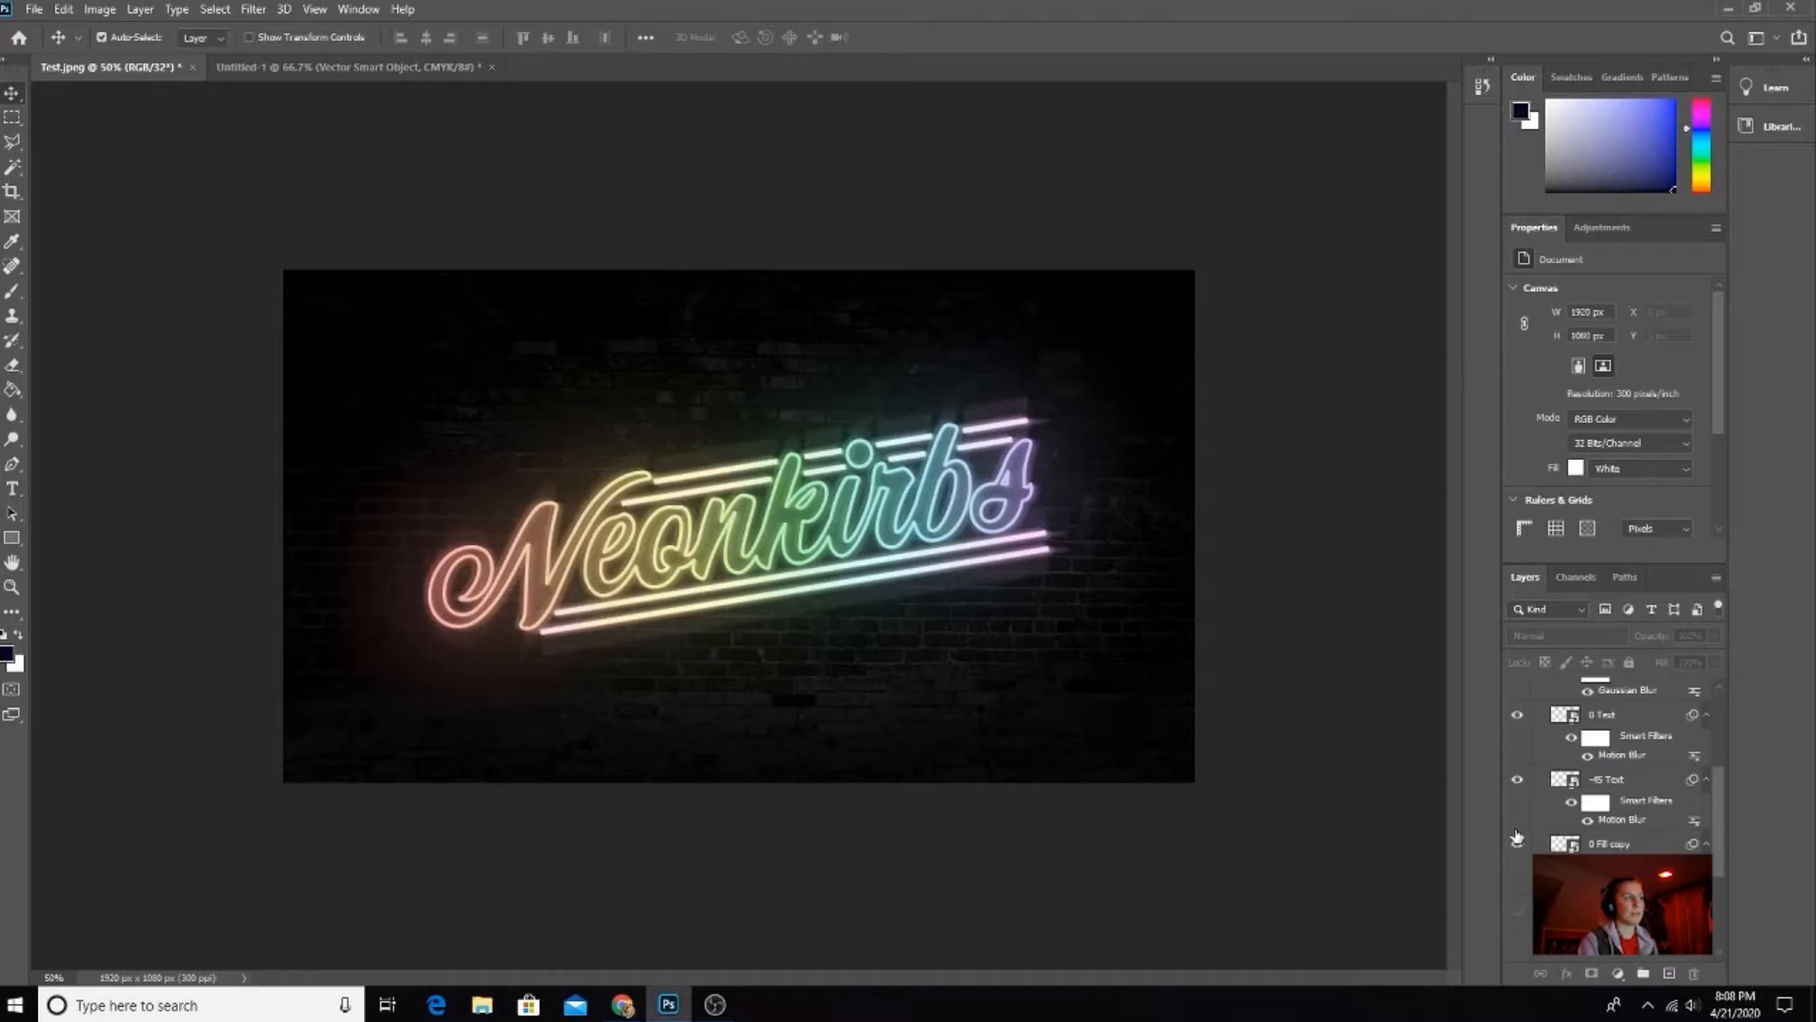
Step: Preview the -45 Text and 0 Text layers by toggling their visibility, and collapse the Text group
left_click(1525, 778)
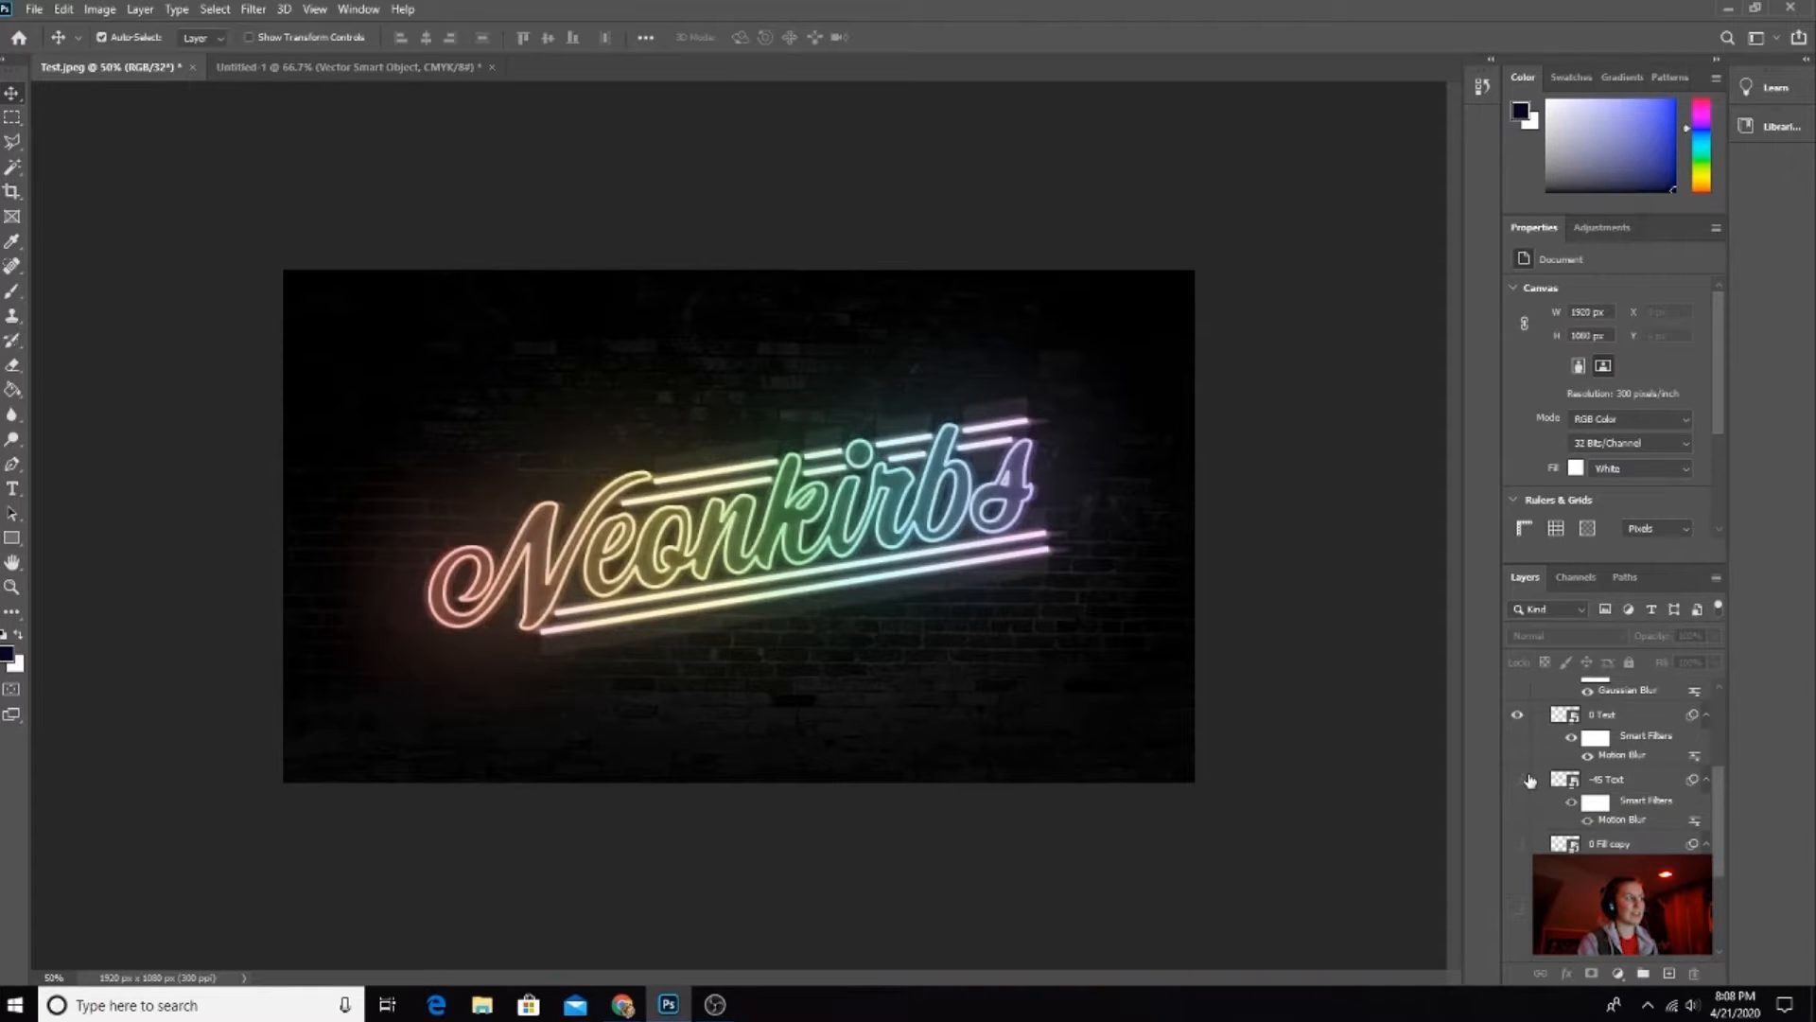
left_click(1518, 714)
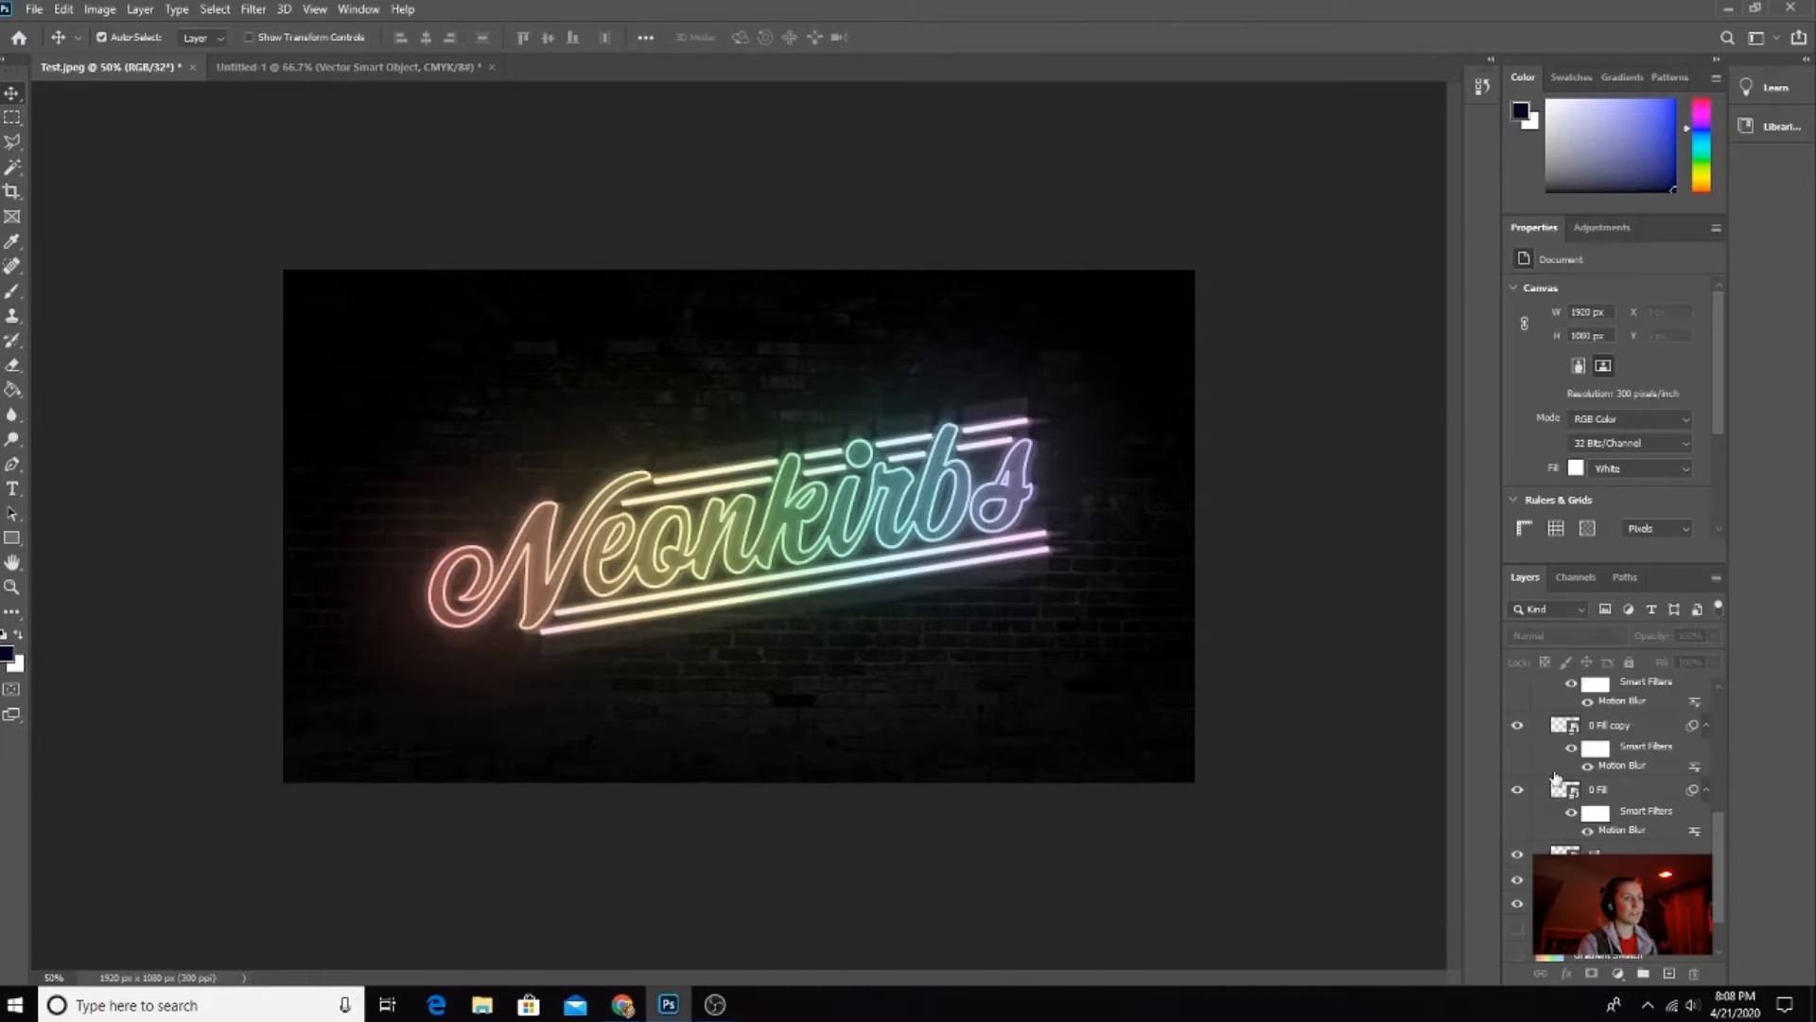
scroll(1554, 778, "up", 5)
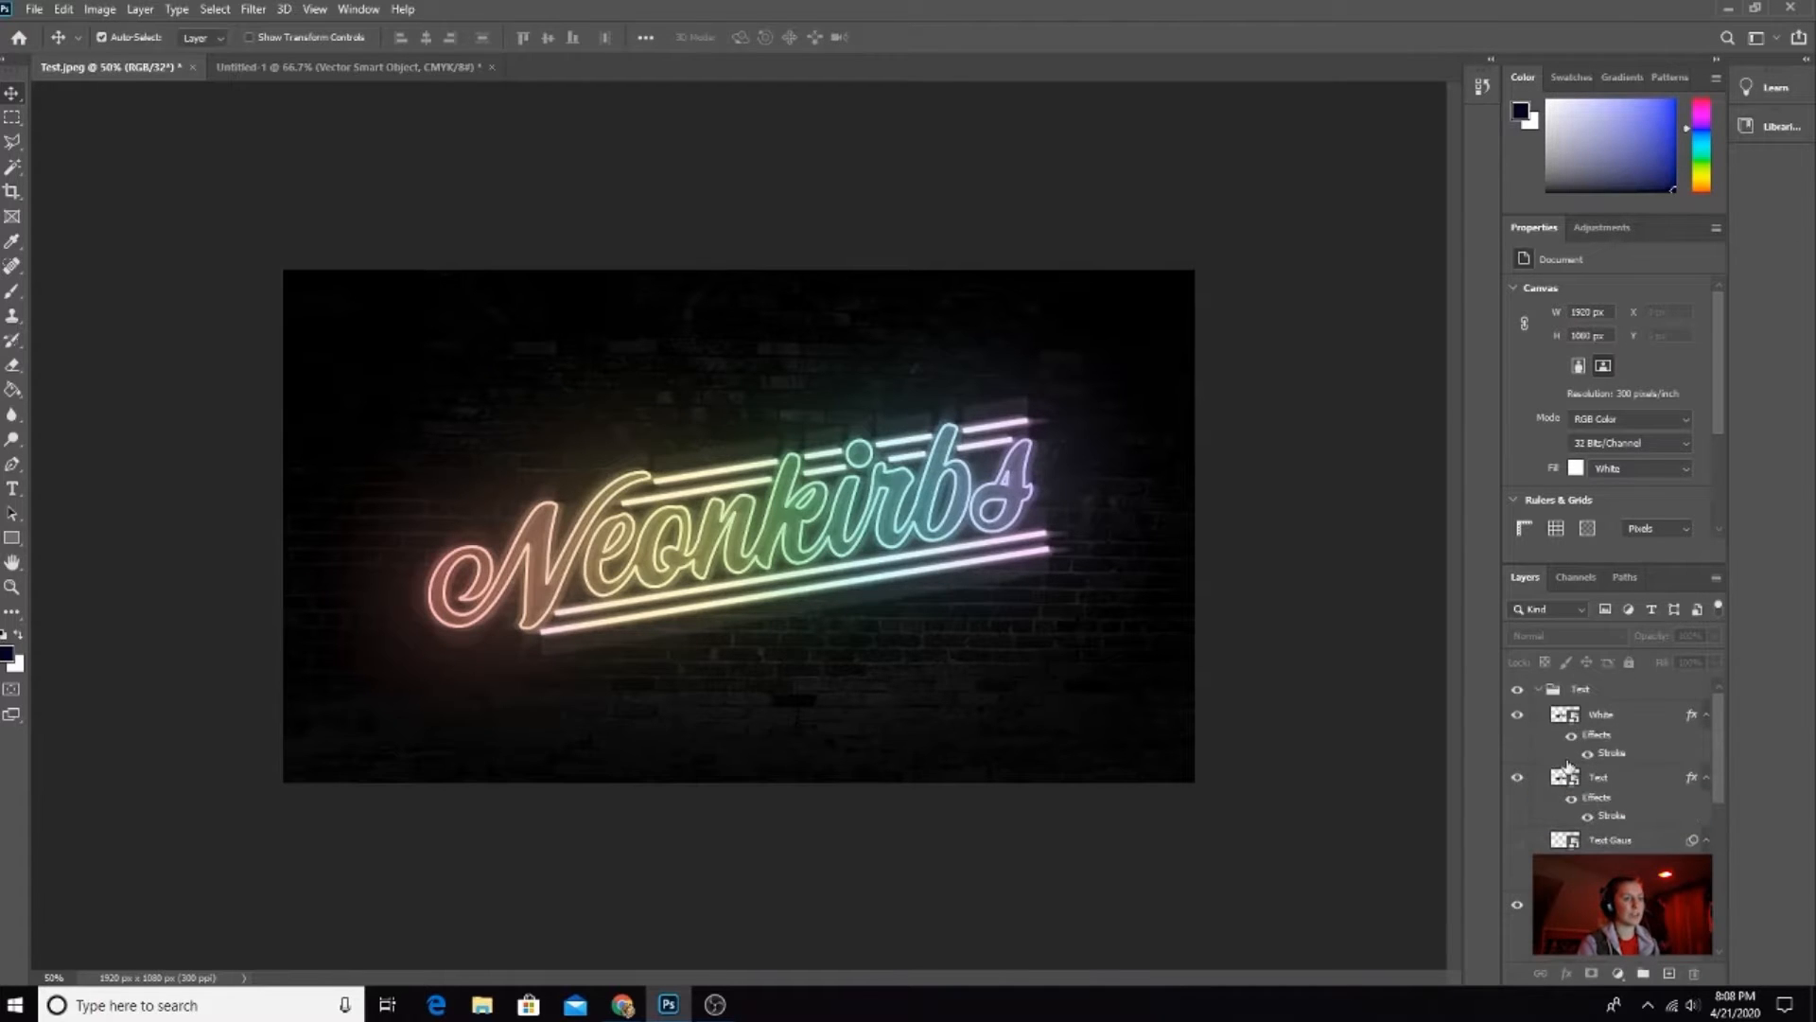
left_click(1534, 690)
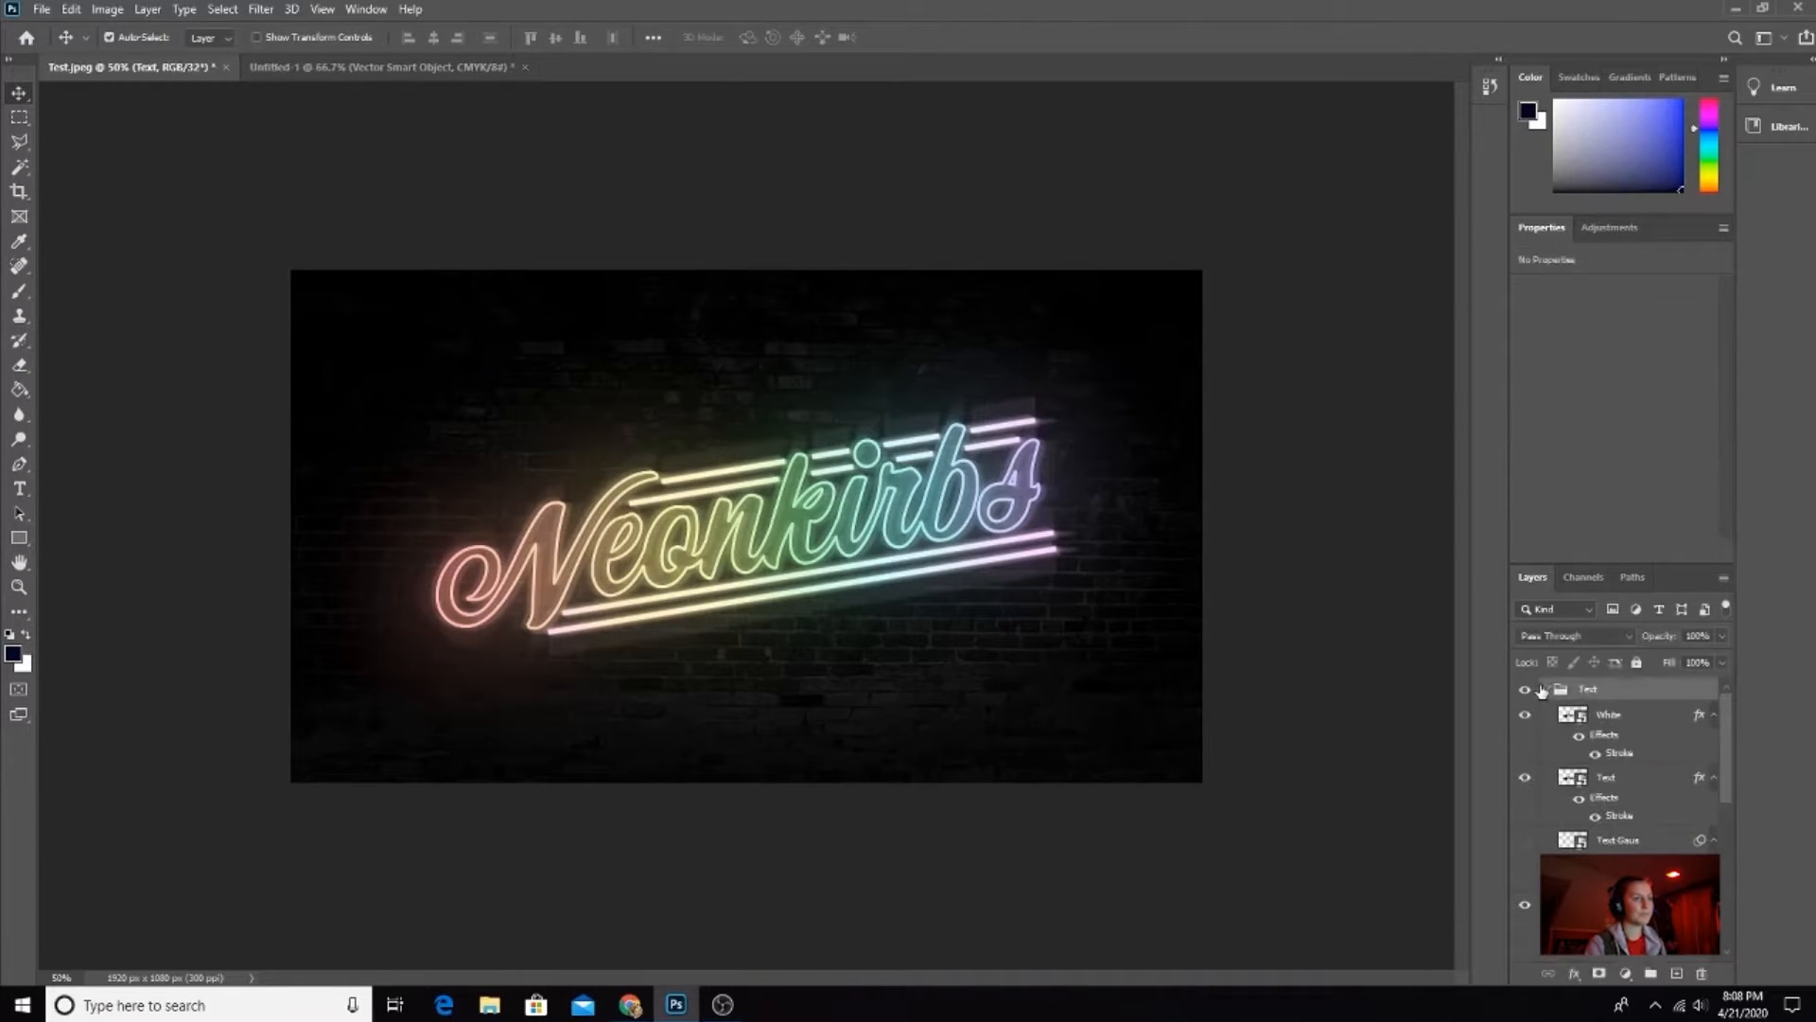
left_click(1544, 689)
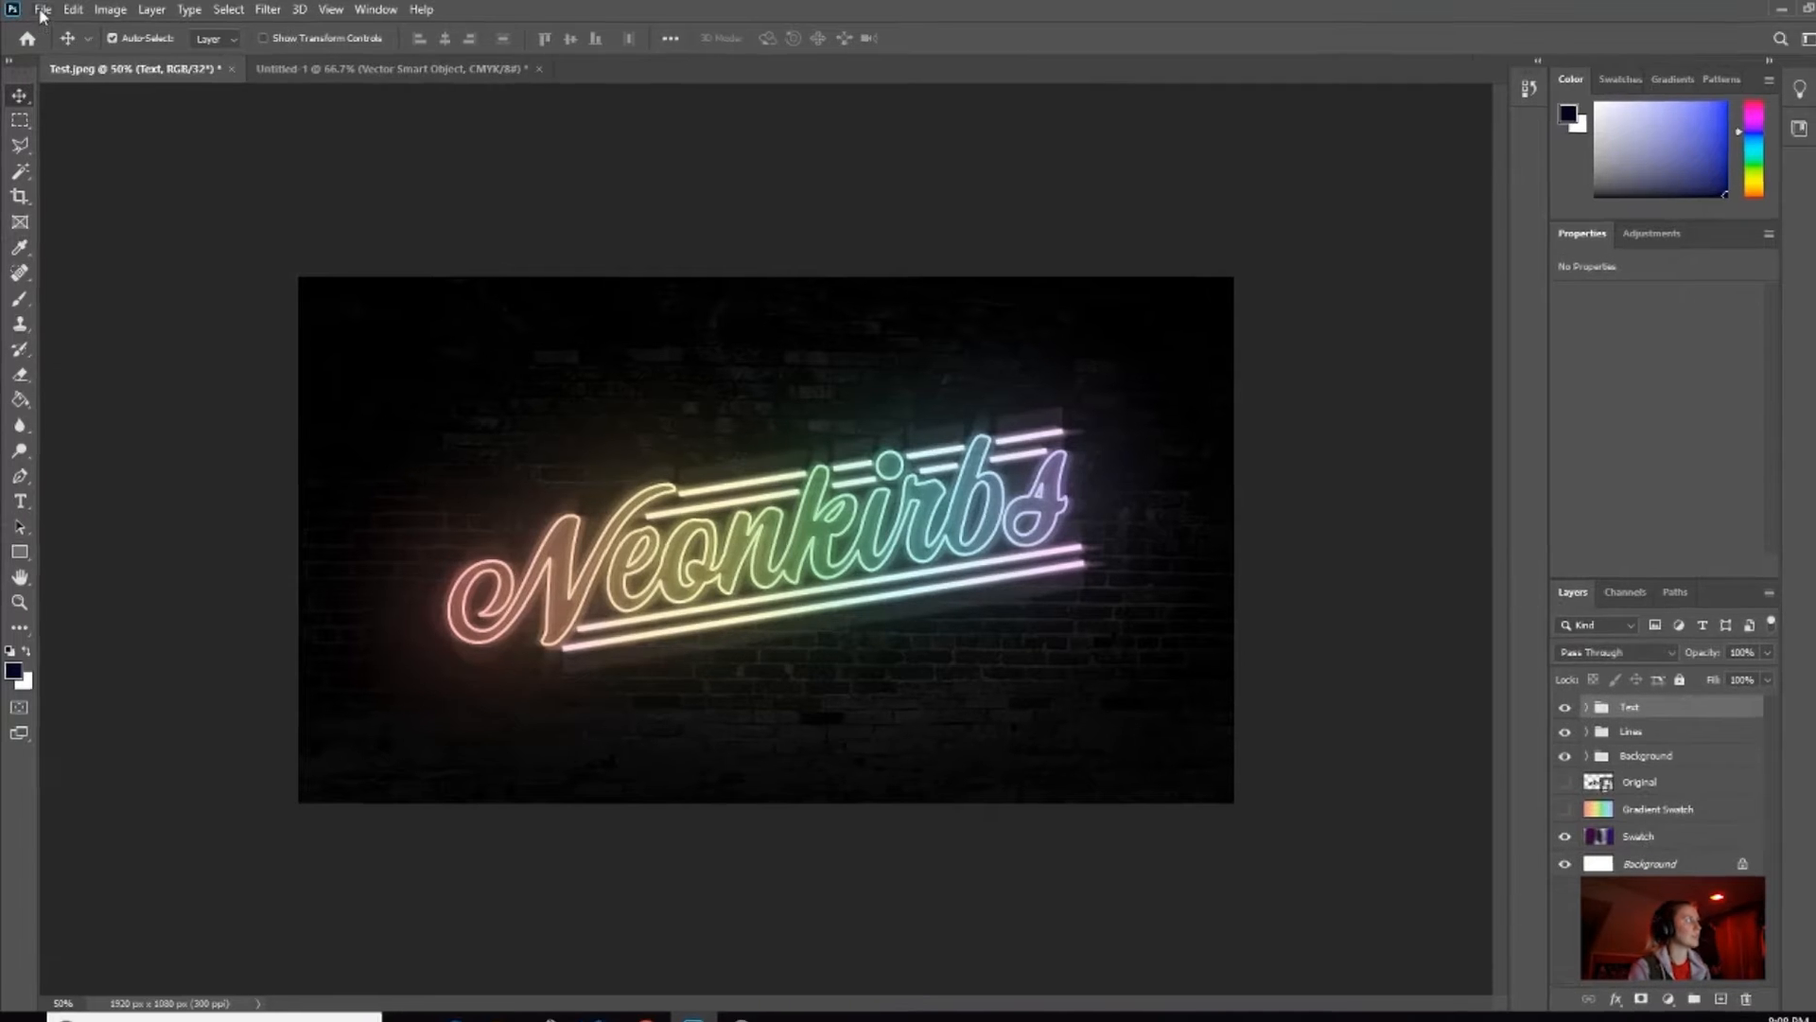
Step: Create a new 1920 x 1080 px document at 300 pixels/inch with CMYK Color, 16 bit and a white background
left_click(41, 9)
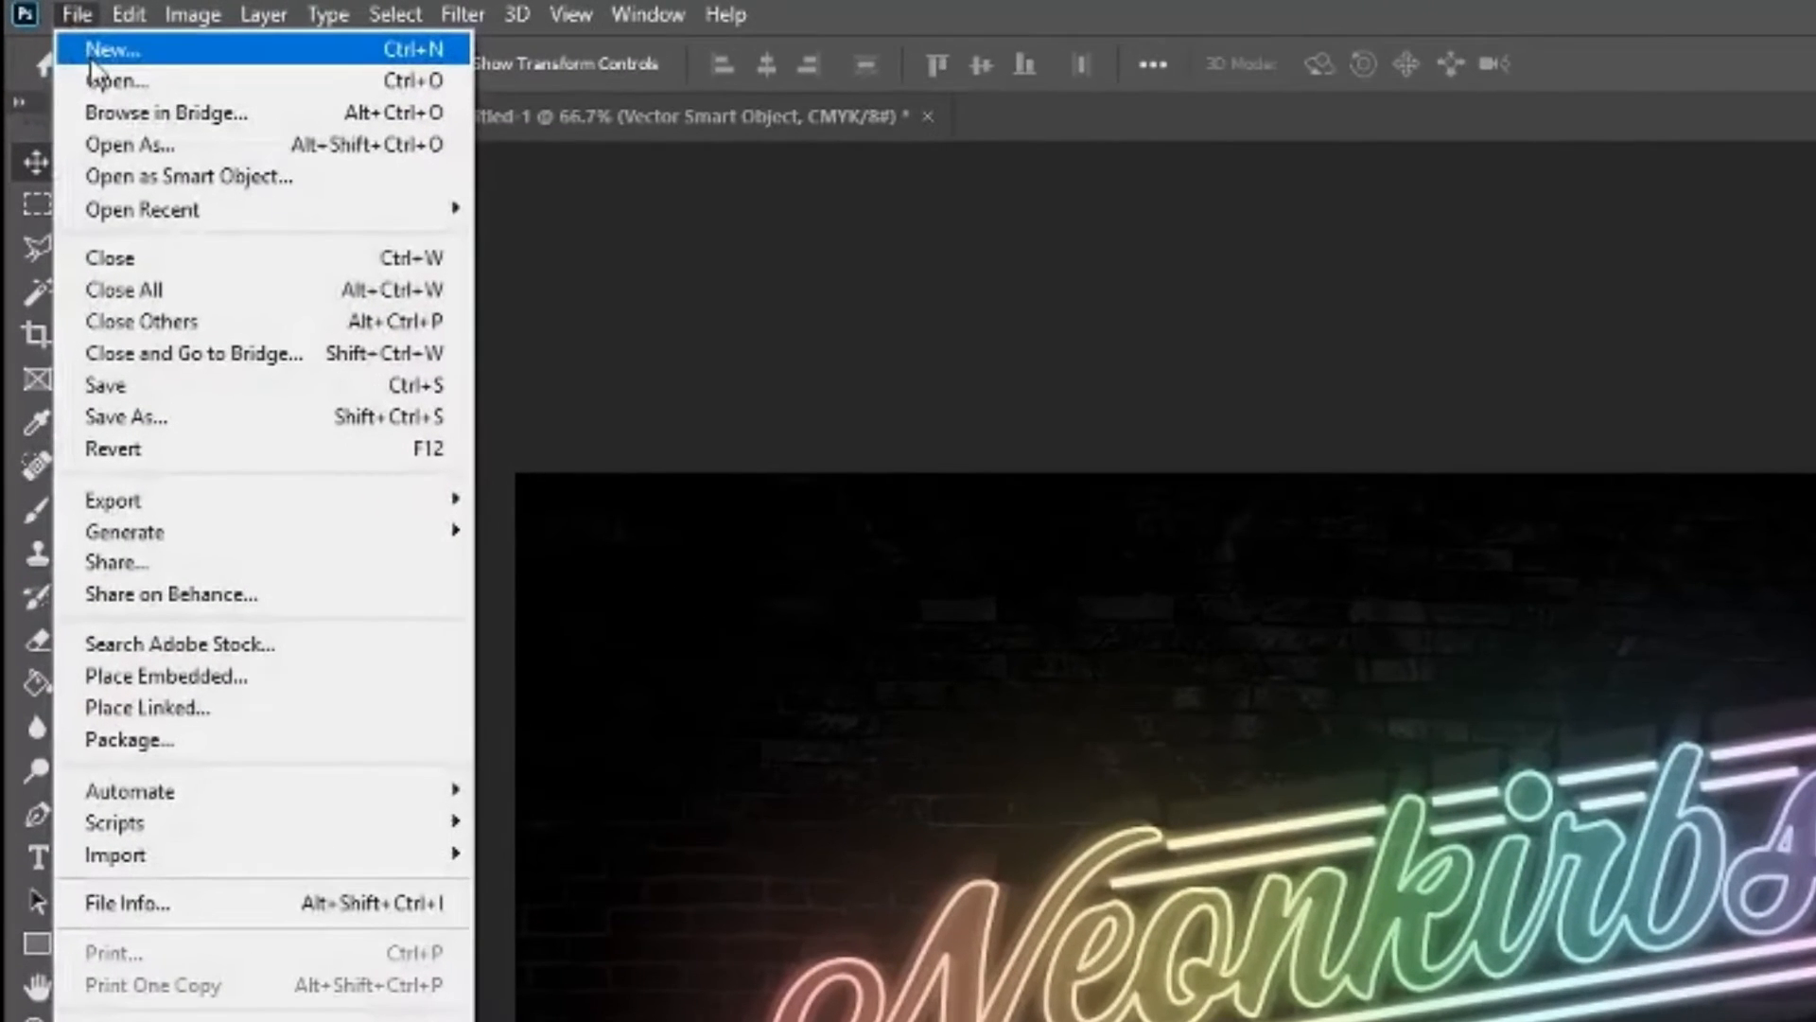
left_click(90, 55)
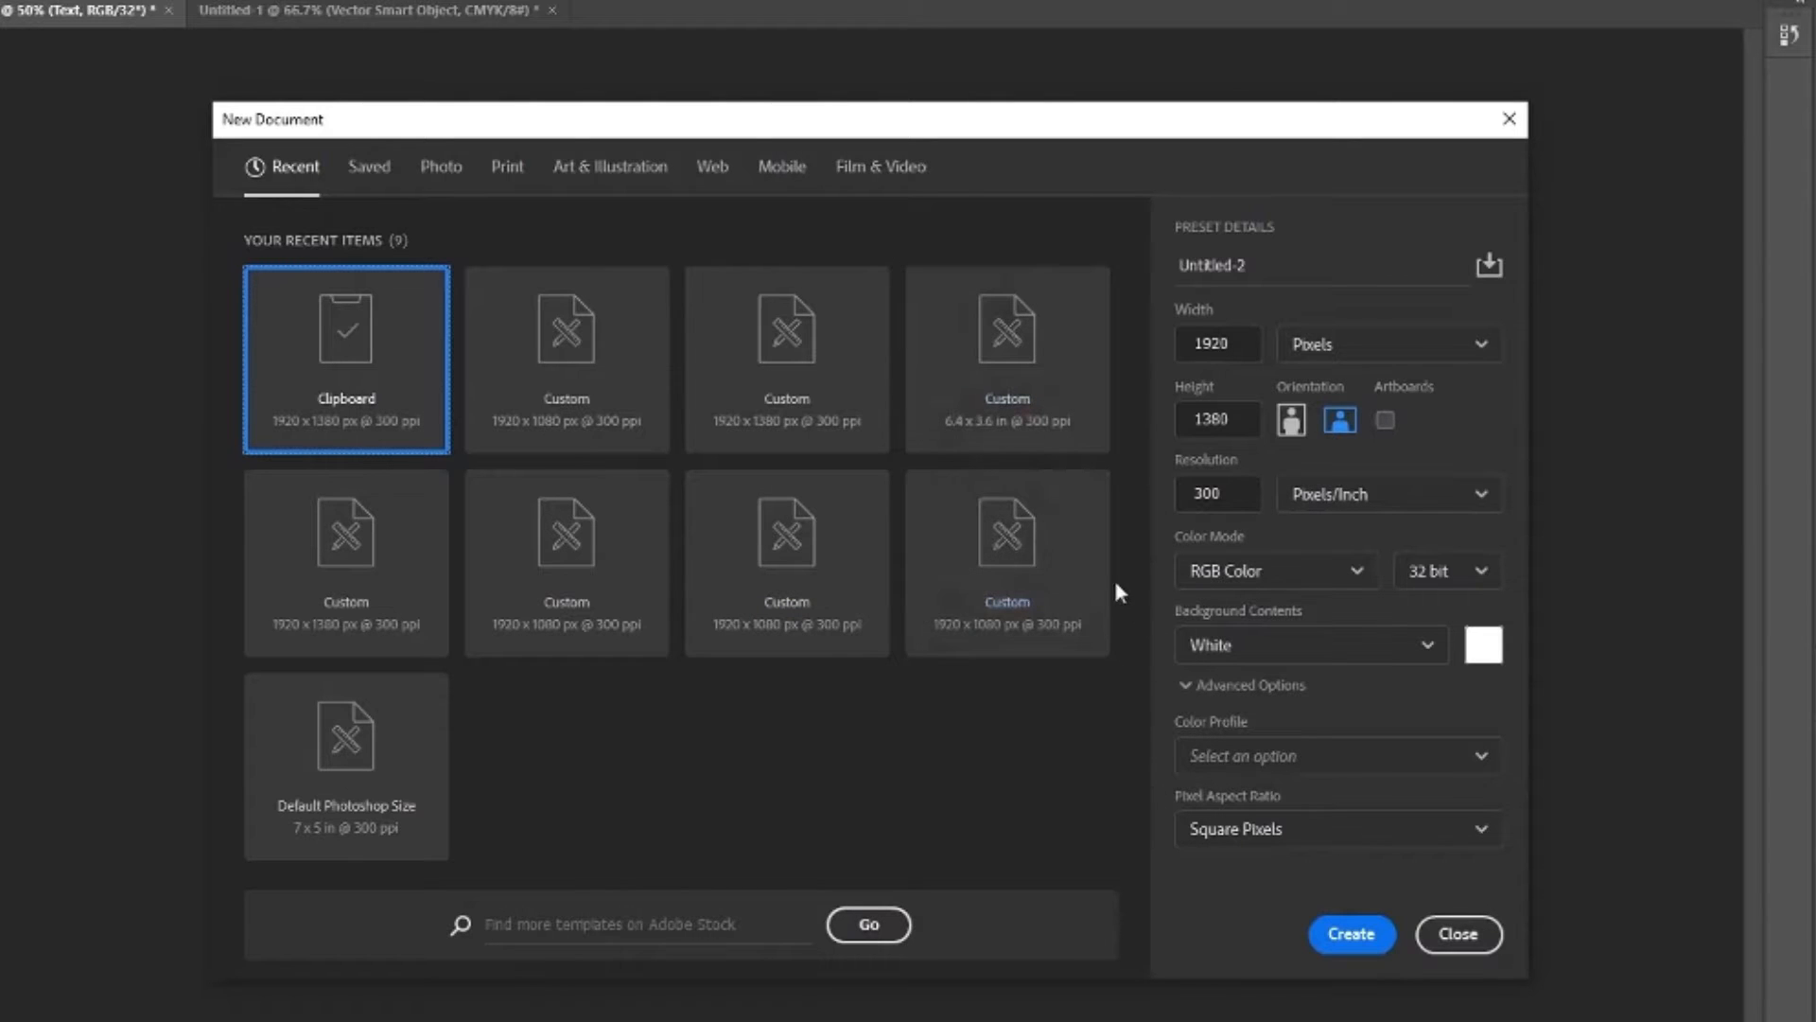
left_click(1079, 568)
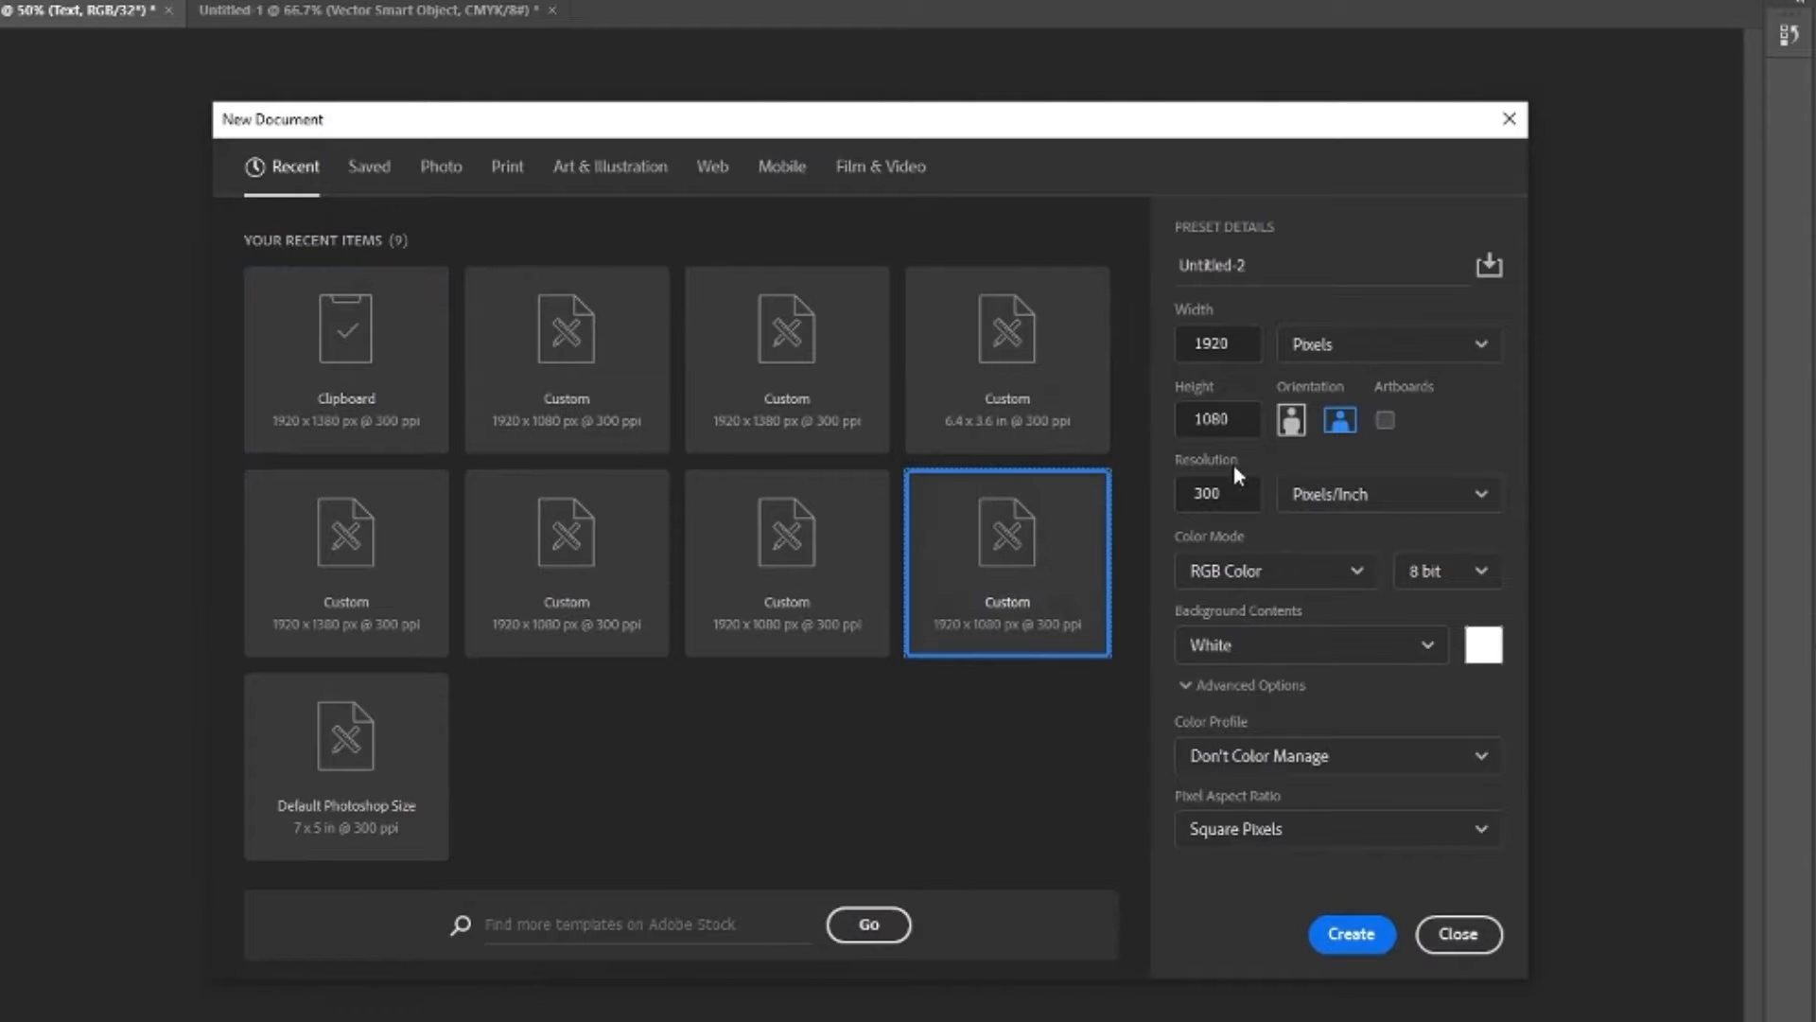
left_click(1240, 492)
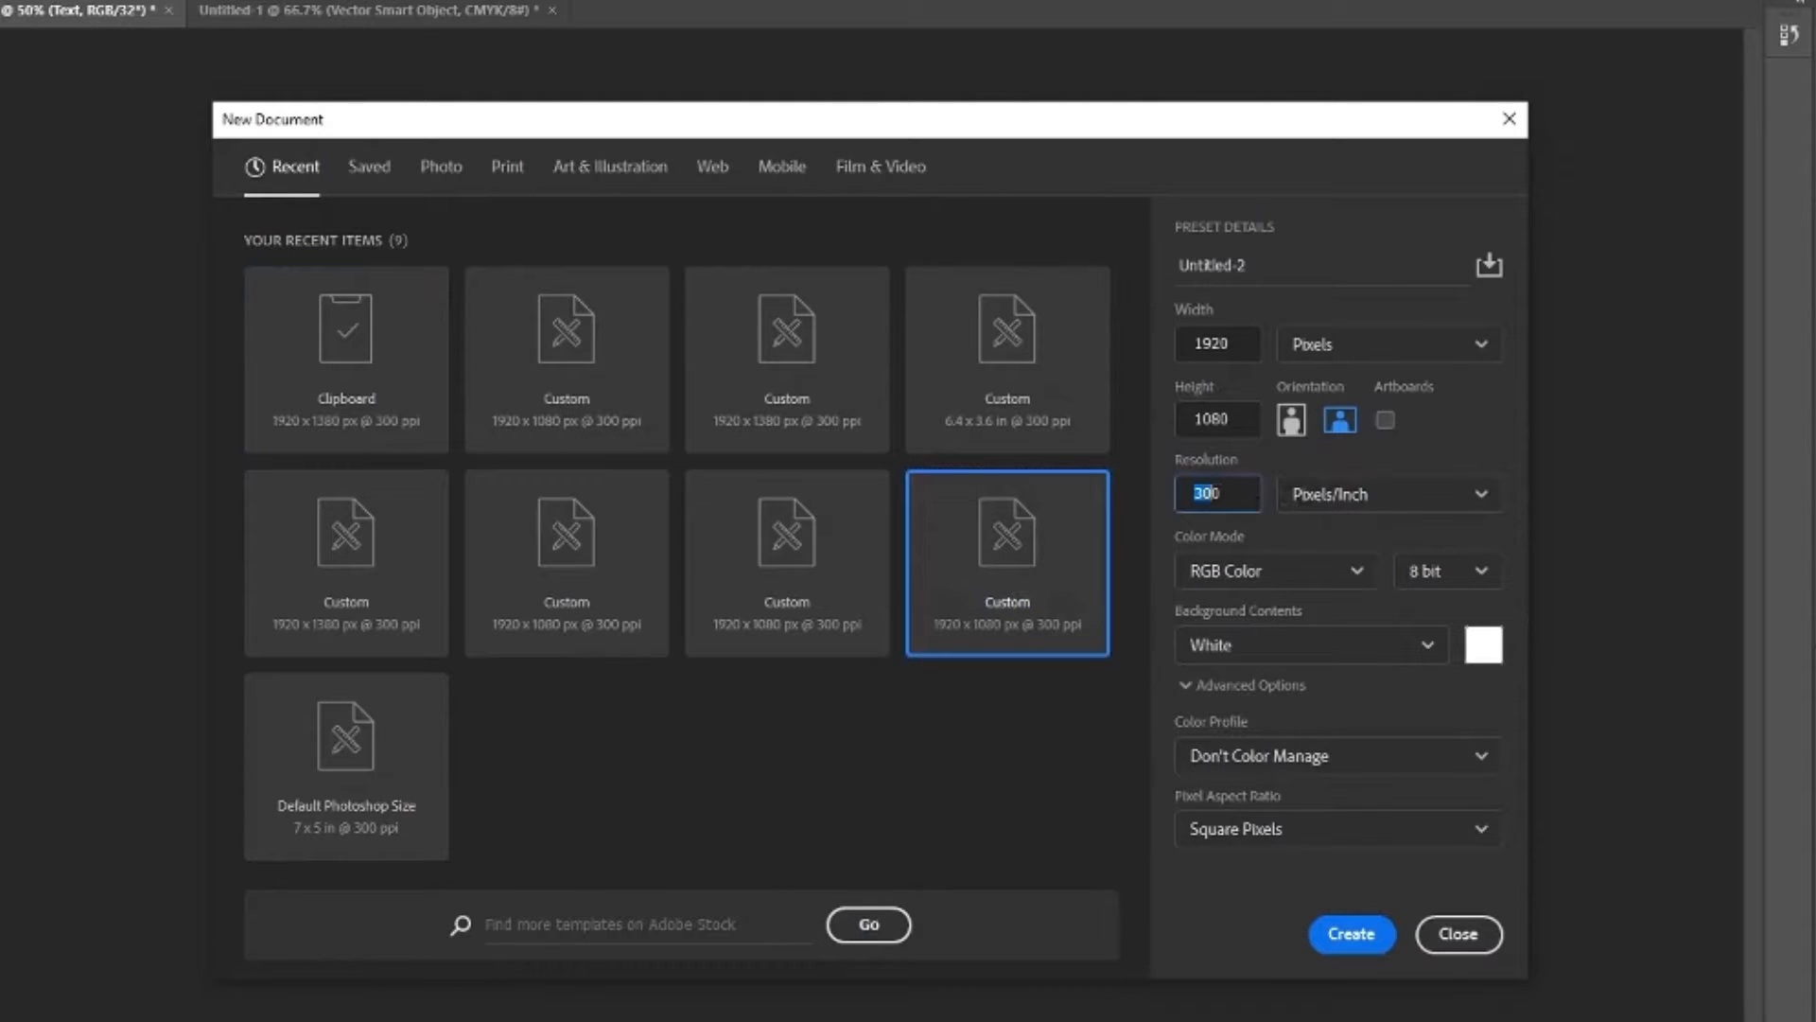
left_click(1287, 568)
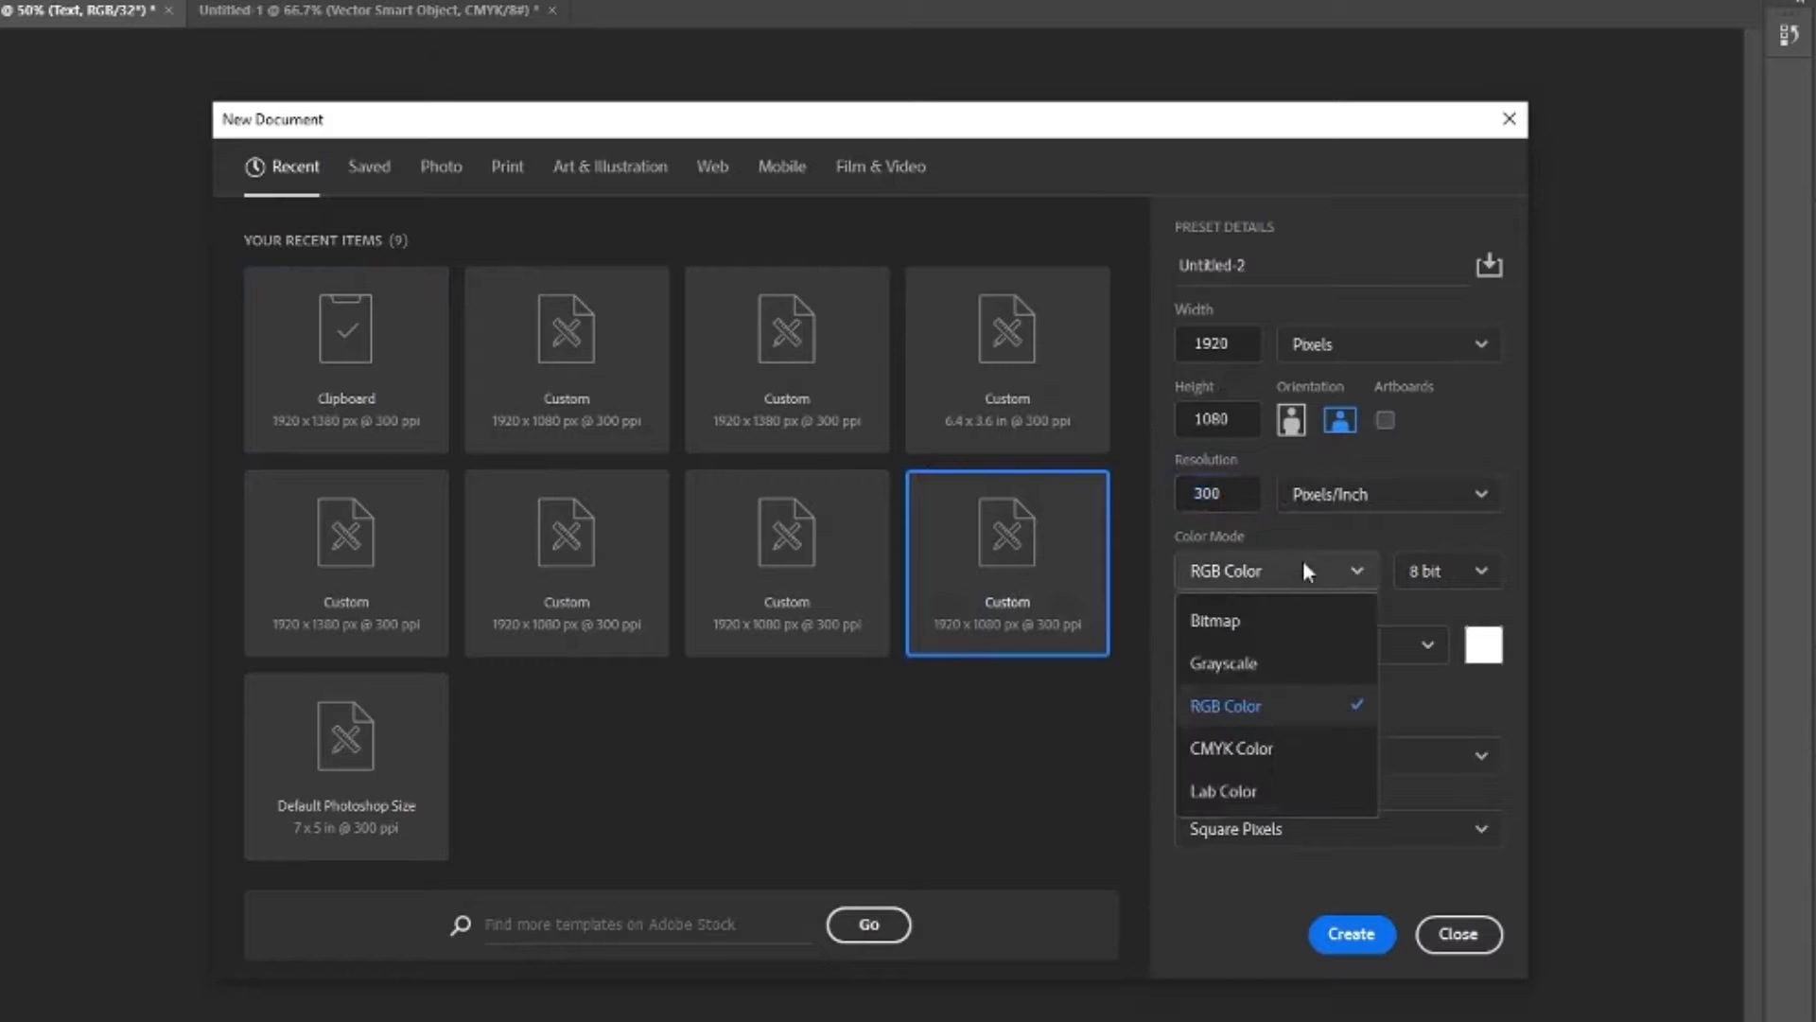
left_click(1222, 752)
left_click(1449, 568)
left_click(1433, 644)
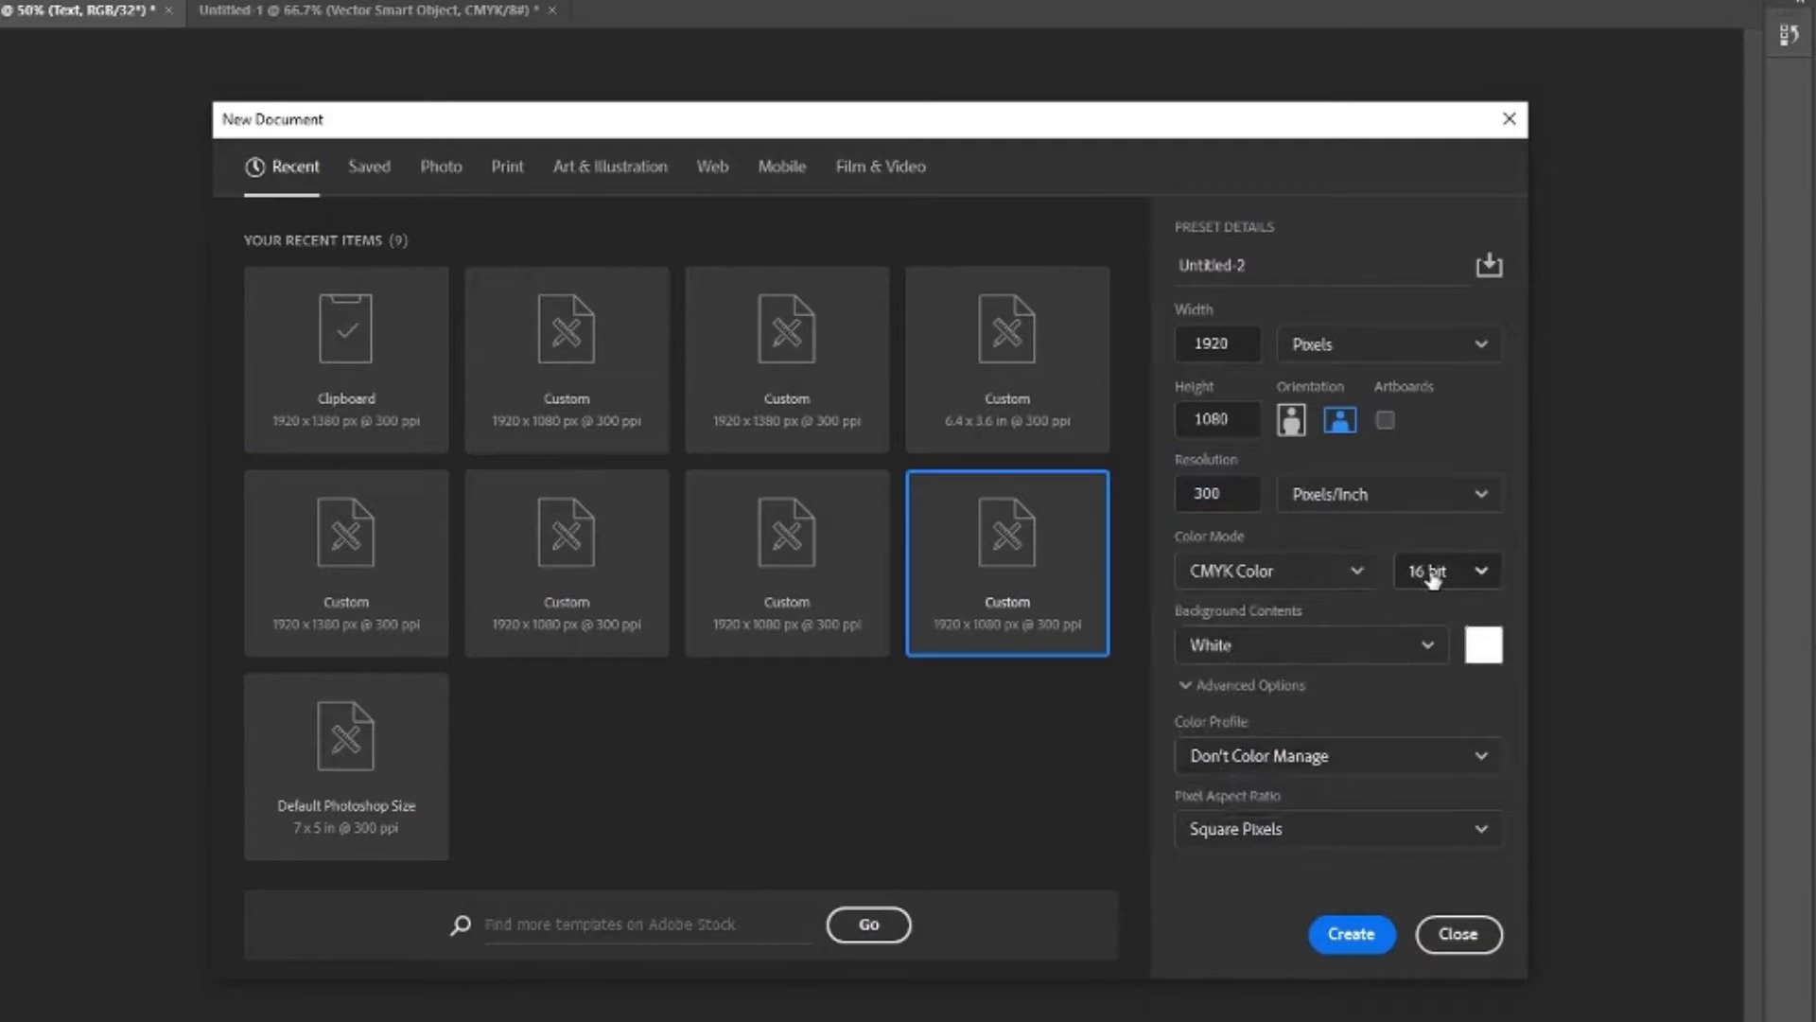
left_click(1231, 499)
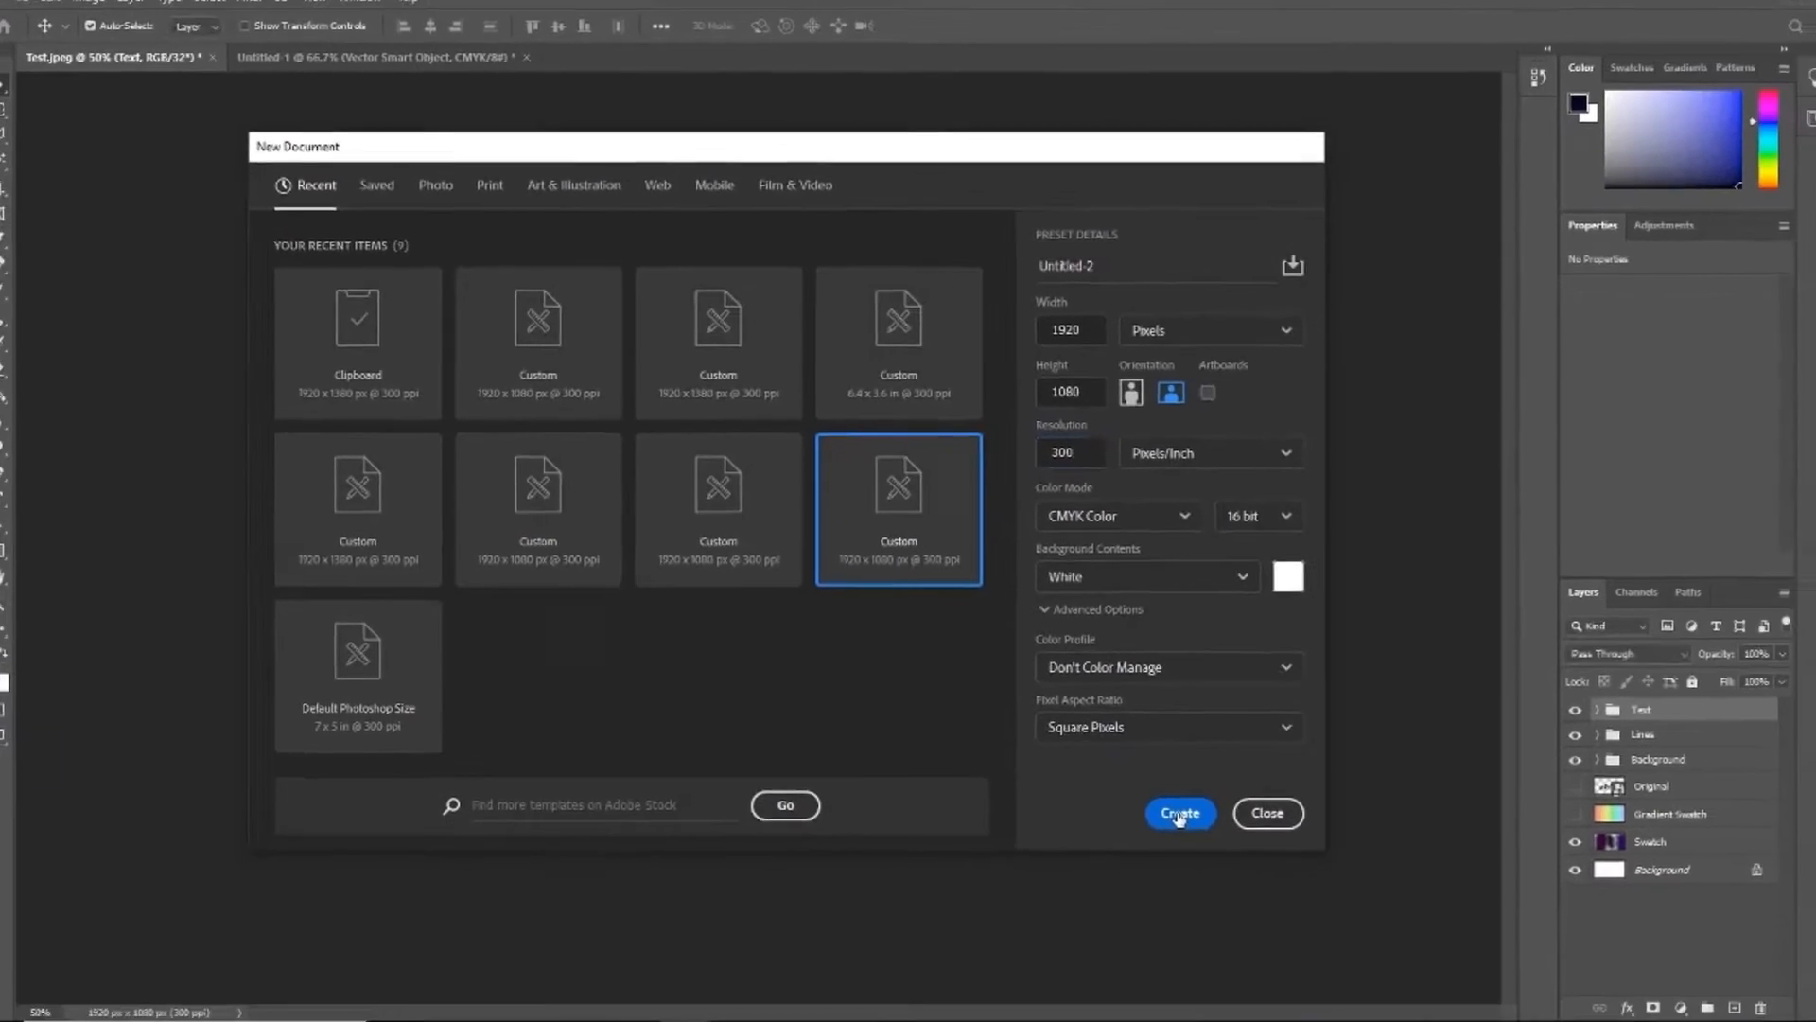
left_click(1349, 935)
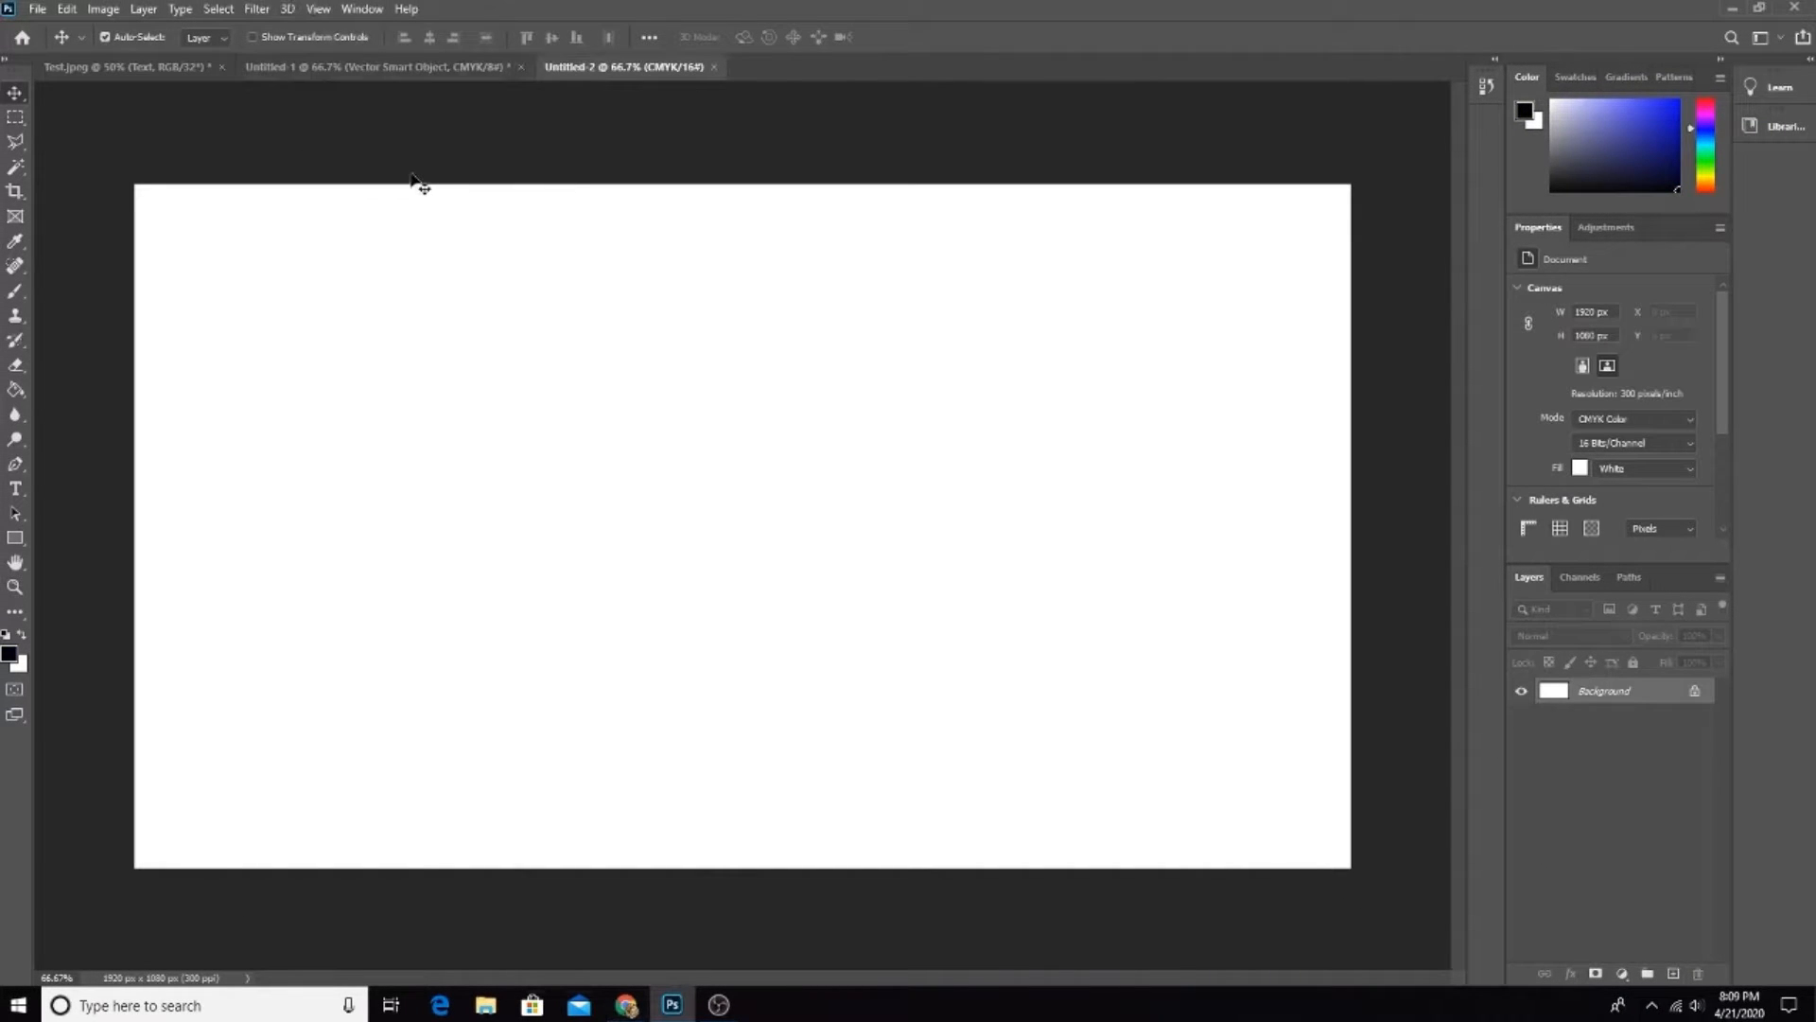
Step: Switch to Chrome and search Google for "brick wall background" in the empty new tab
left_click(626, 1004)
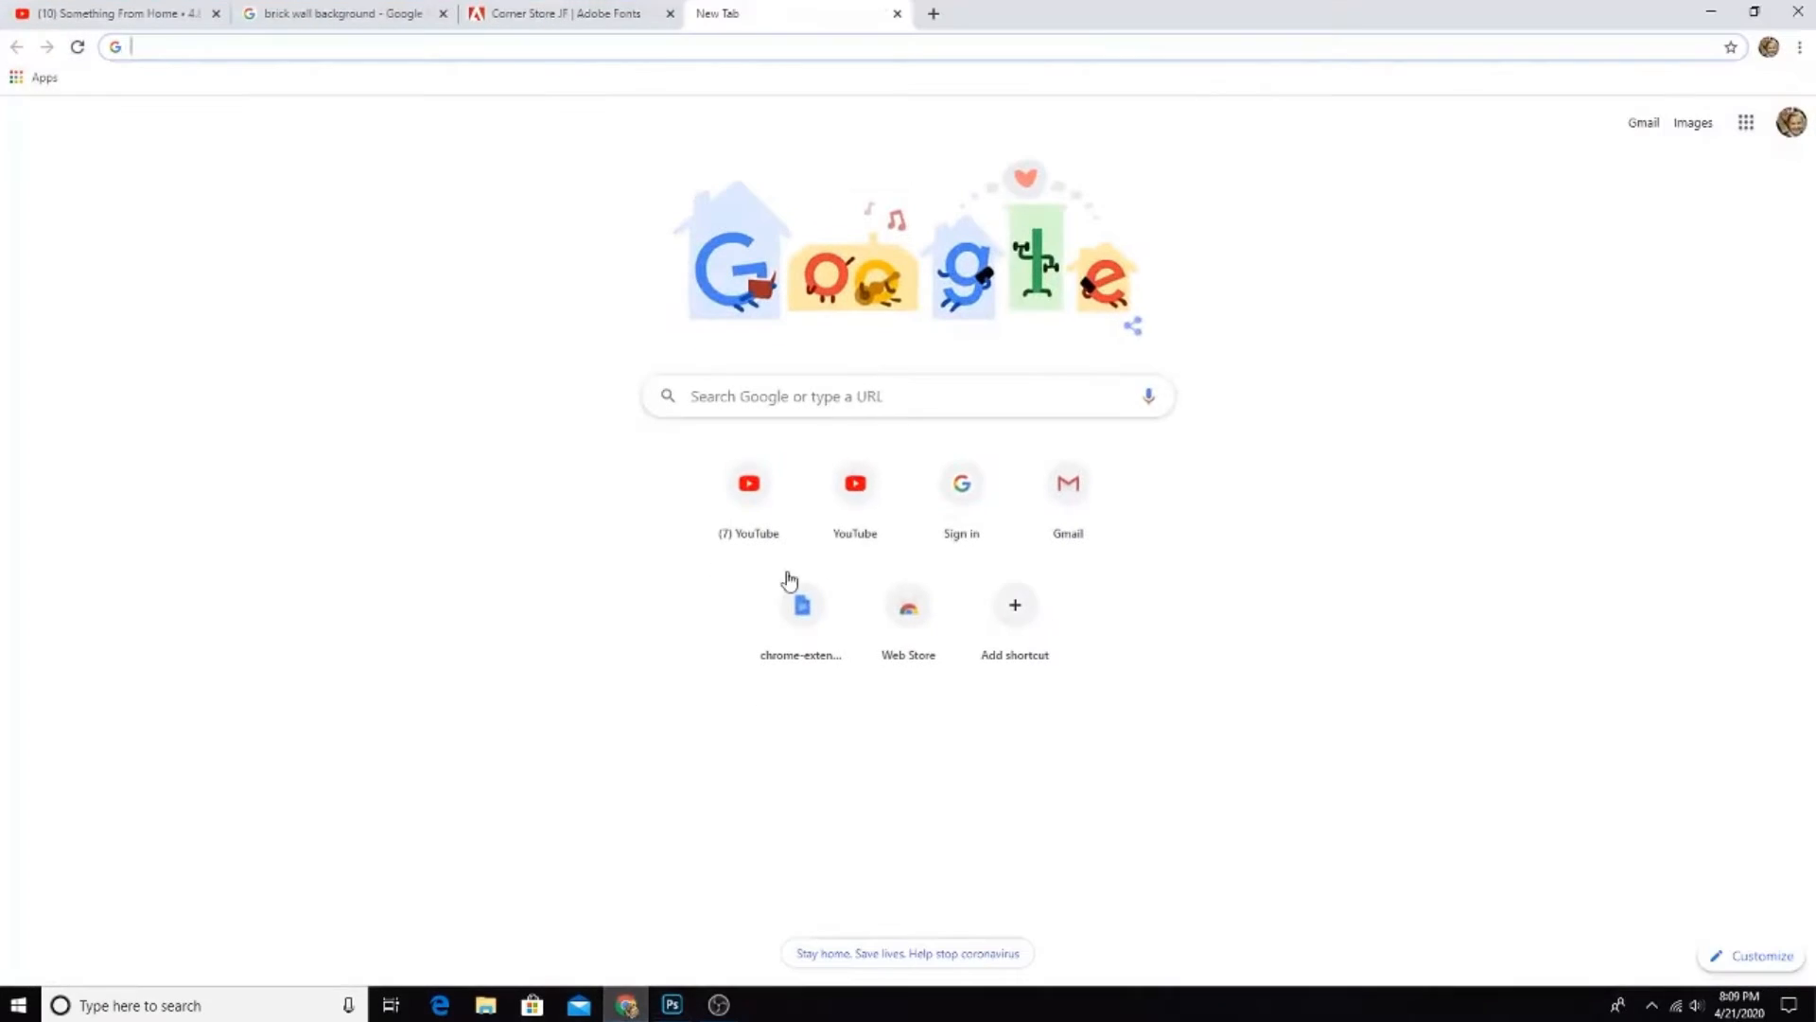
left_click(383, 14)
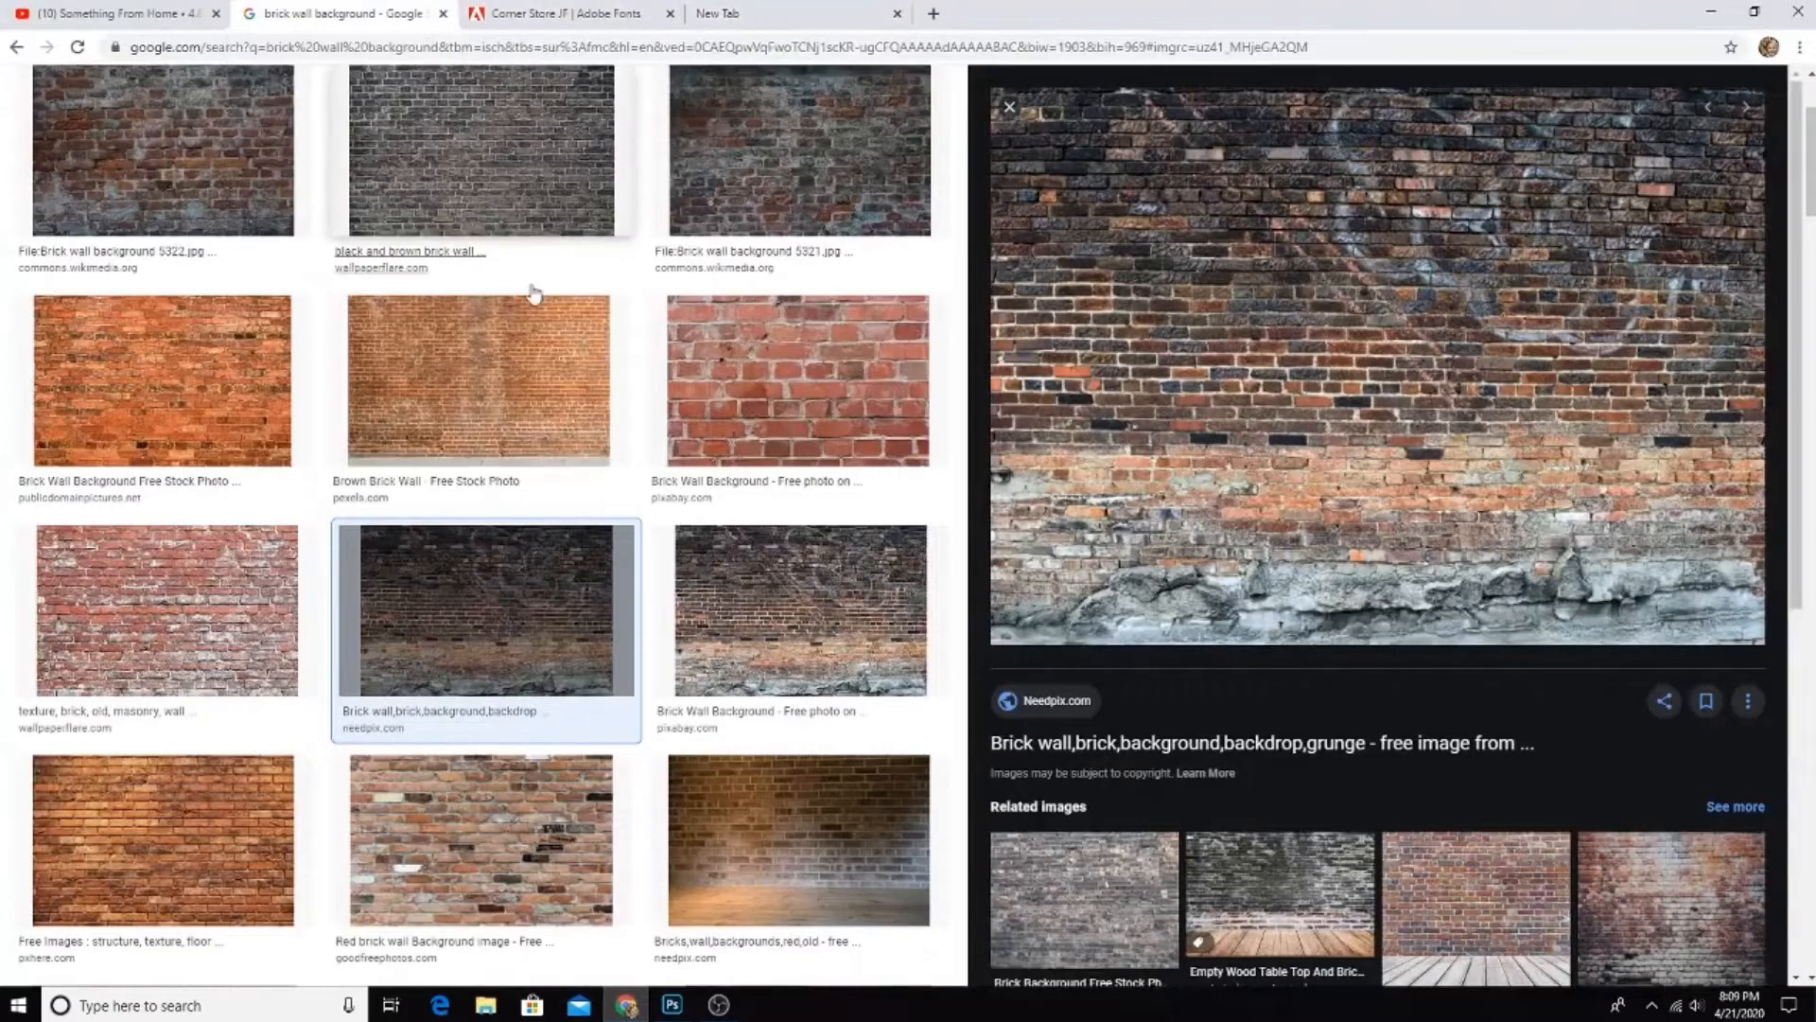
scroll(665, 326, "up", 5)
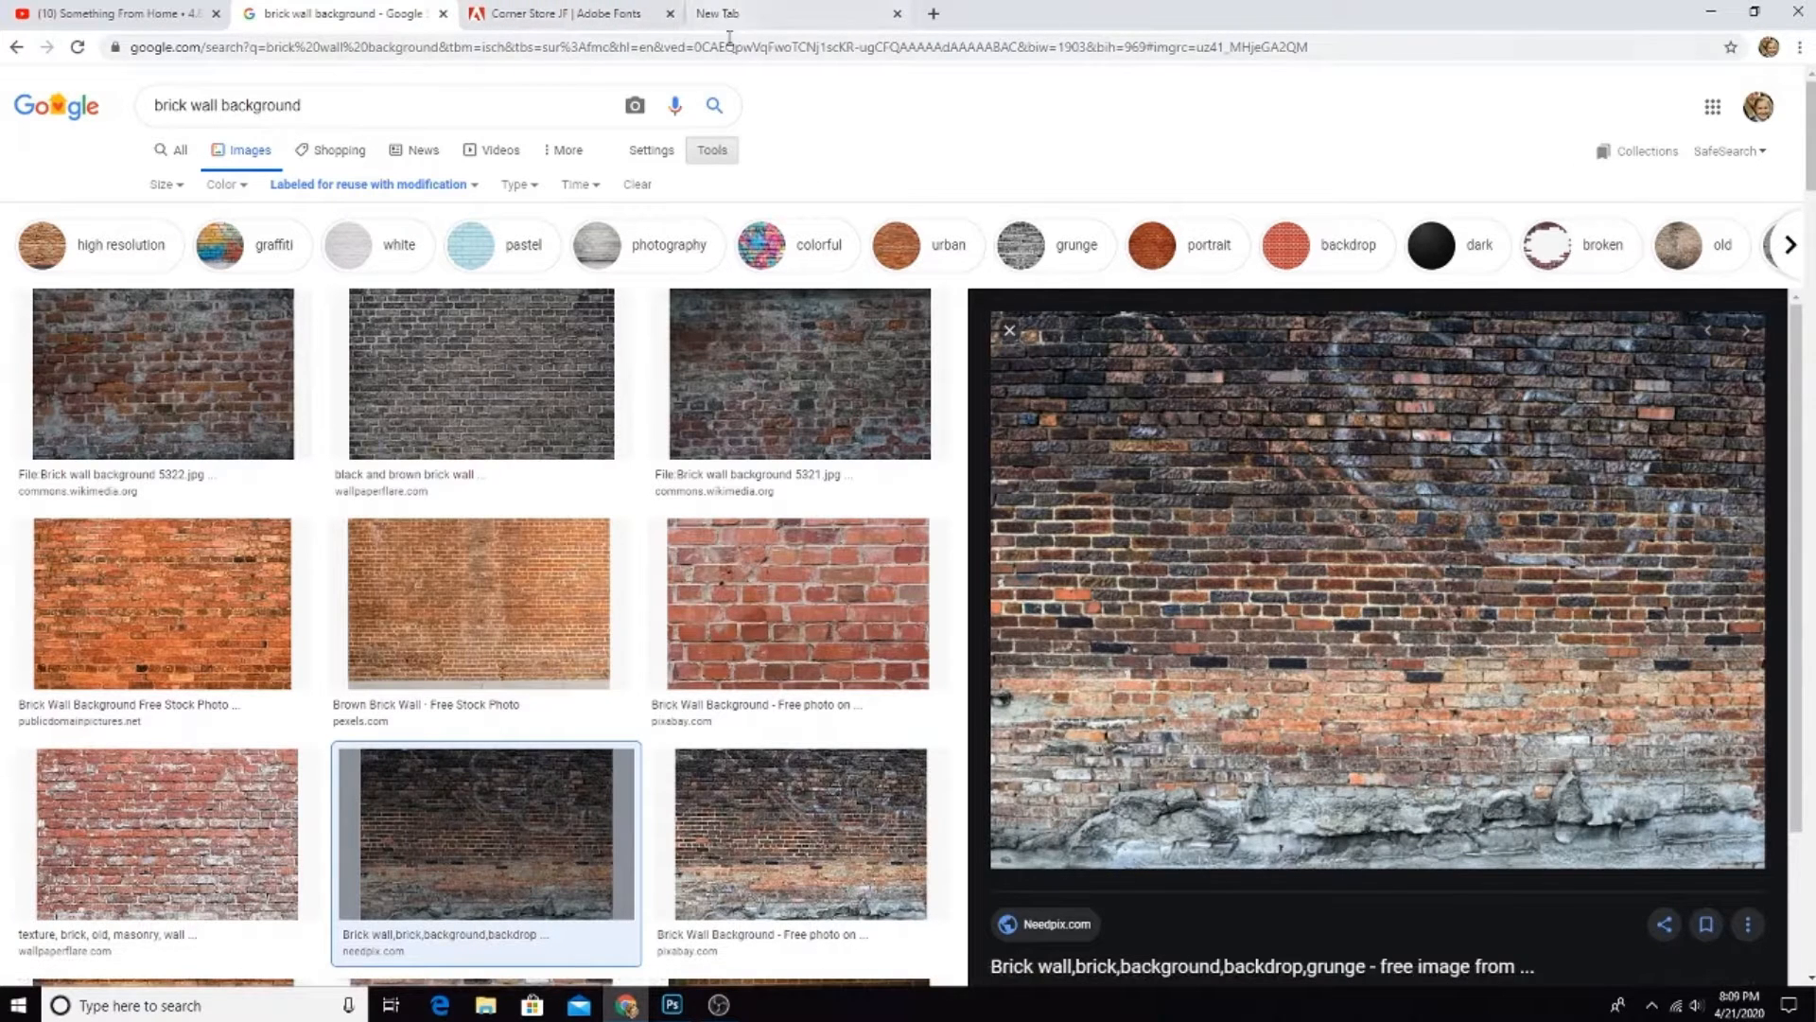
left_click(753, 15)
type("b")
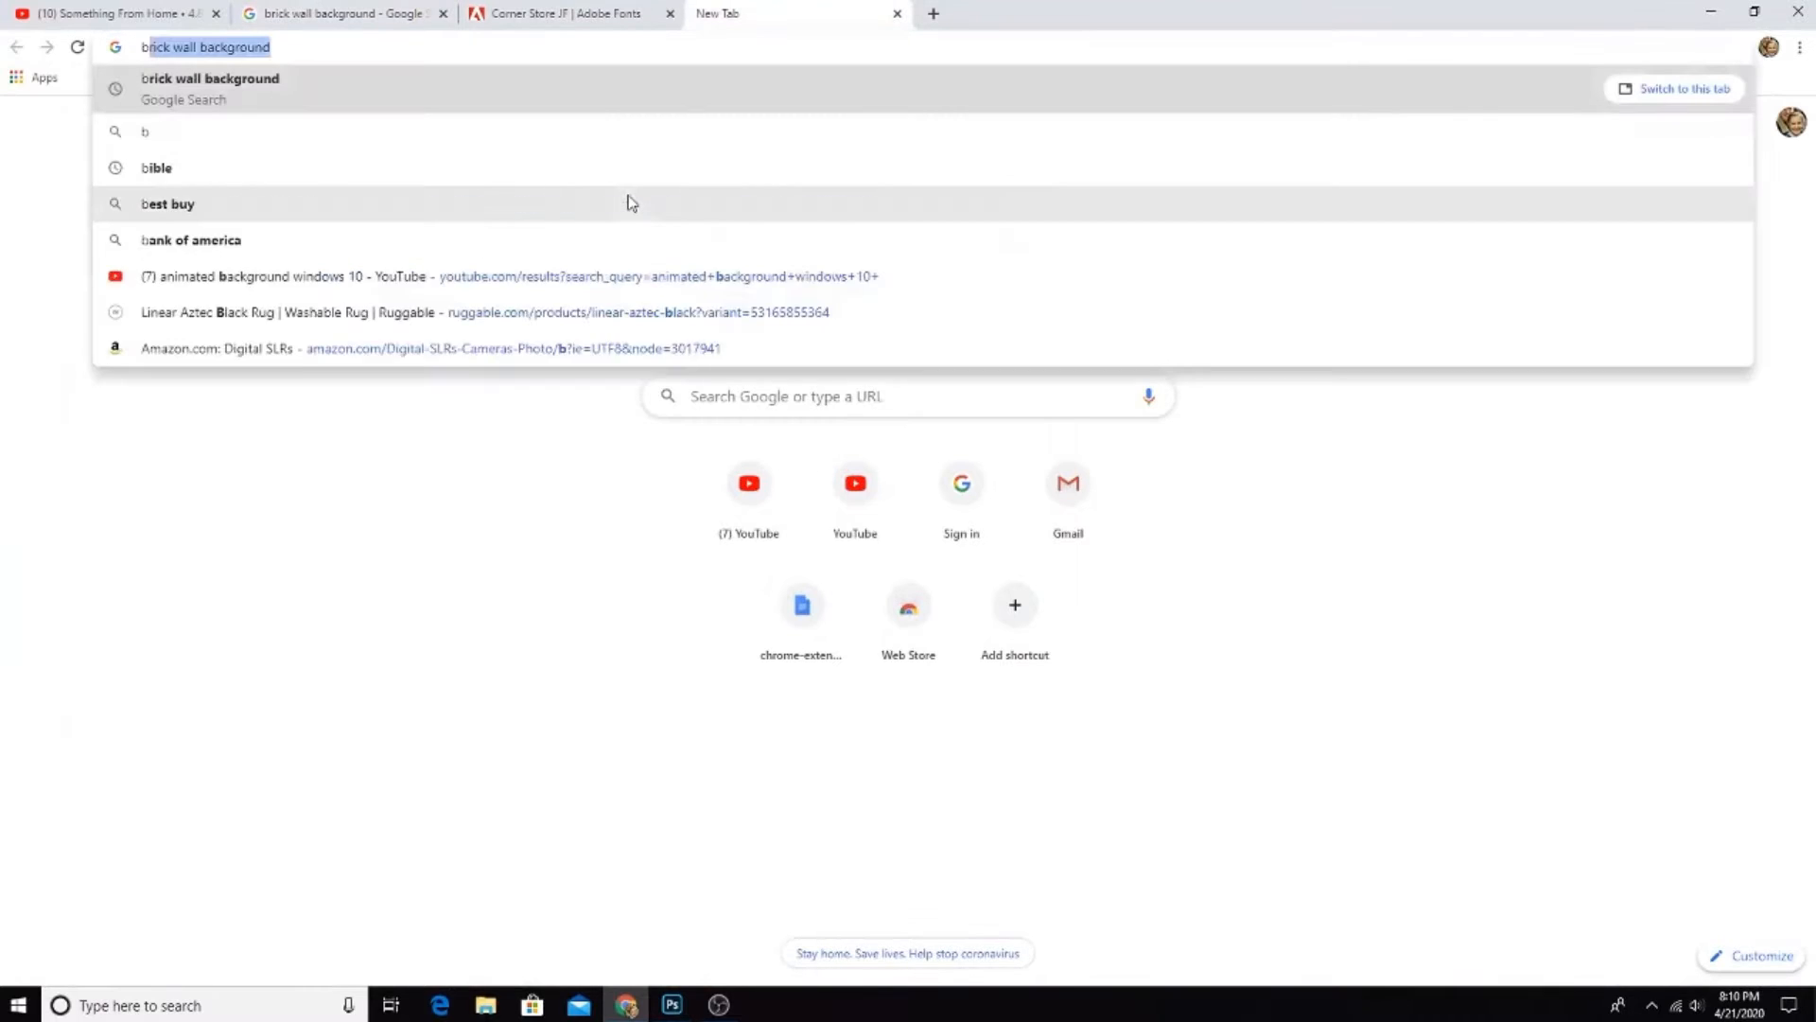
type("rick wa")
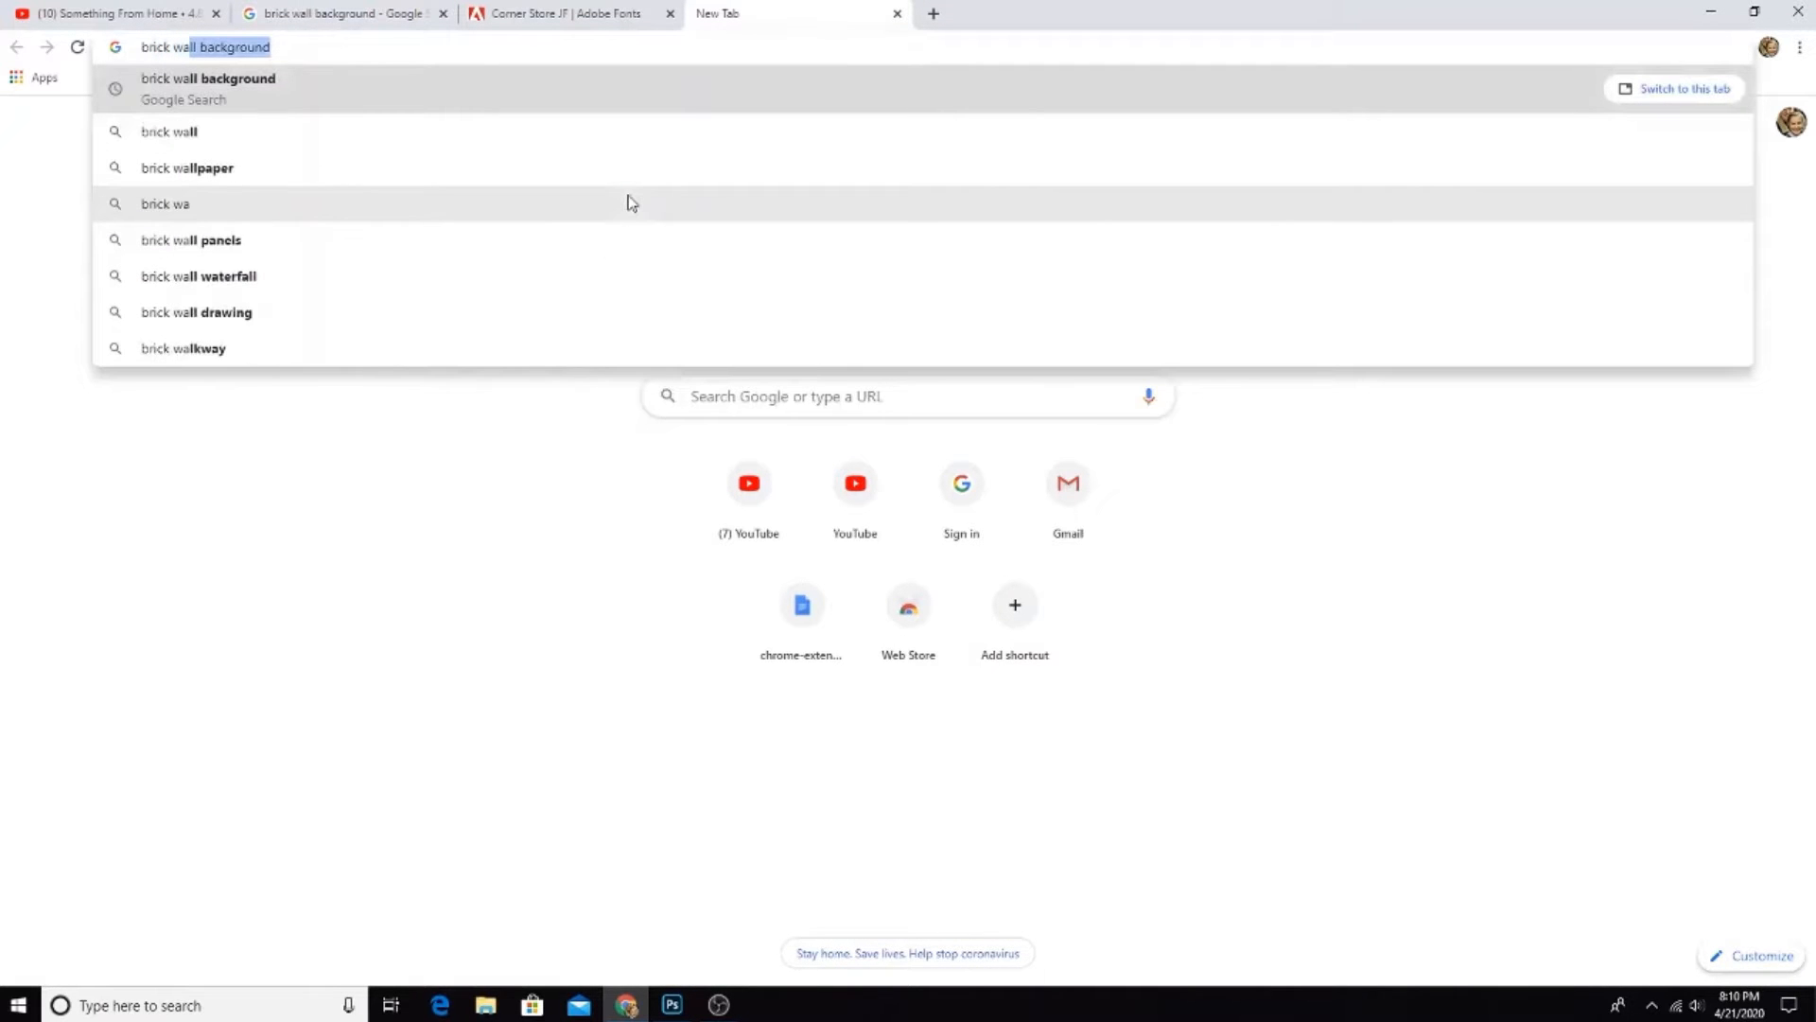
type("ll ba")
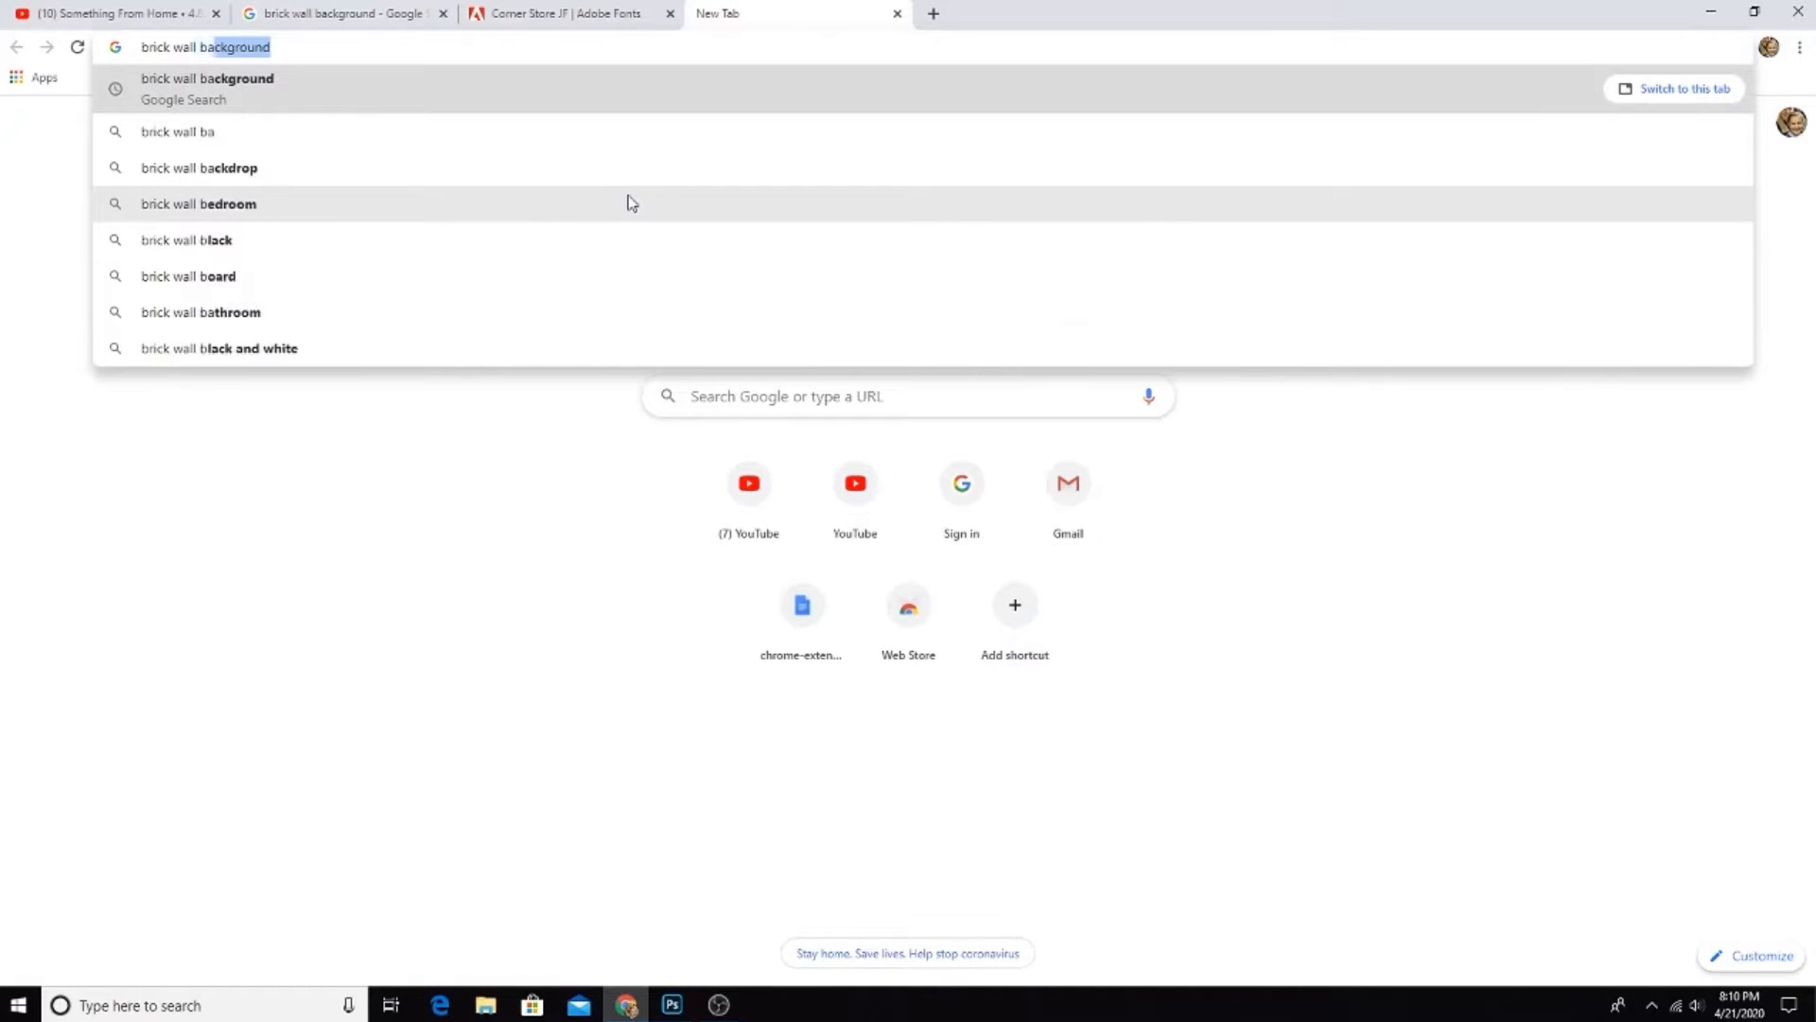
type("ckground")
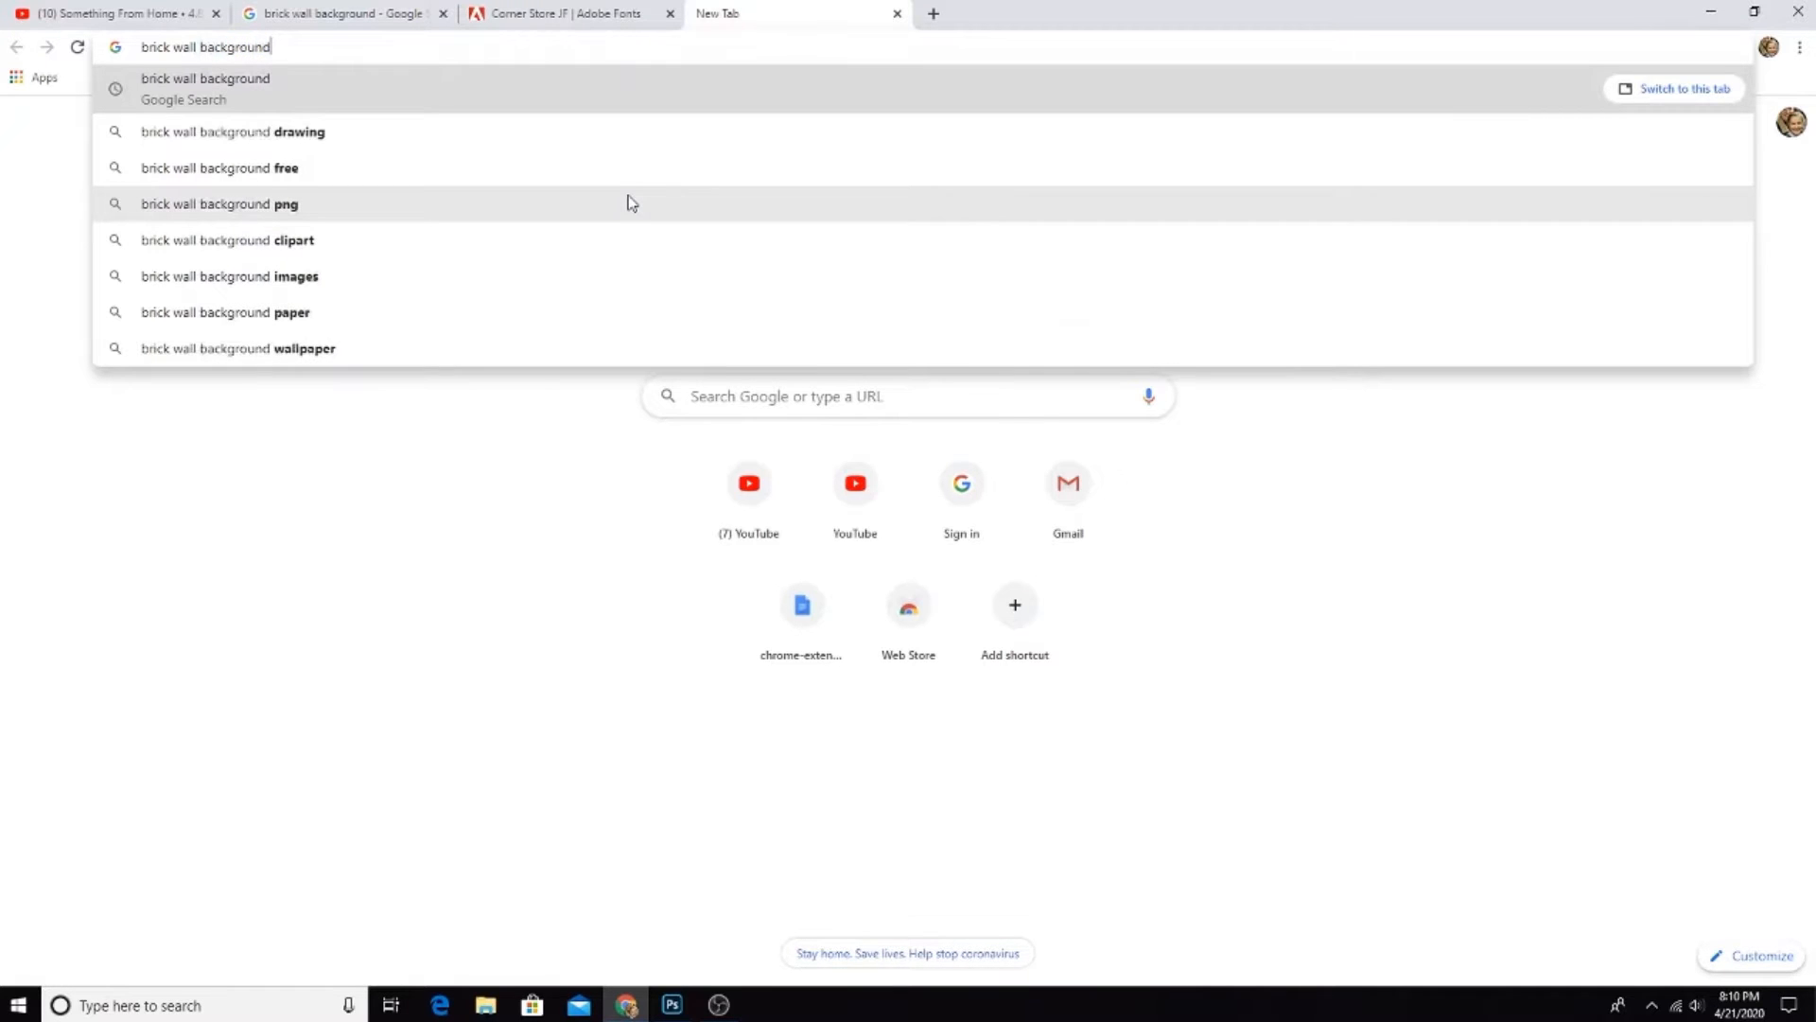
key("Return")
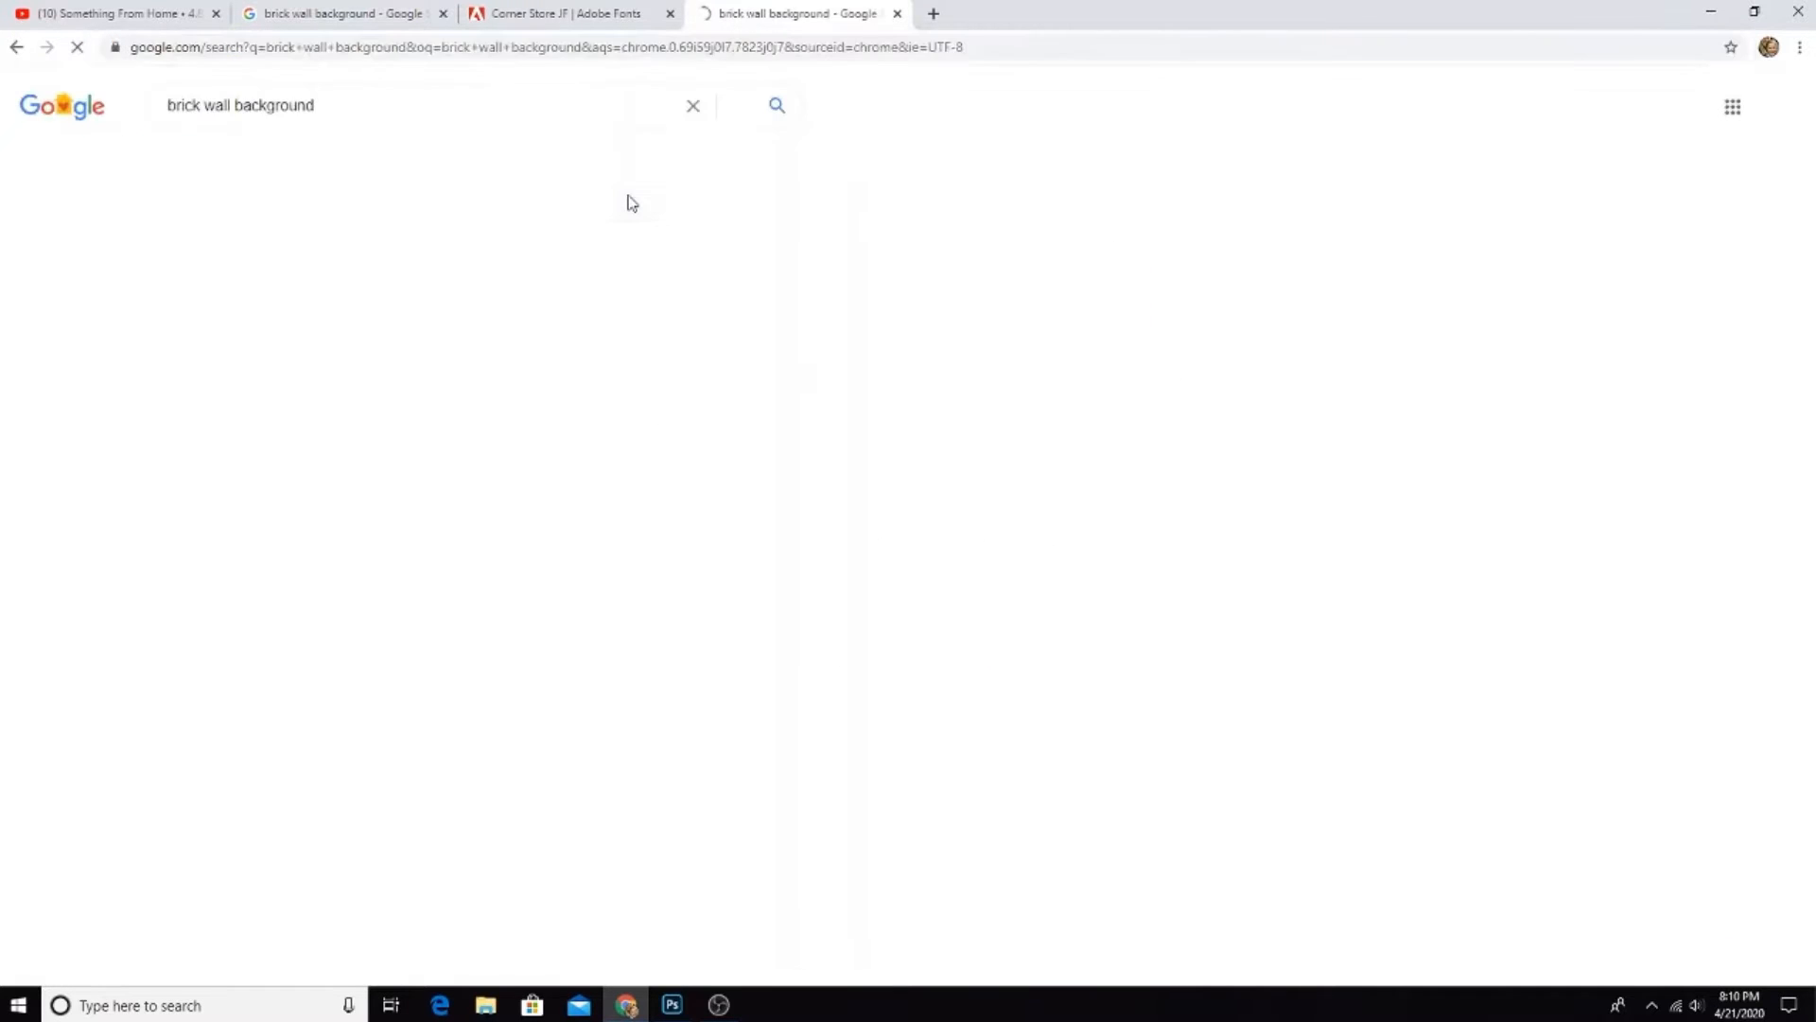
Step: Show the image results and filter their usage rights to Labeled for reuse with modification
left_click(251, 161)
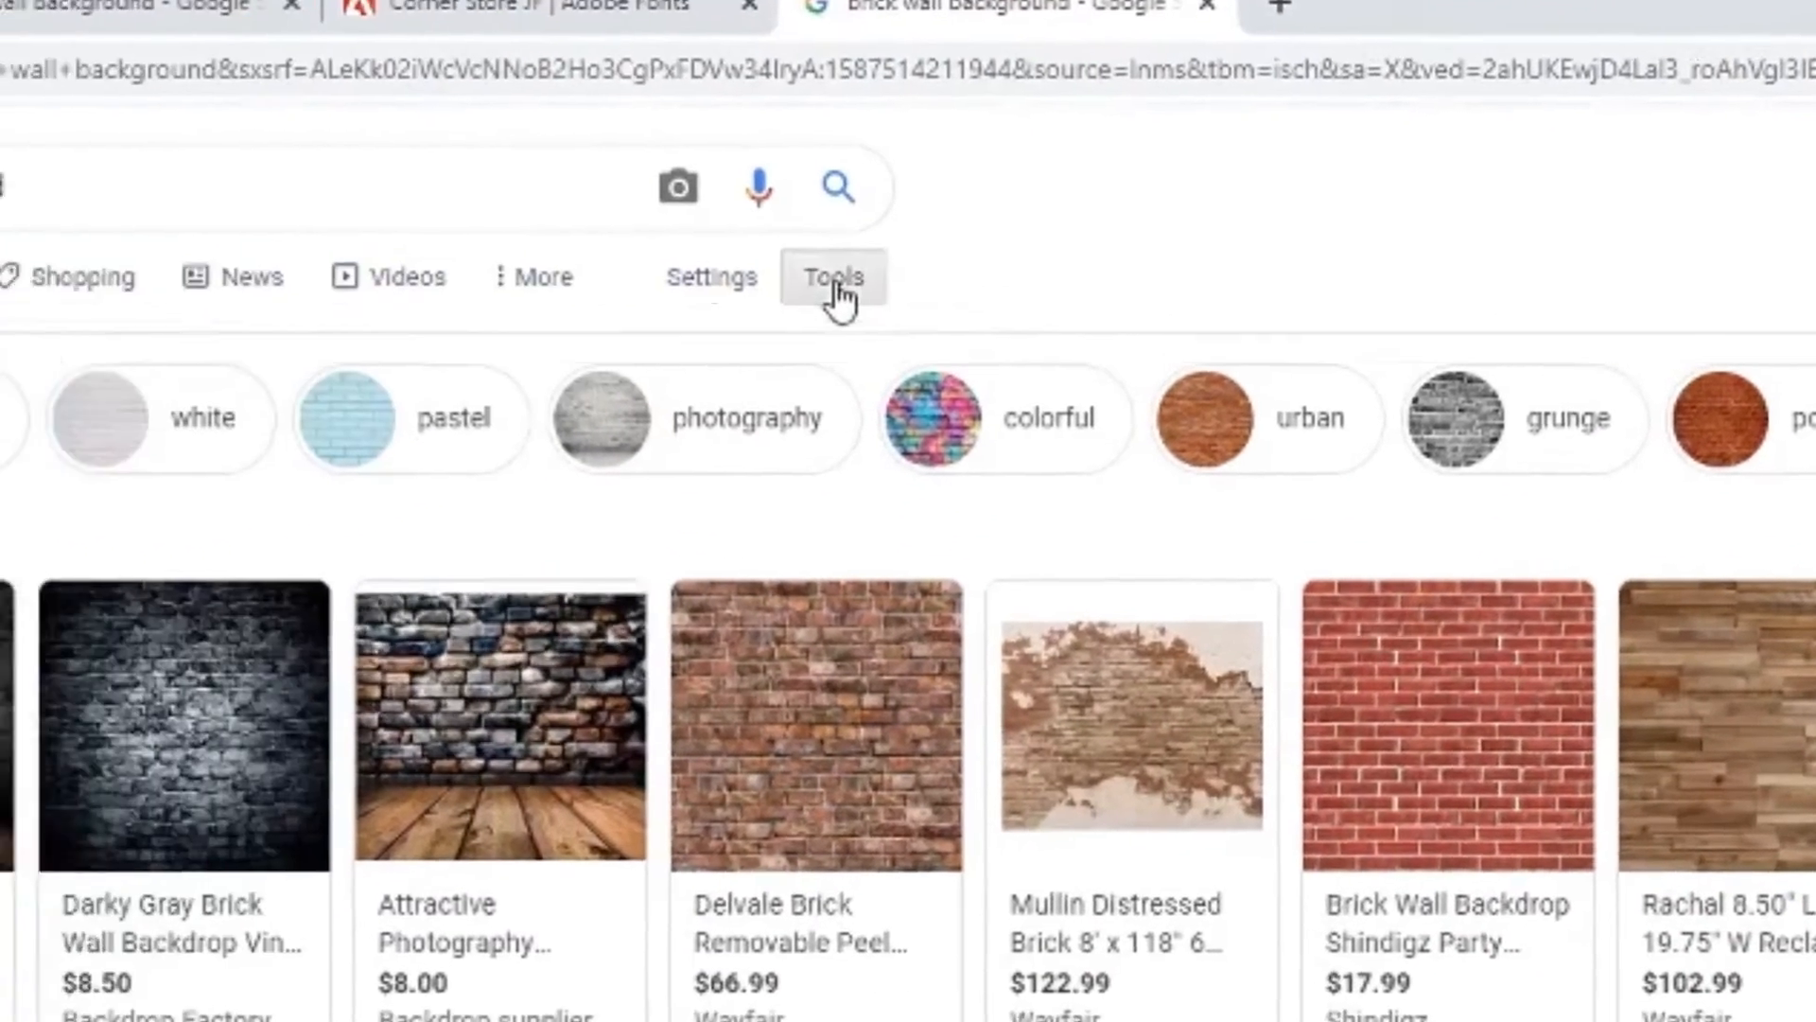
left_click(834, 282)
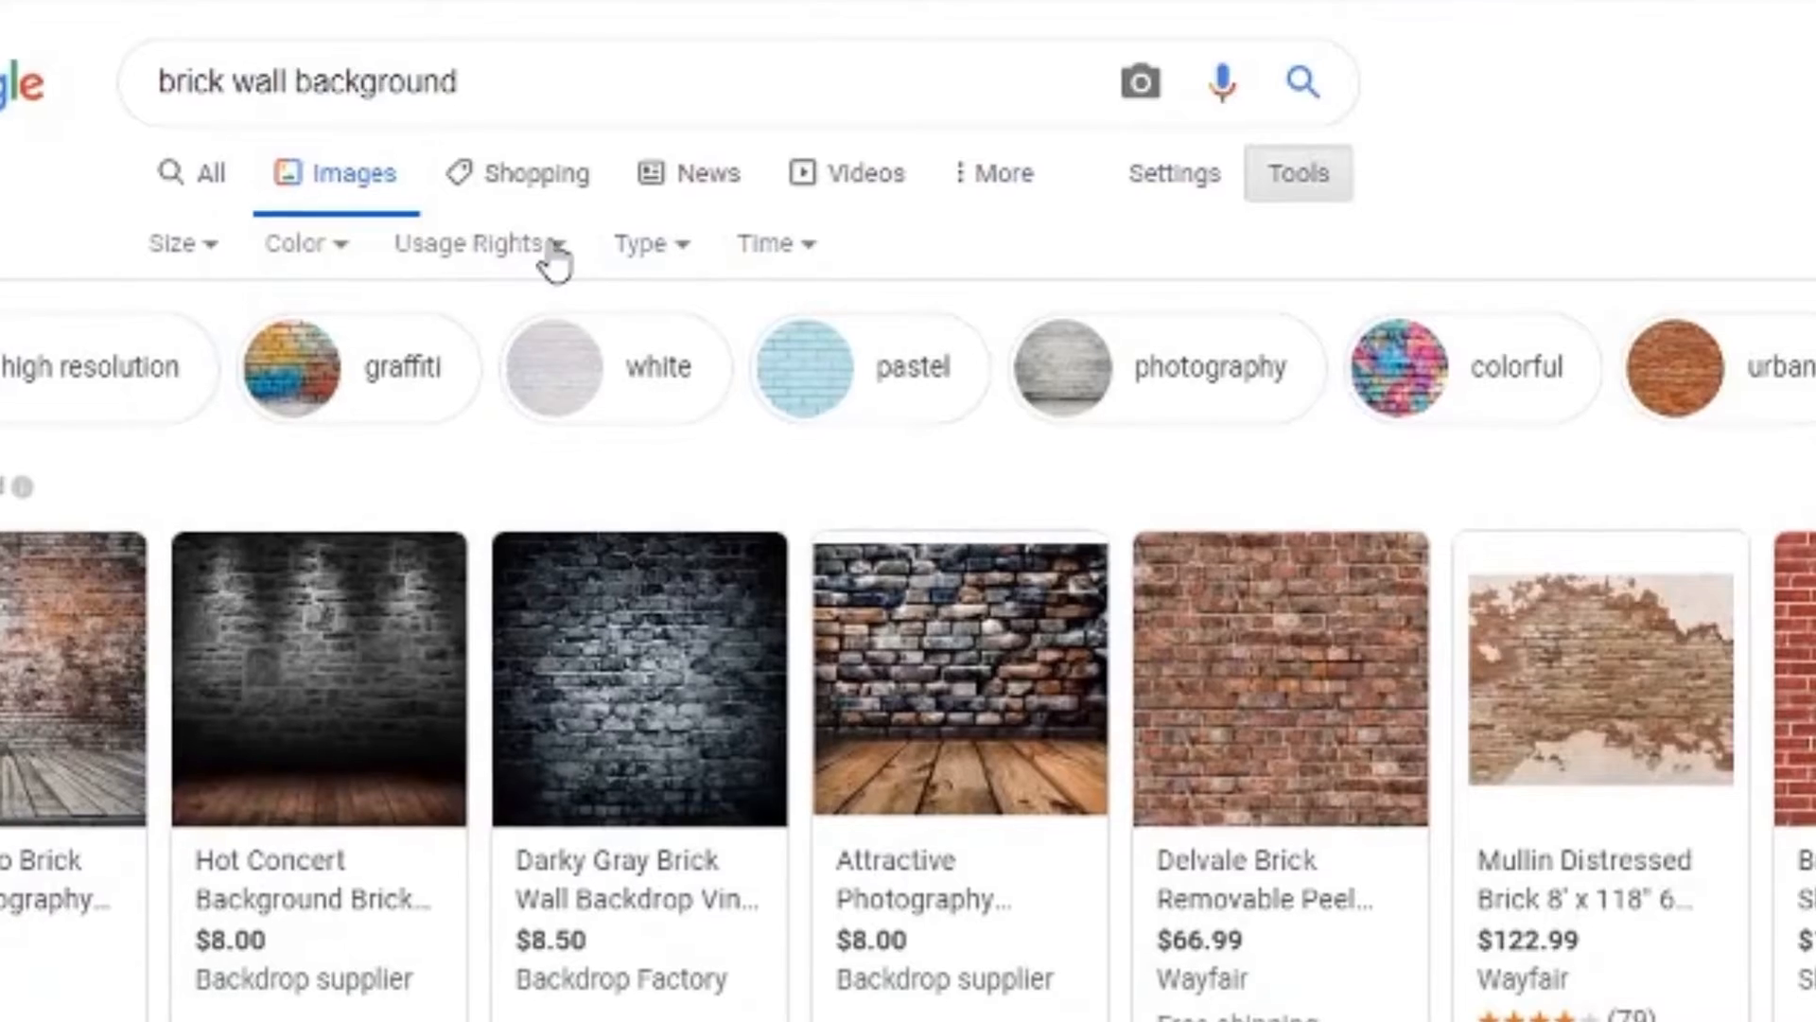
left_click(83, 350)
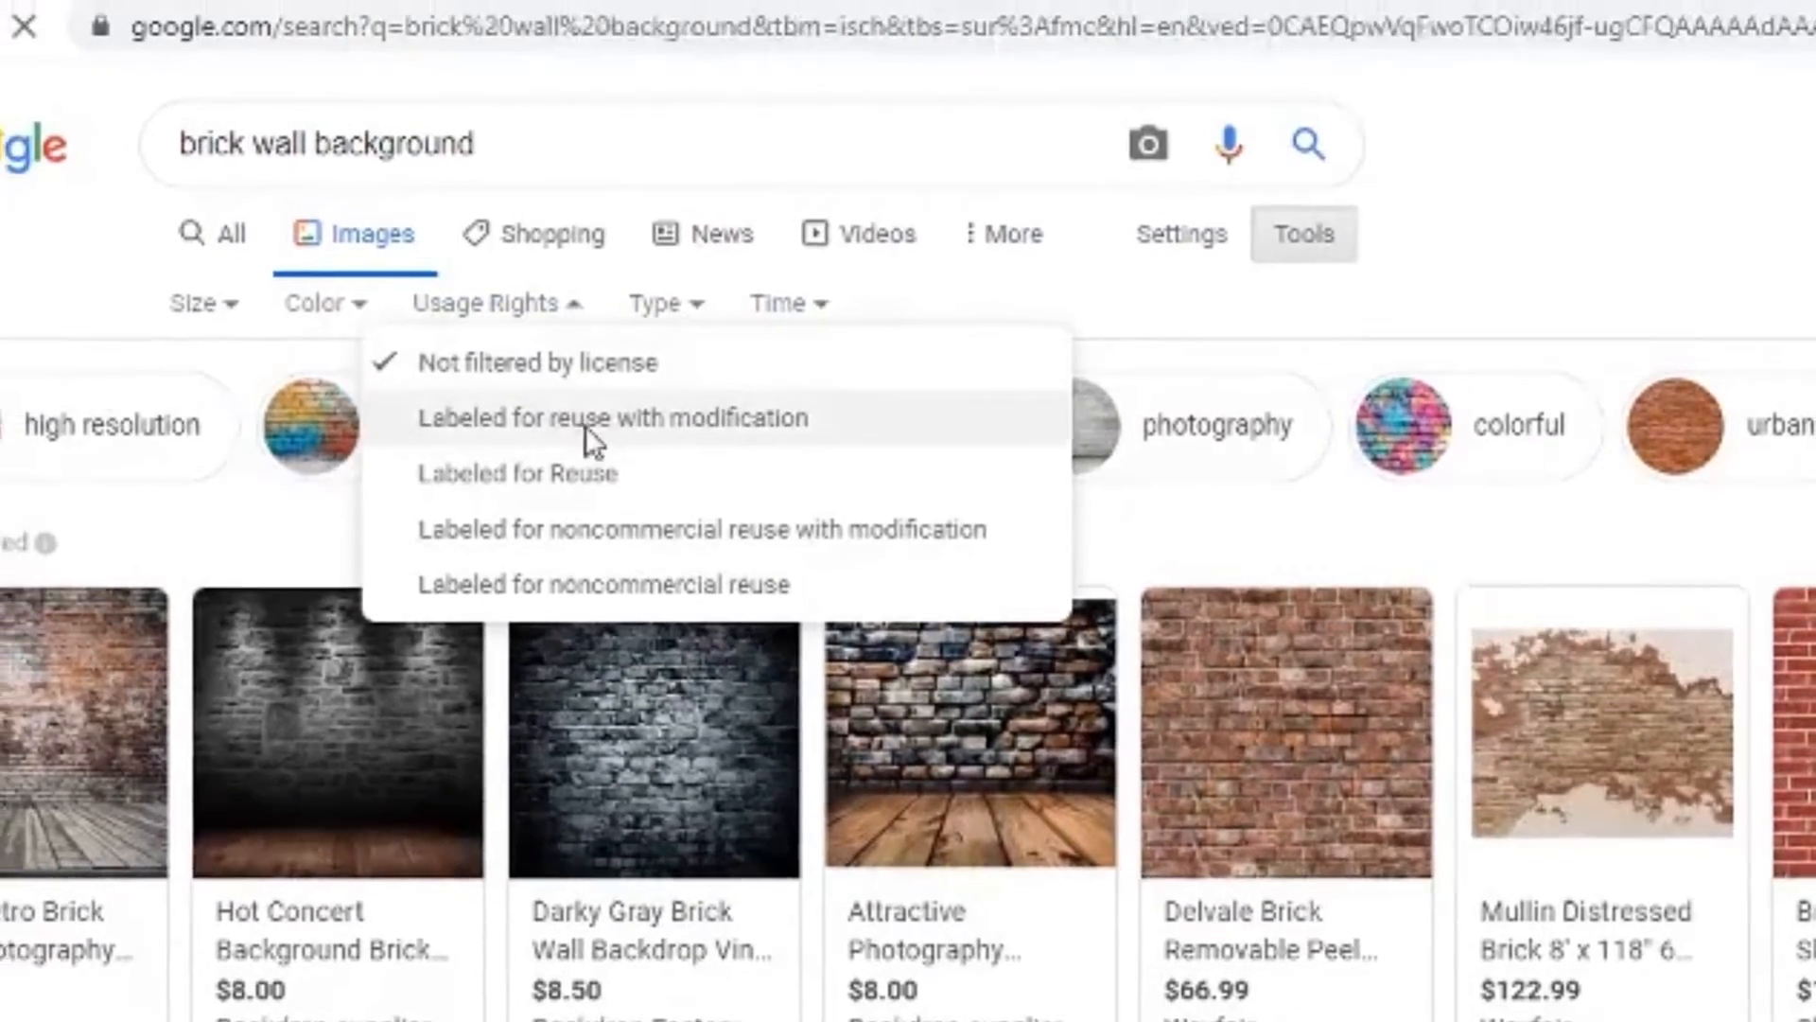
left_click(558, 357)
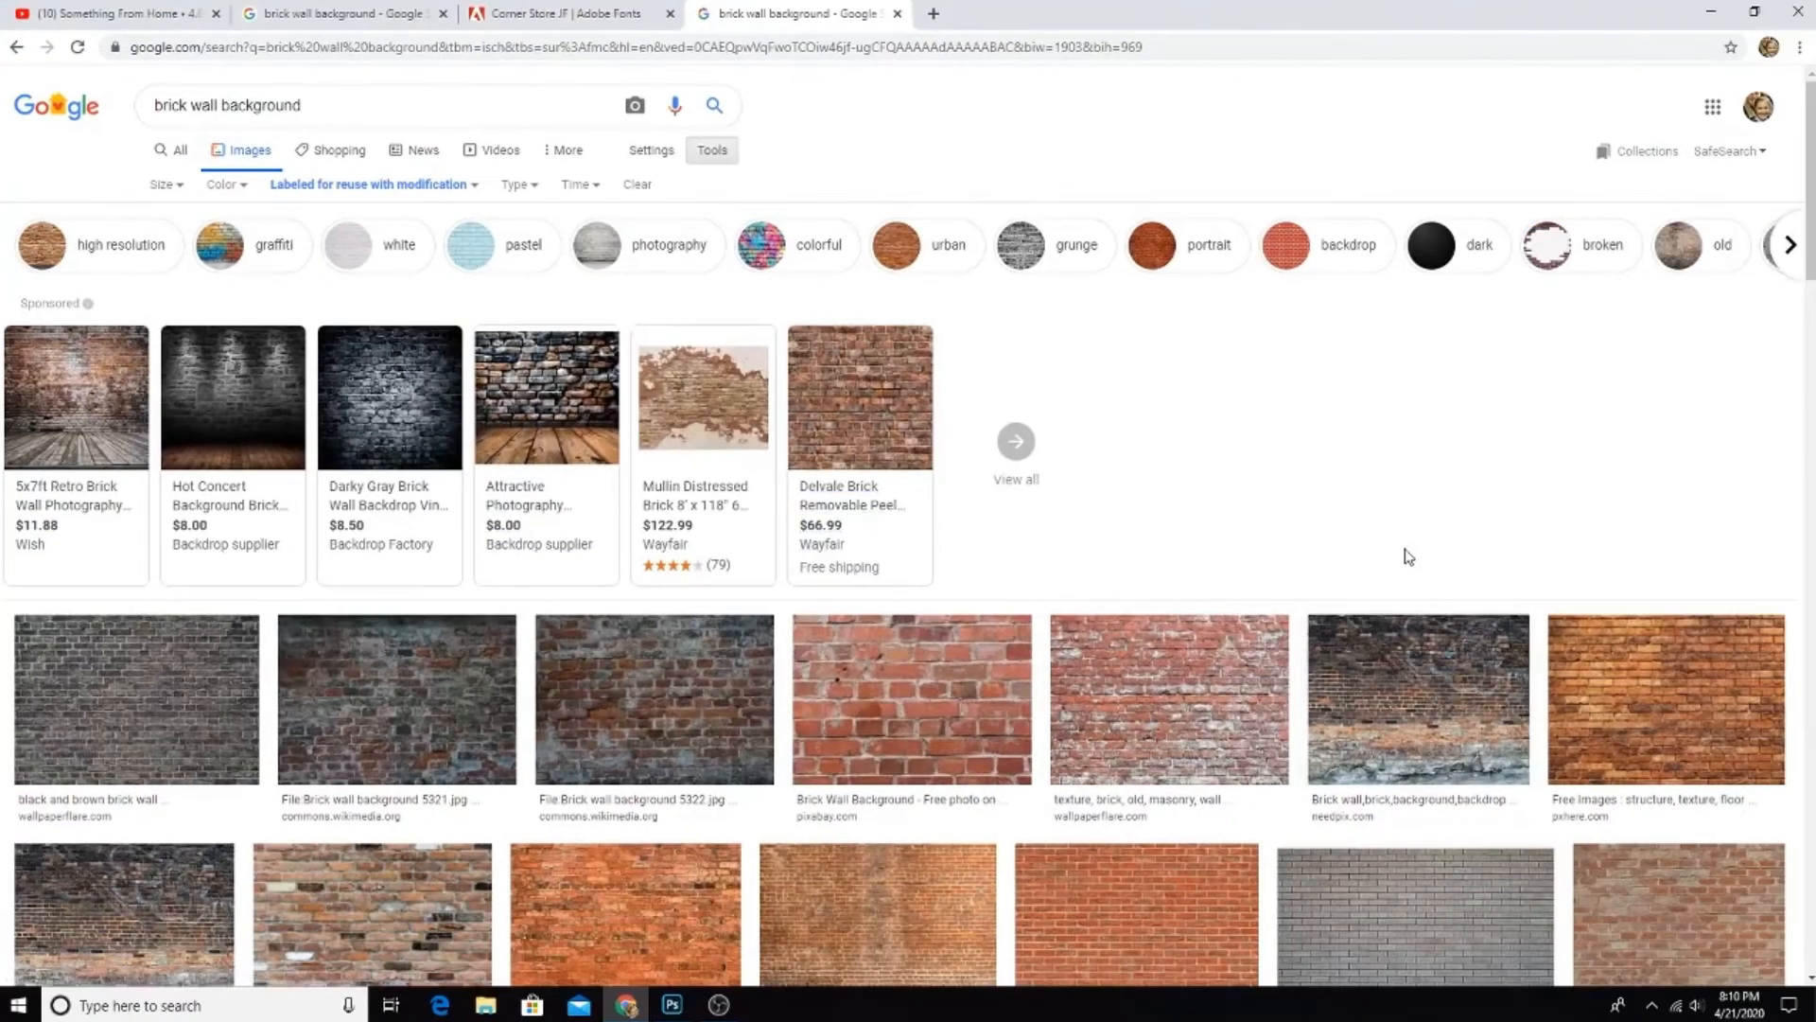
Step: Copy the dark brick wall image from Needpix and paste it into the new blank document in Photoshop
left_click(1419, 681)
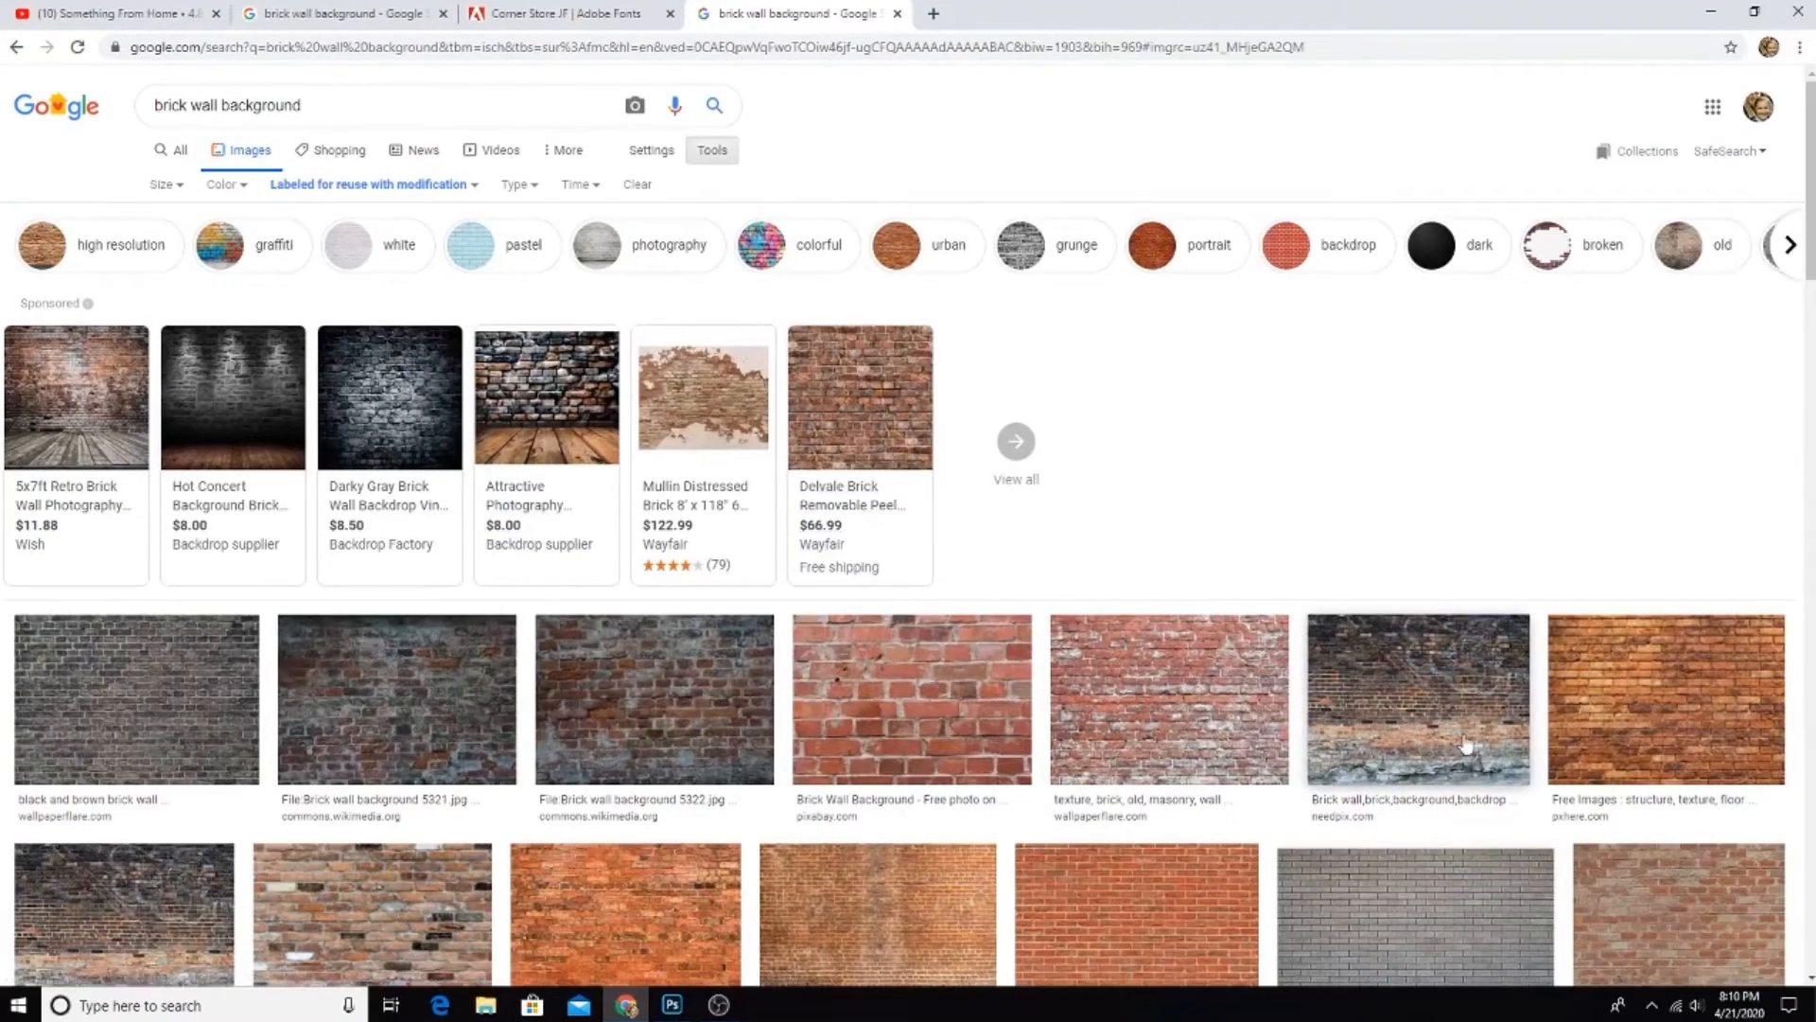
right_click(1350, 377)
left_click(1273, 112)
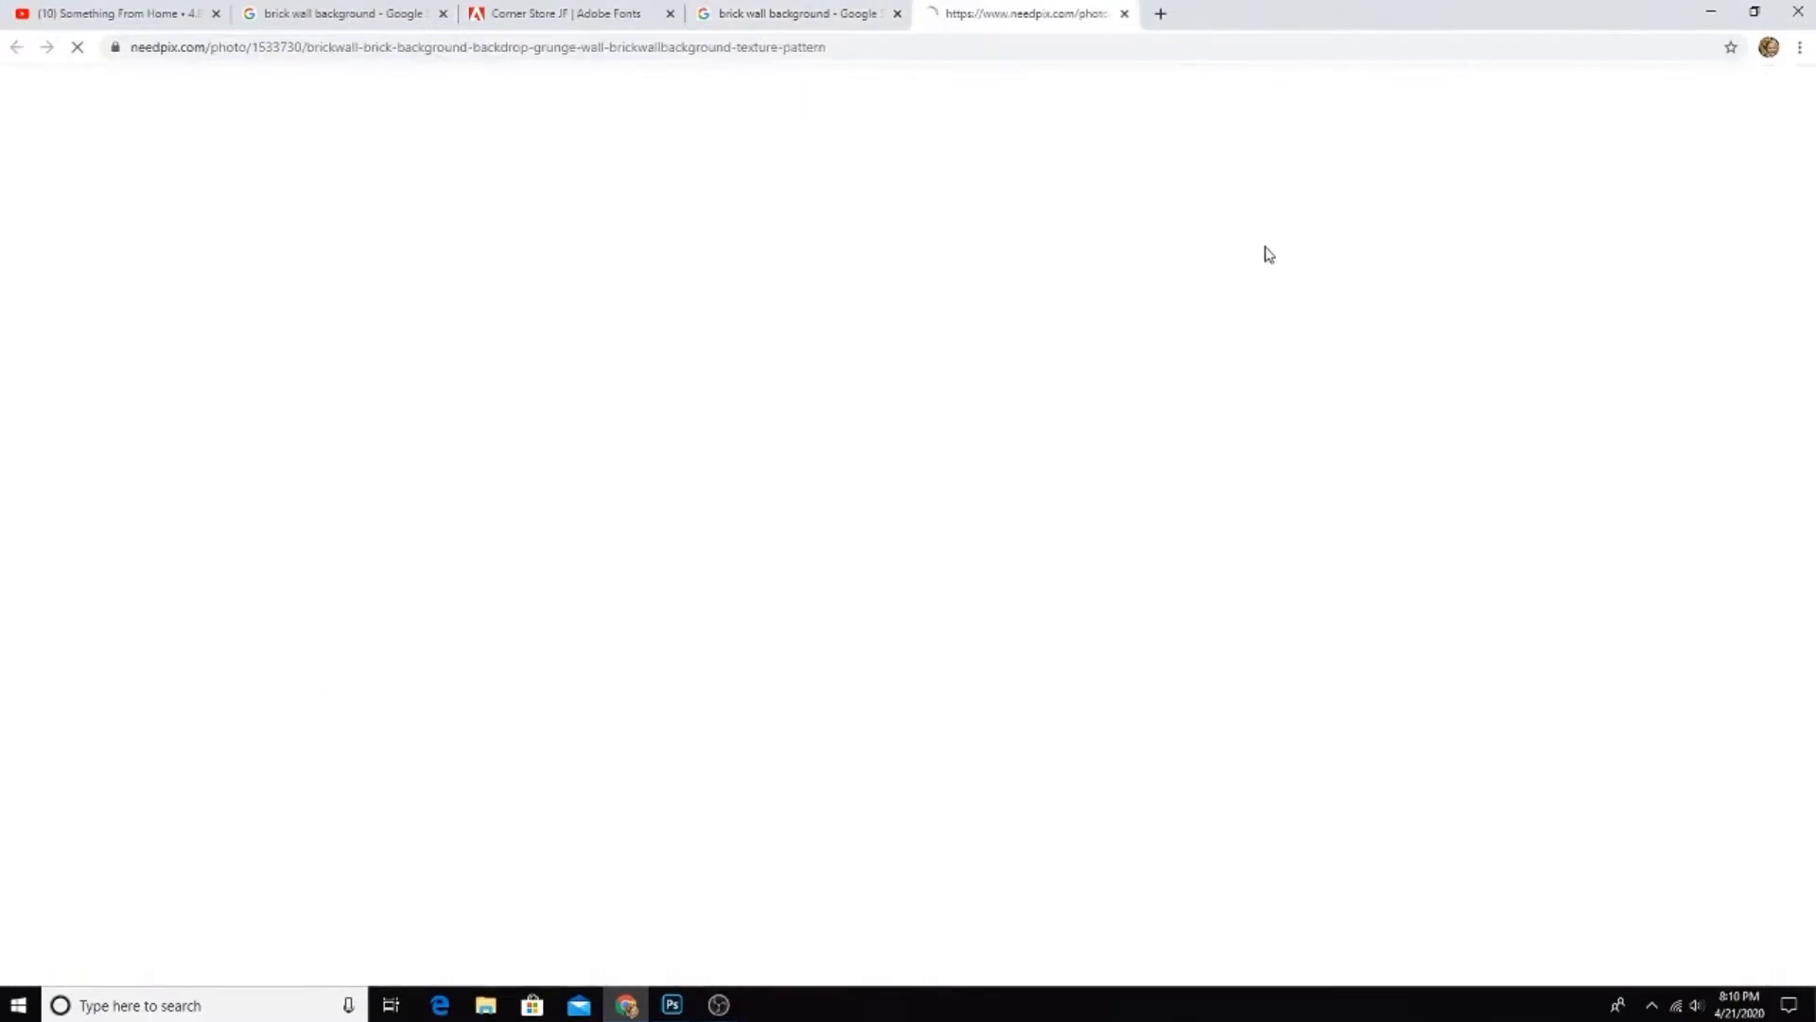
left_click(1124, 14)
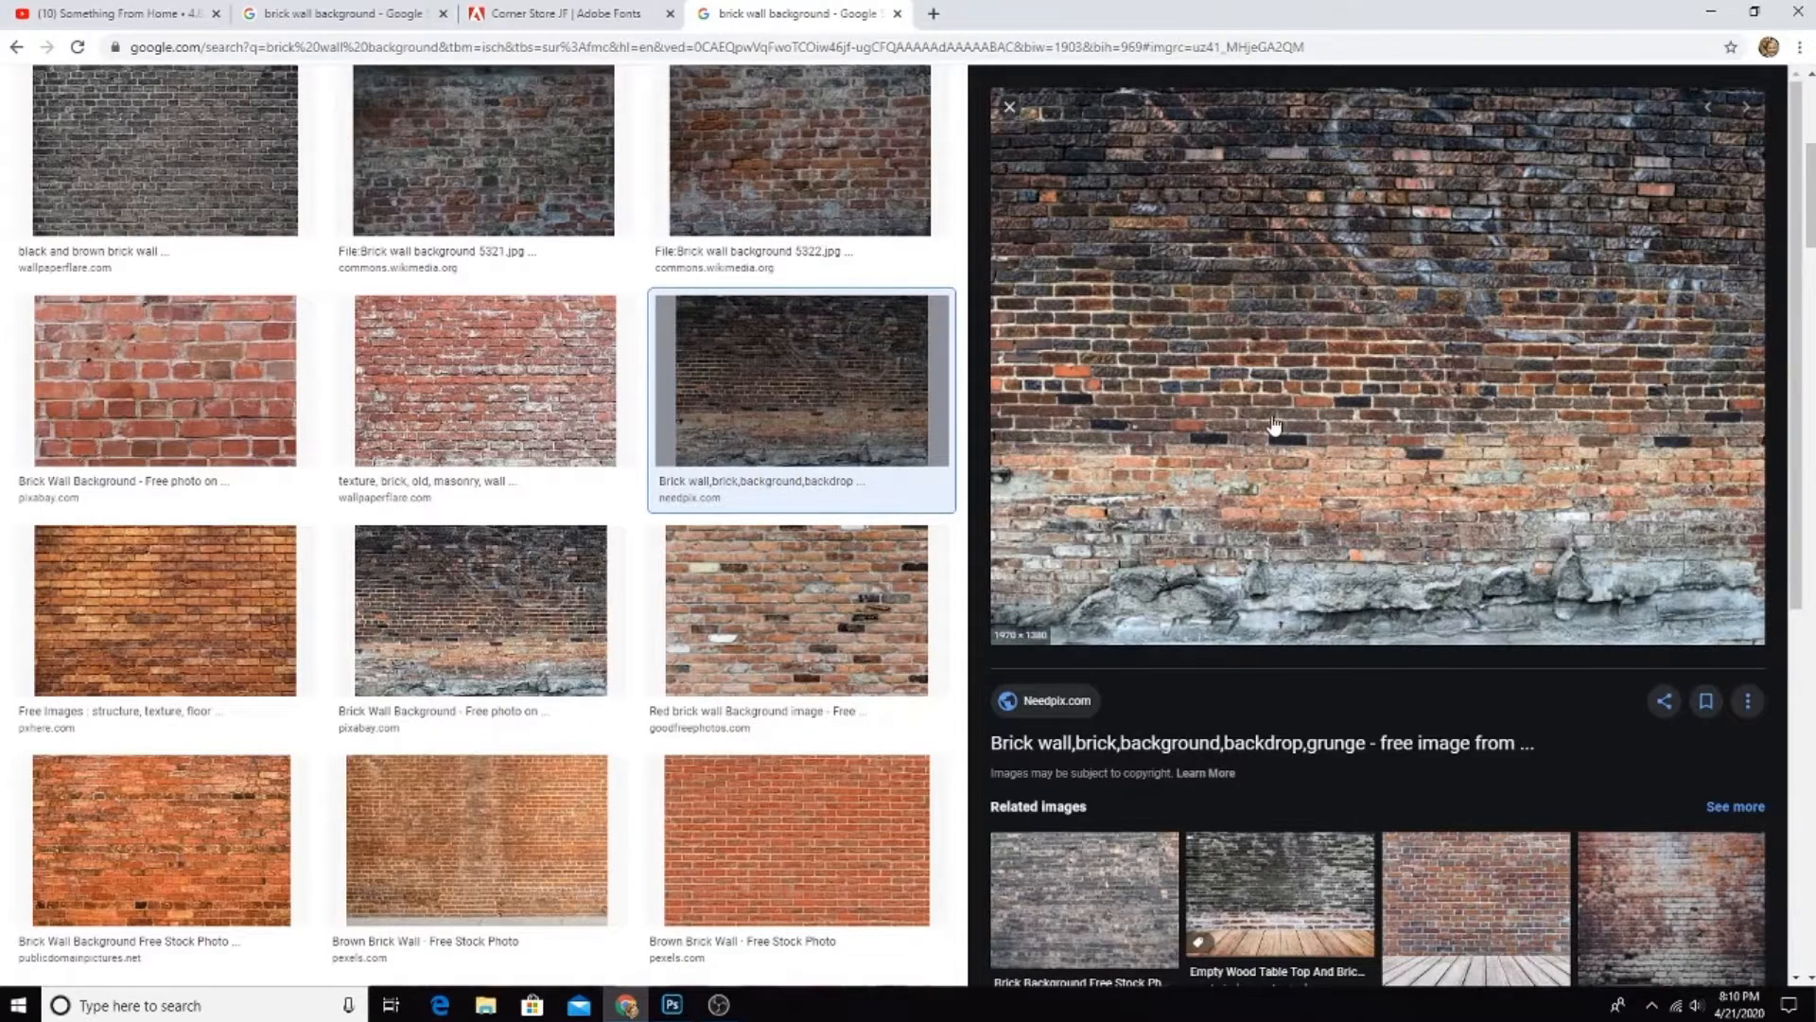
right_click(1273, 384)
left_click(1334, 575)
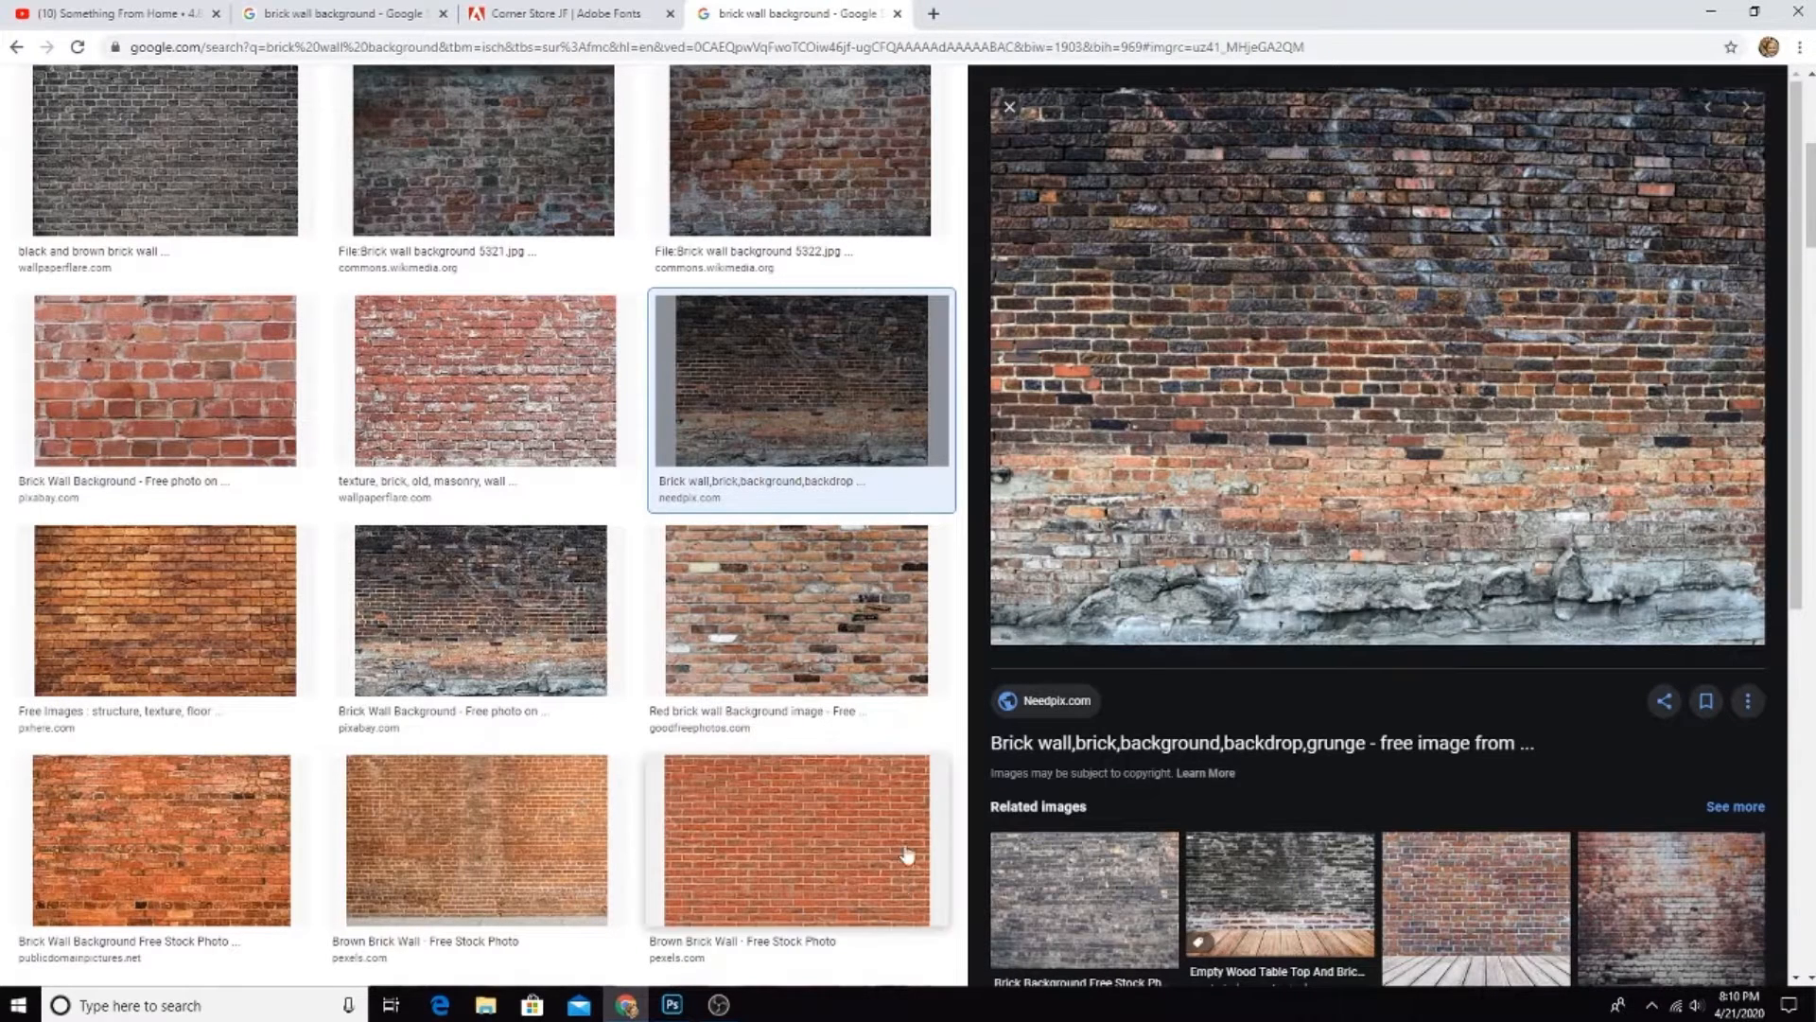
left_click(668, 1006)
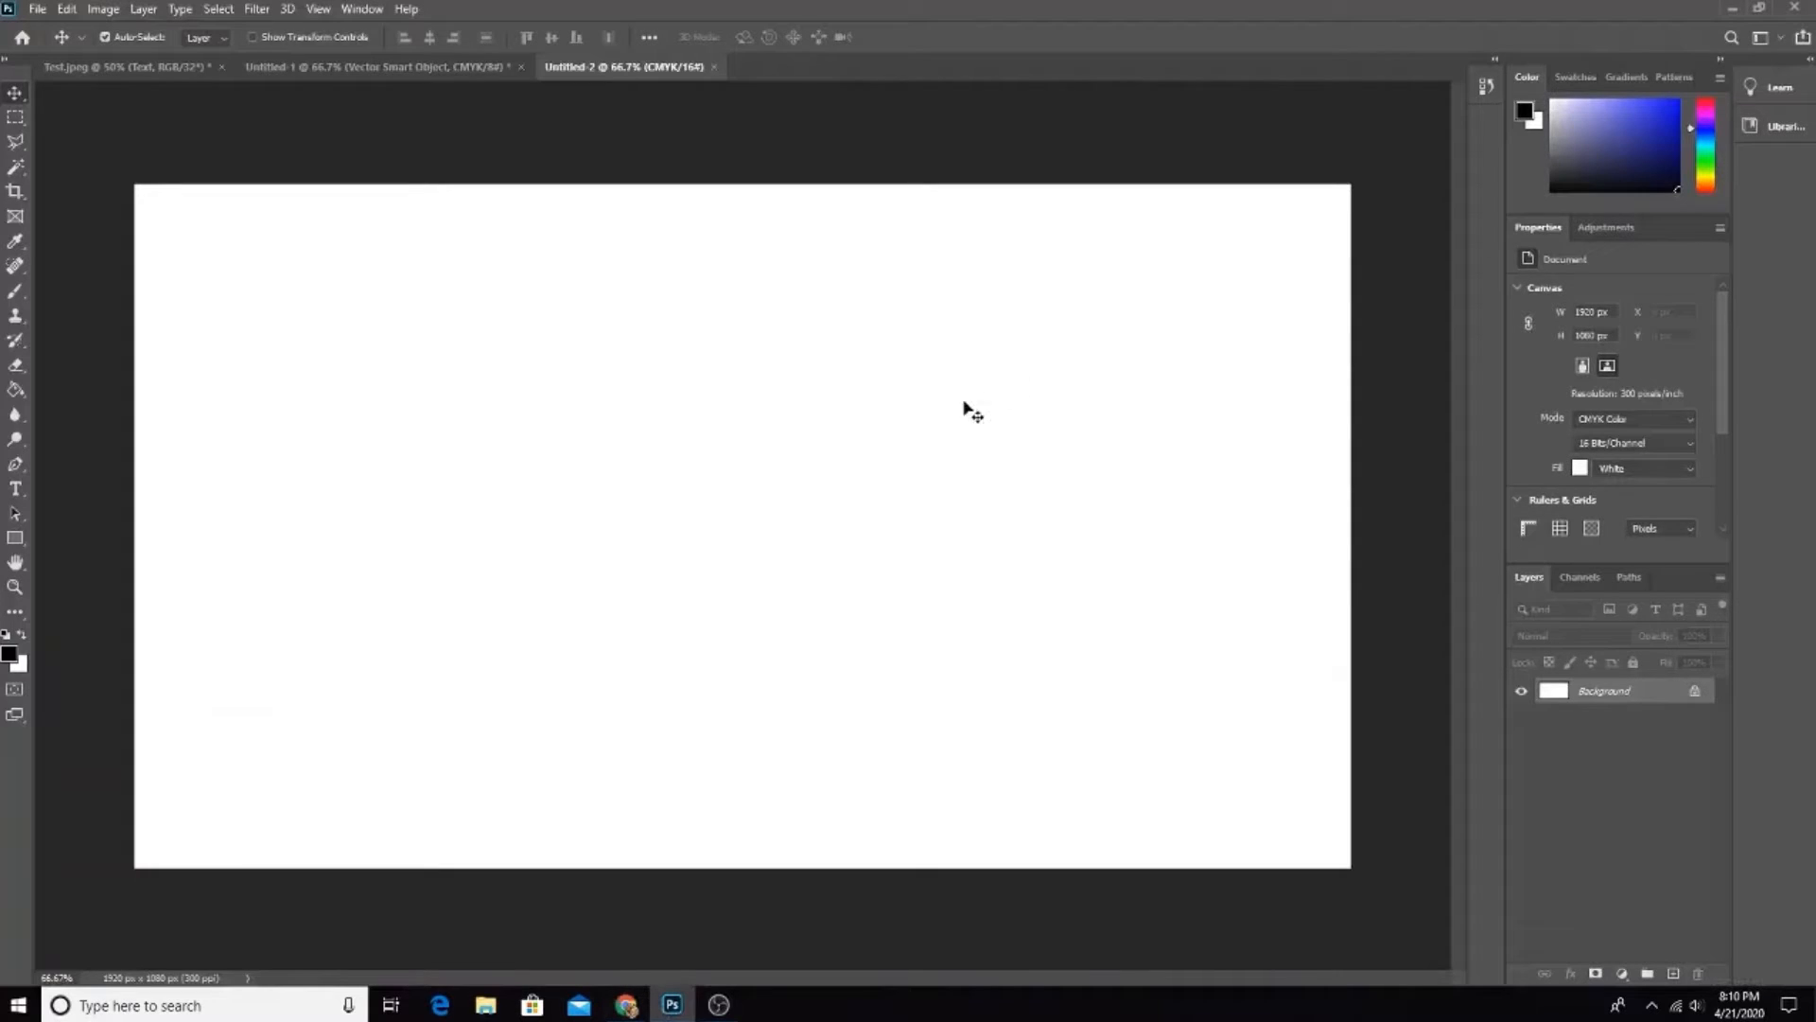
key("ctrl+v")
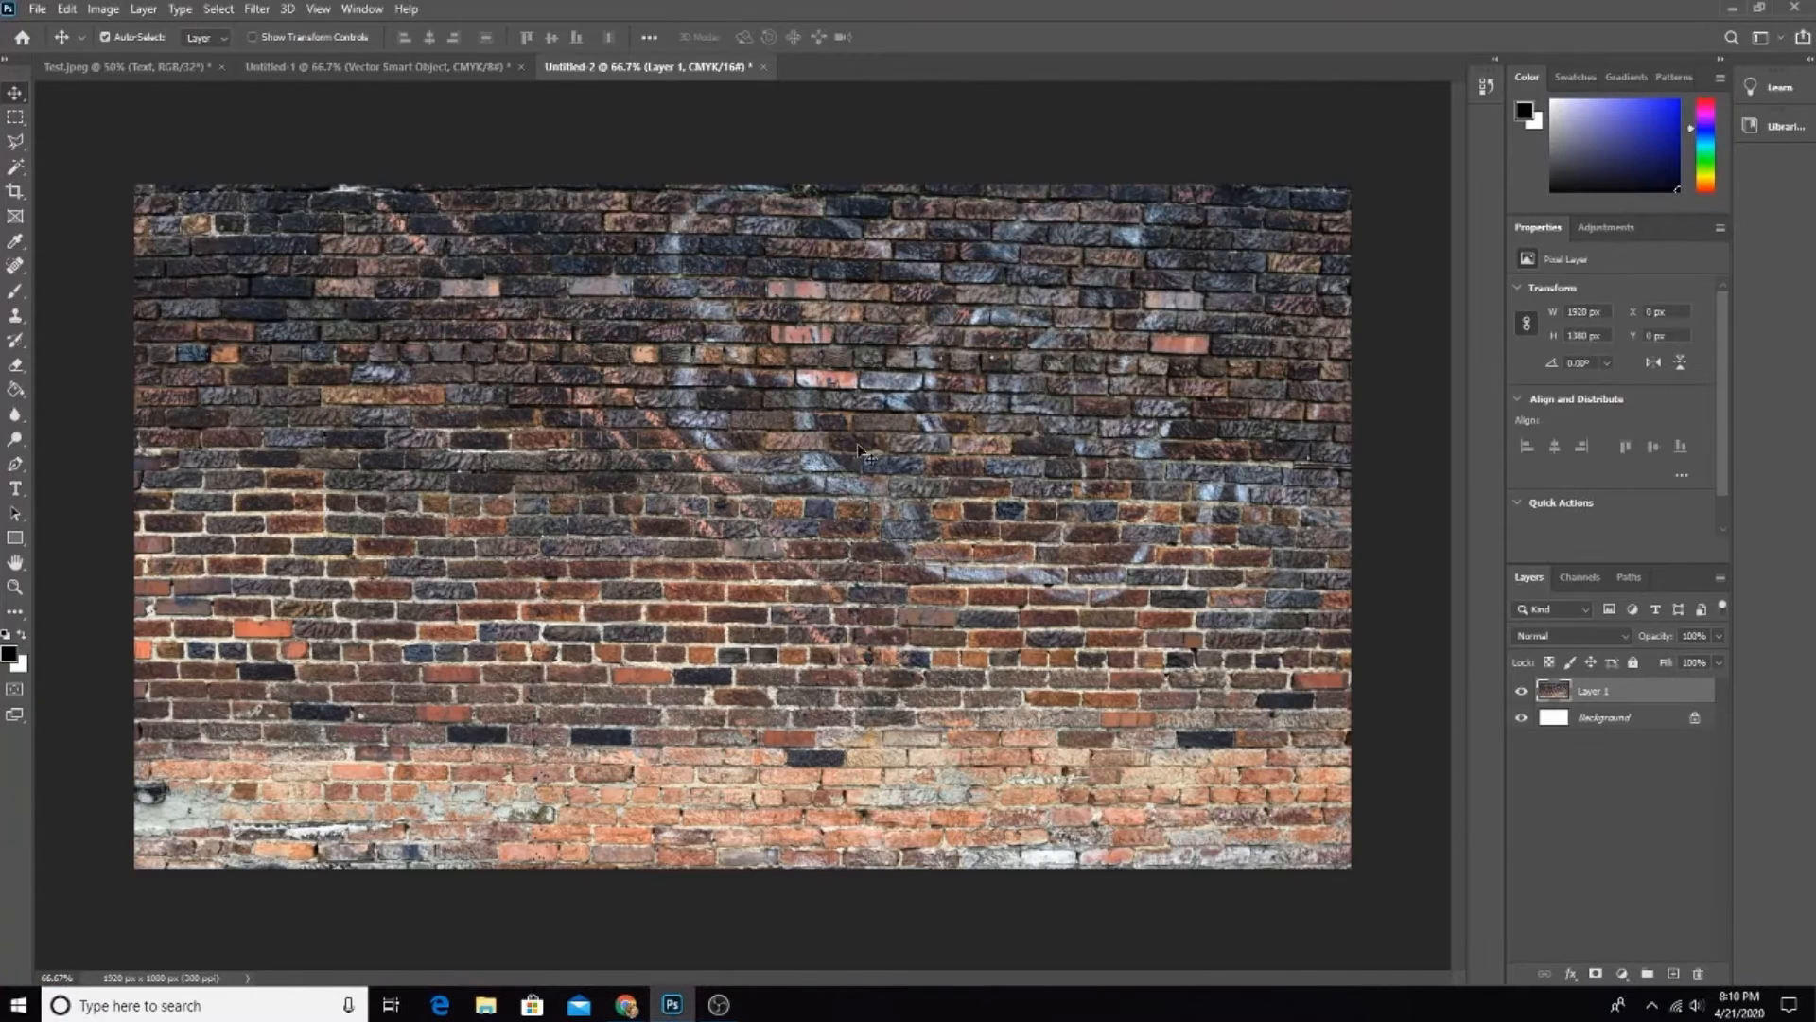
Step: Rotate the pasted brick wall layer by about -0.5° and enlarge it to about 1992 x 1441 px so it covers the canvas
key("ctrl+t")
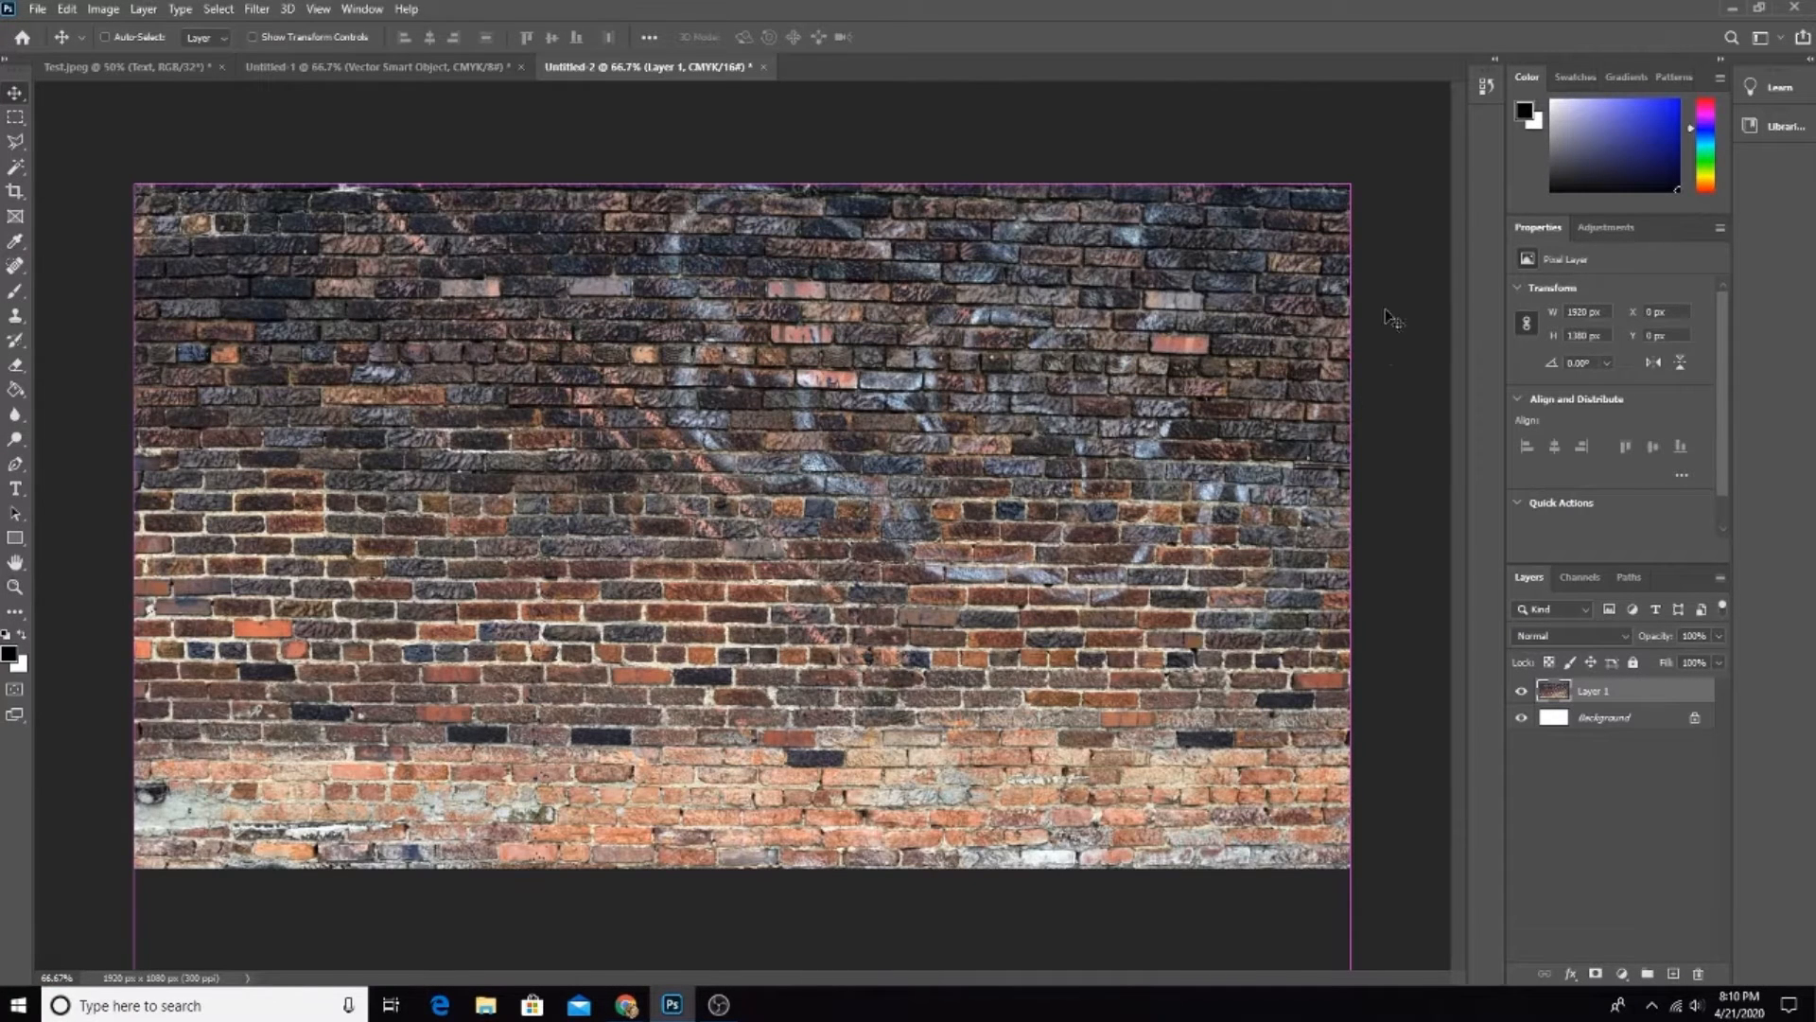
left_click_drag(1398, 173, 1392, 169)
key("Right")
key("Right")
key("Right")
key("Right")
key("Right")
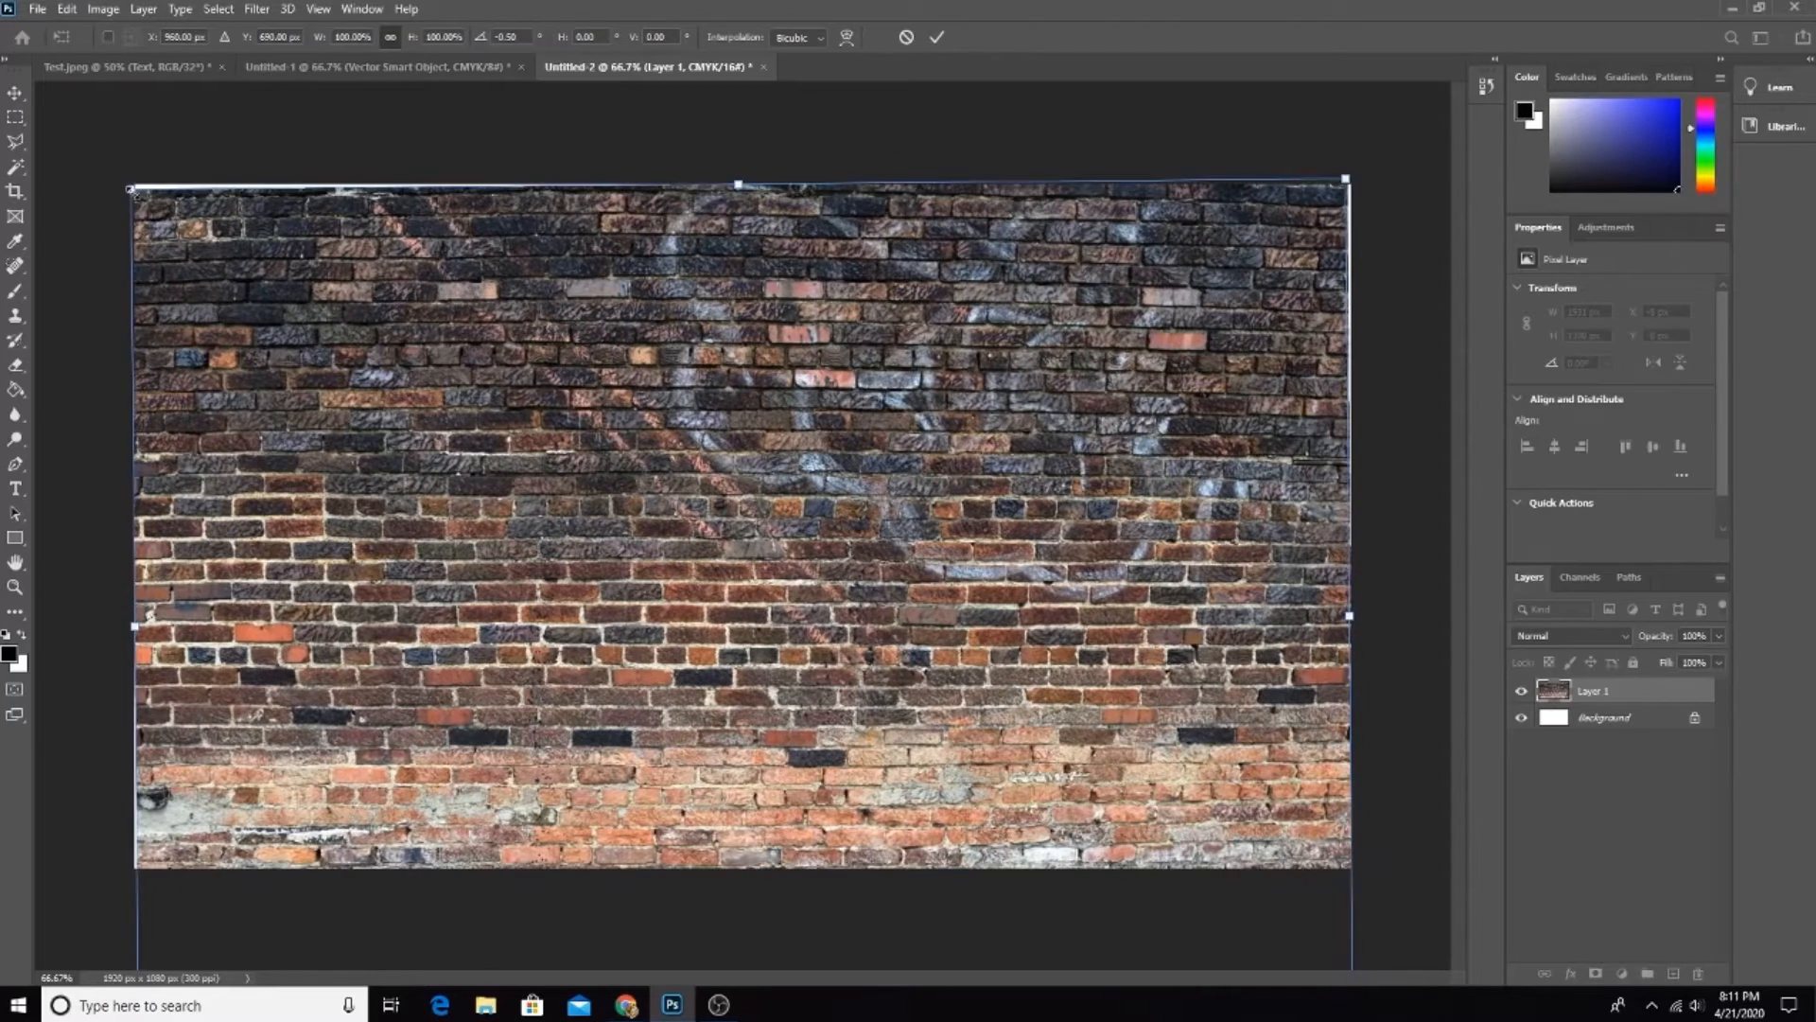
left_click_drag(135, 181, 93, 163)
mouse_move(801, 518)
left_mouse_down()
mouse_move(820, 549)
mouse_move(820, 528)
left_mouse_up()
key("Return")
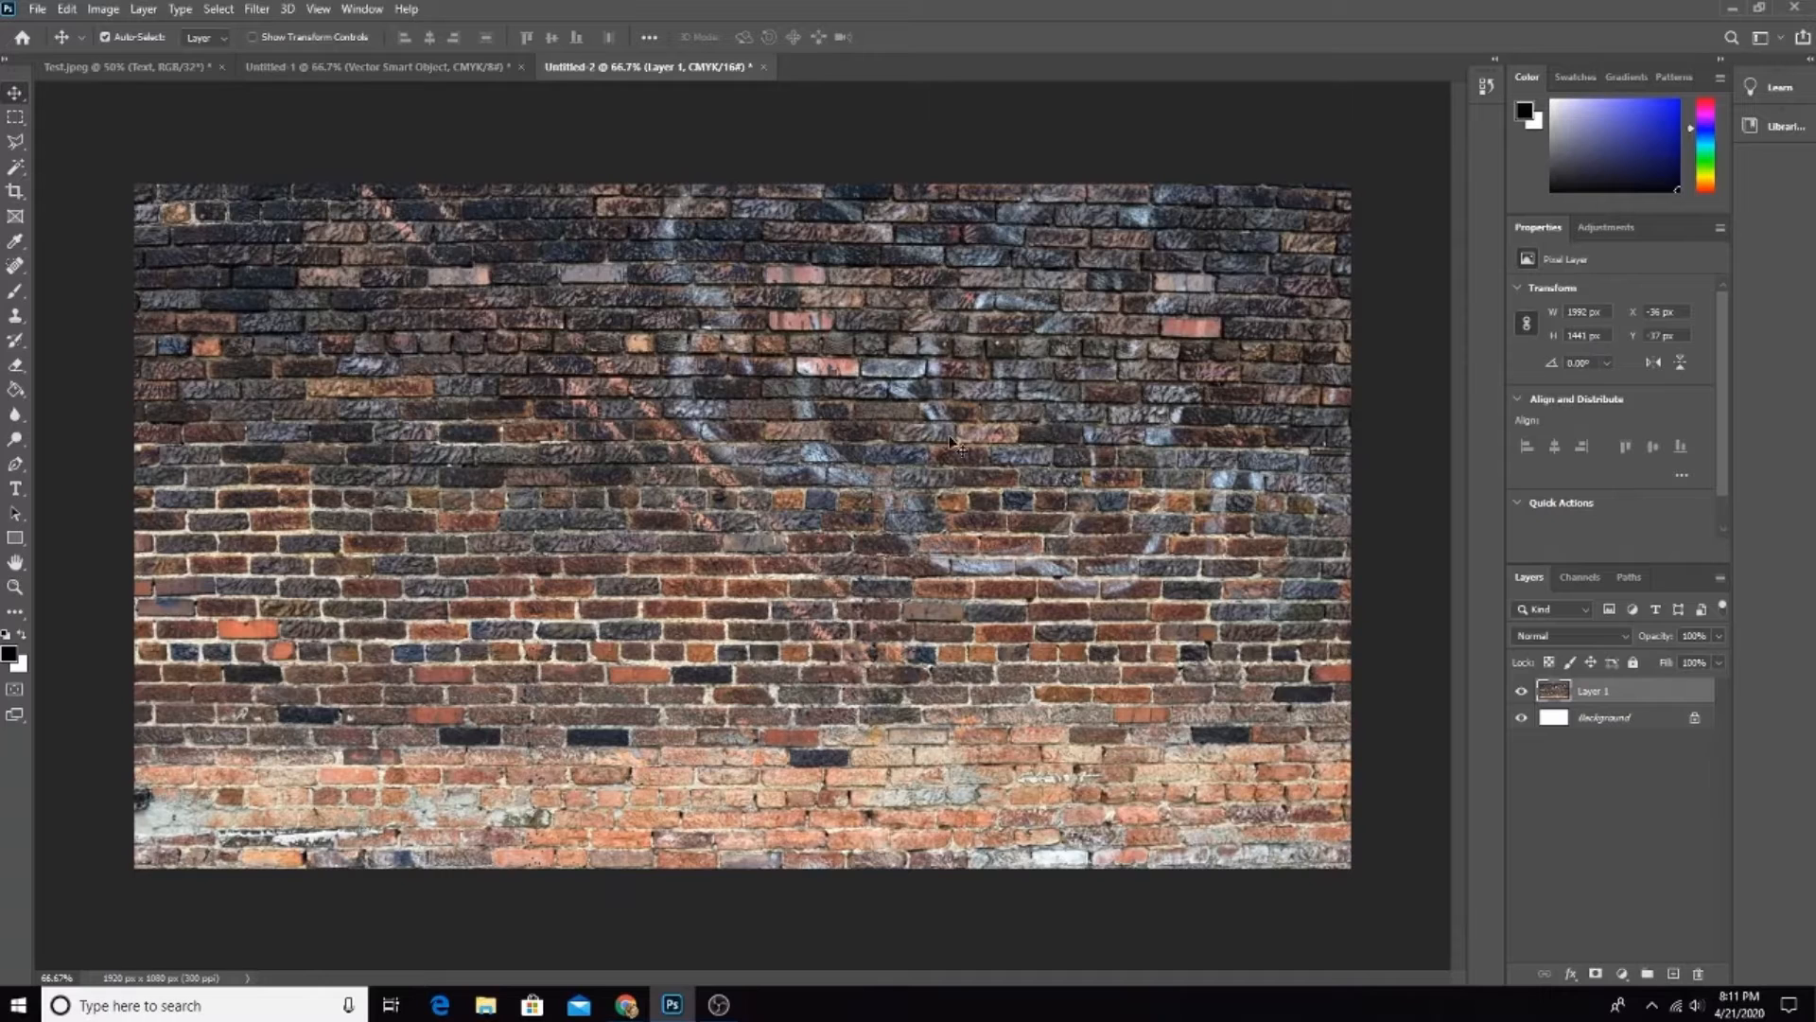
Step: Try scaling down the brick wall layer with Free Transform and undo the scaling
key("ctrl+t")
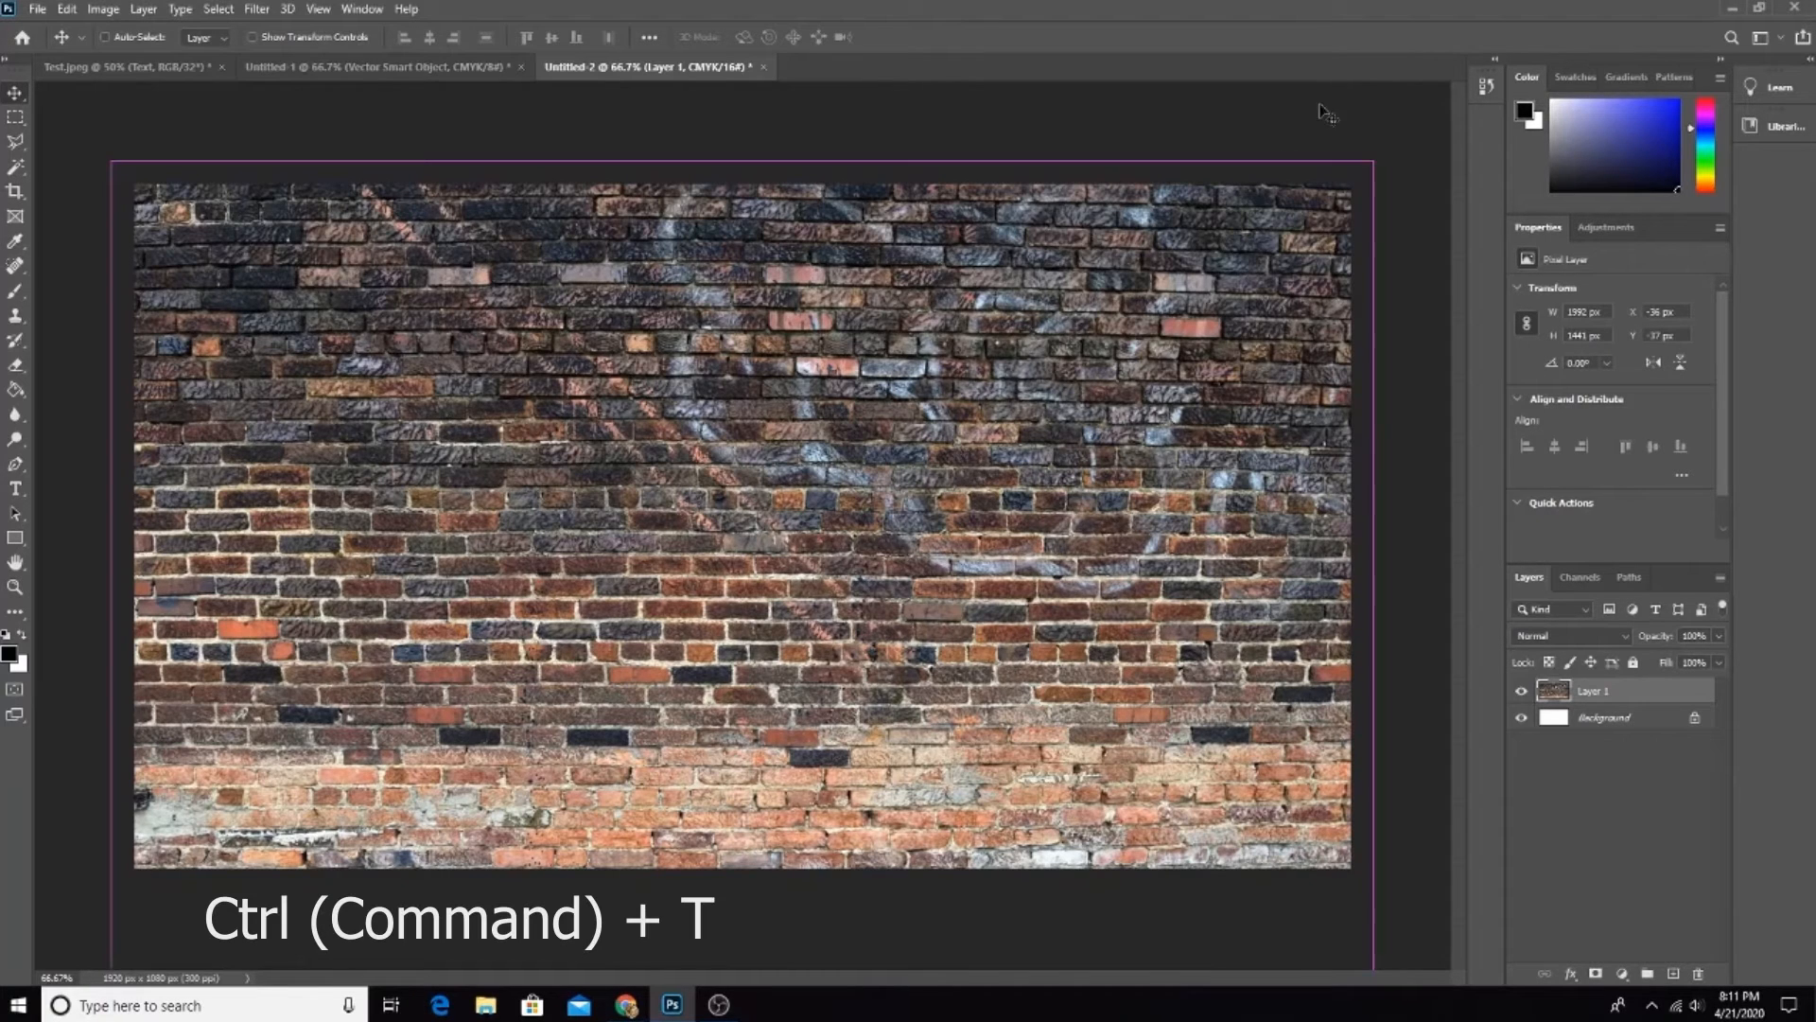
key("Escape")
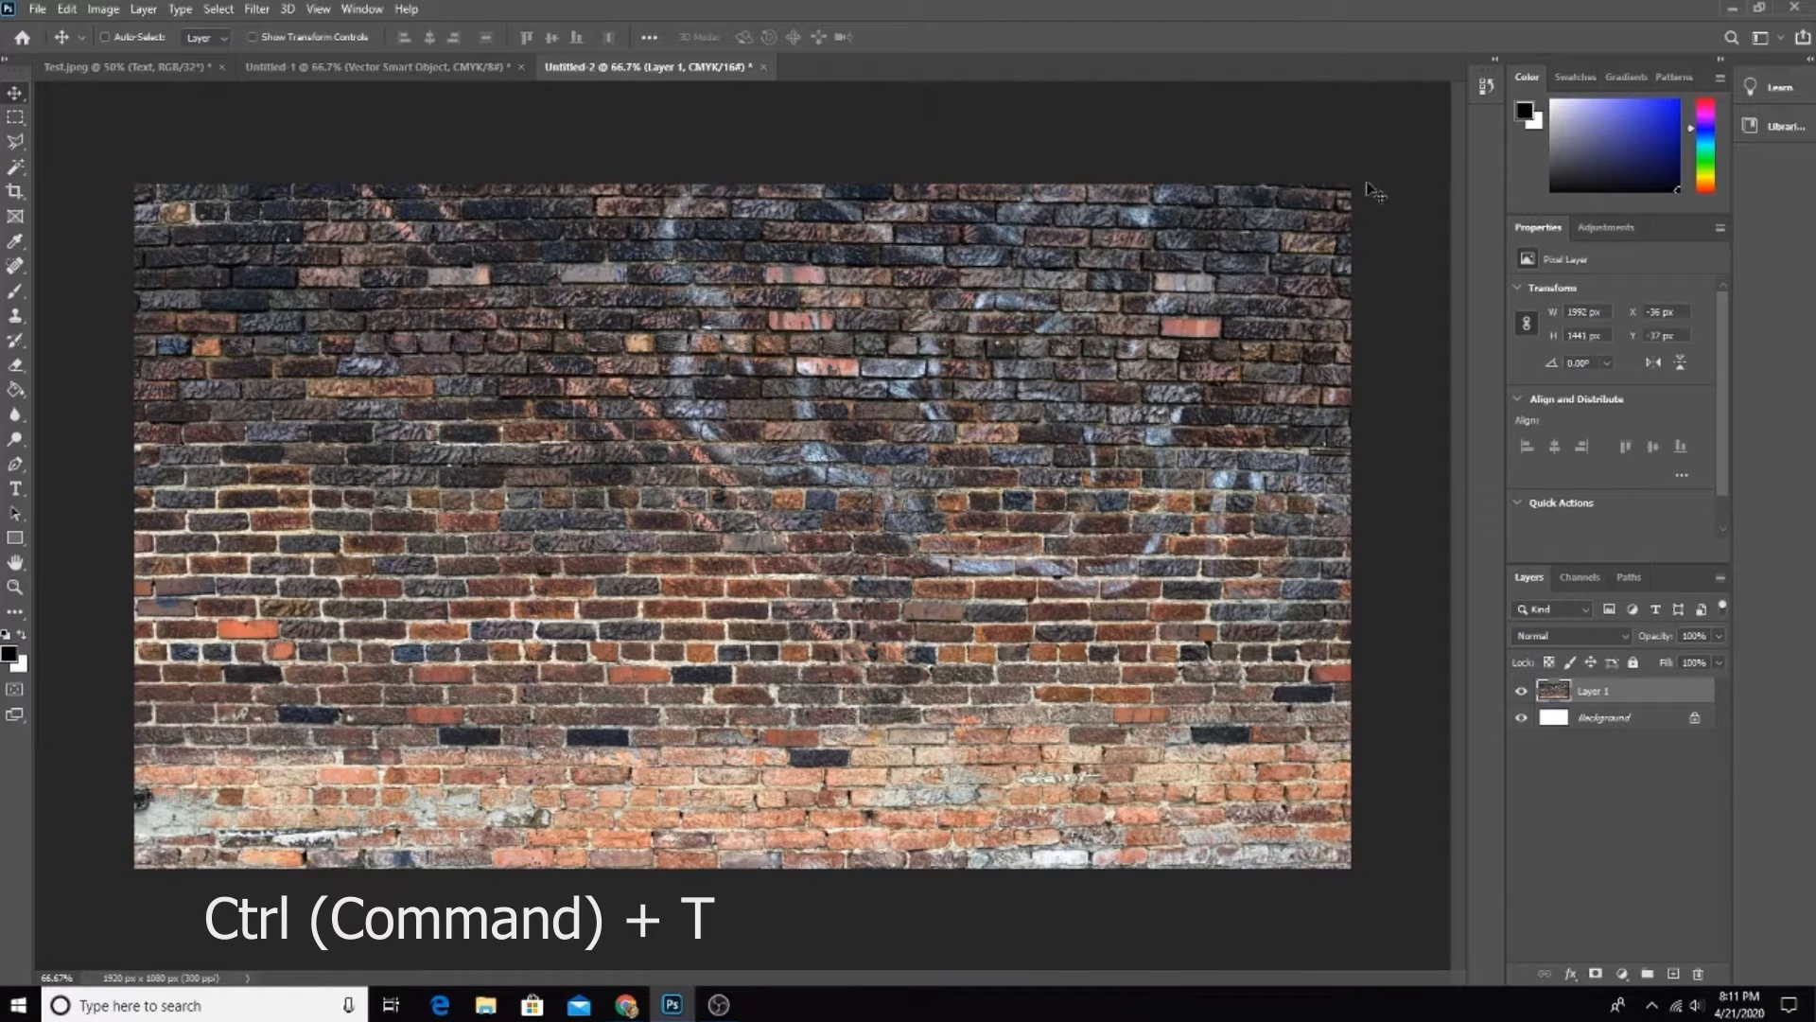
key("ctrl+t")
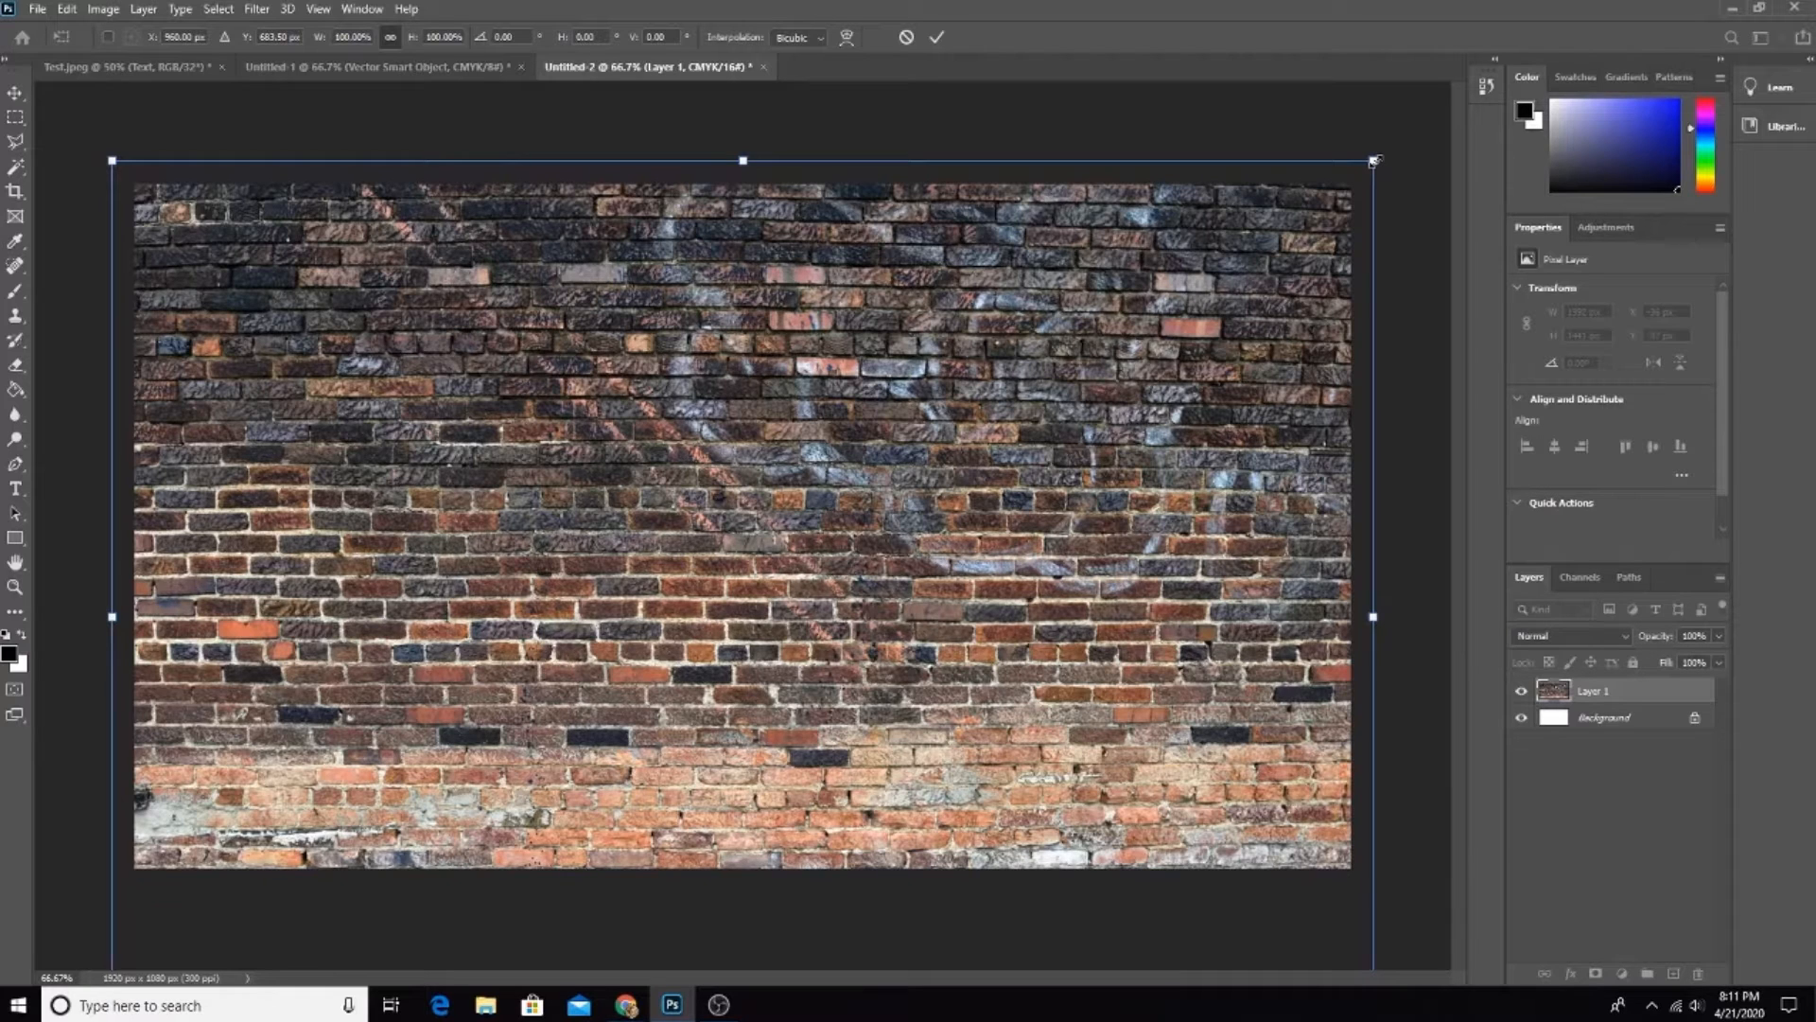
left_click_drag(1373, 160, 1406, 227)
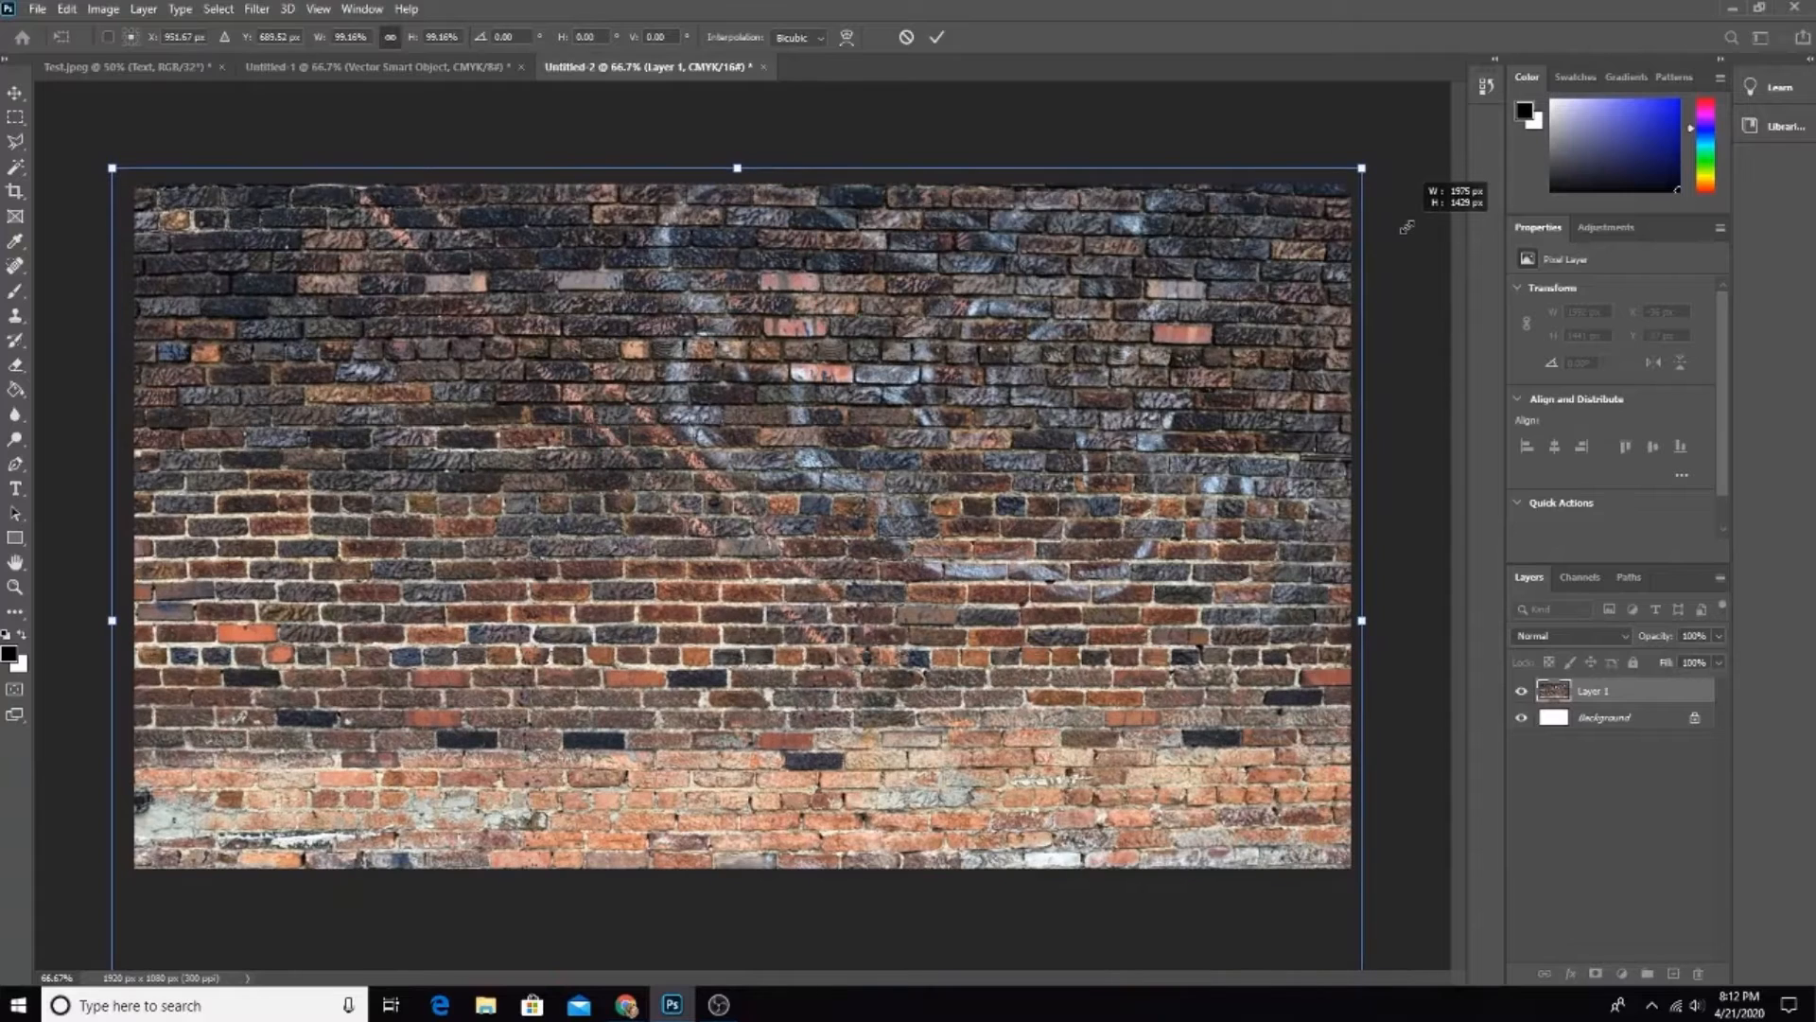
left_click_drag(1407, 227, 1341, 248)
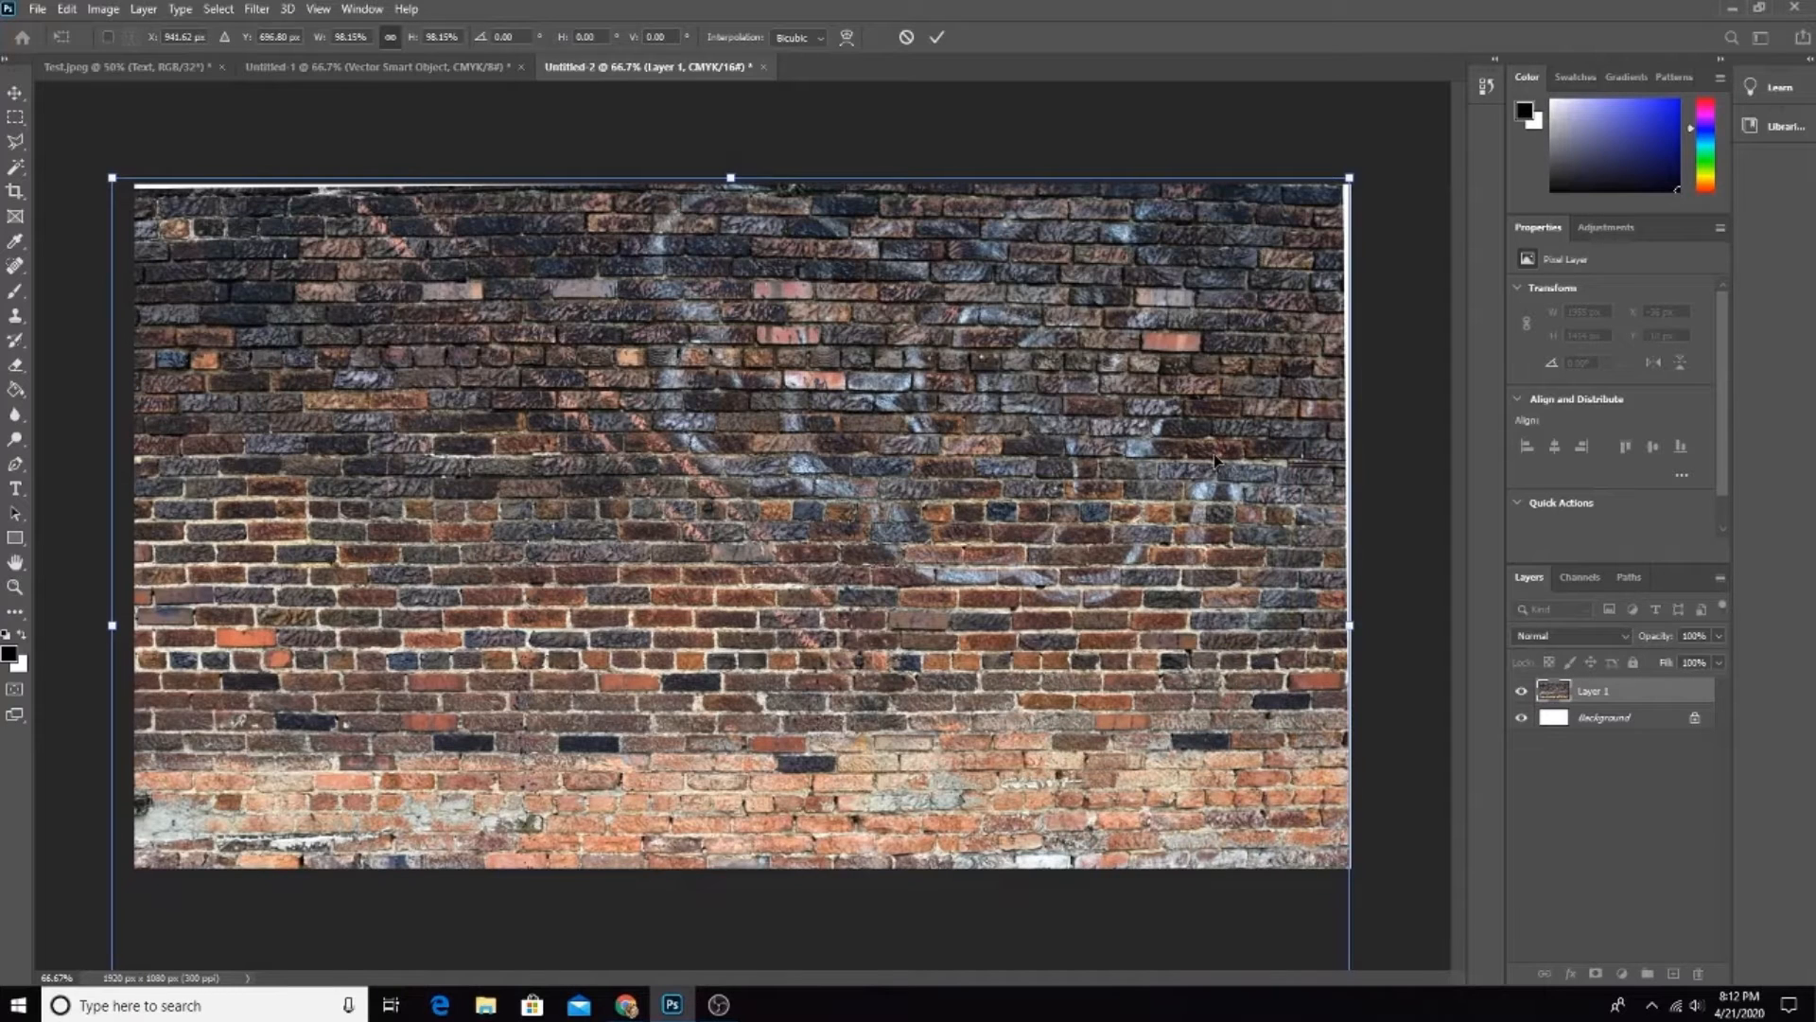
key("ctrl+z")
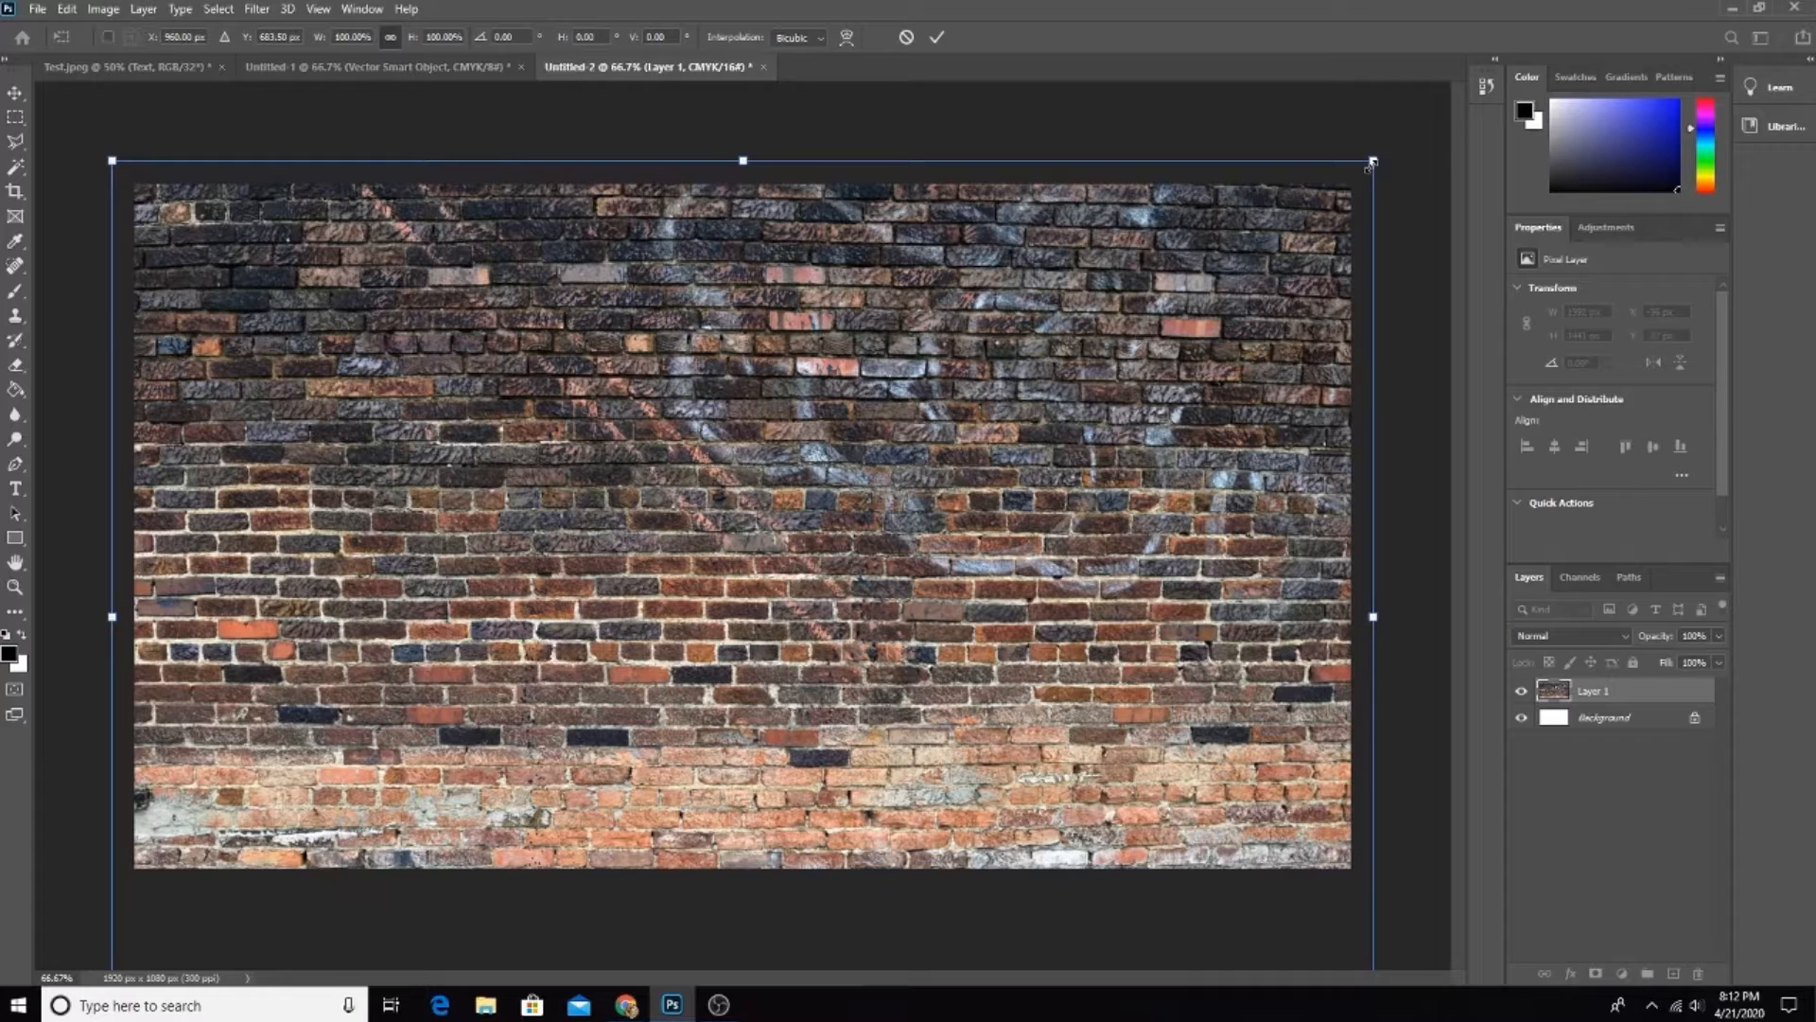
left_click_drag(1374, 161, 657, 375)
key("ctrl+z")
key("Return")
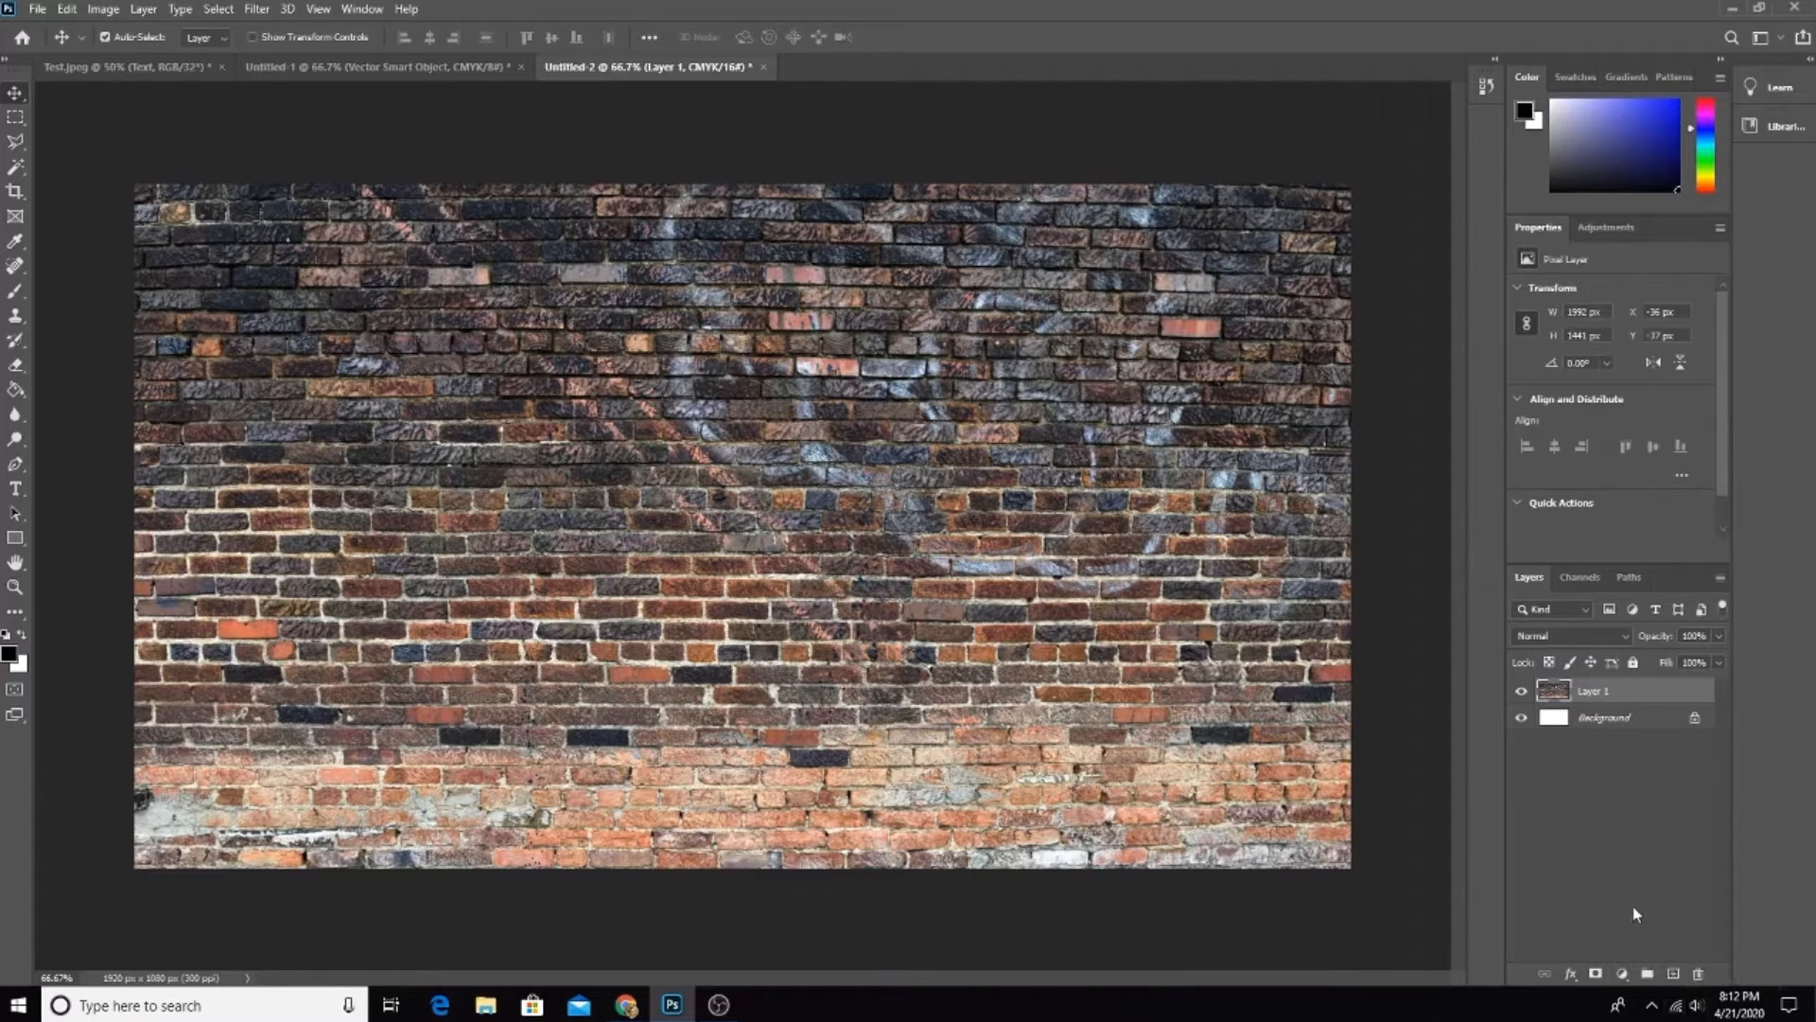
Step: Try painting black directly over the brick wall layer with a large soft brush and undo the strokes
left_click(1617, 974)
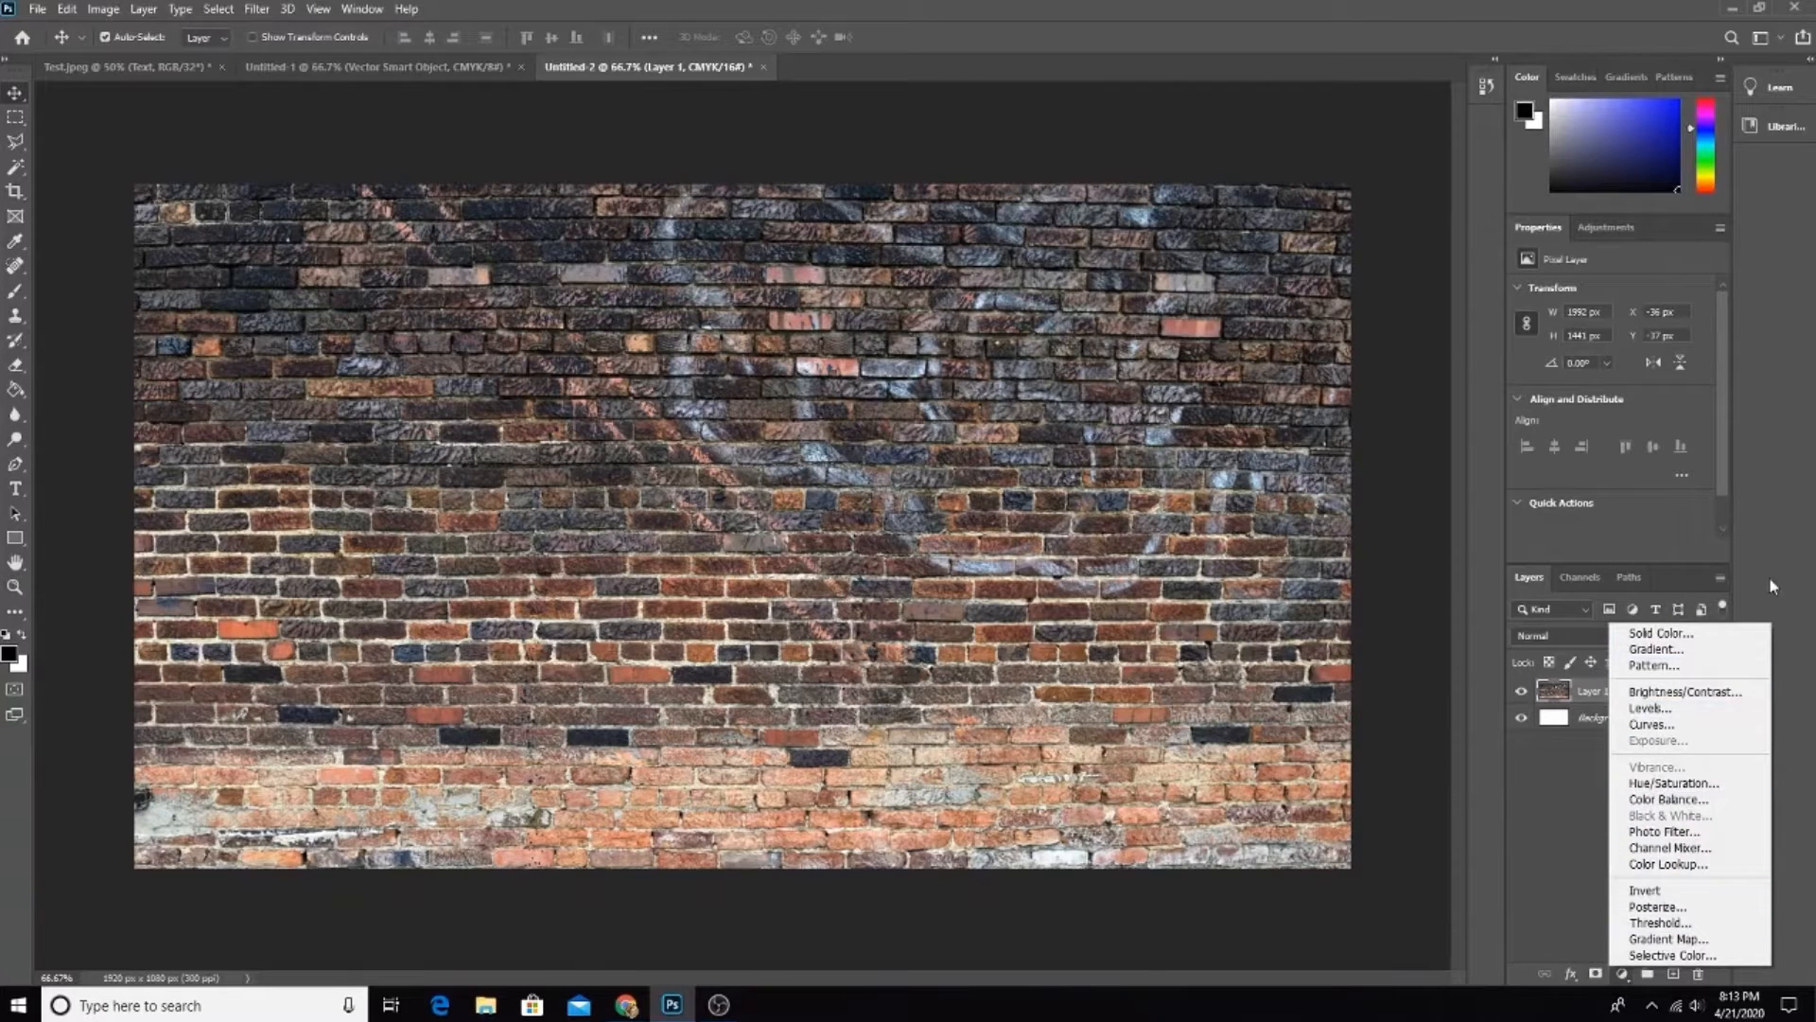
left_click(1553, 755)
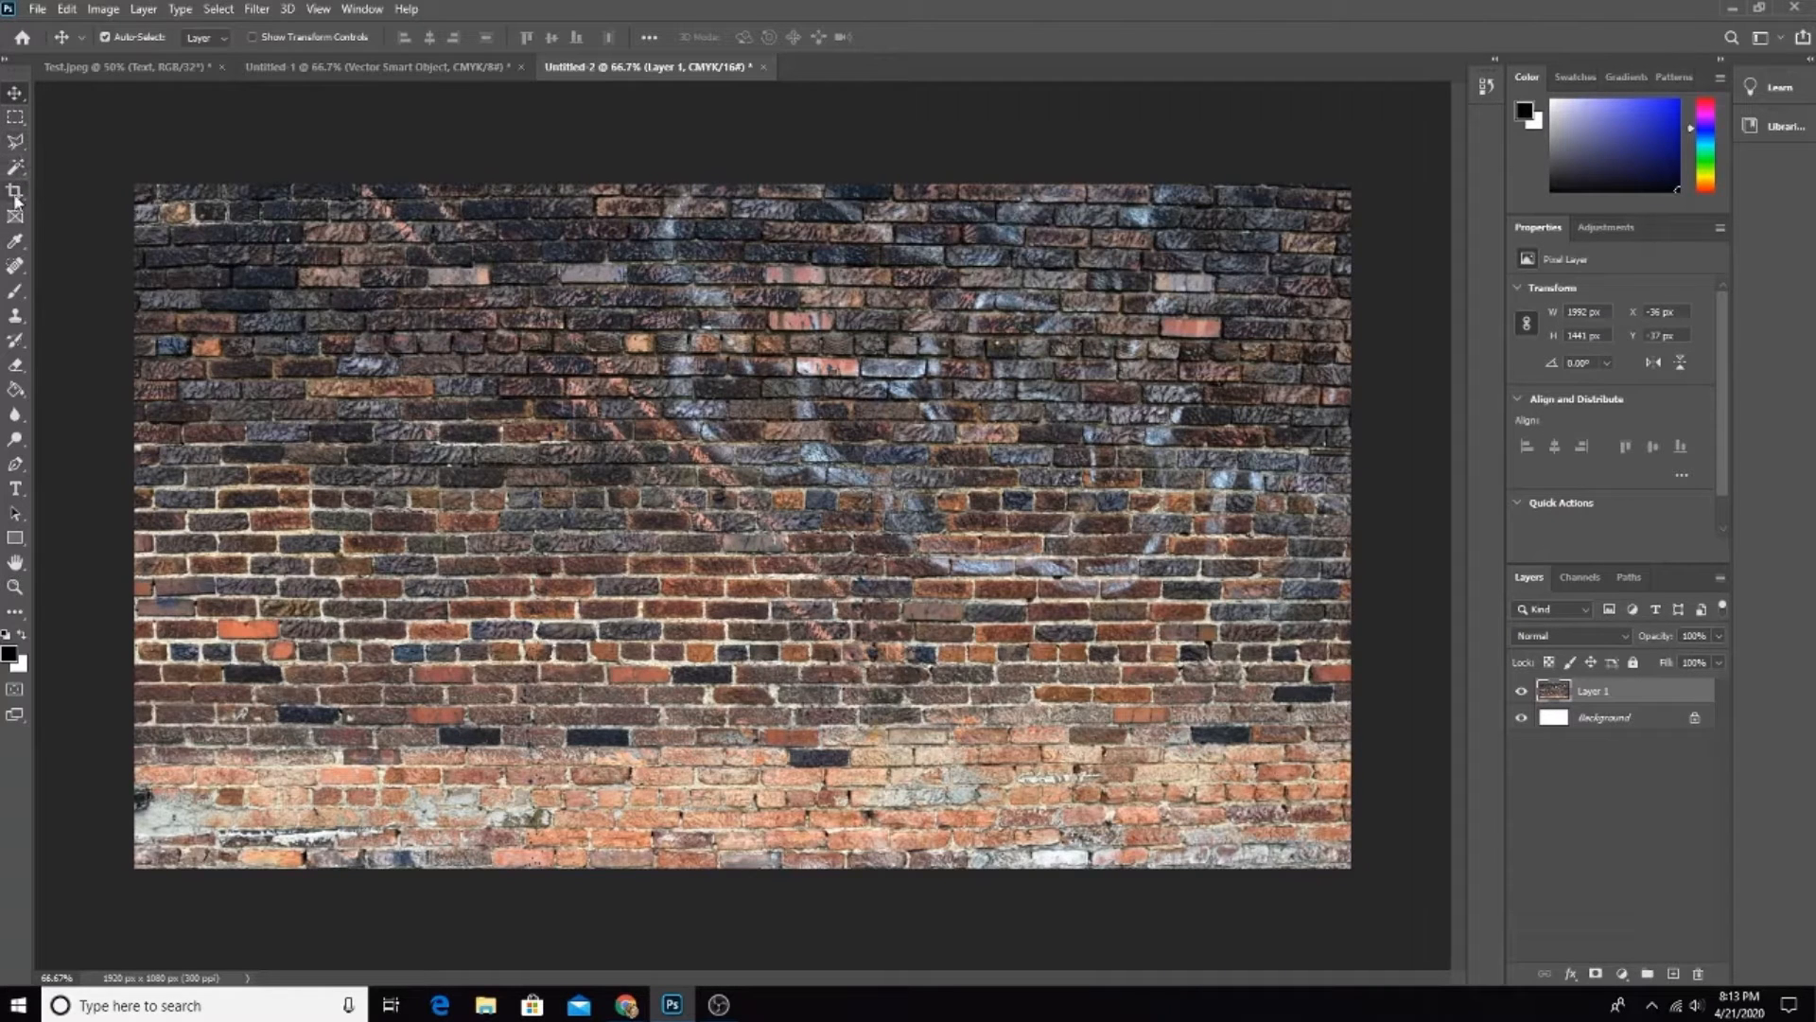
left_click(14, 293)
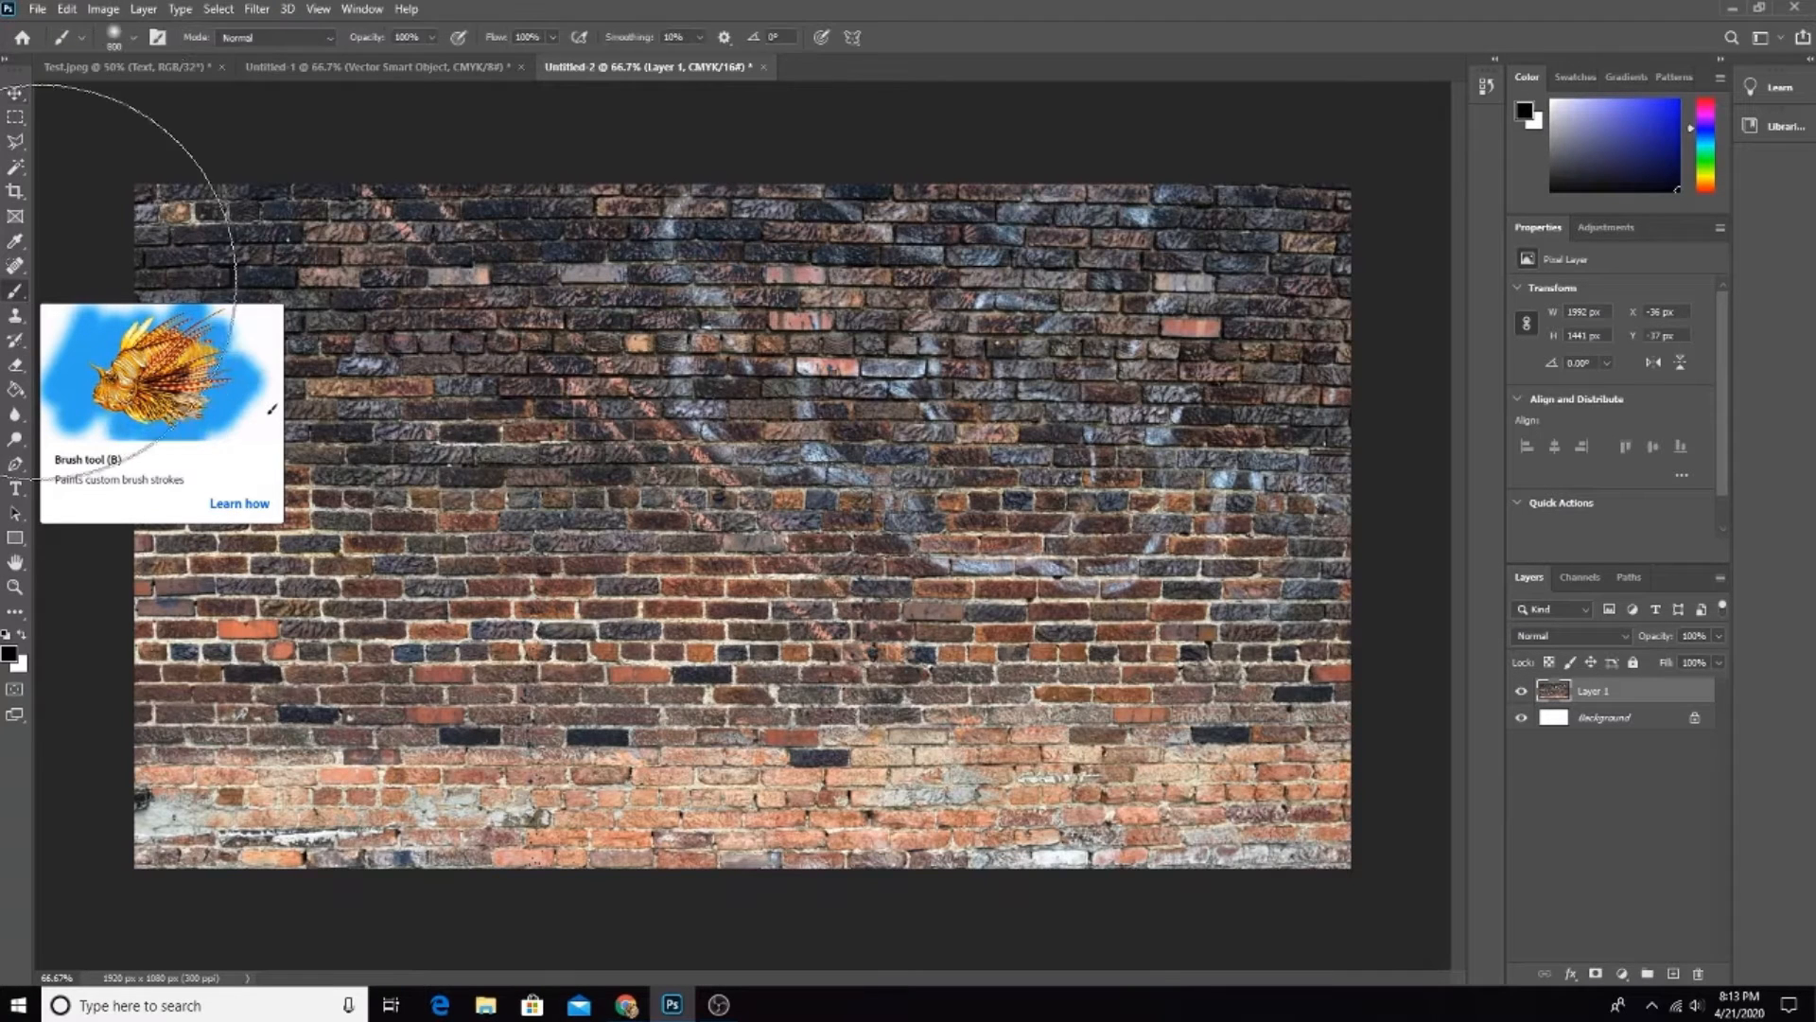
left_click(204, 250)
mouse_move(501, 605)
left_mouse_down()
mouse_move(648, 768)
mouse_move(979, 606)
mouse_move(1548, 622)
left_mouse_up()
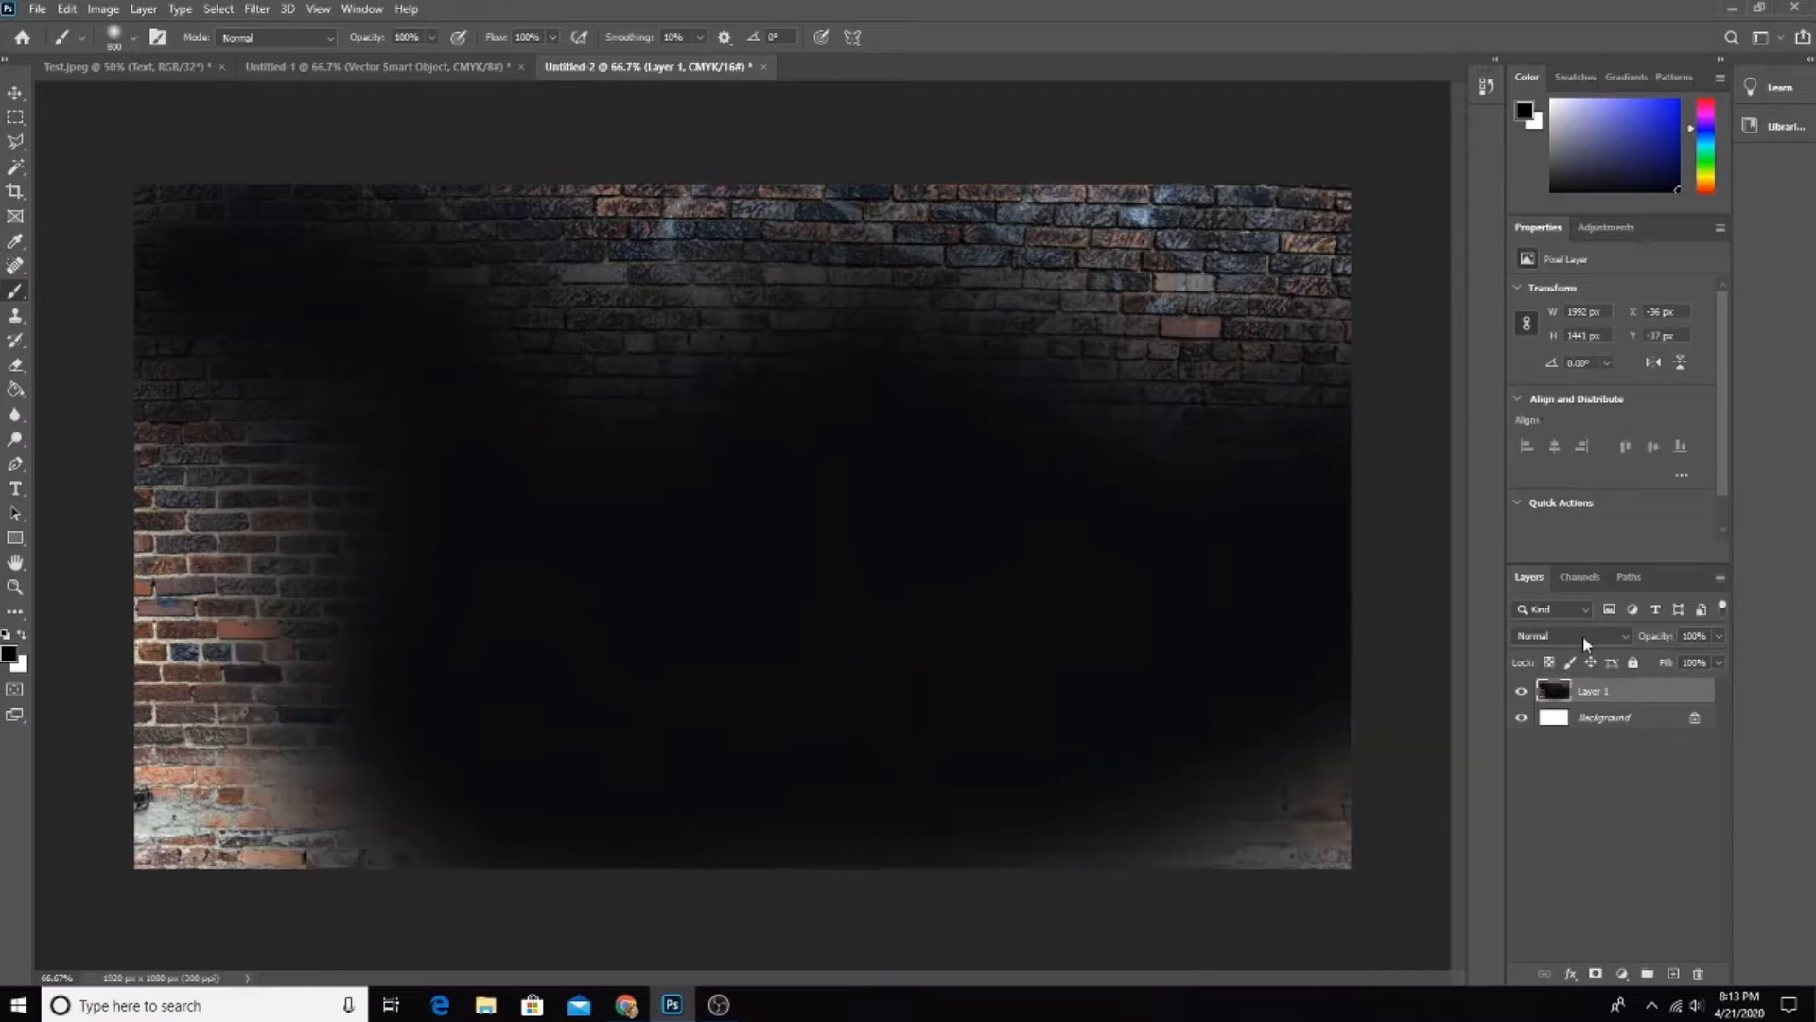
key("ctrl+z")
key("ctrl+z")
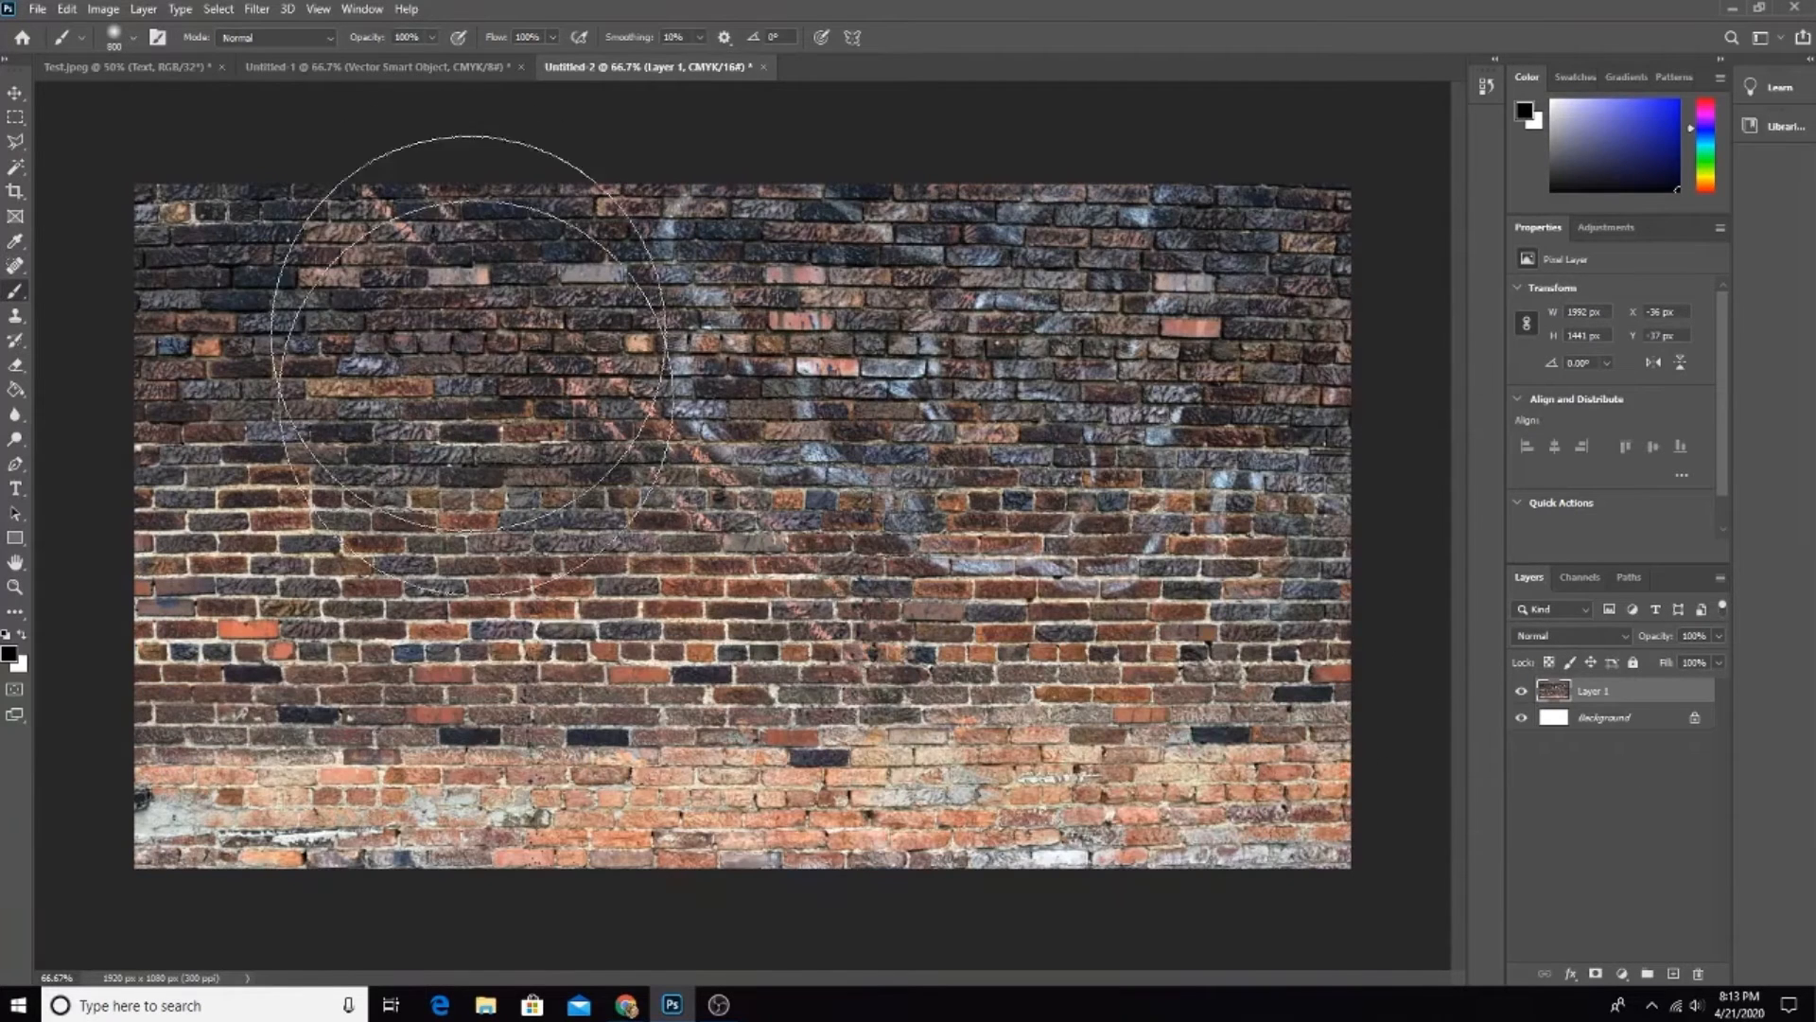
key("v")
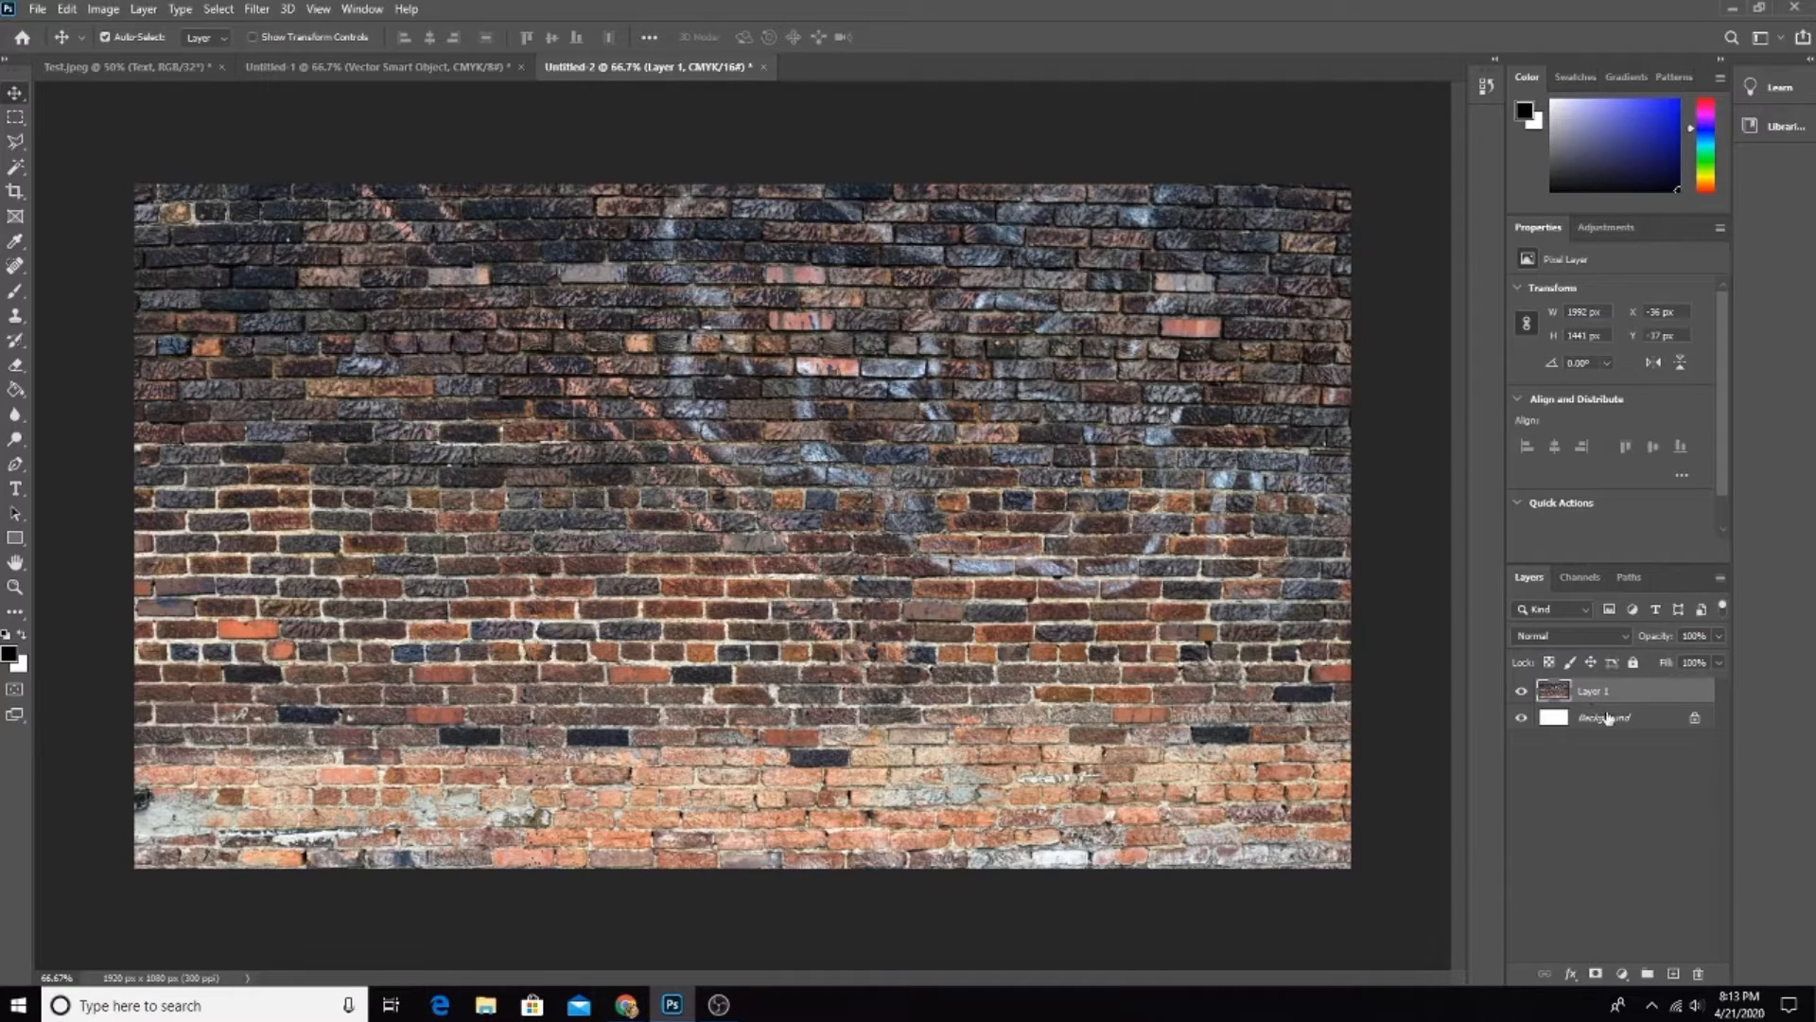
Step: Try painting black on a new layer above the brick wall, and undo both the strokes and the new layer
left_click(1675, 974)
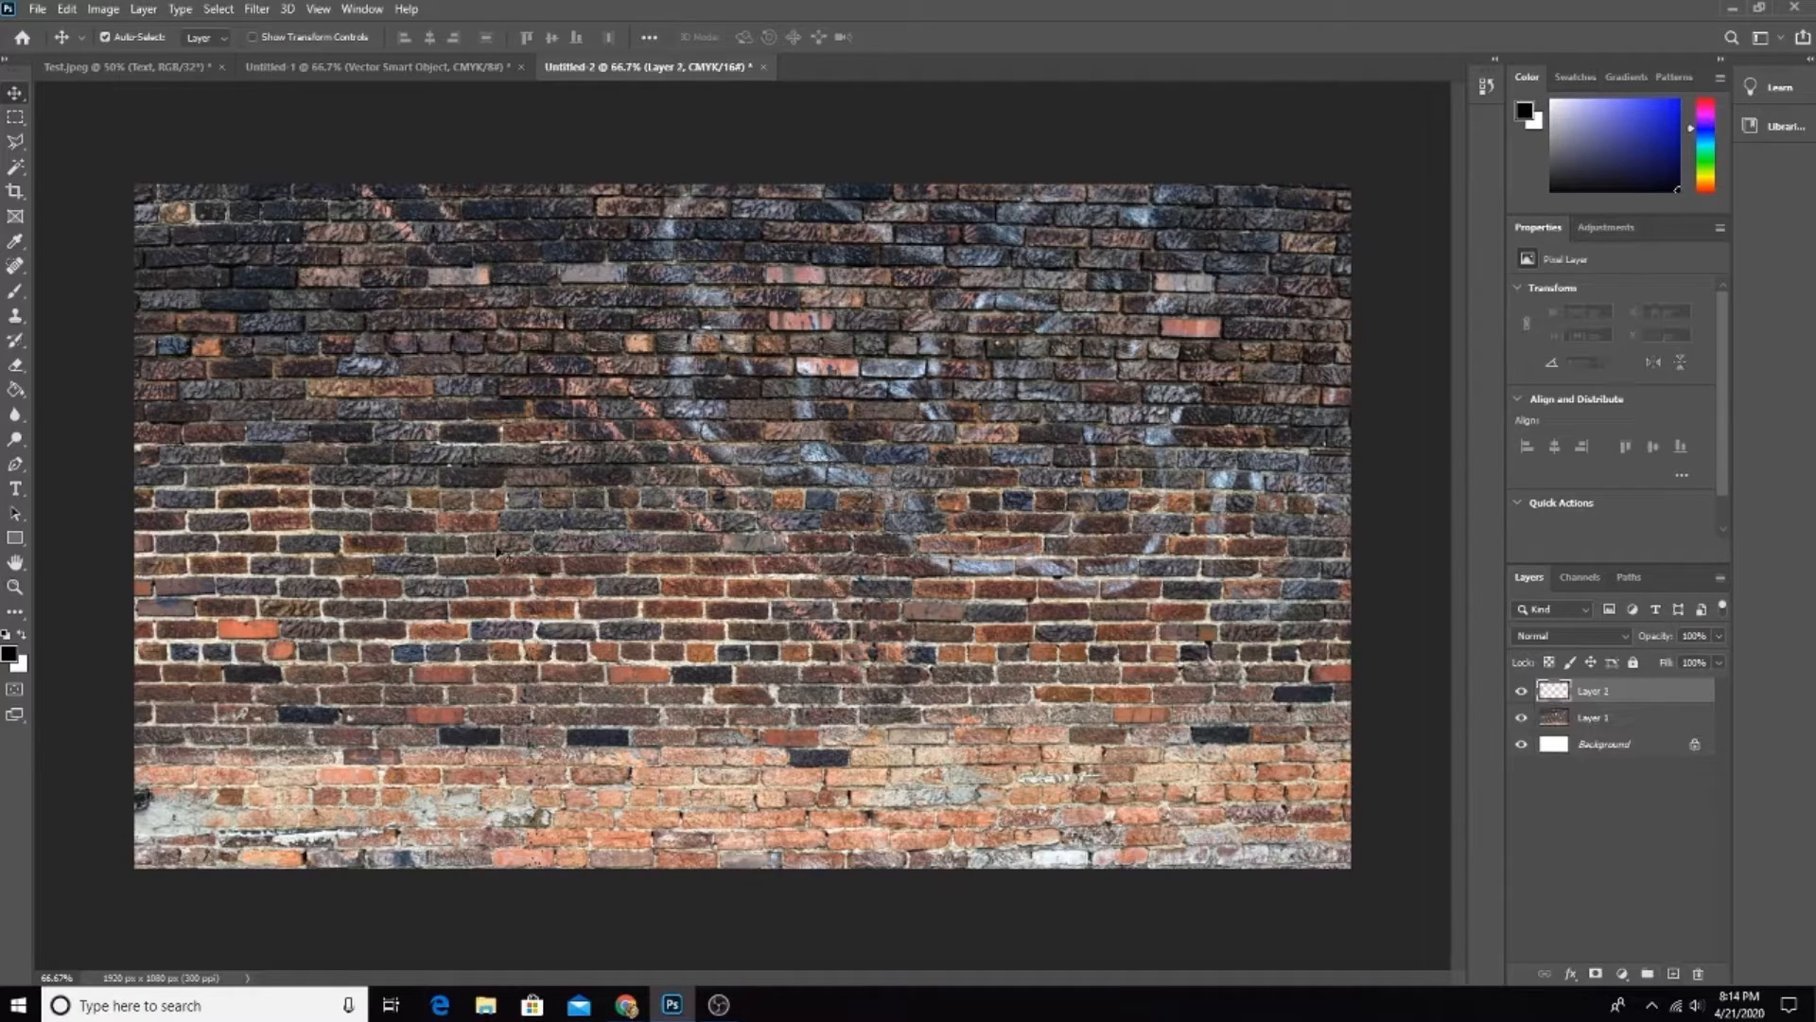
key("b")
mouse_move(523, 438)
left_mouse_down()
mouse_move(1419, 473)
mouse_move(1632, 519)
mouse_move(1490, 587)
left_mouse_up()
key("ctrl+z")
key("ctrl+z")
key("ctrl+z")
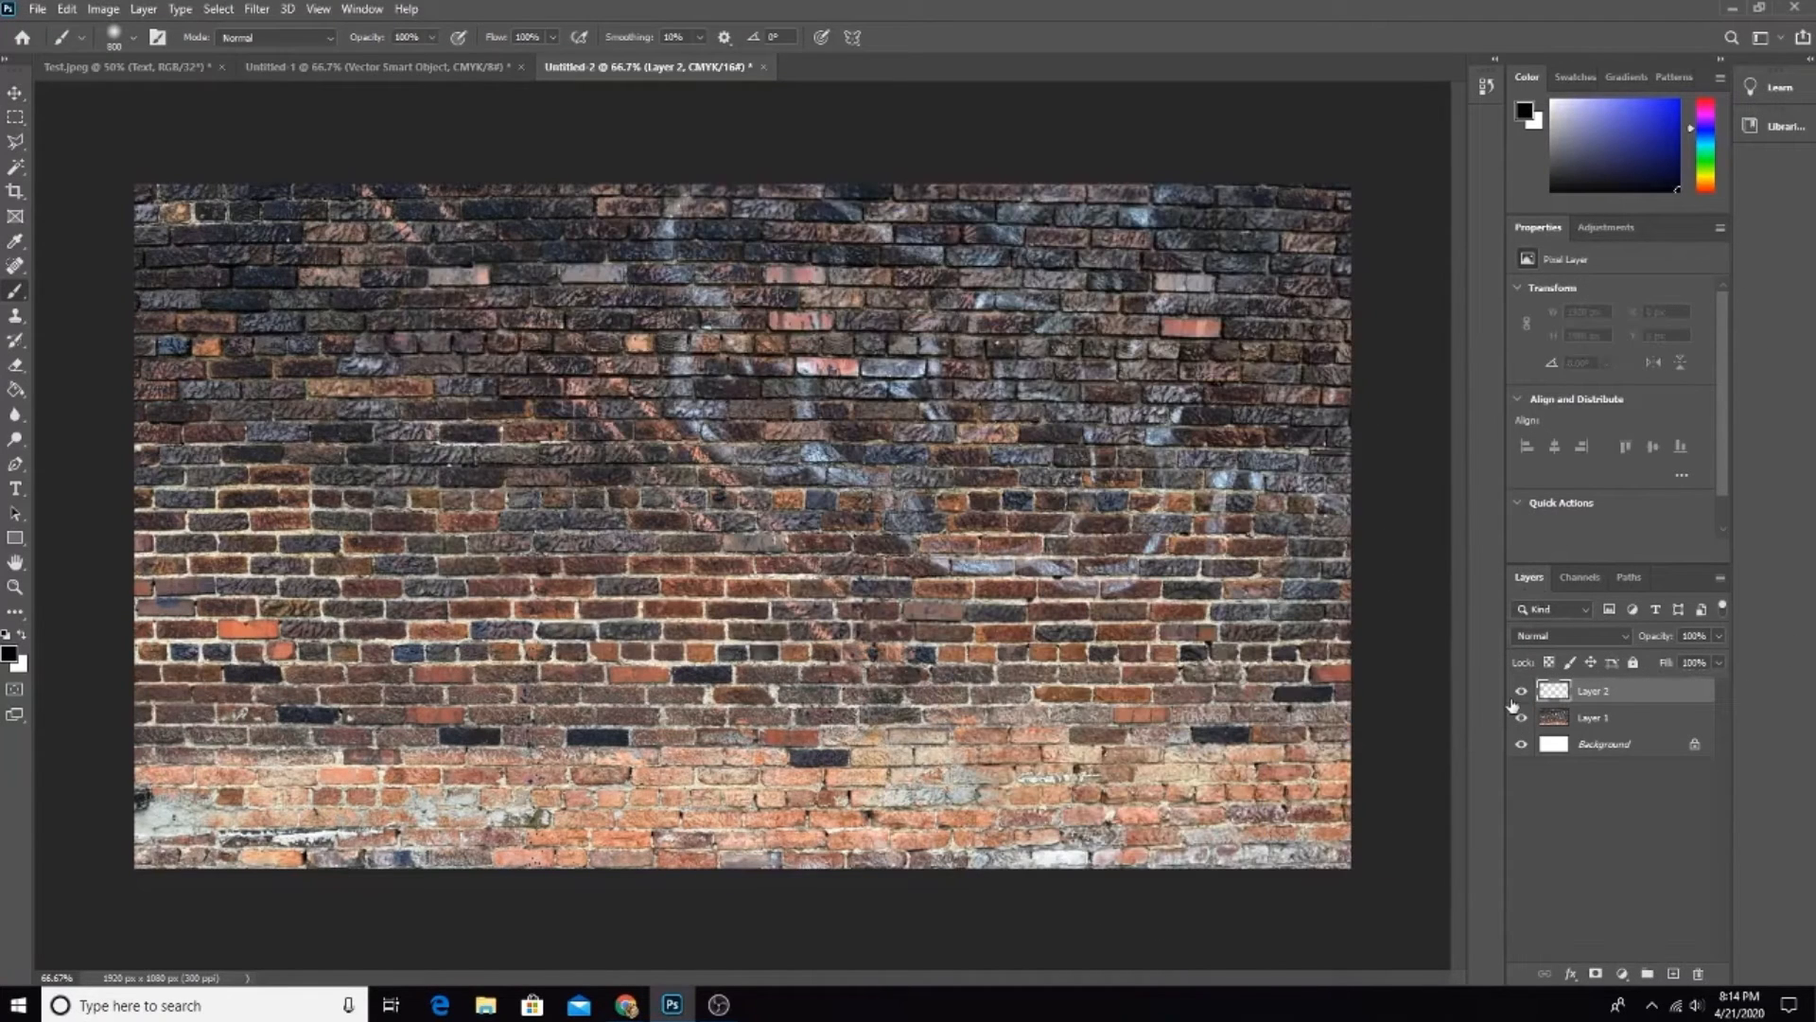
key("ctrl+z")
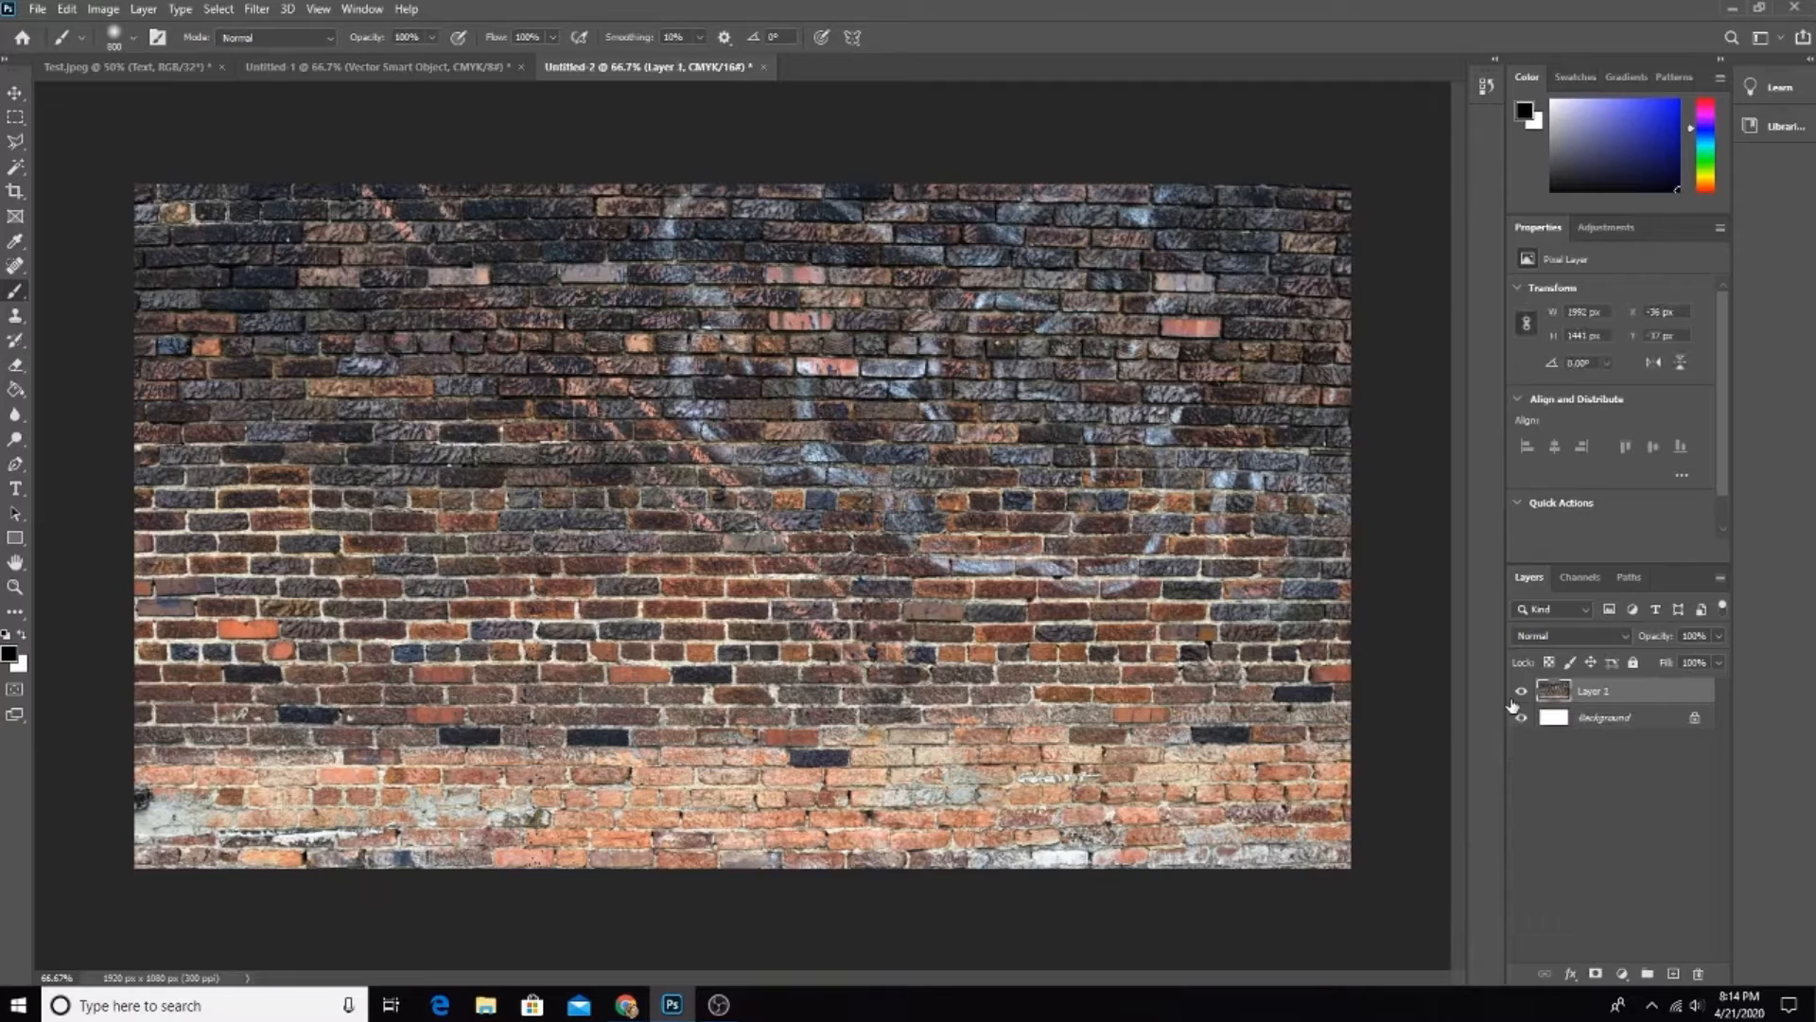
Step: Convert the brick wall layer to a smart object and add a Curves adjustment layer with a point at input 19, output 32
key("ctrl+z")
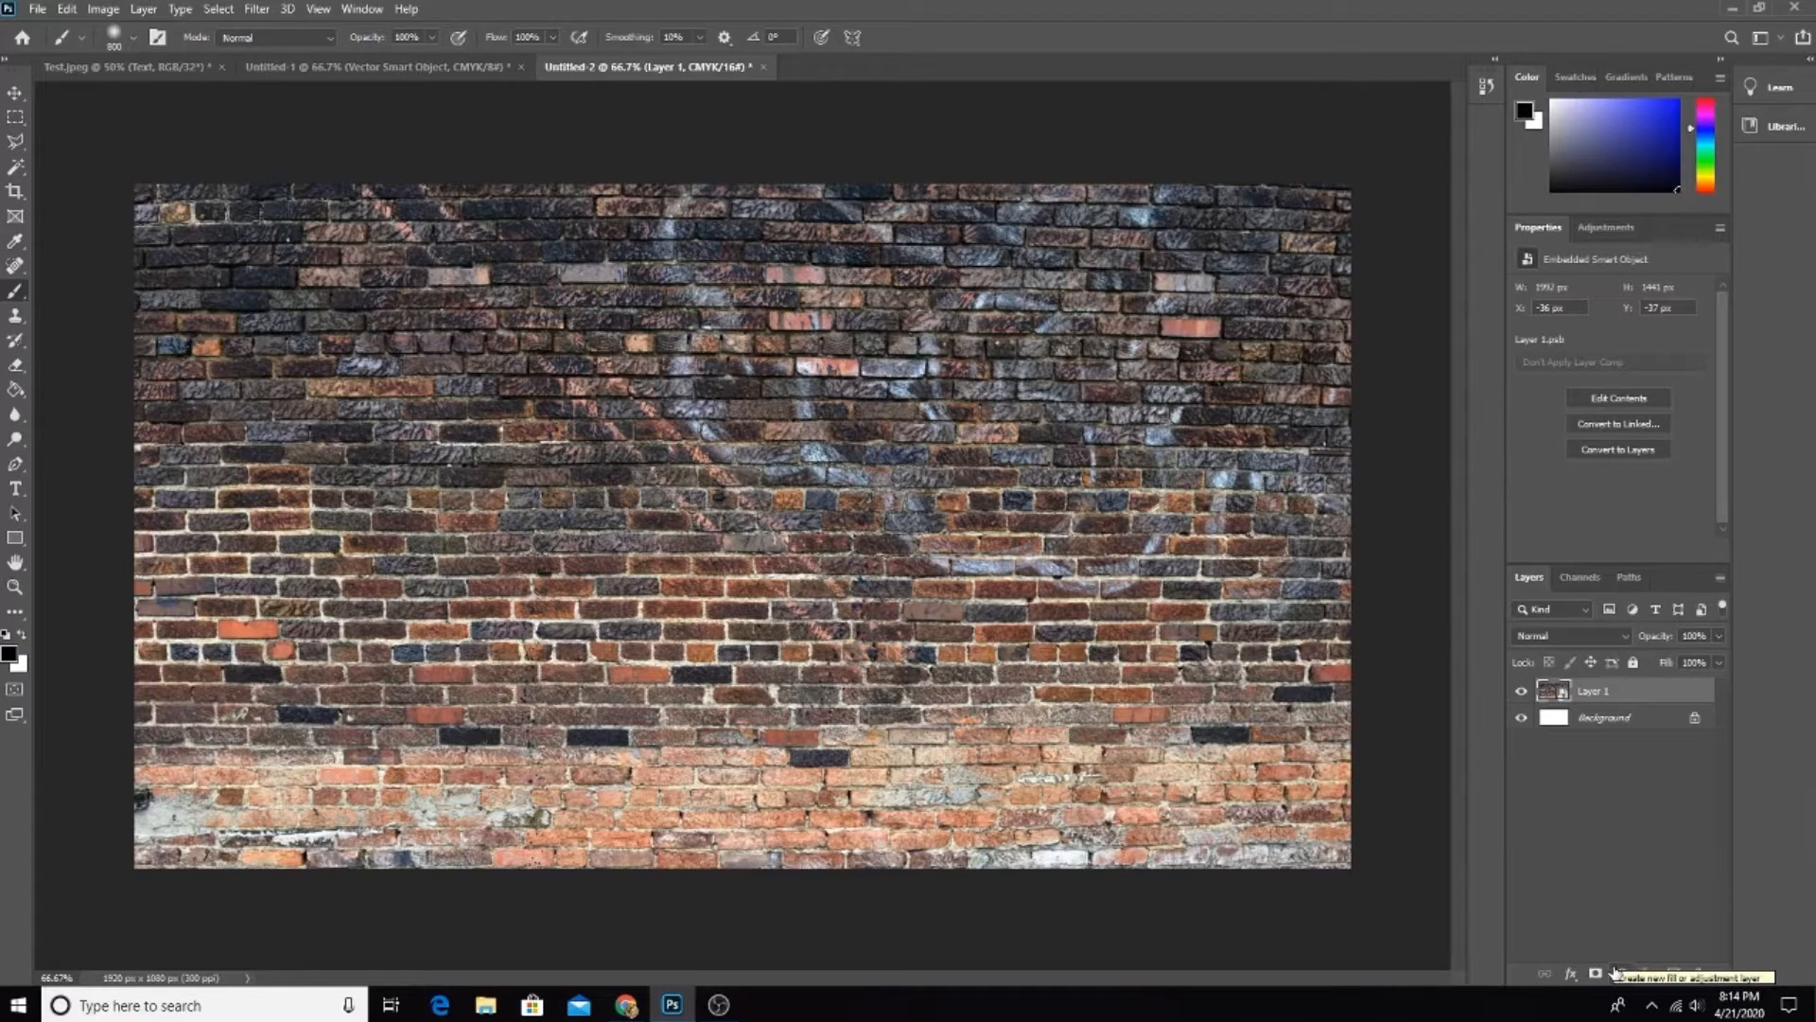
left_click(1619, 973)
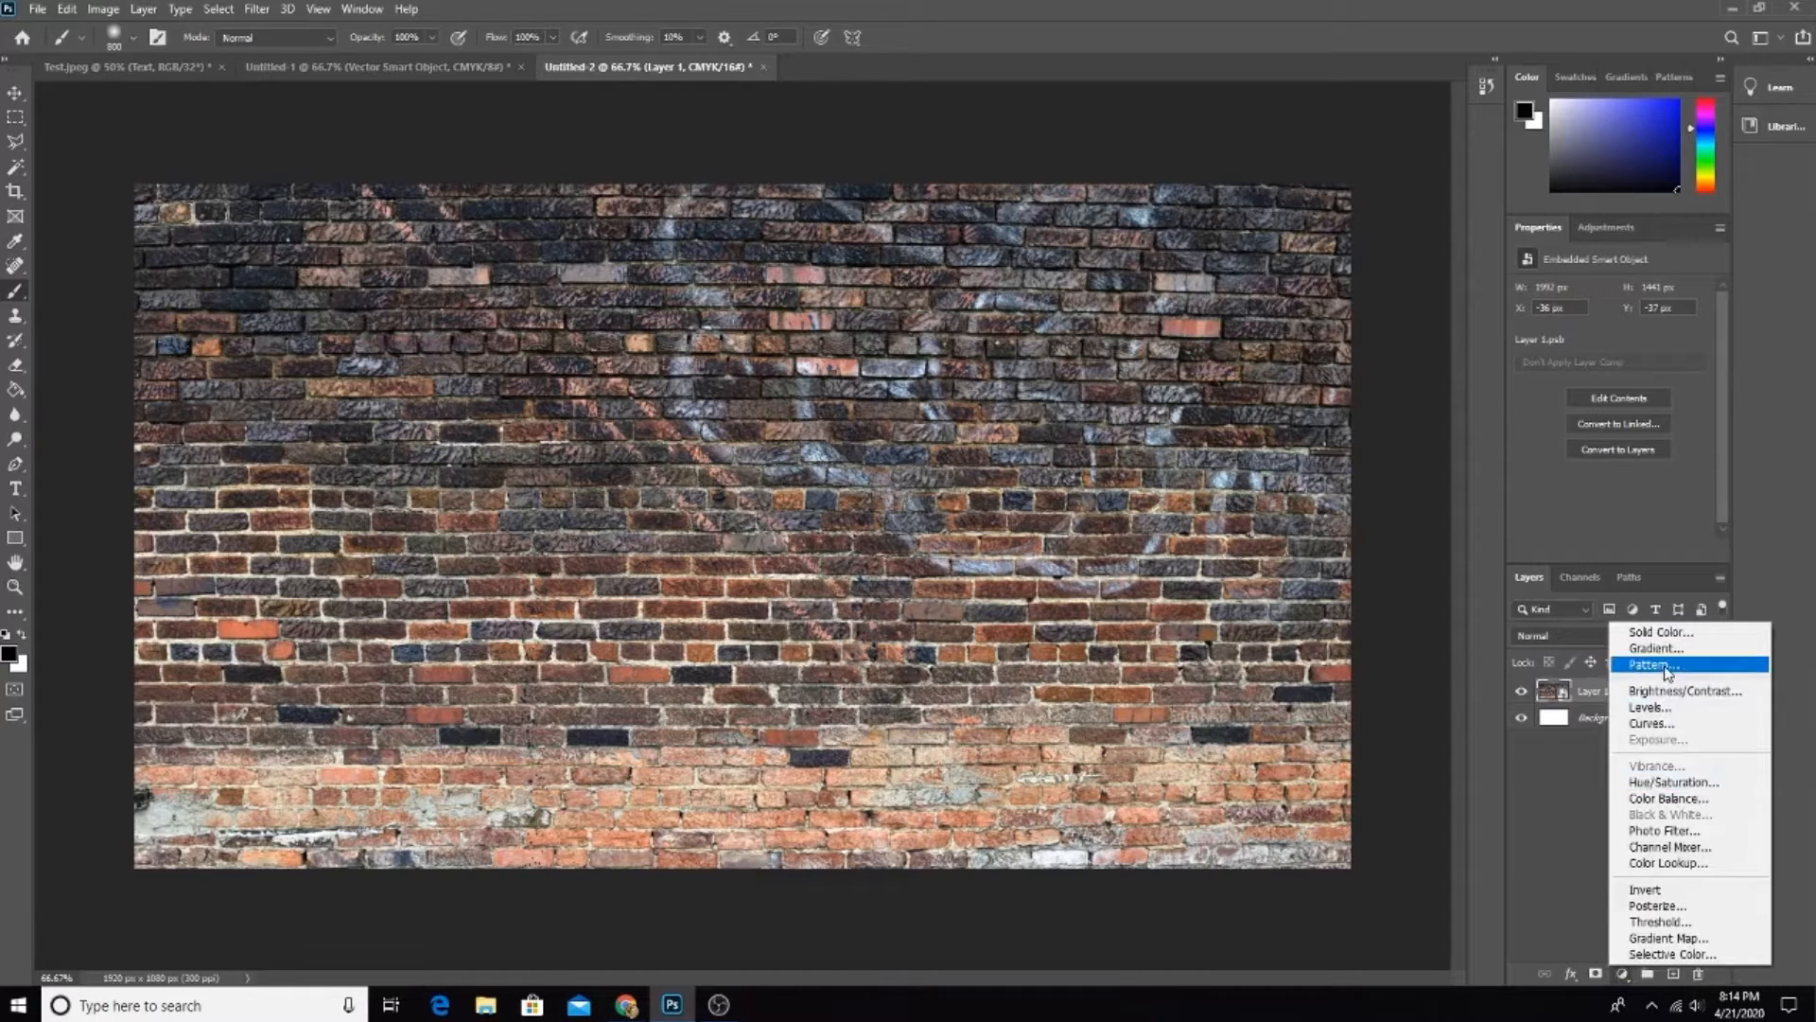
left_click(1671, 726)
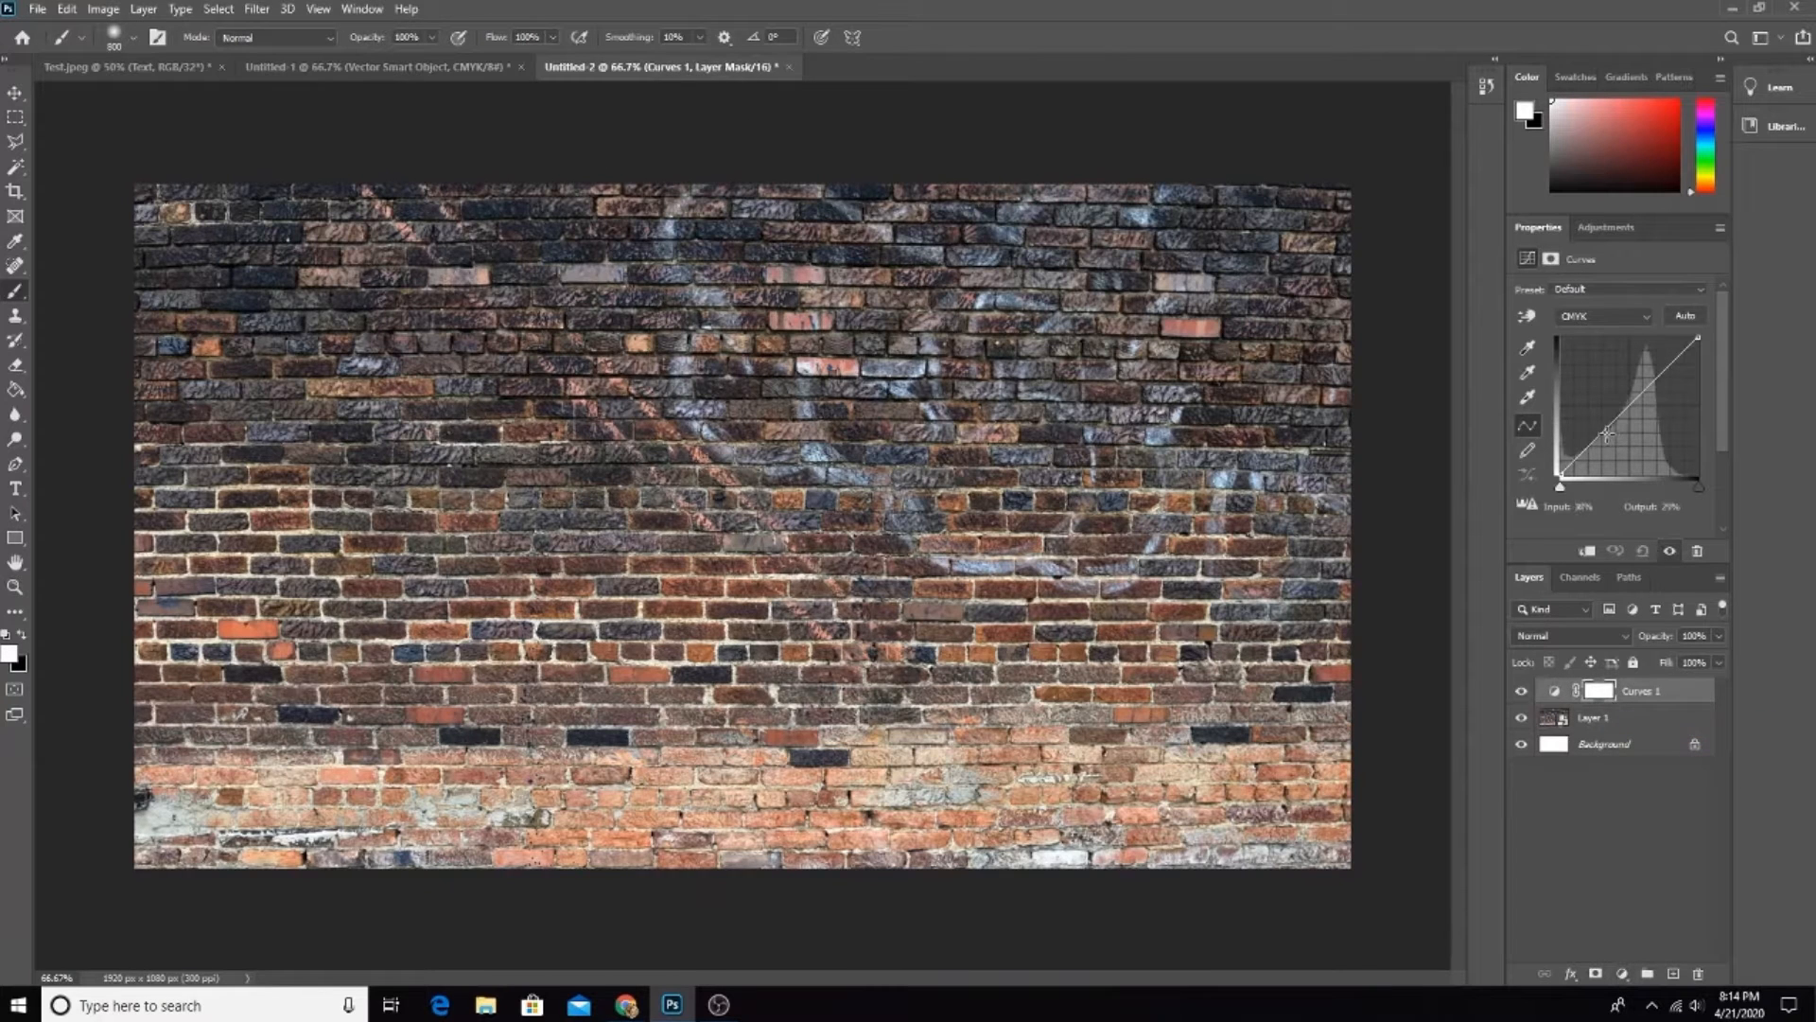
mouse_move(1603, 426)
left_mouse_down()
mouse_move(1639, 459)
mouse_move(1613, 422)
mouse_move(1586, 429)
left_mouse_up()
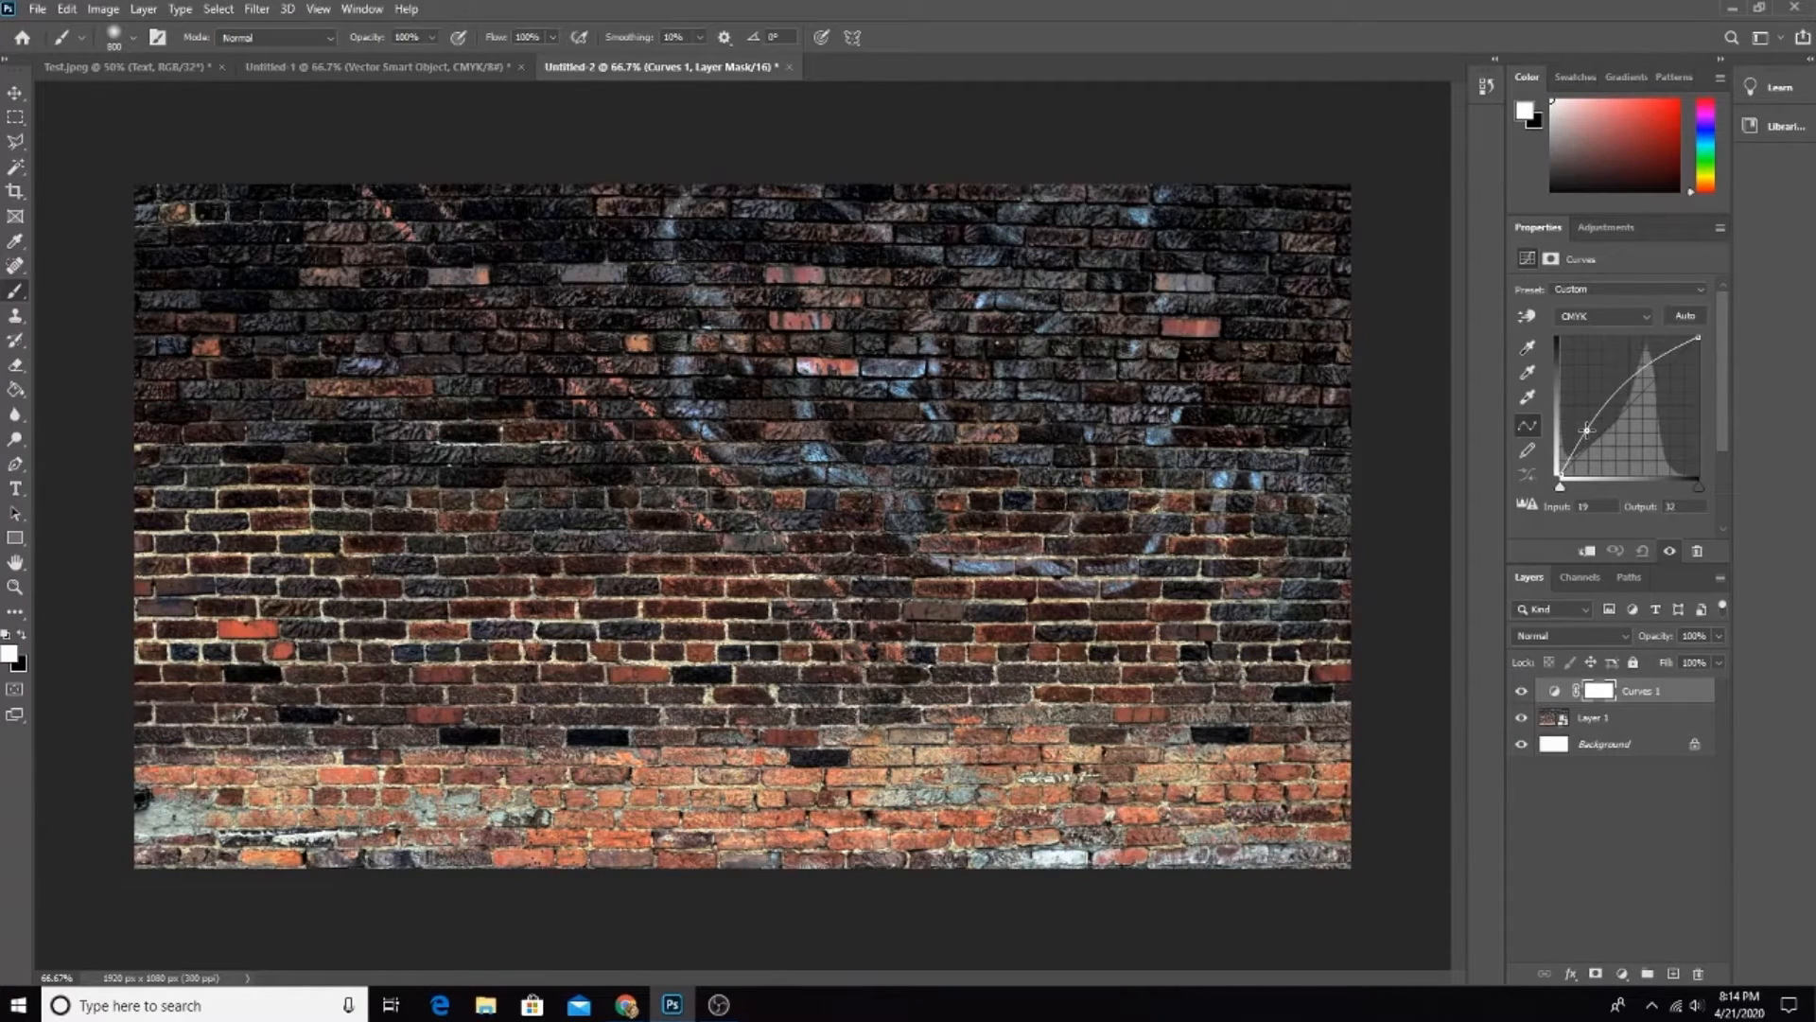
left_click_drag(1587, 430, 1585, 429)
Step: Desaturate the brick wall smart object completely by applying Hue/Saturation with Saturation -100
left_click(1567, 721)
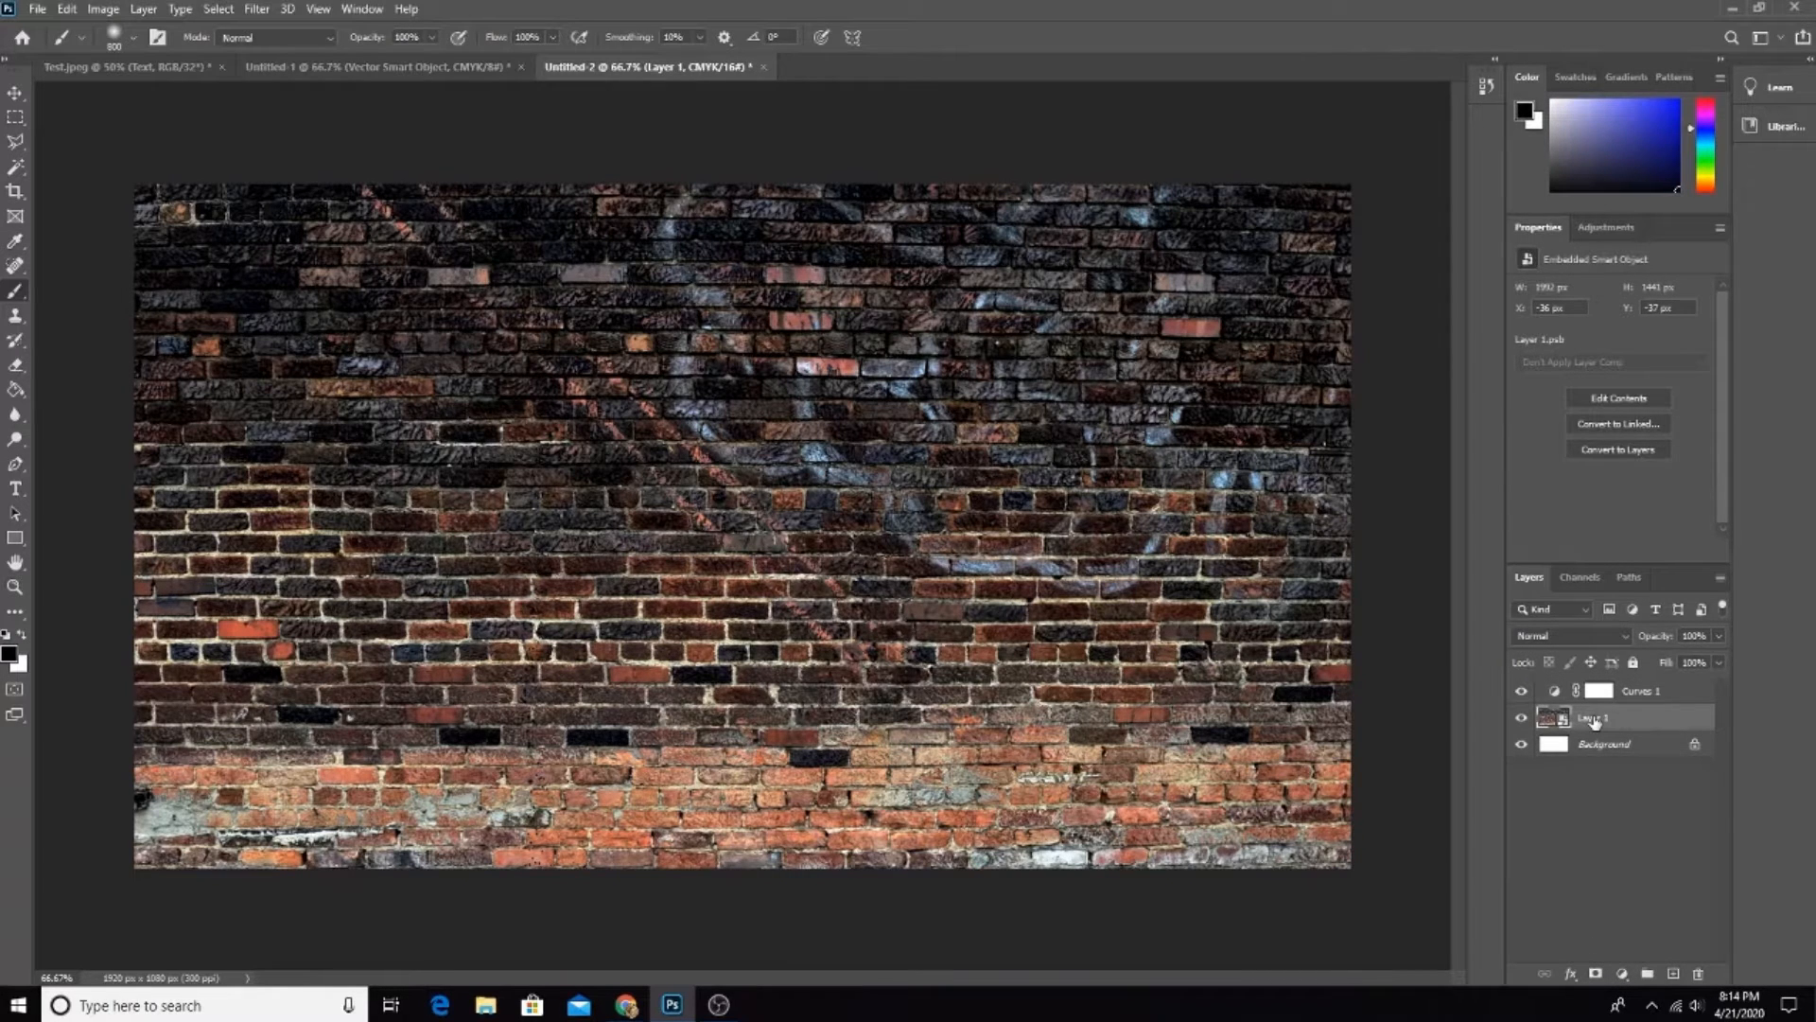
key("ctrl+u")
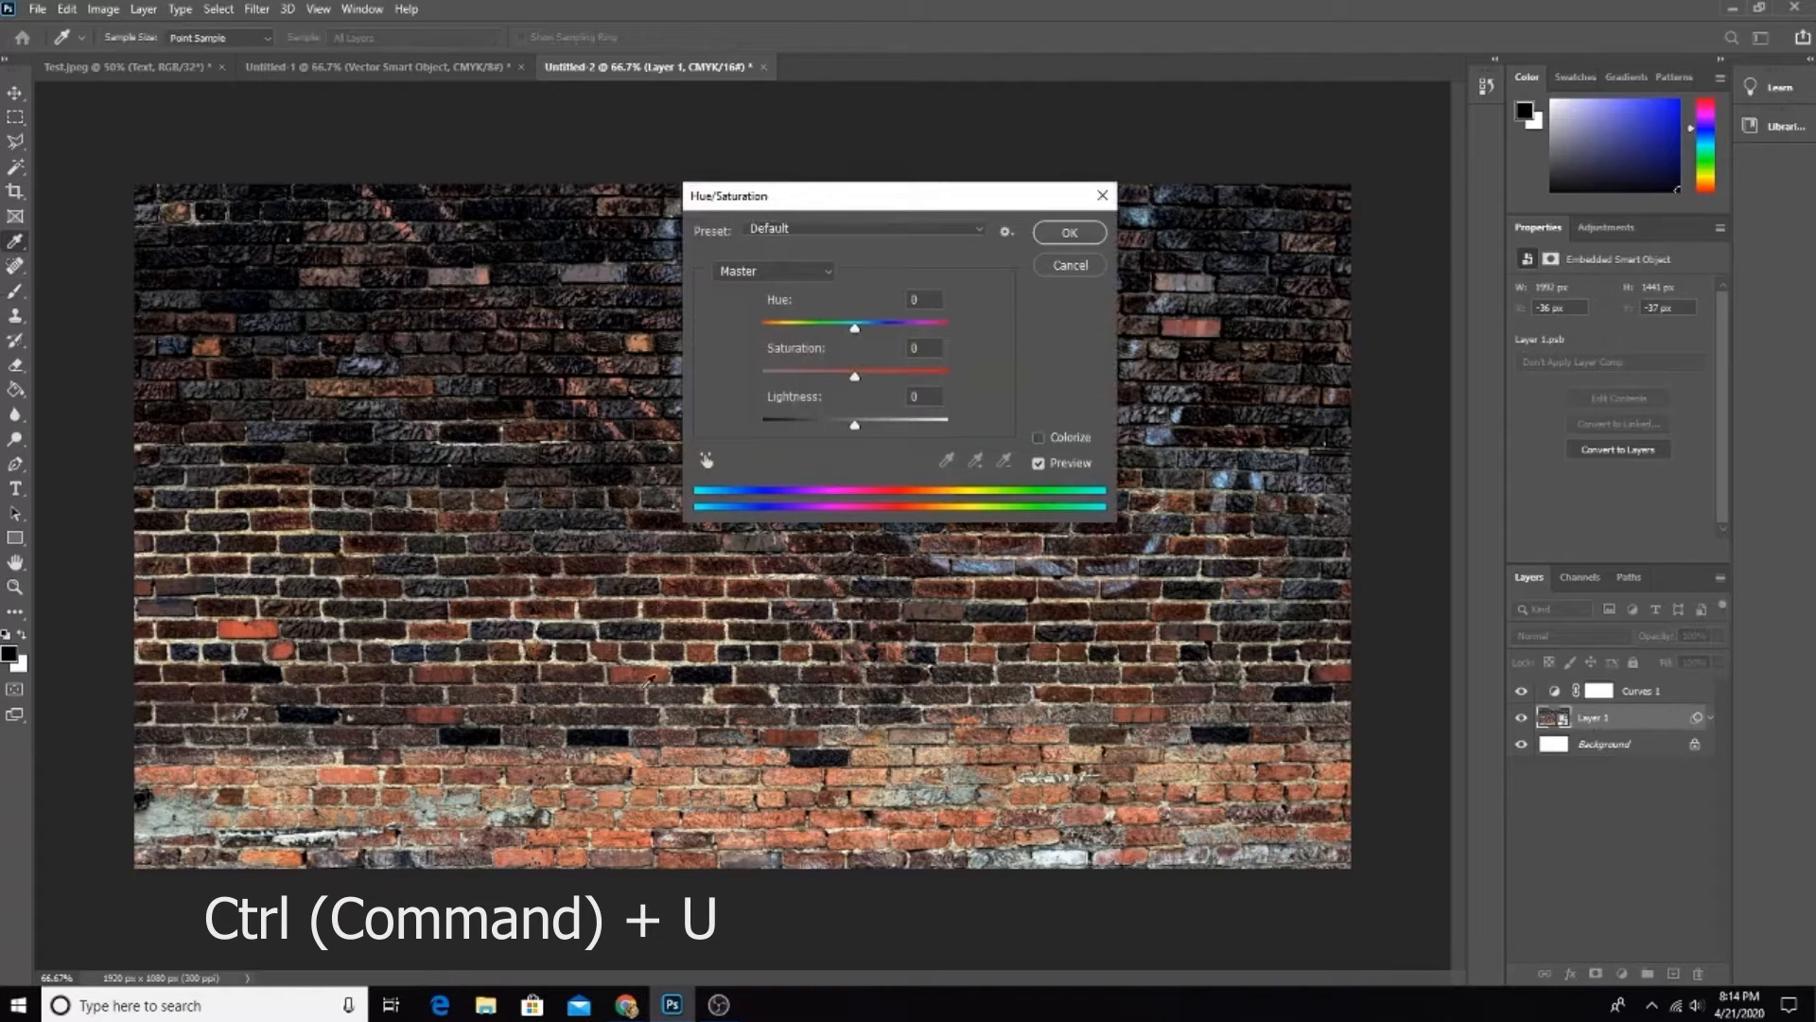
left_click_drag(855, 377, 588, 365)
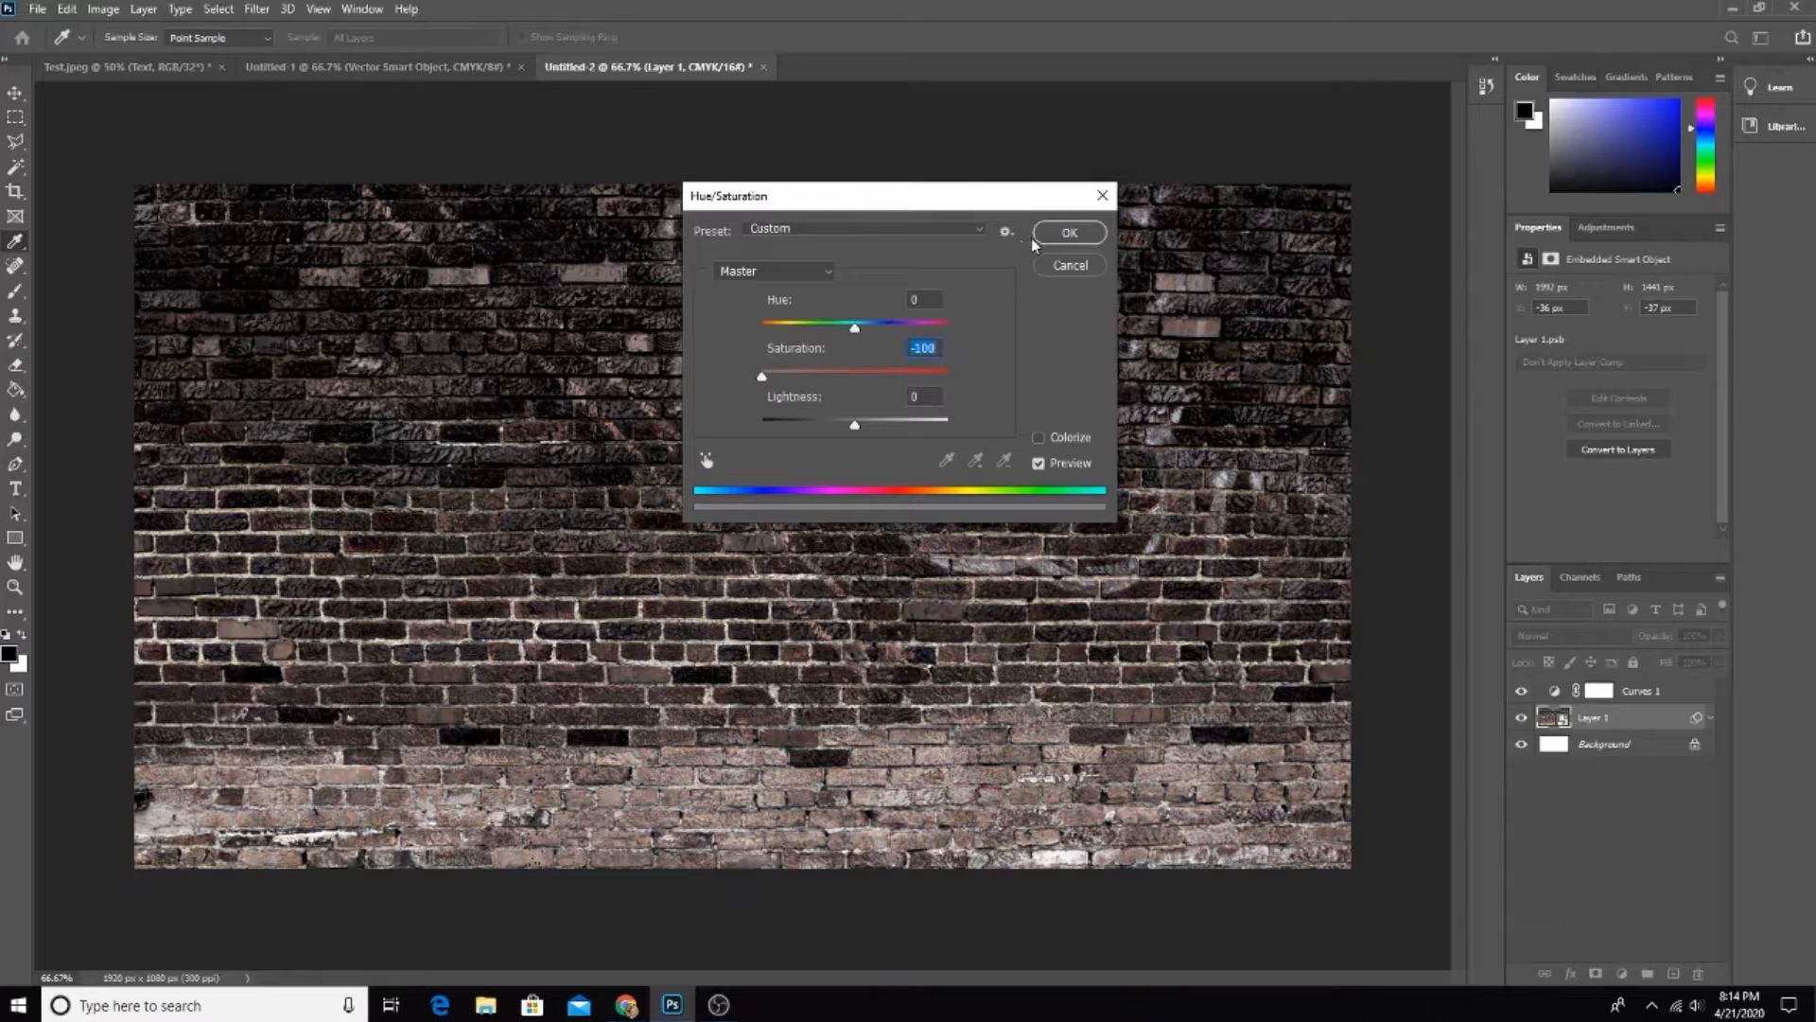
left_click(1069, 232)
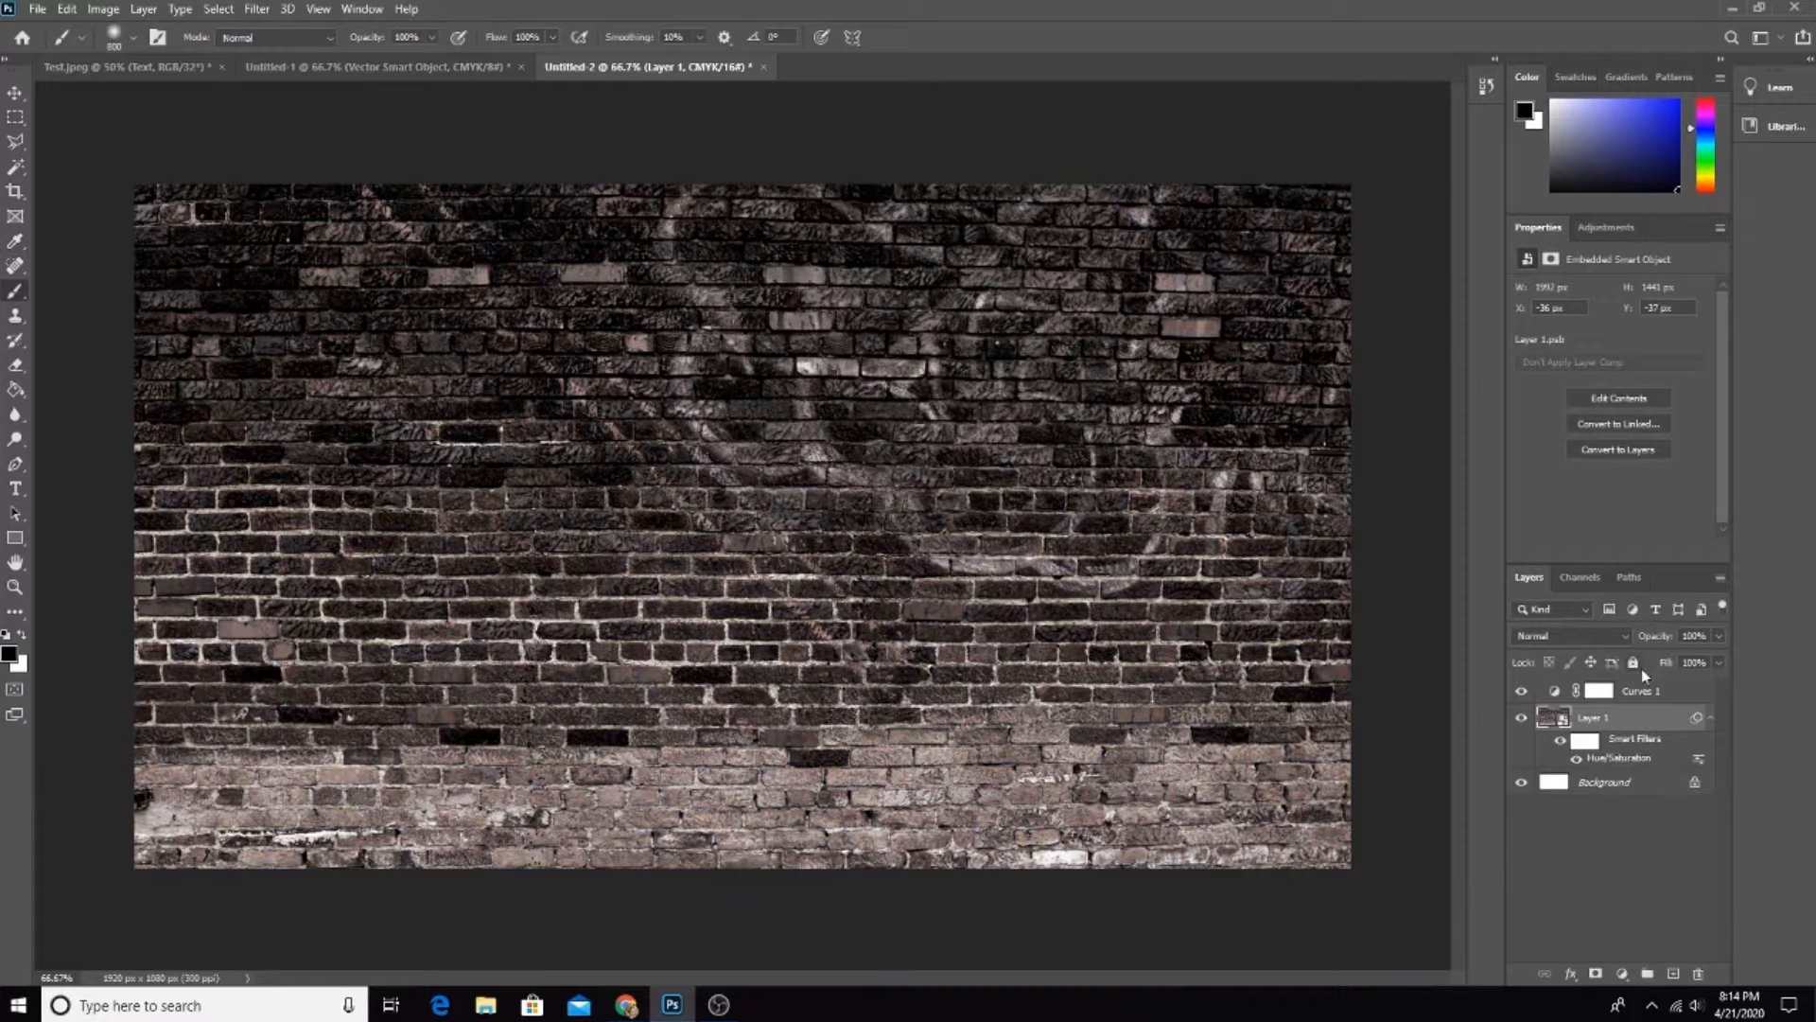
Step: Darken the wall further by adding a second point to the Curves adjustment at input 29, output 60
left_click(1644, 690)
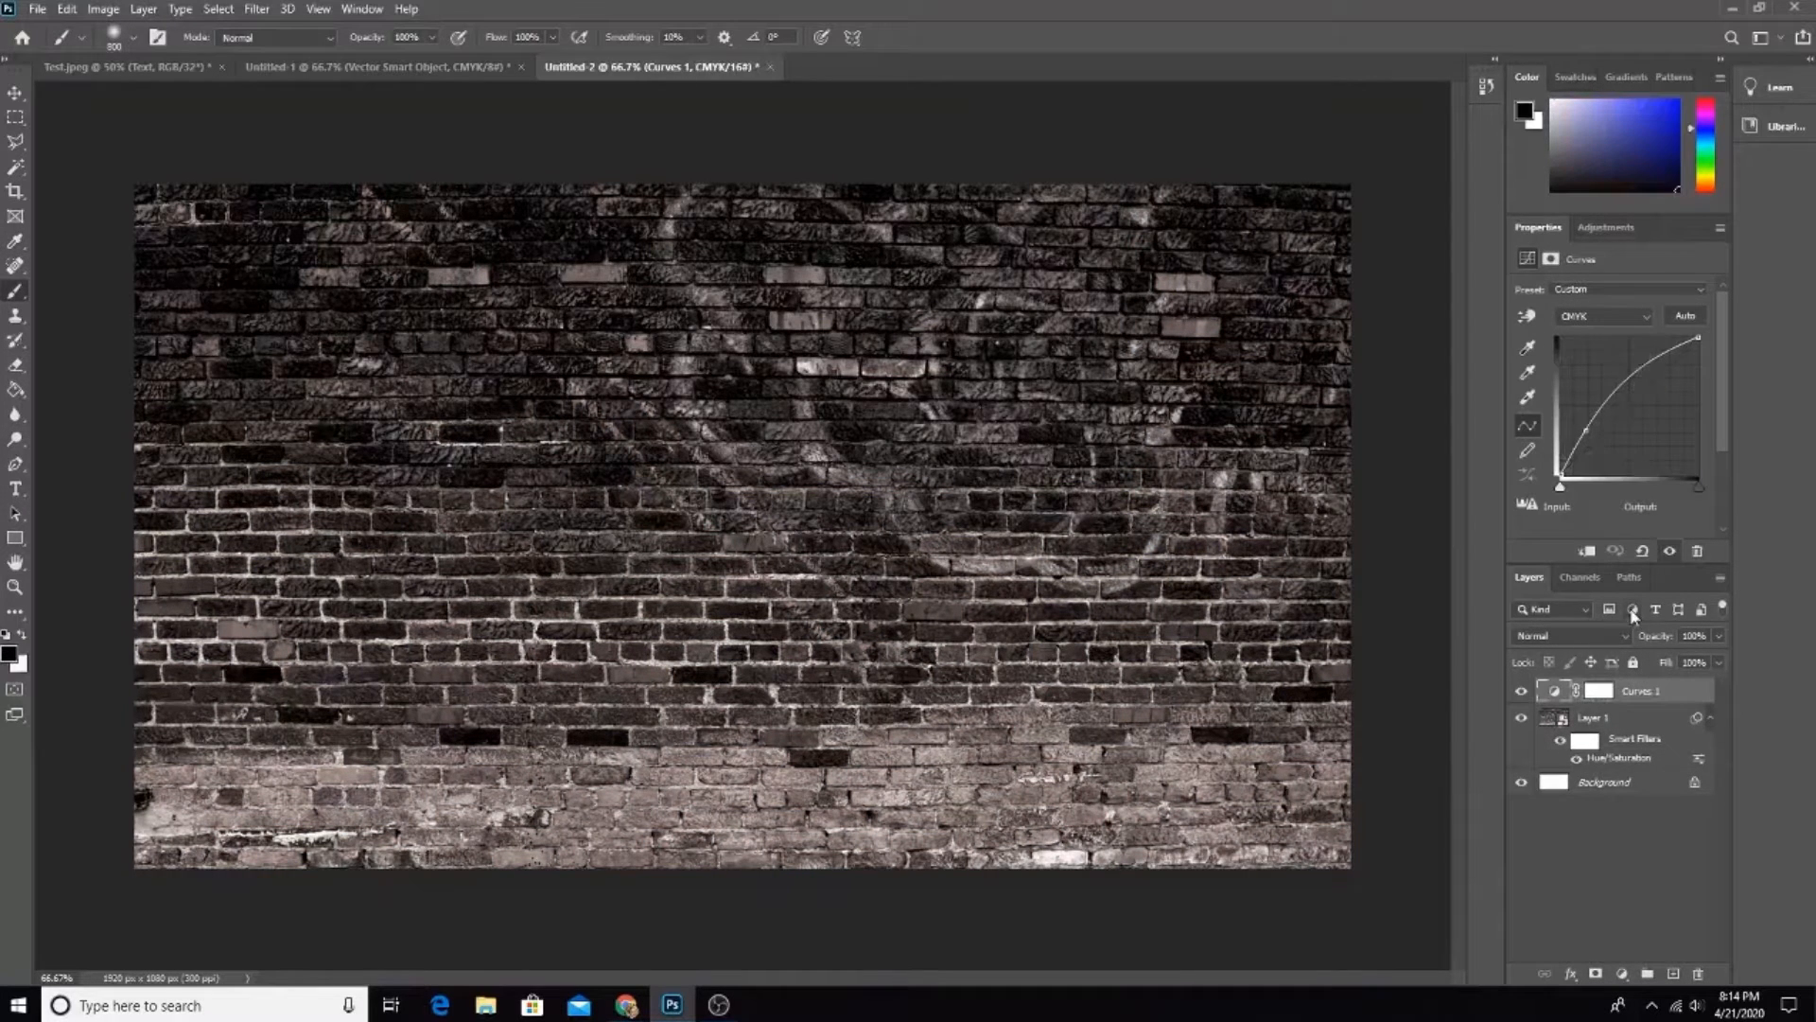
left_click_drag(1606, 396, 1600, 392)
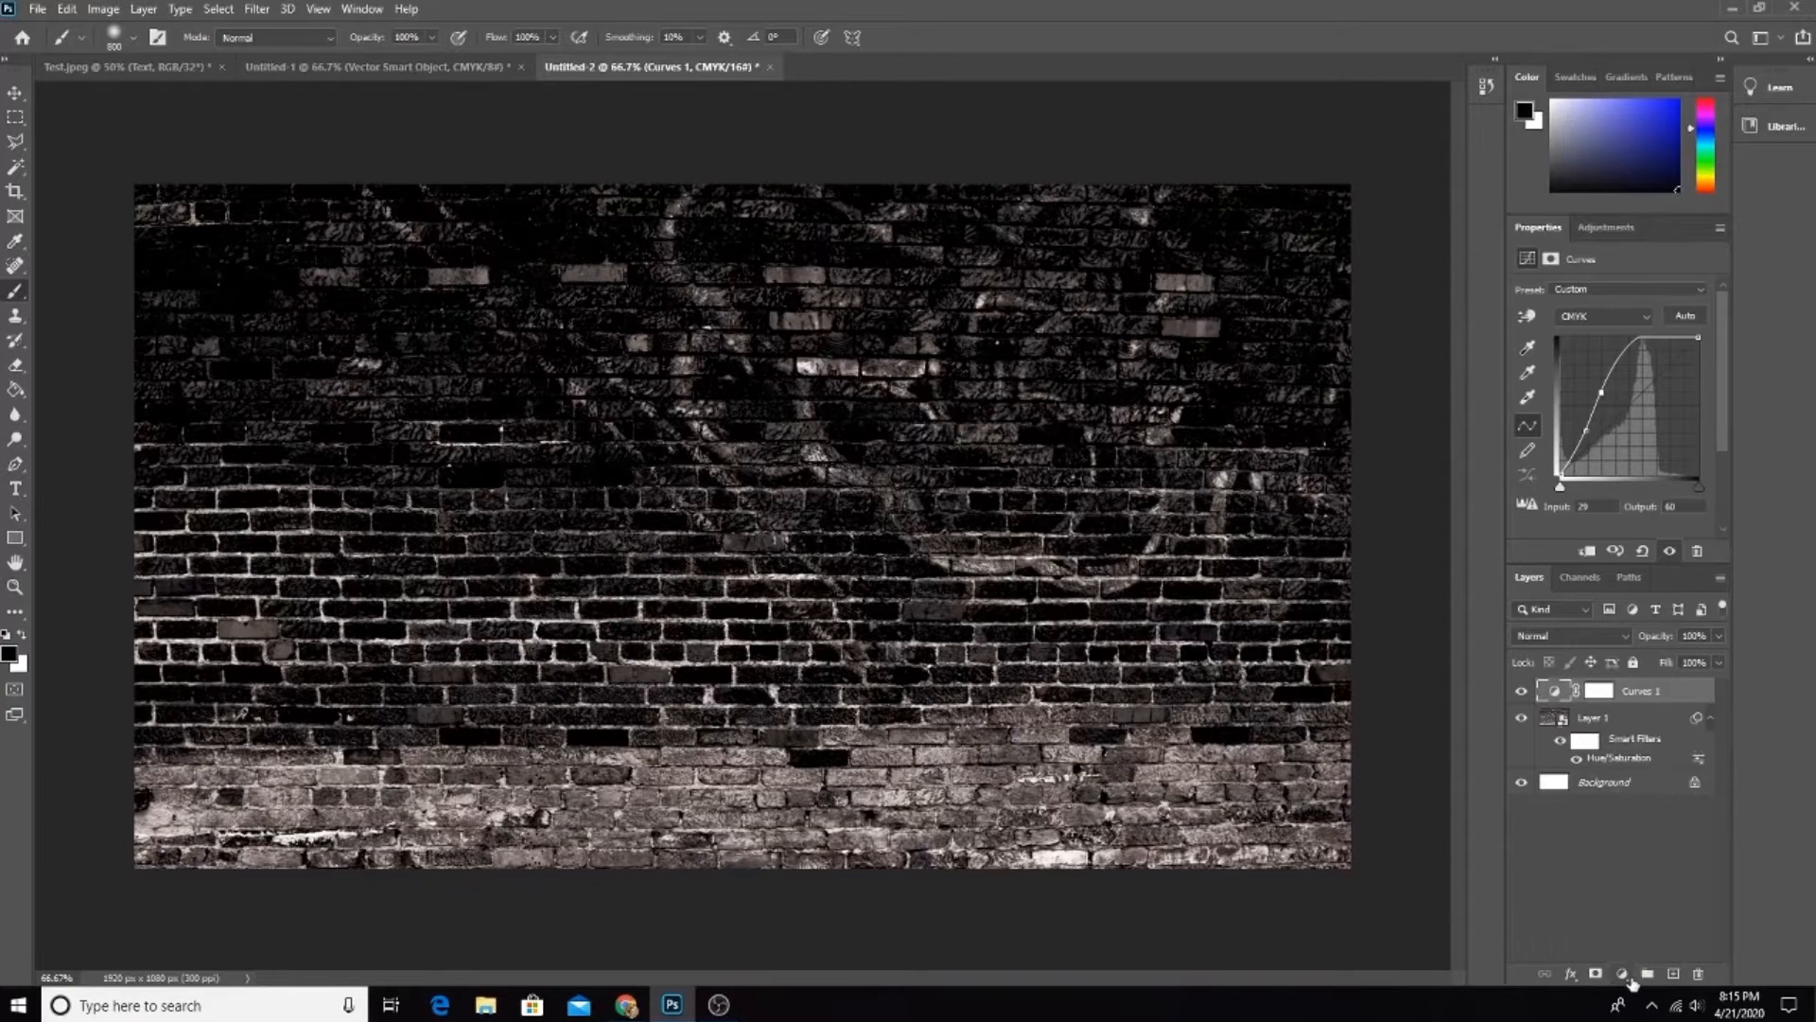
Step: Add a Levels adjustment layer above the Curves adjustment and lower its white output level to 136
left_click(1621, 974)
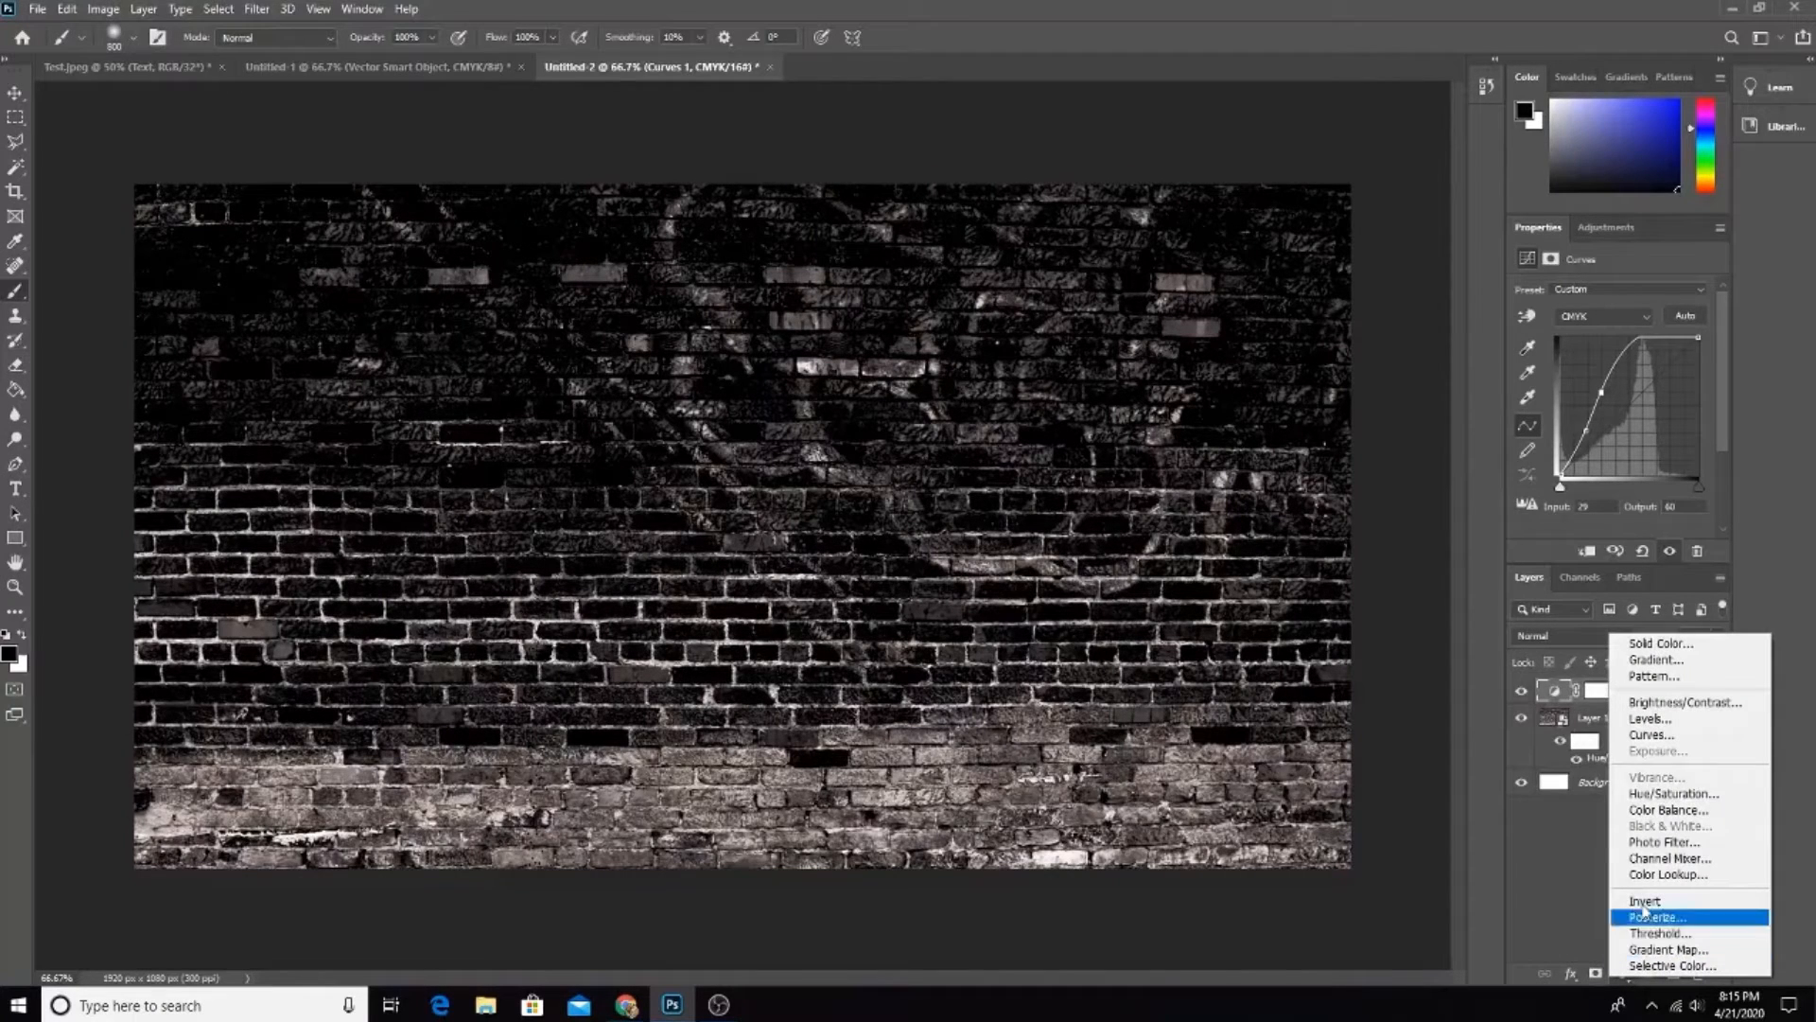
left_click(1669, 718)
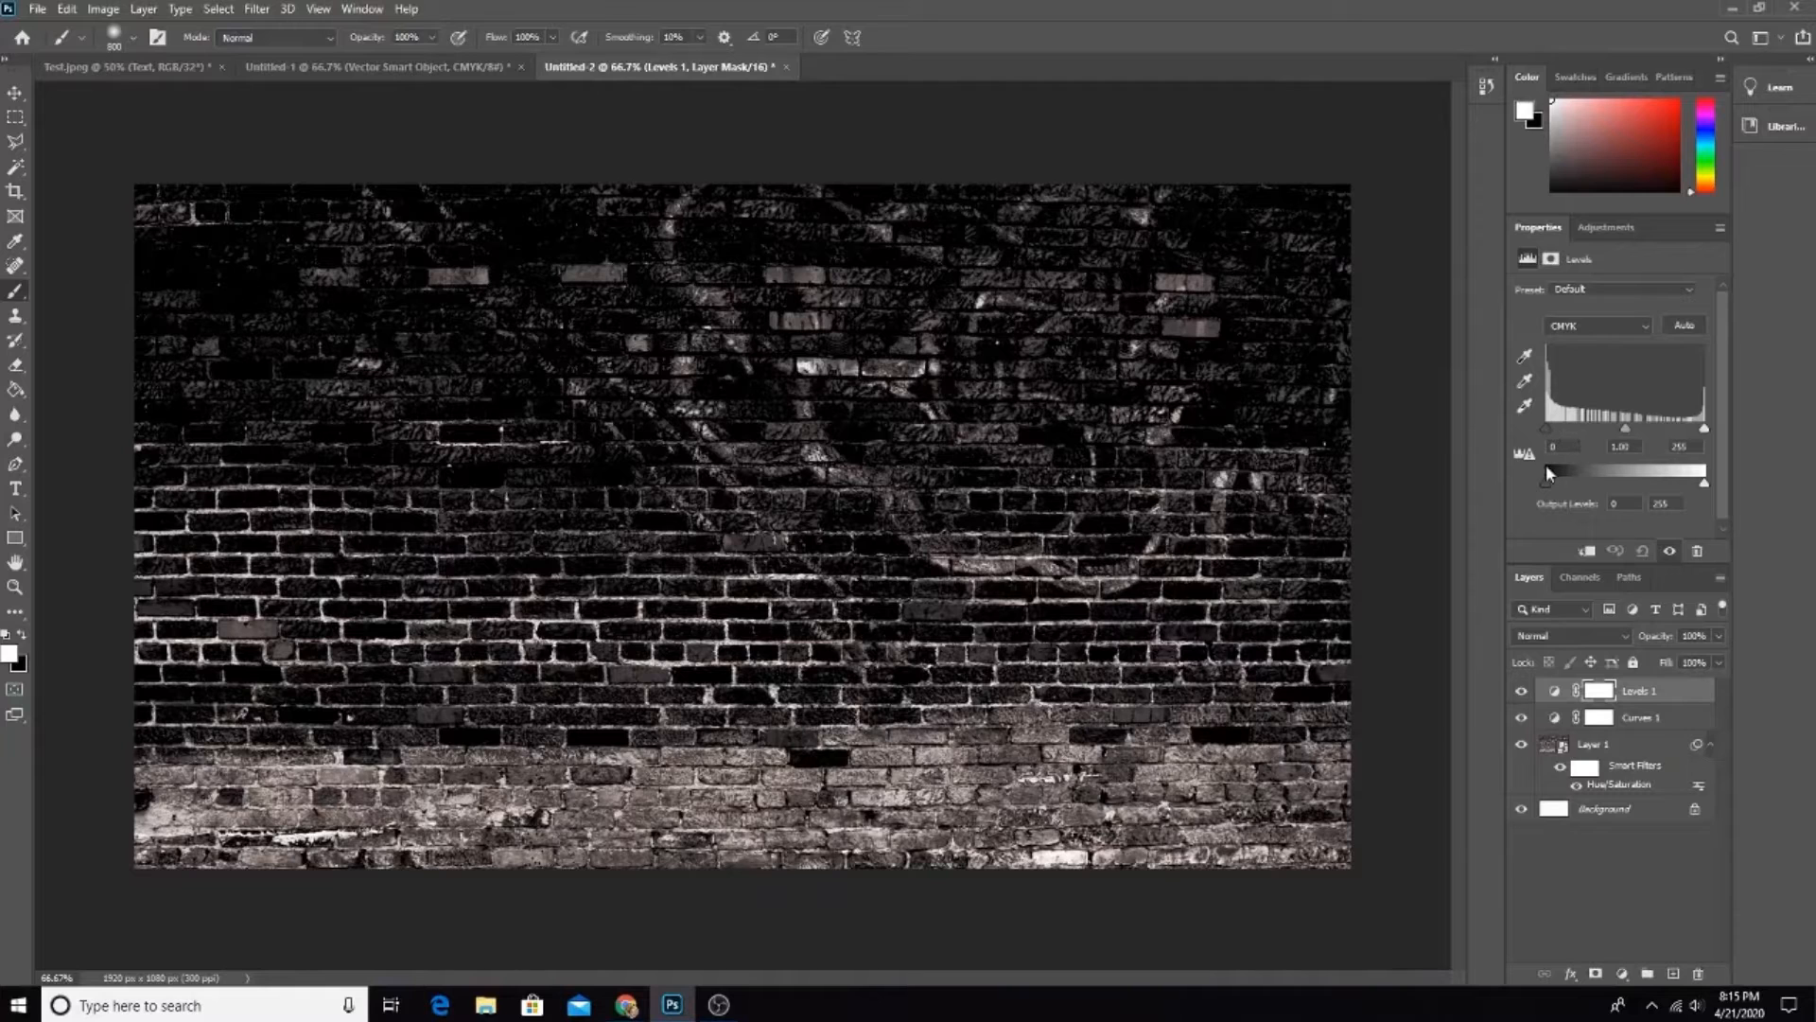
left_click_drag(1705, 483, 1655, 484)
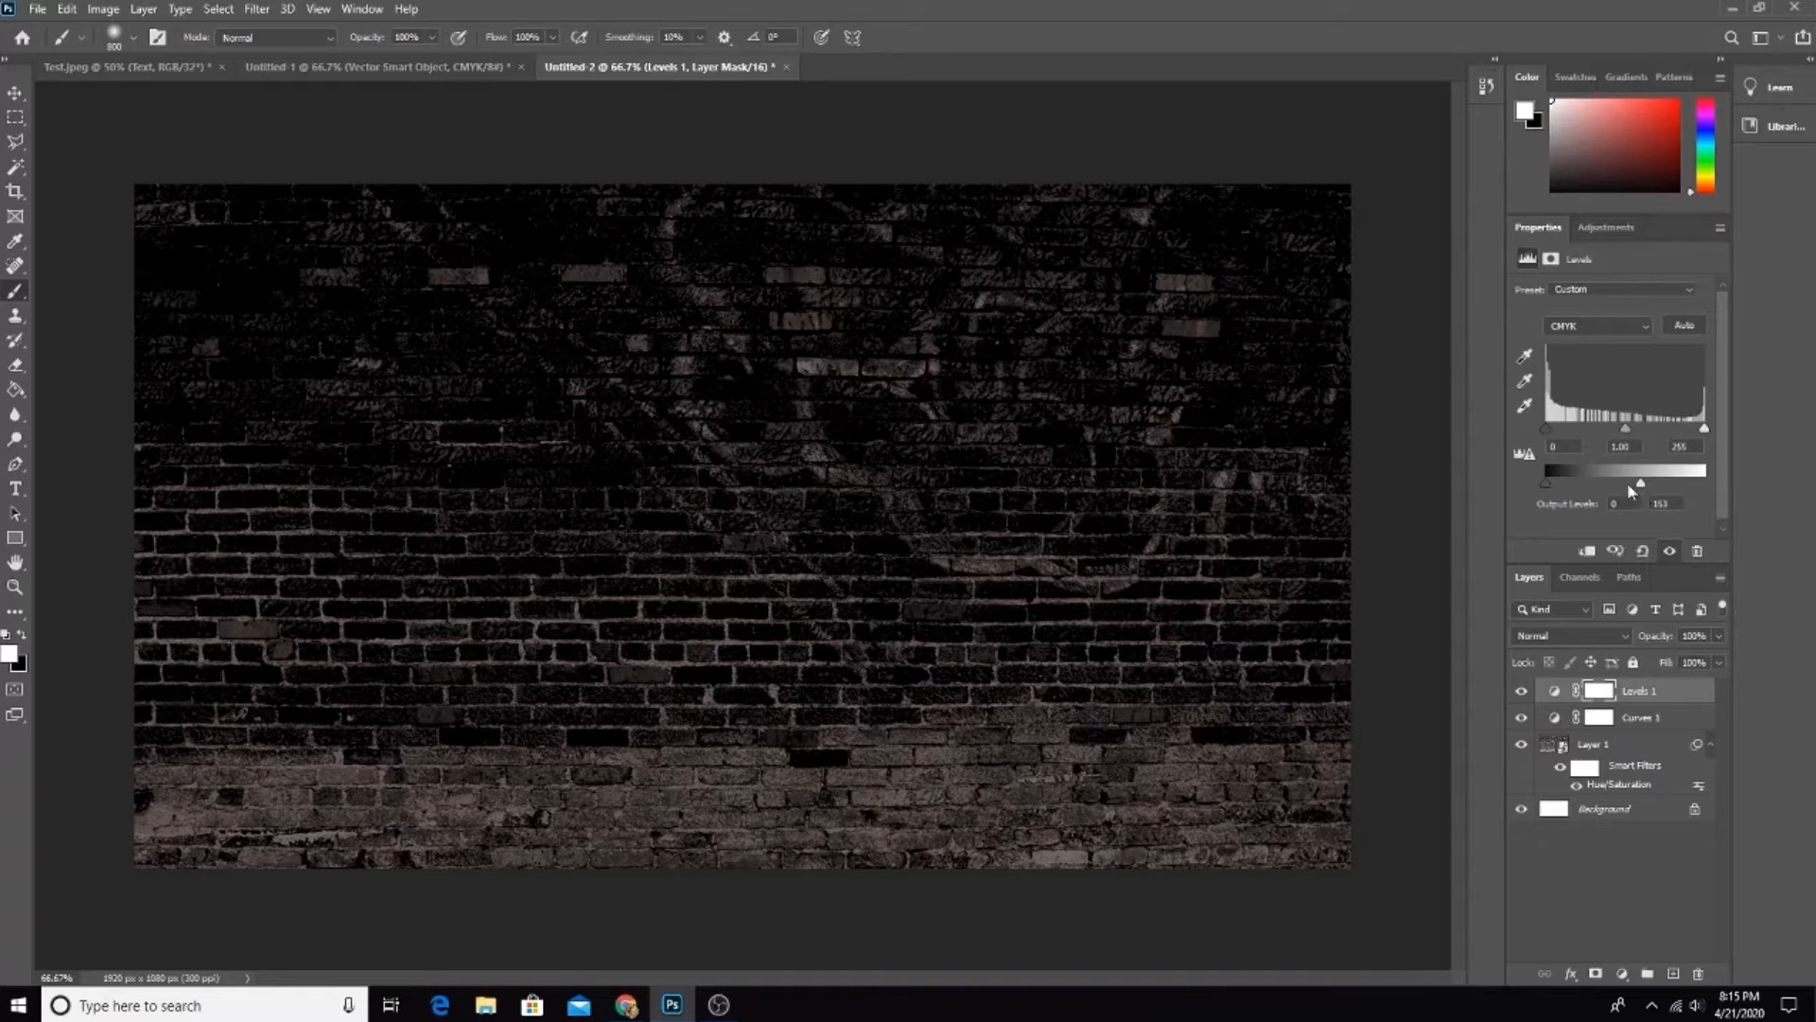
left_click_drag(1639, 483, 1631, 484)
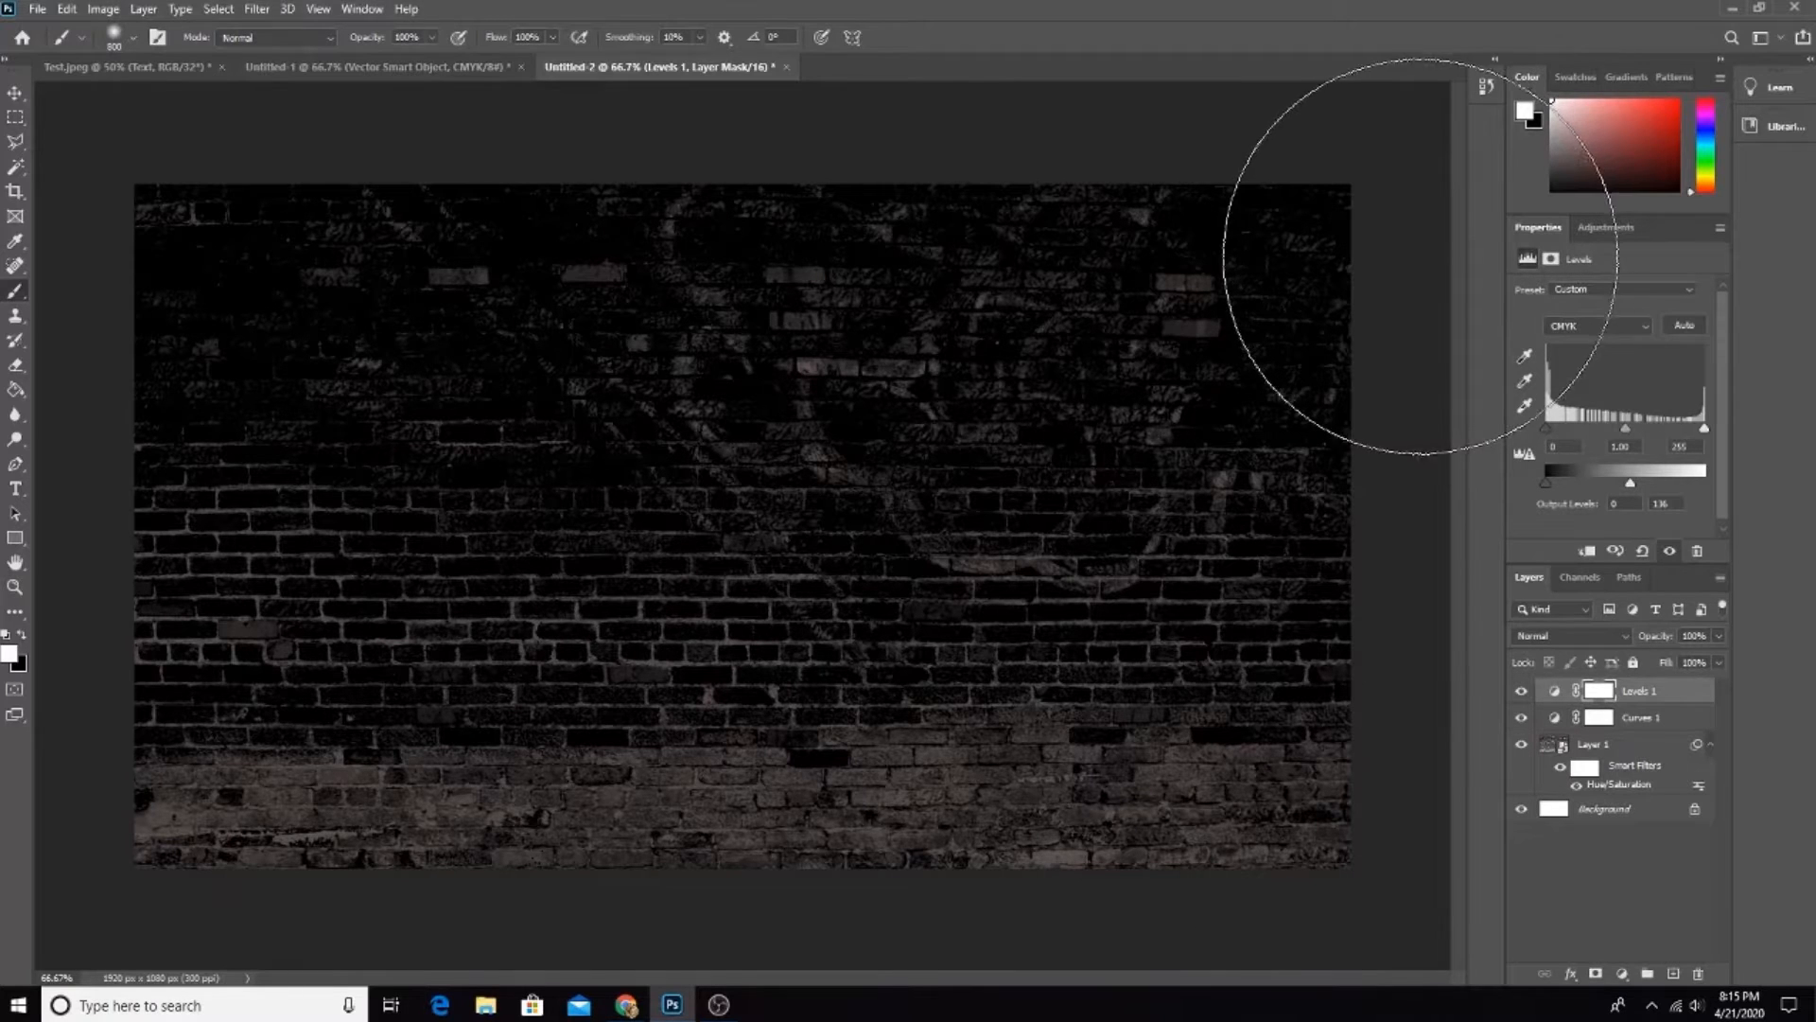
Step: Look at the finished neon sign document for comparison and return to the brick wall document
left_click(15, 93)
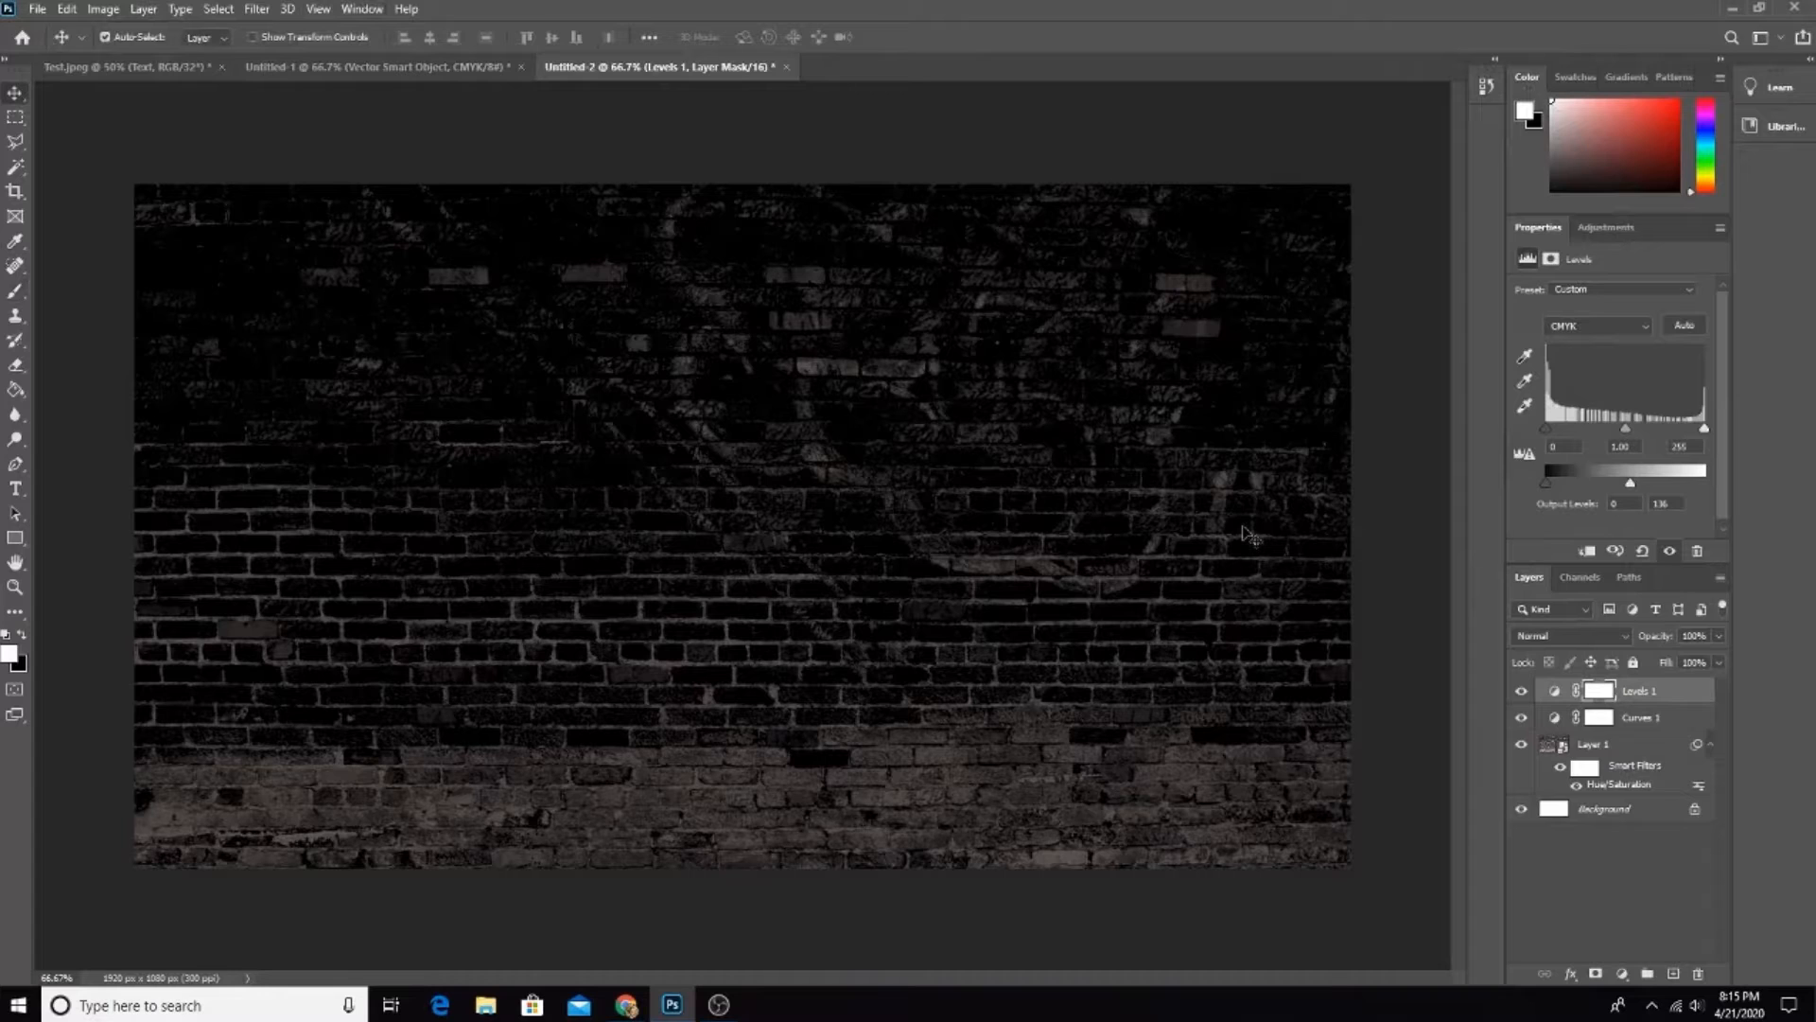
left_click(338, 66)
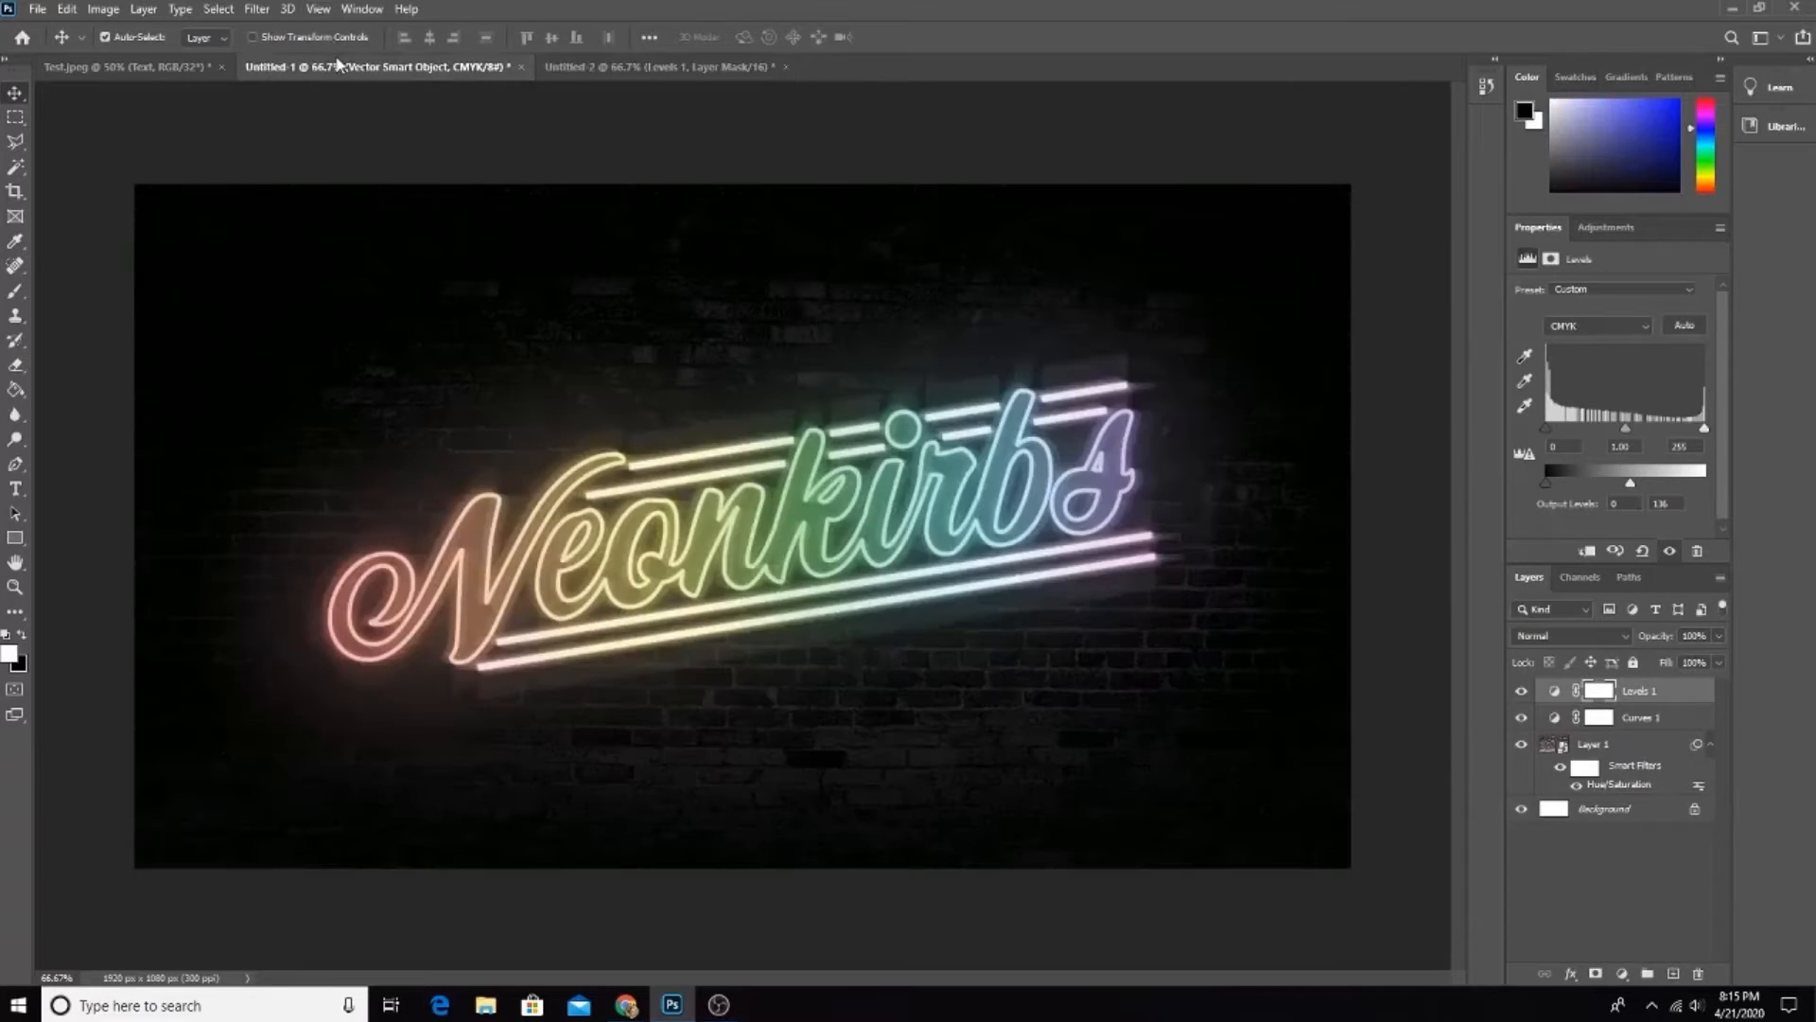
left_click(613, 72)
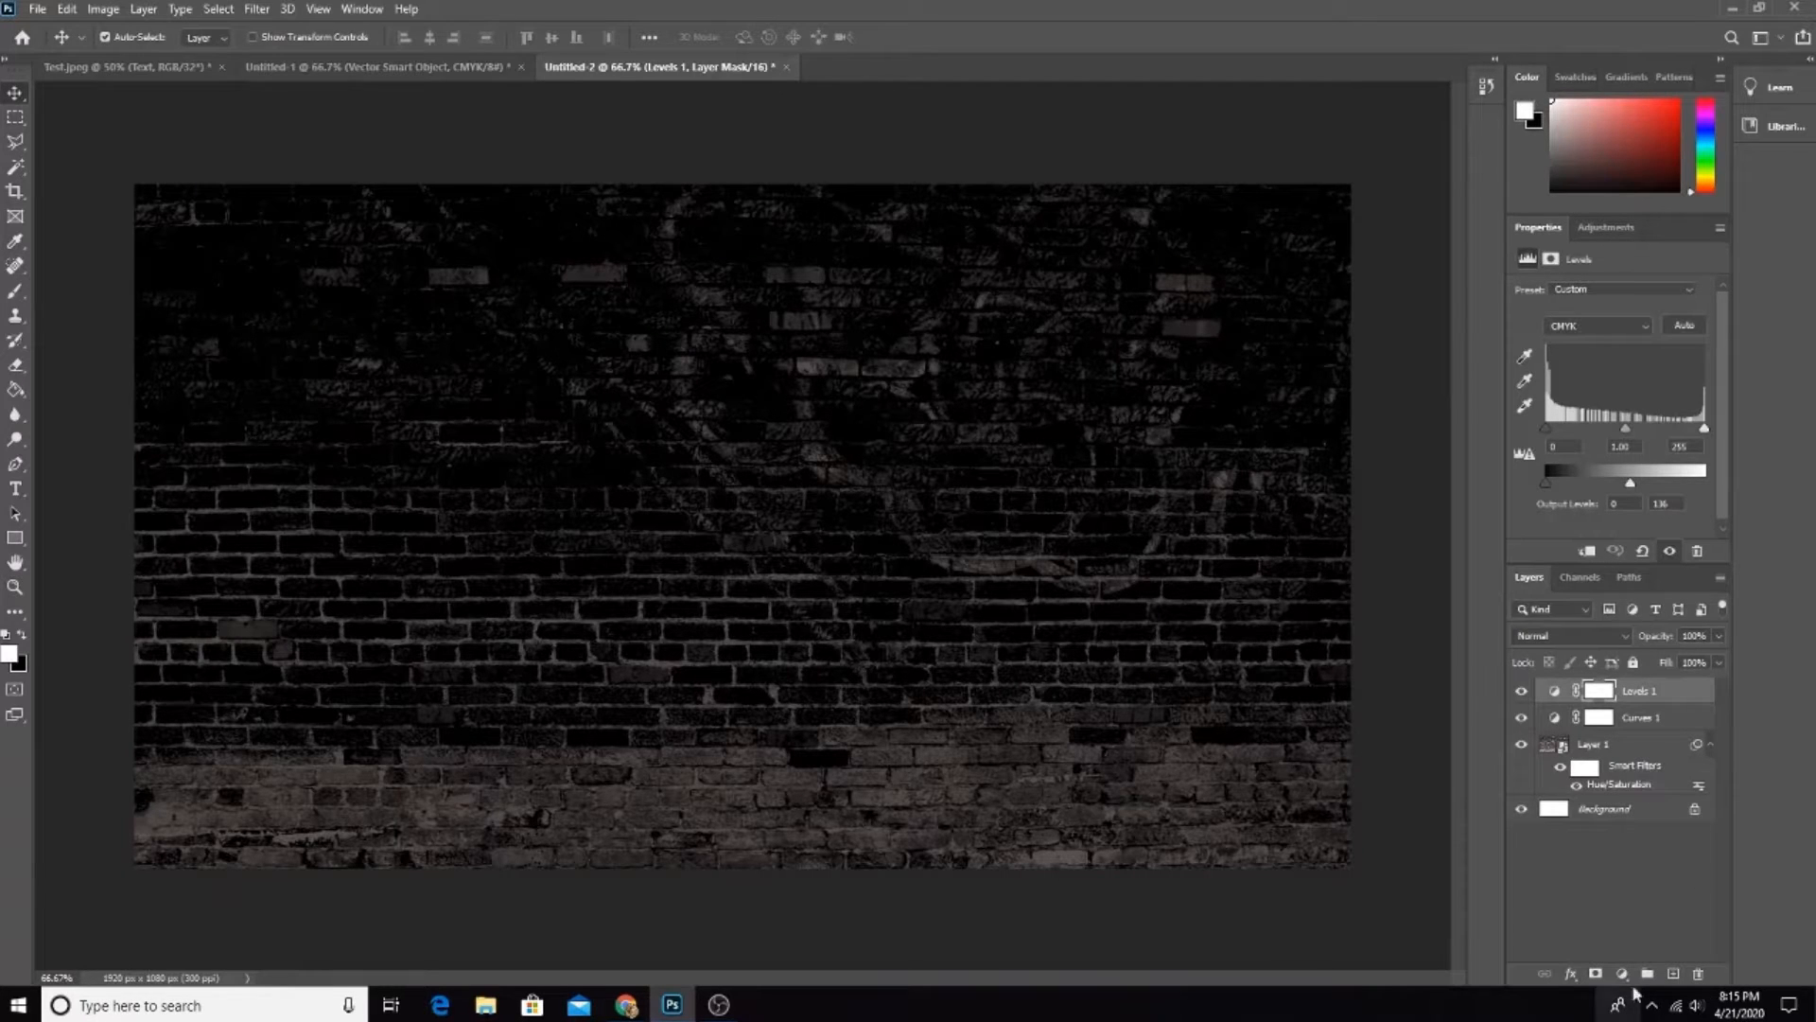
Step: Add a new empty layer above the Levels adjustment and activate the Gradient tool with the radial style
left_click(1672, 974)
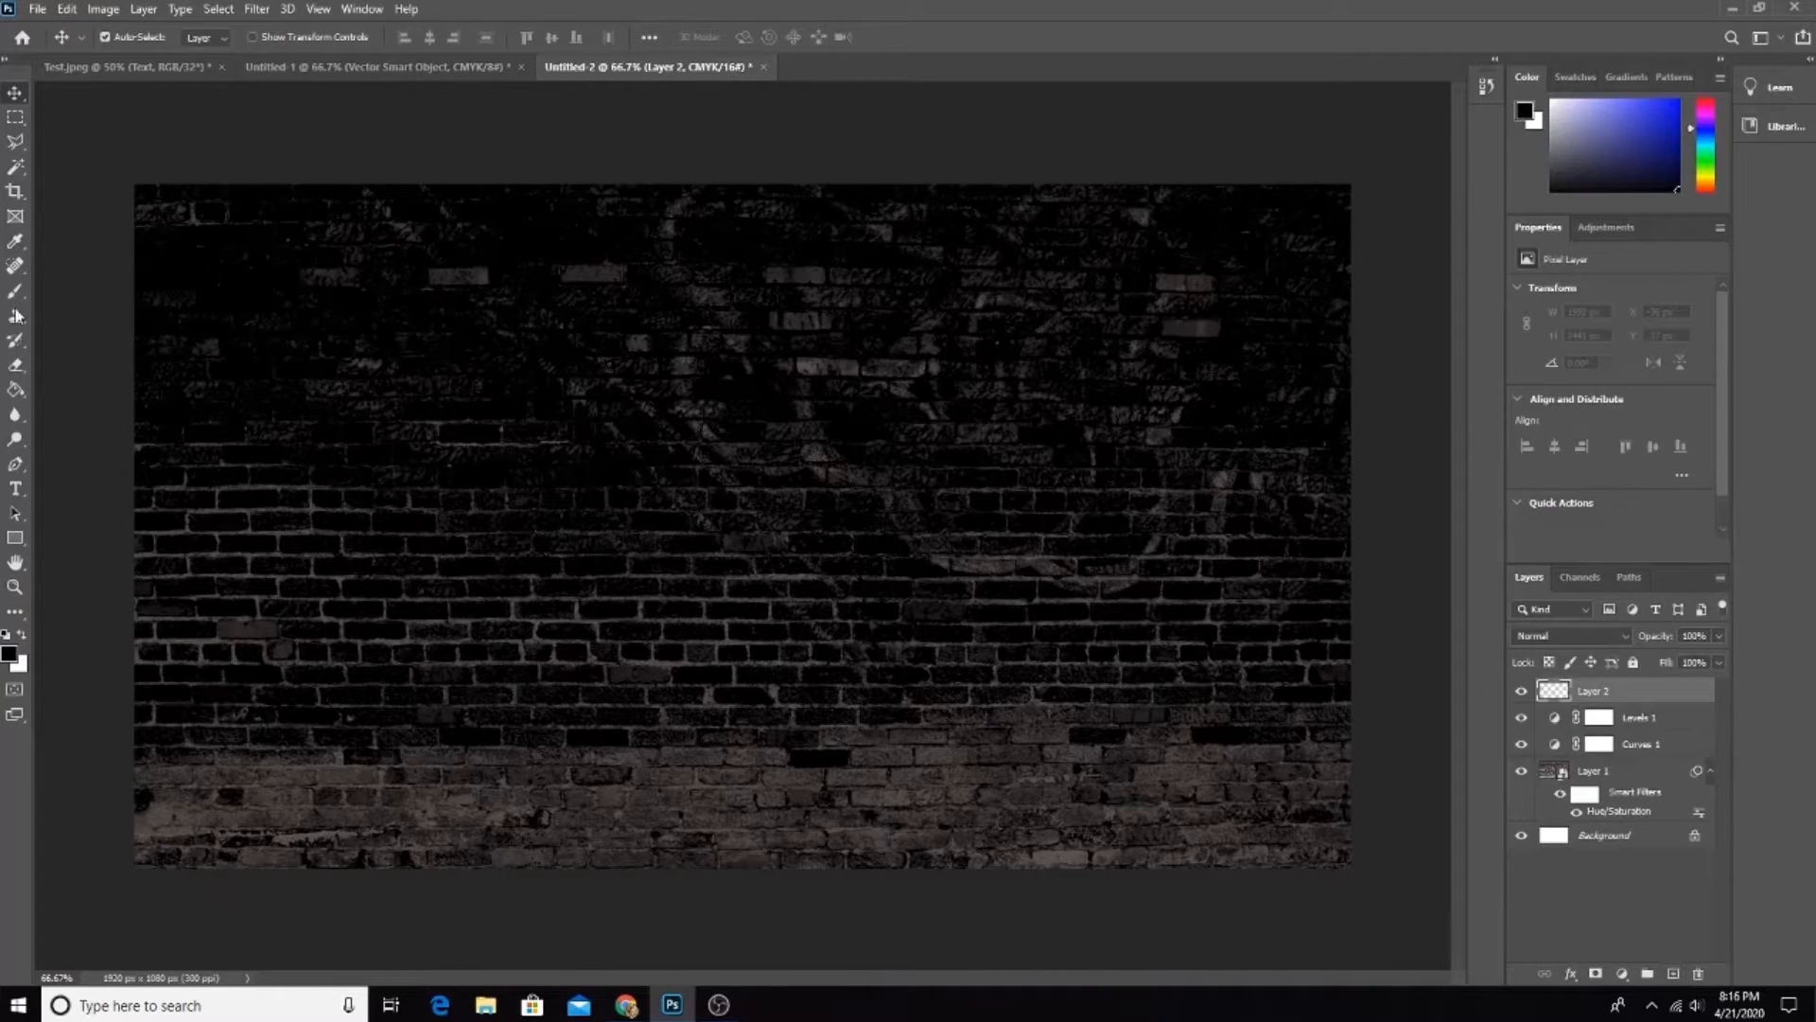
left_click(16, 389)
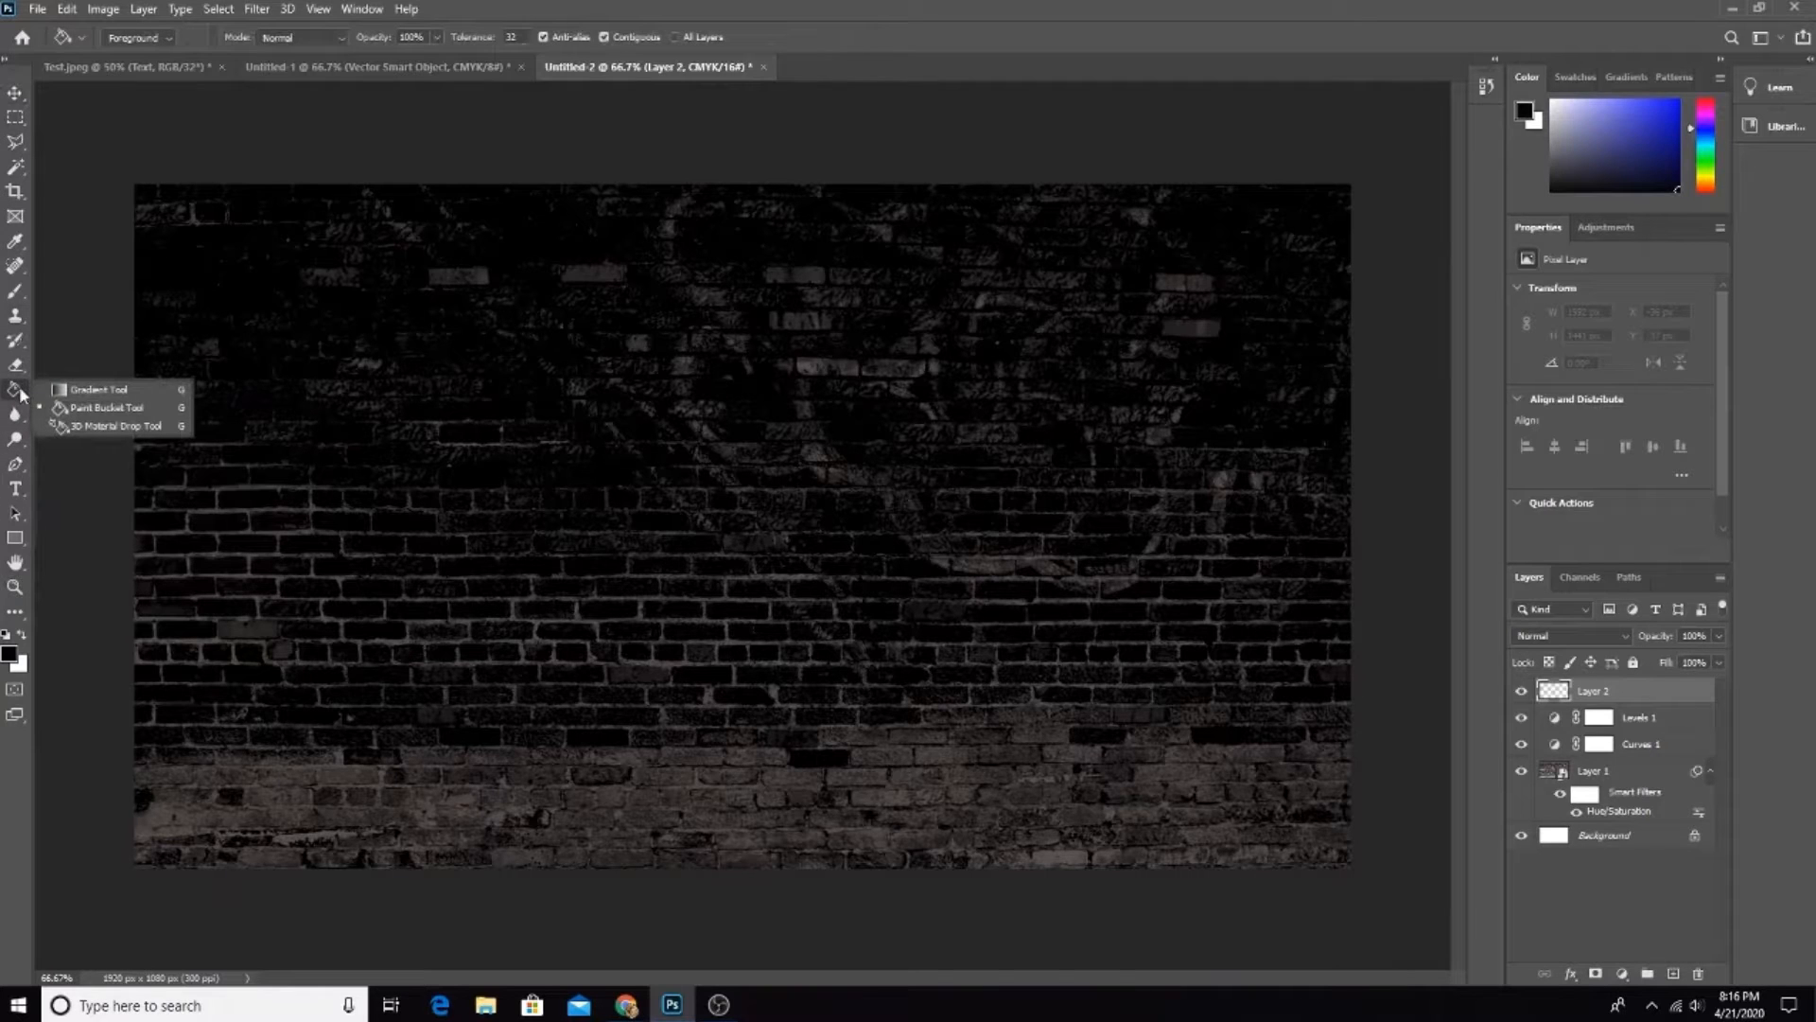
left_click(111, 390)
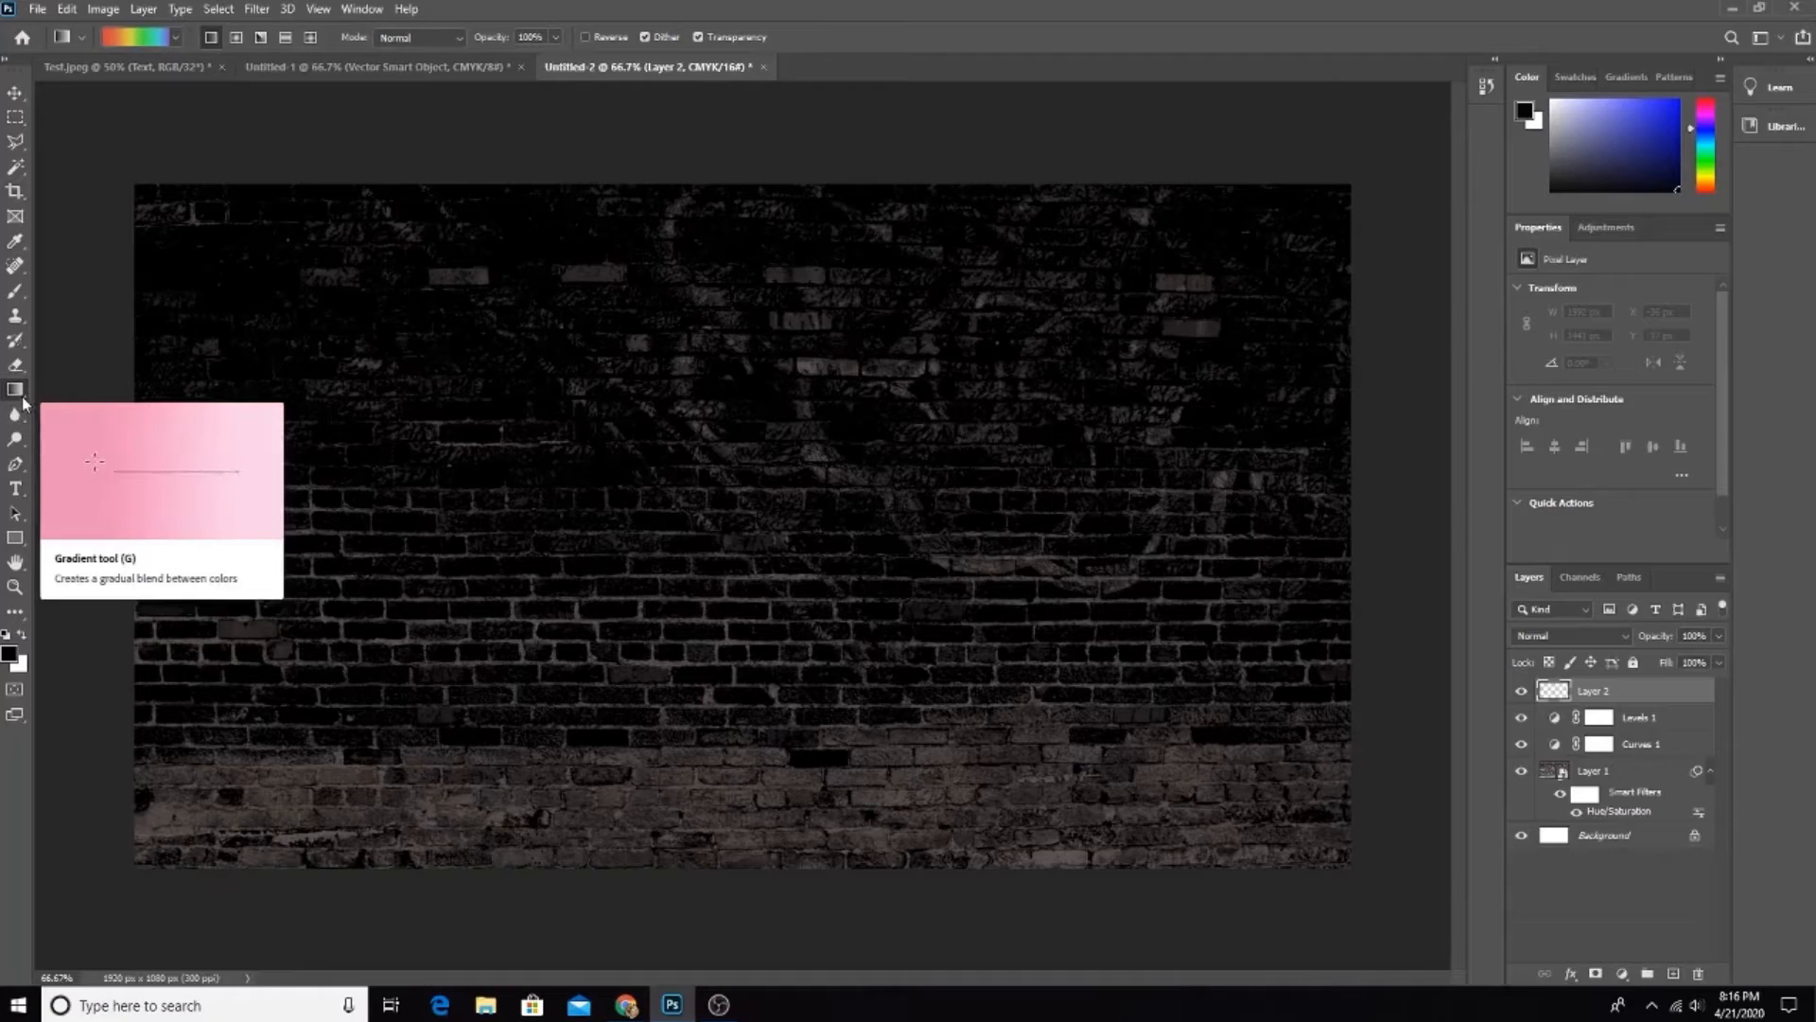
left_click(23, 402)
left_click(71, 408)
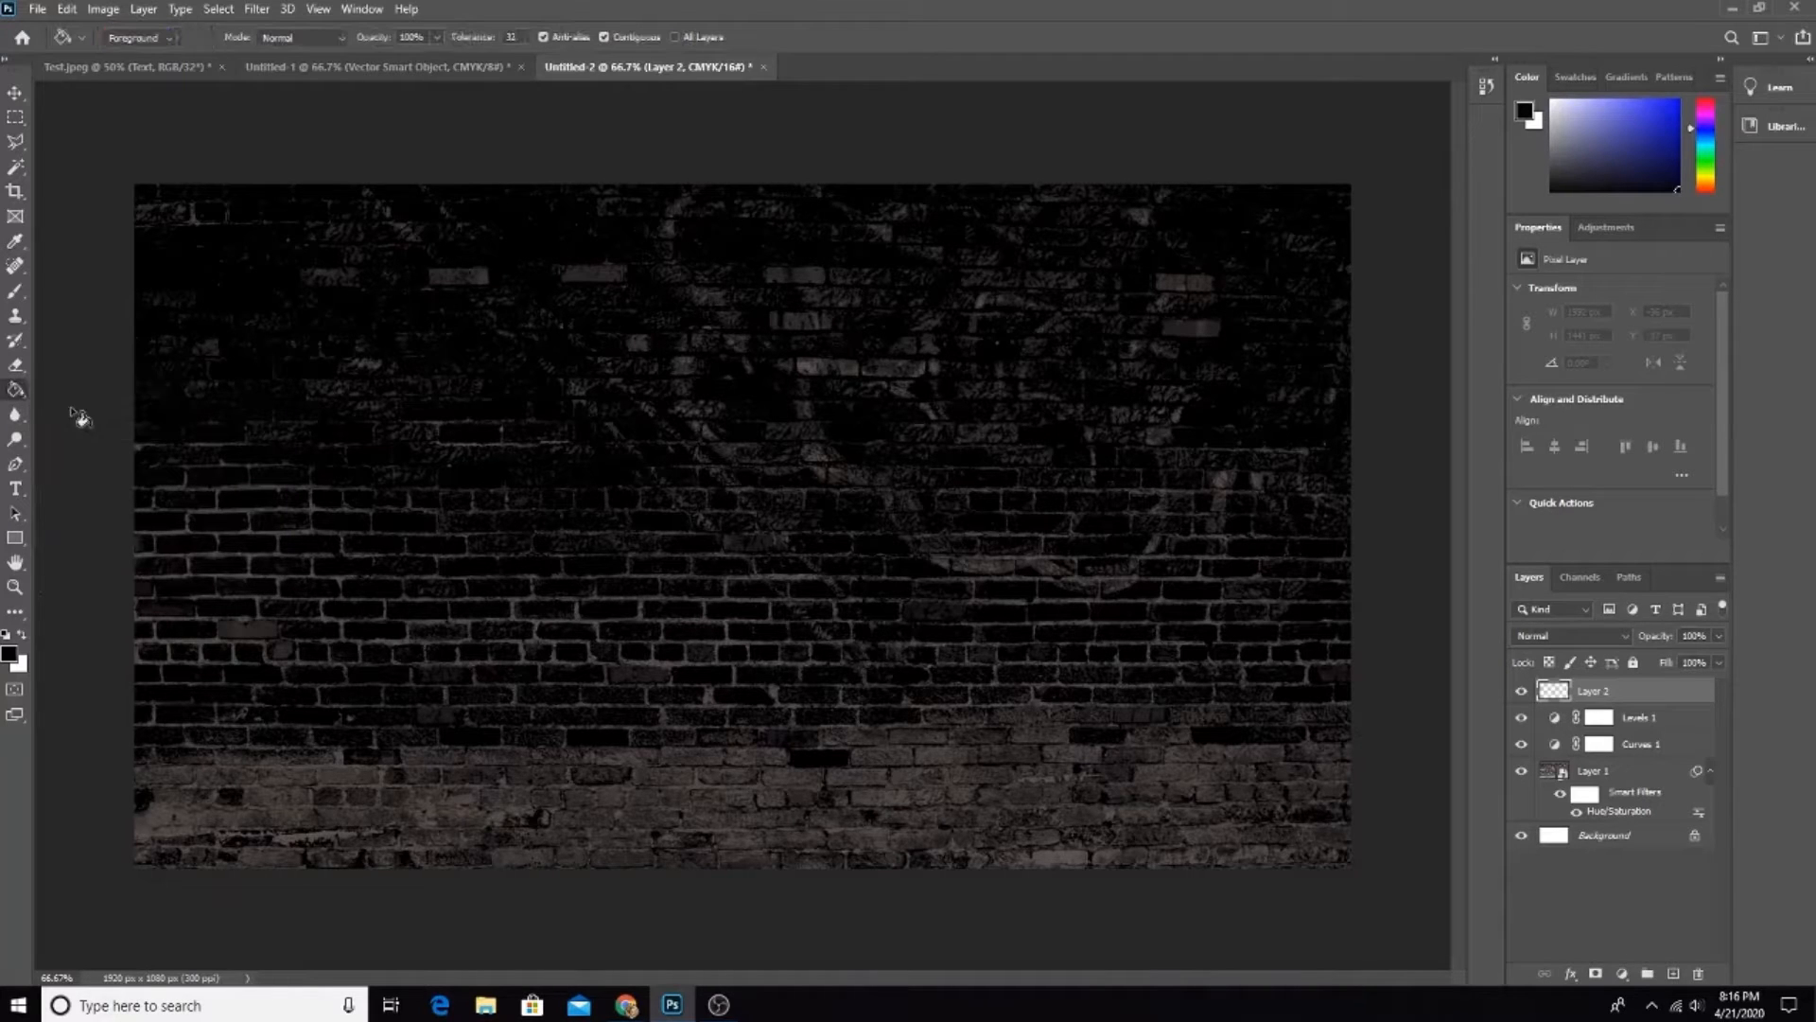
left_click(23, 396)
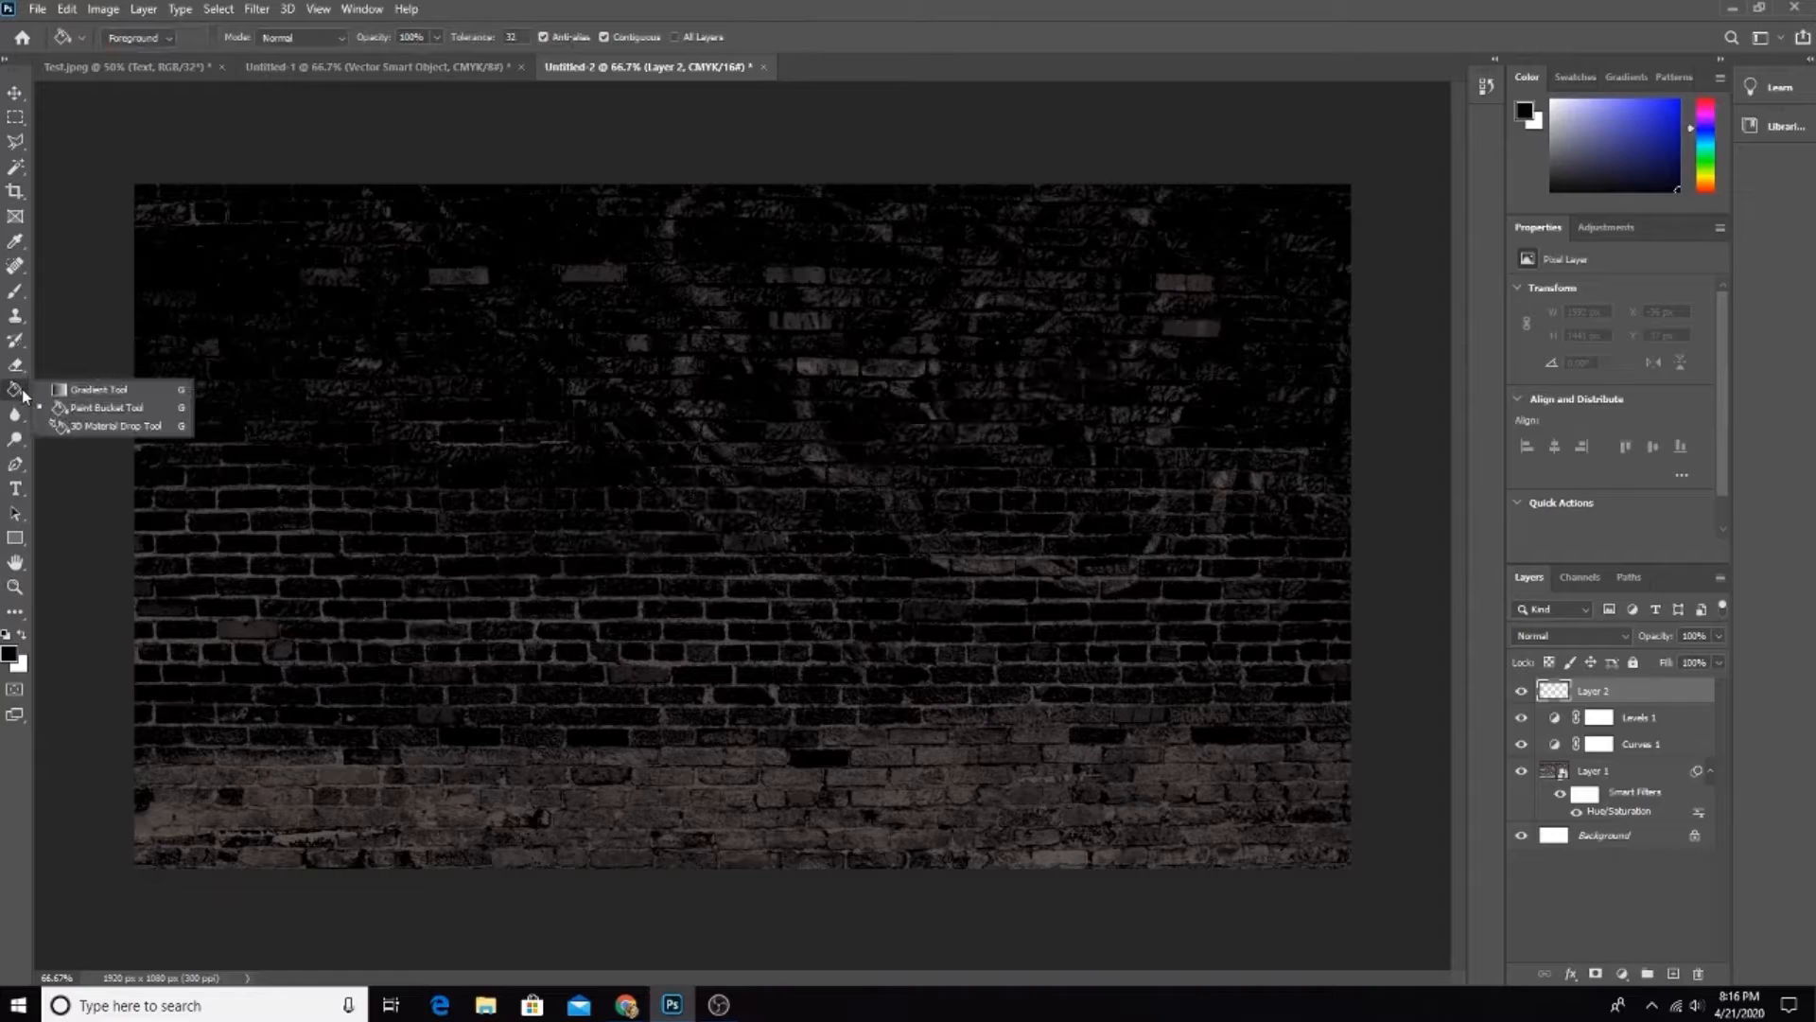
left_click(76, 390)
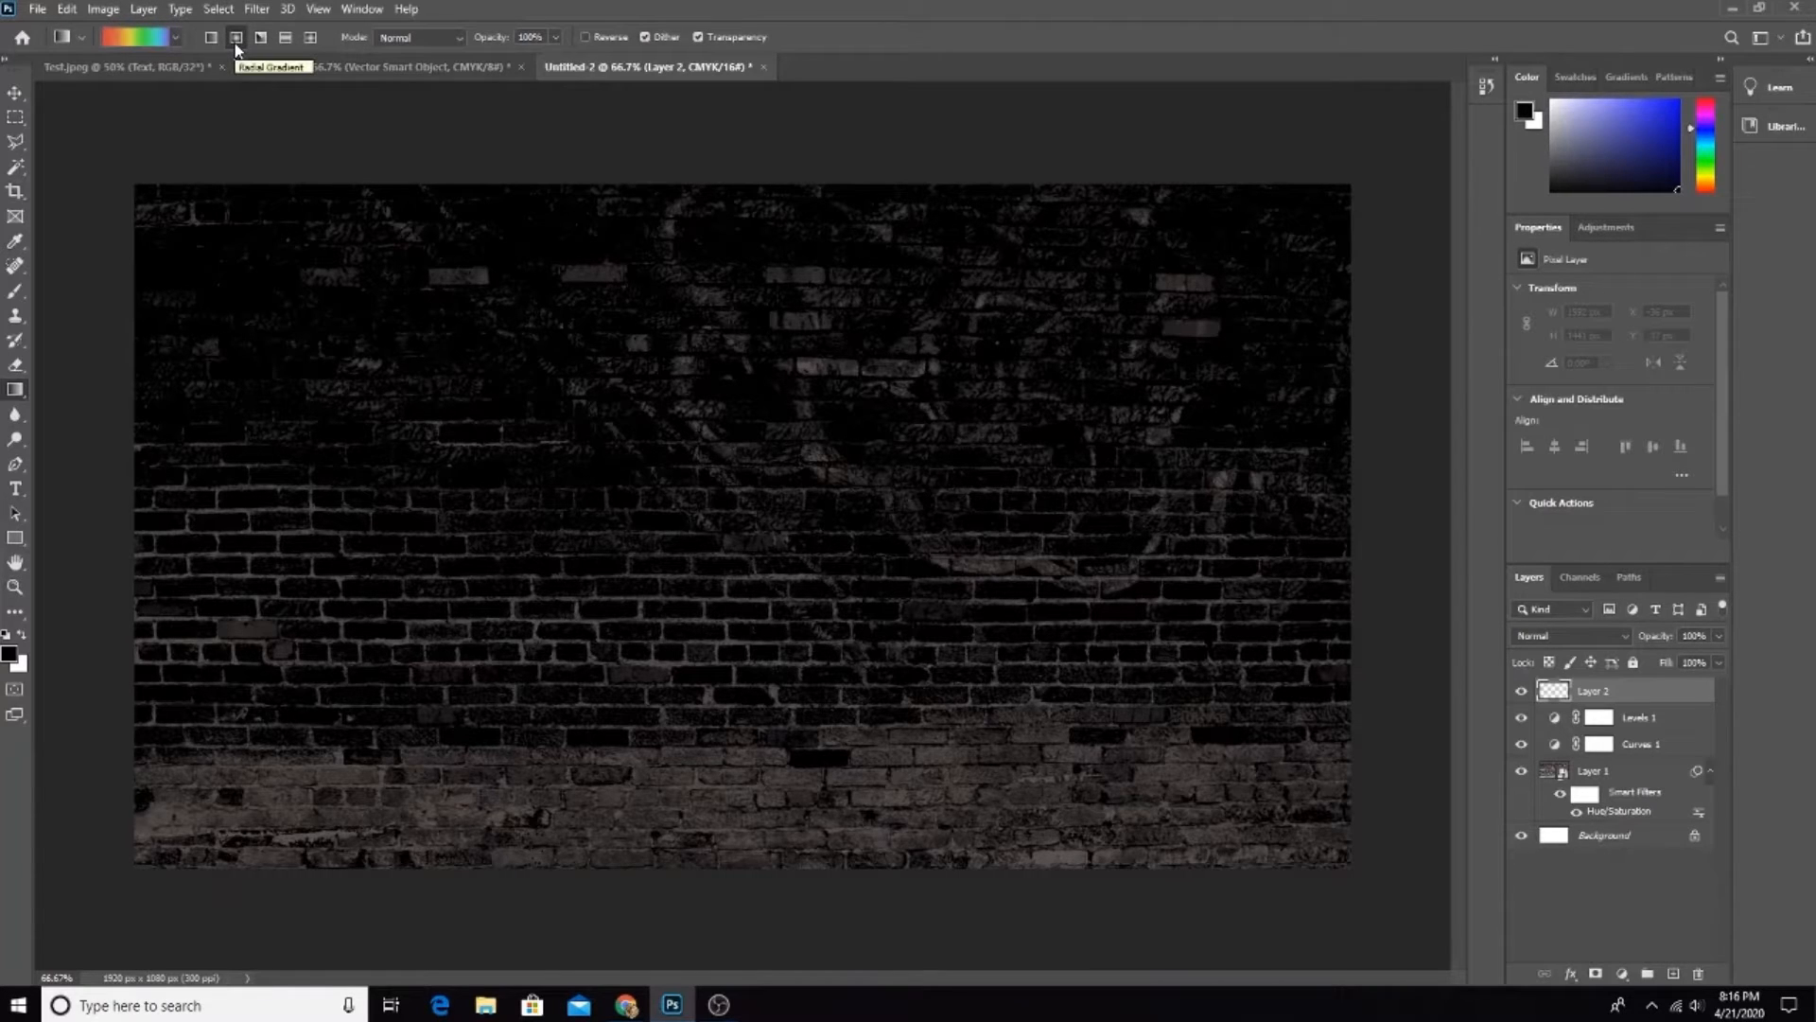
Step: Change the gradient to black-to-transparent, then try it radially from the wall's centre past the canvas edge and undo that fill
left_click(176, 36)
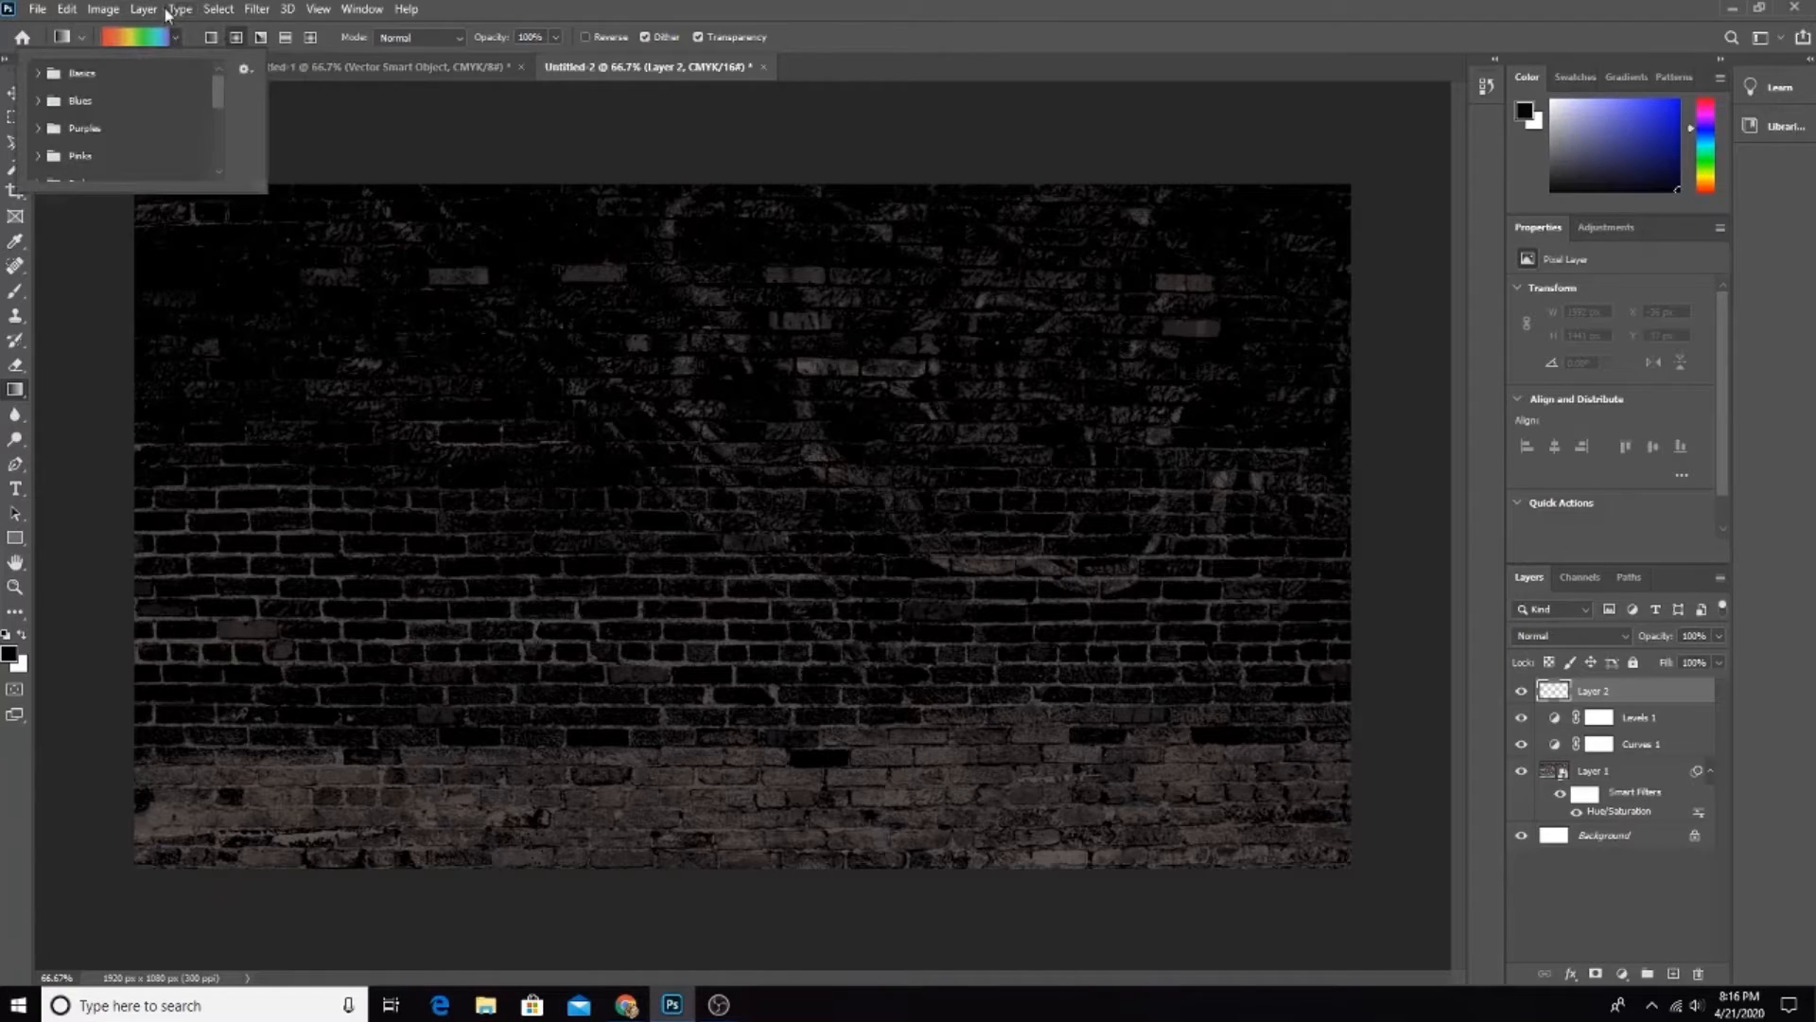
left_click(151, 37)
left_click(332, 327)
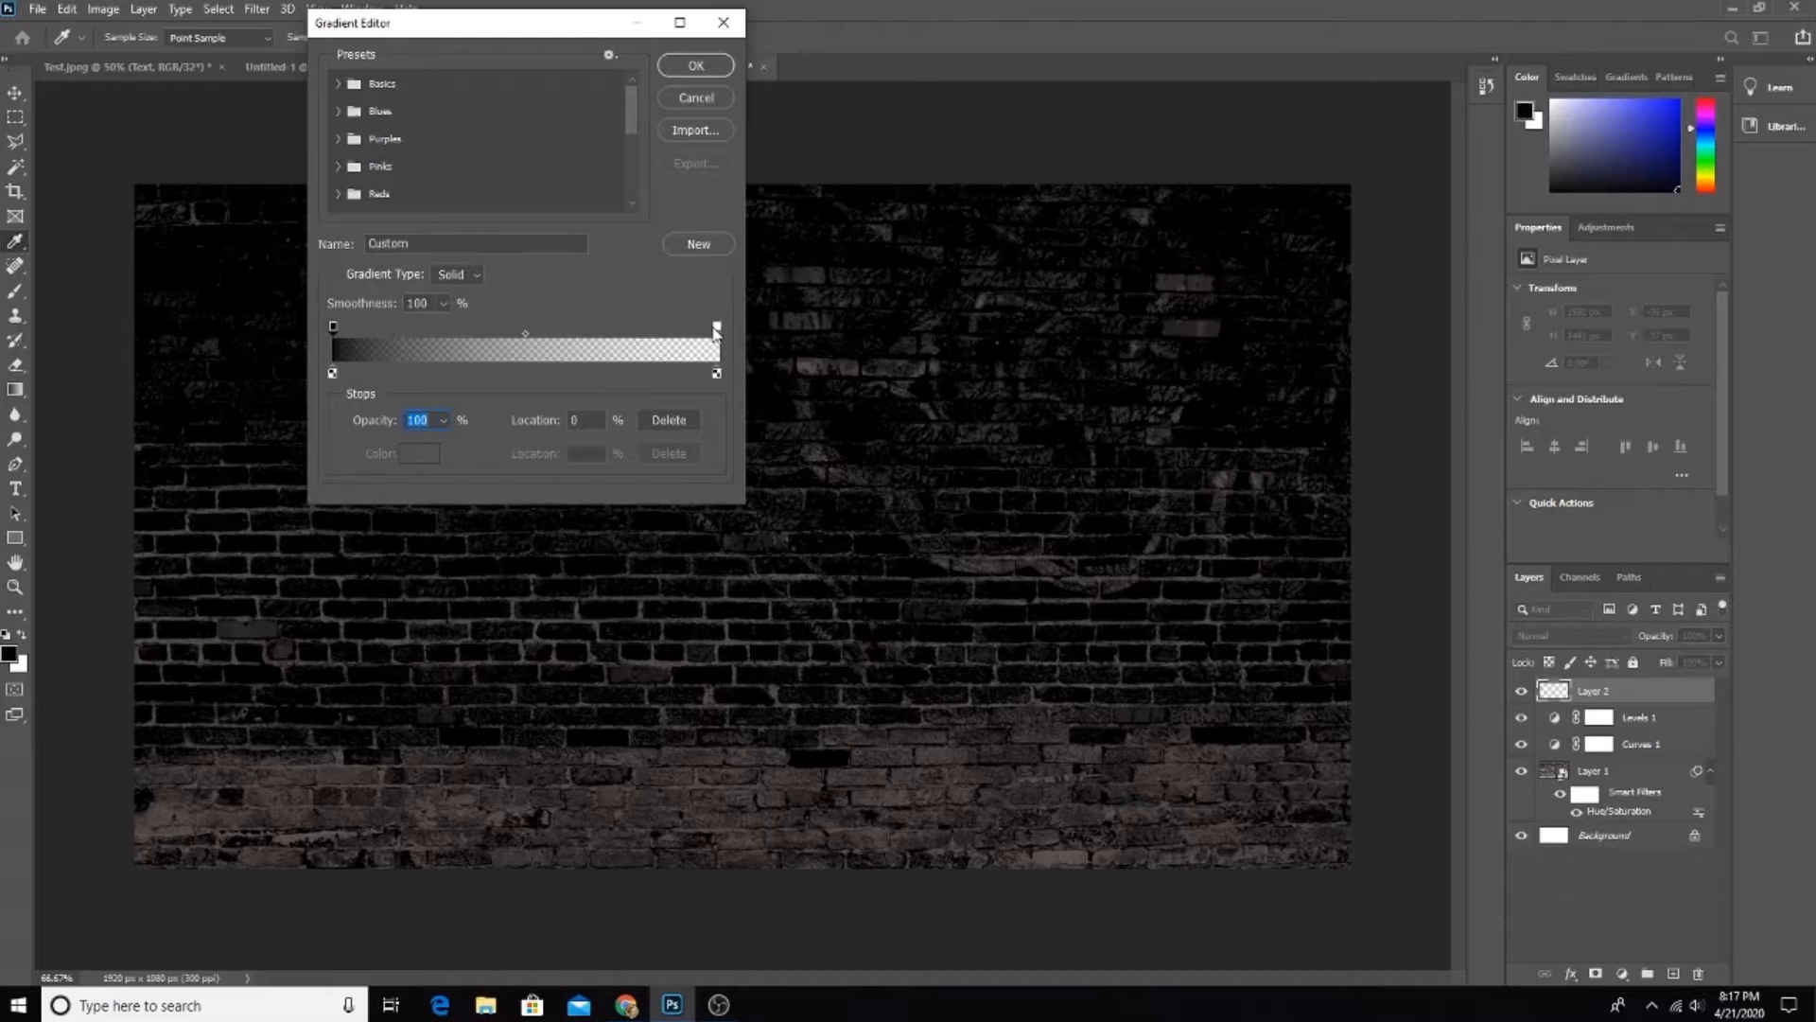
left_click(941, 8)
key("Return")
left_click_drag(708, 527, 1432, 486)
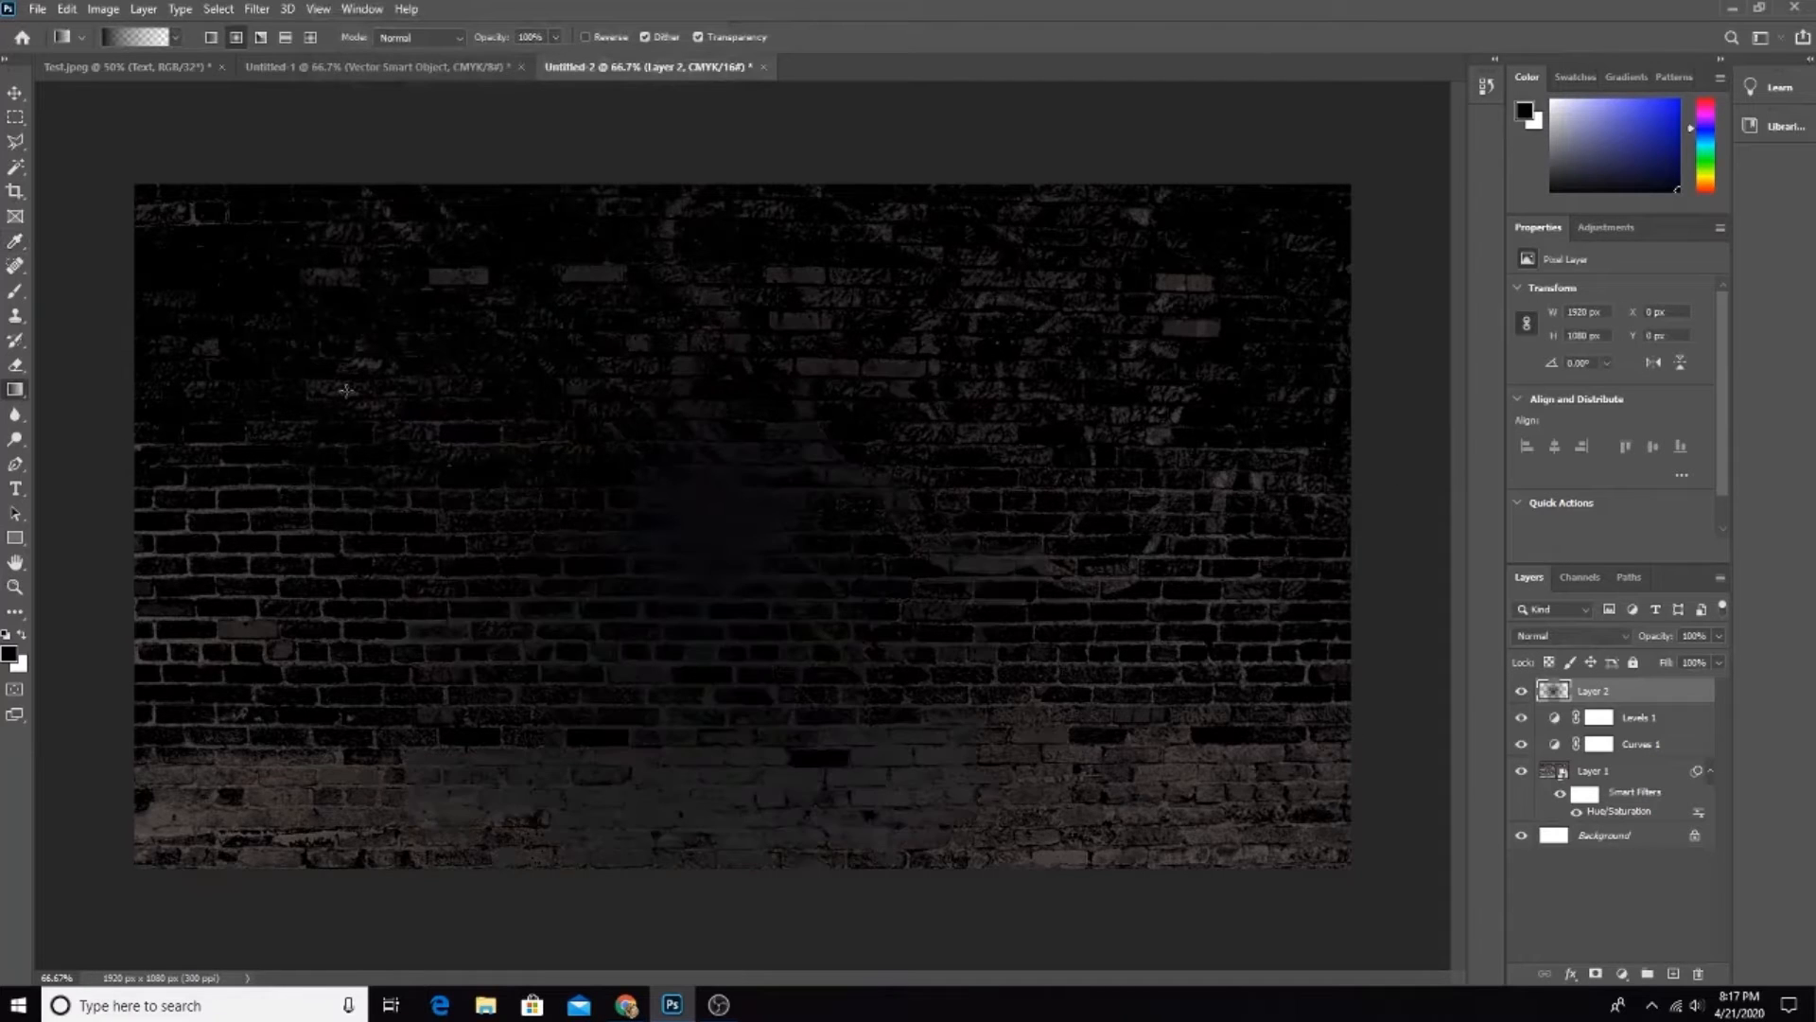
key("ctrl+z")
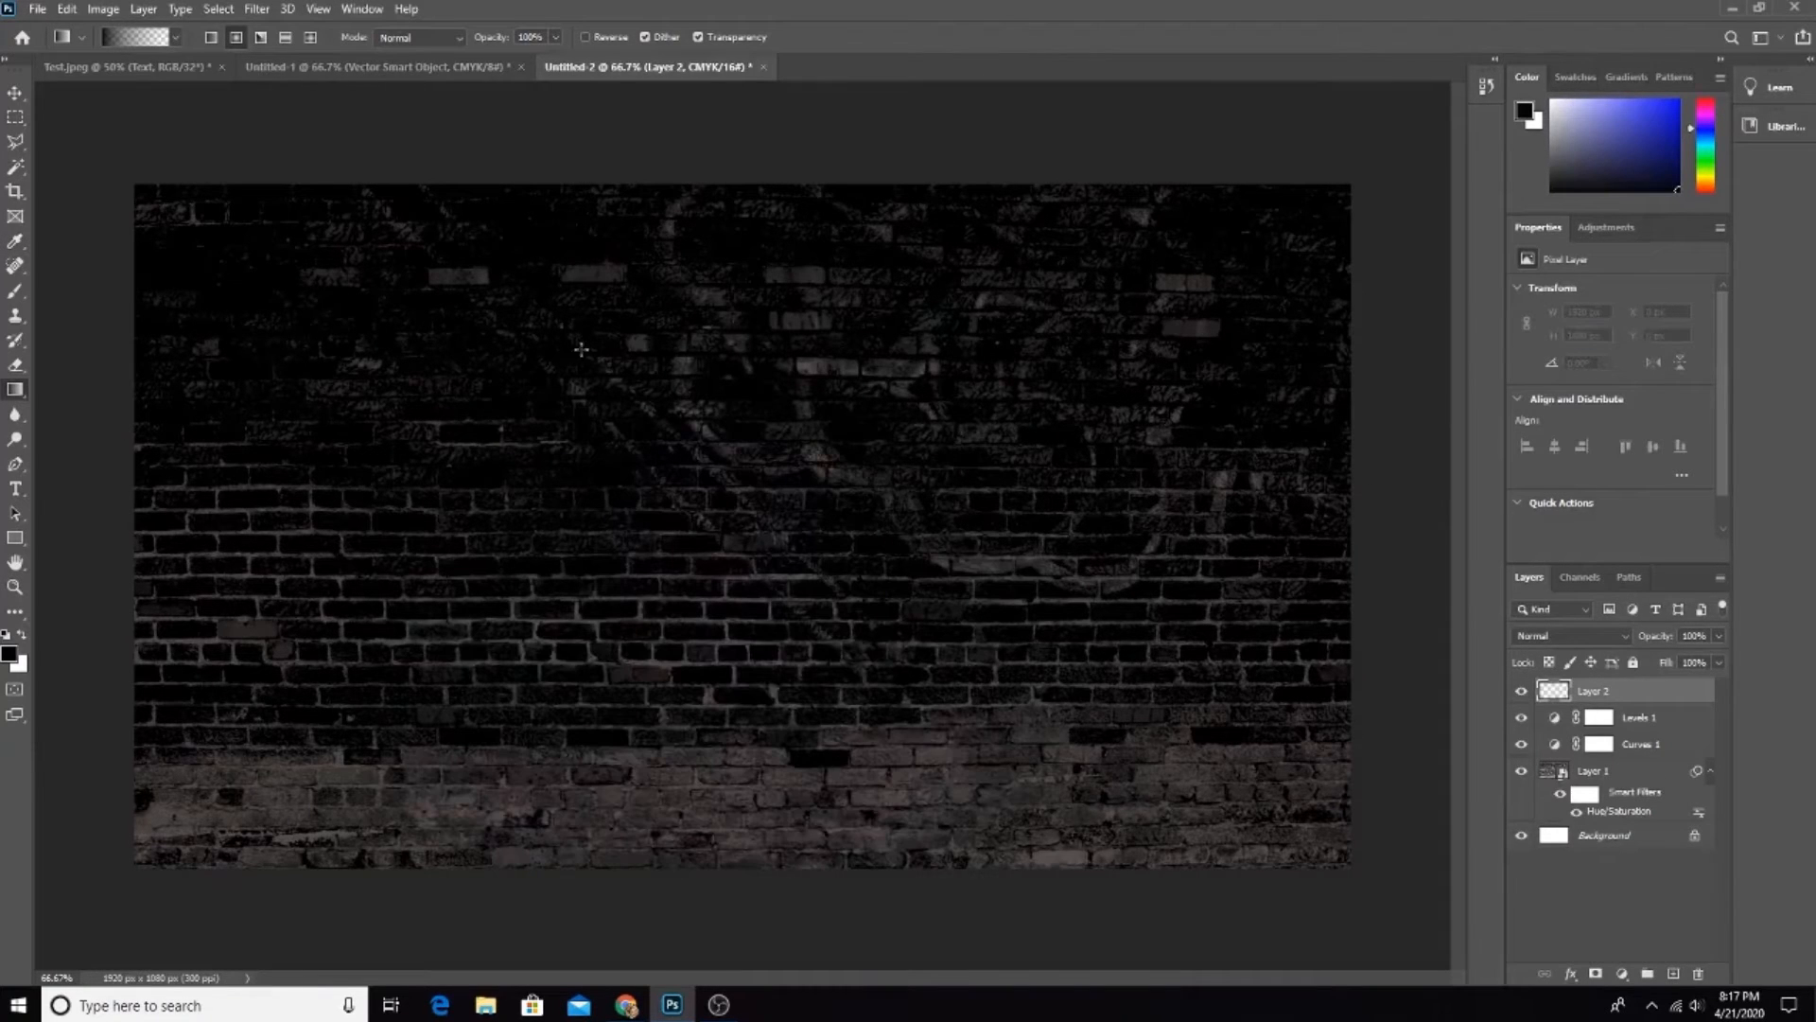
Step: Reverse the gradient's opacity stops to 0% at the start and 100% at the end, fading from transparent to black
left_click(156, 35)
left_click_drag(333, 327, 224, 386)
left_click(333, 327)
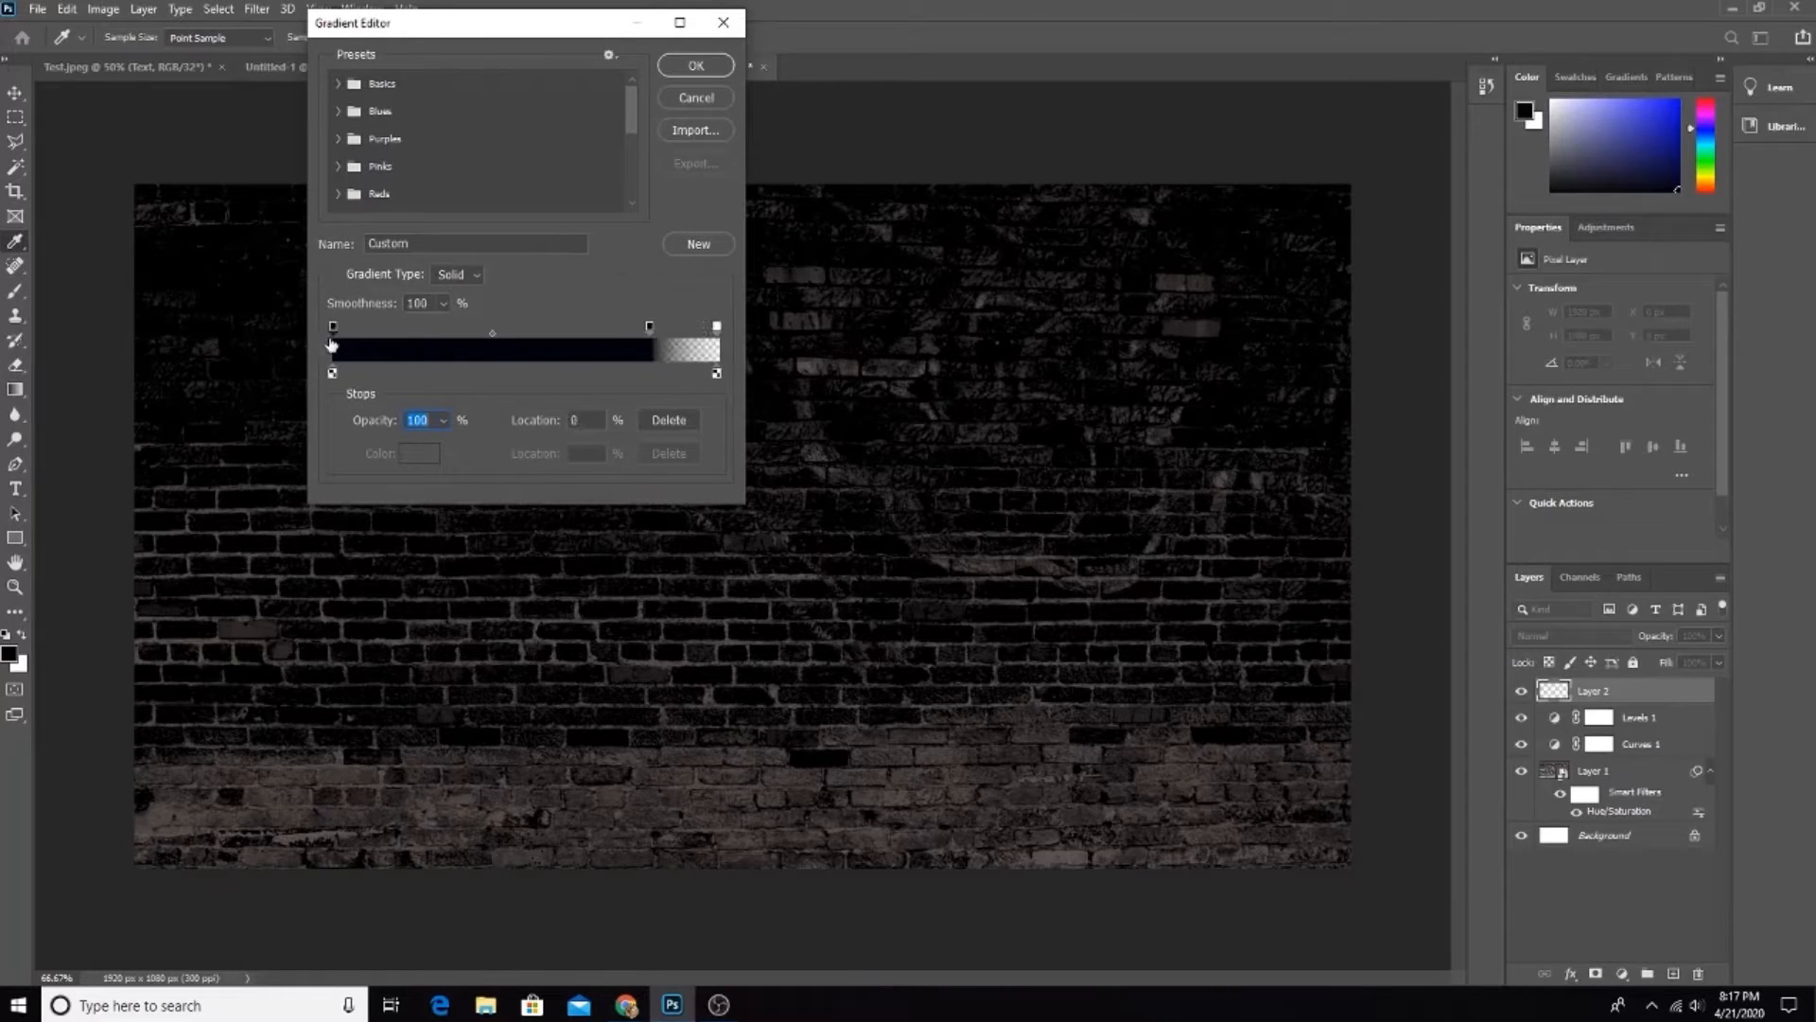
key("ctrl+z")
left_click_drag(716, 327, 256, 347)
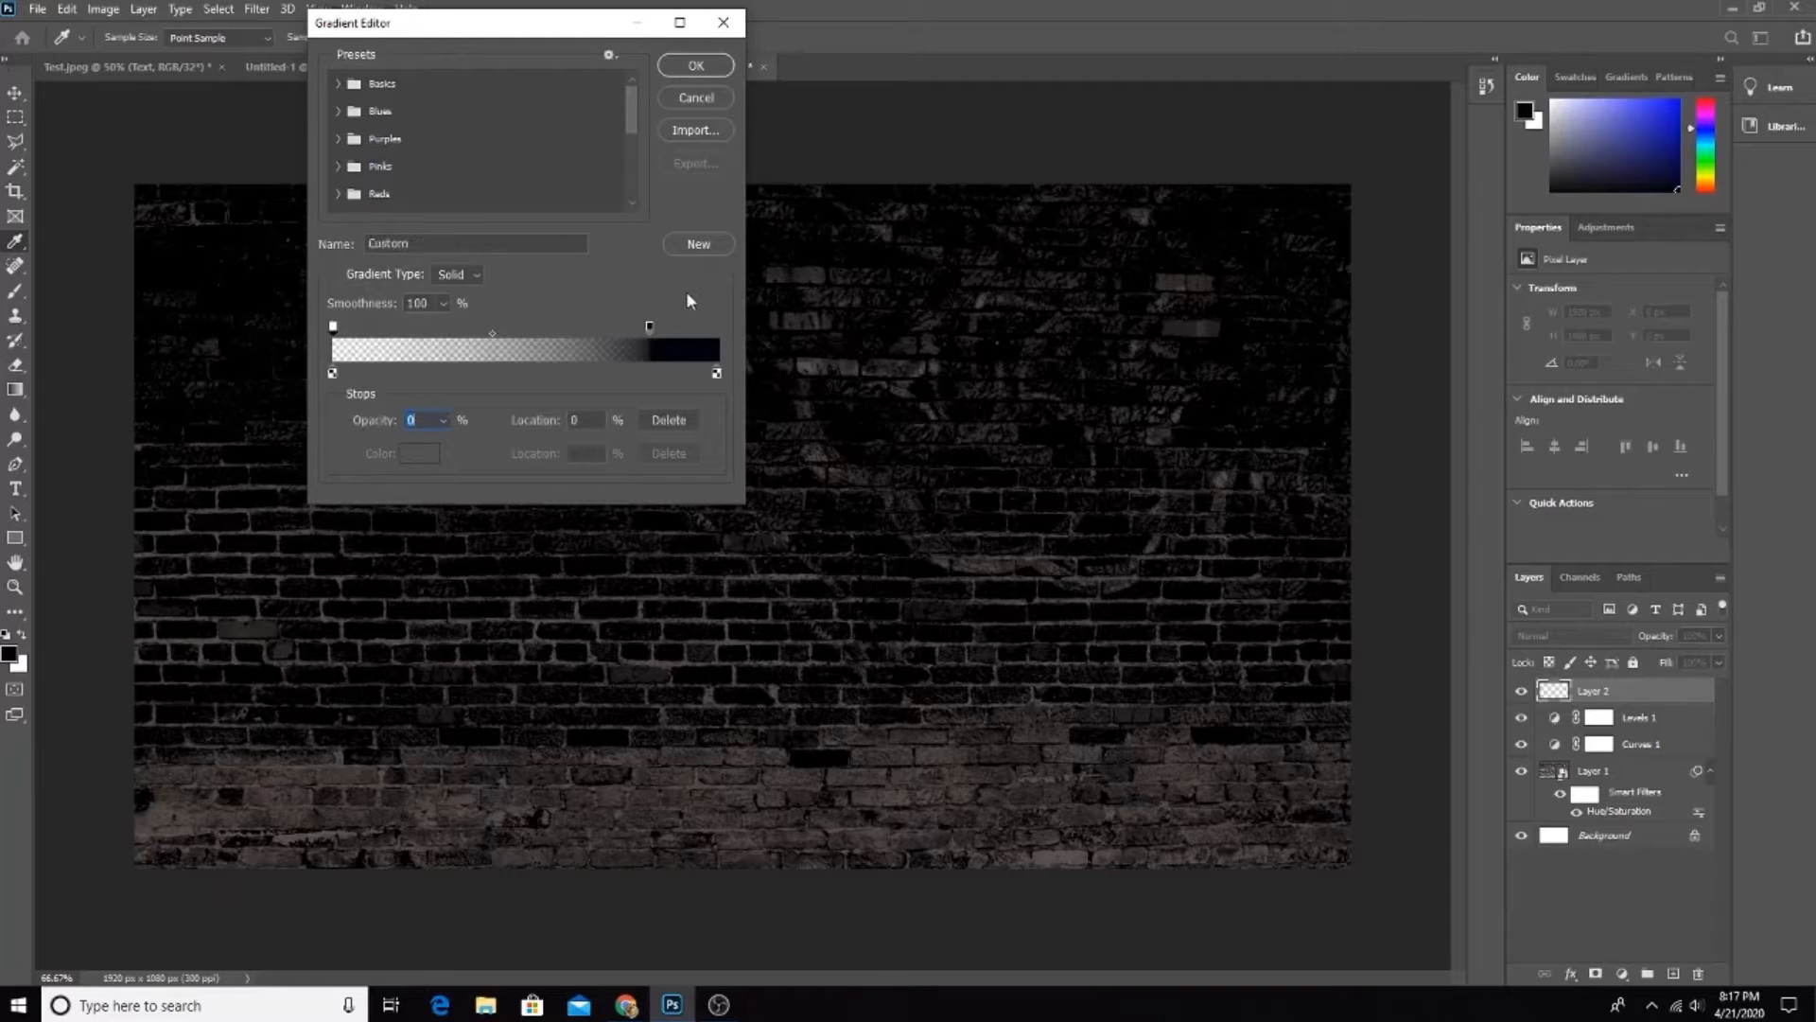
left_click_drag(650, 329, 830, 320)
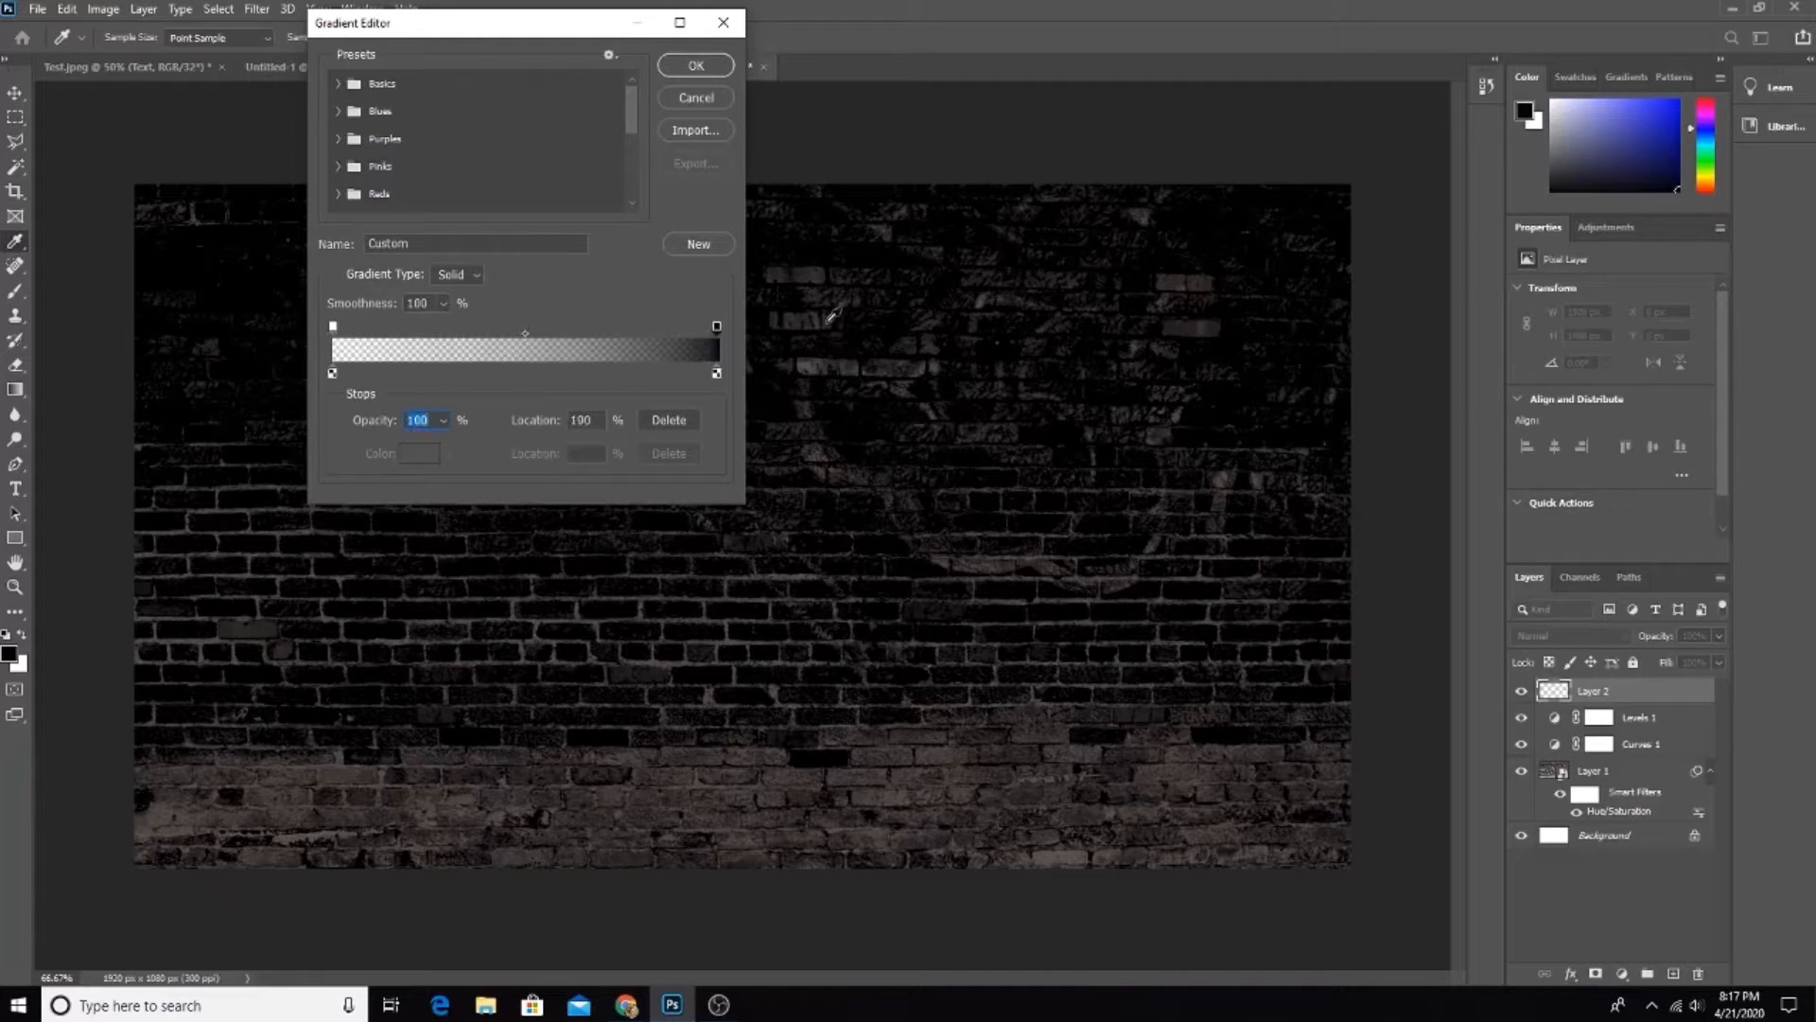
left_click(728, 71)
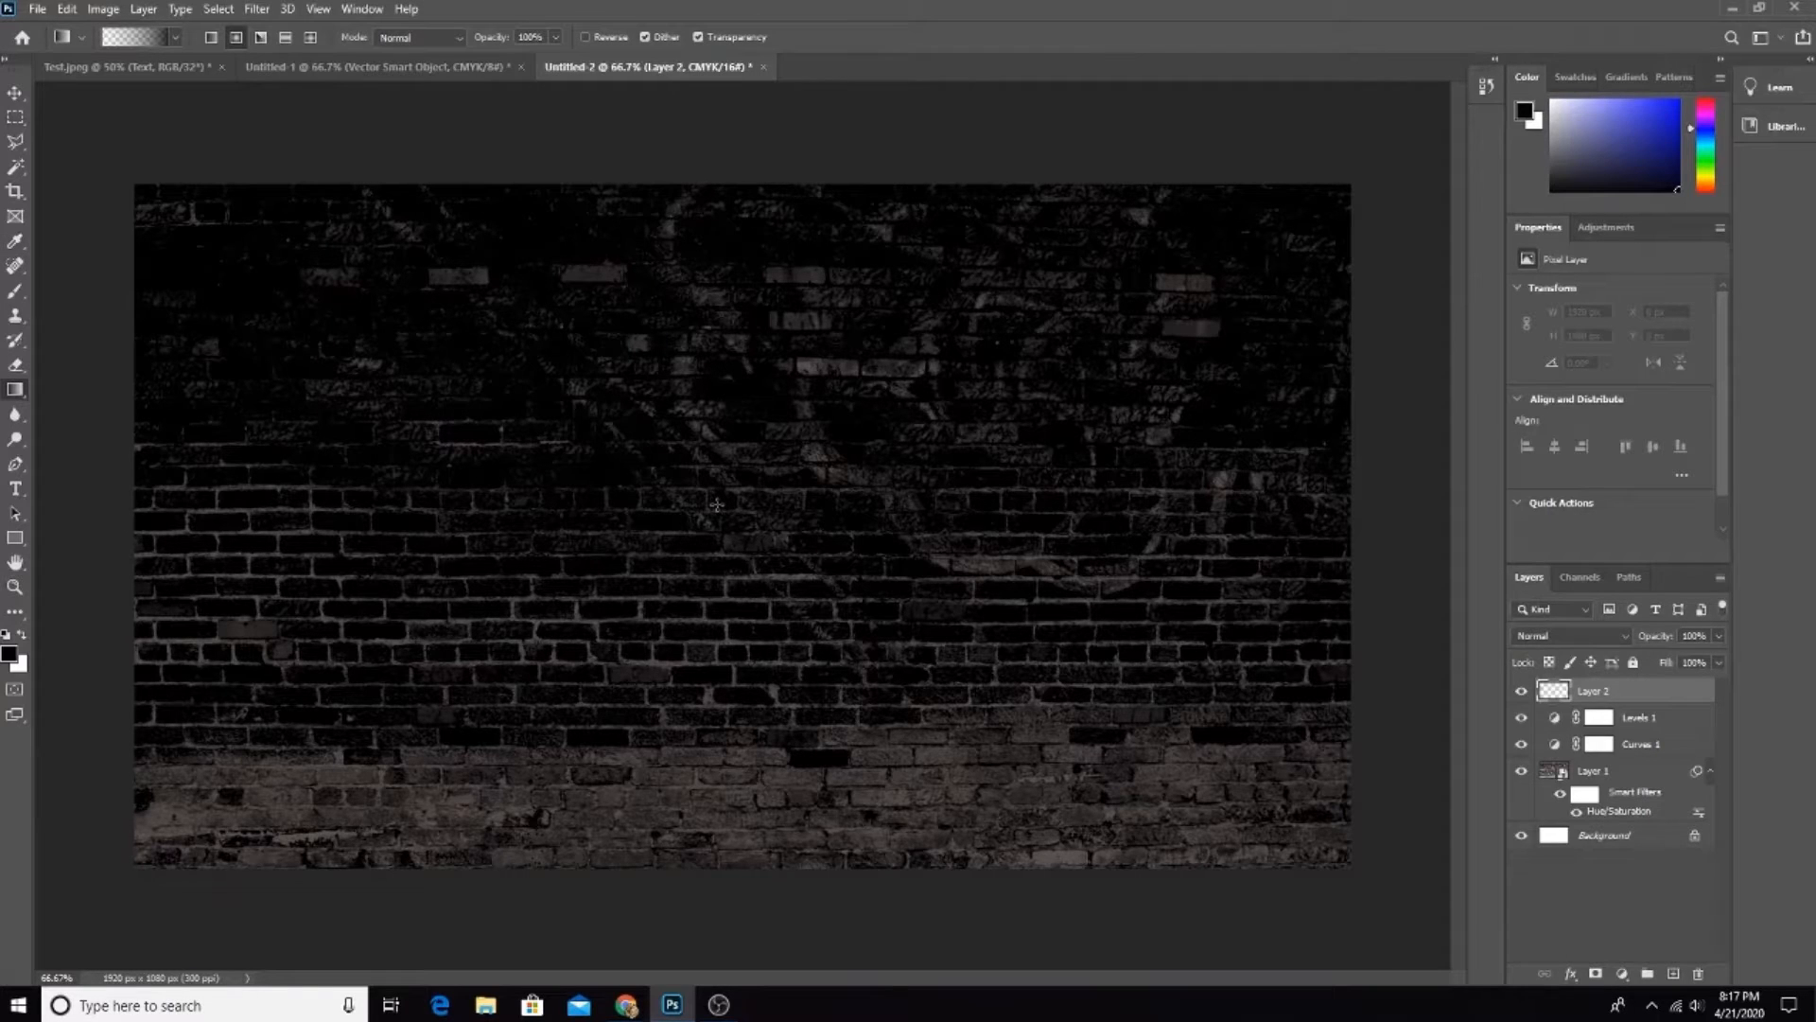
Step: Draw the radial gradient from the wall's centre to the canvas's side edge and set its layer's blend mode to Linear Burn
left_click_drag(717, 504, 1353, 520)
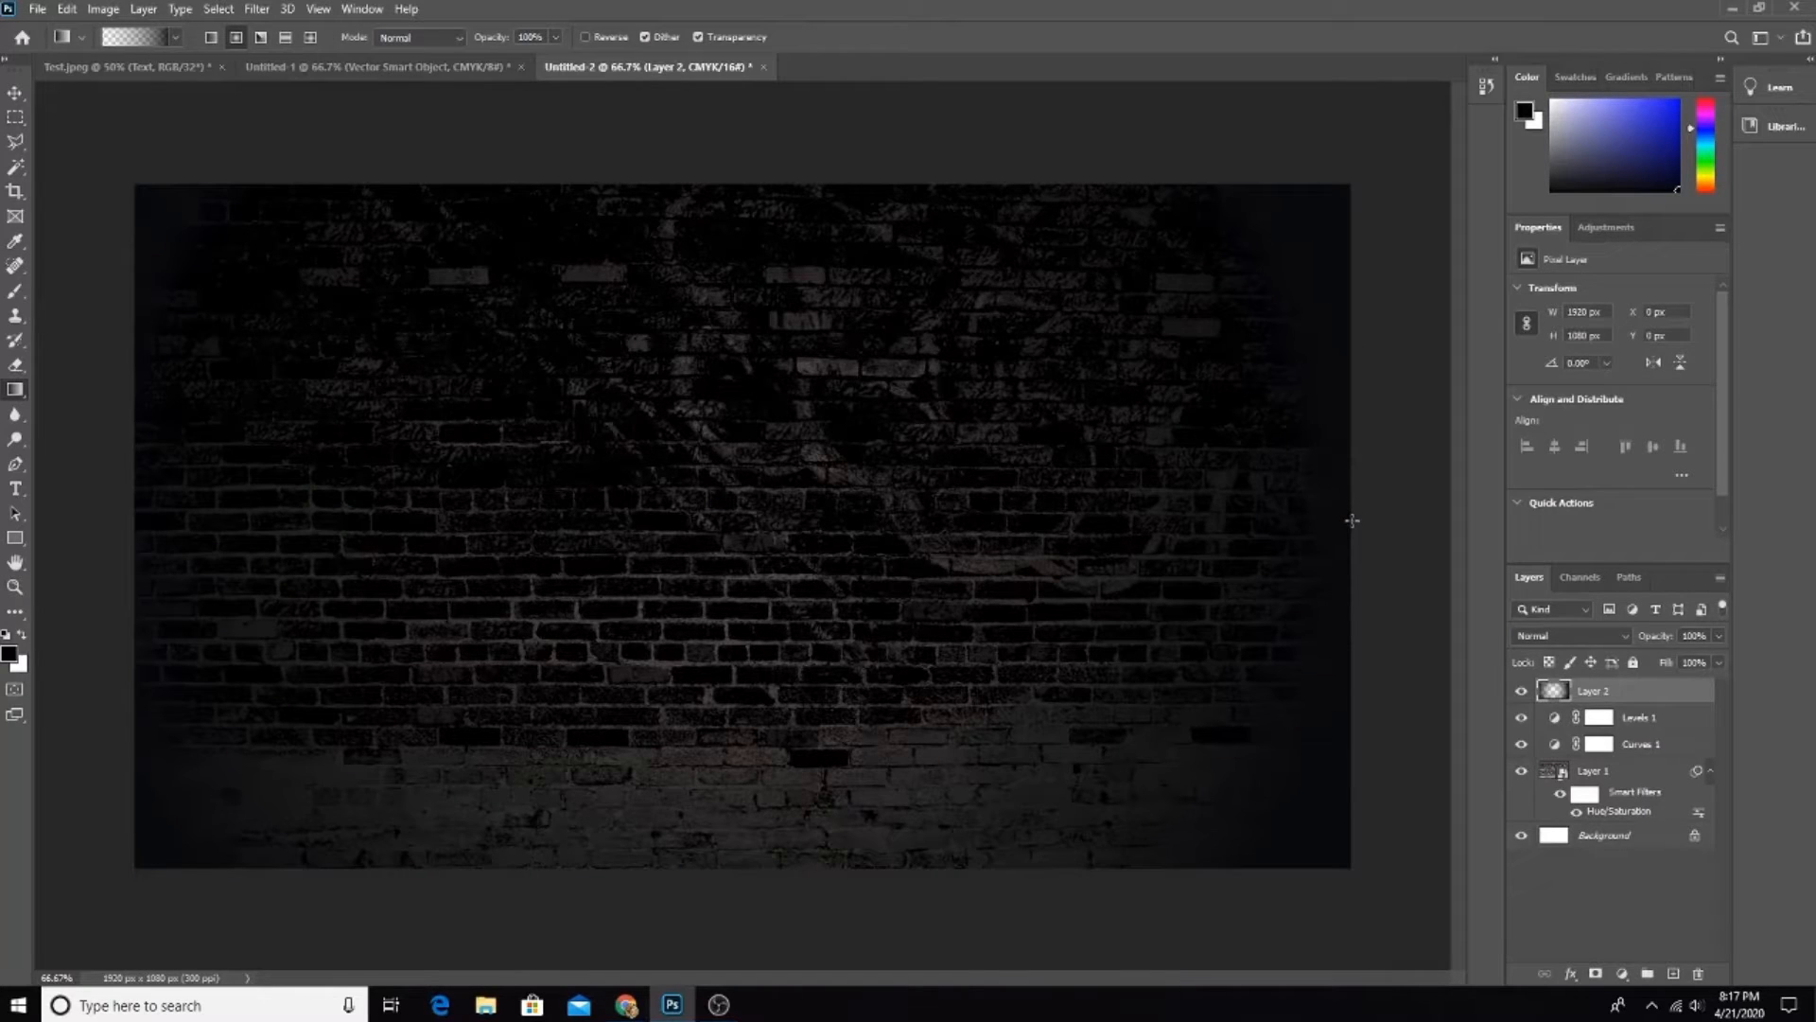
key("ctrl+z")
left_click_drag(731, 511, 1277, 504)
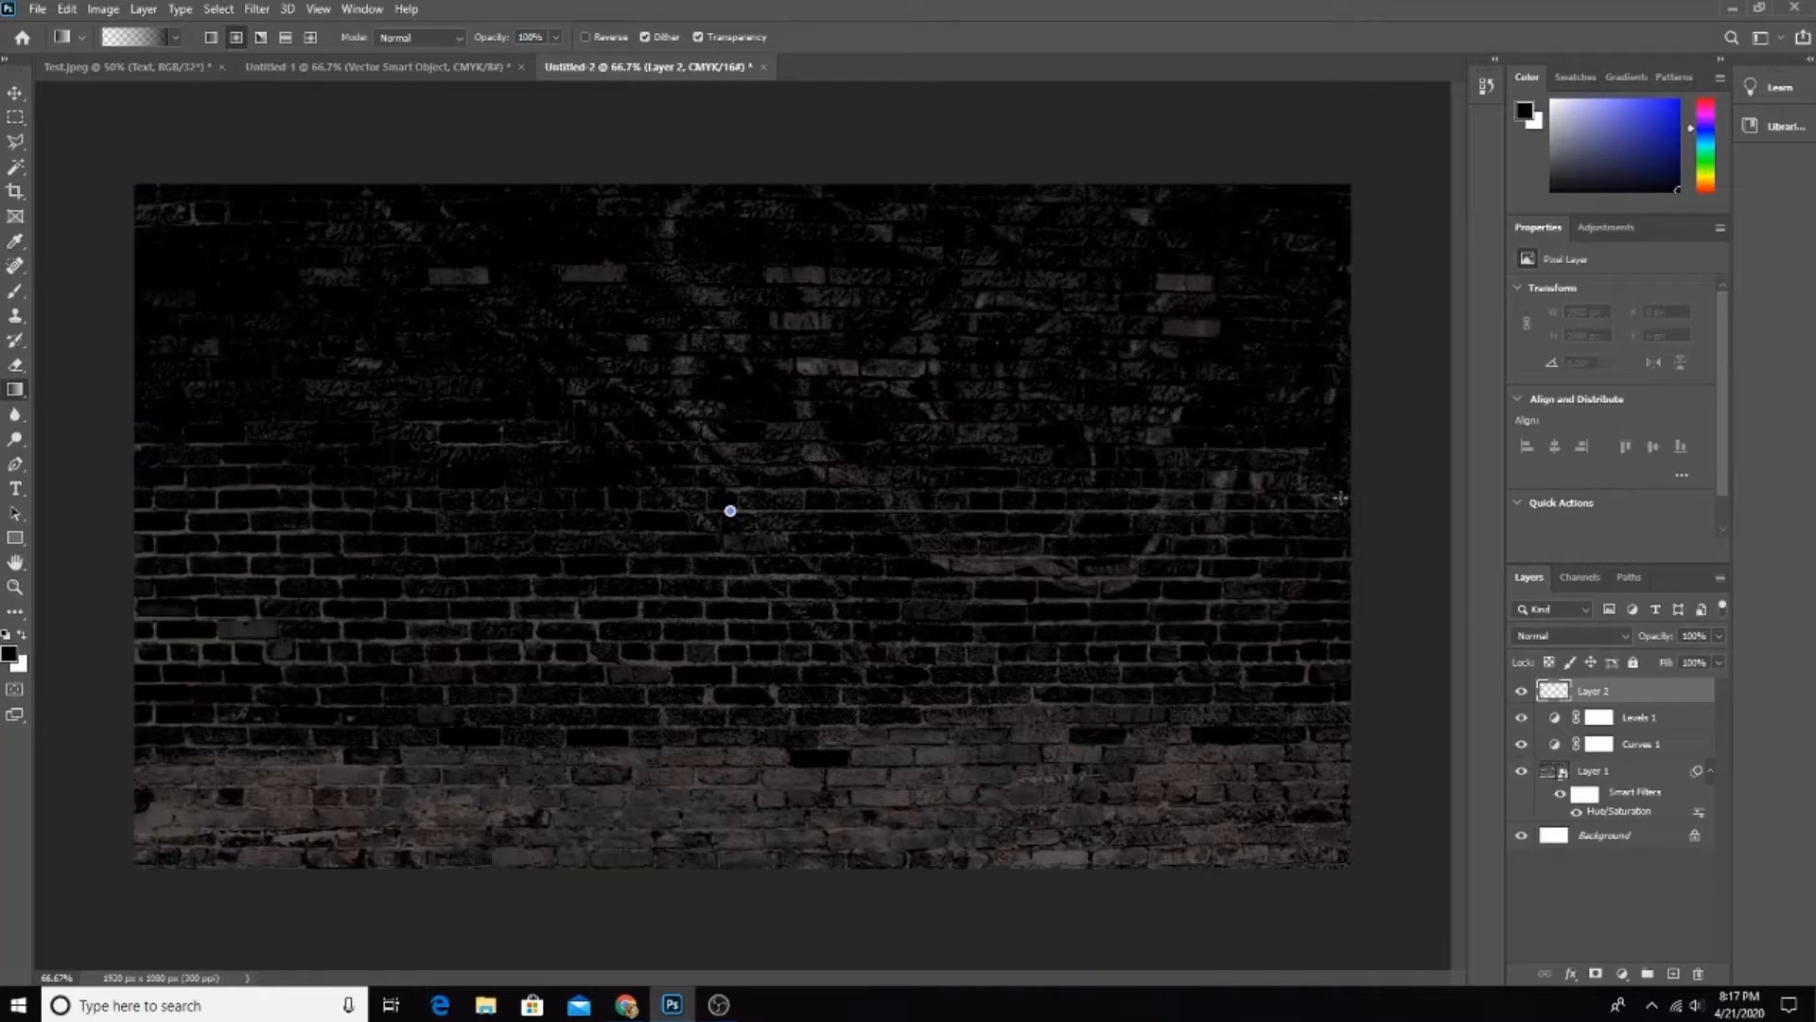
left_click_drag(1348, 497, 1347, 497)
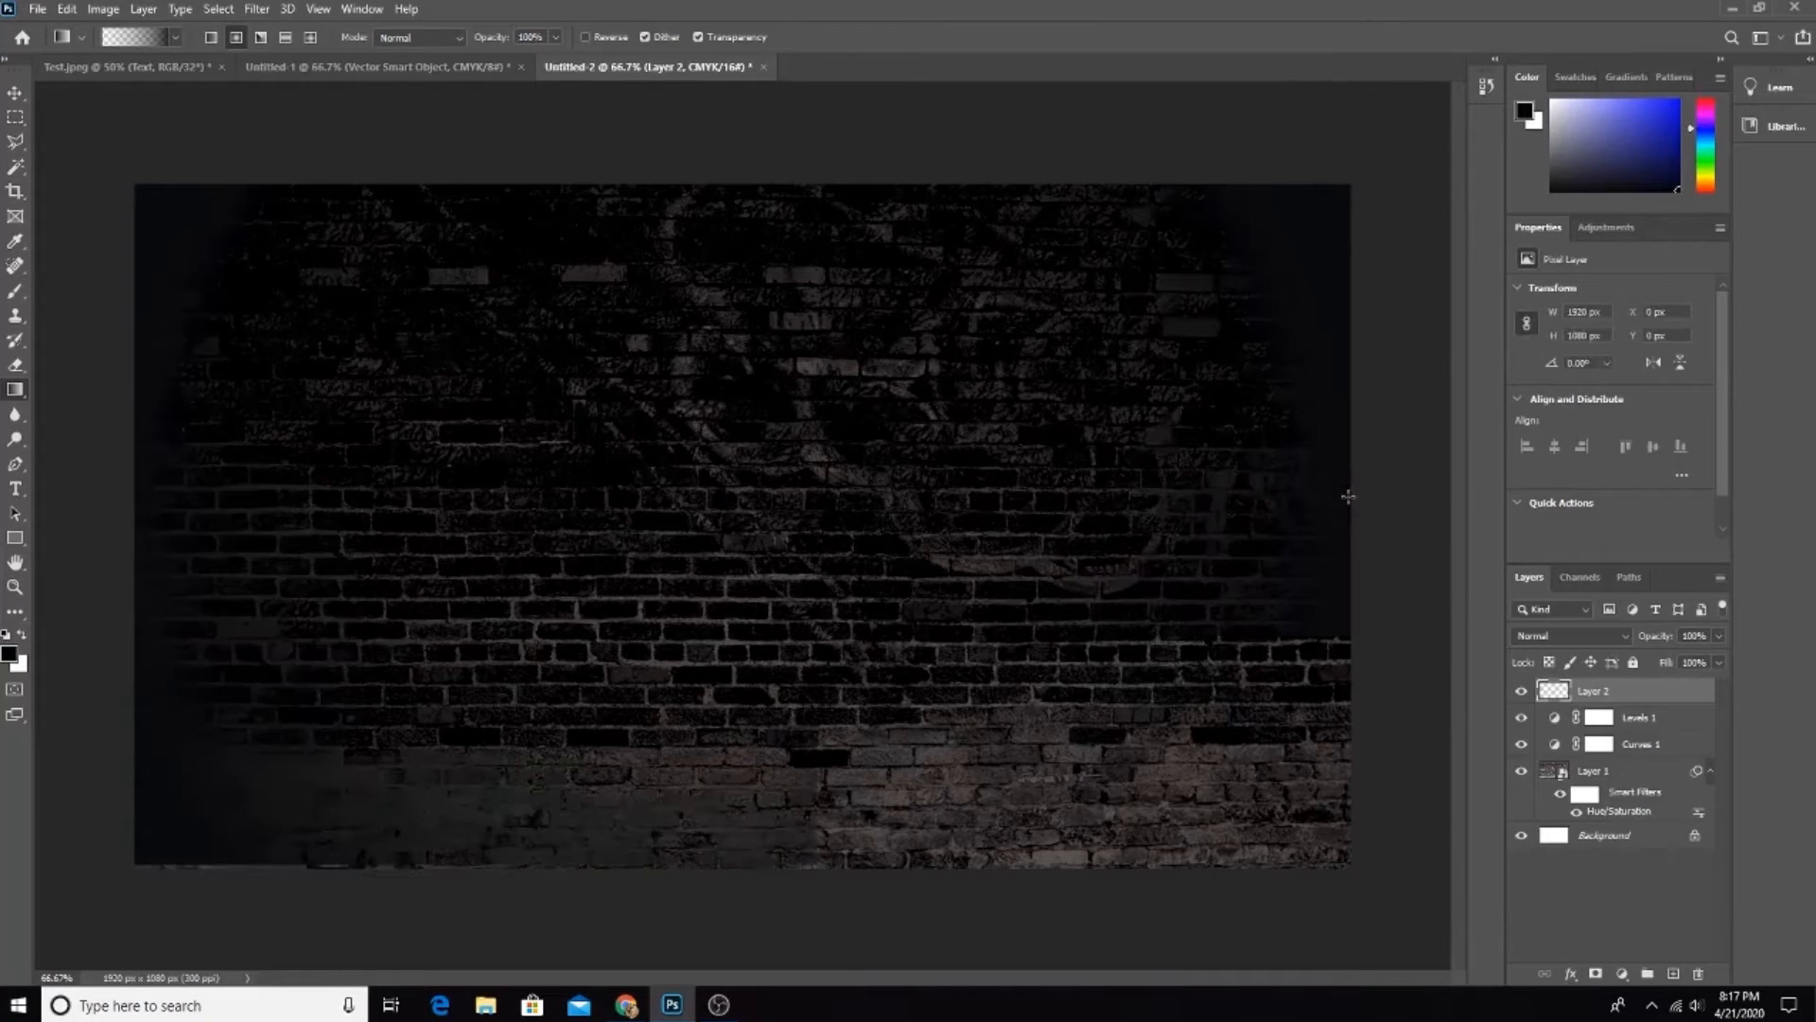
left_click(1606, 636)
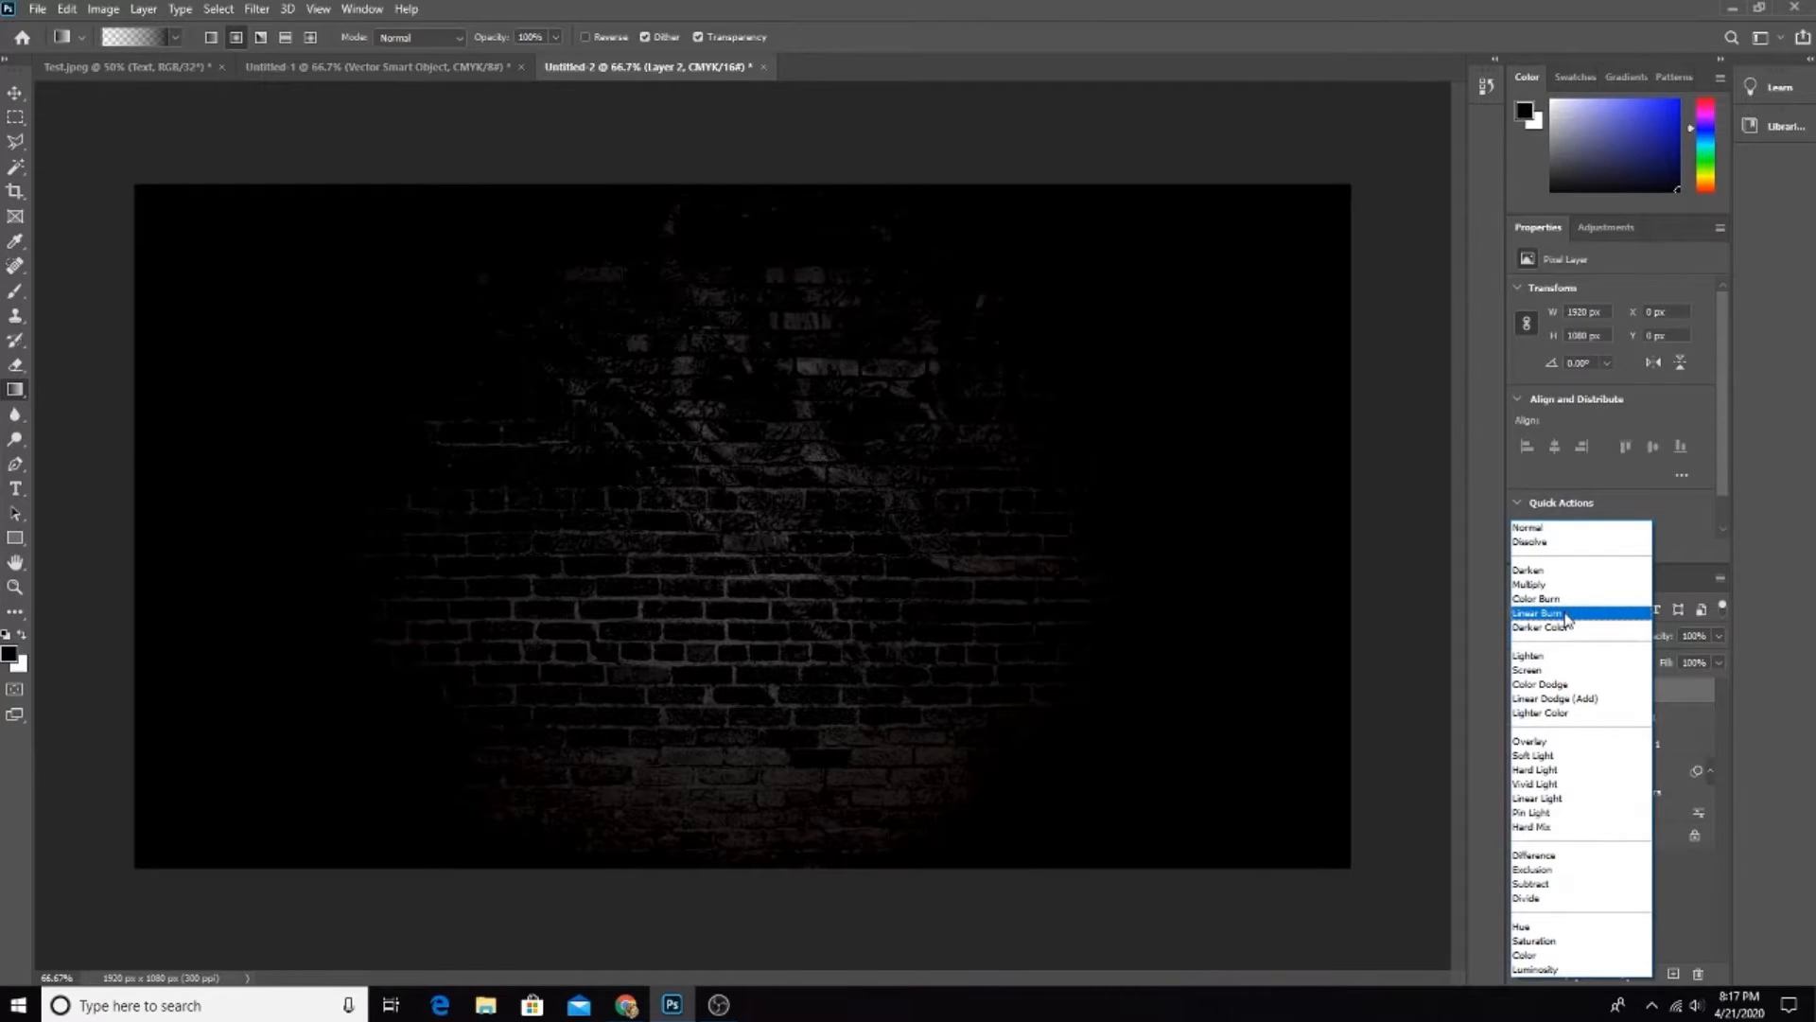
left_click(1567, 614)
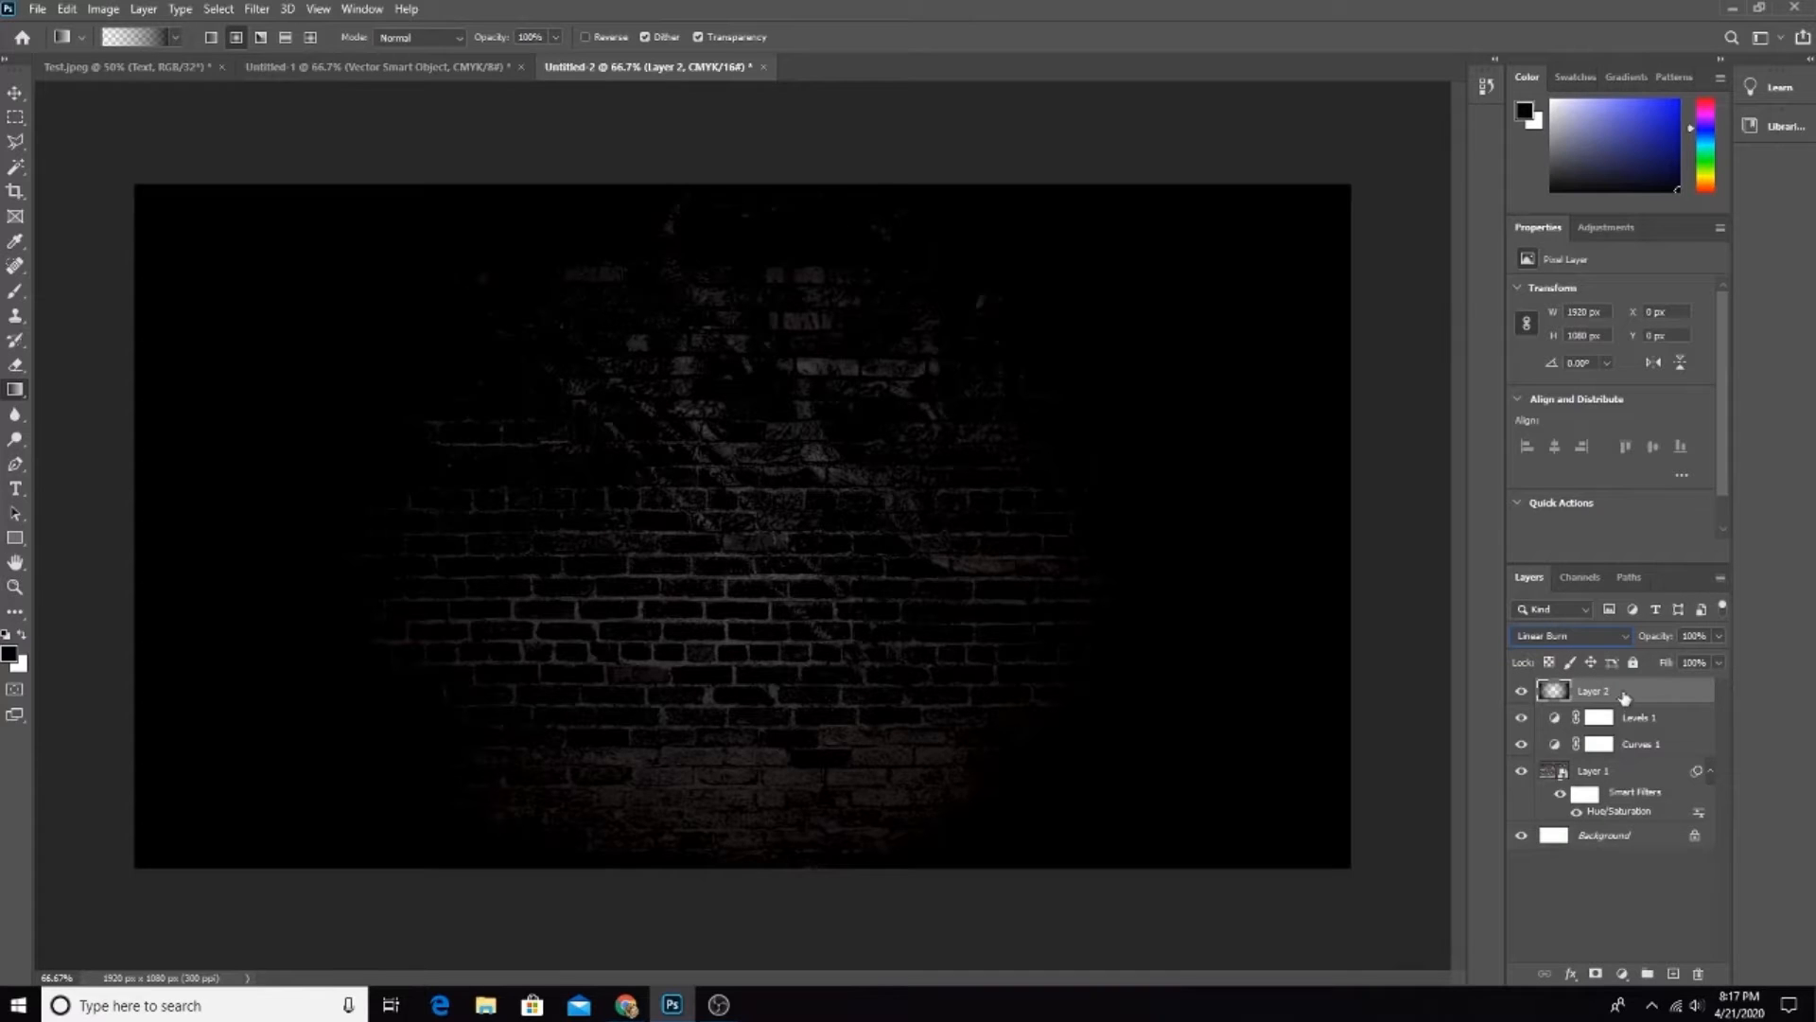
Step: Add a new layer directly below the vignette gradient layer and set the foreground color to very dark blue #070818
left_click(1673, 973)
left_click_drag(1633, 697, 1628, 737)
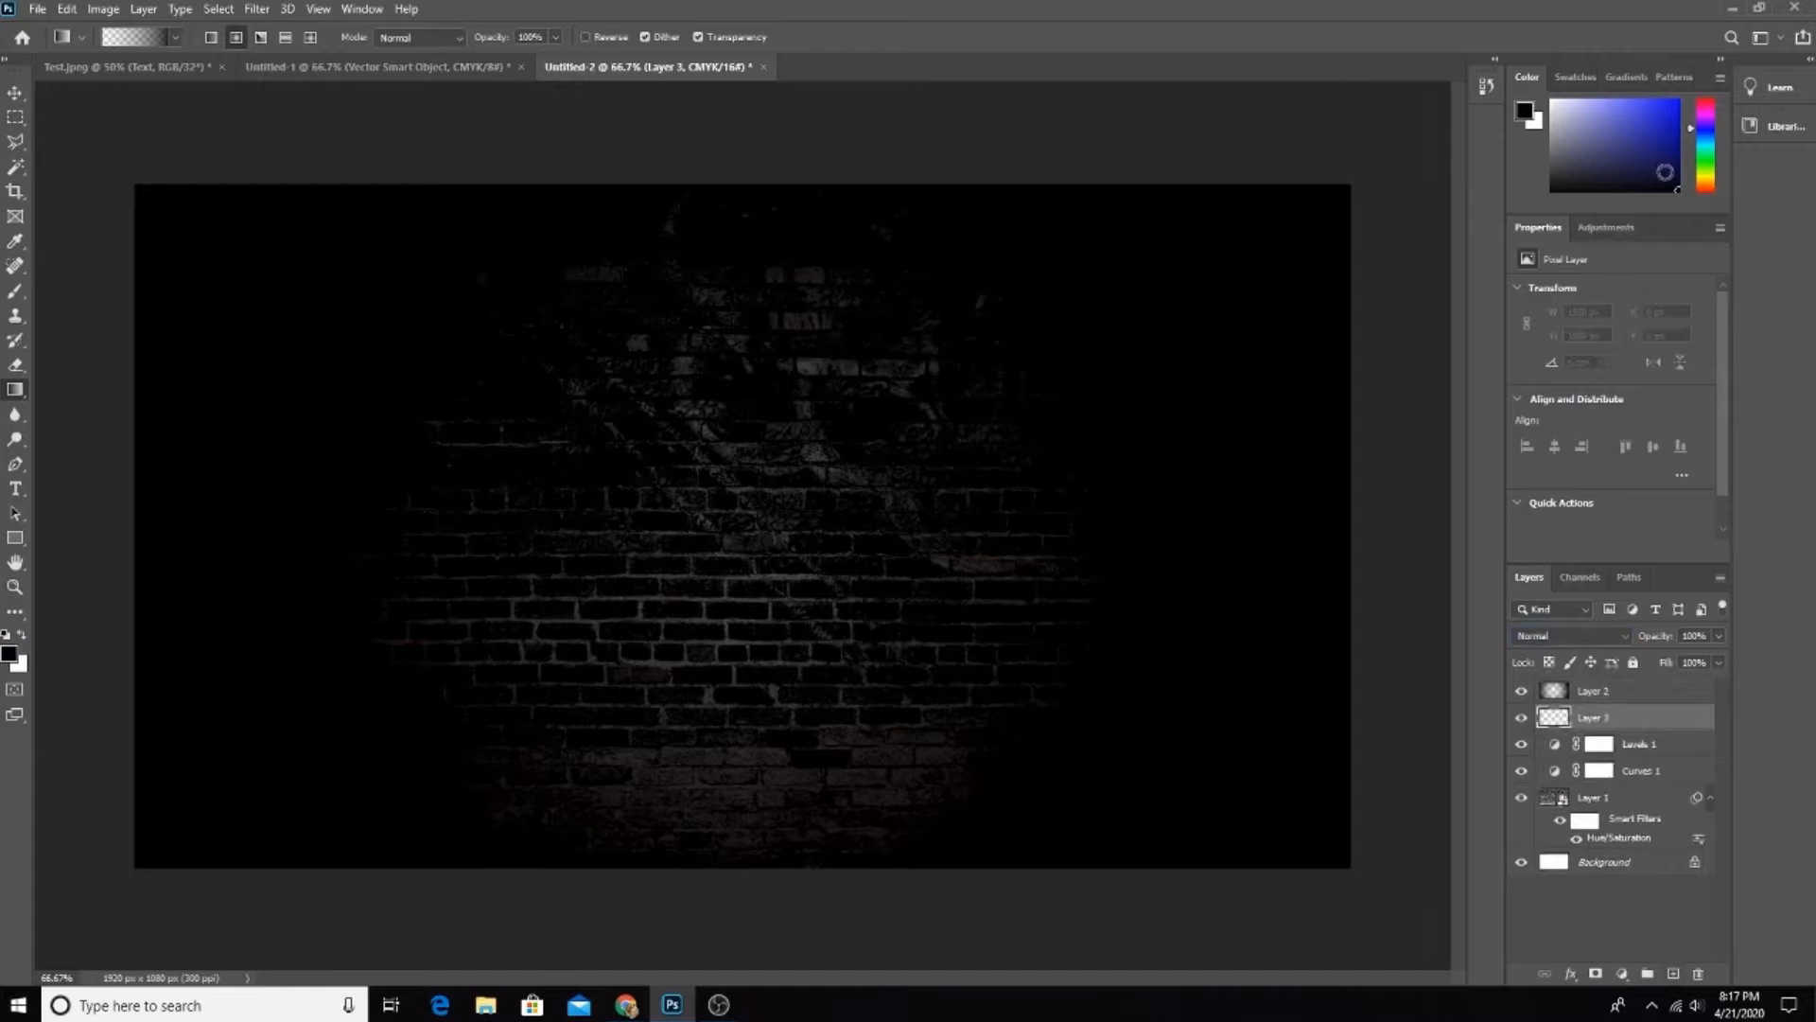
left_click(8, 656)
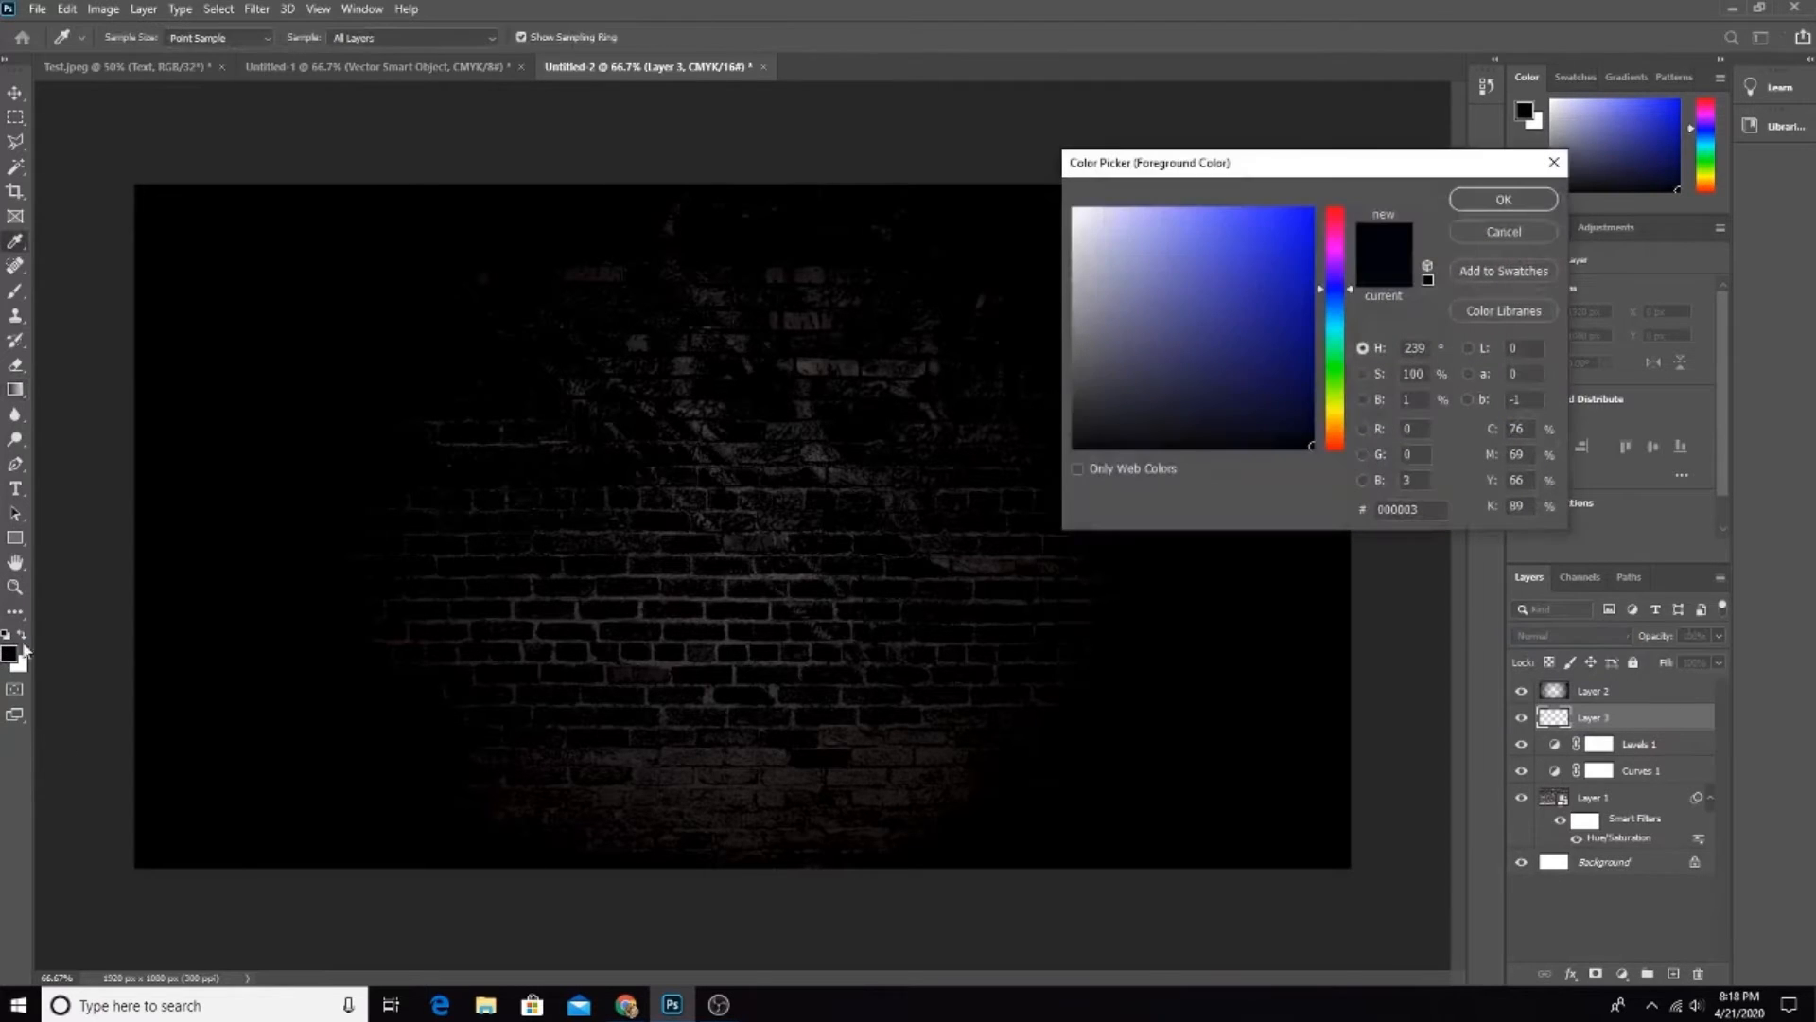
left_click(1311, 437)
left_click(1306, 431)
left_click_drag(1305, 431, 1238, 426)
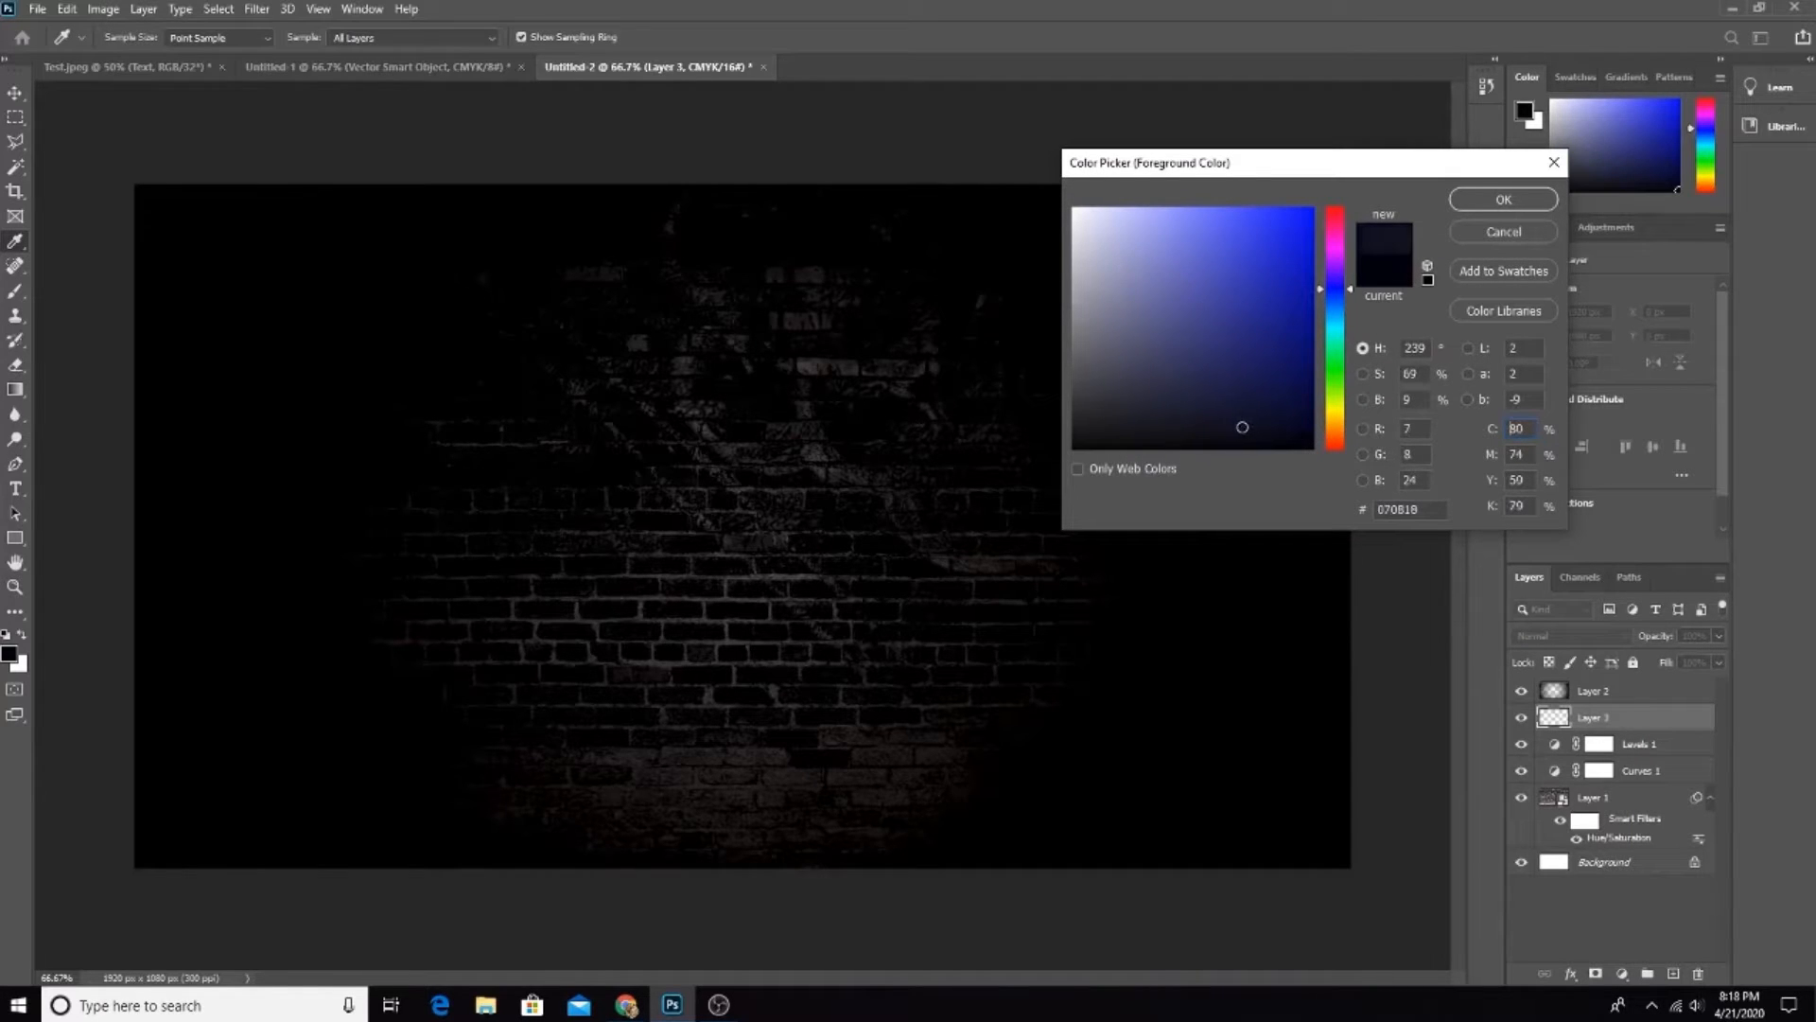
left_click(1504, 199)
Step: Fill the new layer with the foreground color using the Paint Bucket and check it with the vignette layer hidden and shown
key("g")
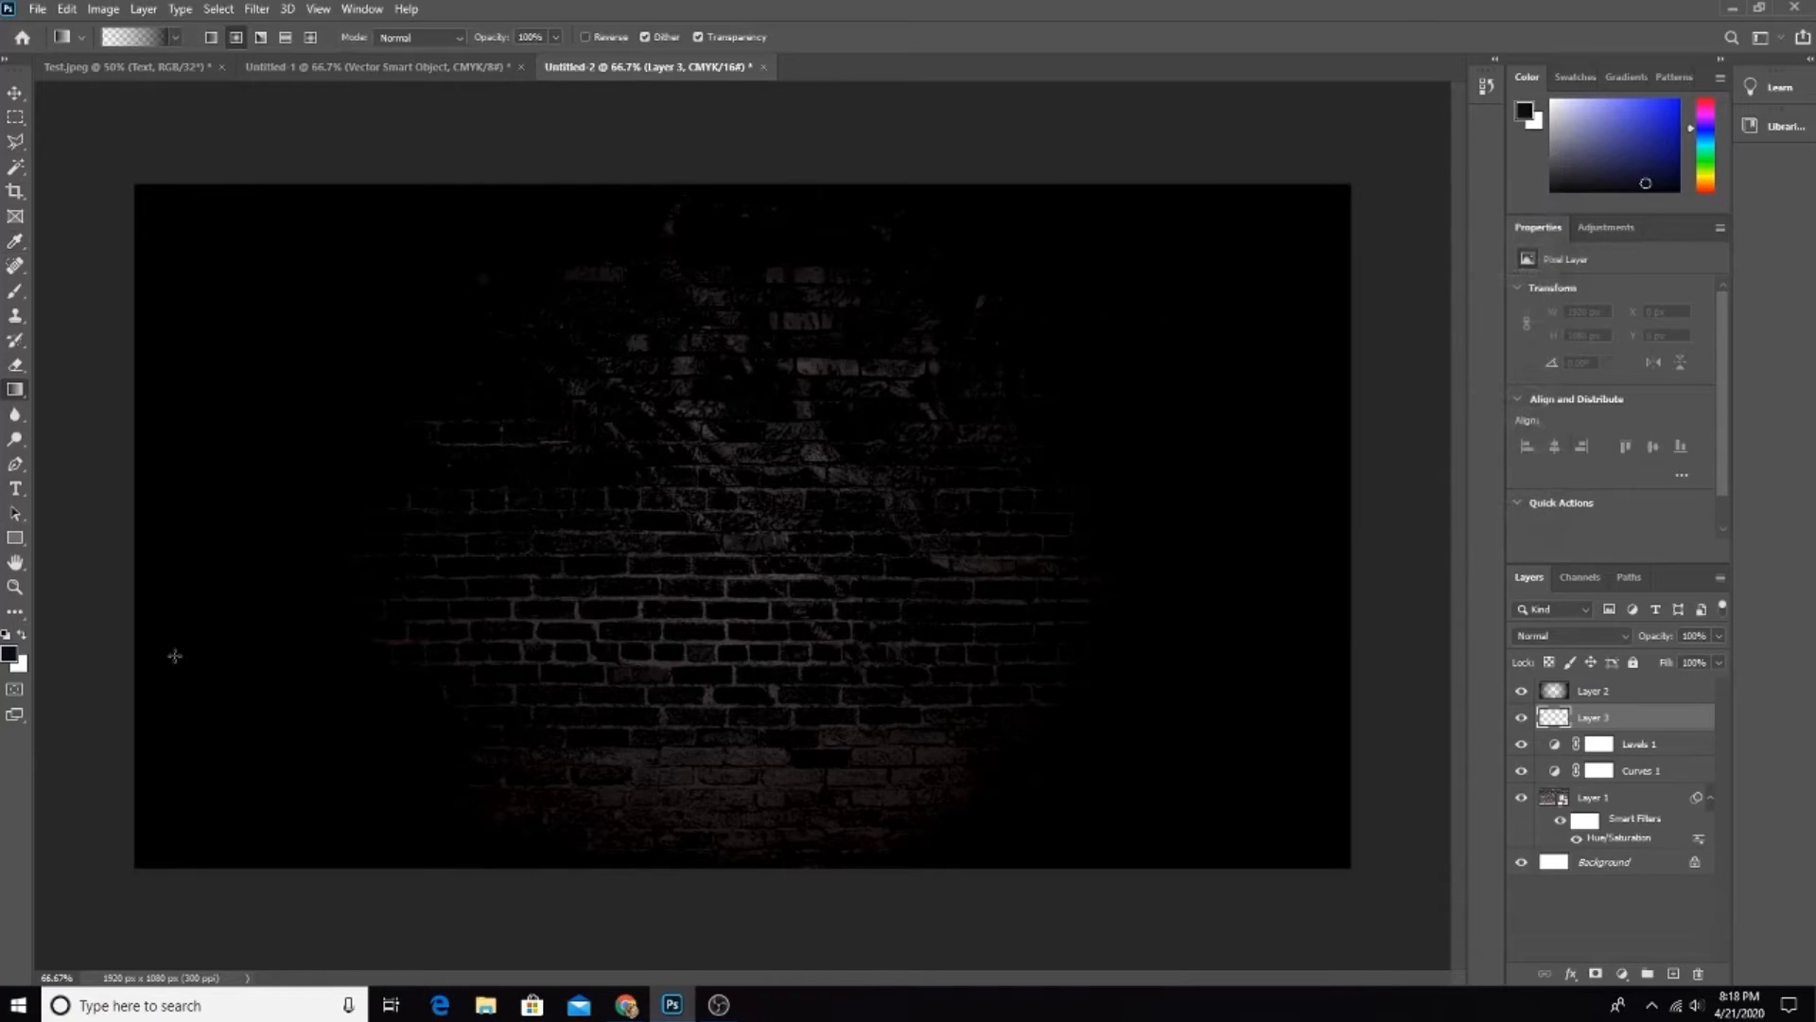
right_click(20, 388)
left_click(95, 401)
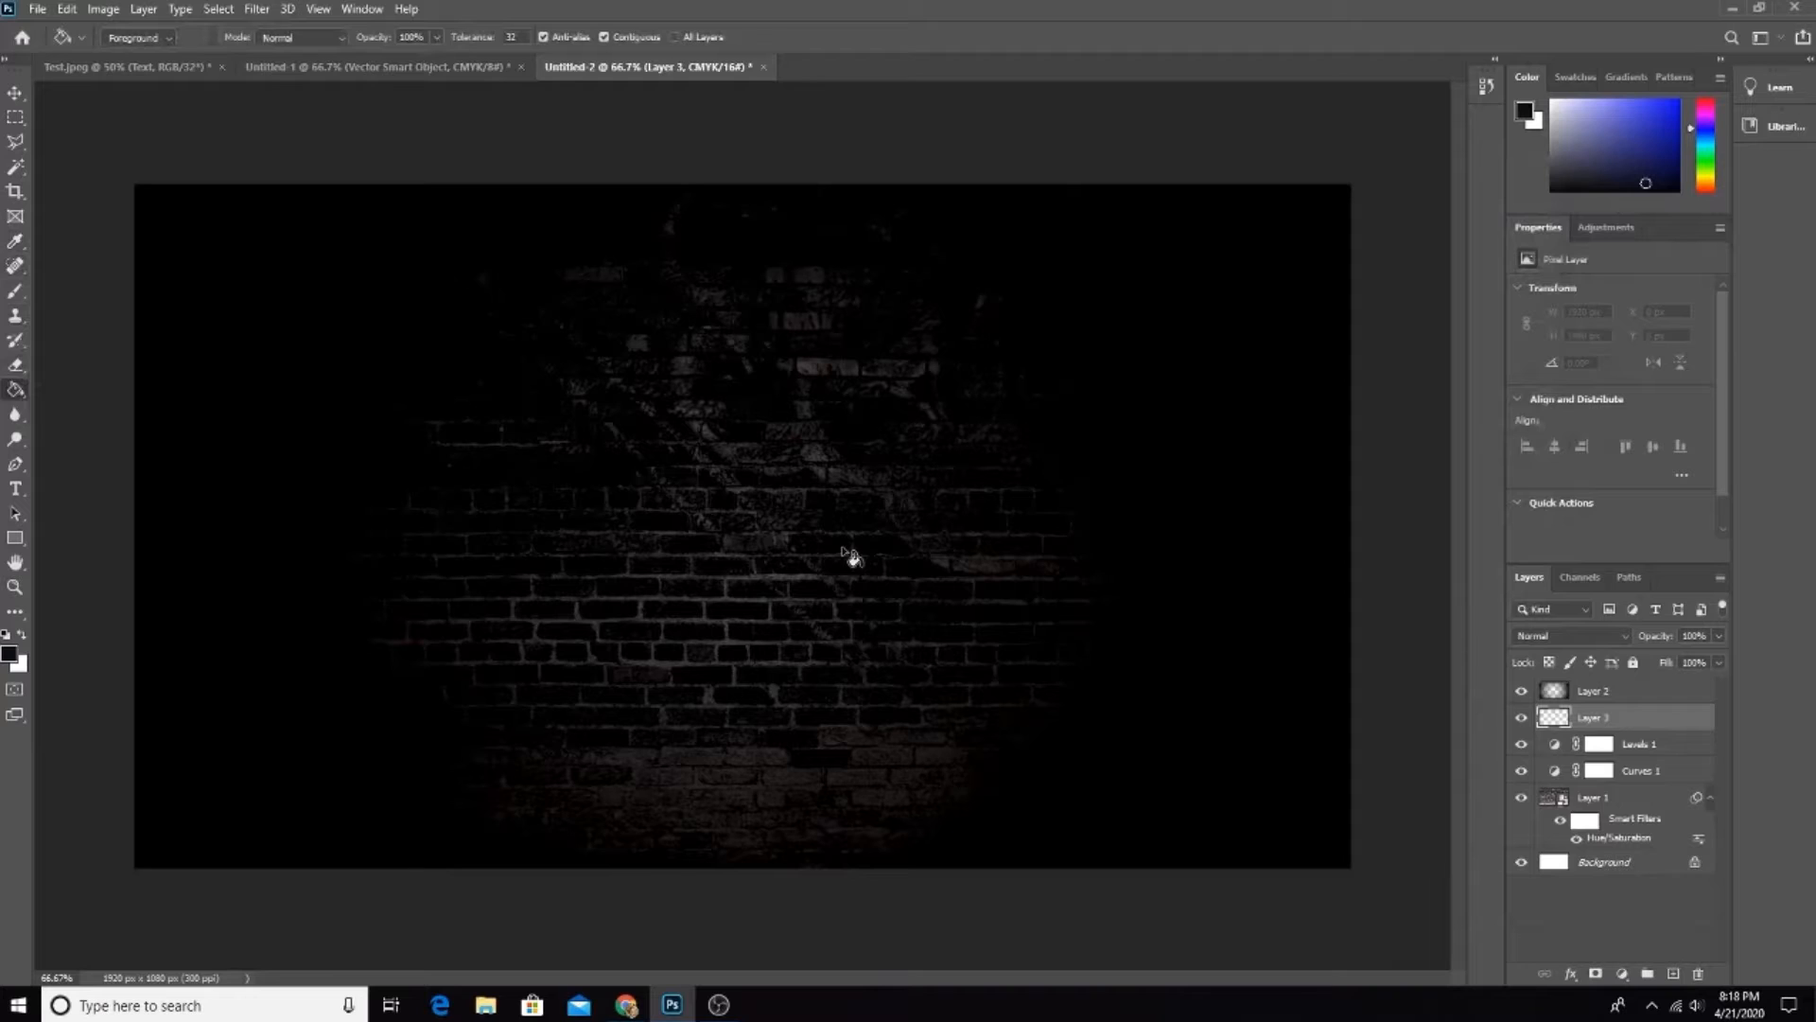
right_click(17, 391)
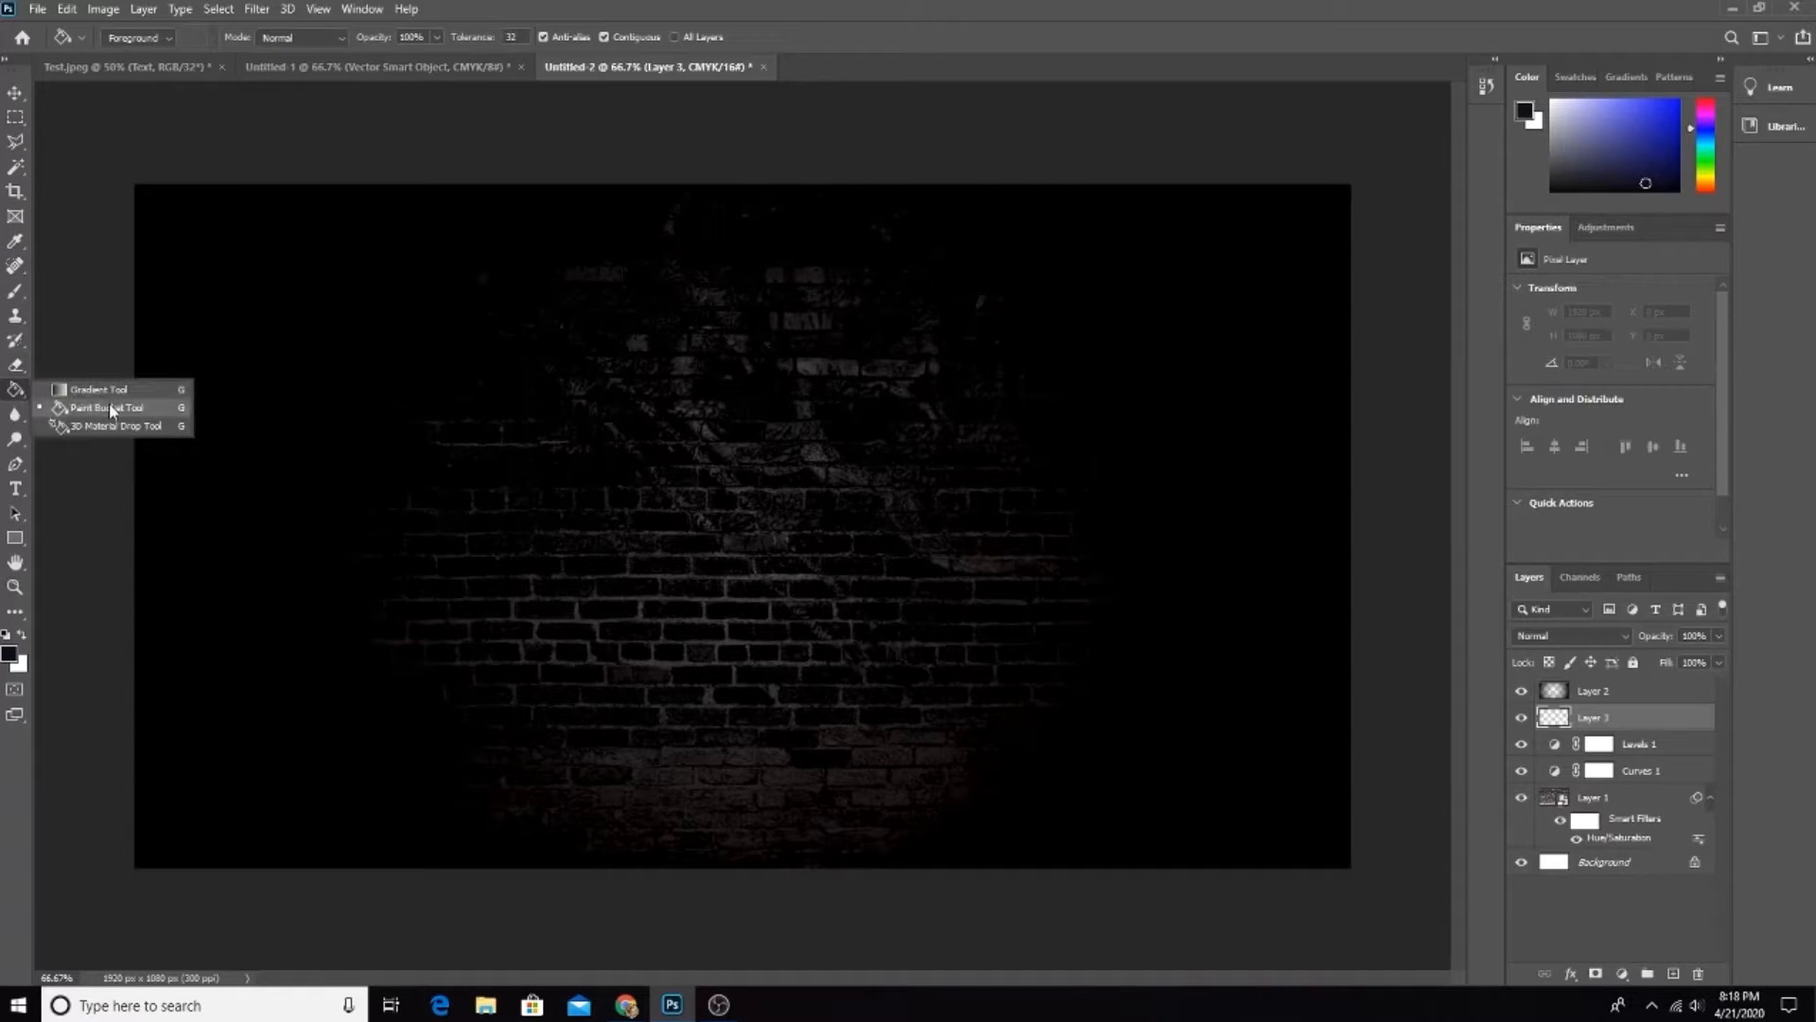
left_click(73, 391)
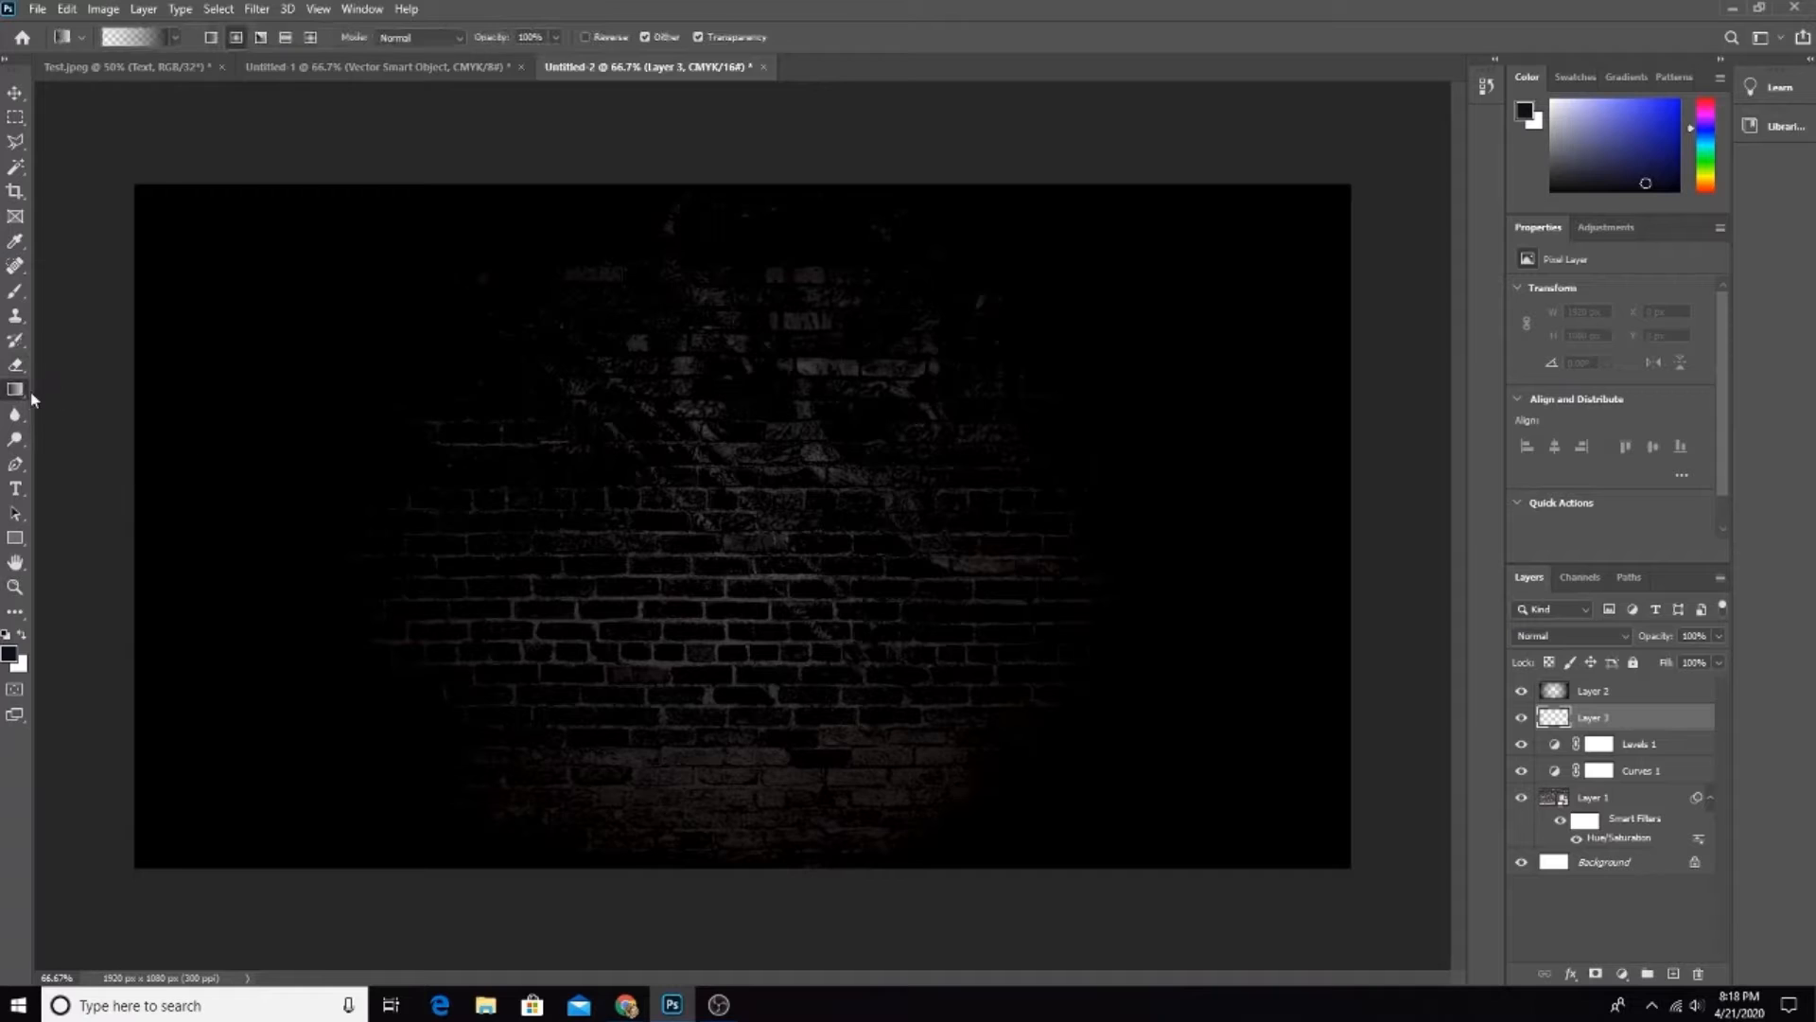
right_click(23, 395)
left_click(81, 407)
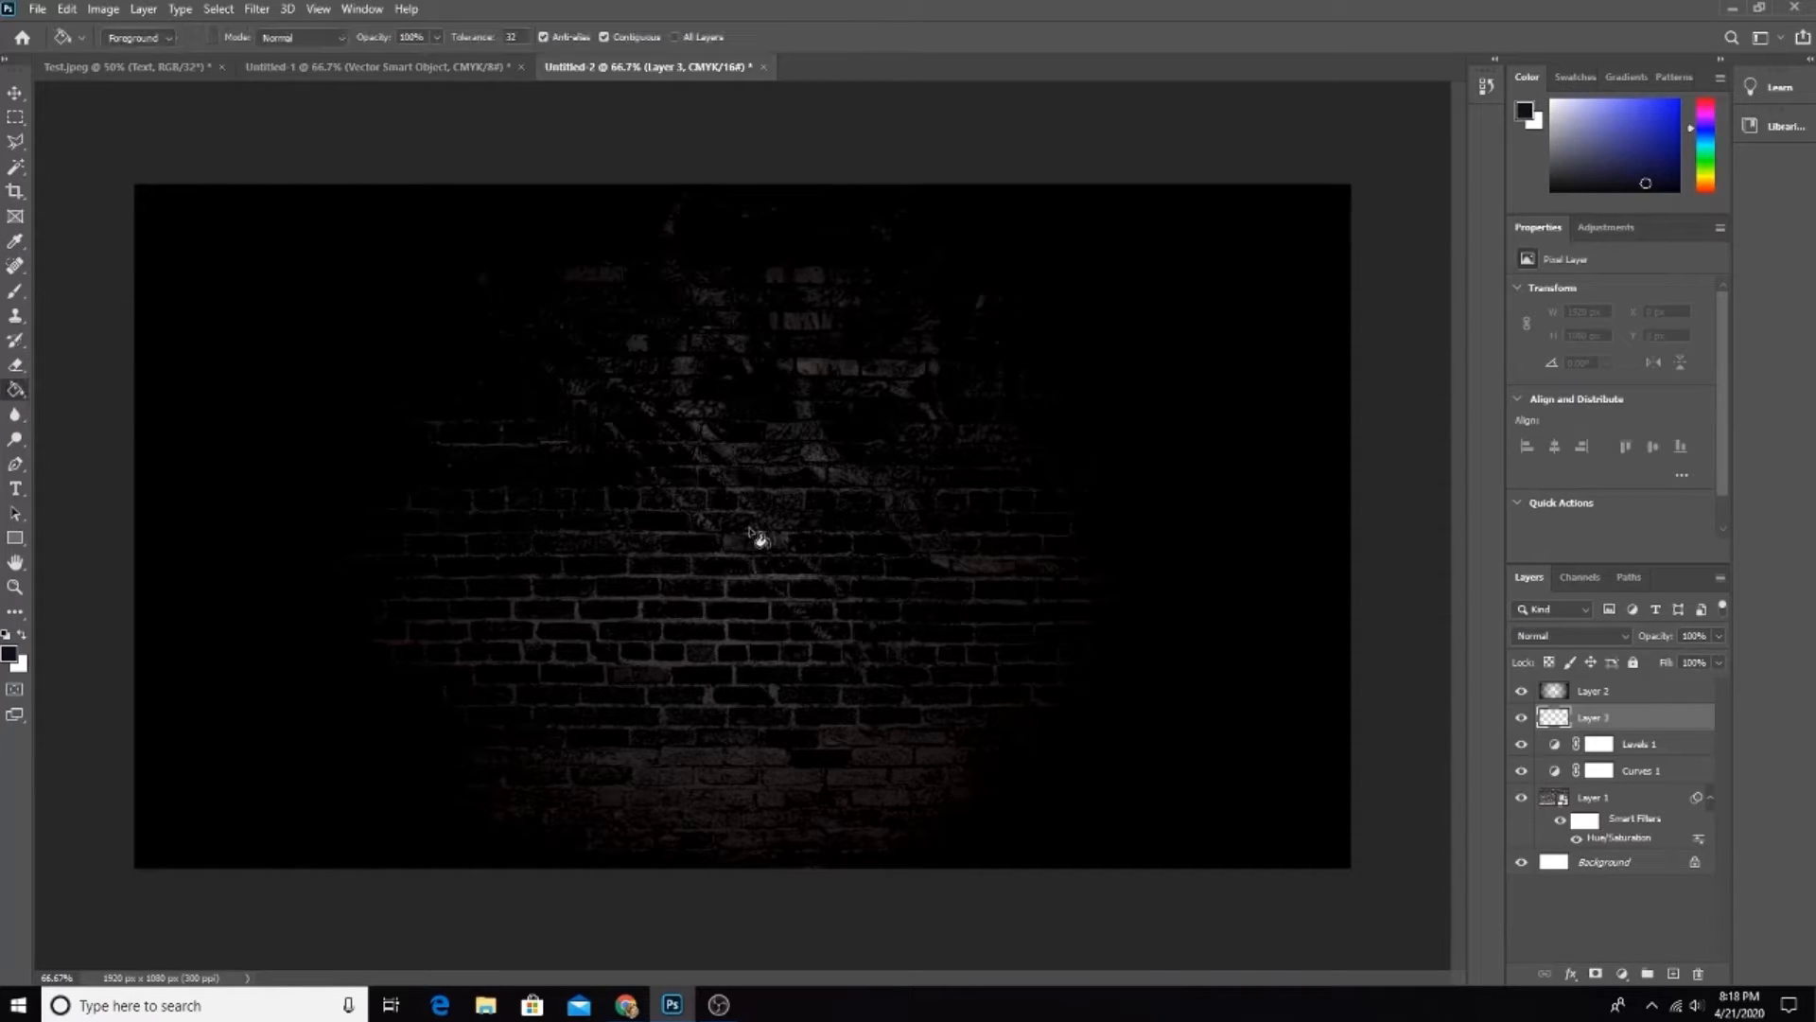
left_click(770, 545)
left_click(1520, 692)
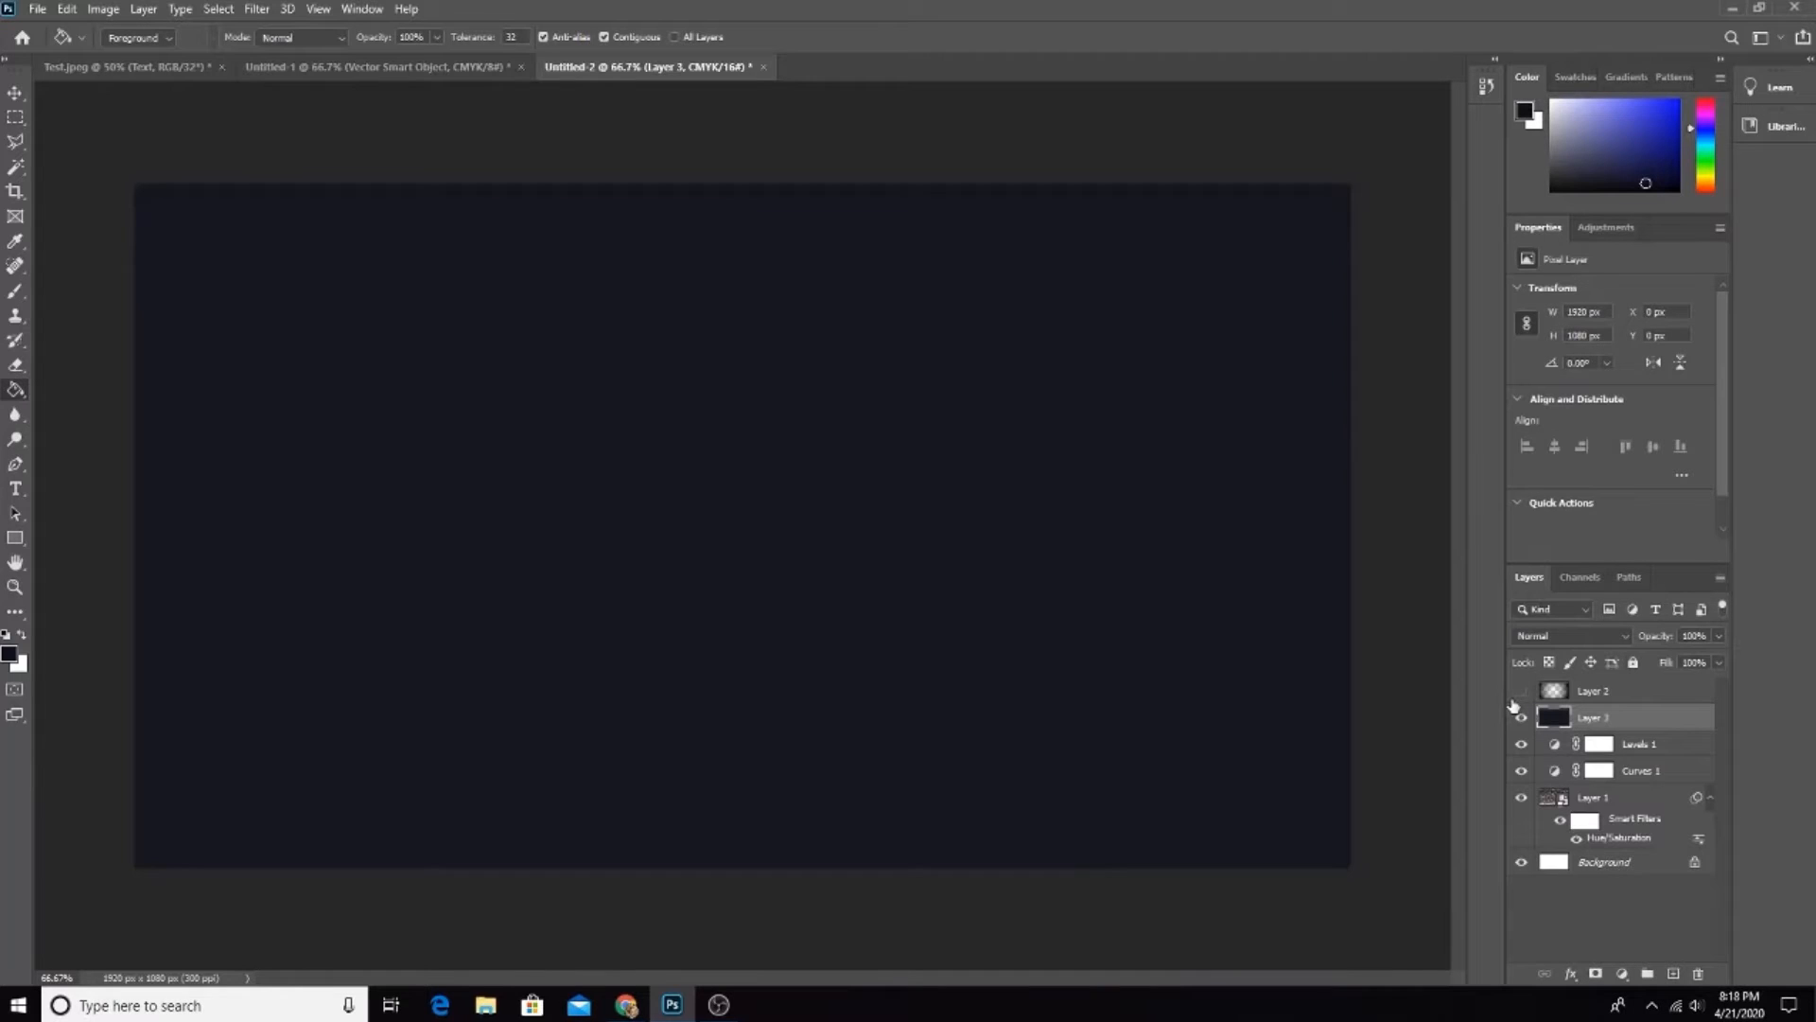
left_click(1514, 699)
Step: Undo the dark blue fill and place the empty layer back below the vignette gradient layer
key("ctrl+z")
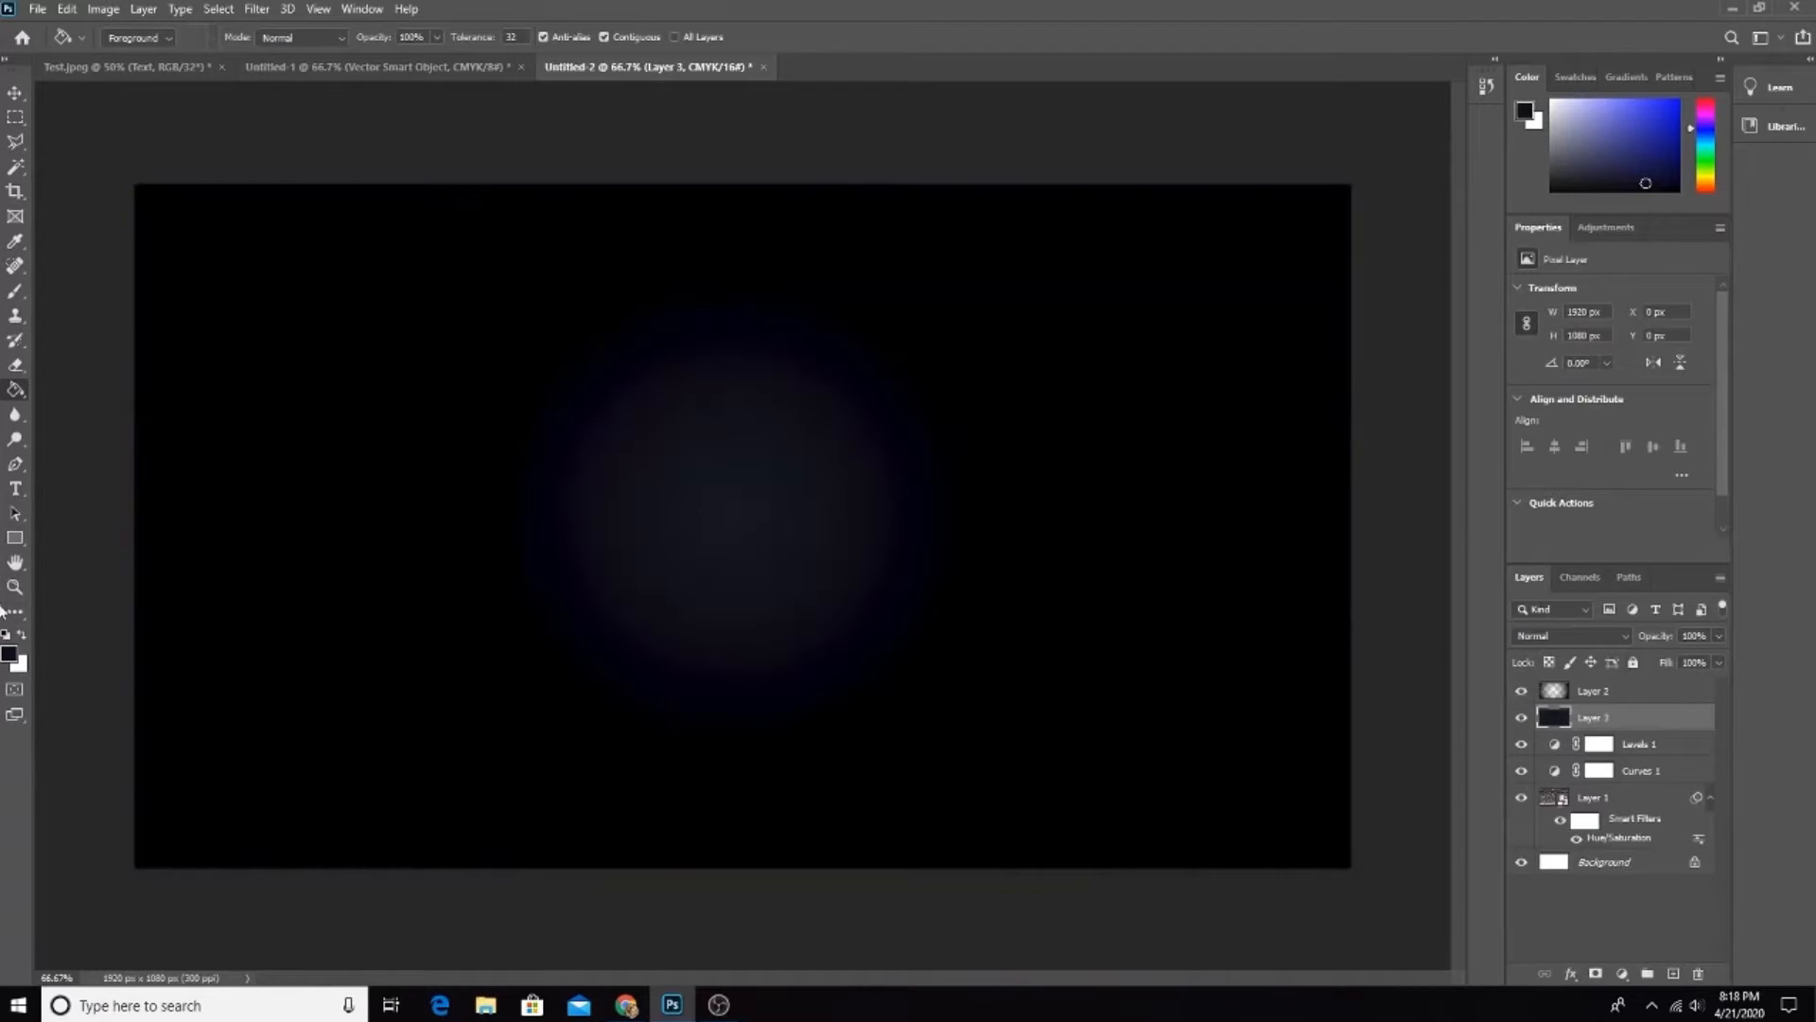
left_click(1520, 690)
key("ctrl+z")
key("ctrl+z")
key("ctrl+z")
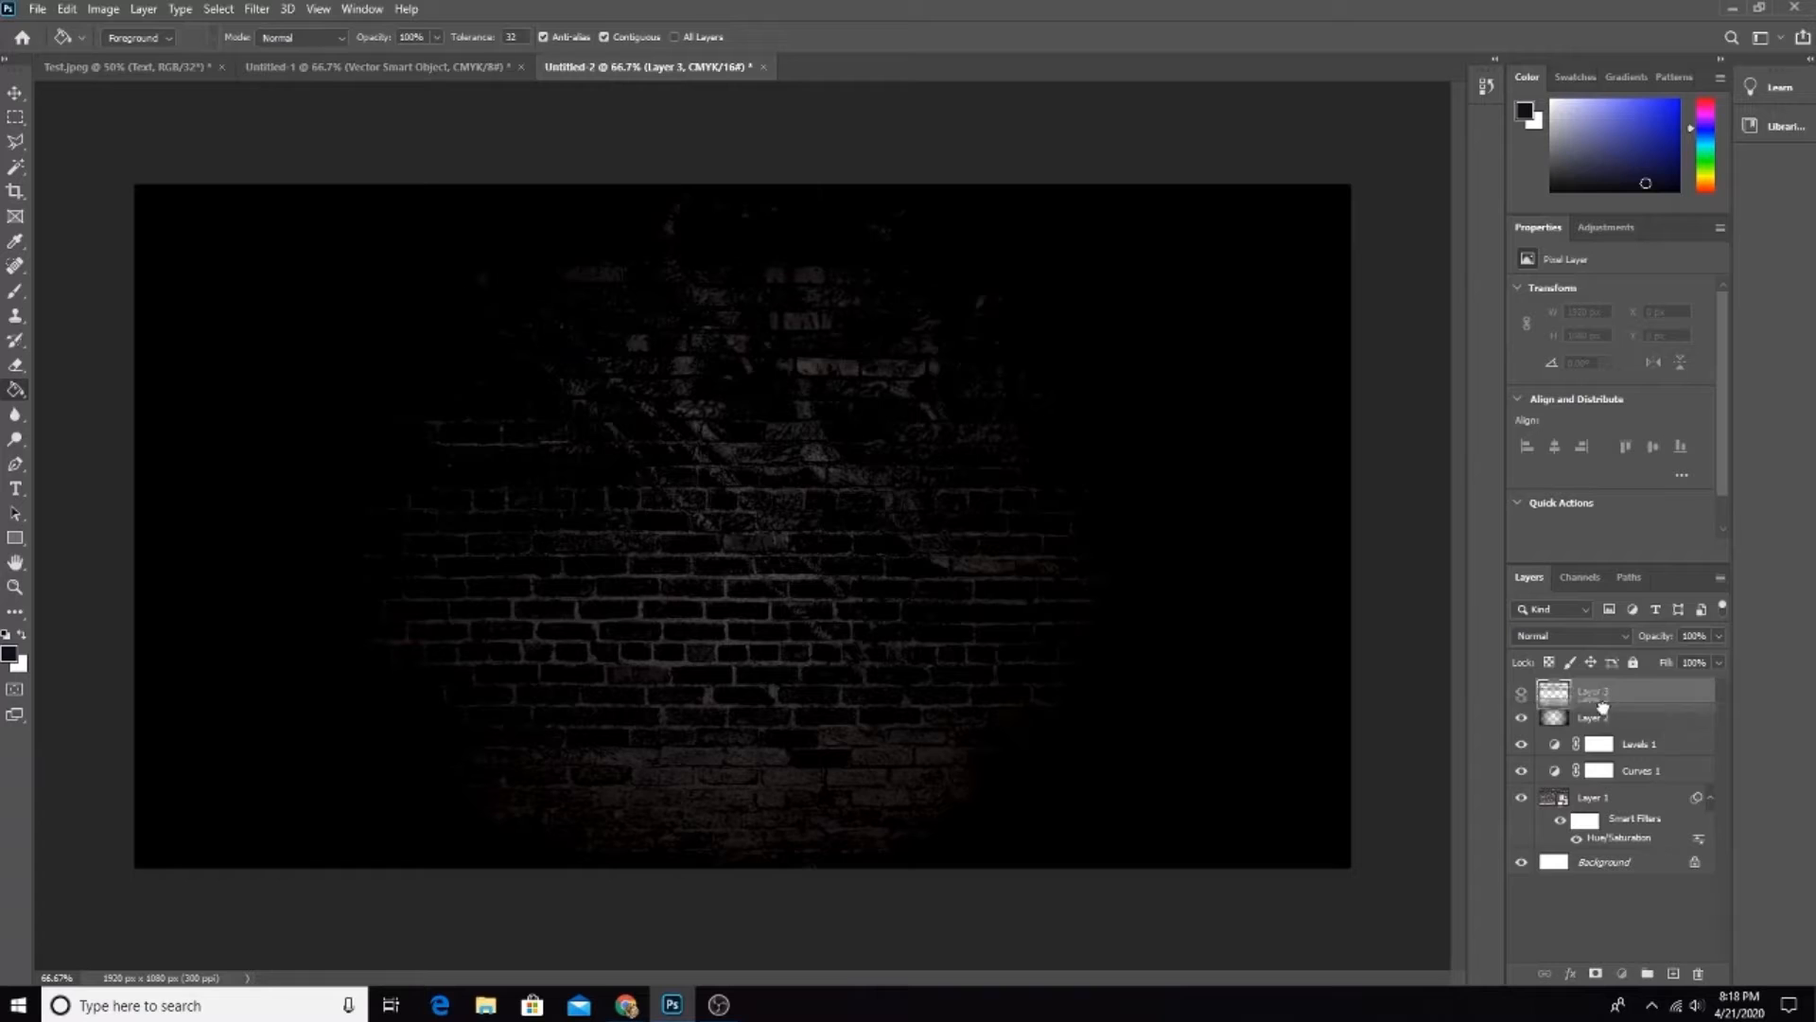
key("ctrl+bracketleft")
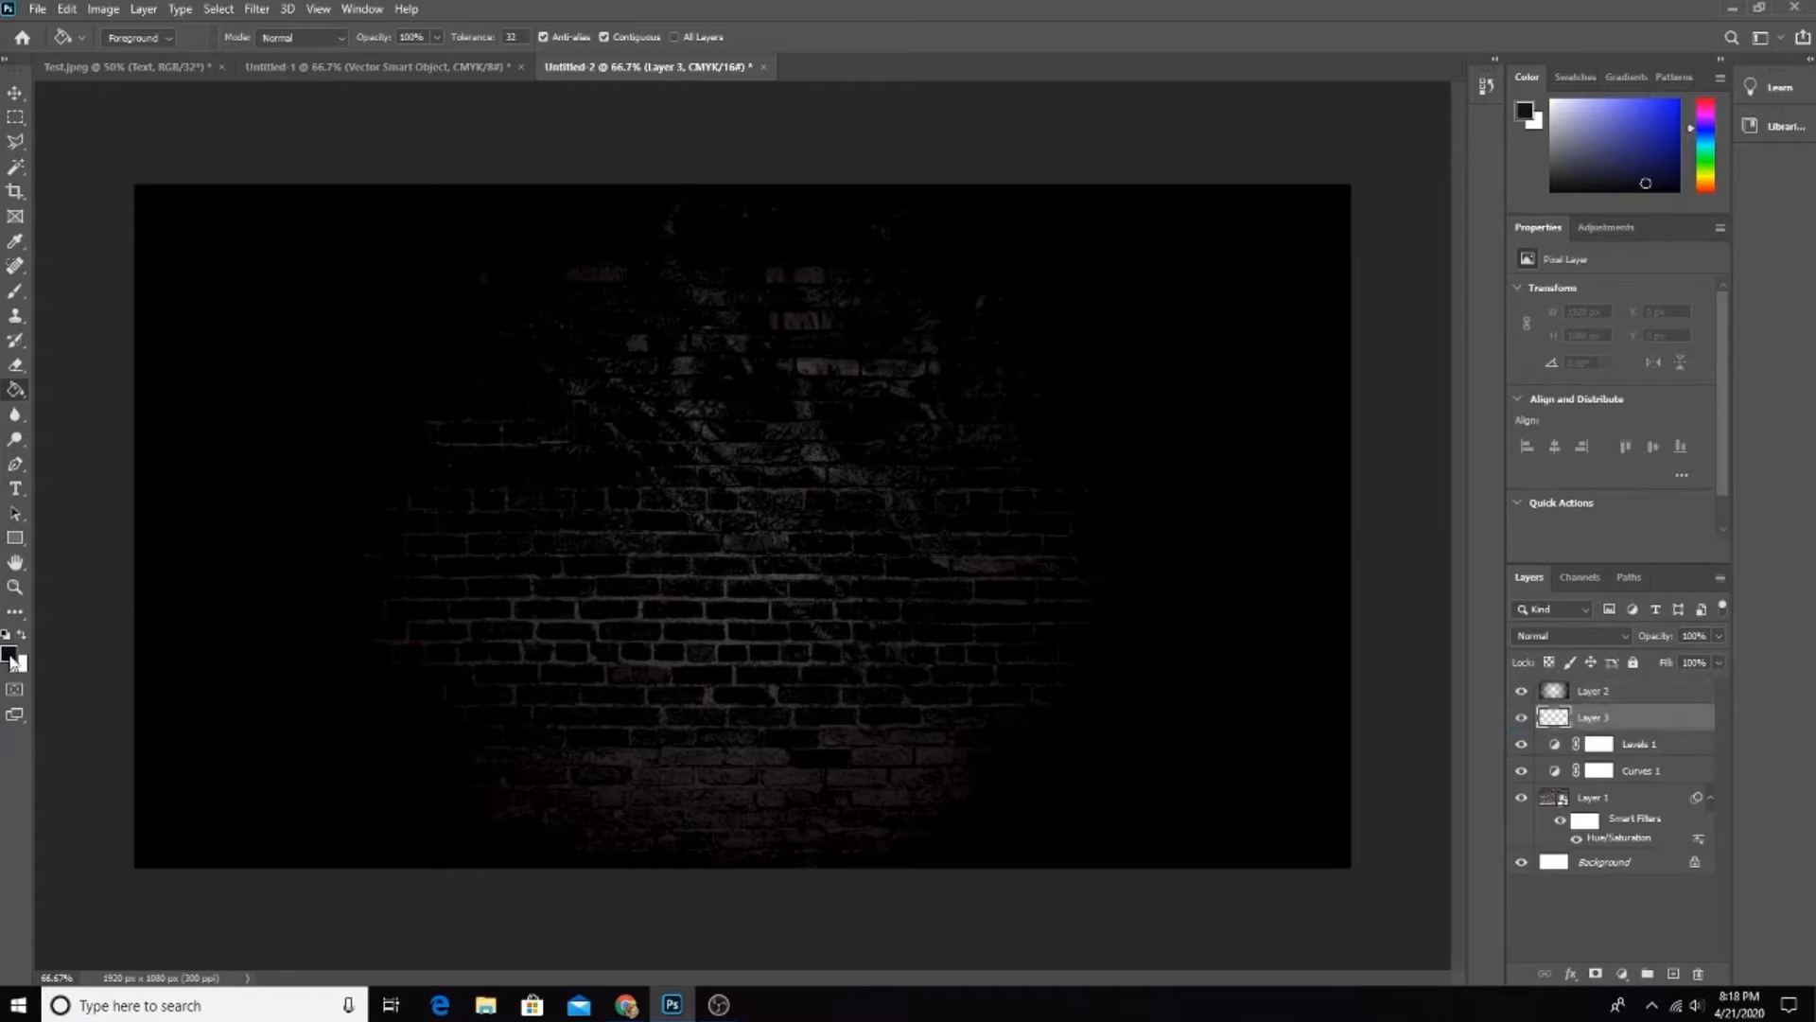
Step: Fill the empty layer below the vignette with dark blue #02032c and set its blend mode to Linear Dodge (Add)
left_click(10, 654)
left_click_drag(1281, 419, 1302, 408)
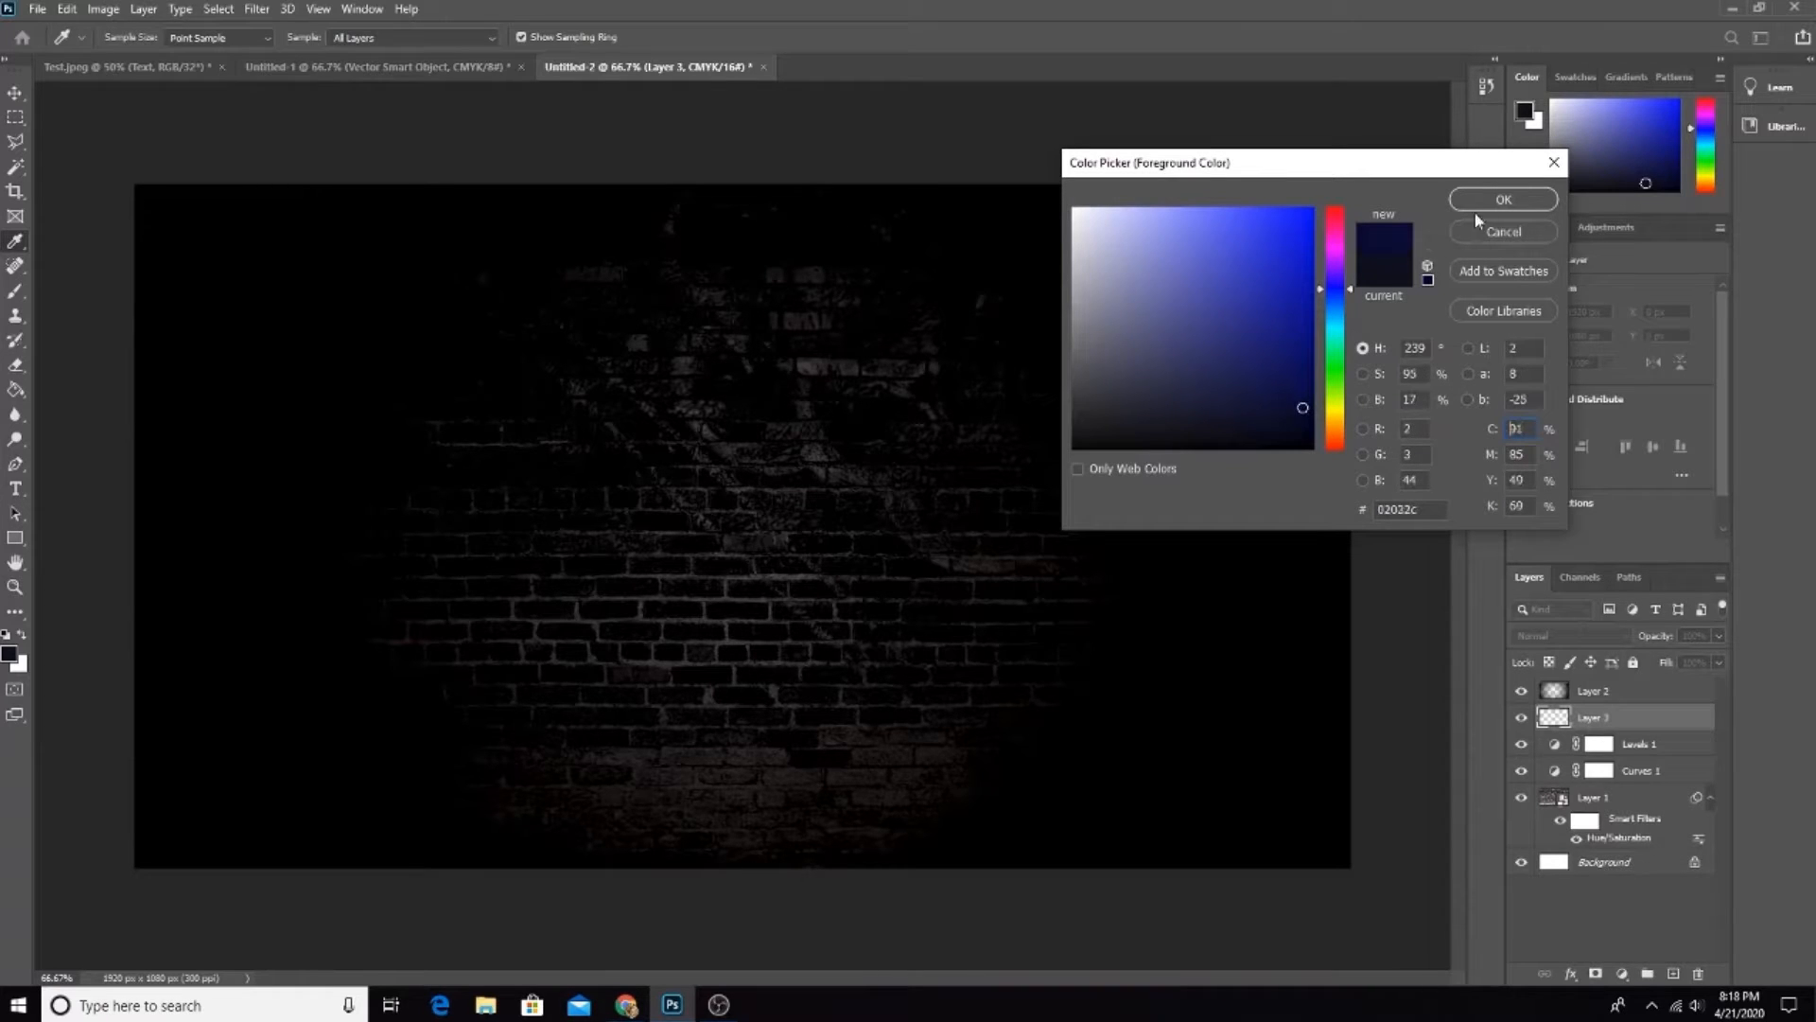
left_click(1503, 199)
key("g")
left_click(785, 513)
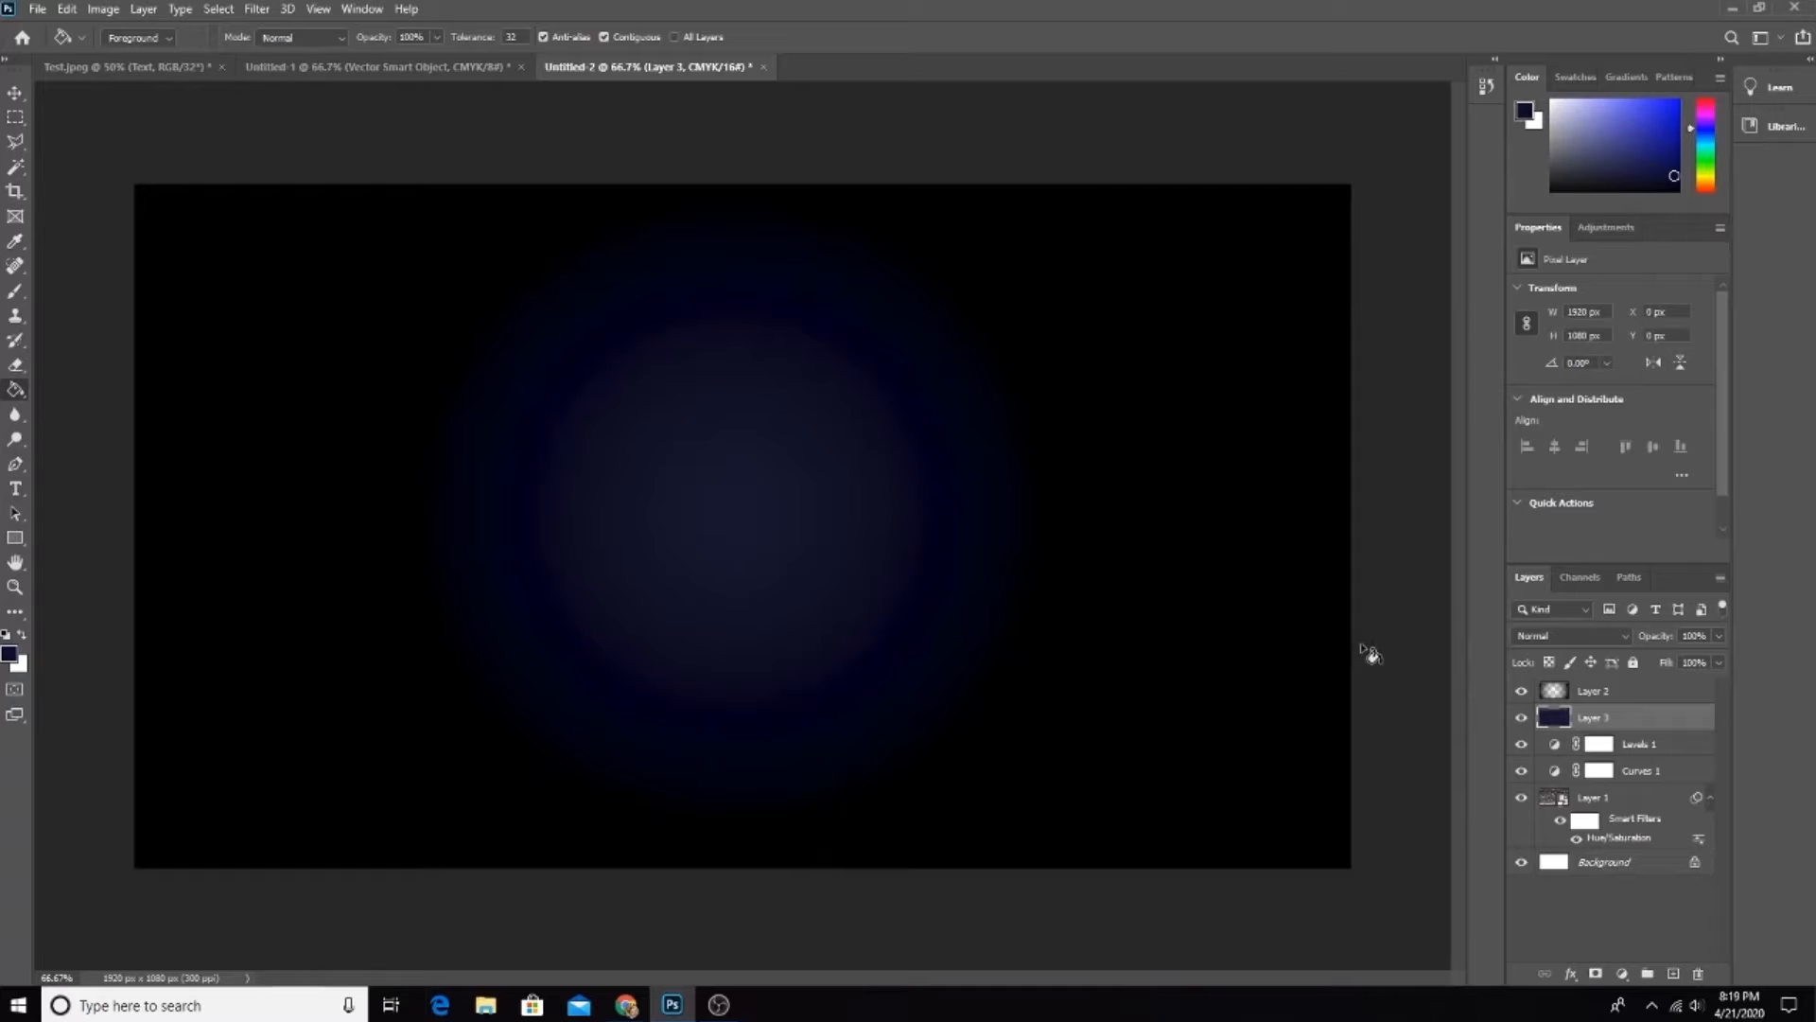
left_click(1607, 635)
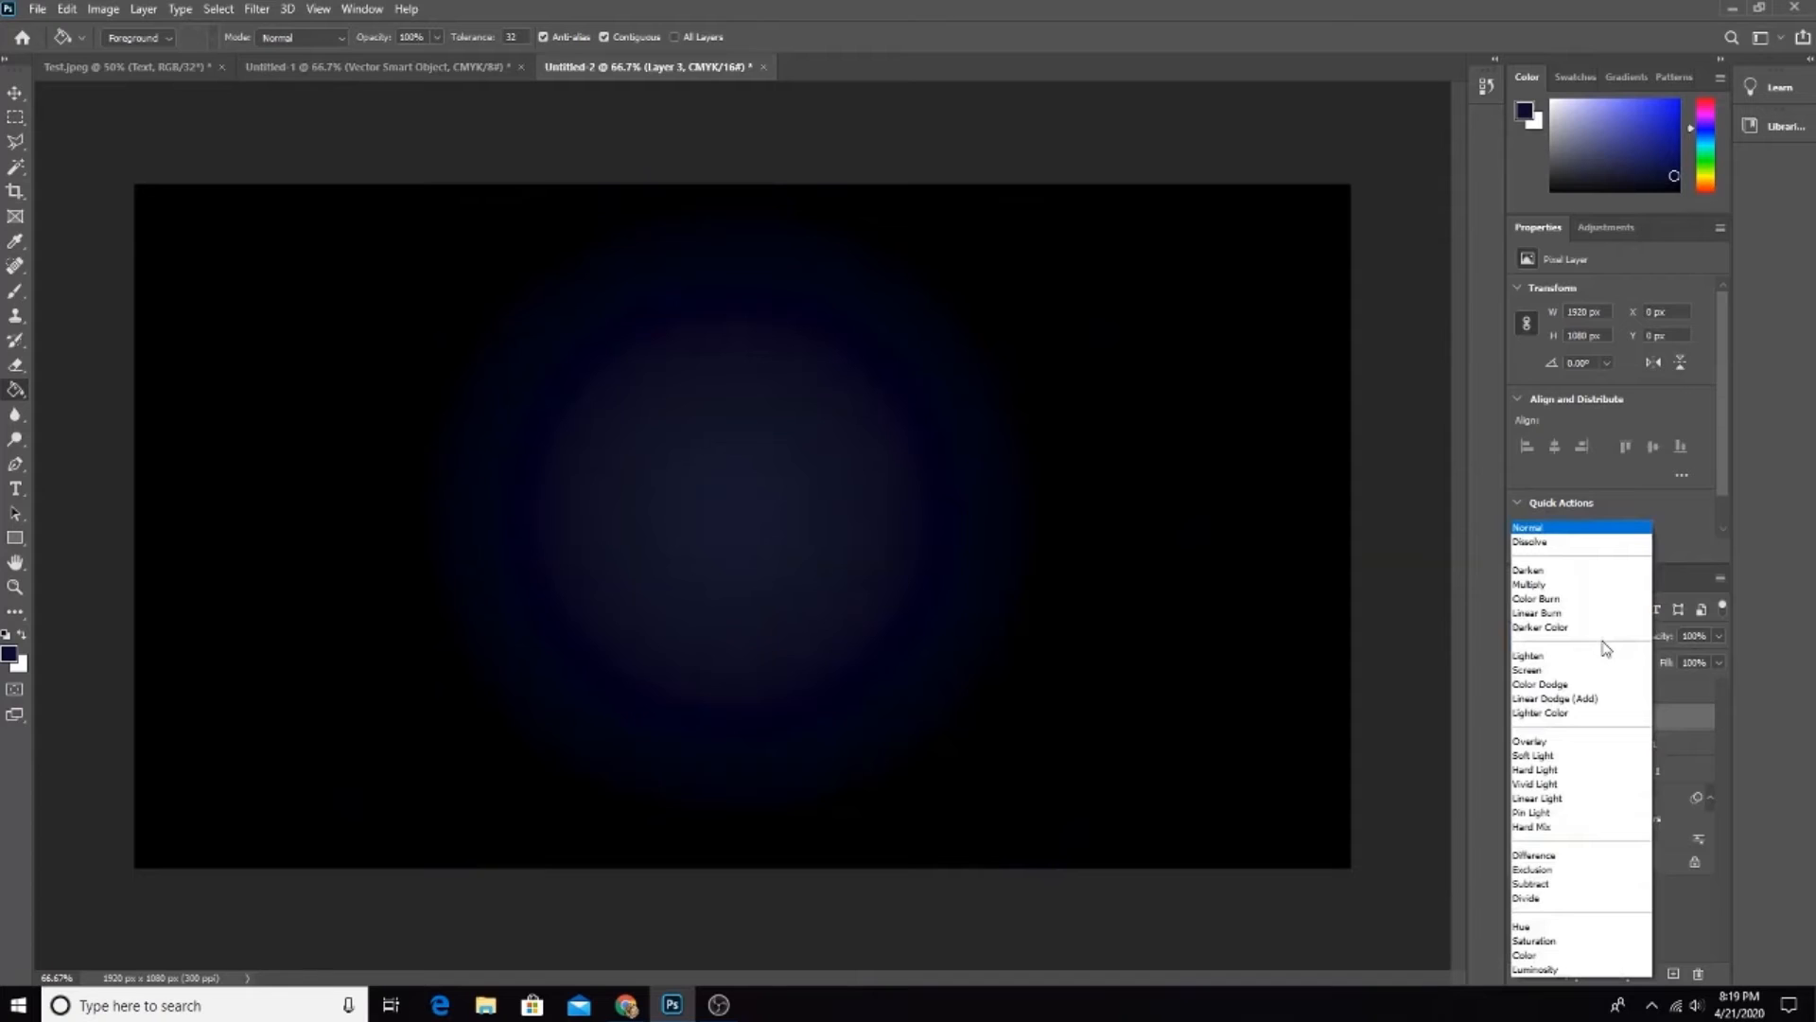
left_click(1561, 697)
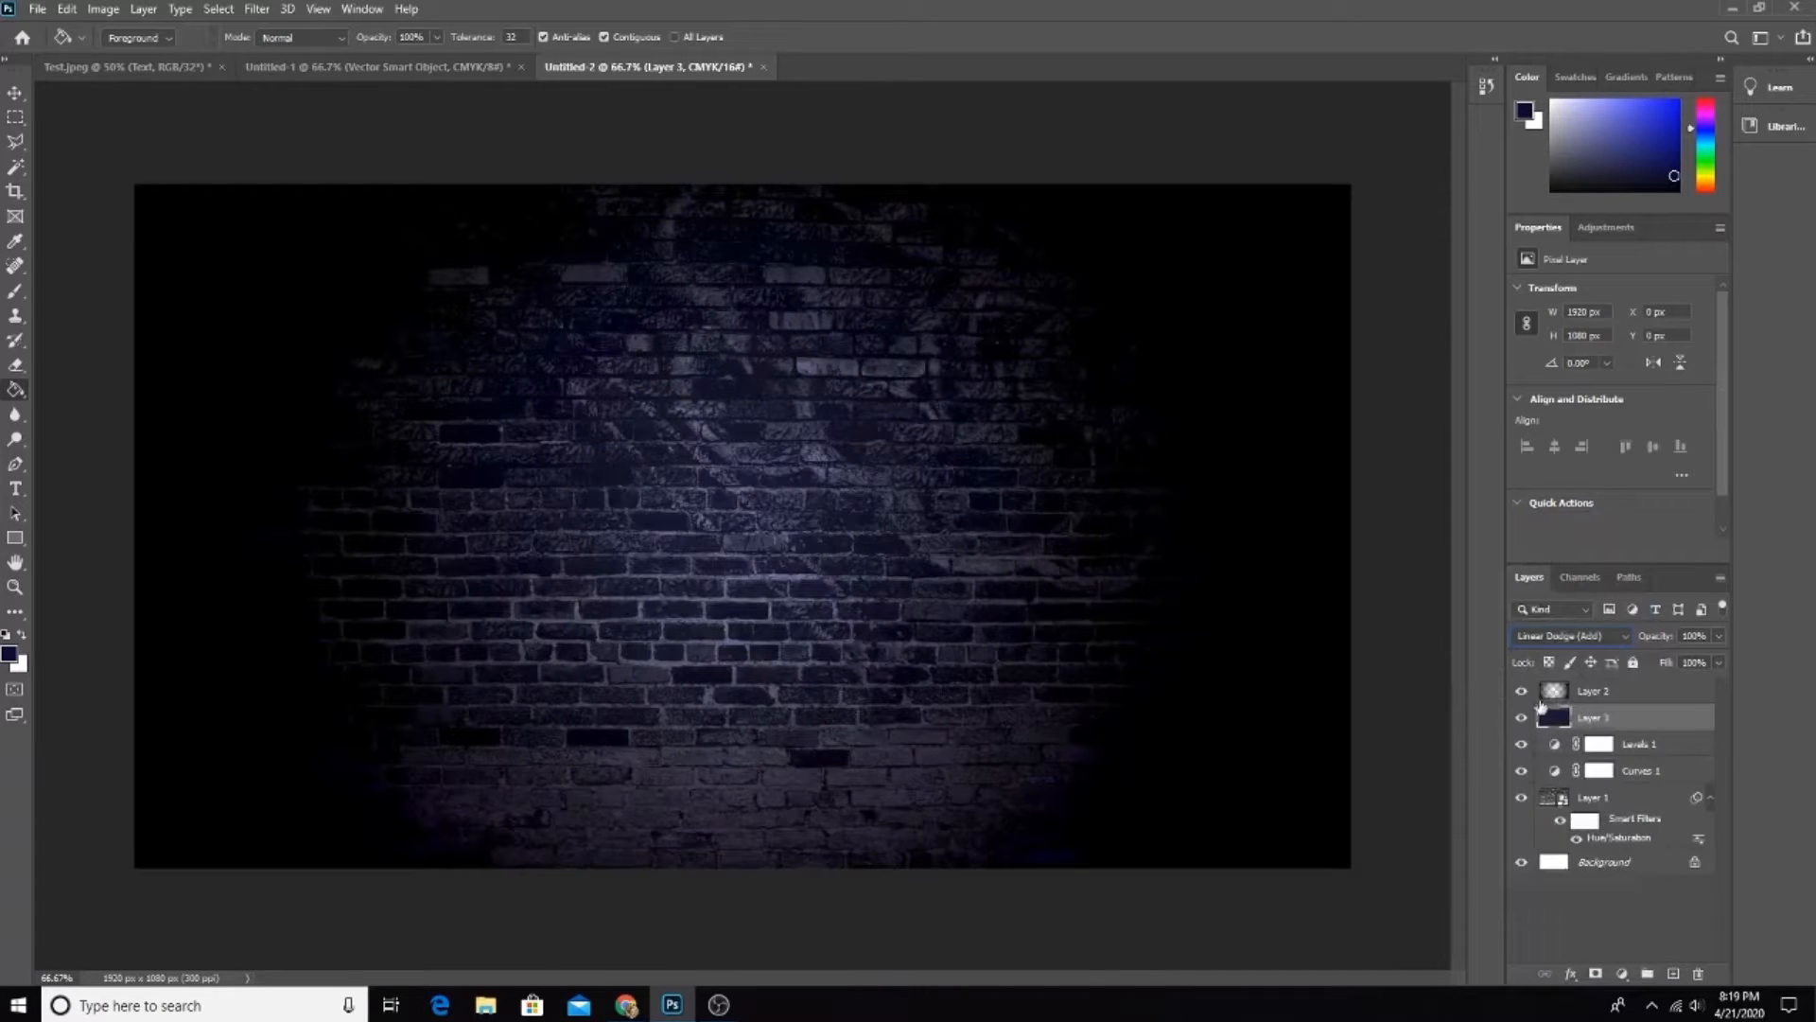
Step: Set the vignette layer's opacity to 72% and slightly lower the opacity of the blue tint layer beneath it
left_click(1632, 700)
mouse_move(1661, 643)
left_mouse_down()
mouse_move(1642, 635)
mouse_move(1660, 646)
left_mouse_up()
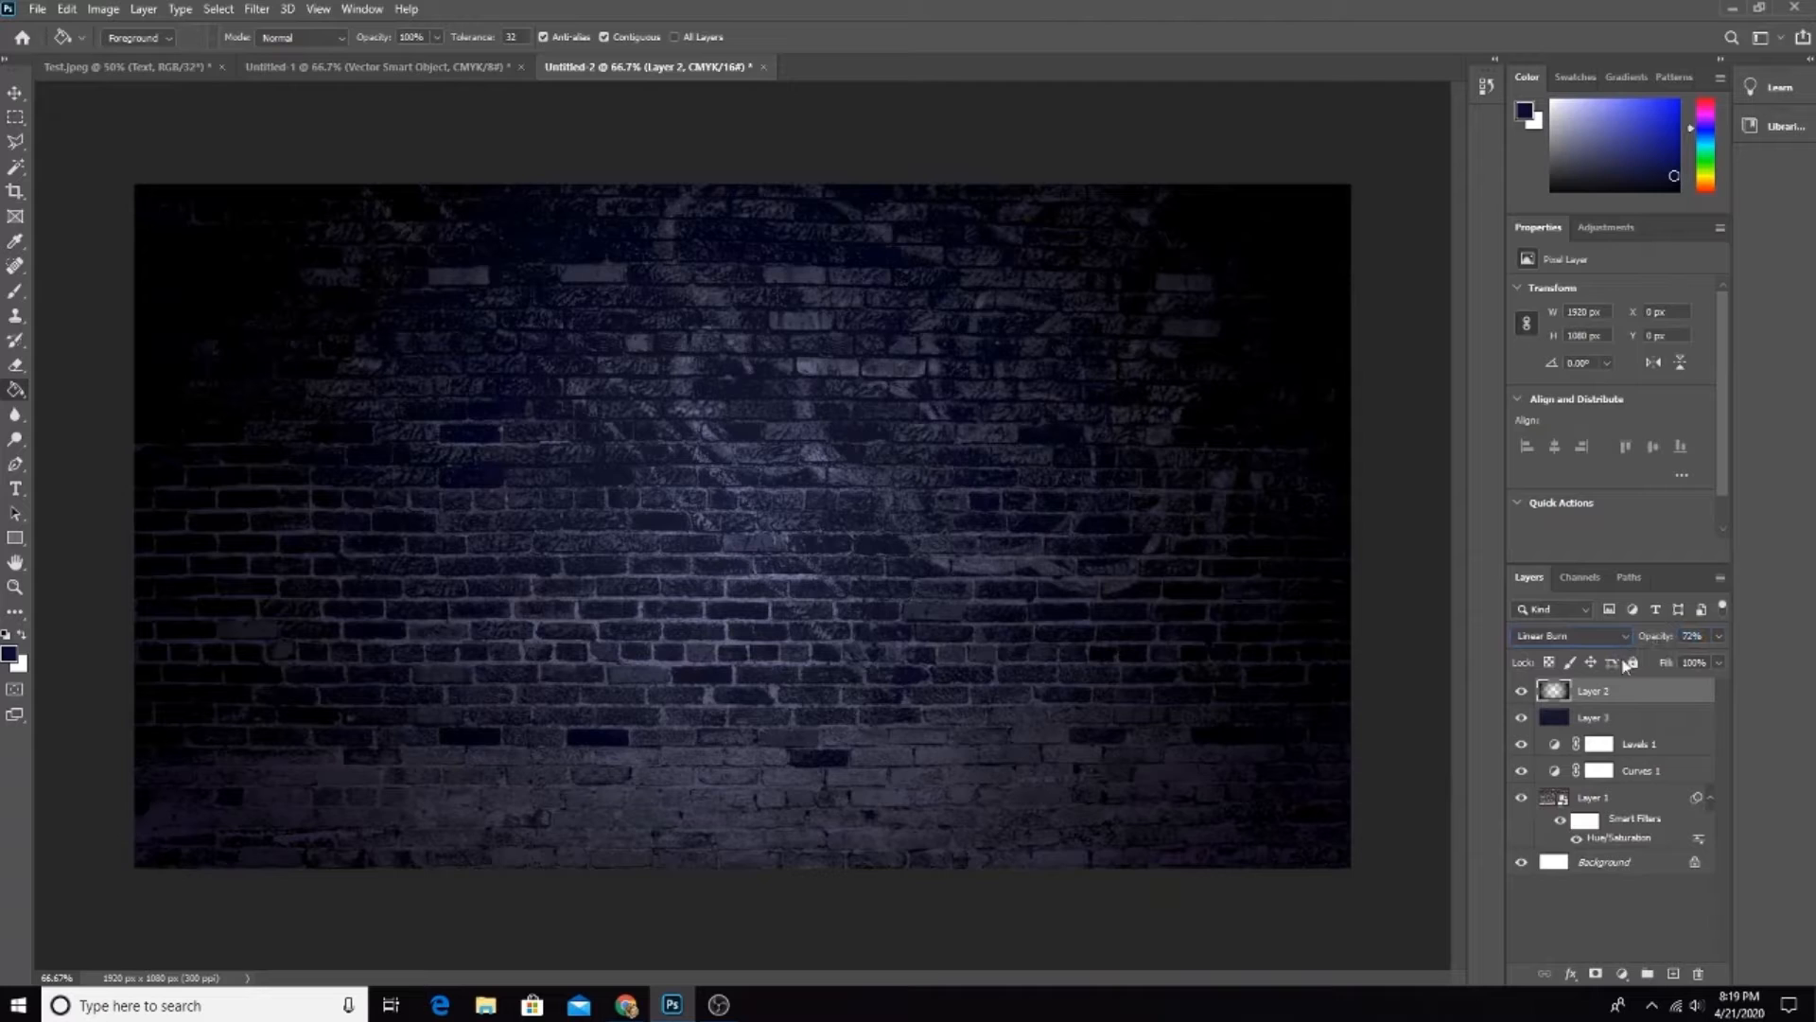
left_click(1596, 711)
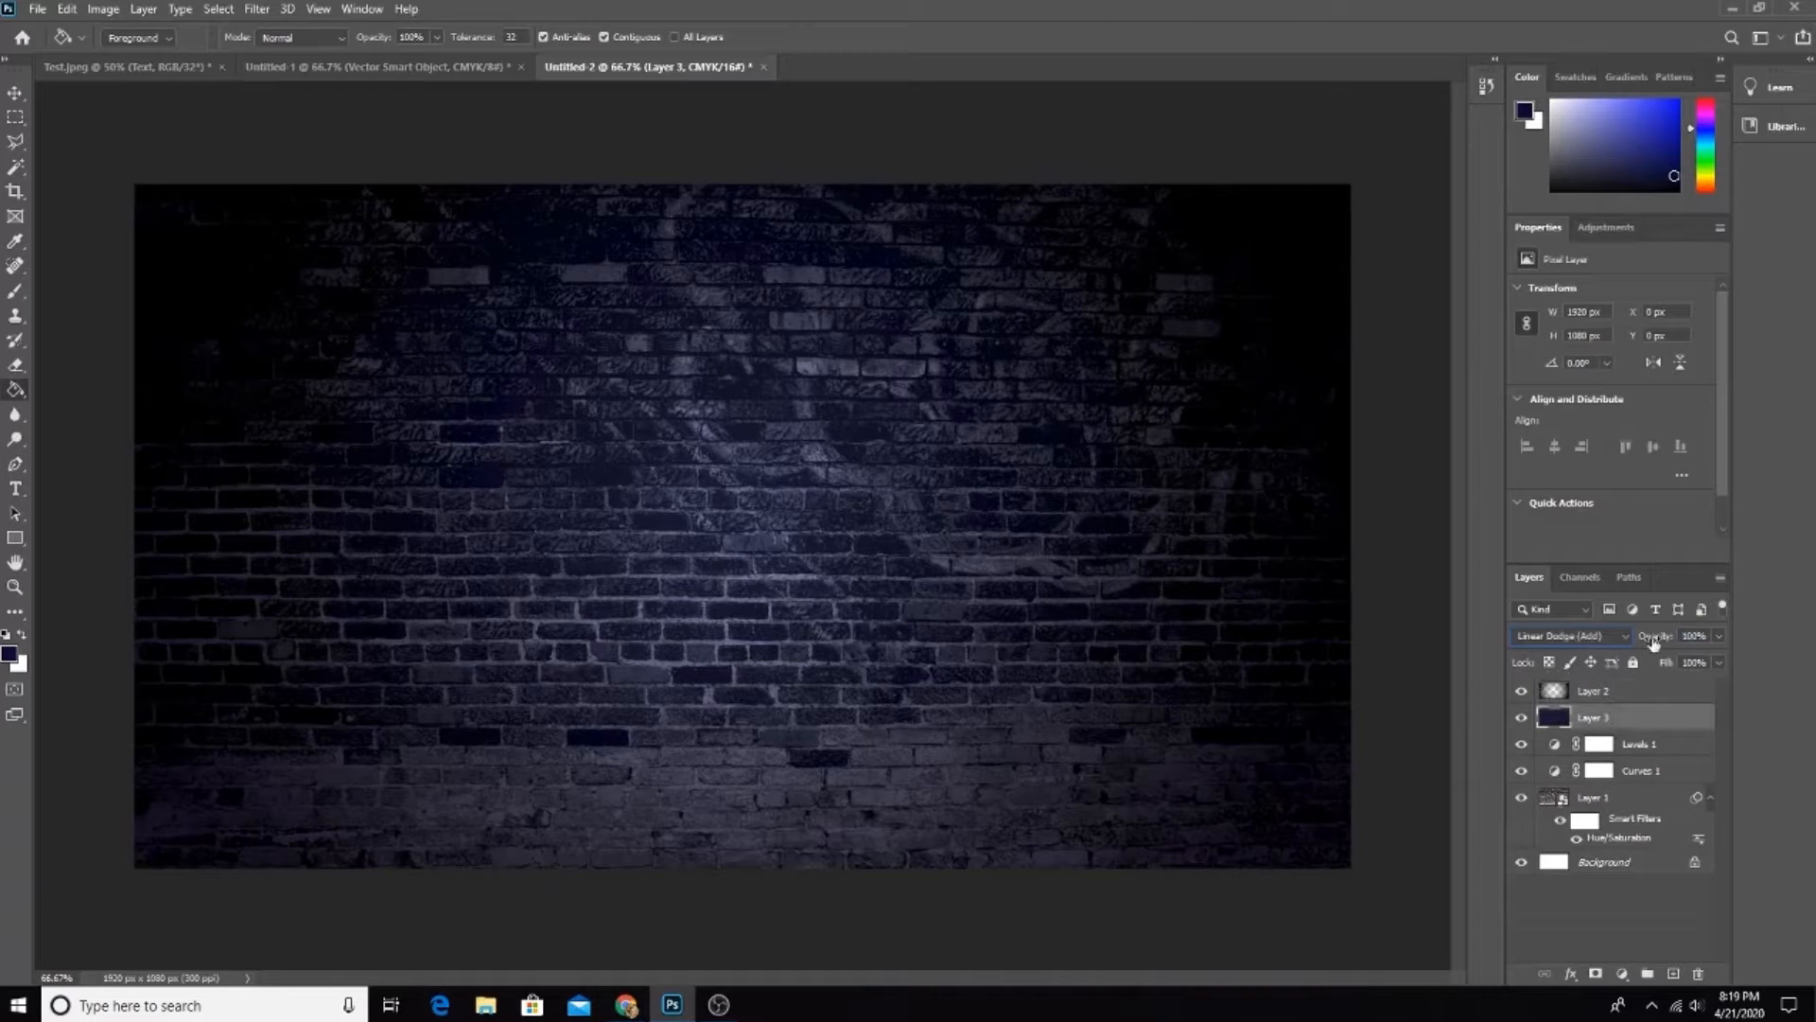
left_click_drag(1641, 639, 1655, 638)
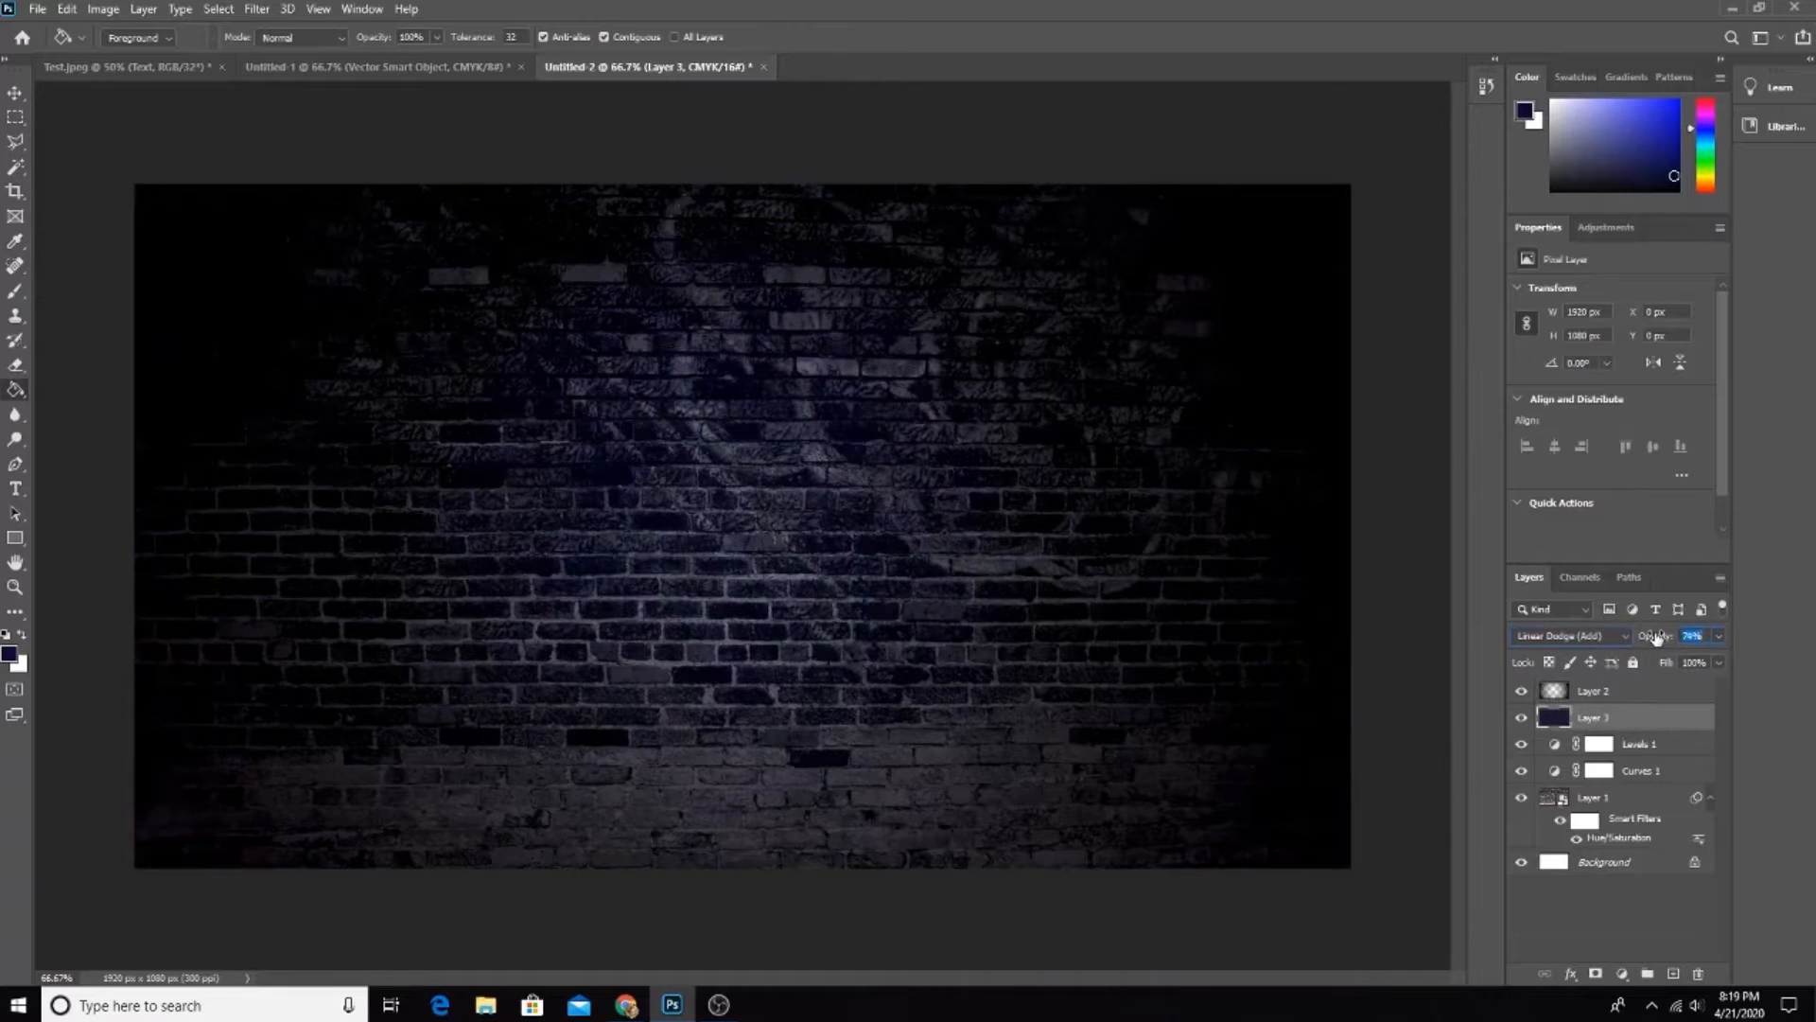
Step: Paint soft dark strokes along the lower edge of the vignette layer with a large brush to darken the bottom of the wall
left_click(1594, 691)
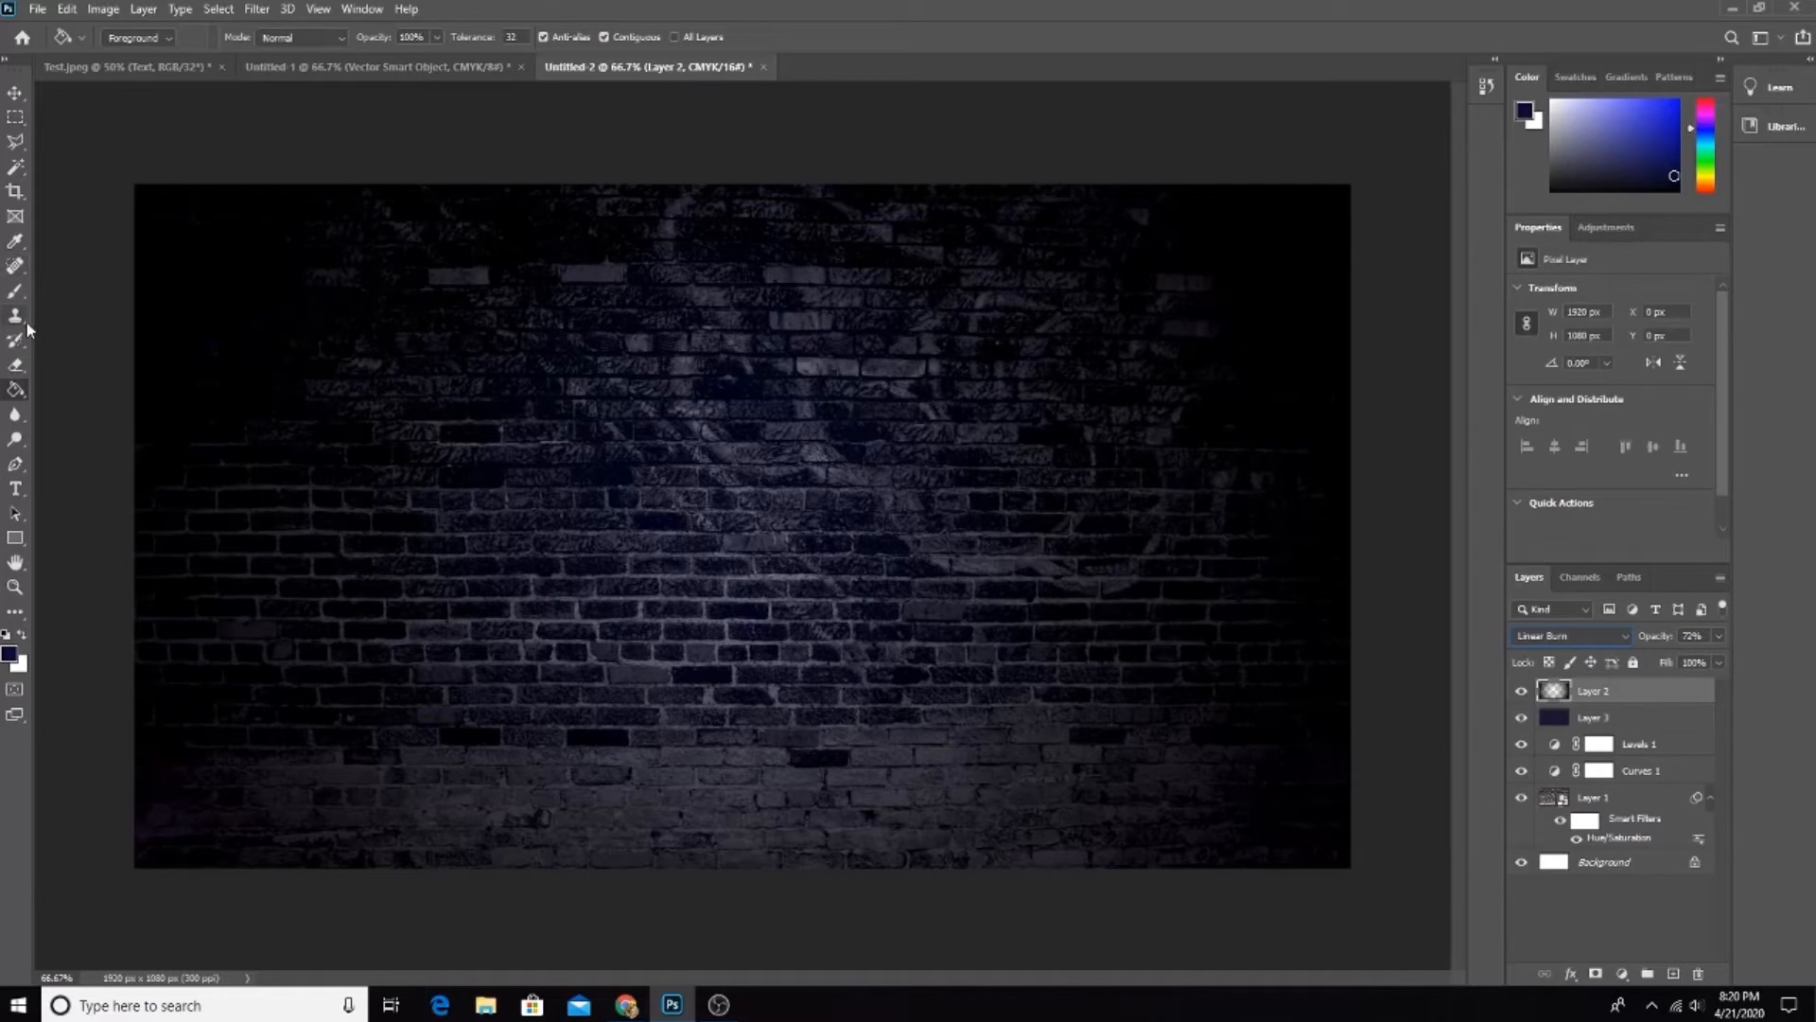
left_click(15, 292)
mouse_move(544, 929)
left_mouse_down()
mouse_move(459, 868)
mouse_move(1292, 952)
mouse_move(1344, 935)
mouse_move(925, 943)
mouse_move(343, 917)
left_mouse_up()
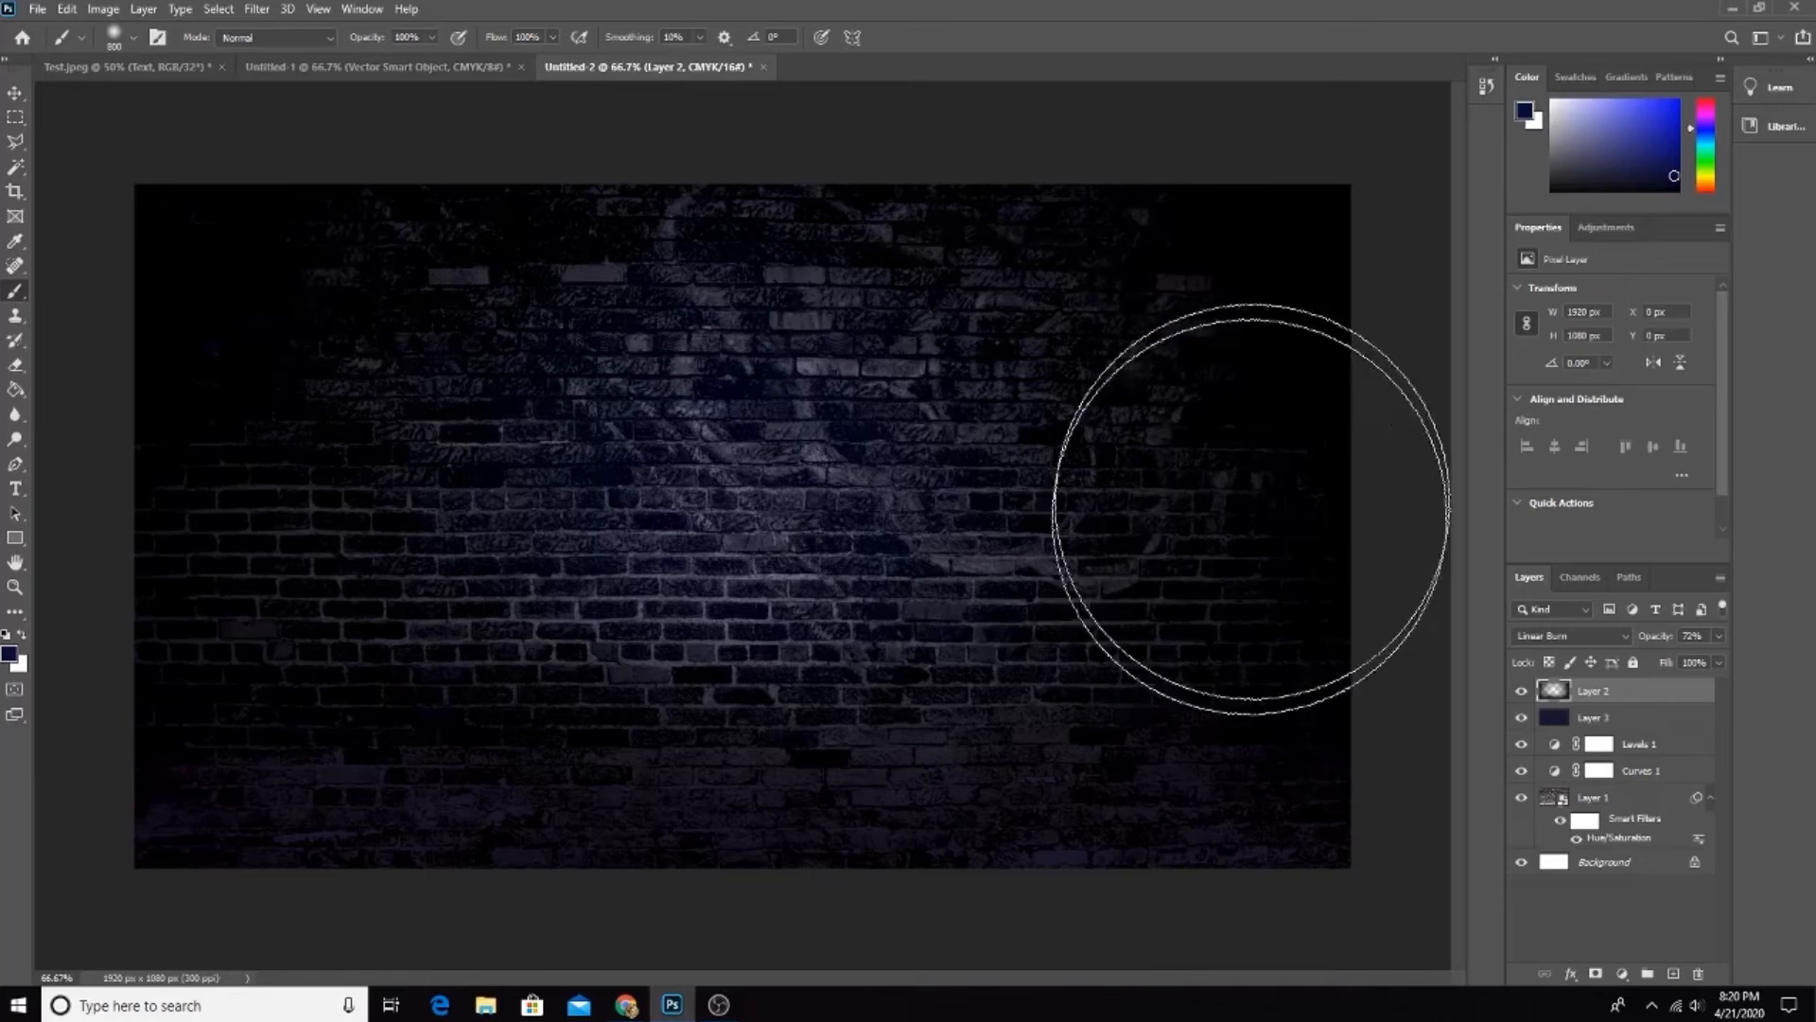
Step: Bring the Text smart object into the brick wall document and center its lettering on the wall
left_click(36, 10)
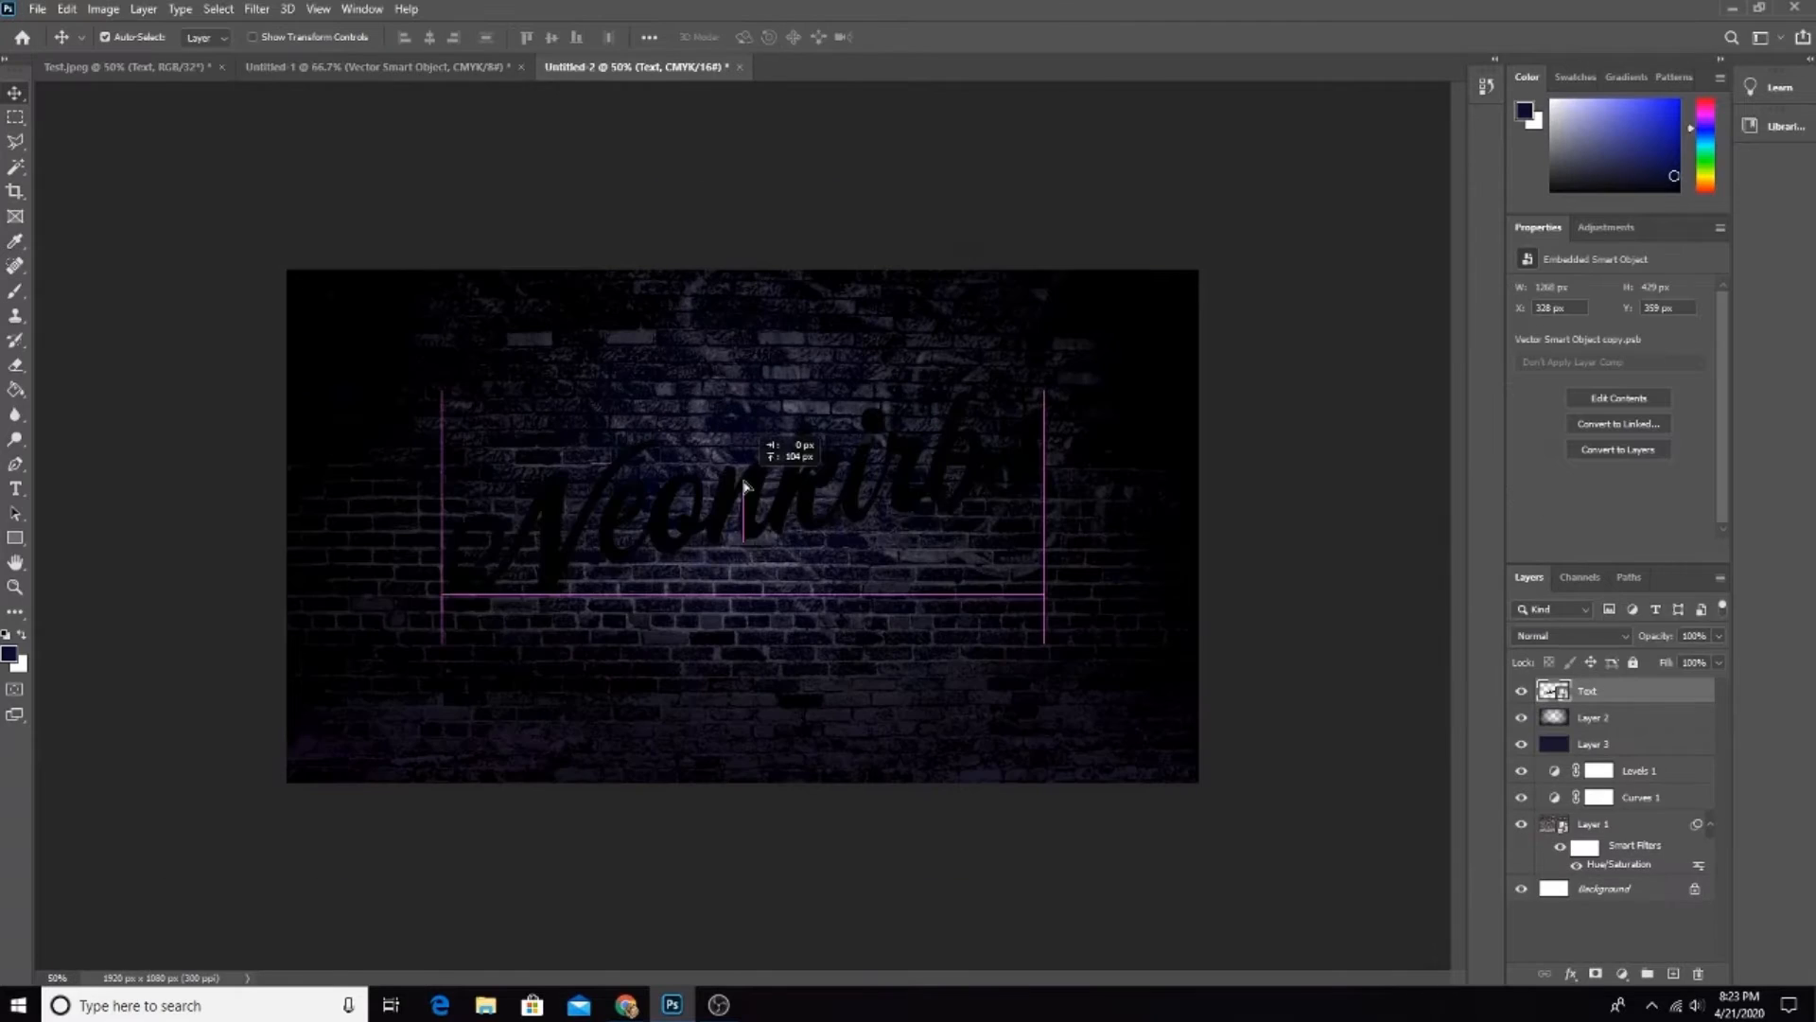
left_click_drag(804, 482, 783, 473)
key("Return")
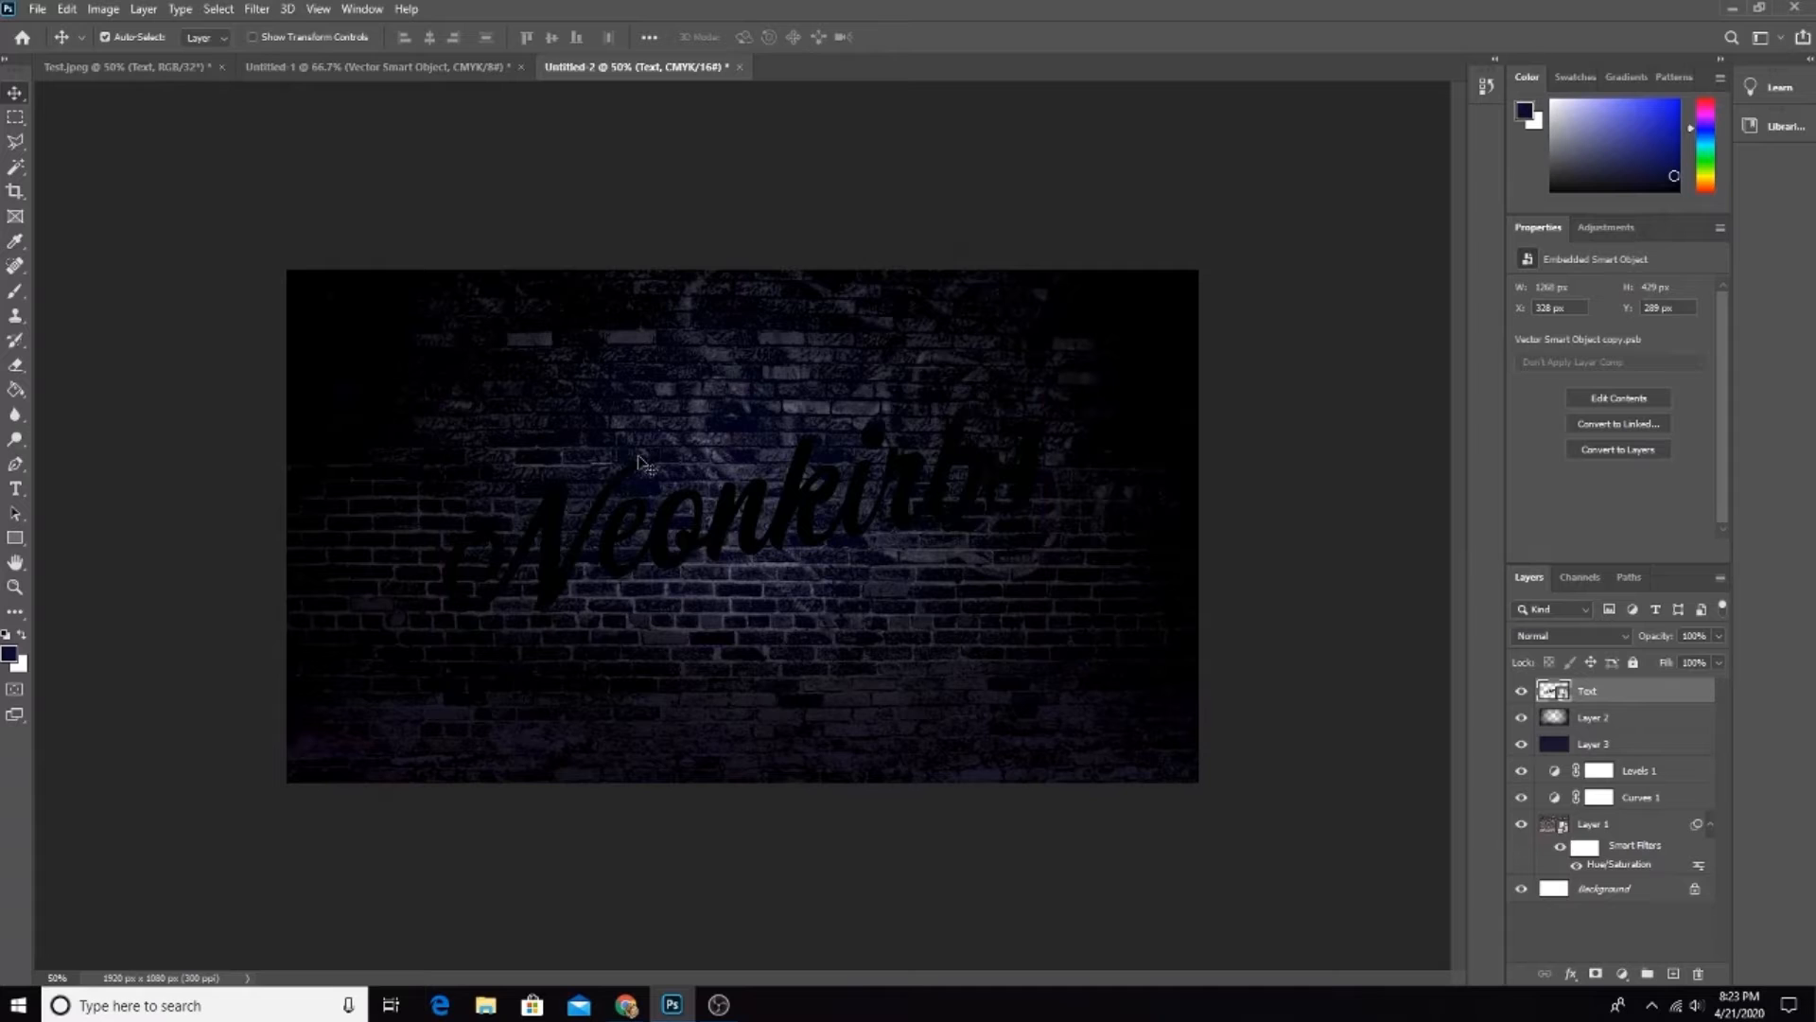
Step: Try moving the lettering and the vignette layer with the Move tool, undoing each move
mouse_move(625, 458)
left_mouse_down()
mouse_move(747, 433)
mouse_move(449, 402)
mouse_move(659, 470)
mouse_move(723, 412)
left_mouse_up()
key("ctrl+z")
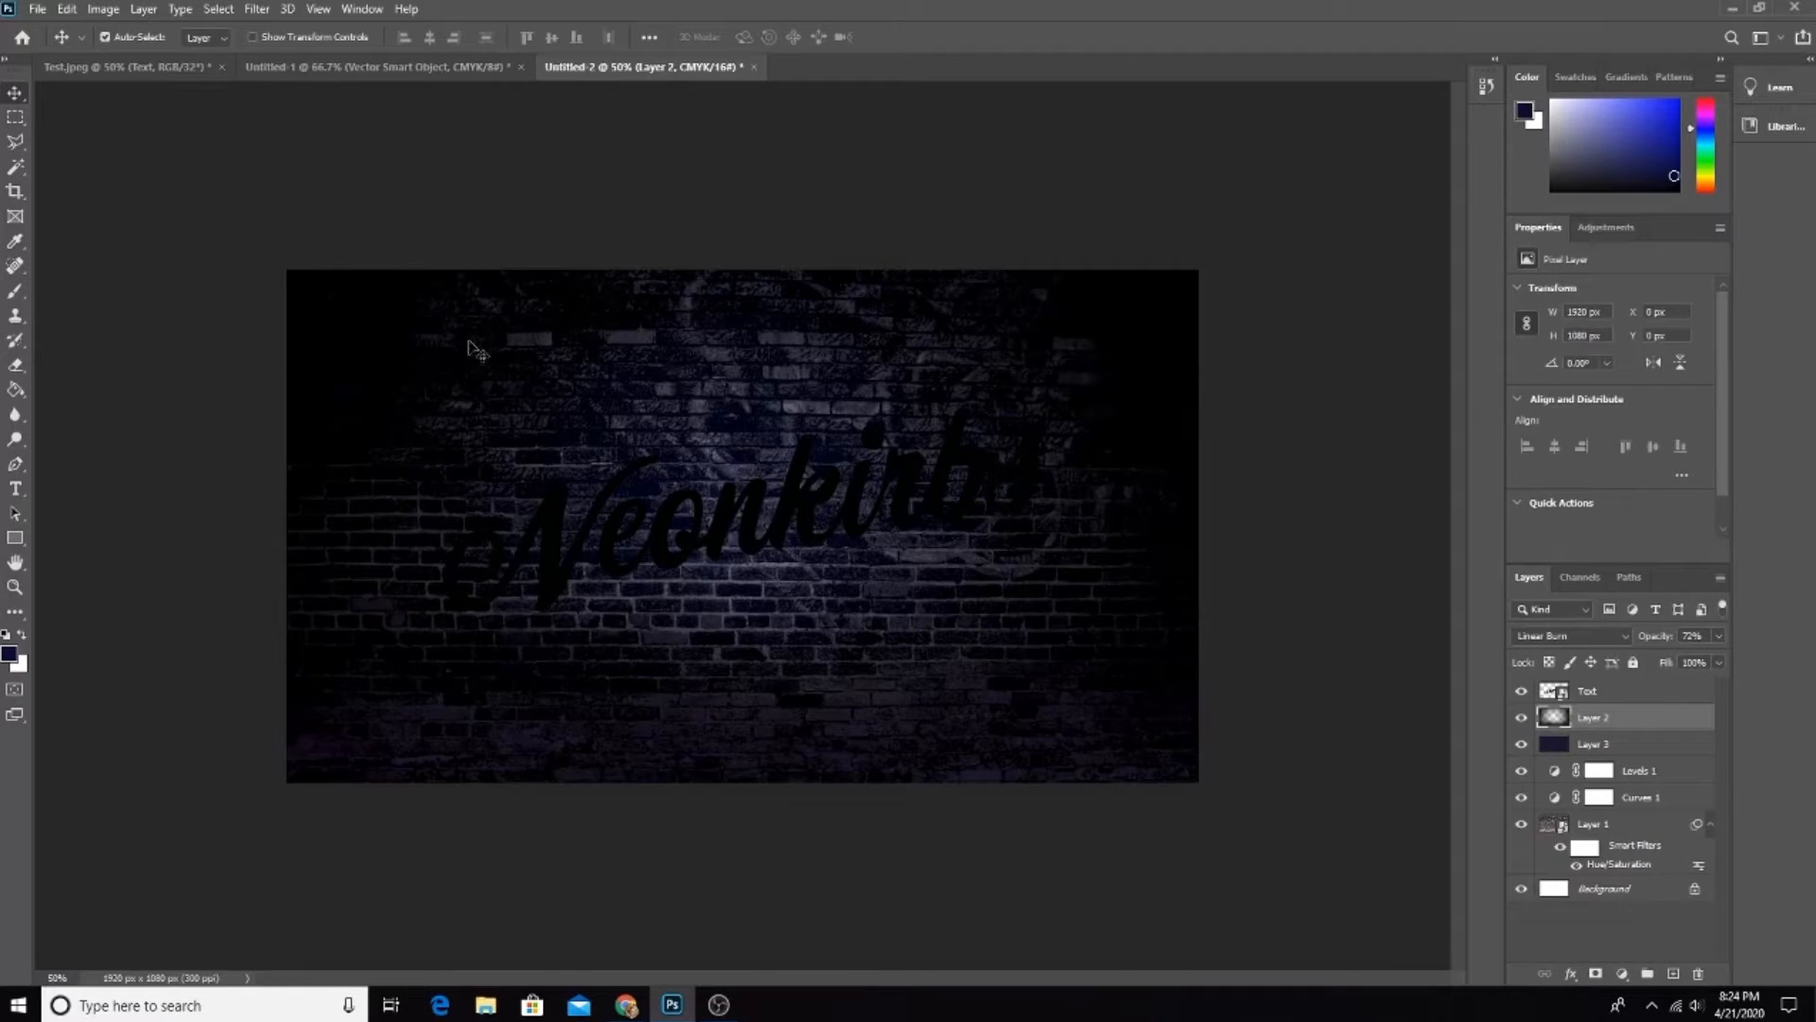
left_click_drag(473, 350, 700, 355)
key("ctrl+z")
left_click(870, 445)
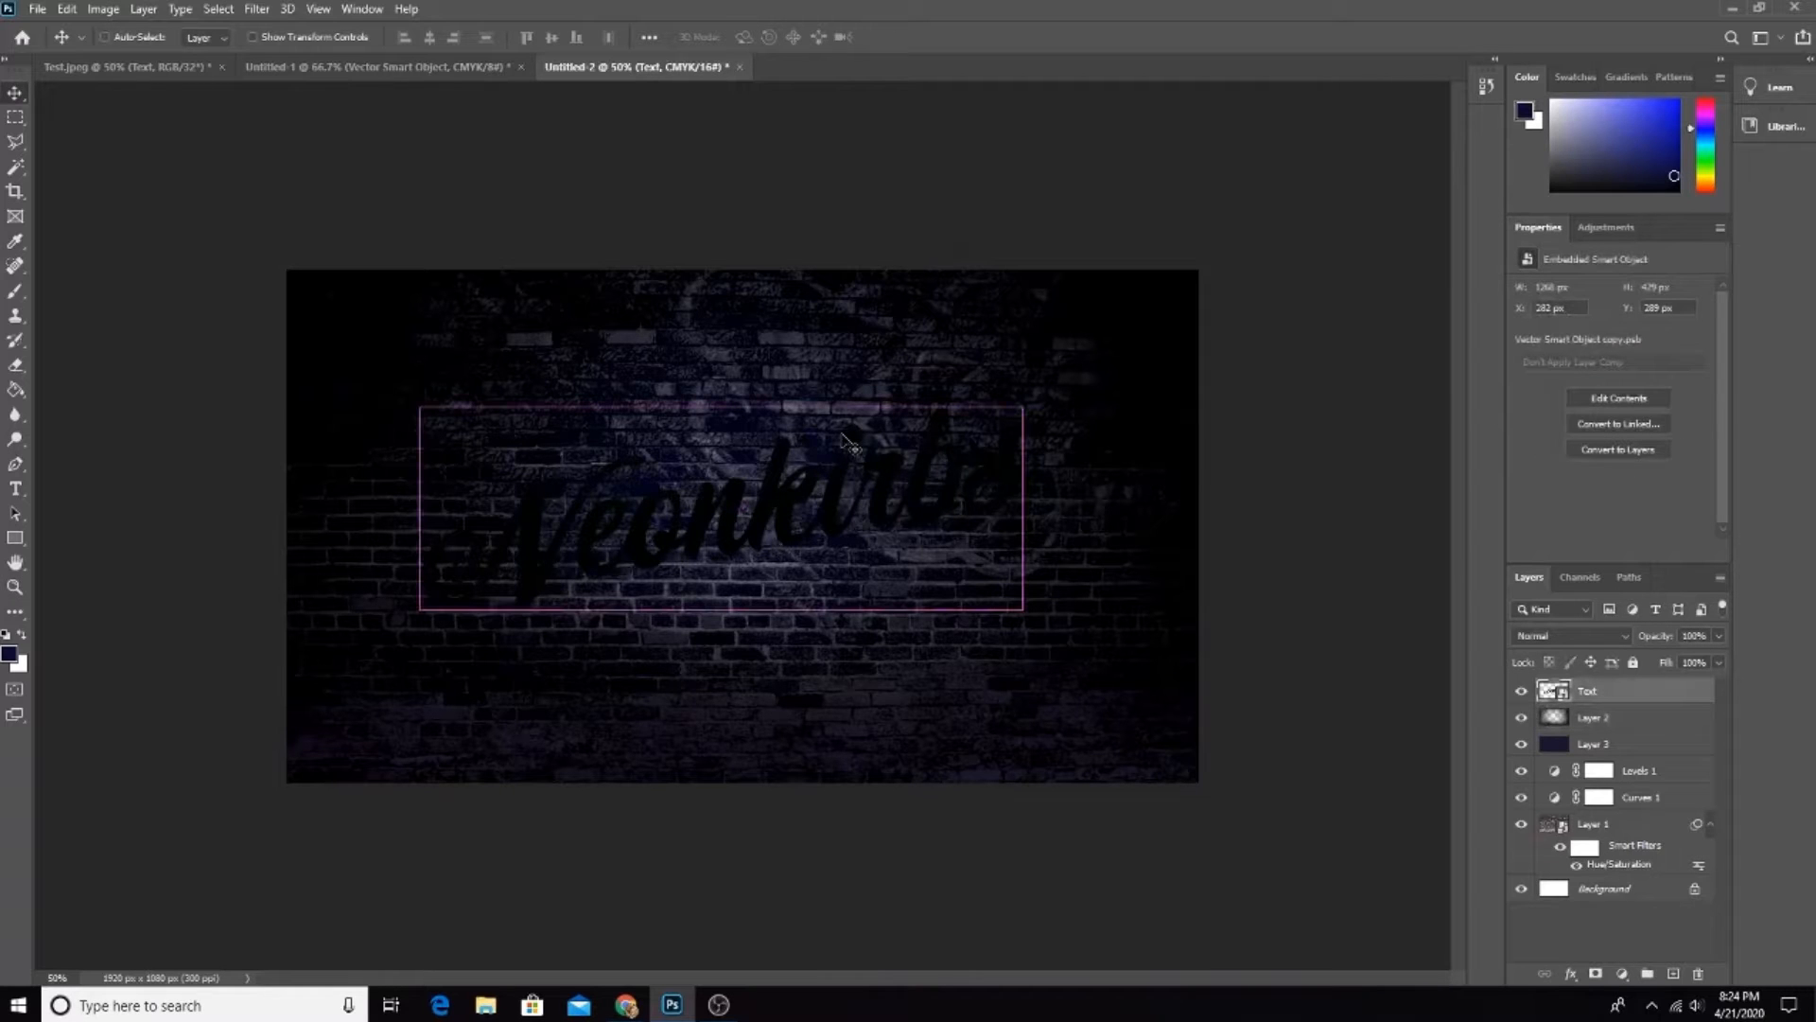
left_click_drag(848, 440, 443, 596)
left_click_drag(711, 384, 800, 573)
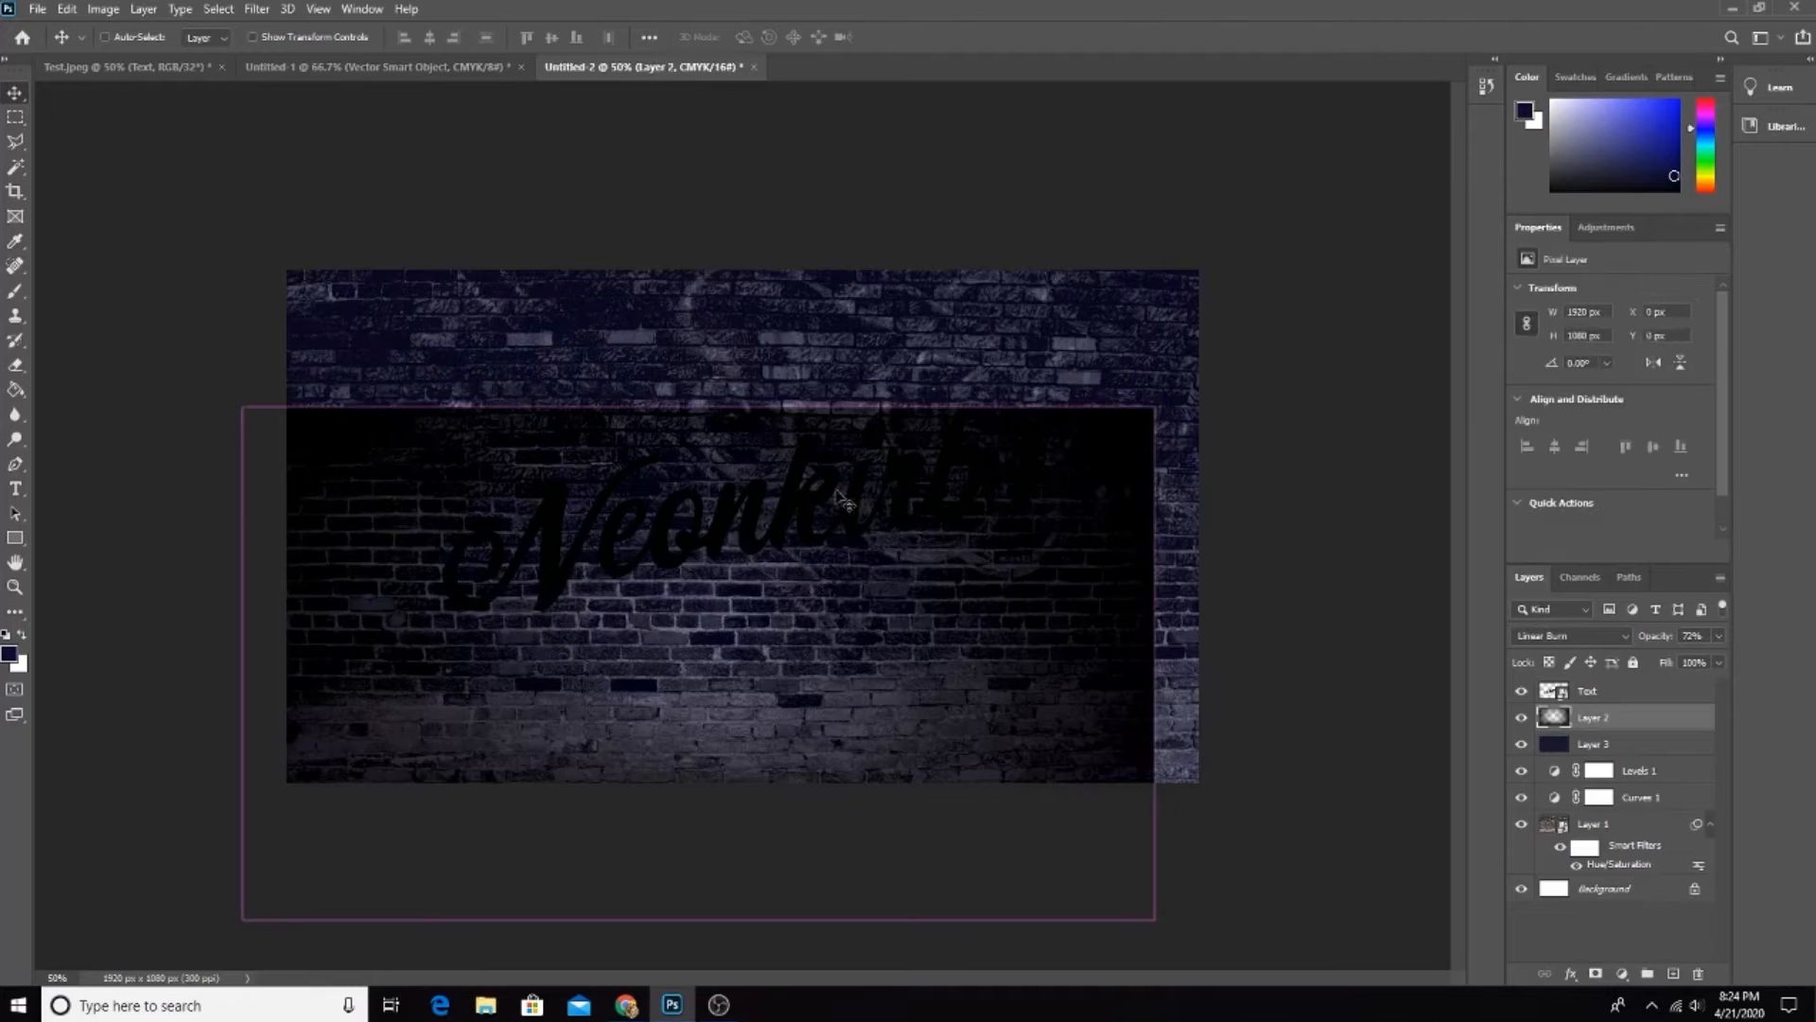
key("ctrl+z")
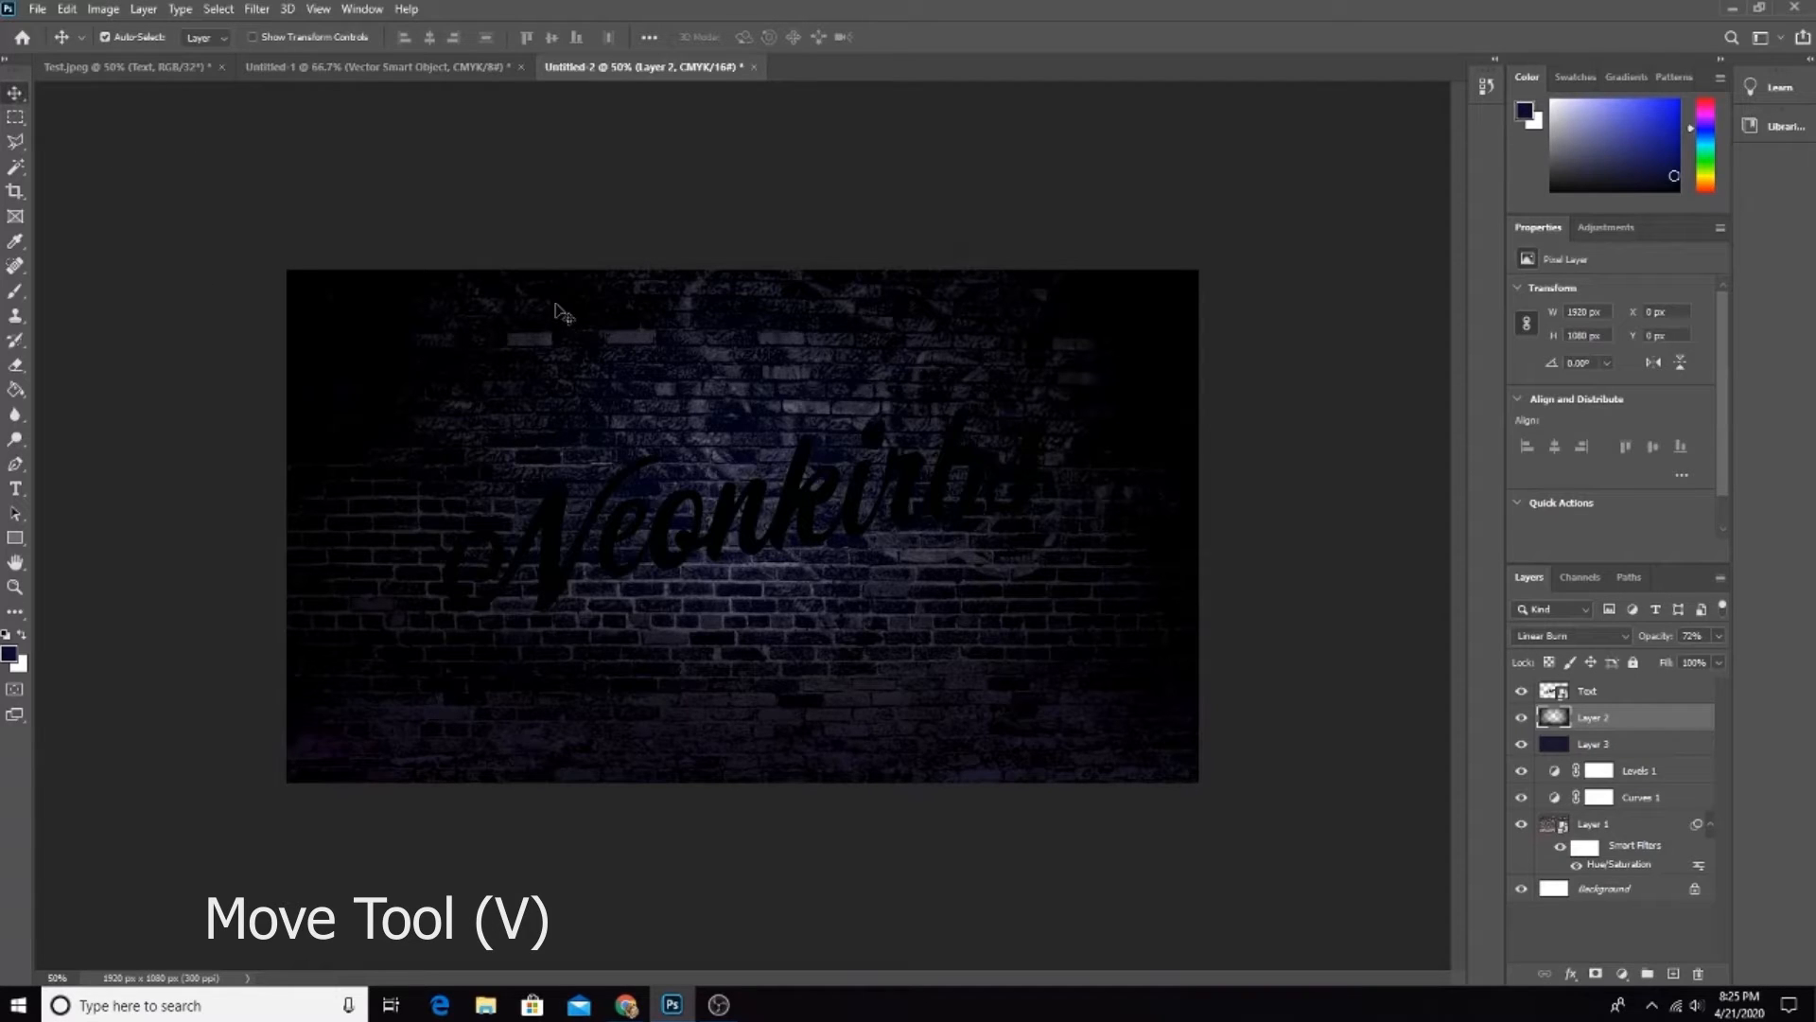
Step: Turn off Auto-Select for the Move tool and position the Lines artwork over the lettering
left_click(112, 37)
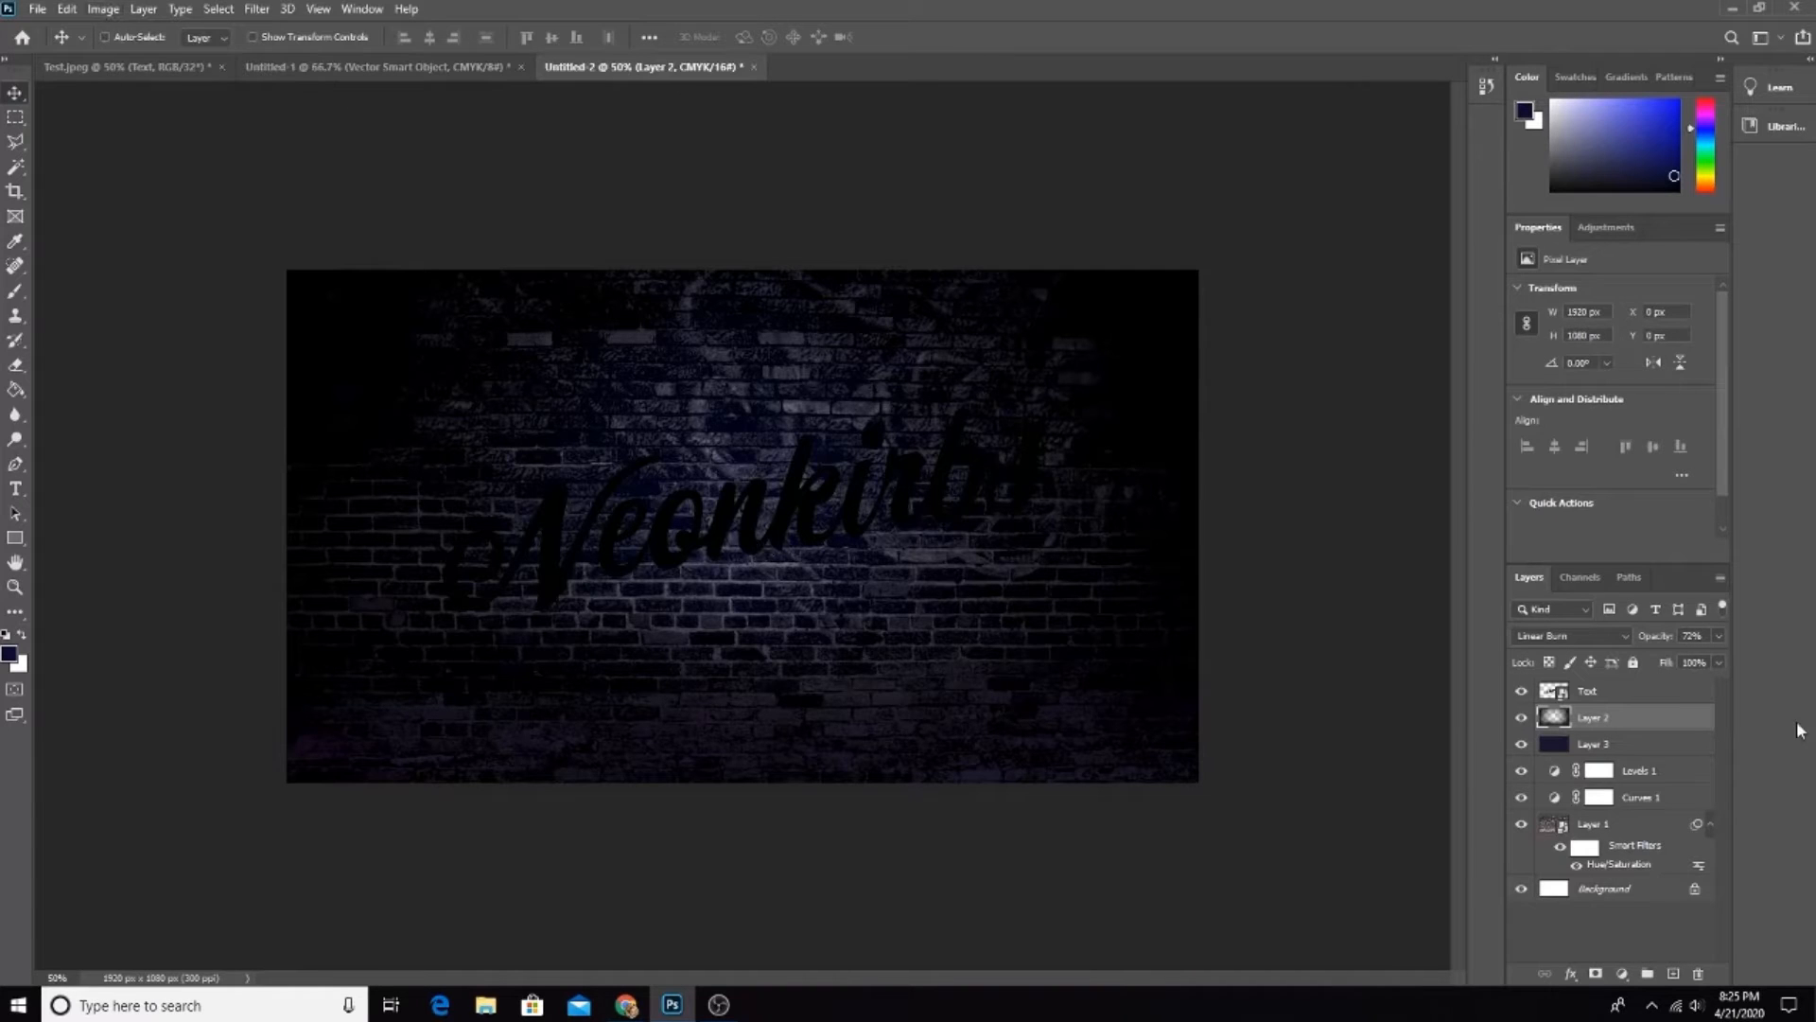
left_click(1649, 700)
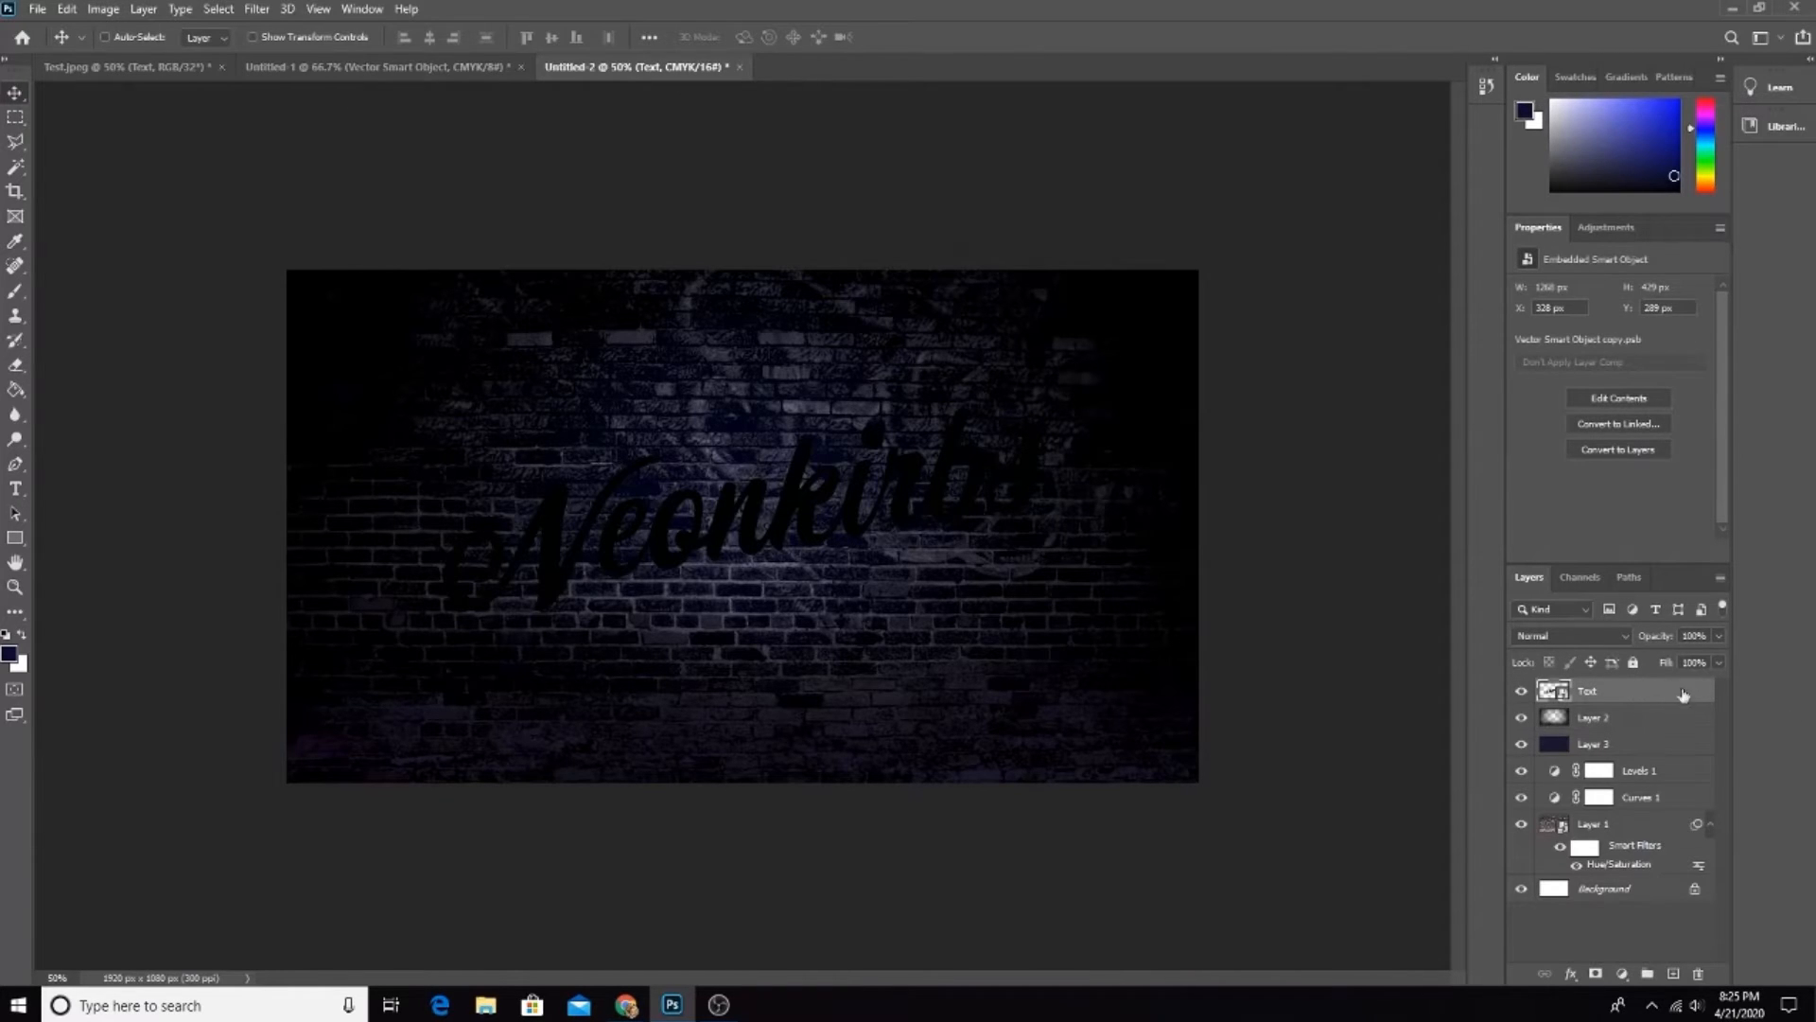
left_click_drag(899, 532, 1144, 455)
mouse_move(653, 535)
left_mouse_down()
mouse_move(606, 534)
mouse_move(643, 538)
mouse_move(666, 499)
mouse_move(653, 515)
left_mouse_up()
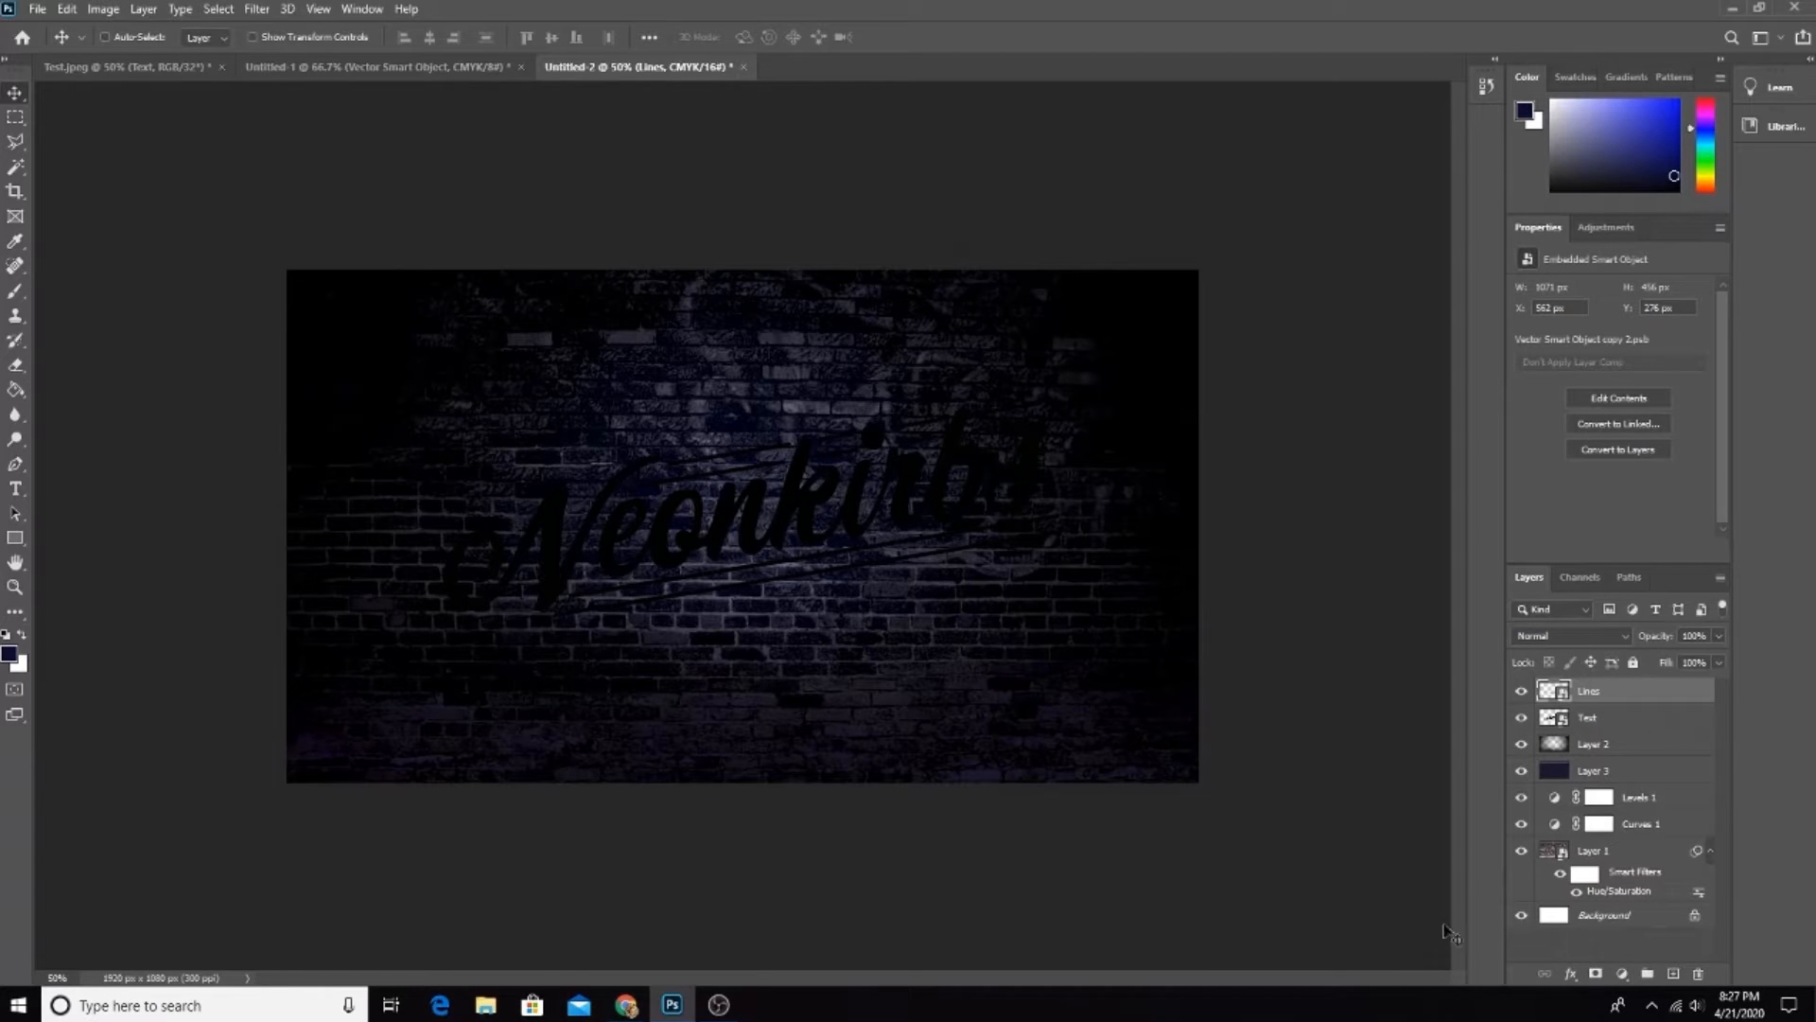
left_click(1615, 717)
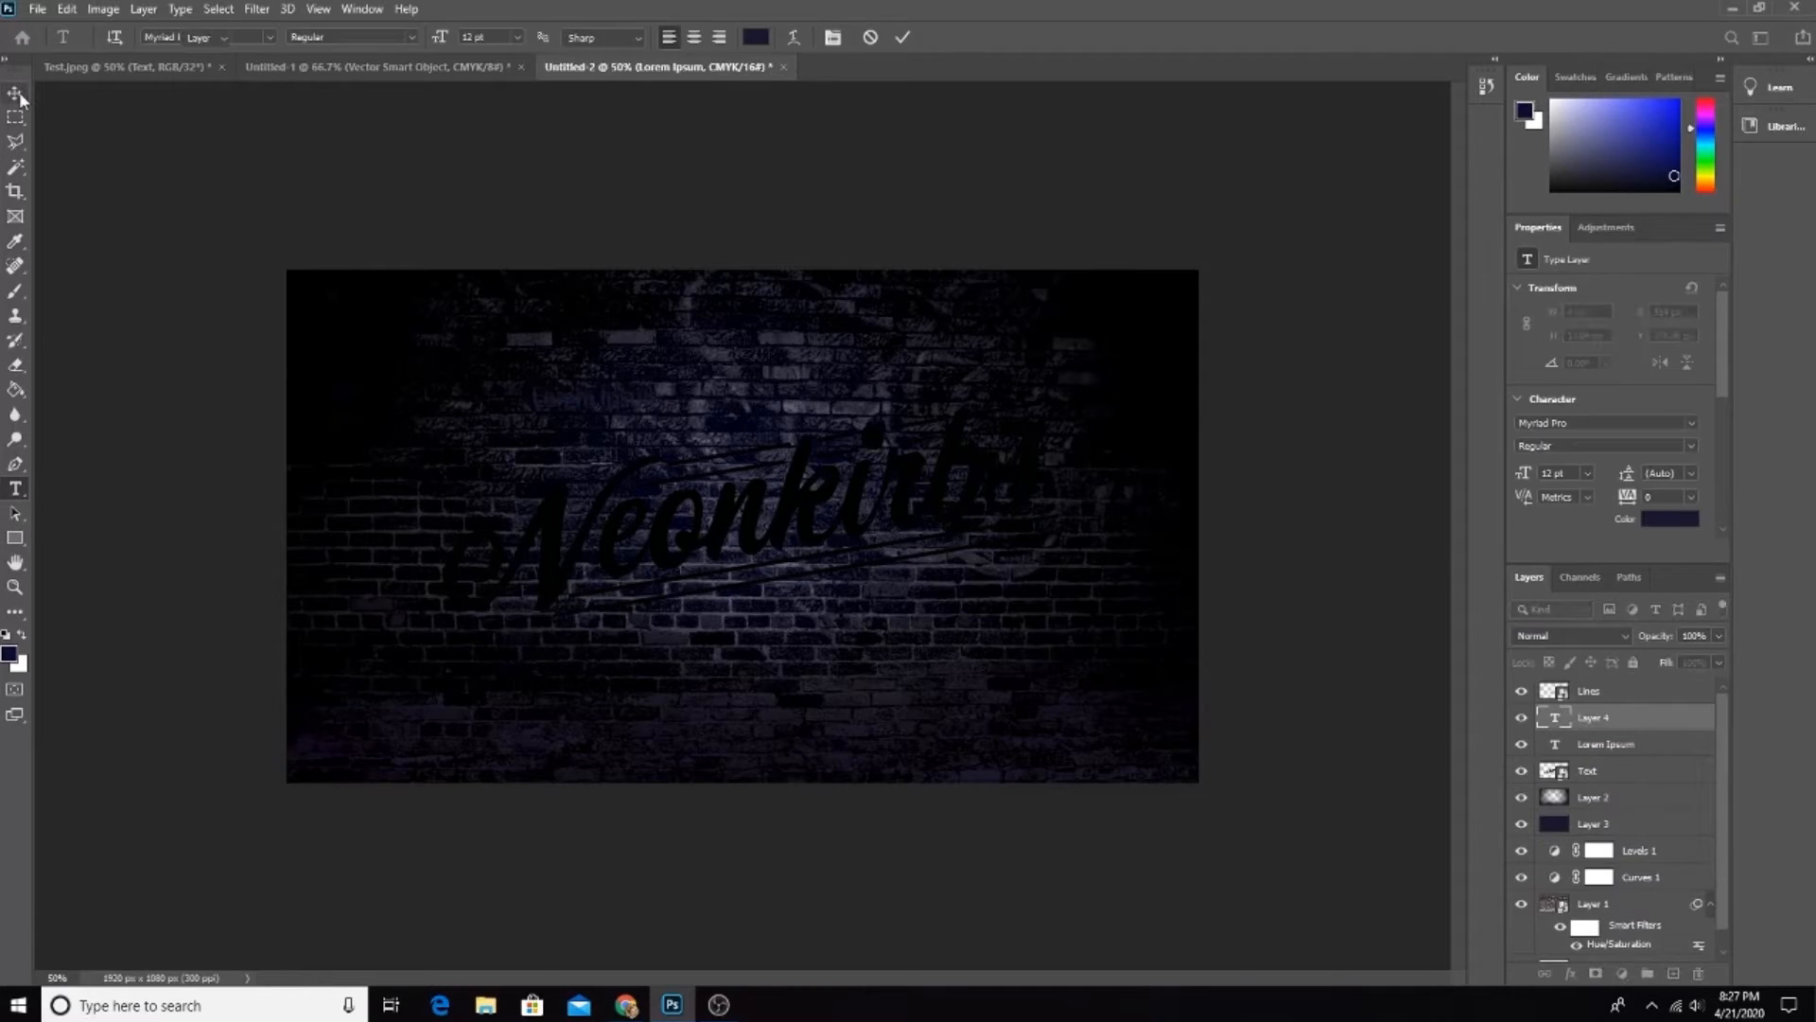
left_click(17, 94)
key("ctrl+z")
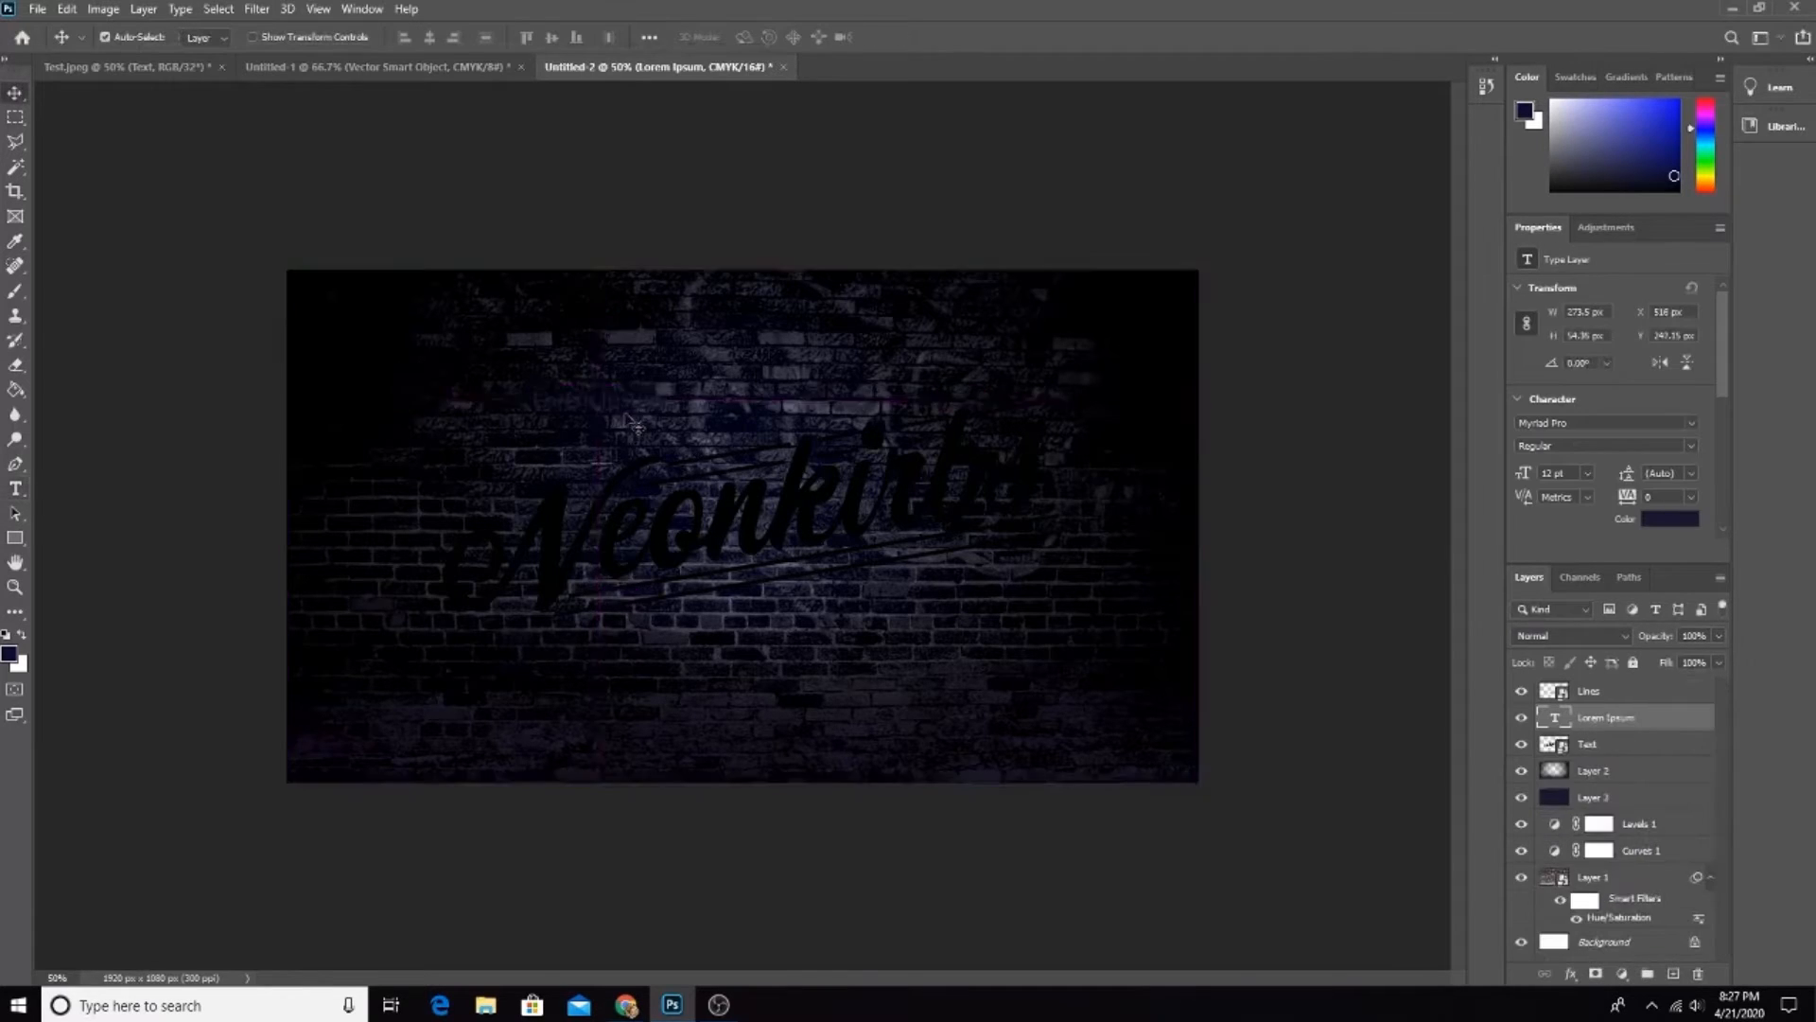
left_click_drag(596, 405, 598, 410)
key("Delete")
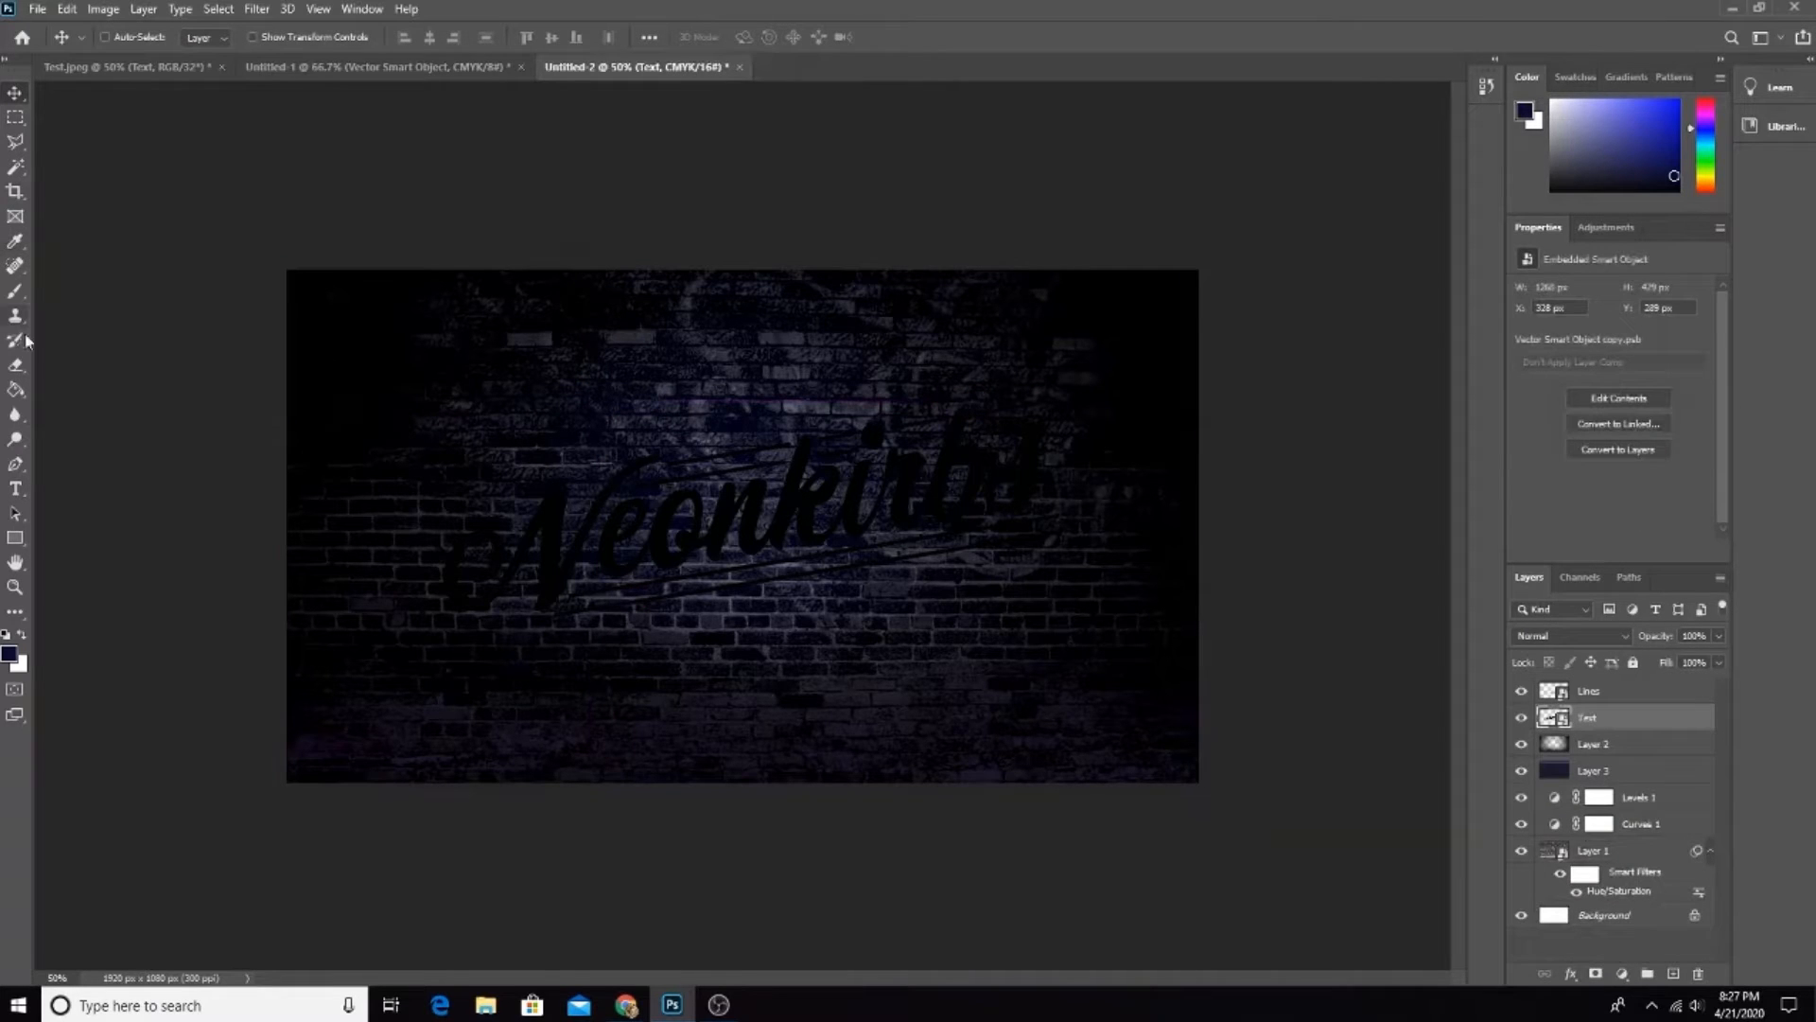
Step: Add a type layer with a short sample word in Myriad Pro above the lettering and enlarge it to 86.89 pt
key("t")
left_click(547, 388)
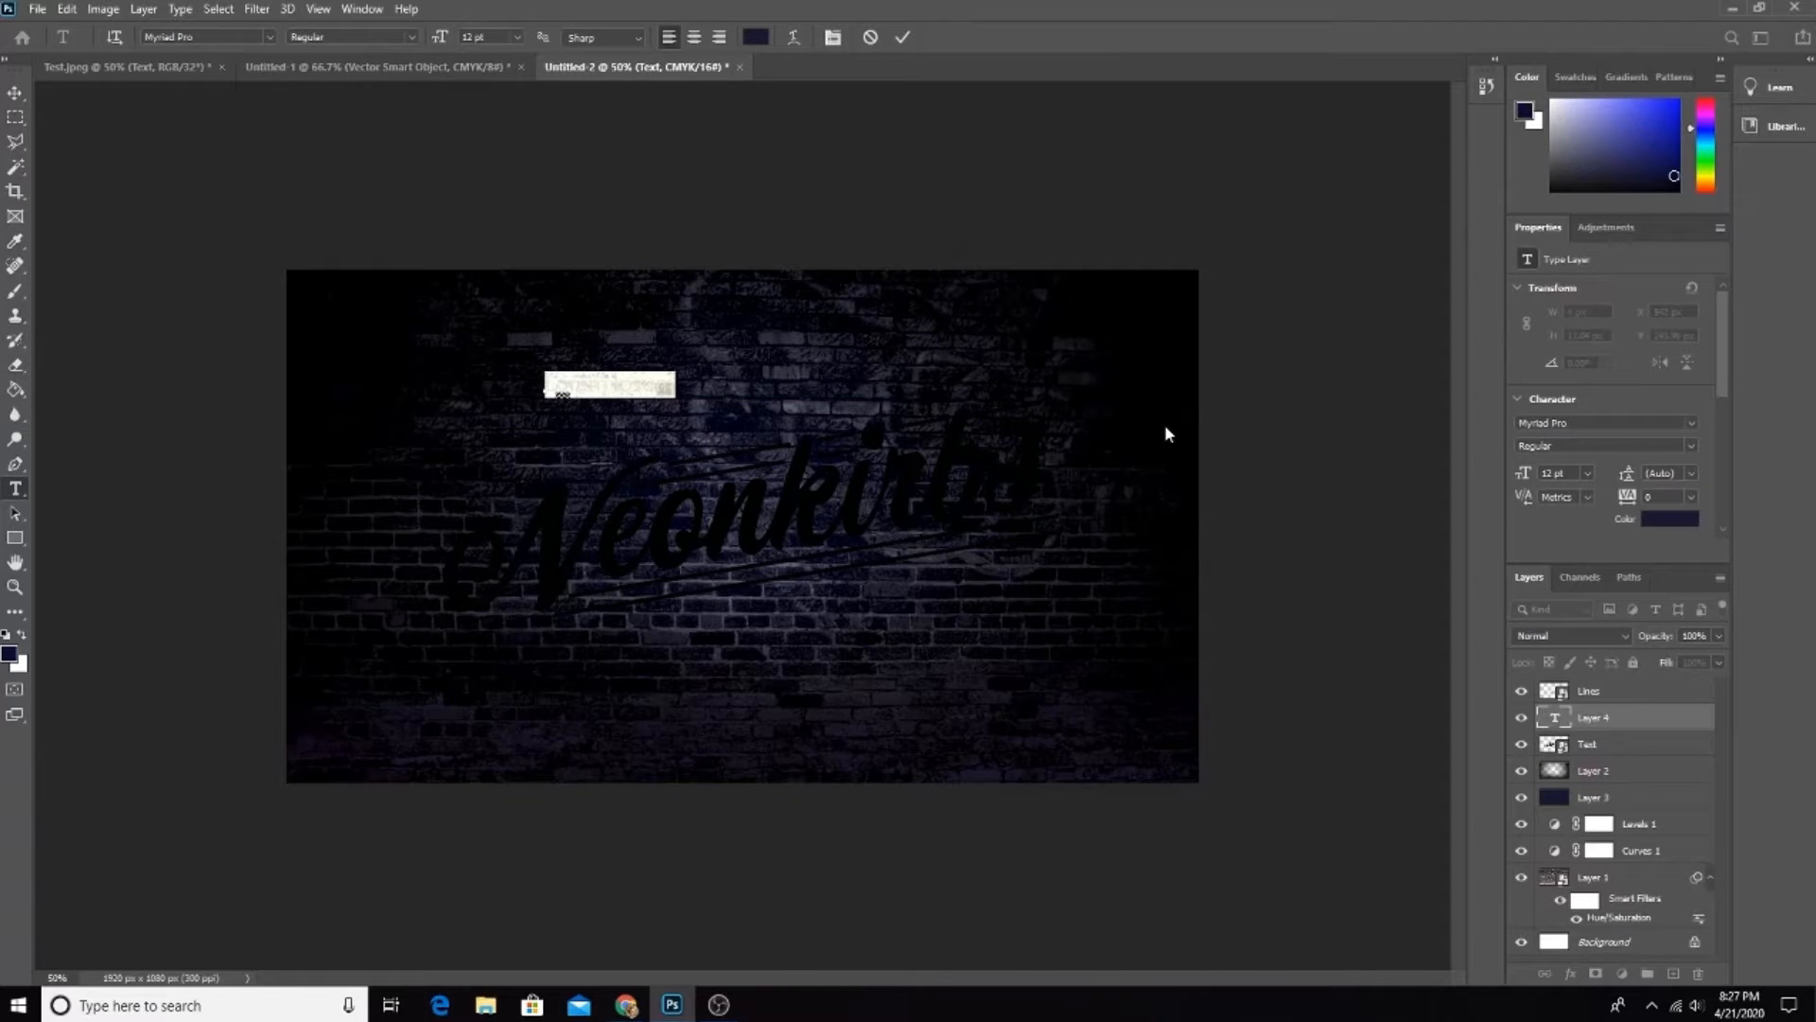
key("BackSpace")
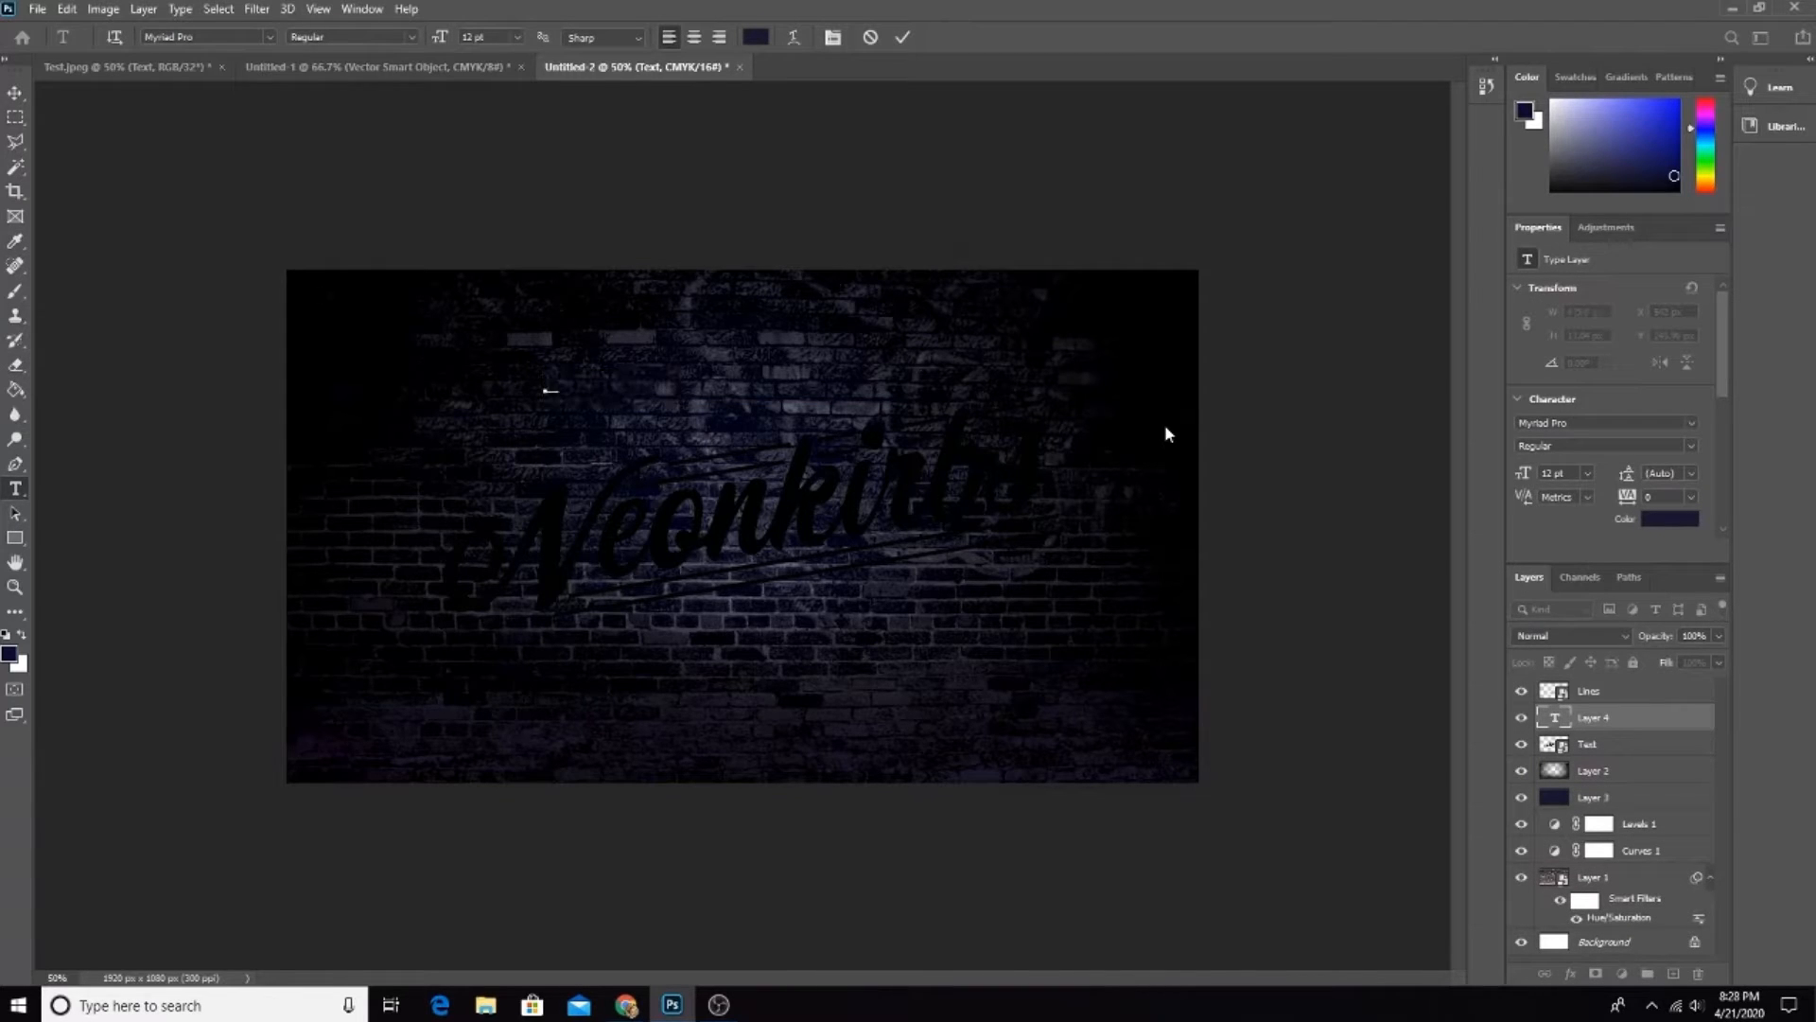
type("test")
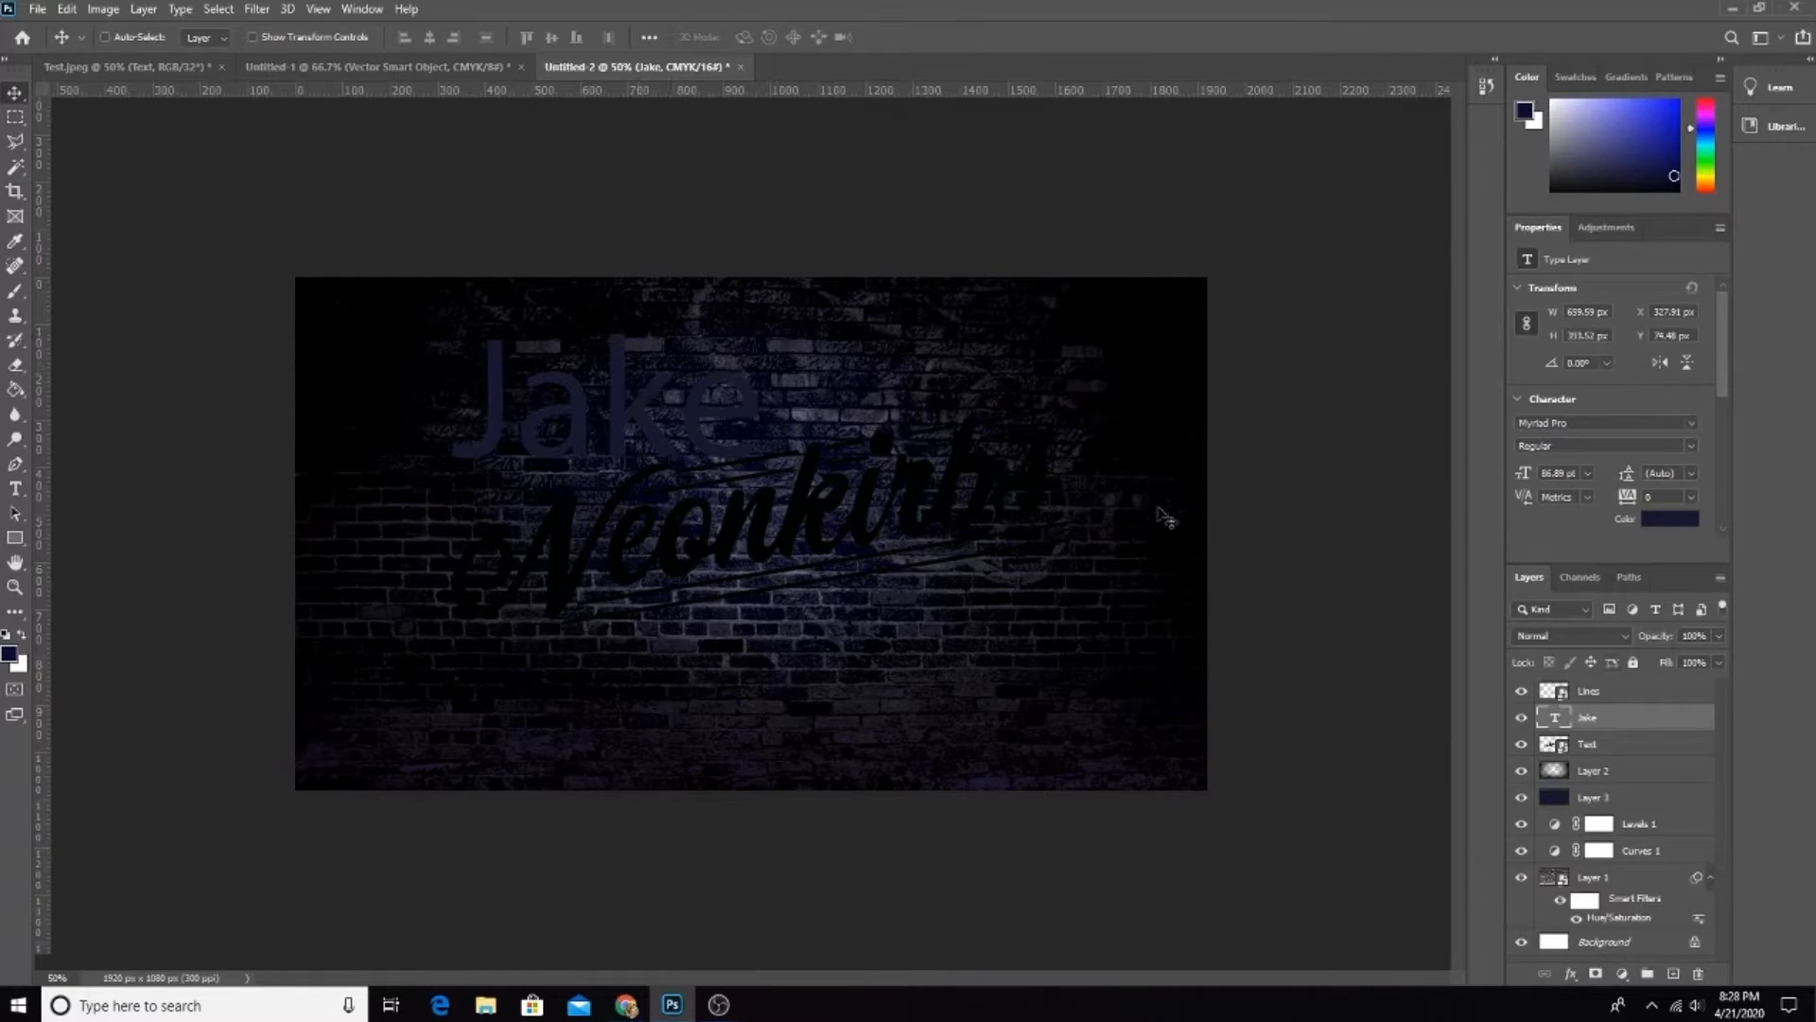
Step: Open the sample word for editing with the Type tool and select all of its characters
left_click(17, 488)
left_click(487, 422)
left_click_drag(487, 422, 734, 422)
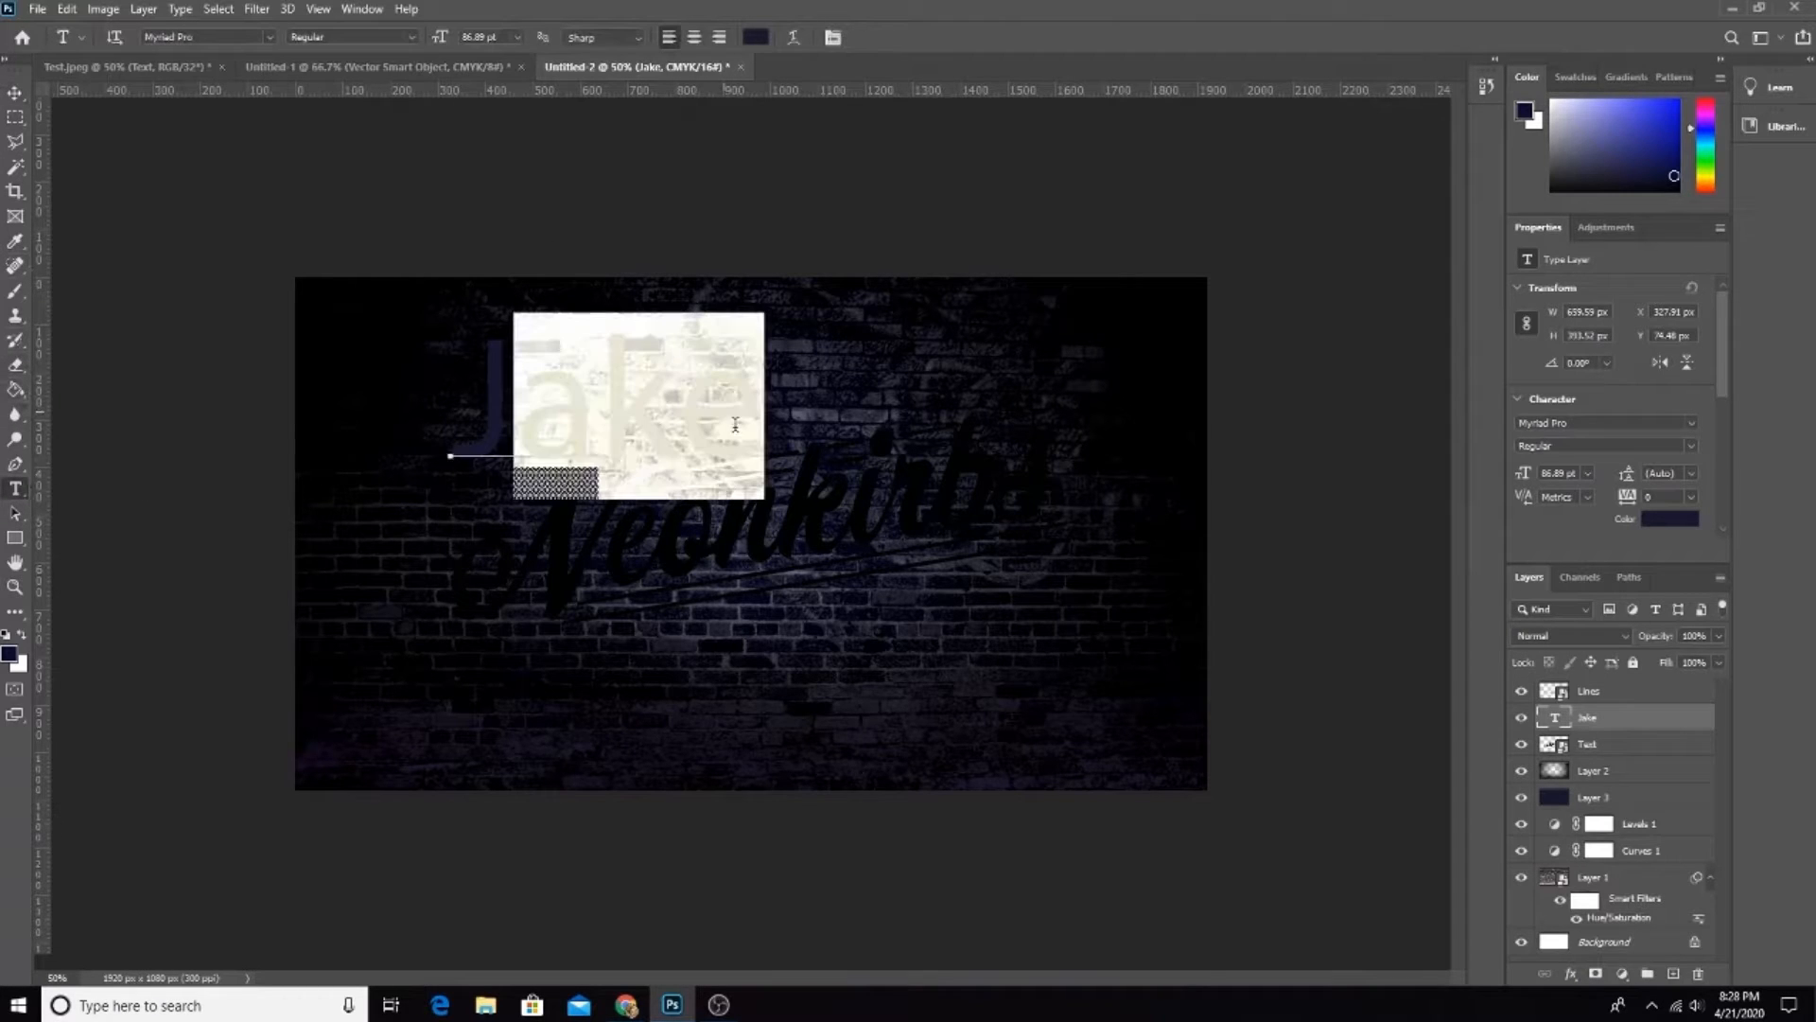
left_click(483, 390)
key("ctrl+a")
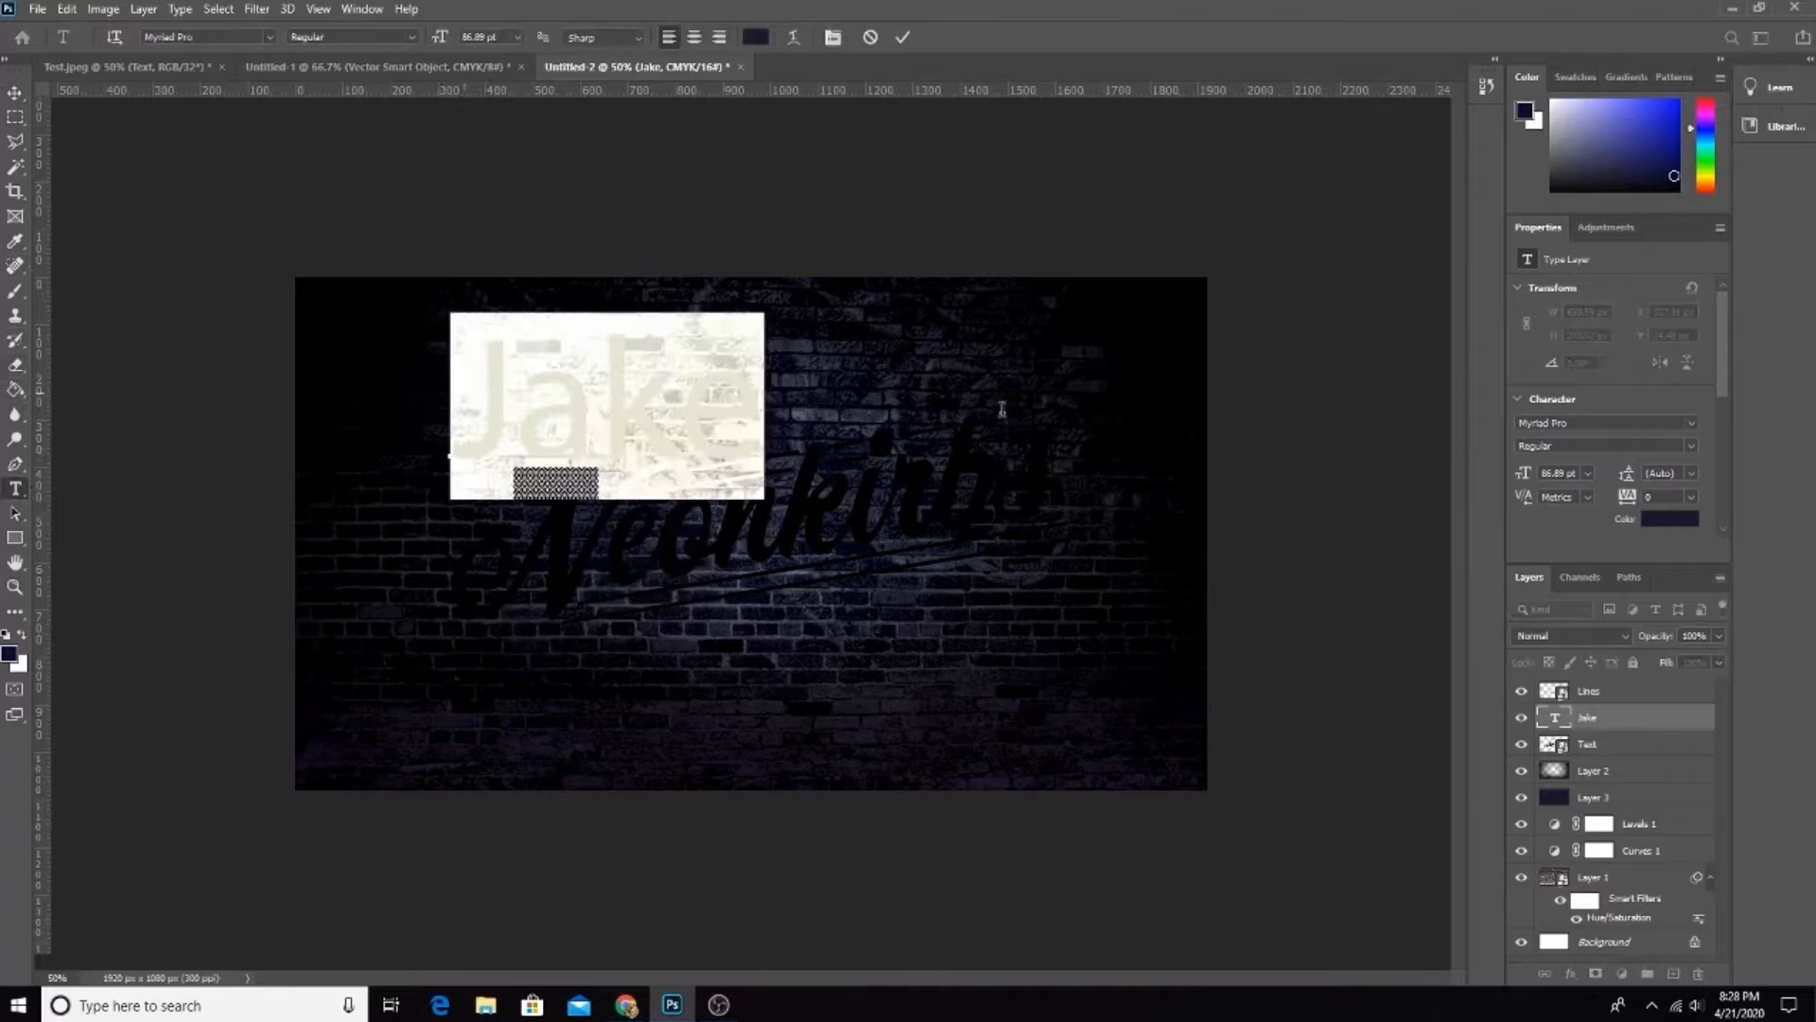
left_click(737, 388)
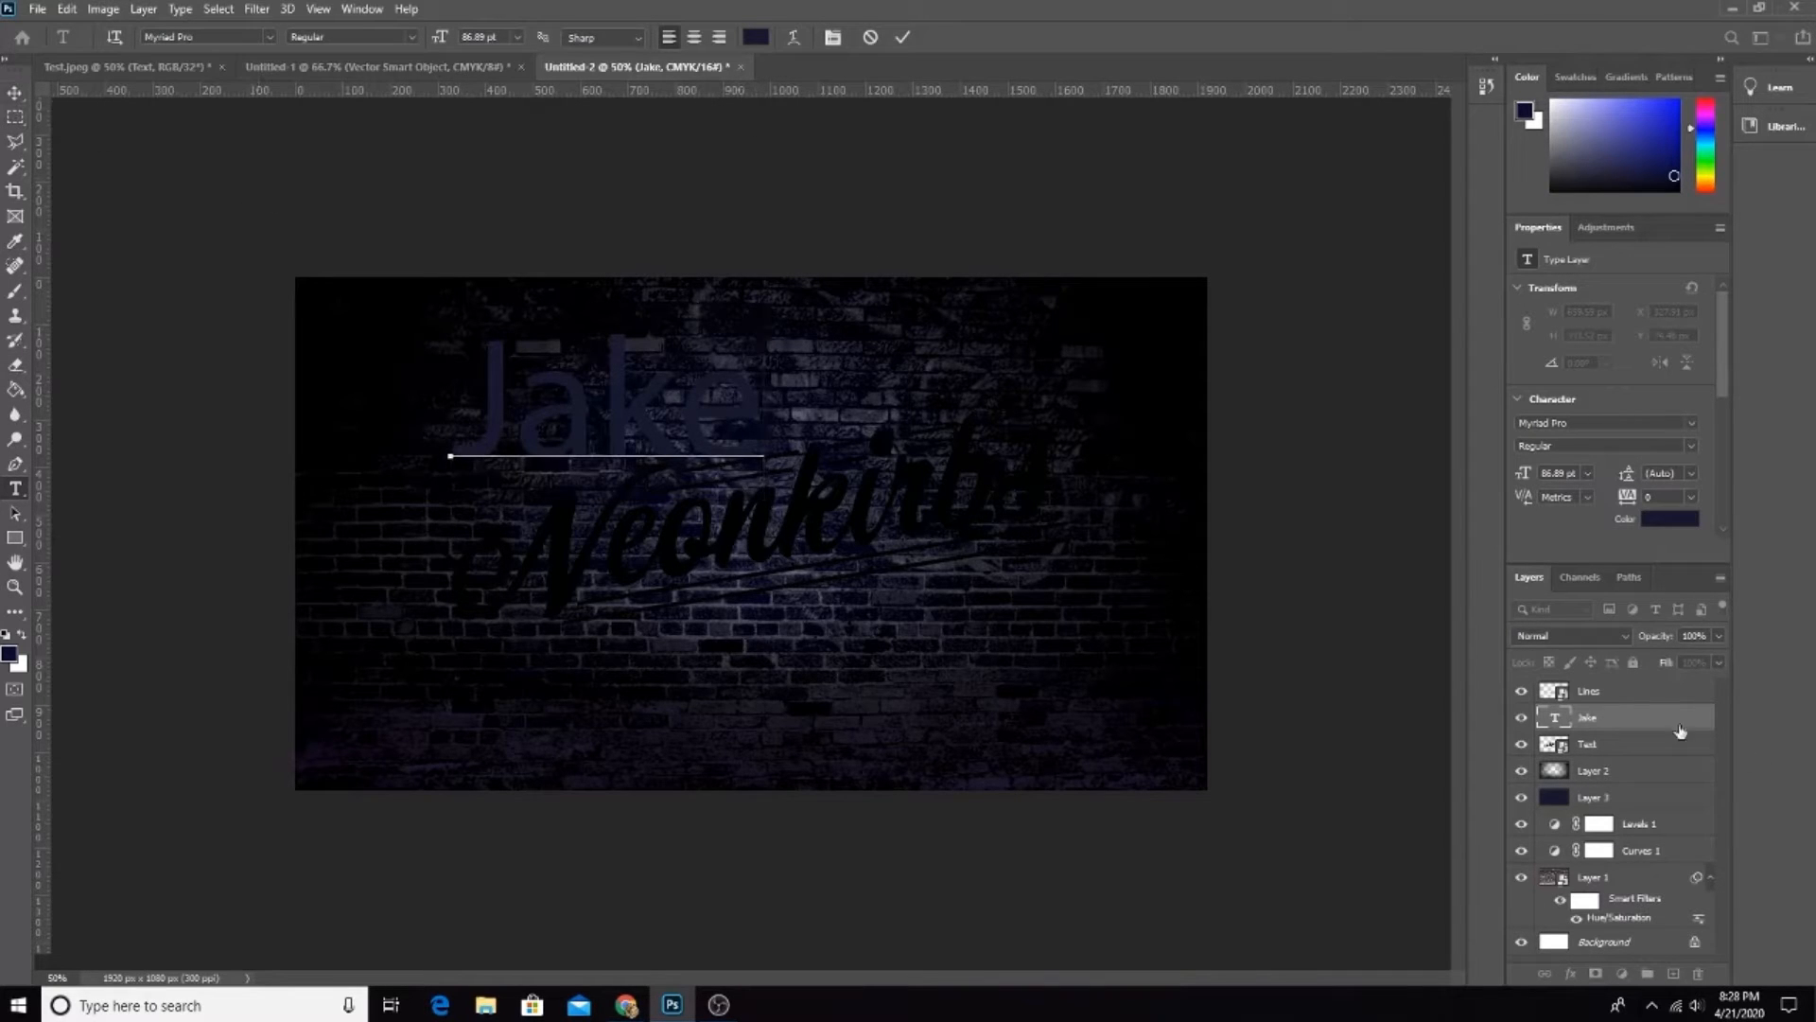
Step: Convert the sample type layer to a Smart Object and delete it
left_click(1620, 719)
right_click(1598, 731)
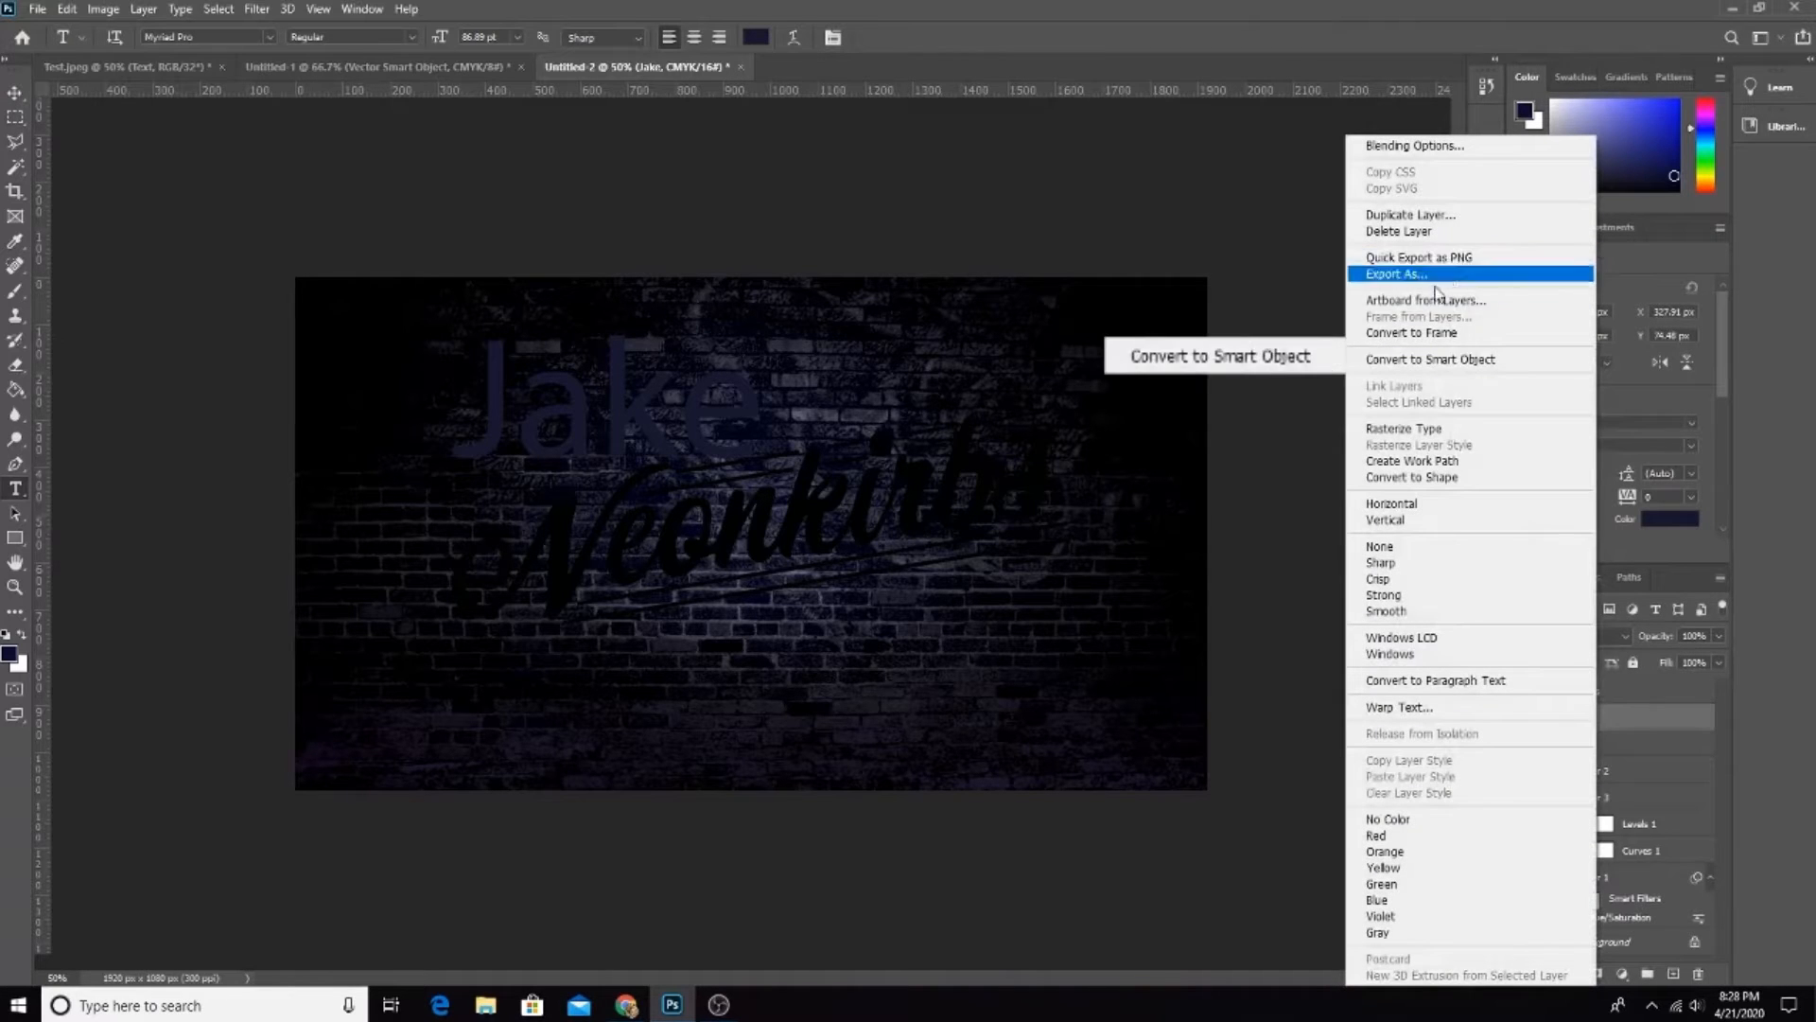
left_click(1509, 371)
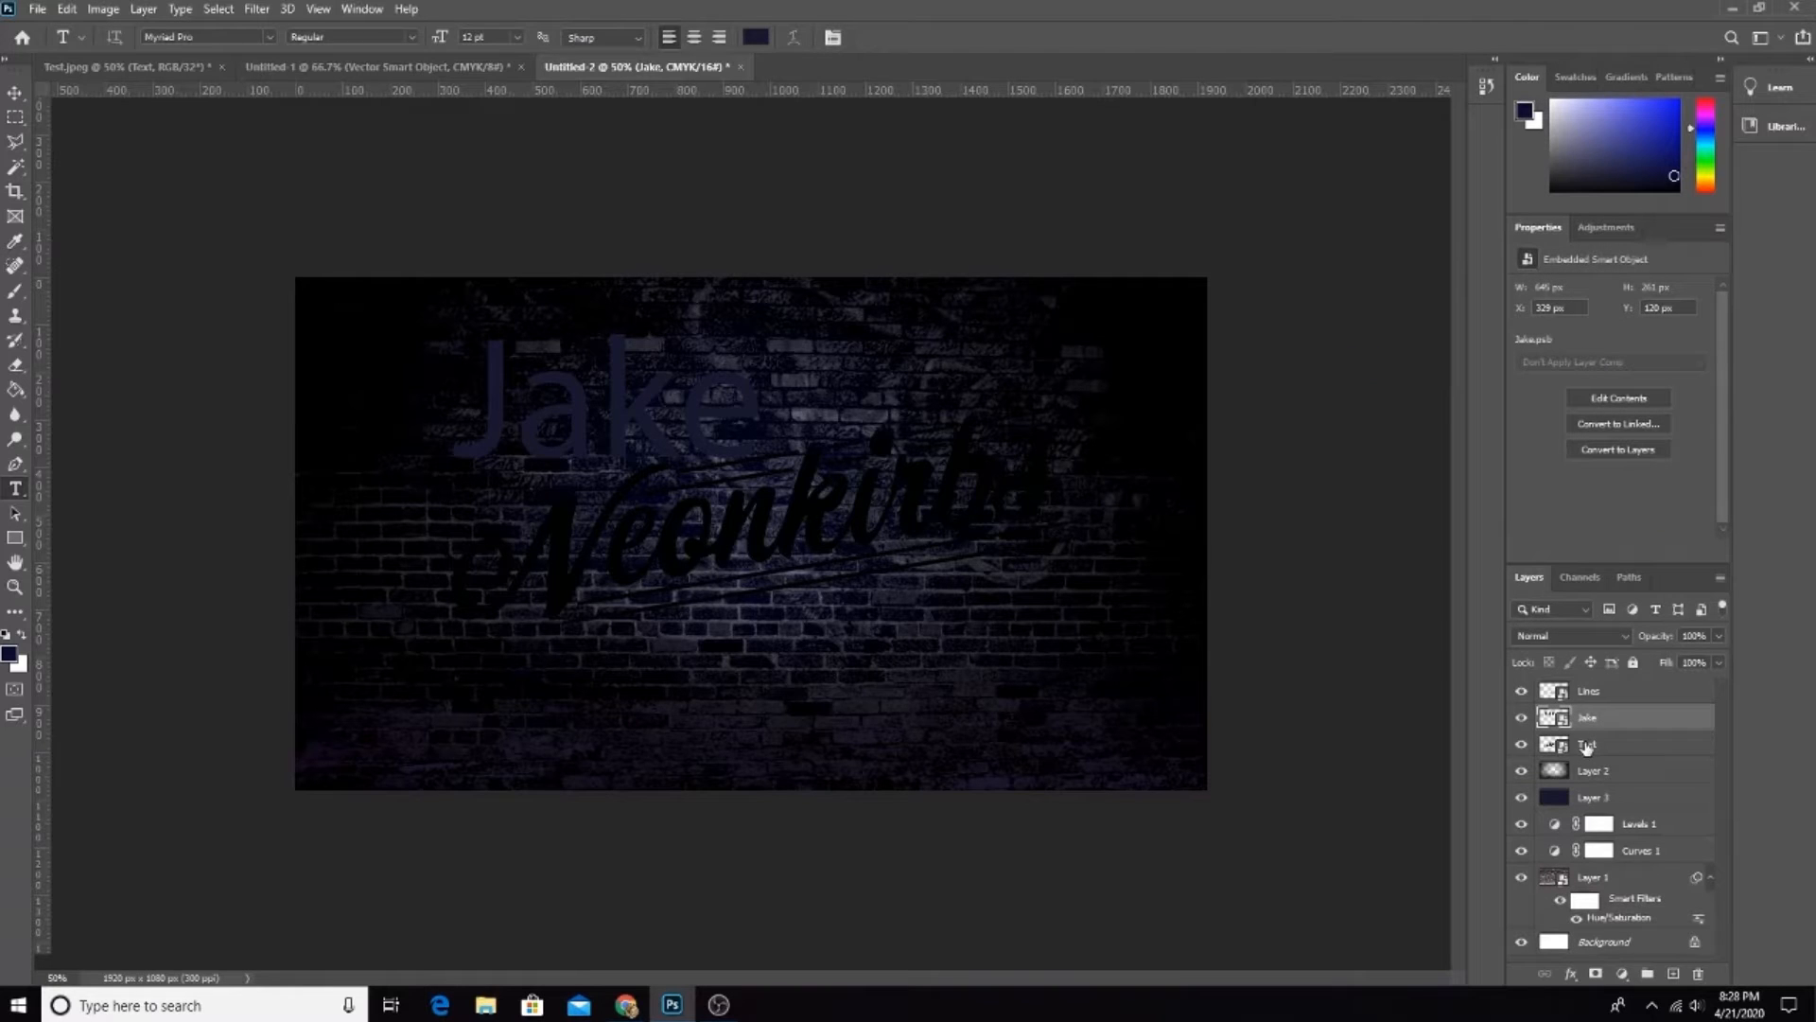
key("Delete")
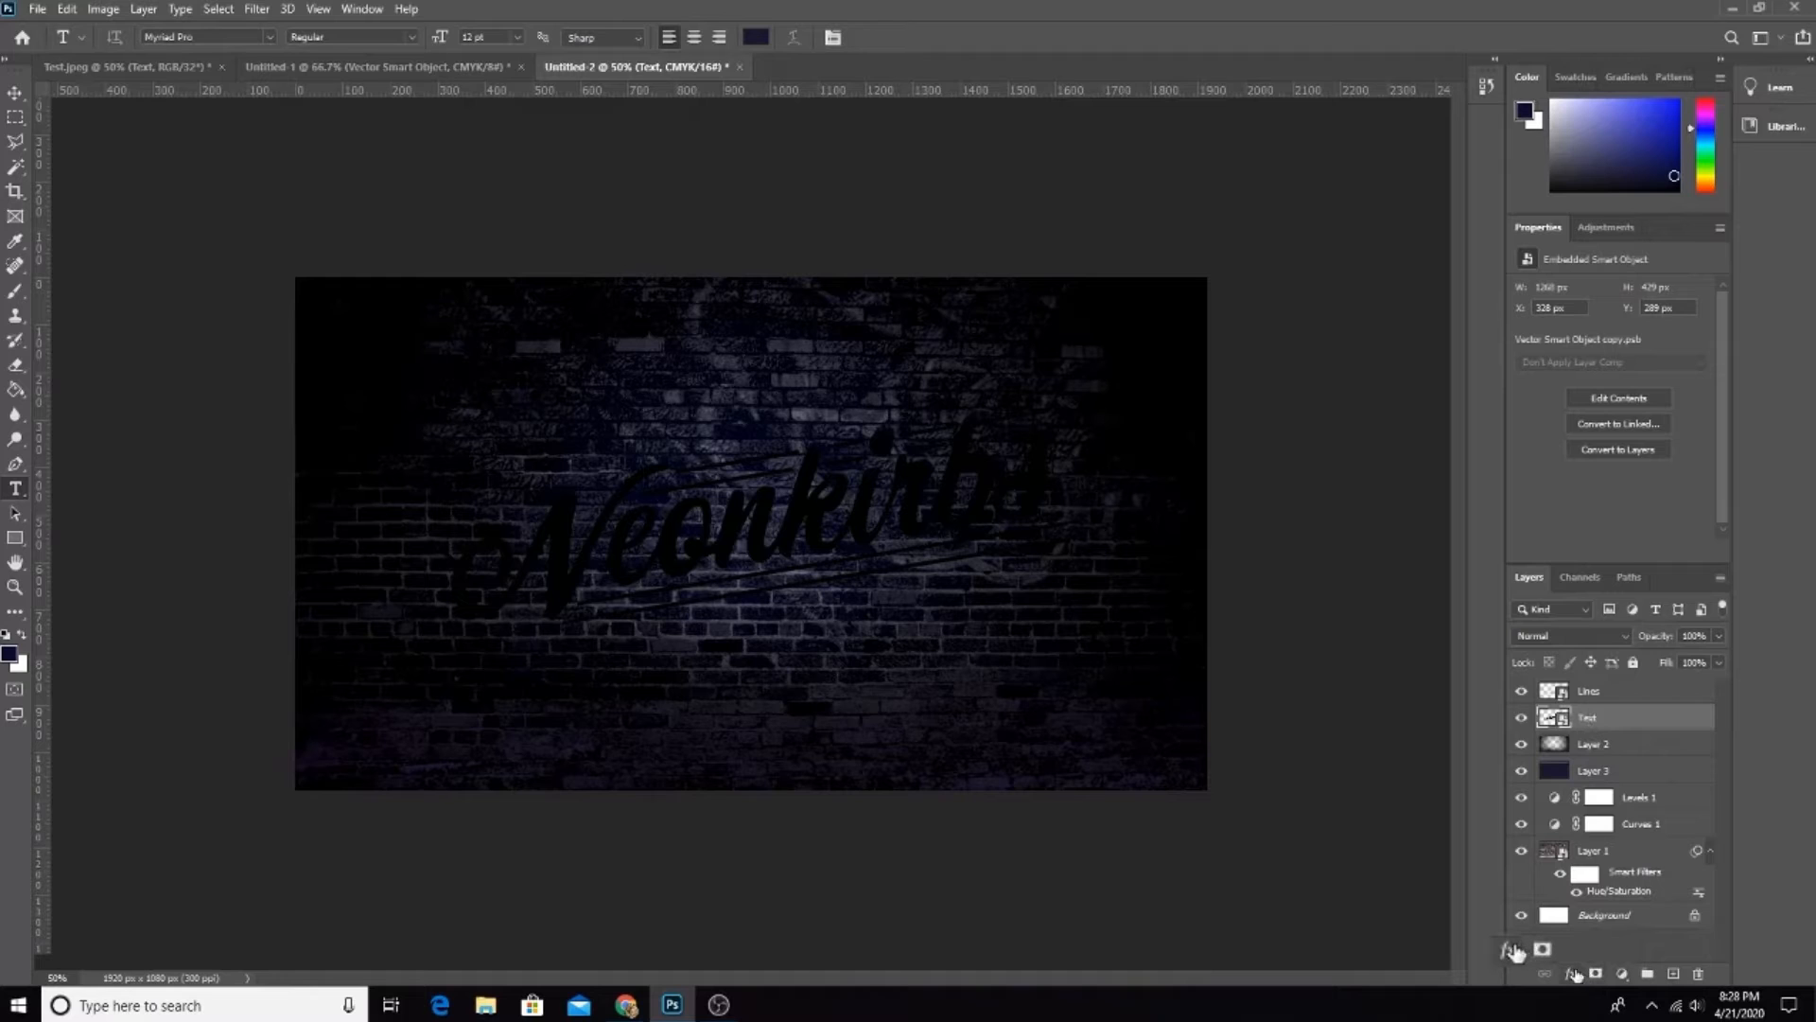
Step: Add a Stroke layer style to the Text layer with a size of 6 px and the position set to Center
left_click(1573, 974)
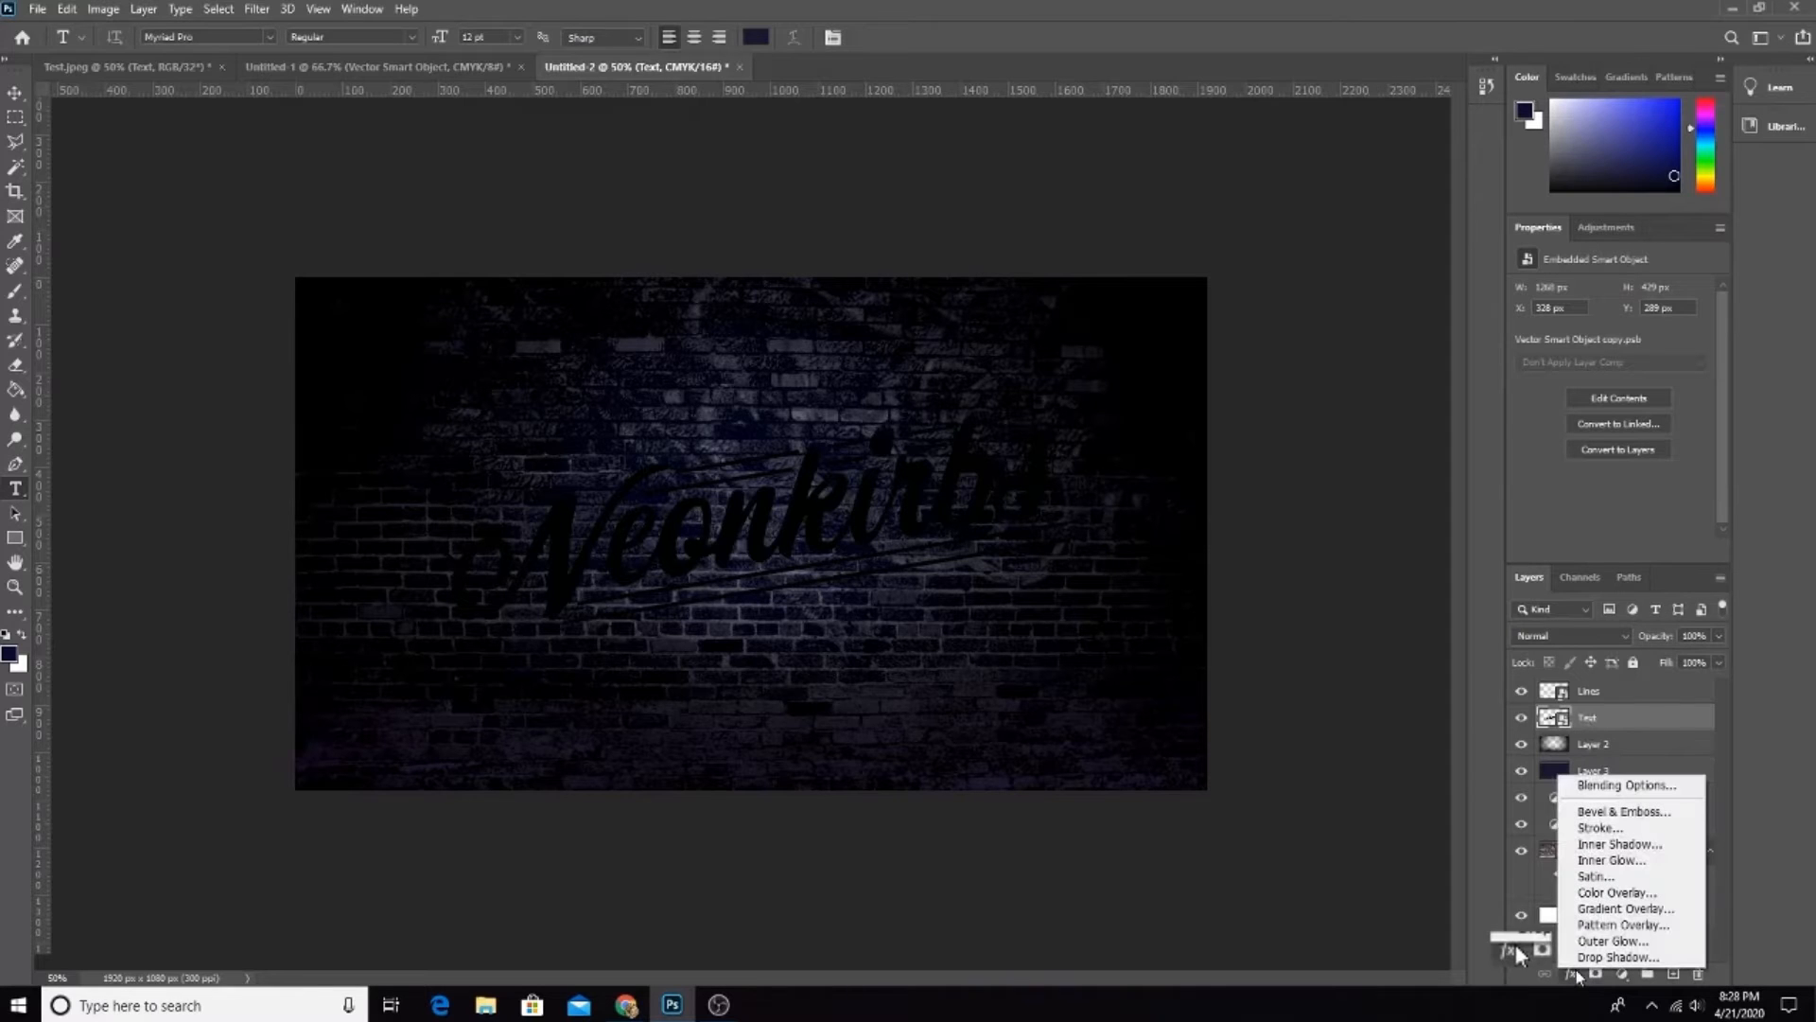
left_click(1617, 828)
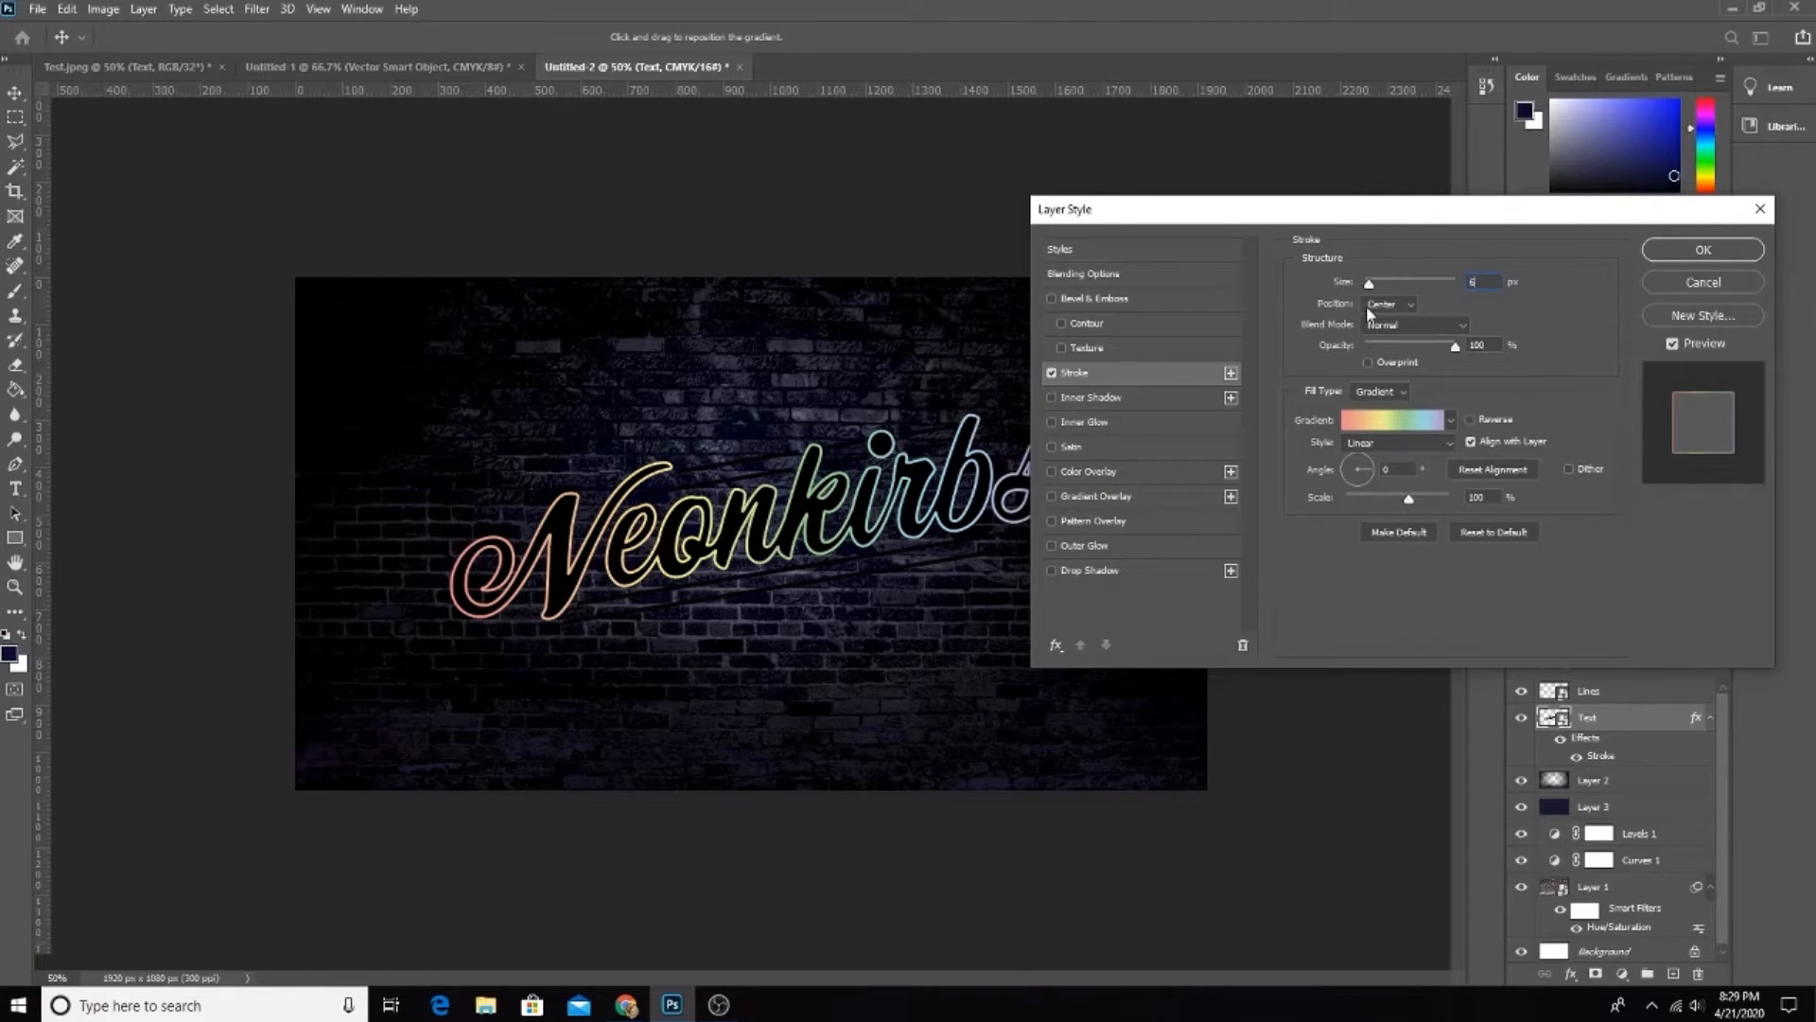
left_click(1400, 303)
left_click(1400, 303)
left_click_drag(1554, 217, 1306, 218)
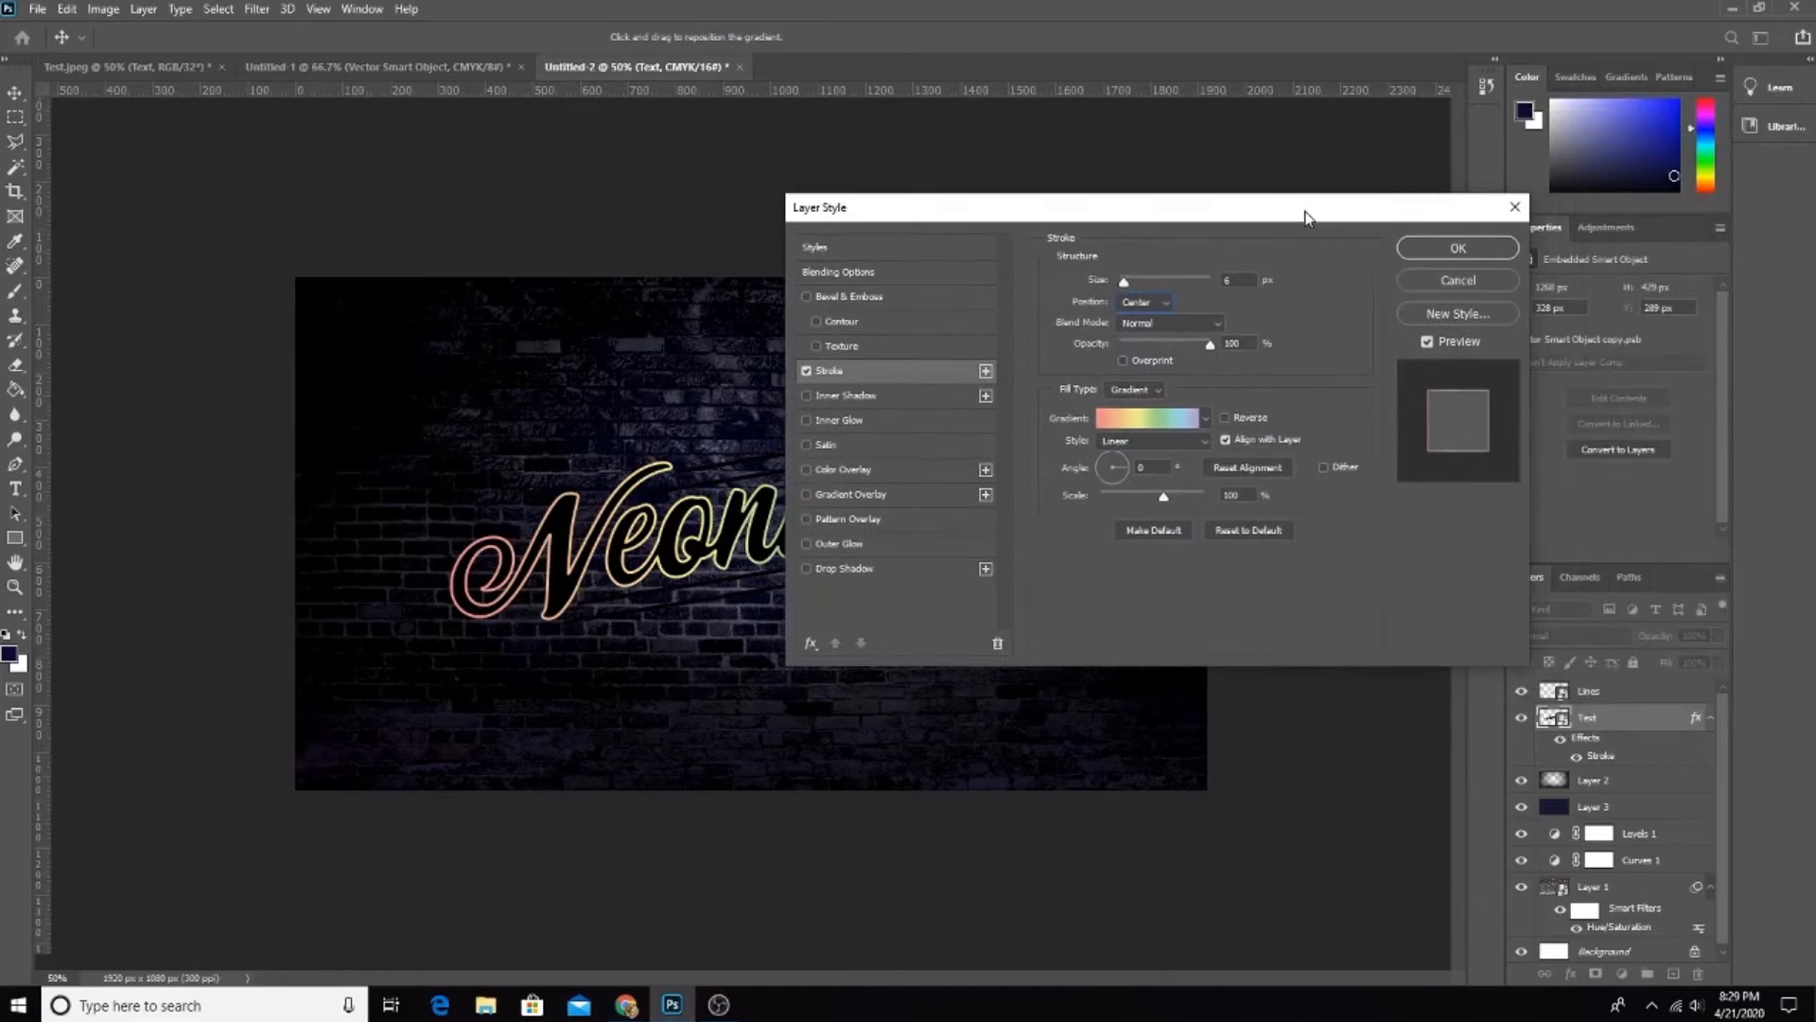
left_click(1162, 302)
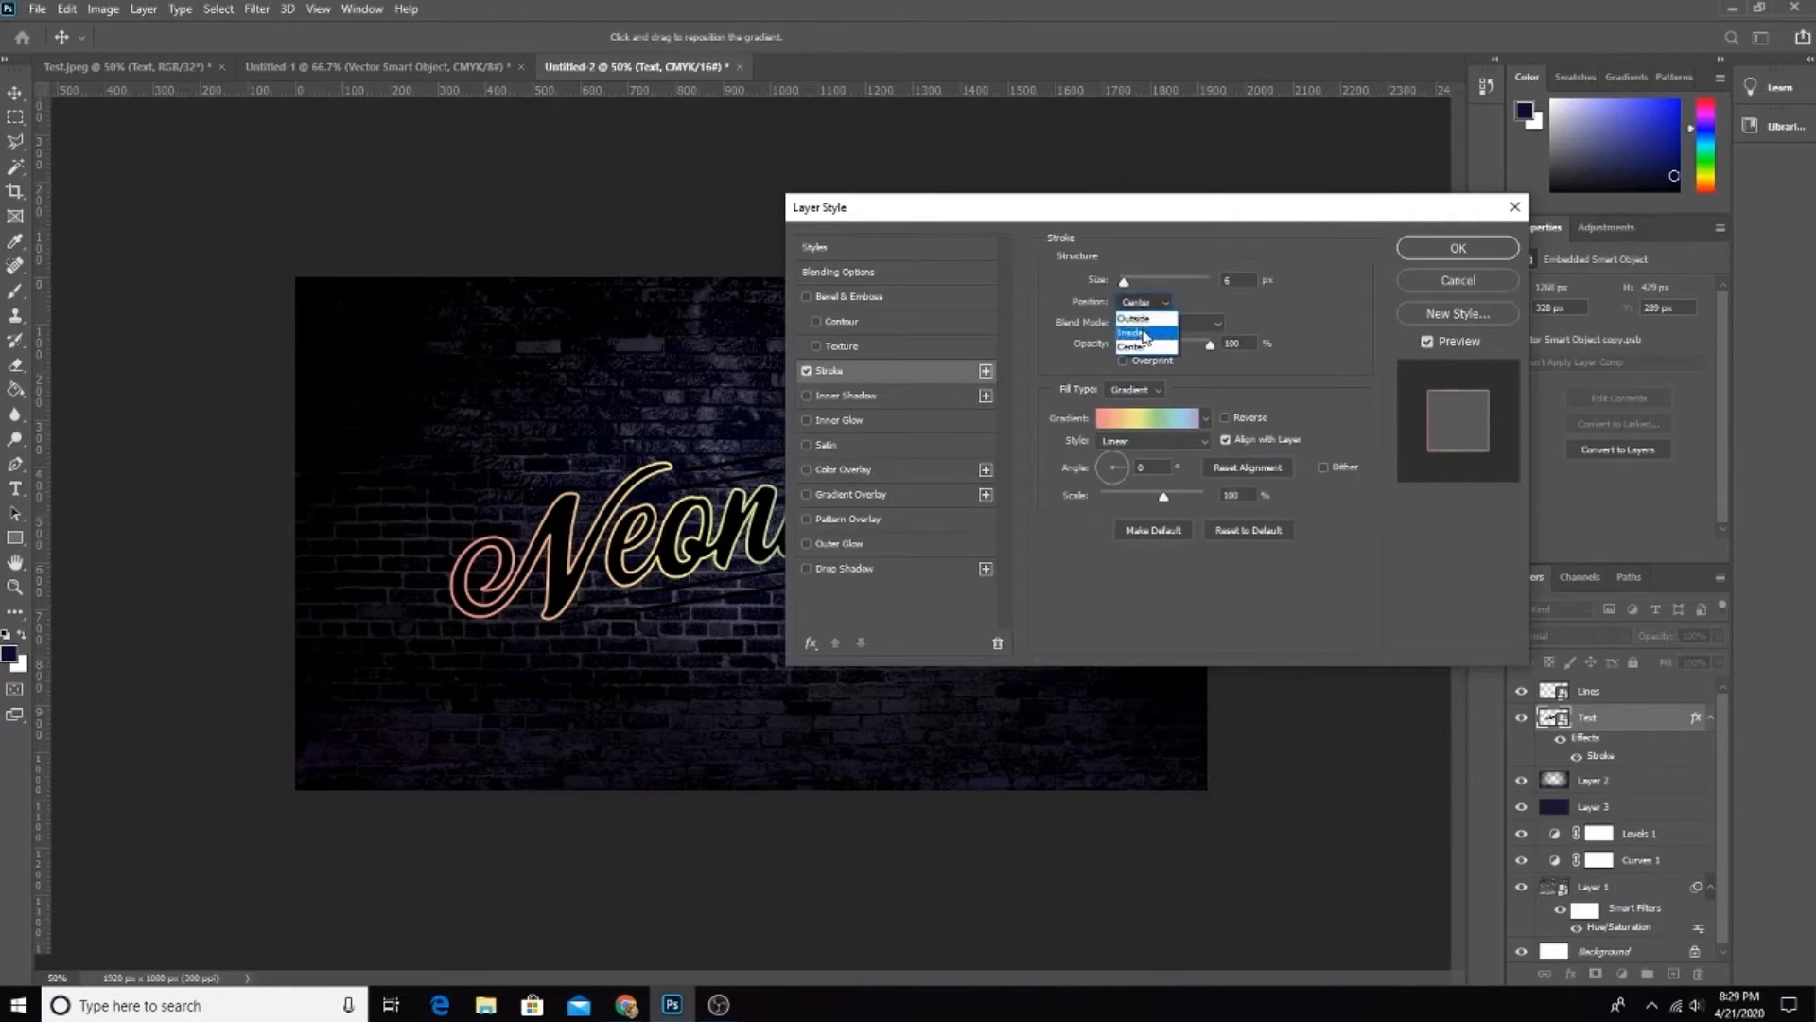
left_click(1152, 307)
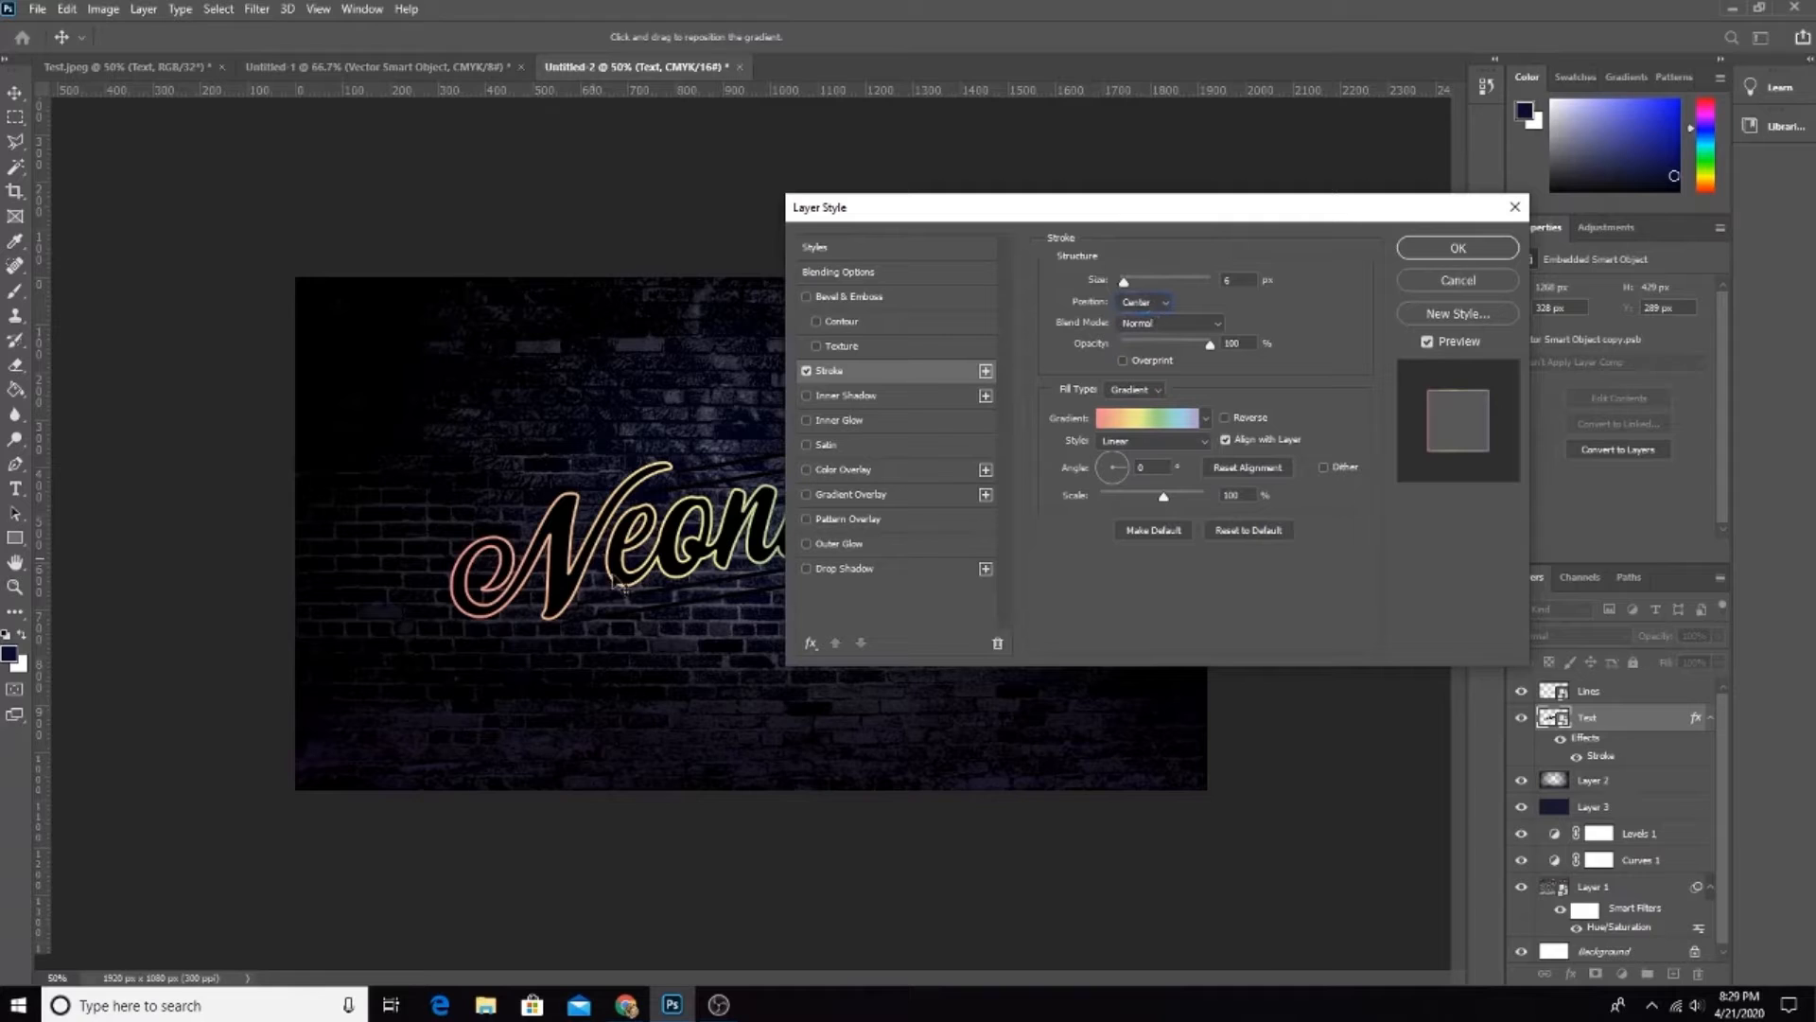
Step: Switch the stroke's fill type to Color and back to Gradient
left_click(1152, 397)
left_click(1143, 405)
left_click(1127, 391)
left_click(1126, 389)
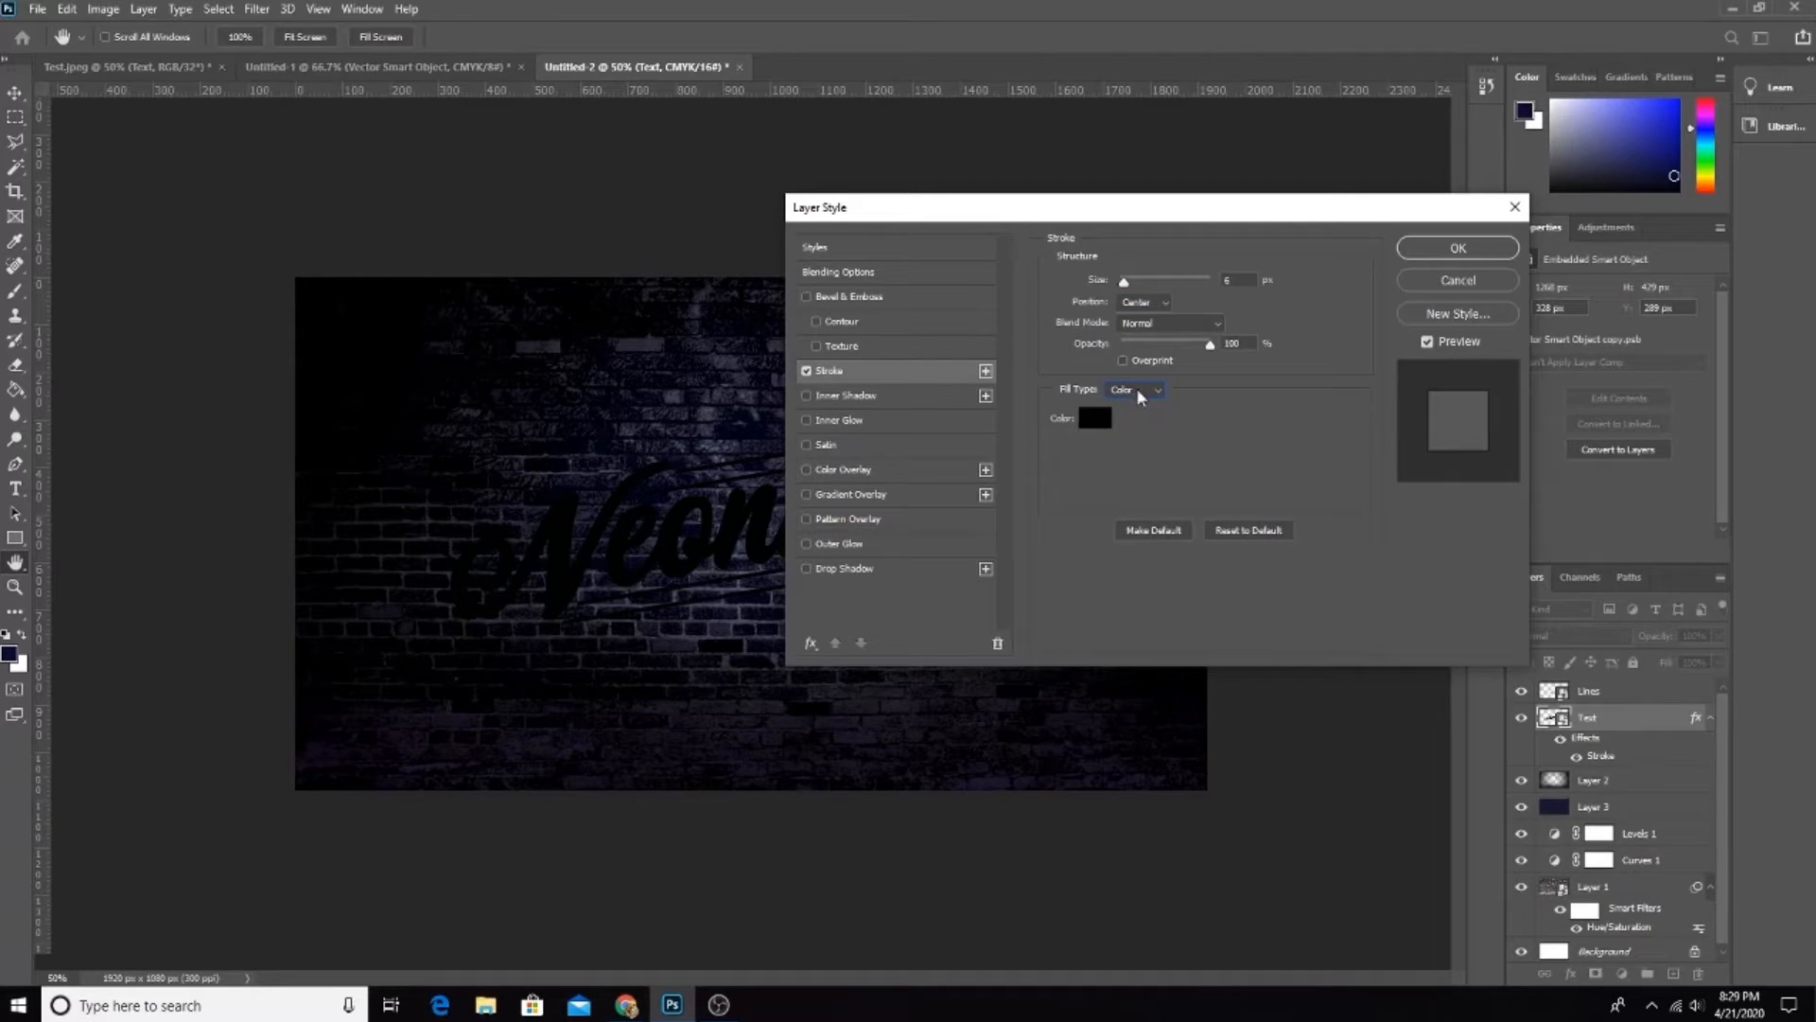
left_click(1142, 393)
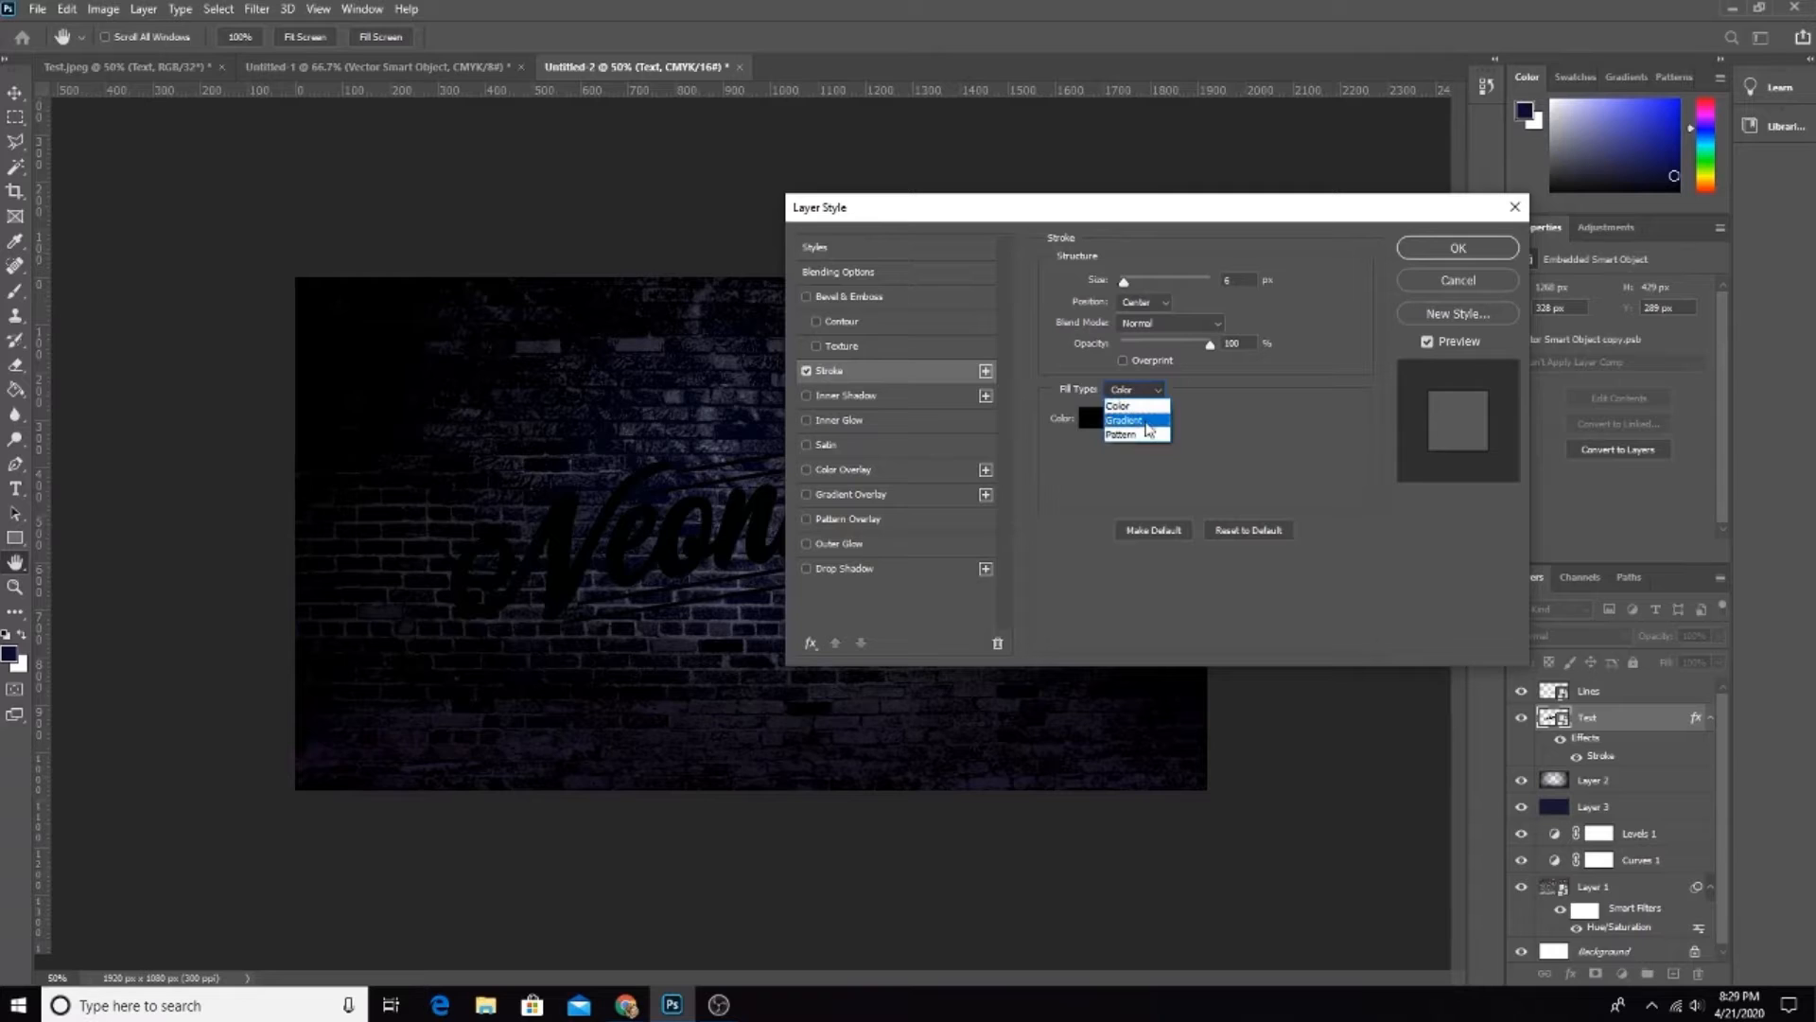
left_click(1145, 421)
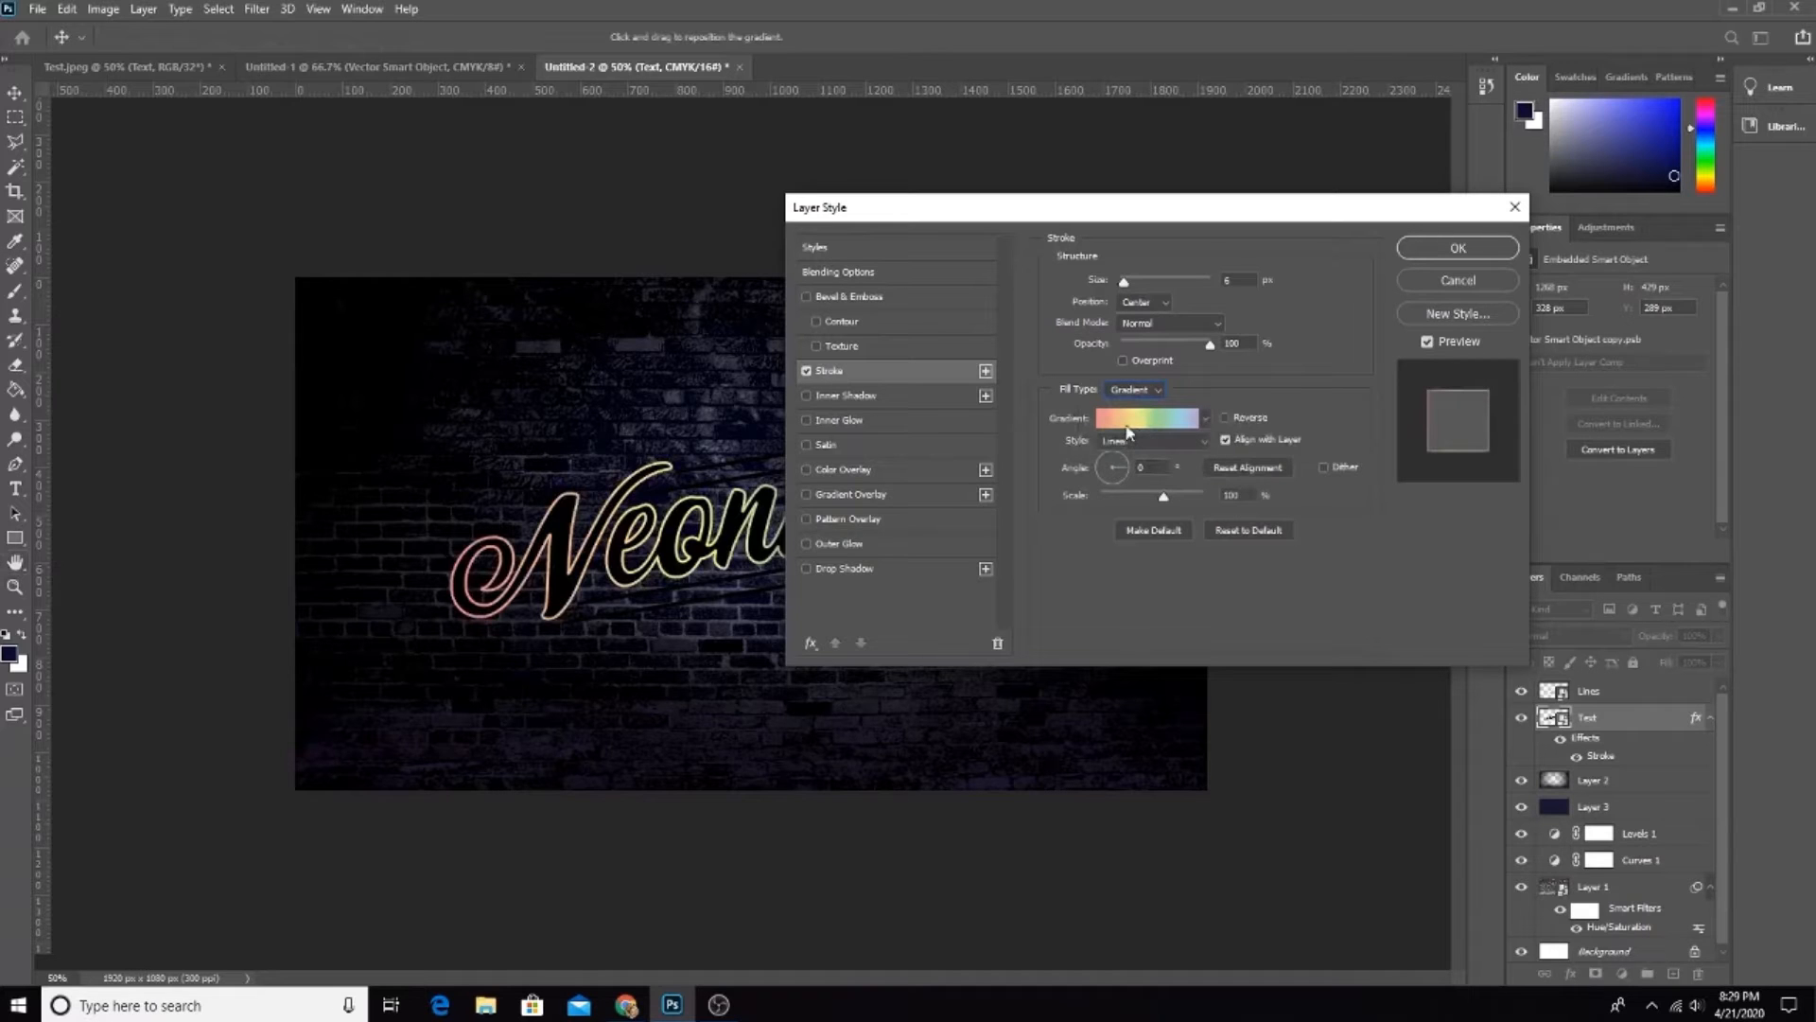
Step: Inspect the colour stops of the stroke's rainbow gradient without changing them, and apply the Stroke style to the Text layer
left_click(1126, 428)
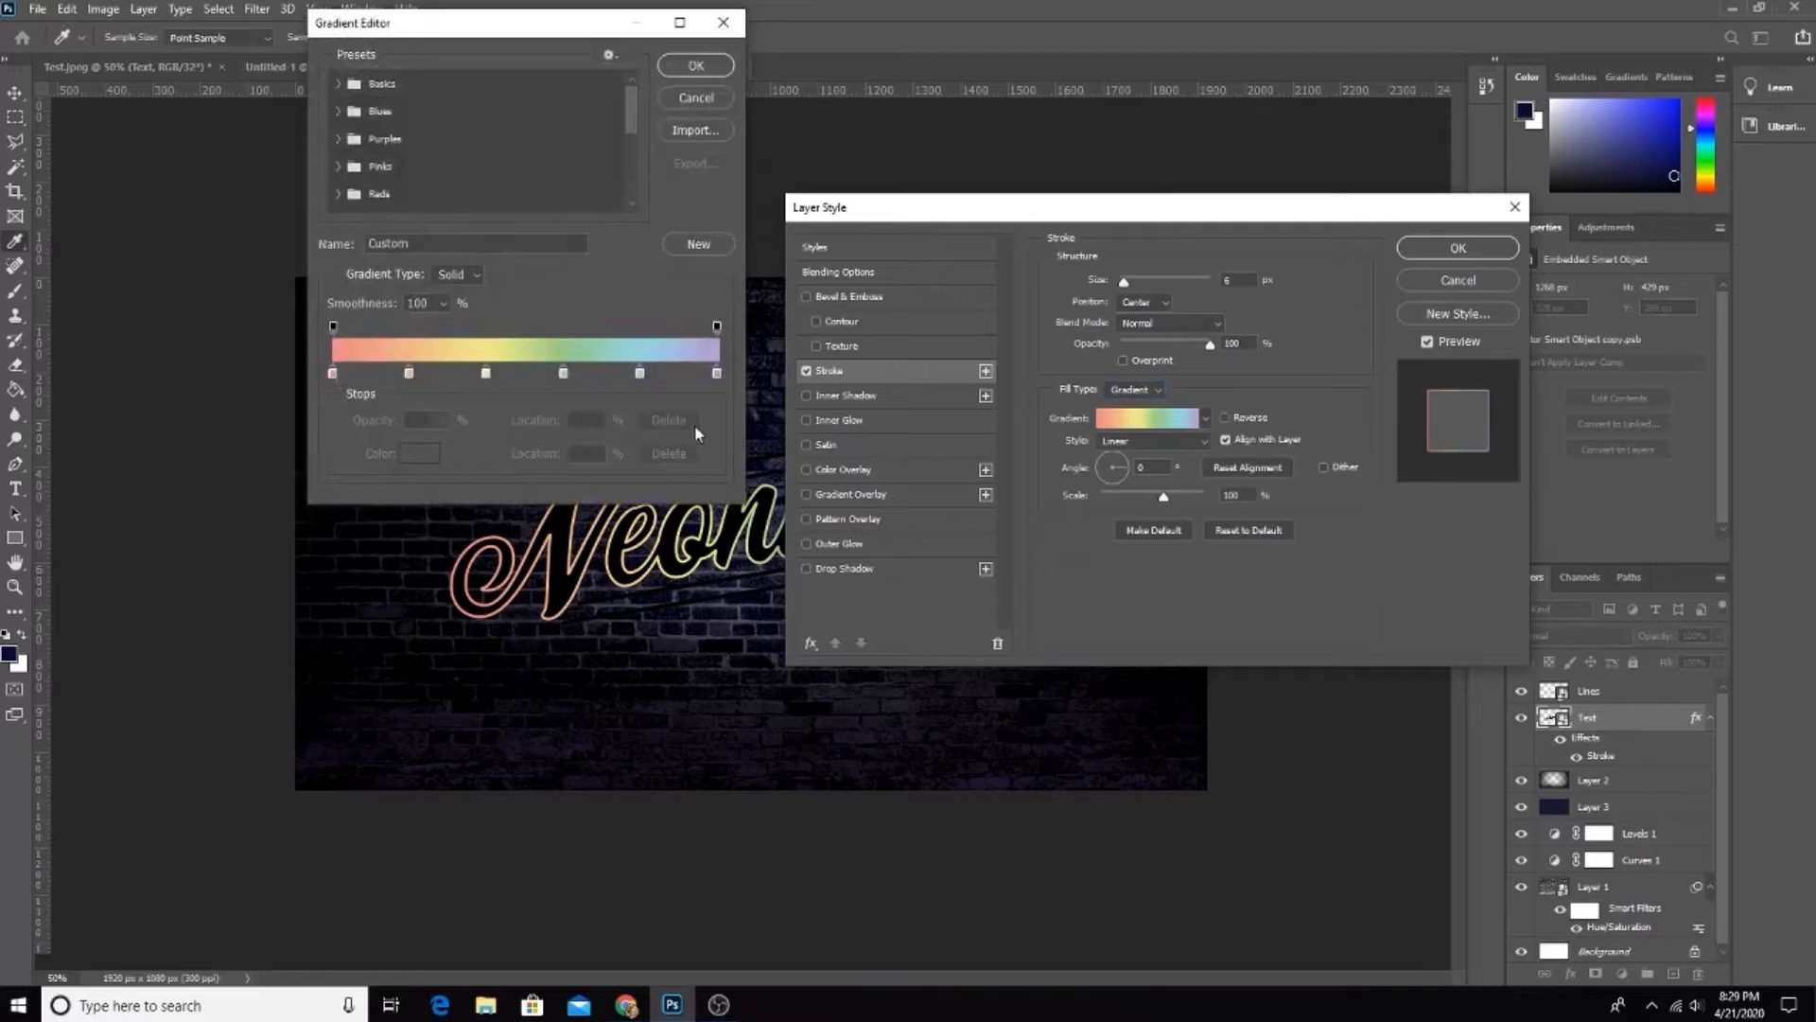
double_click(332, 373)
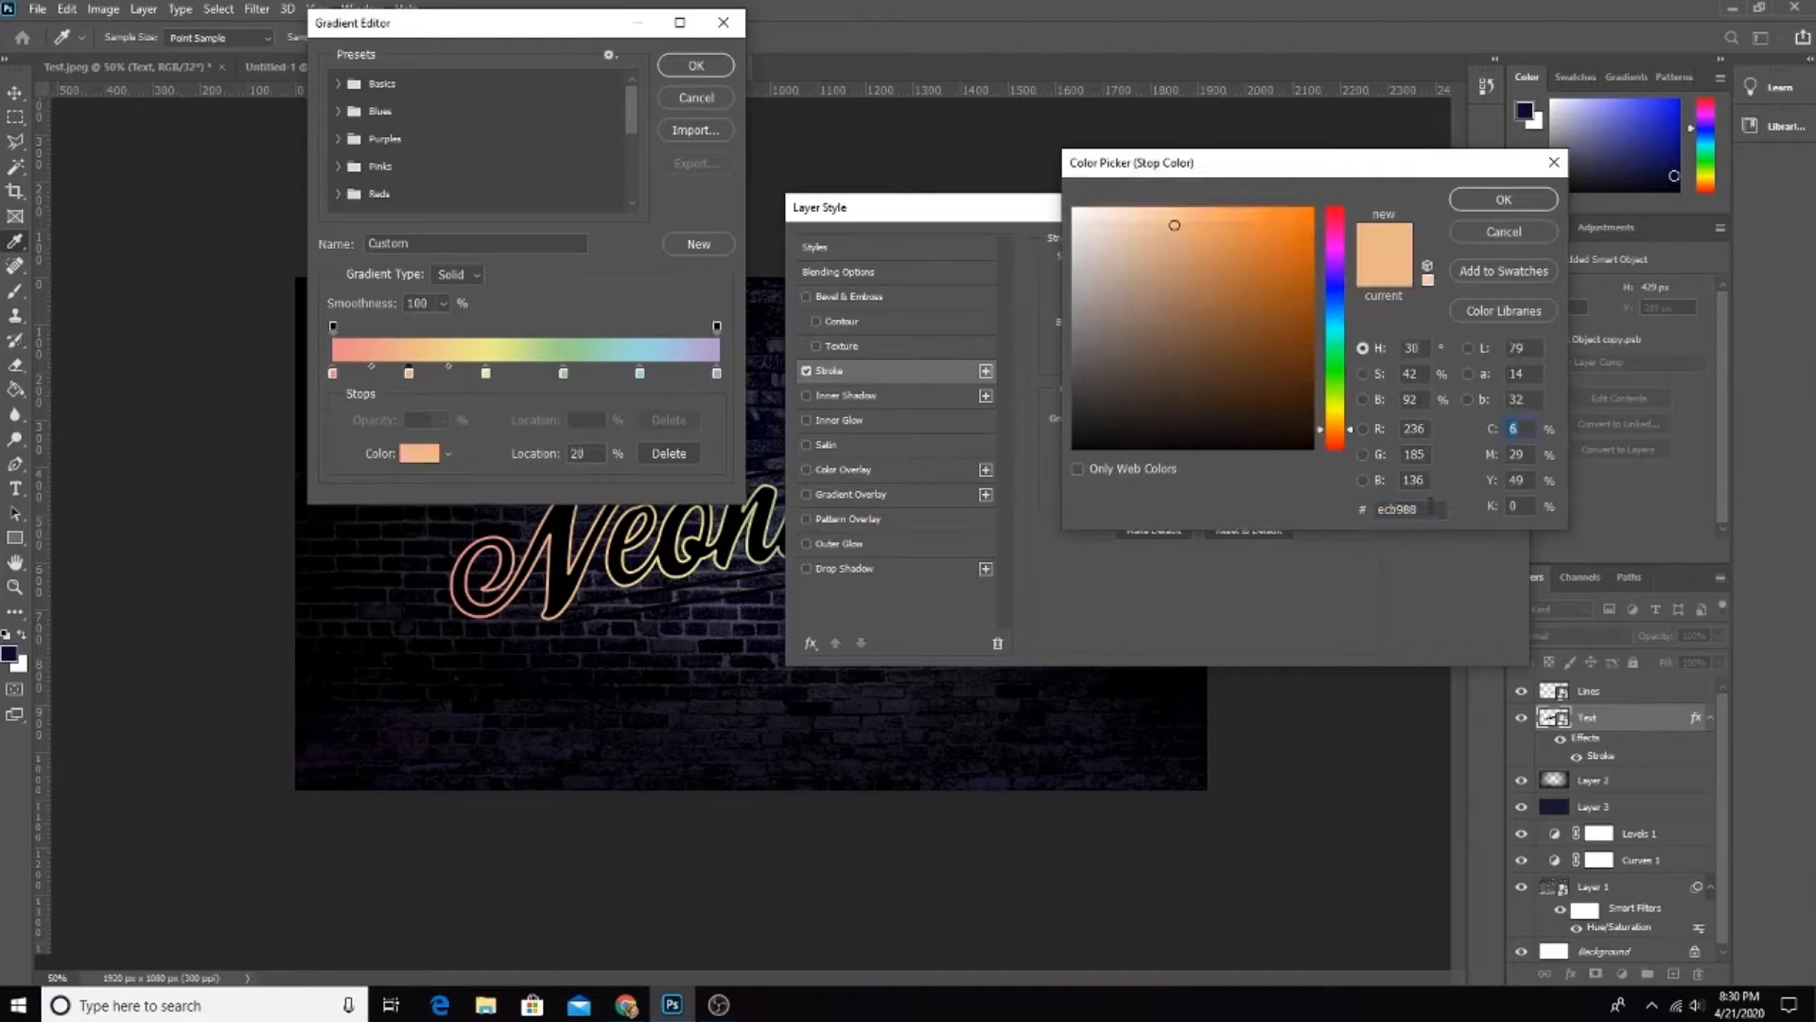
left_click_drag(1417, 510, 1359, 512)
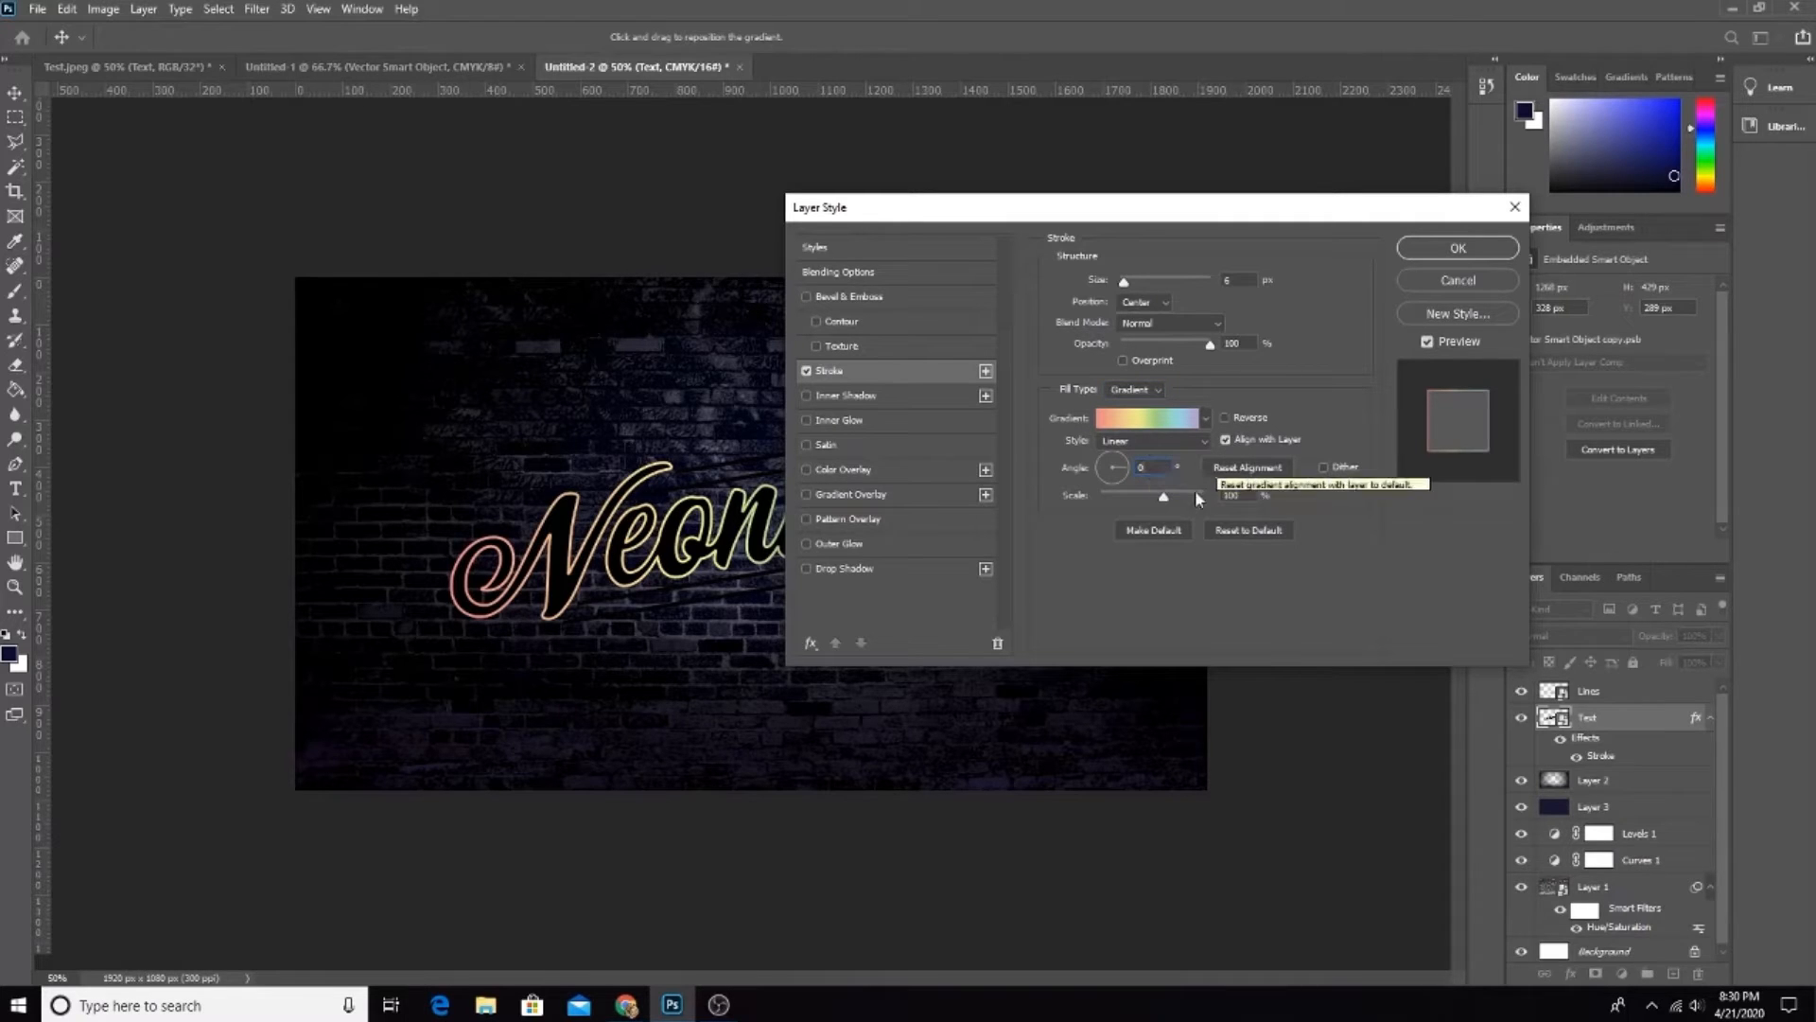
left_click(1424, 251)
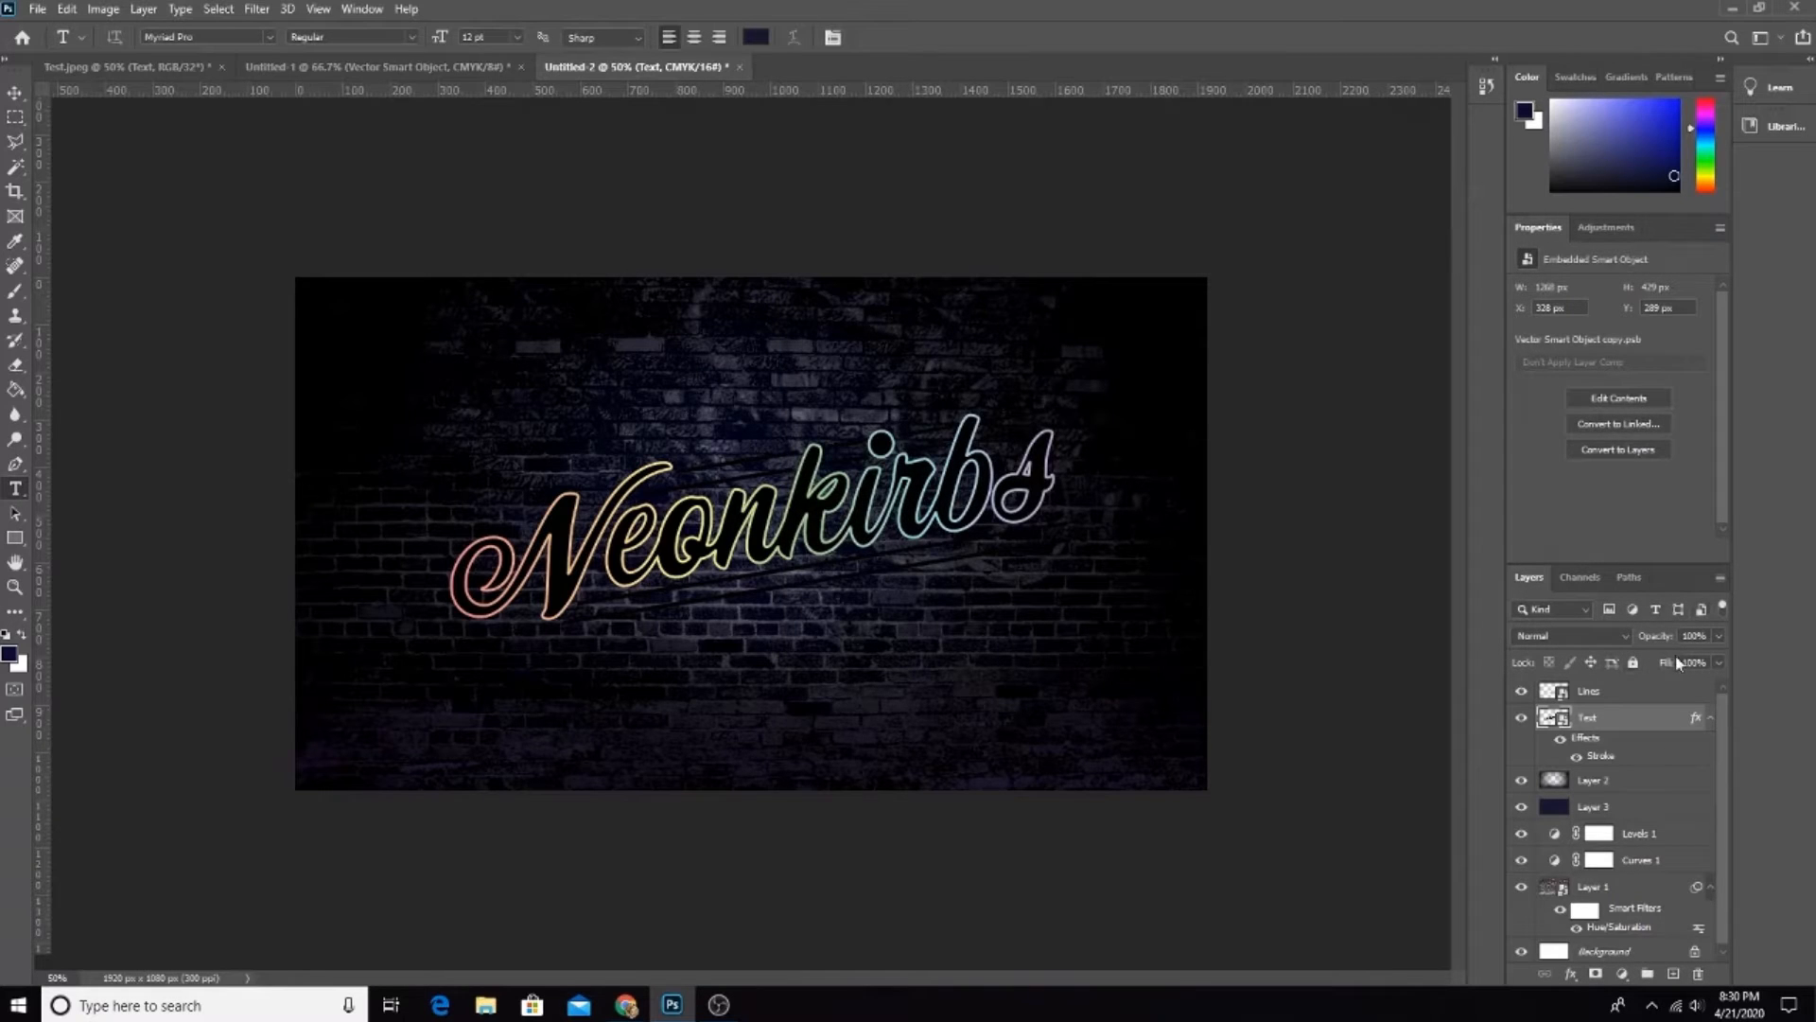
Step: Reduce the Text layer's fill to 0% and toggle its Stroke effect off and on to compare
left_click_drag(1662, 662, 1289, 643)
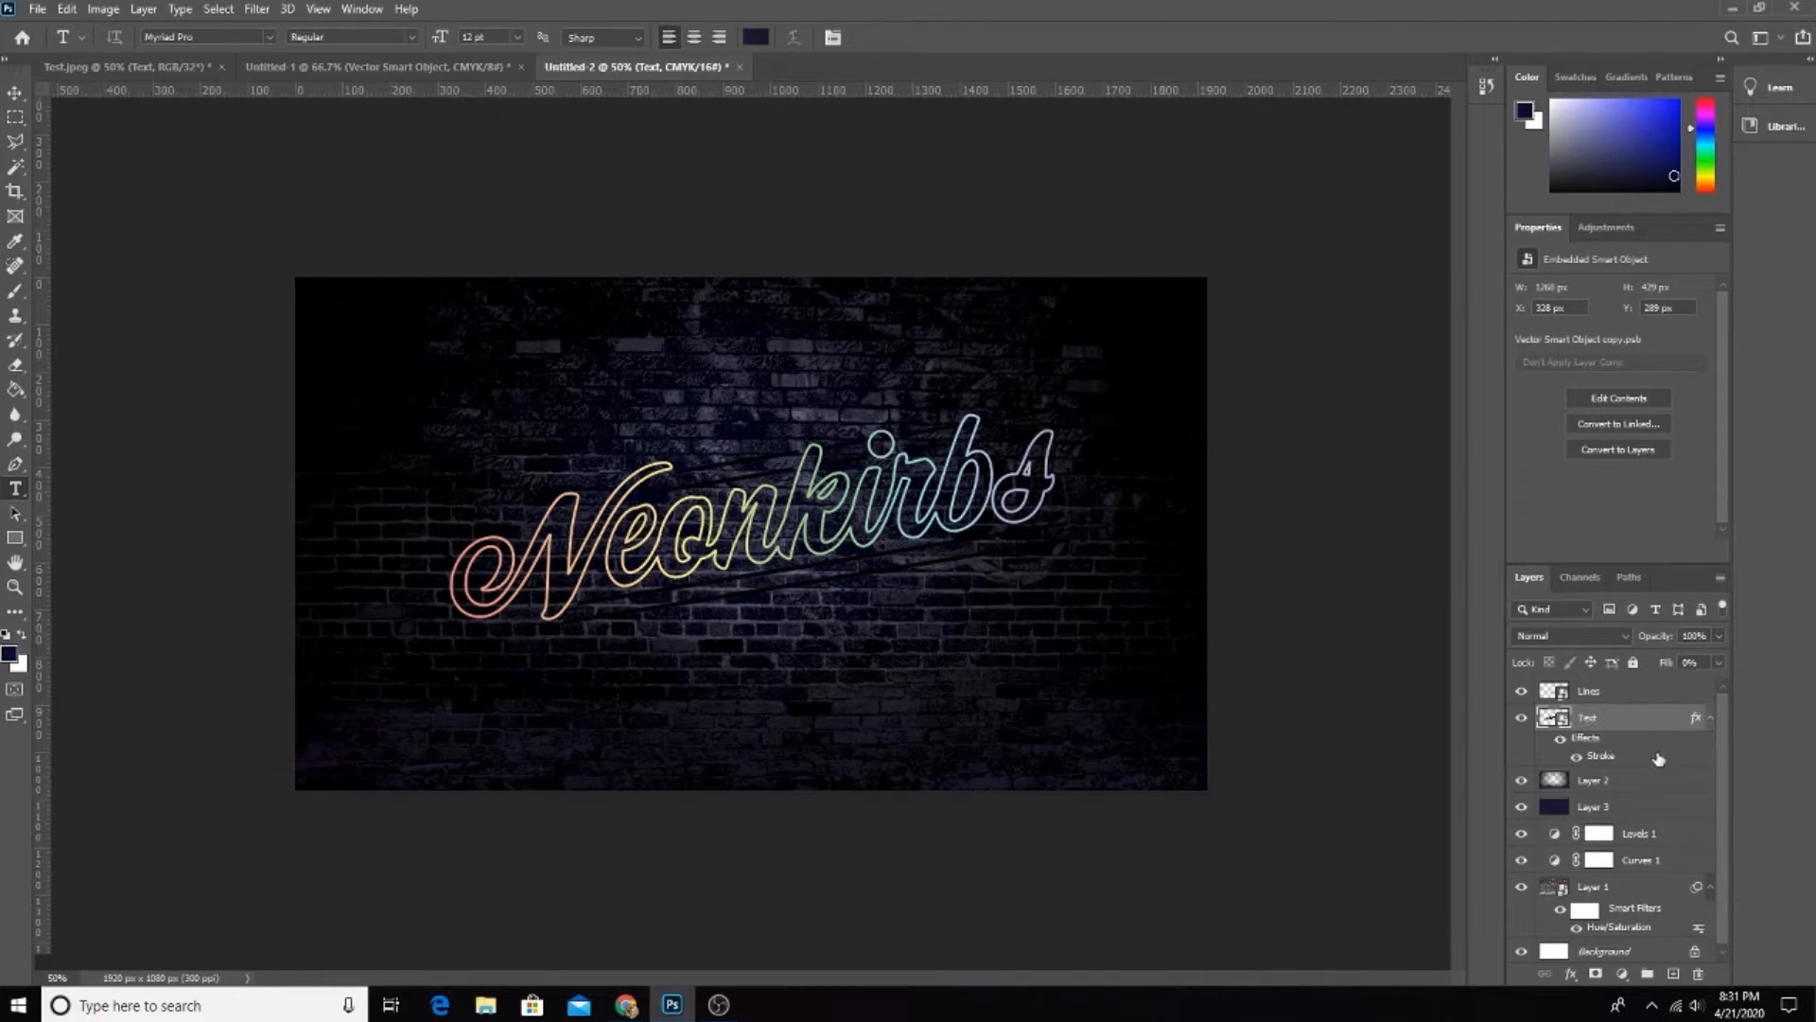
mouse_move(1718, 644)
left_mouse_down()
mouse_move(1661, 665)
mouse_move(1745, 656)
left_mouse_up()
key("v")
left_click(1575, 756)
left_click(1575, 757)
left_click(1574, 757)
left_click(1574, 757)
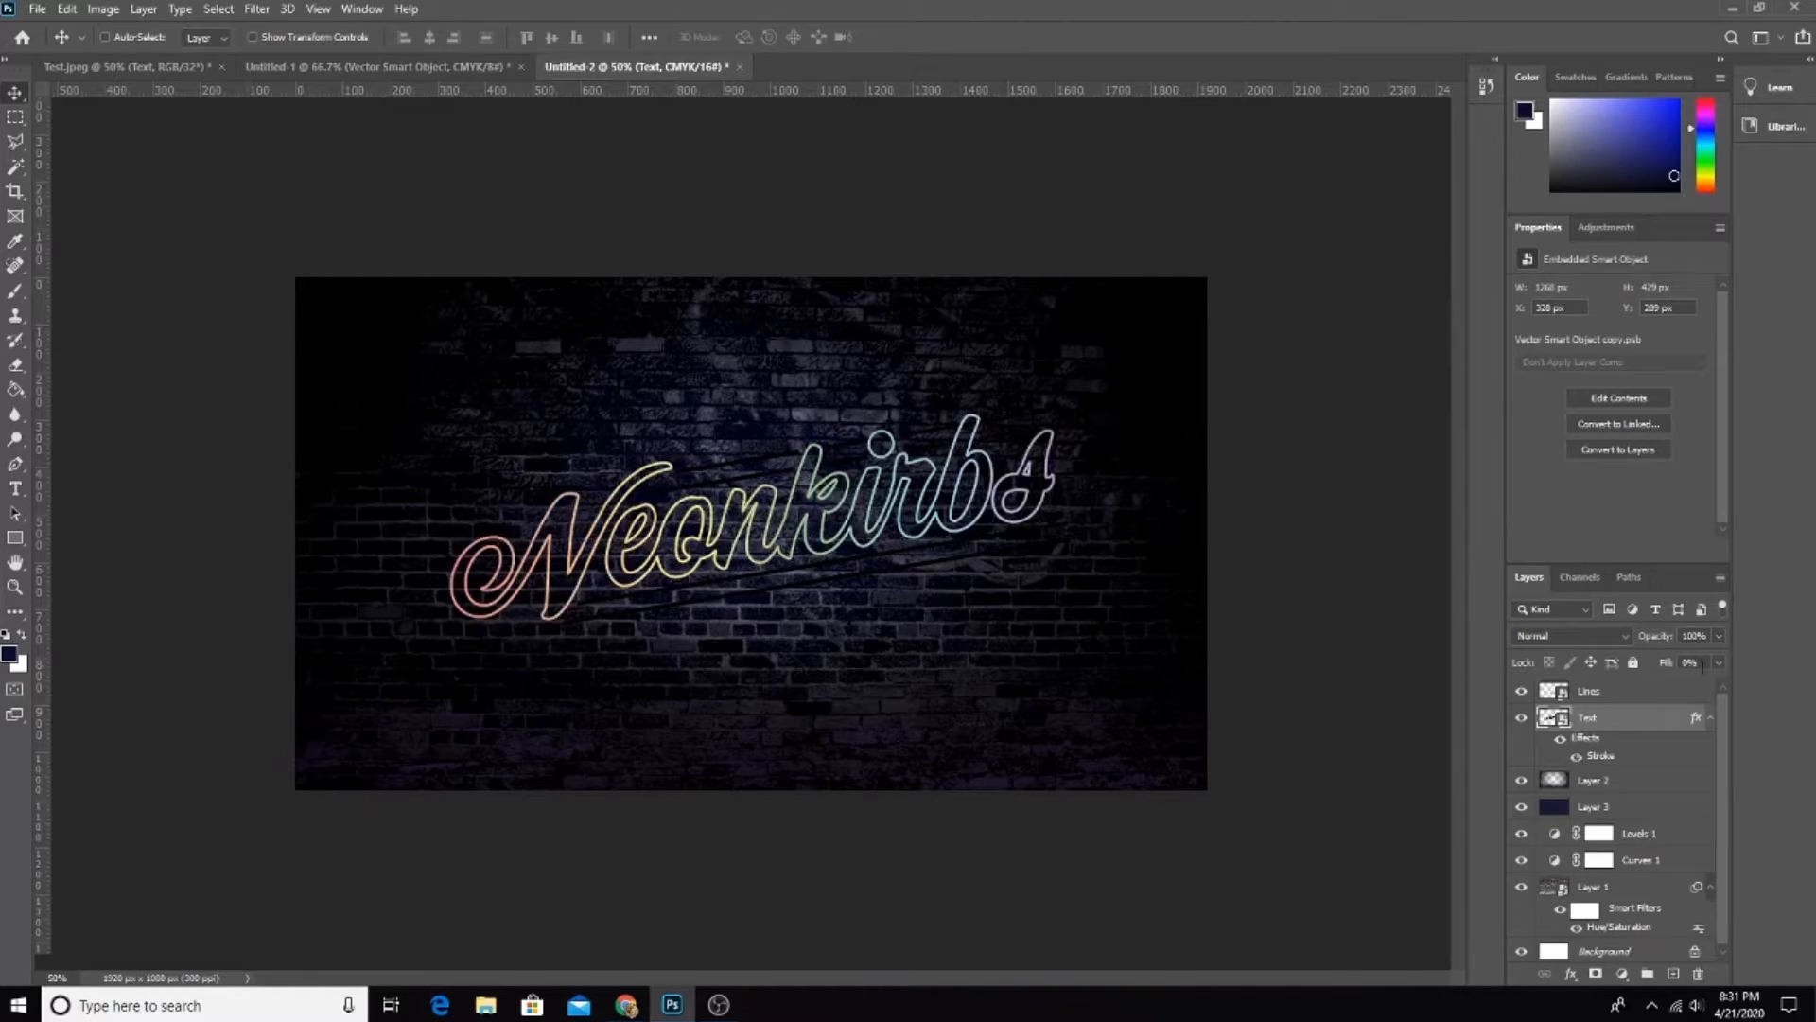
Step: Hide the Lines layer and rename the brick wall layer as Bricks
left_click(1522, 691)
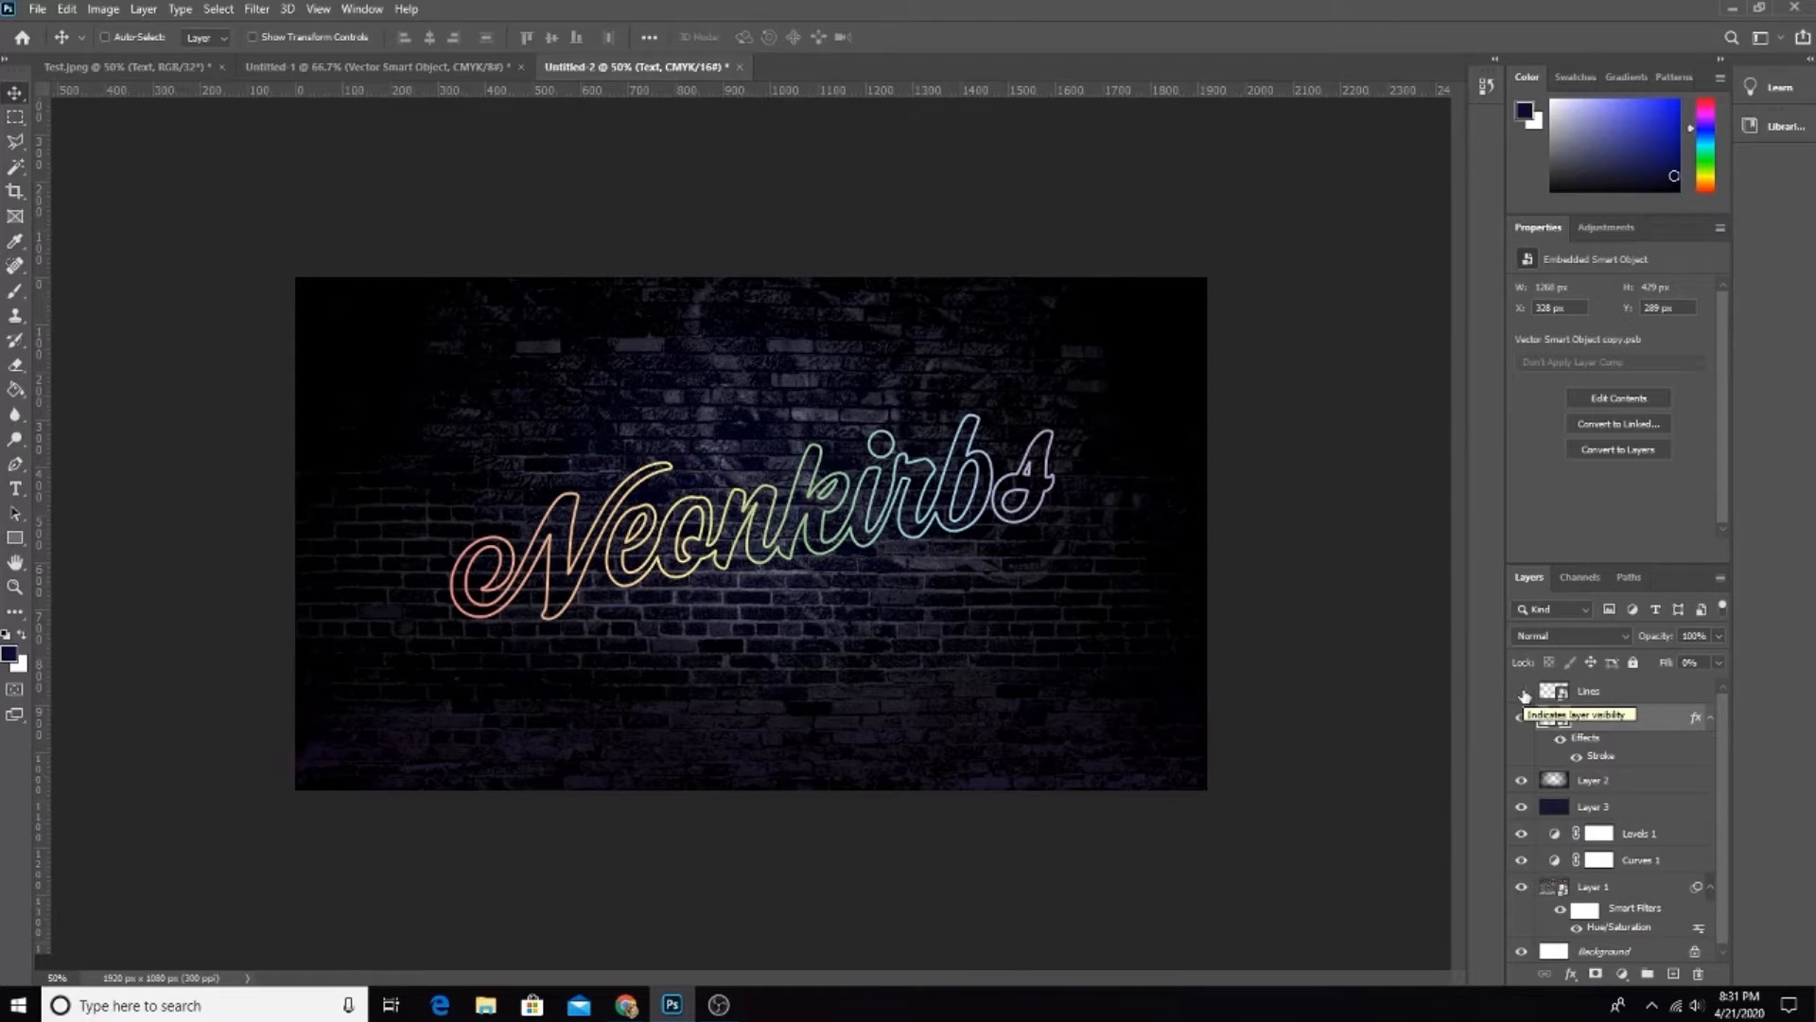
double_click(1599, 884)
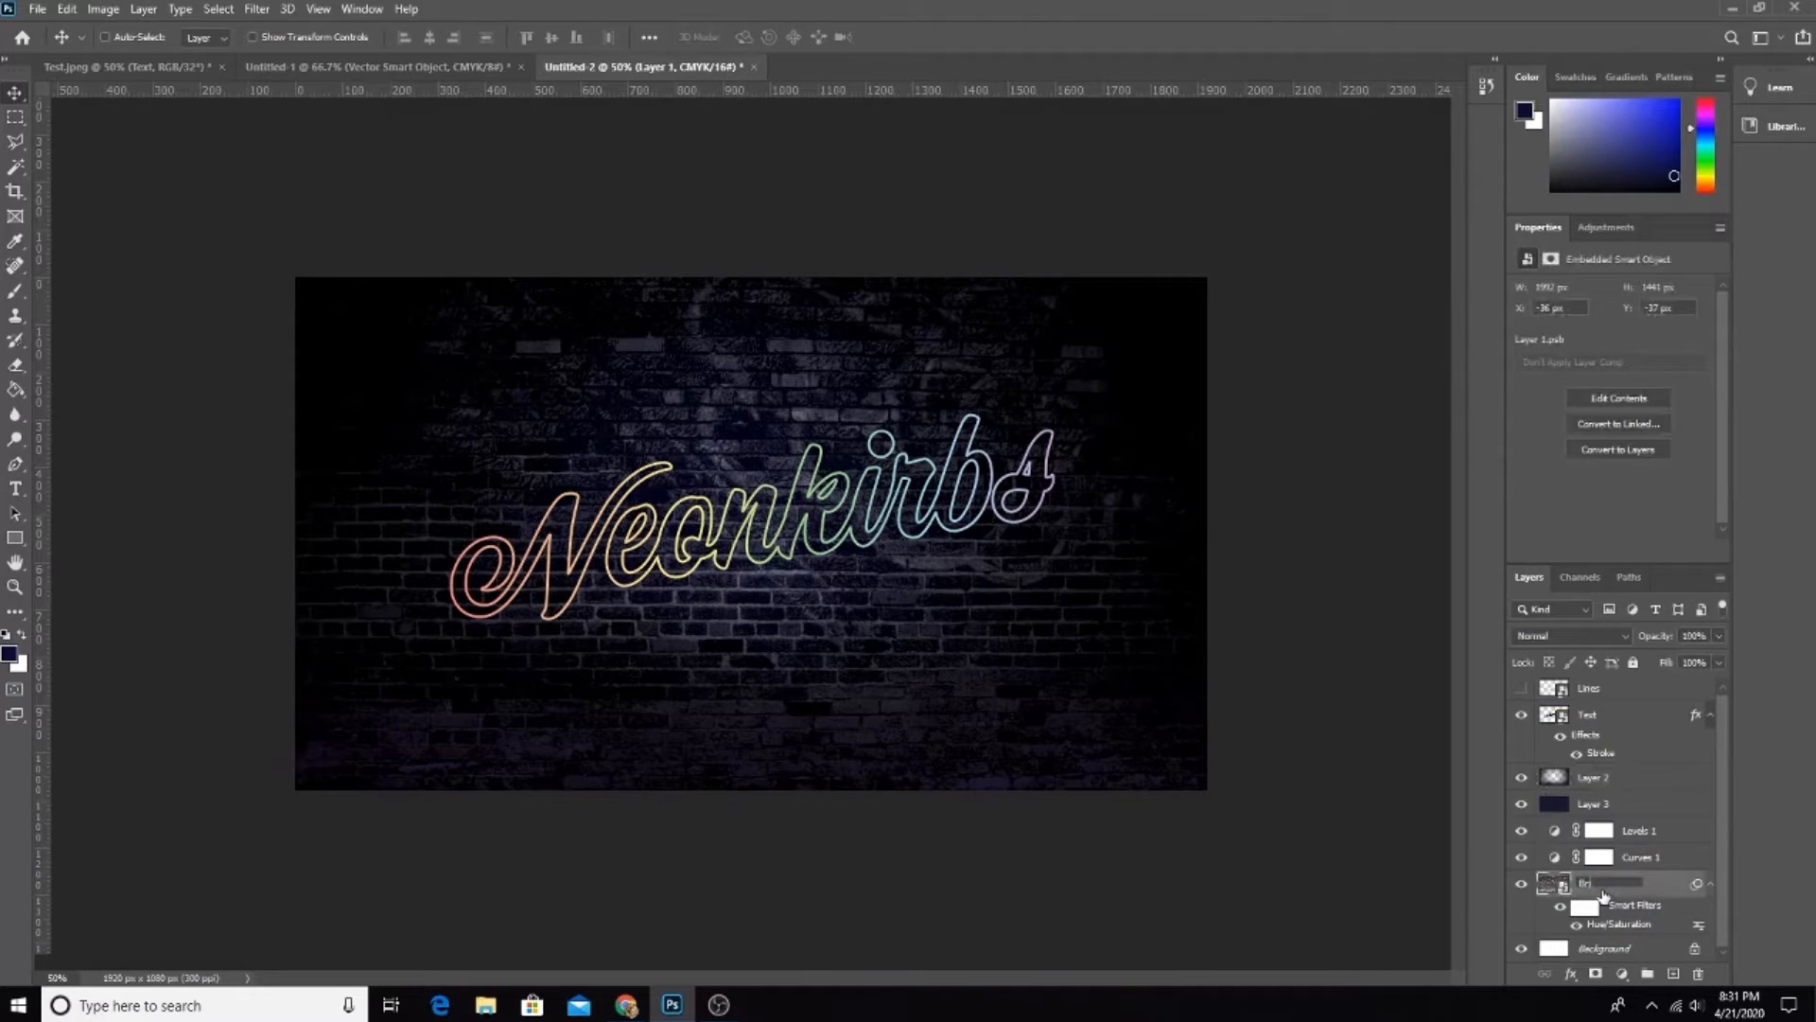
type("Bricks")
key("Return")
Step: Rename Layer 3 as Bg Color and Layer 2 as Black Gradient
double_click(1592, 804)
type("Bl")
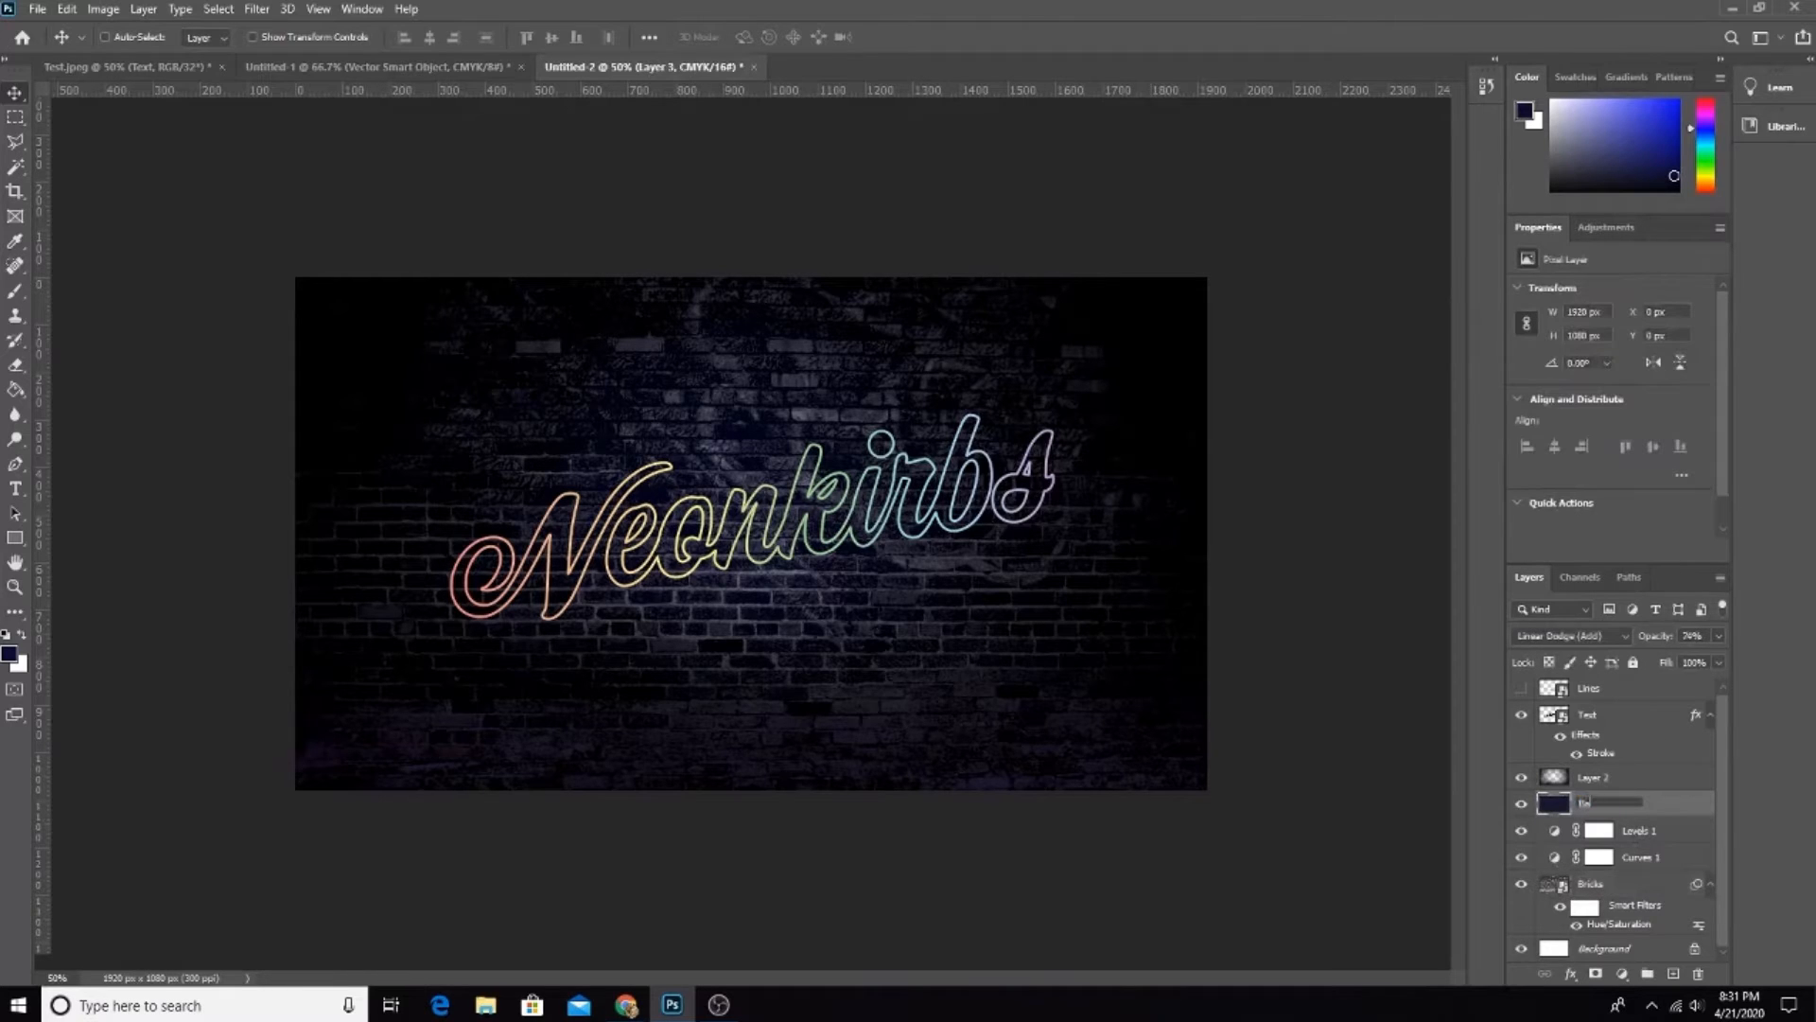
type(" Cl")
key("Return")
double_click(1593, 776)
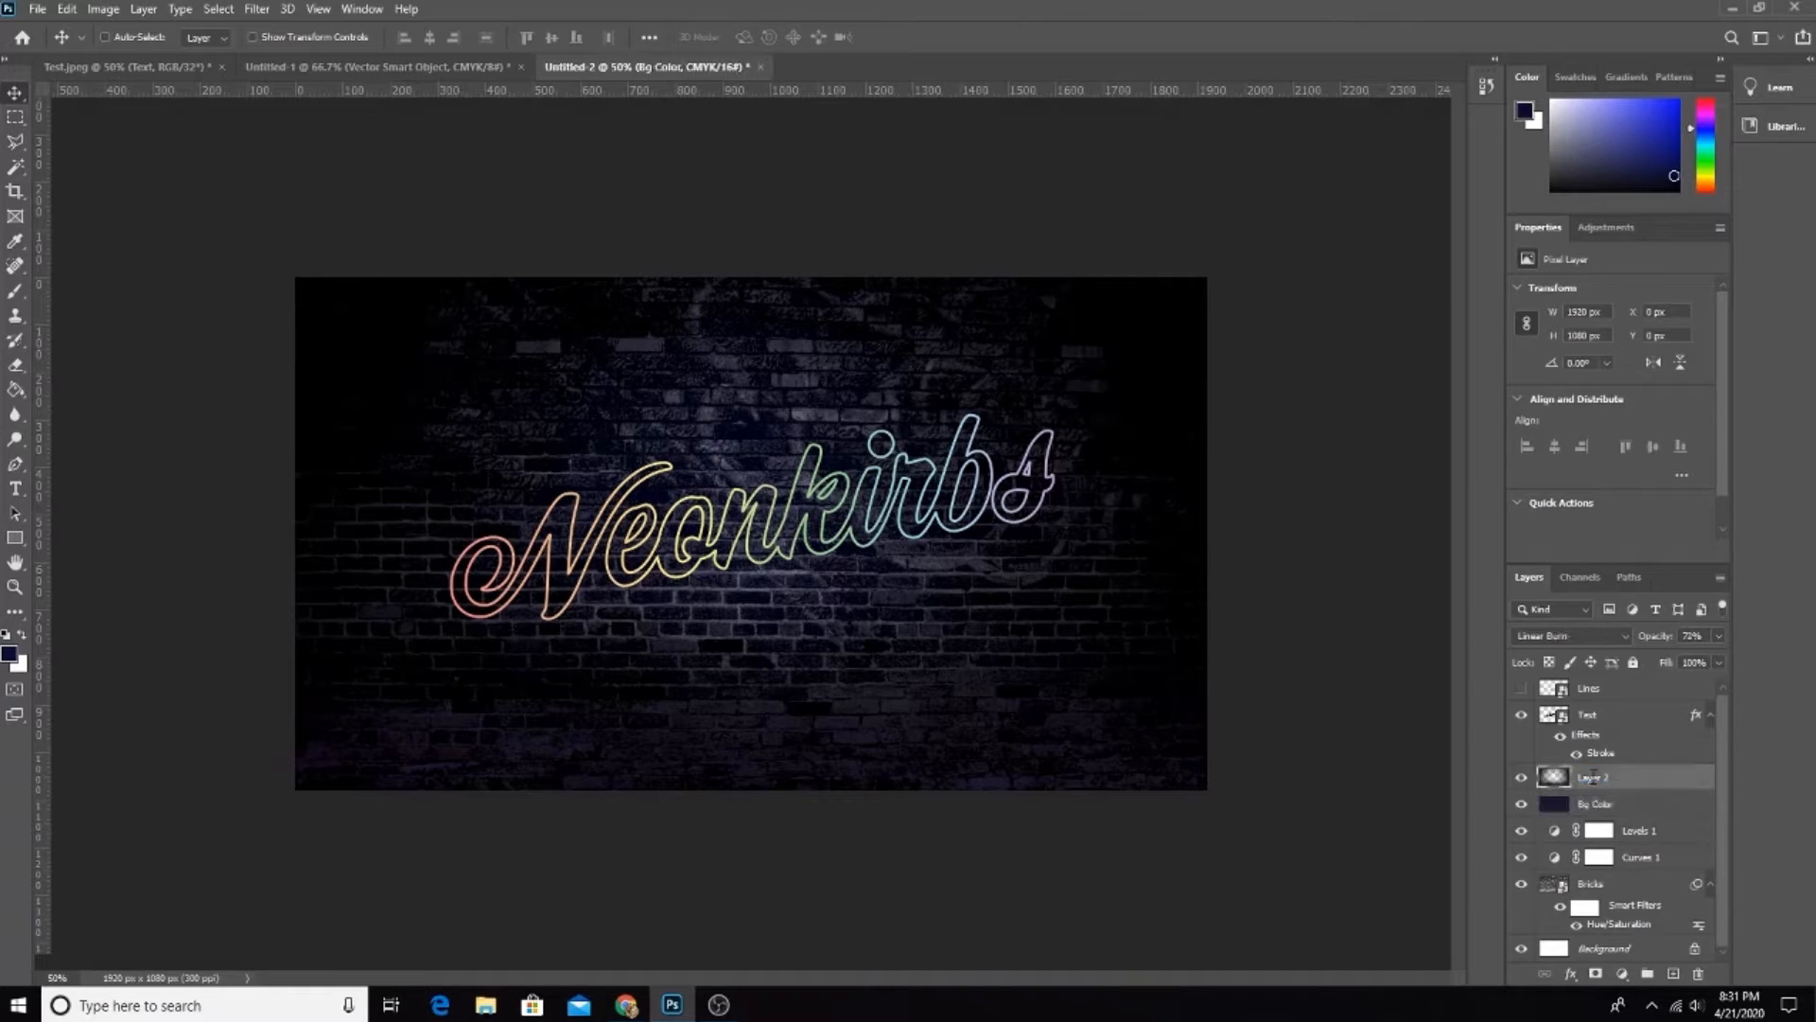
type("Black Gradient")
key("Return")
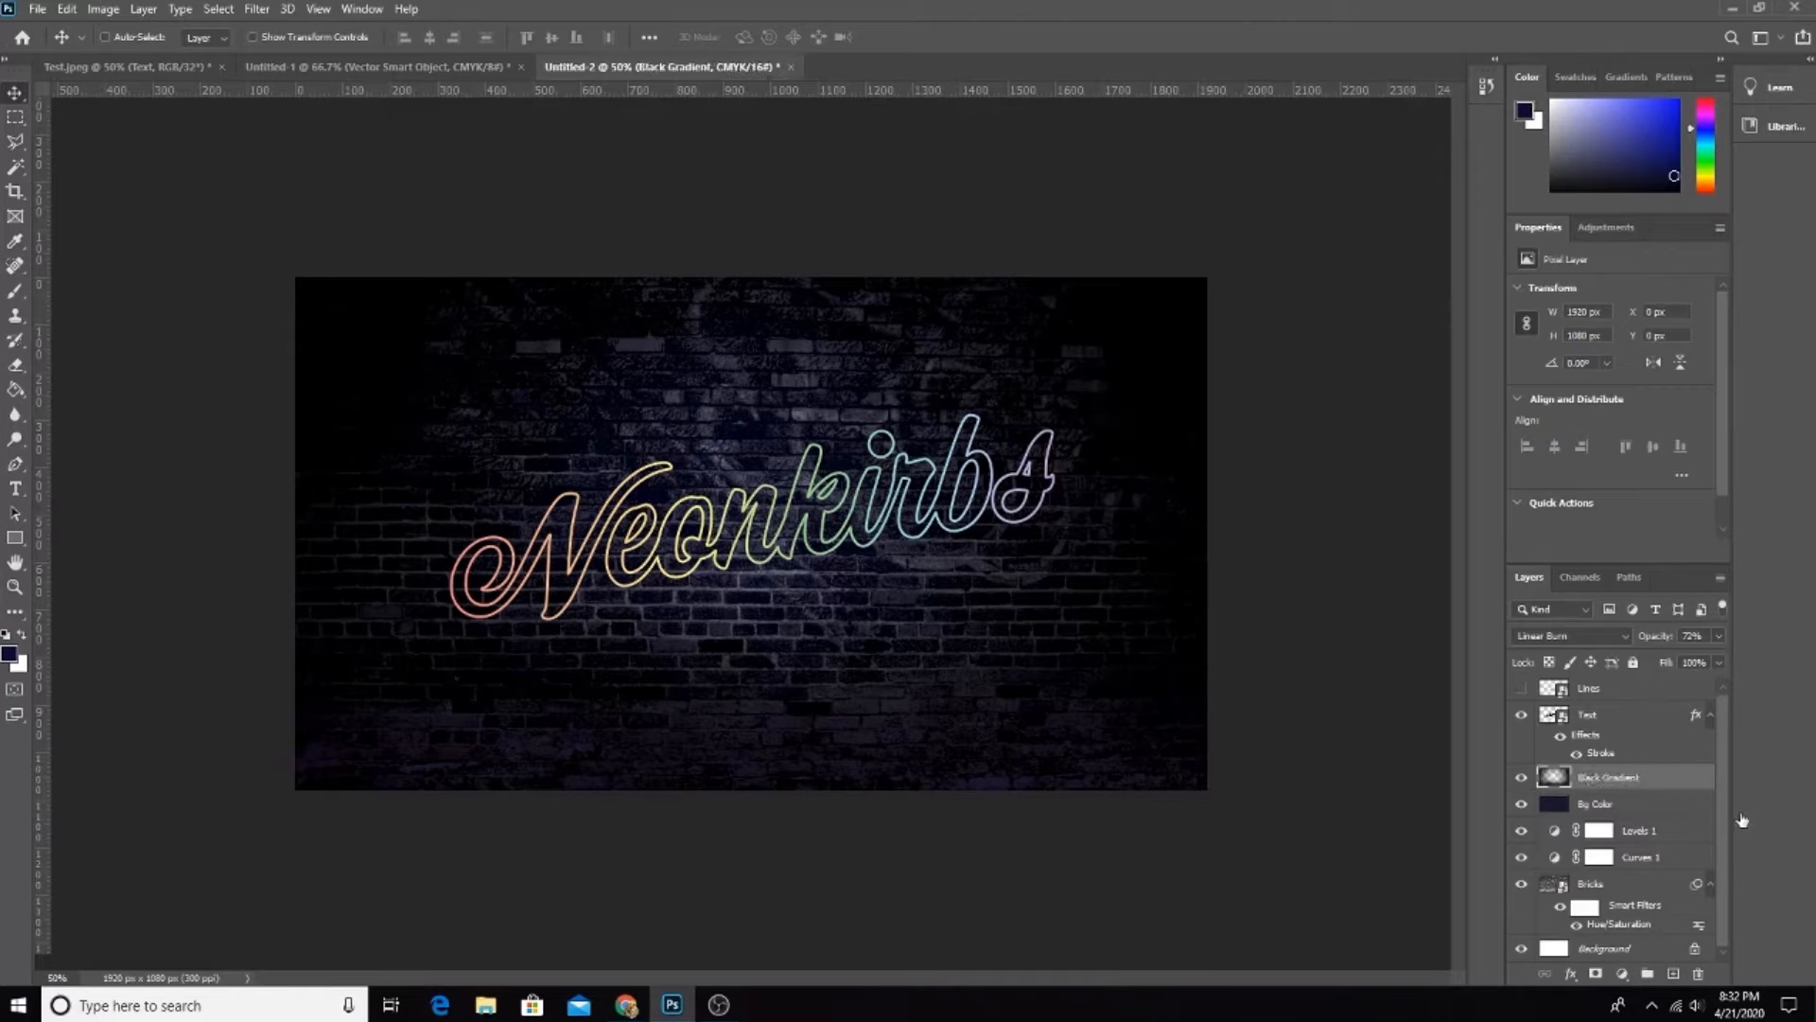
Step: Group the layers from Black Gradient down to Bricks and name the group Background
left_click(1648, 889, "shift")
key("ctrl+g")
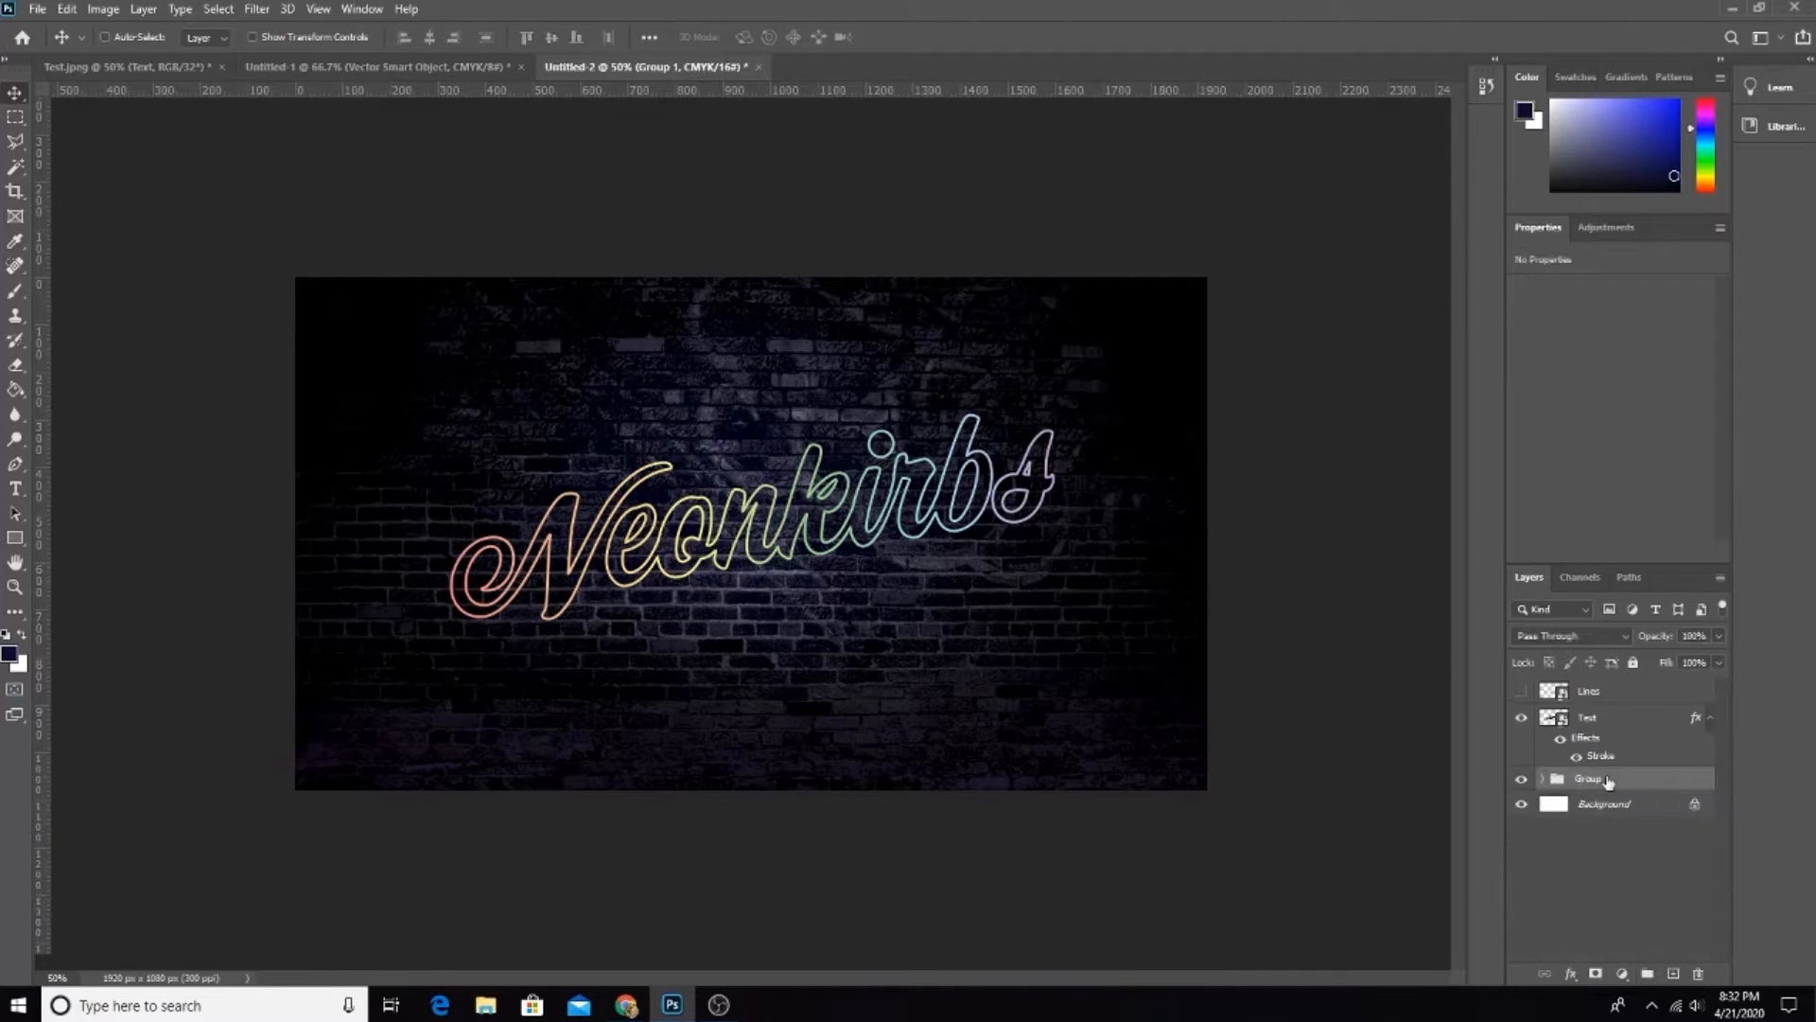
double_click(1610, 782)
key("Escape")
double_click(1587, 779)
type("Backgrou")
key("BackSpace")
type("ro")
key("Return")
Step: Create a group named Lines at the top of the layer stack, holding the Lines layer, and collapse it
left_click(1589, 691)
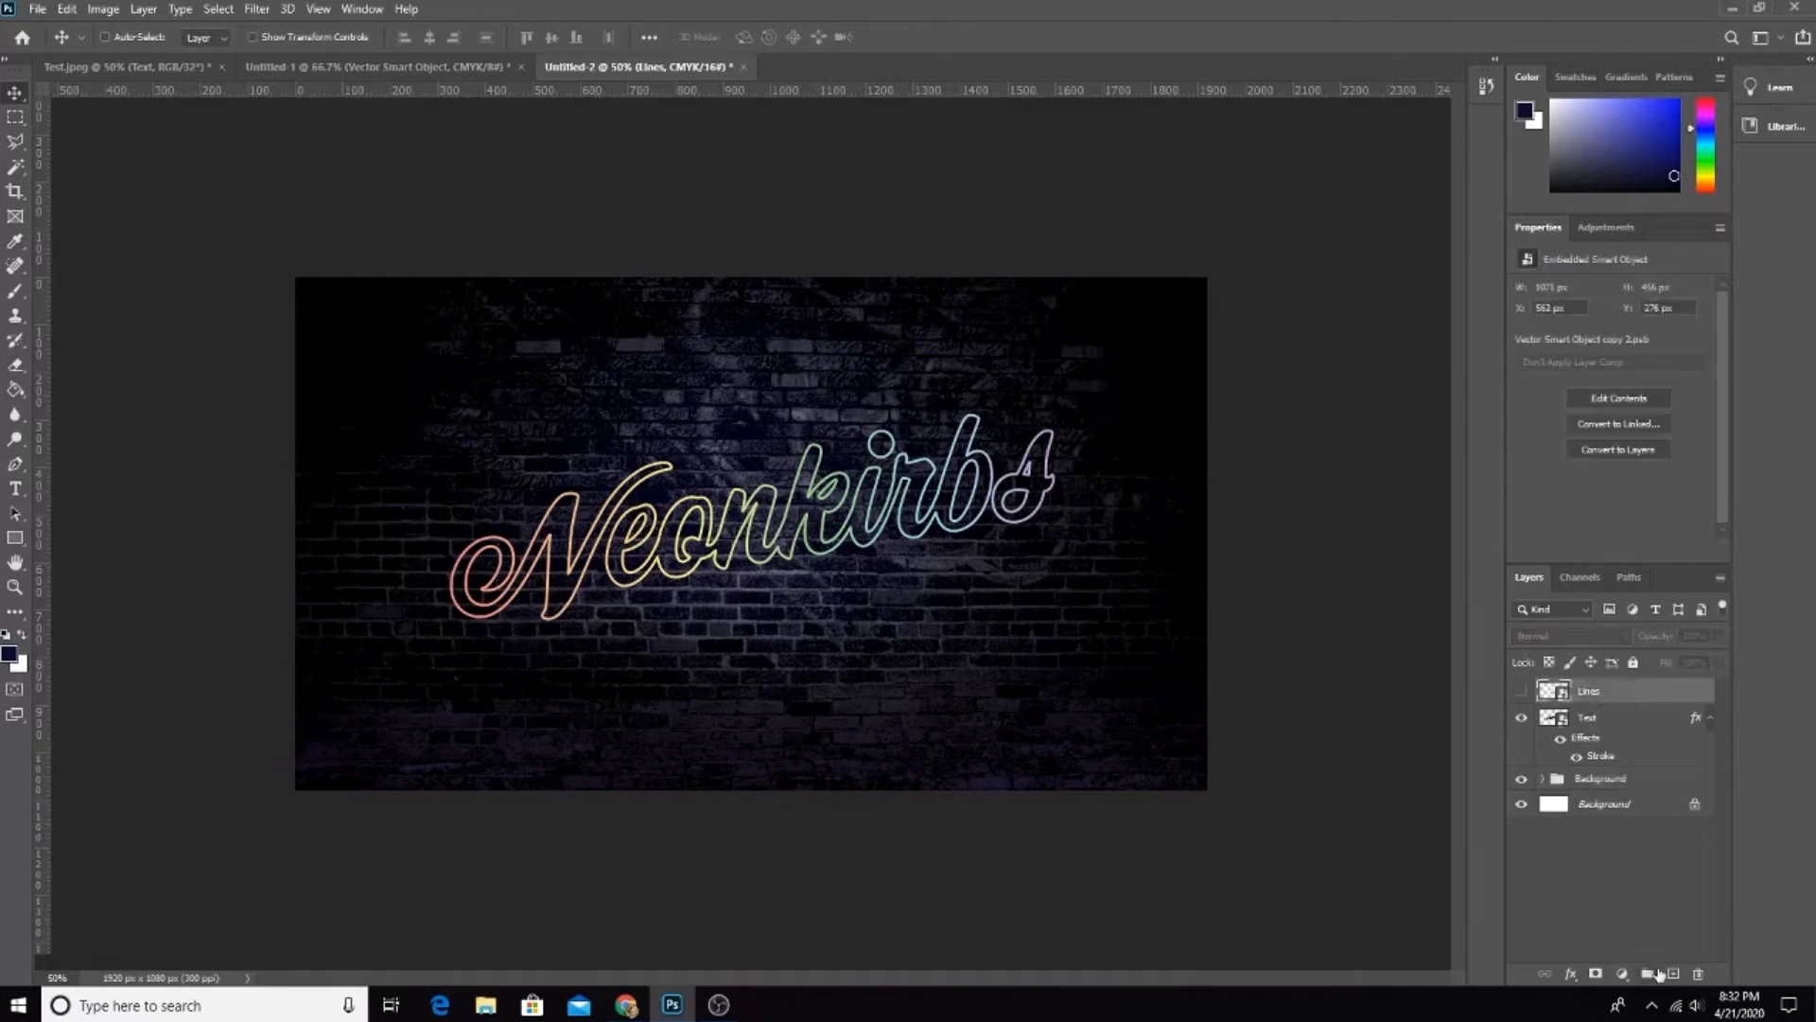
left_click(1647, 974)
double_click(1595, 691)
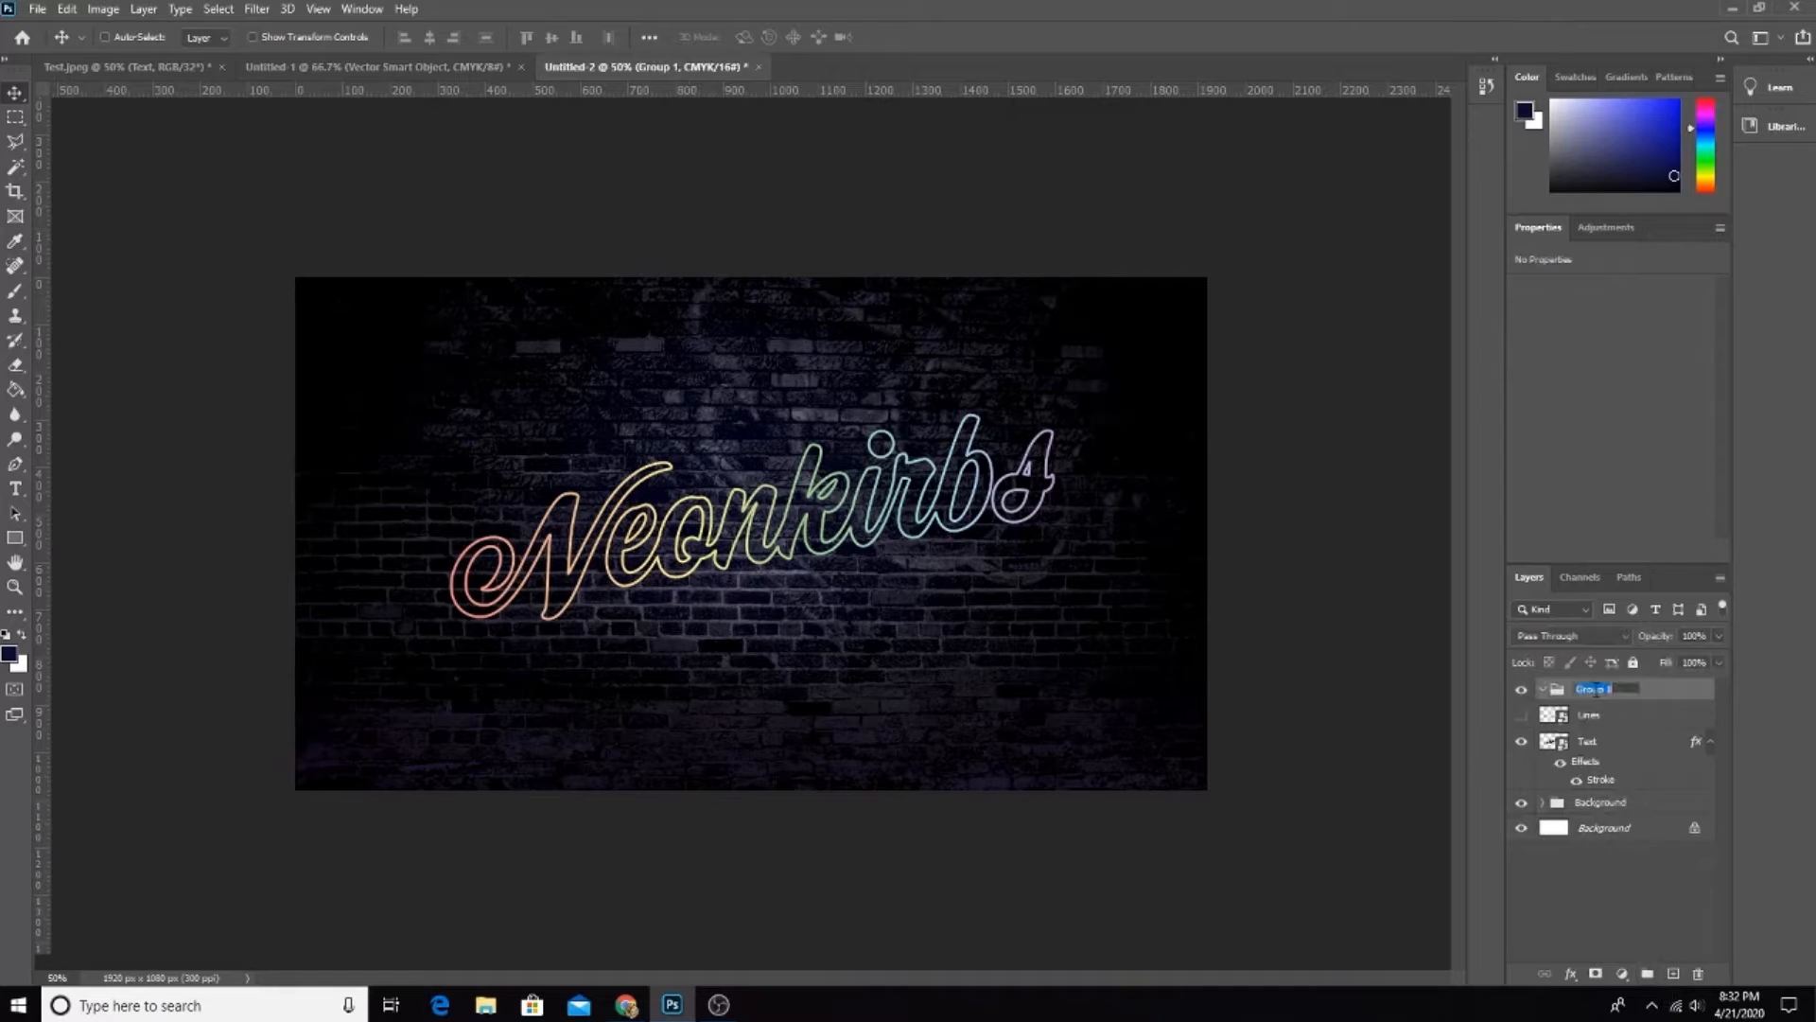
type("Lines")
key("Return")
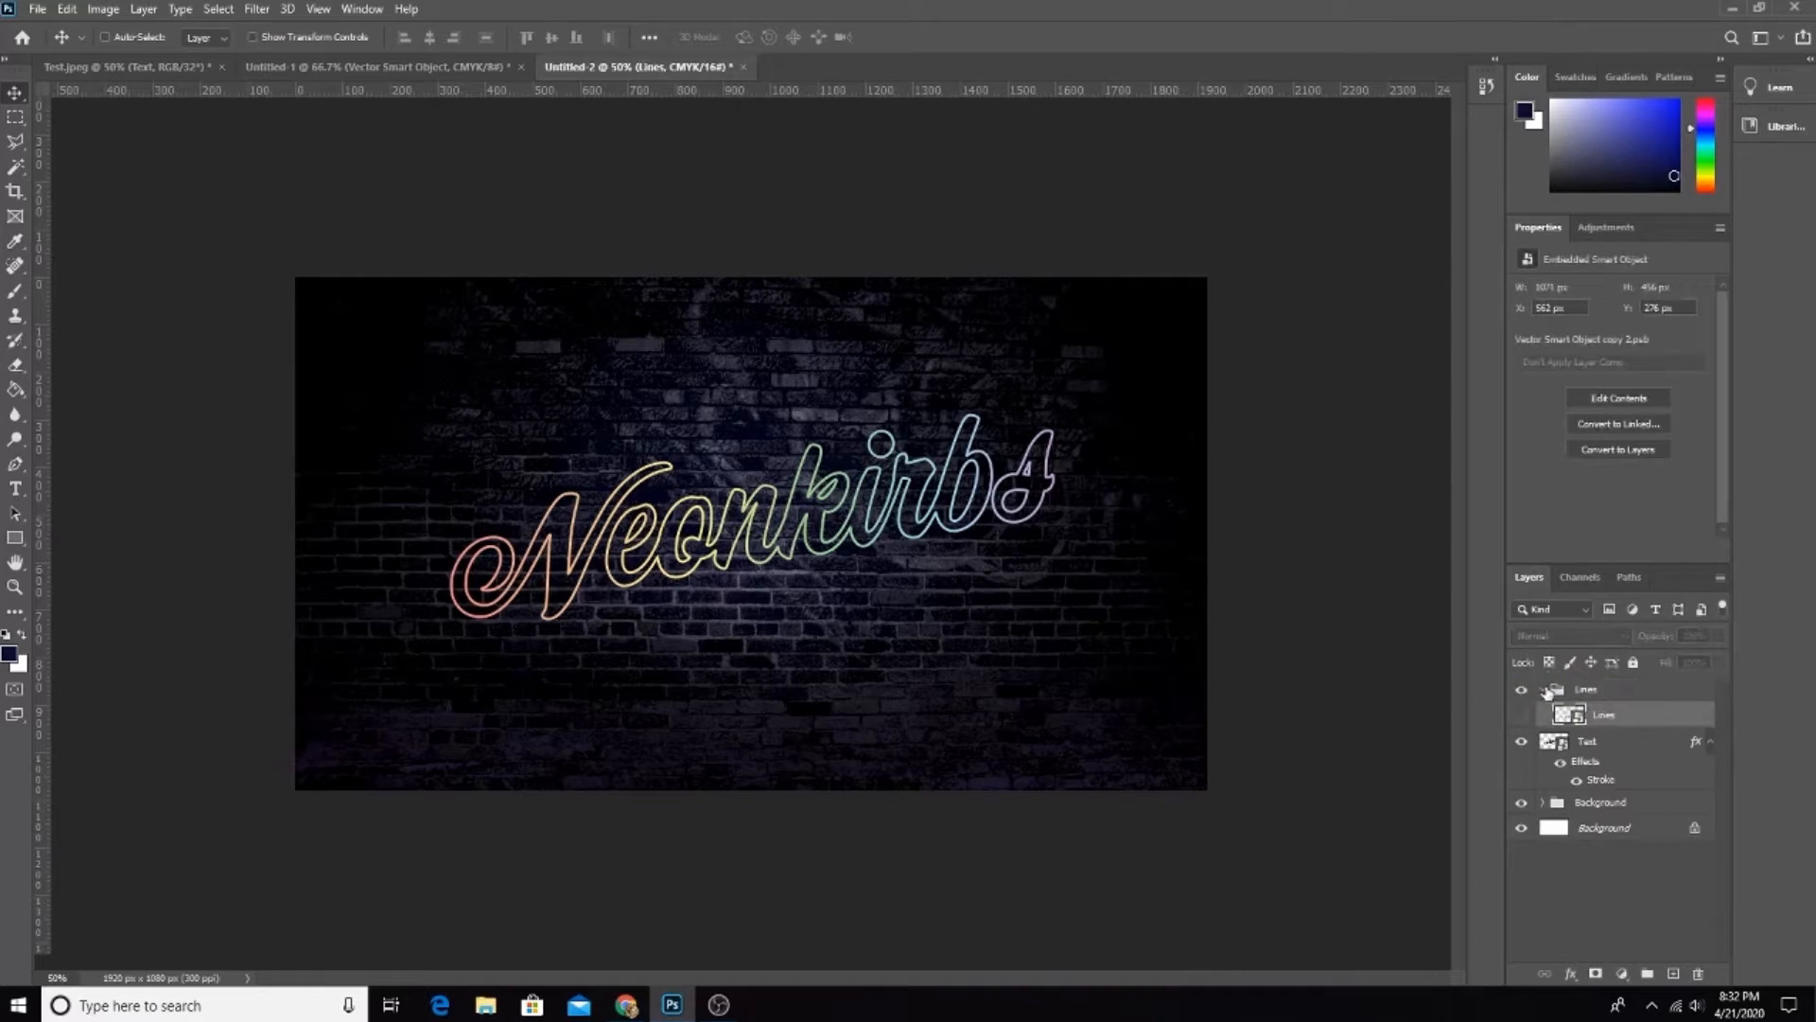
left_click(1542, 690)
Step: Try out several ways of duplicating the Text layer, undoing each copy
left_click(1584, 715)
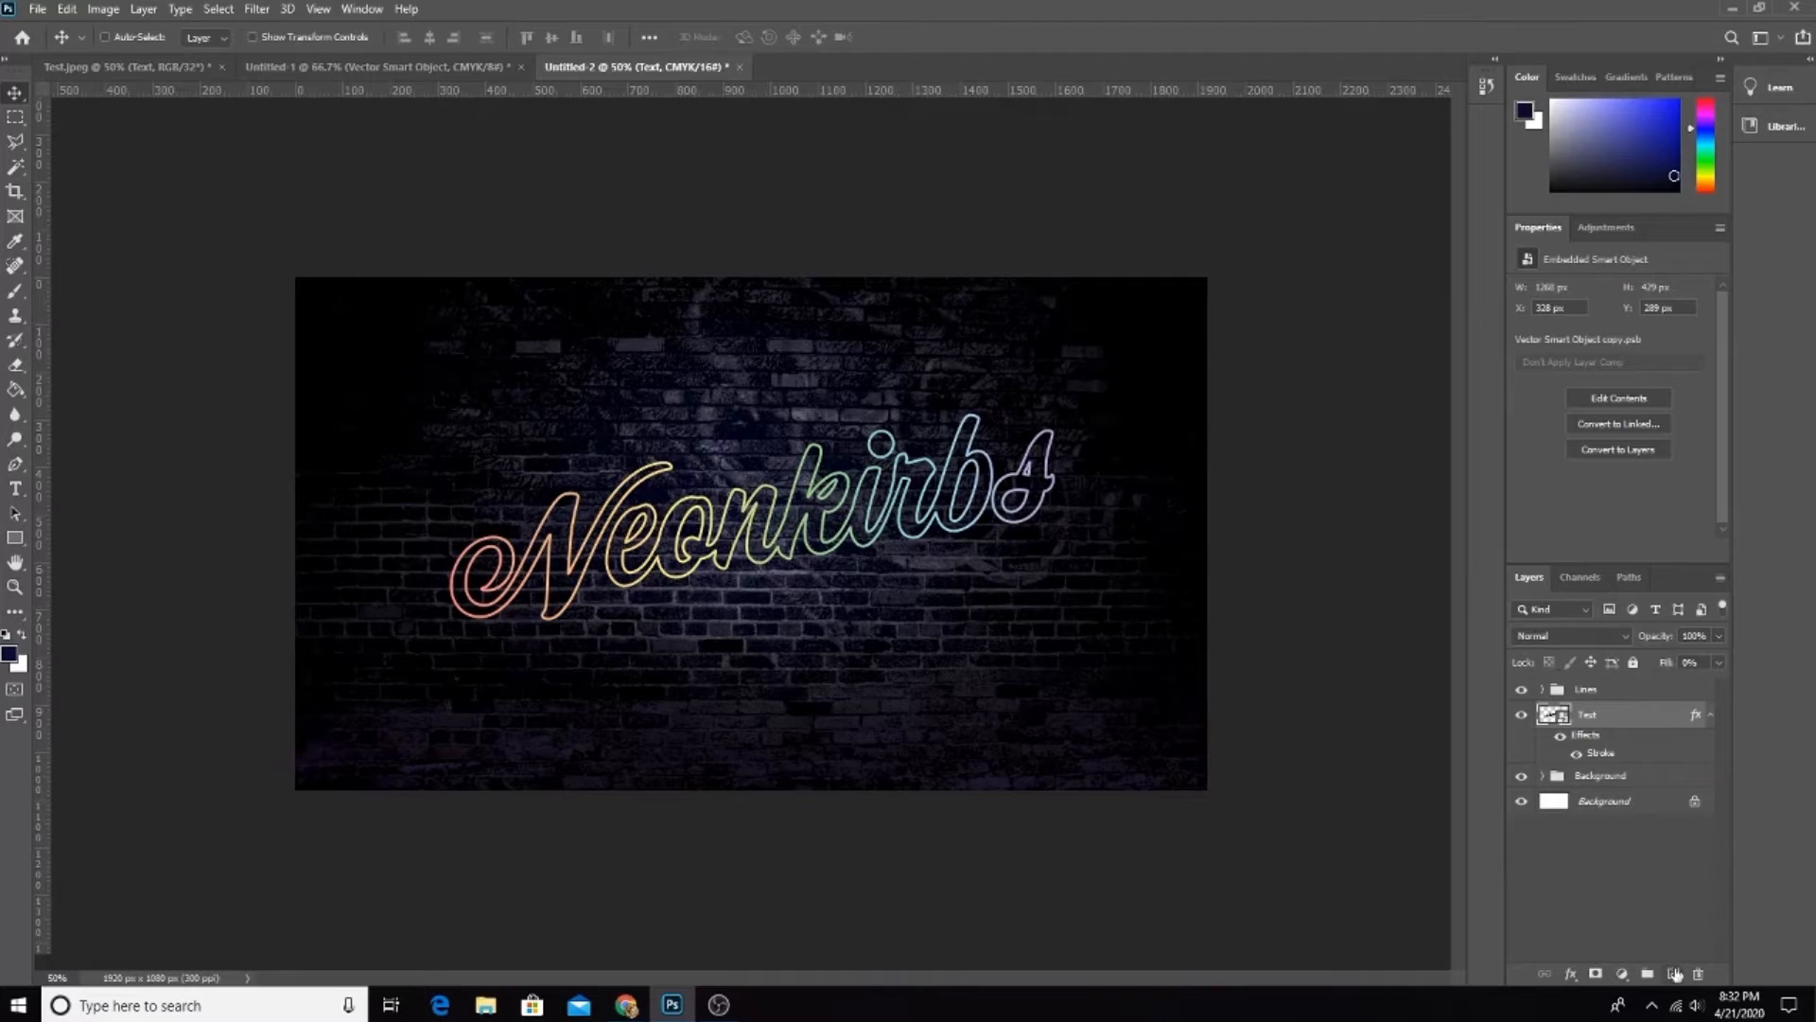
left_click_drag(1616, 721, 1673, 971)
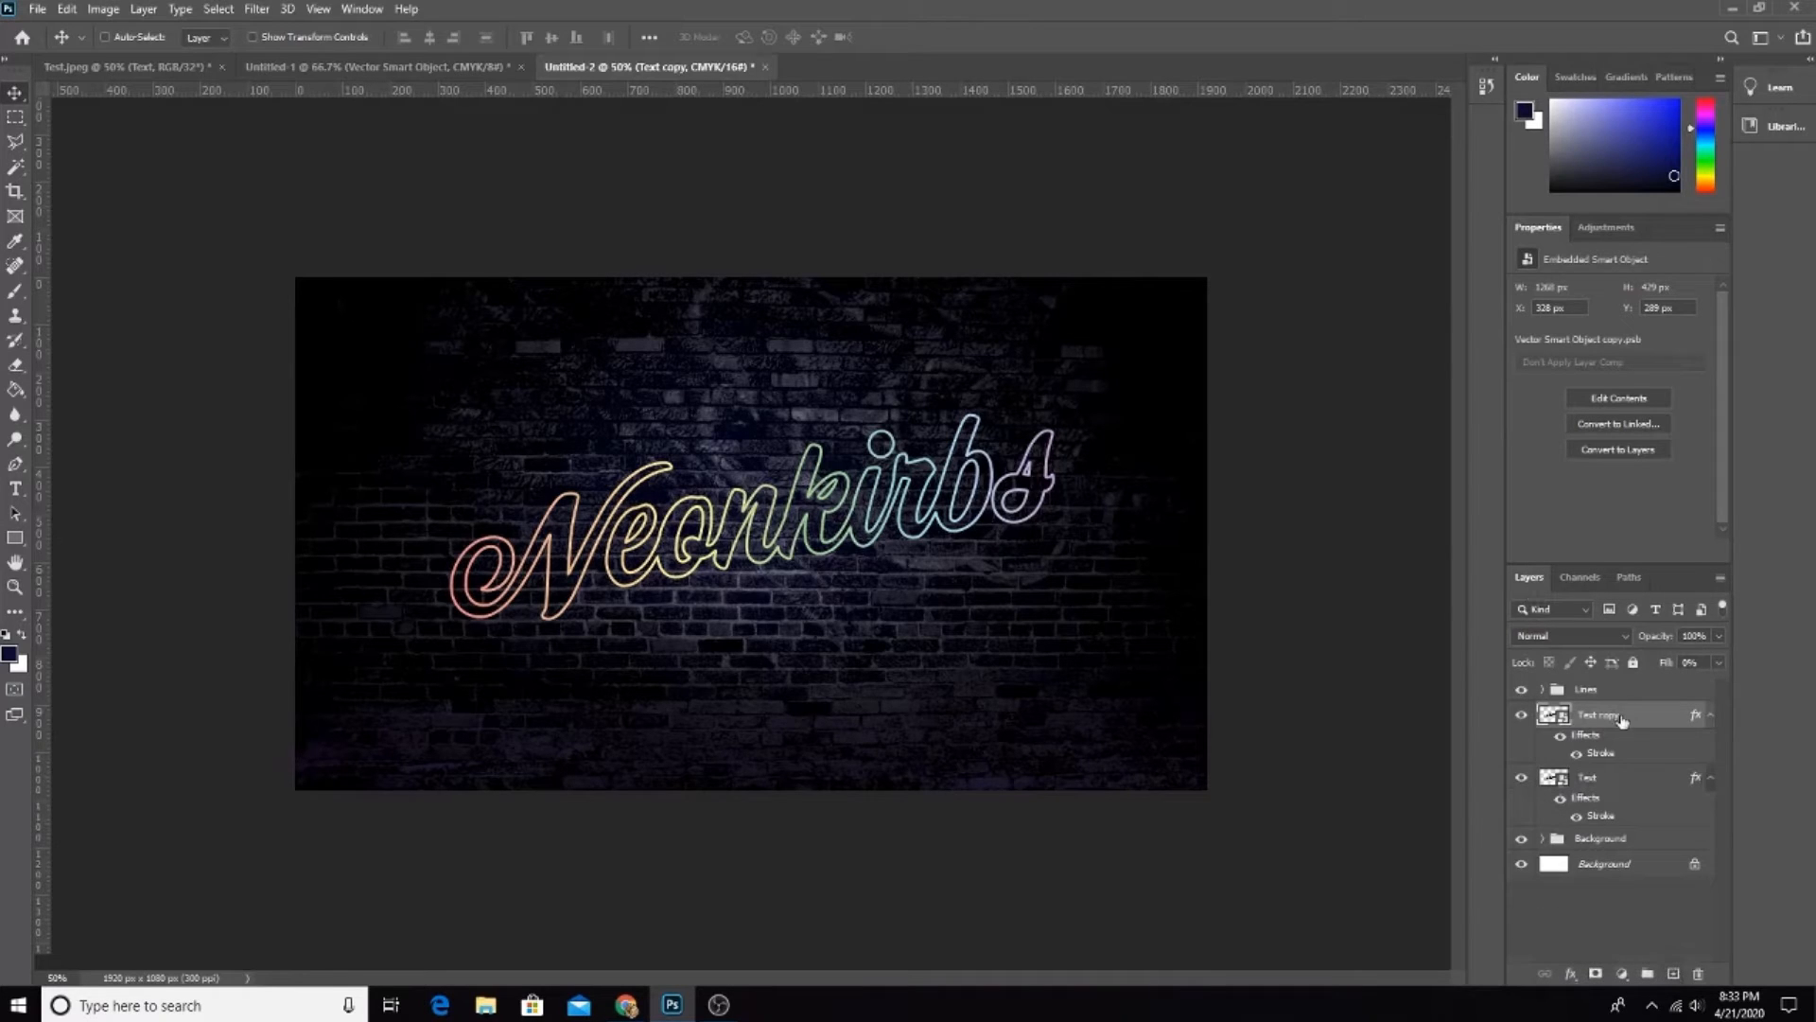
key("ctrl+z")
left_click_drag(1616, 719, 1597, 759)
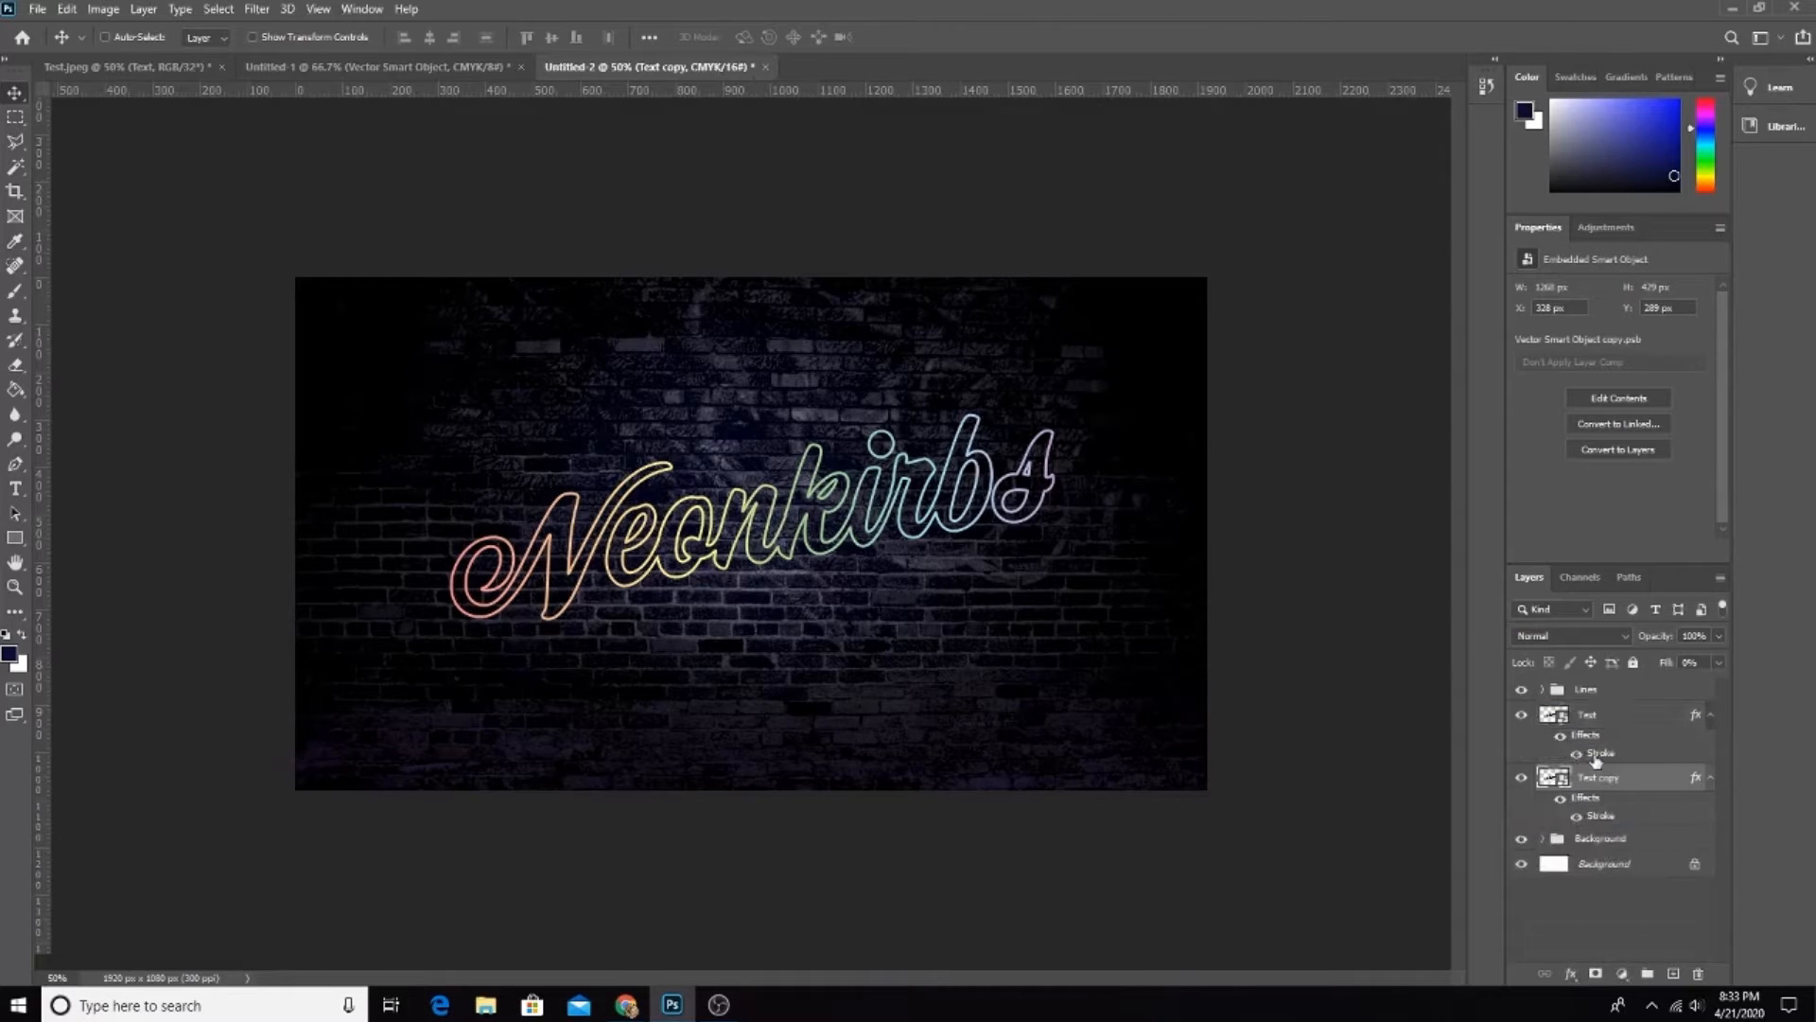
key("ctrl+z")
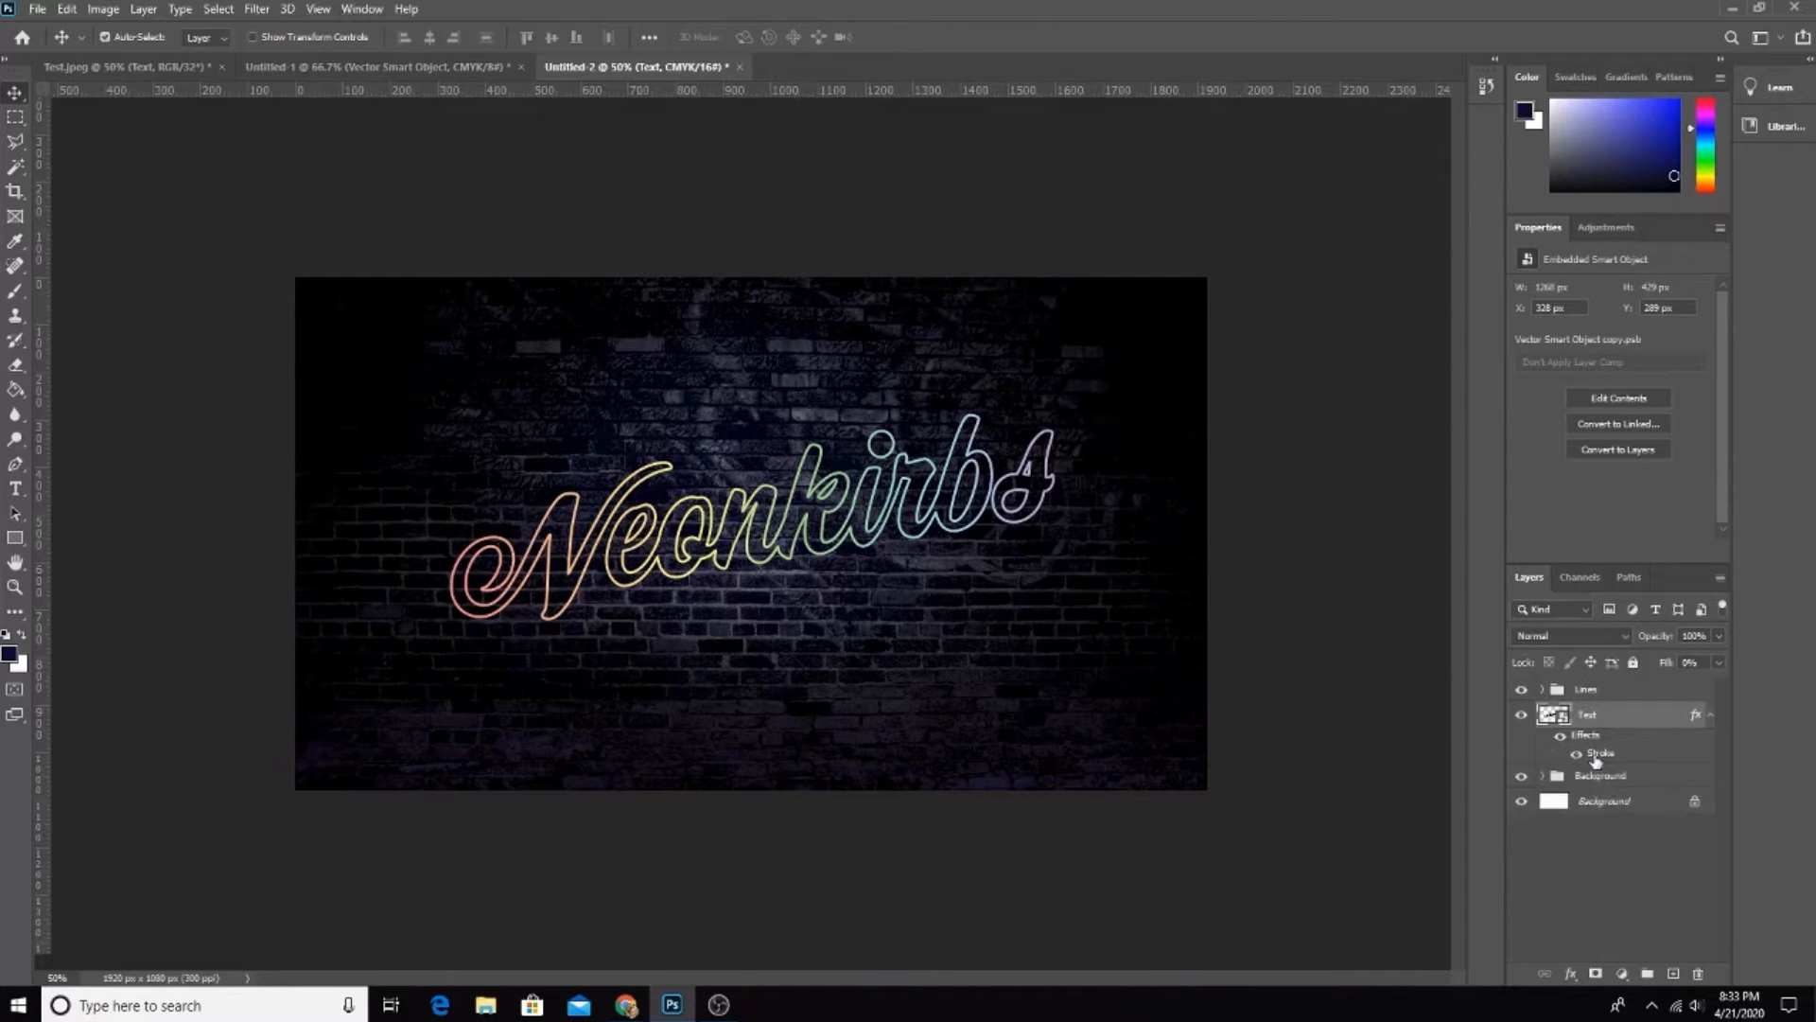
key("ctrl+j")
key("ctrl+z")
Step: Duplicate the Text layer directly below the original and convert the copy to a Smart Object
left_click_drag(1605, 721, 1607, 726)
mouse_move(1597, 757)
left_mouse_down()
mouse_move(1597, 824)
mouse_move(1579, 815)
left_mouse_up()
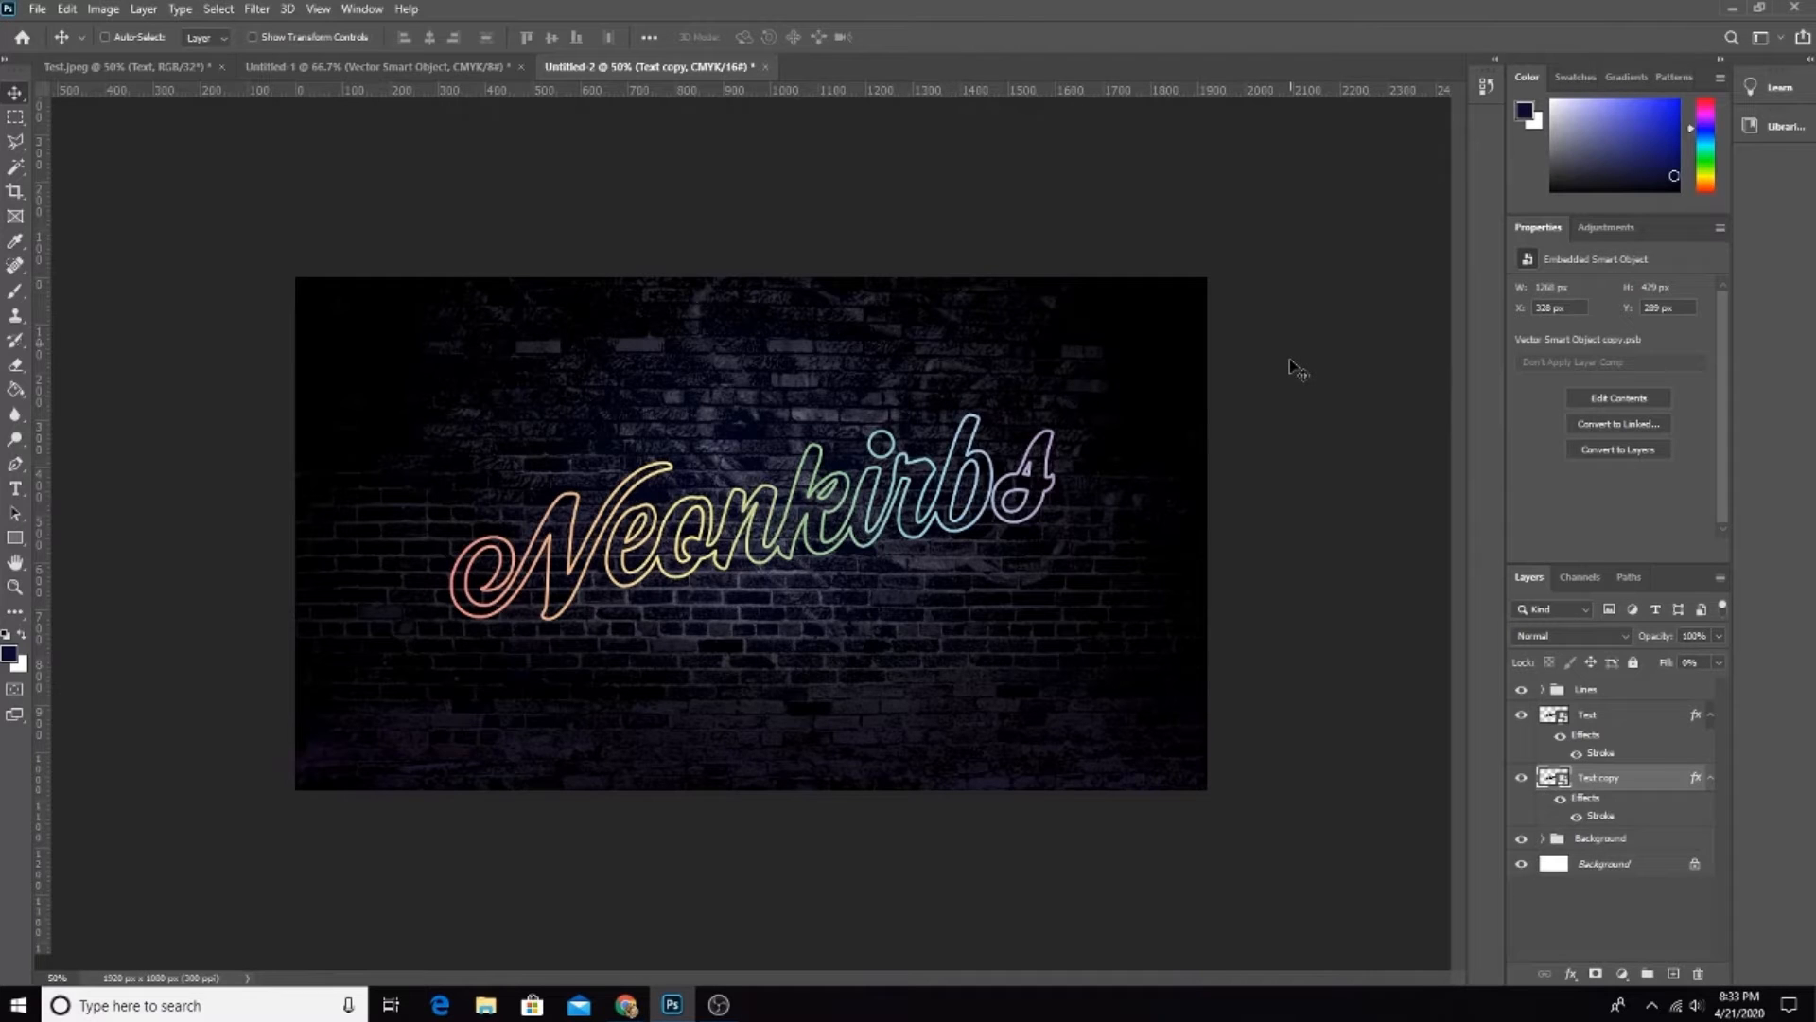
right_click(1599, 781)
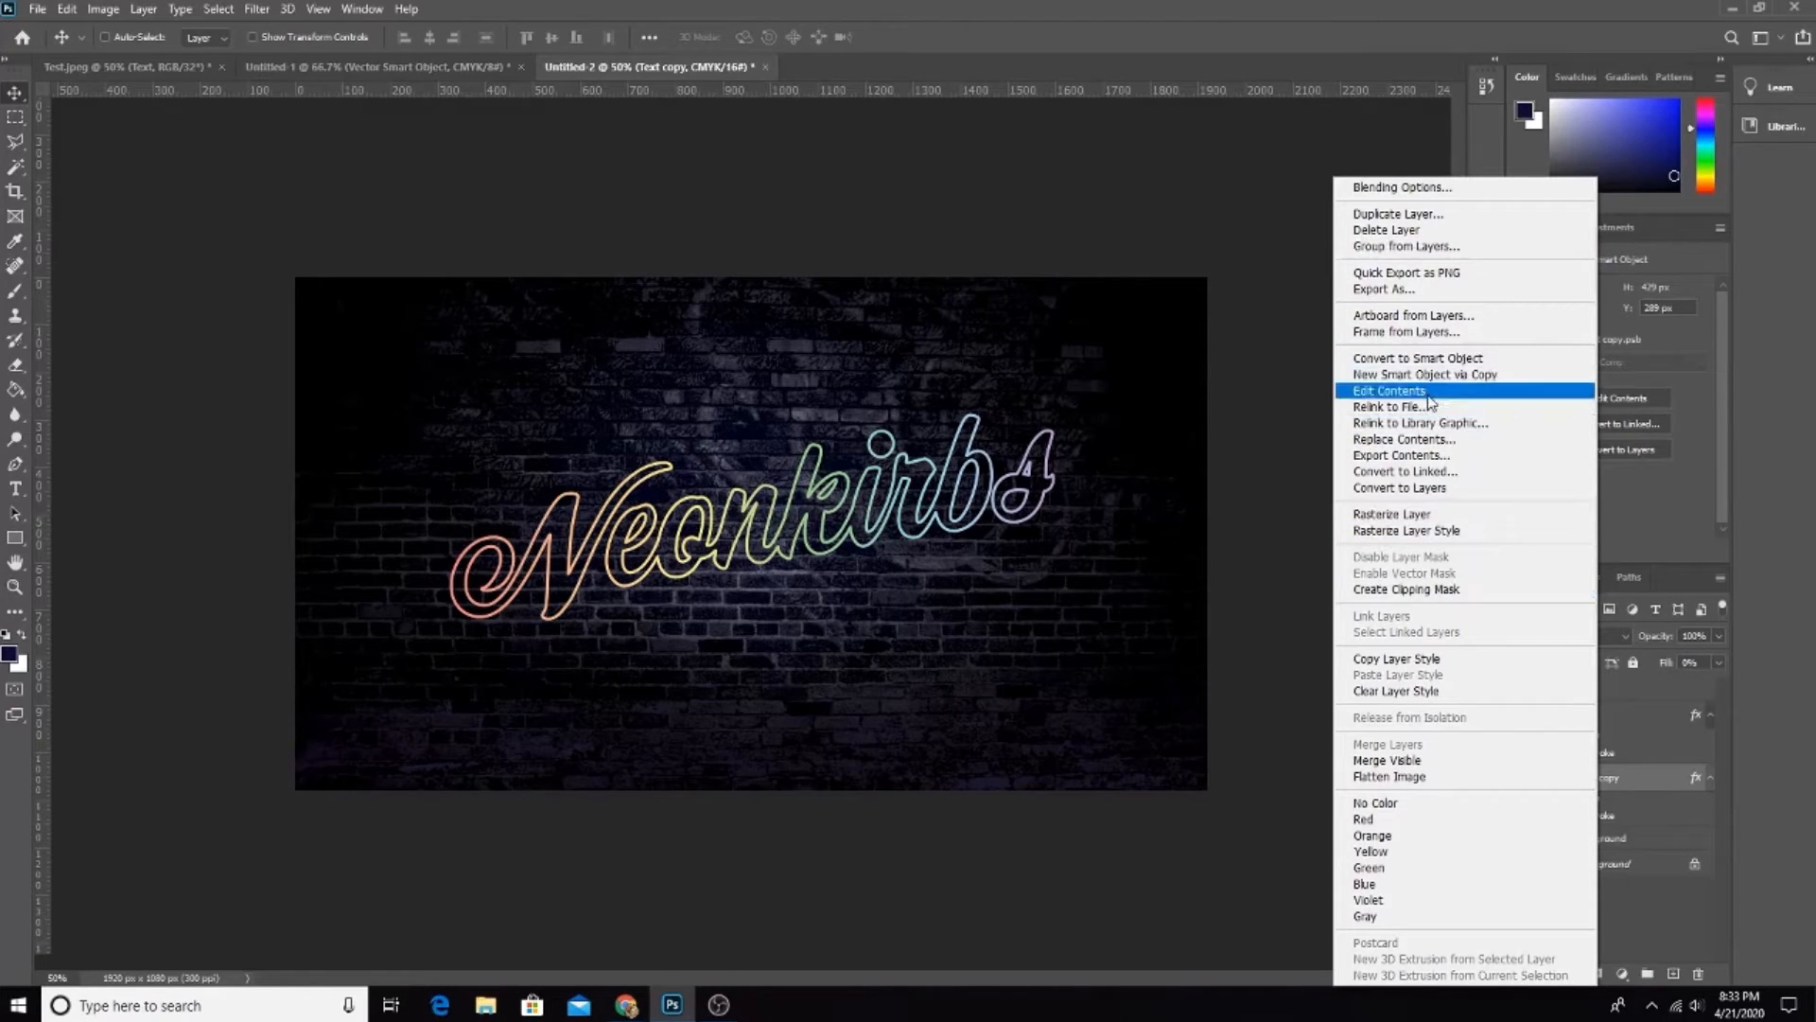
left_click(1491, 360)
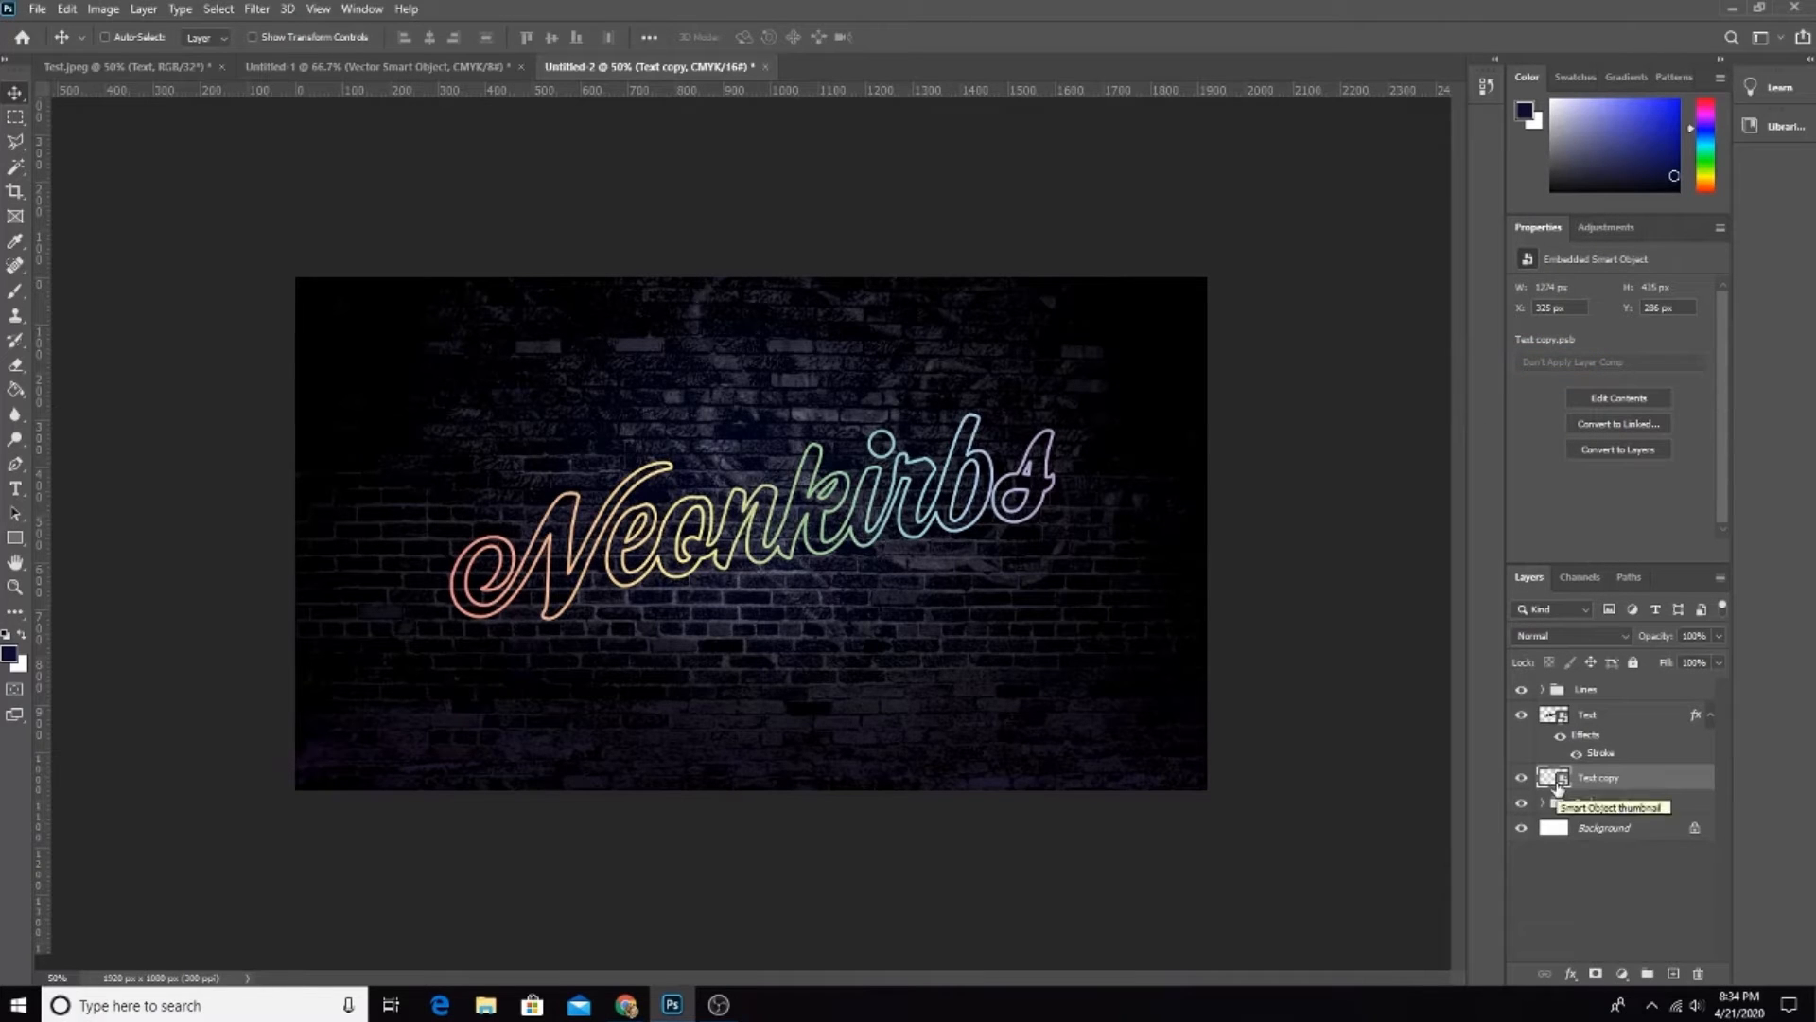
Step: Open the contents of the Text copy Smart Object, toggle its Stroke effect to check it, and close without saving
double_click(1552, 779)
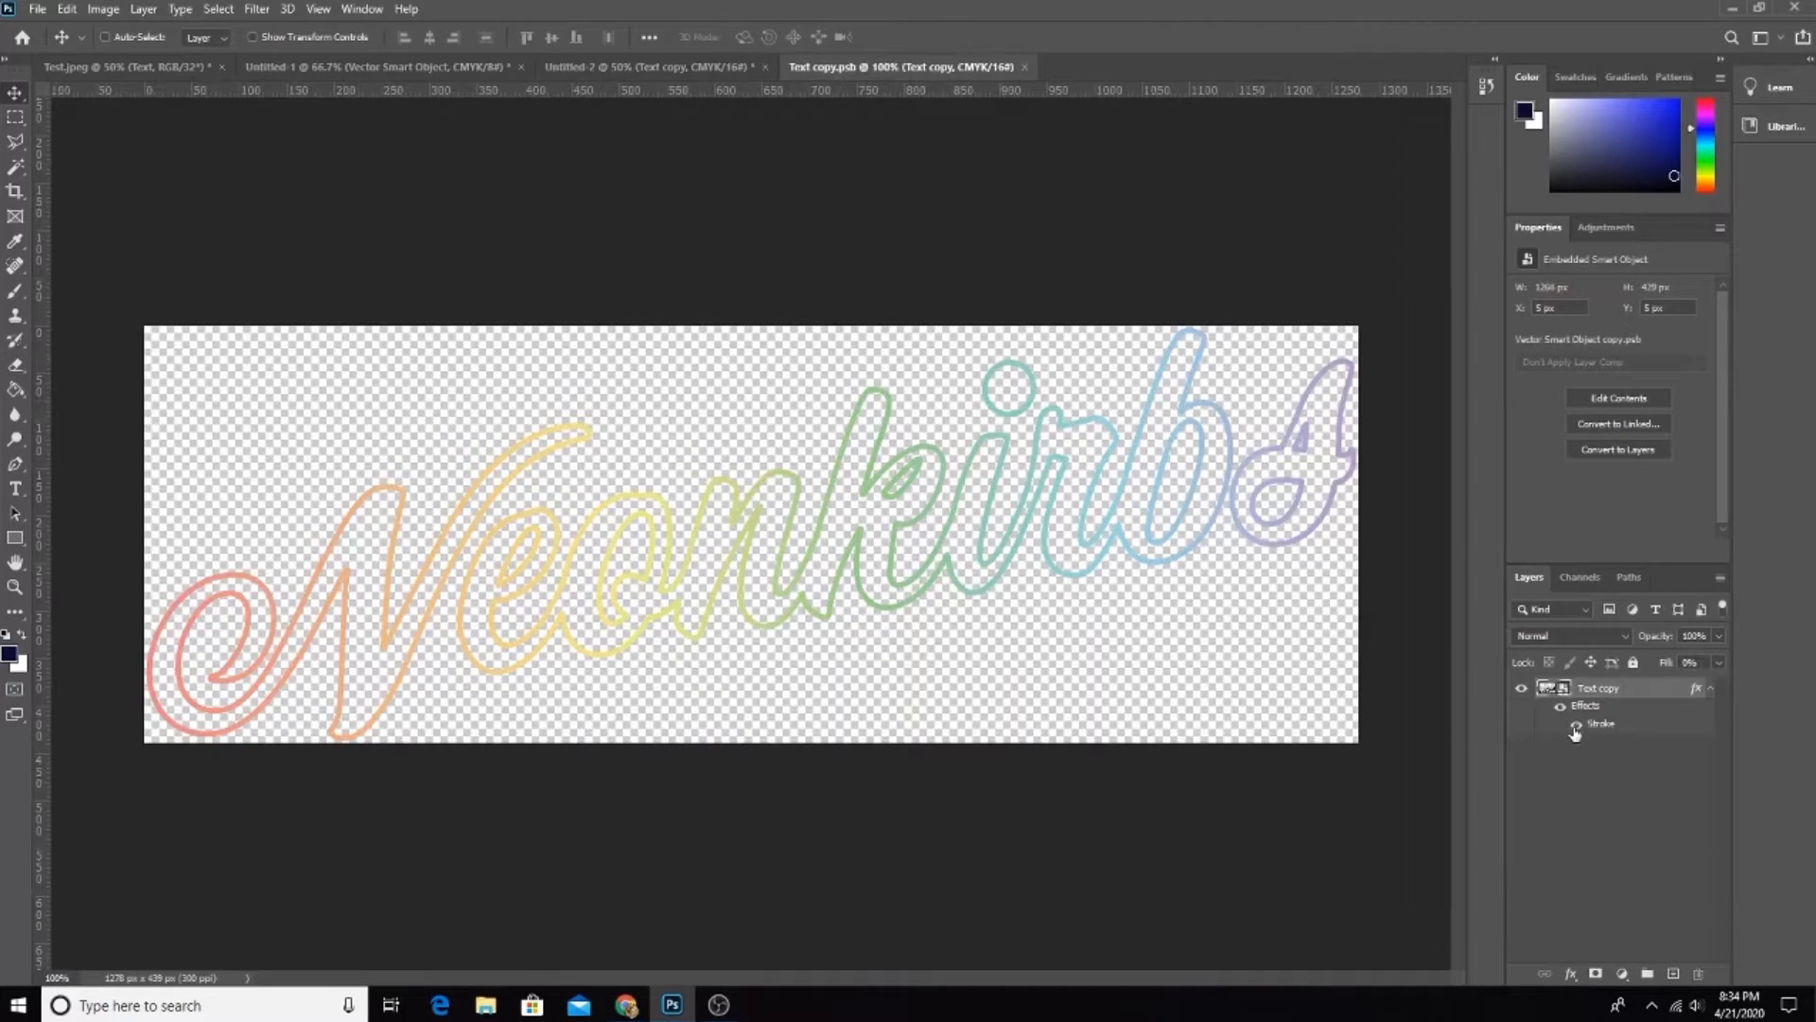
left_click(1576, 724)
left_click(1576, 724)
left_click(1035, 65)
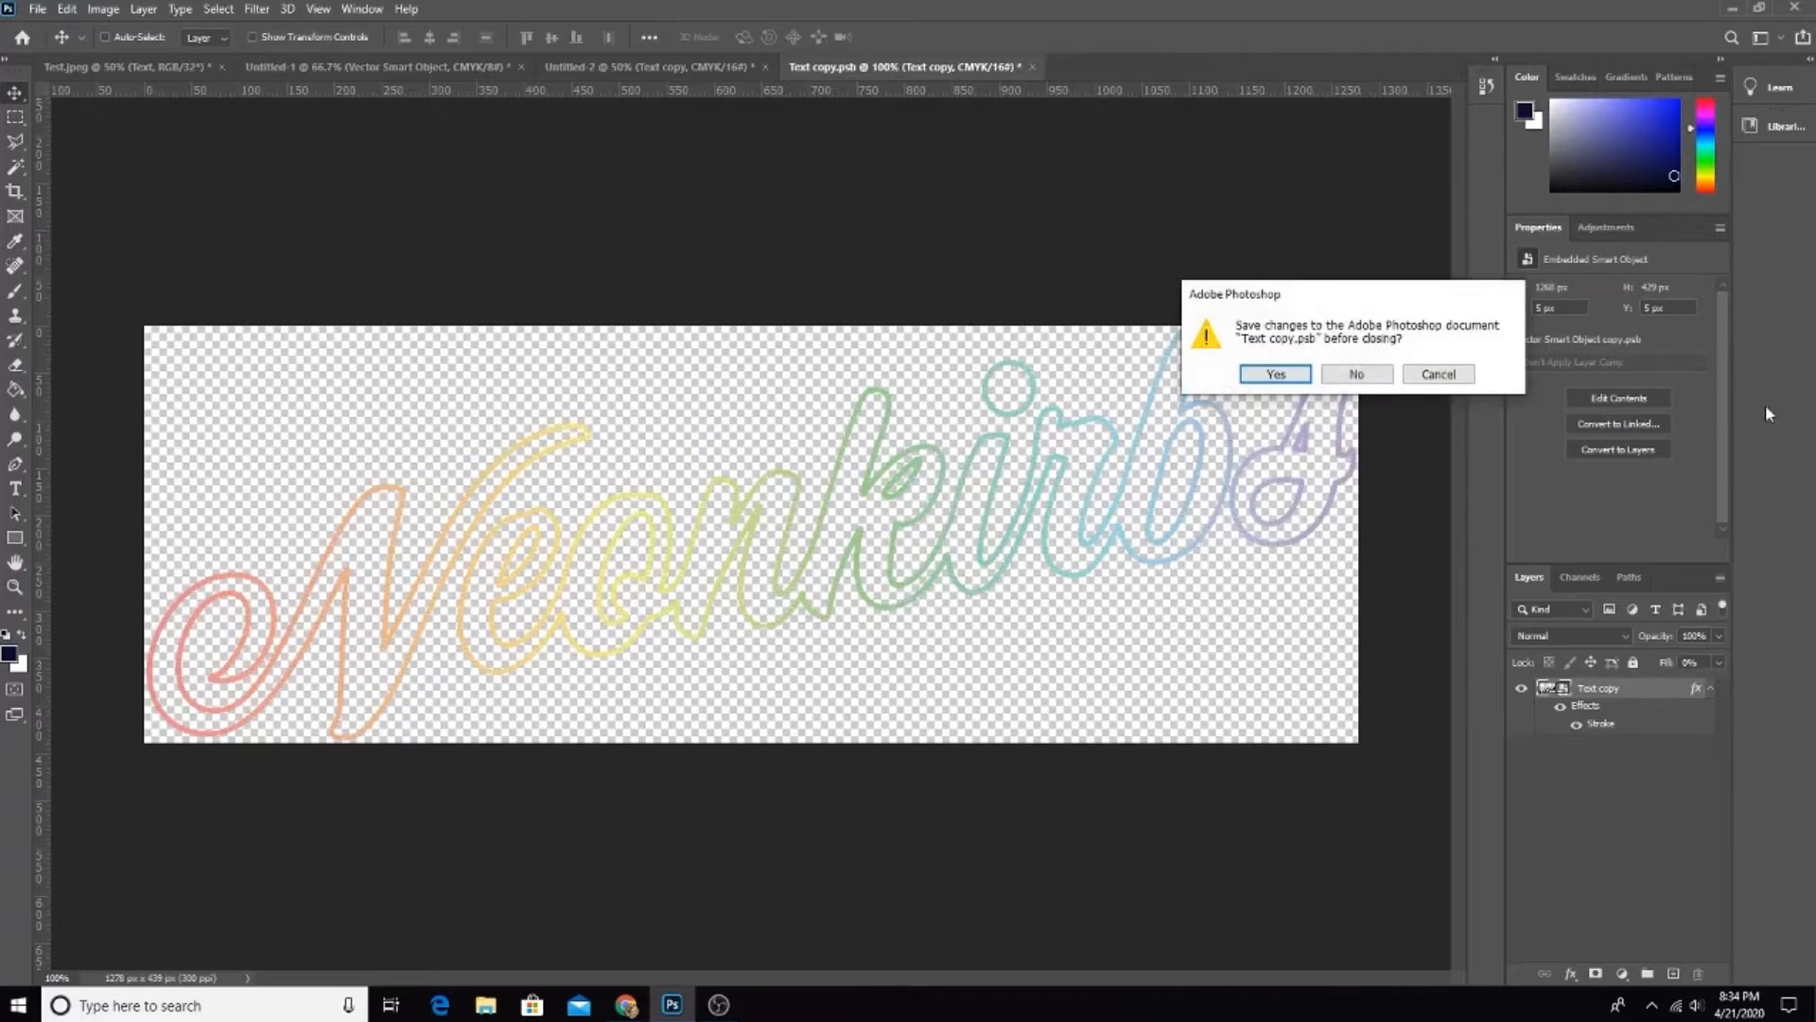
left_click(1357, 375)
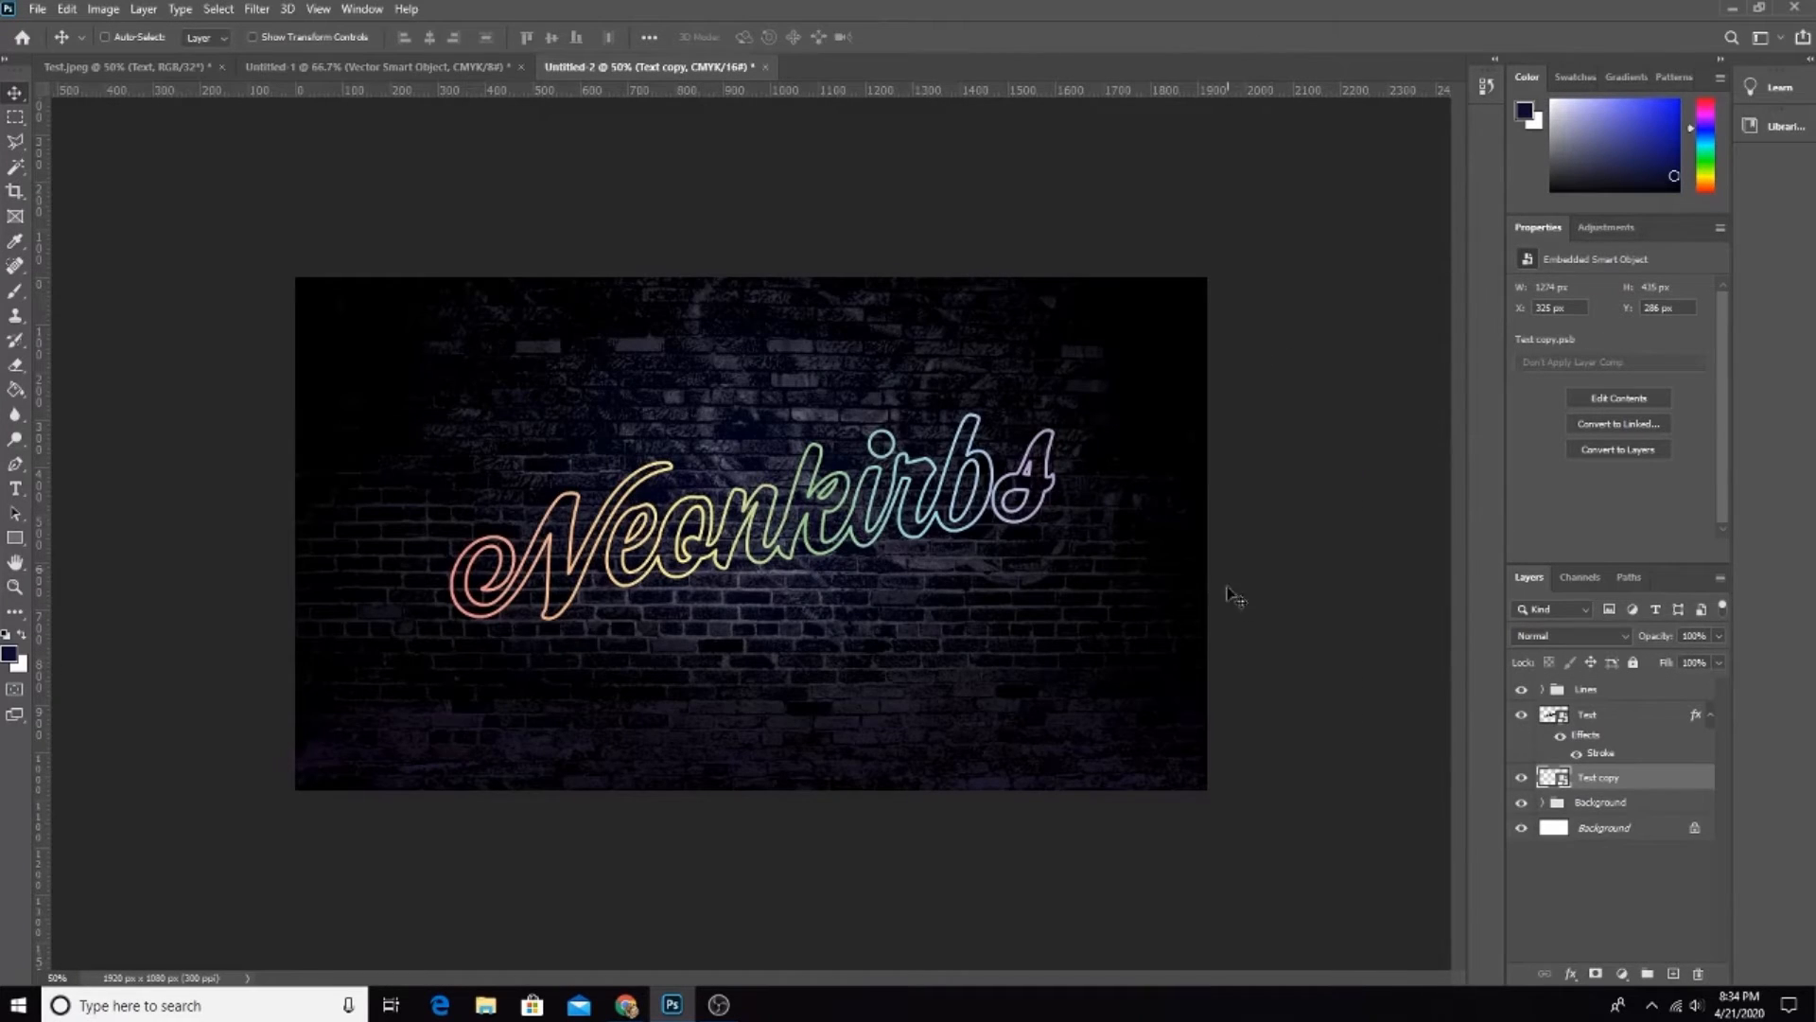
Step: Apply a Motion Blur to the Text copy layer with an angle of 0° and a distance of 30 pixels
left_click(256, 8)
mouse_move(437, 227)
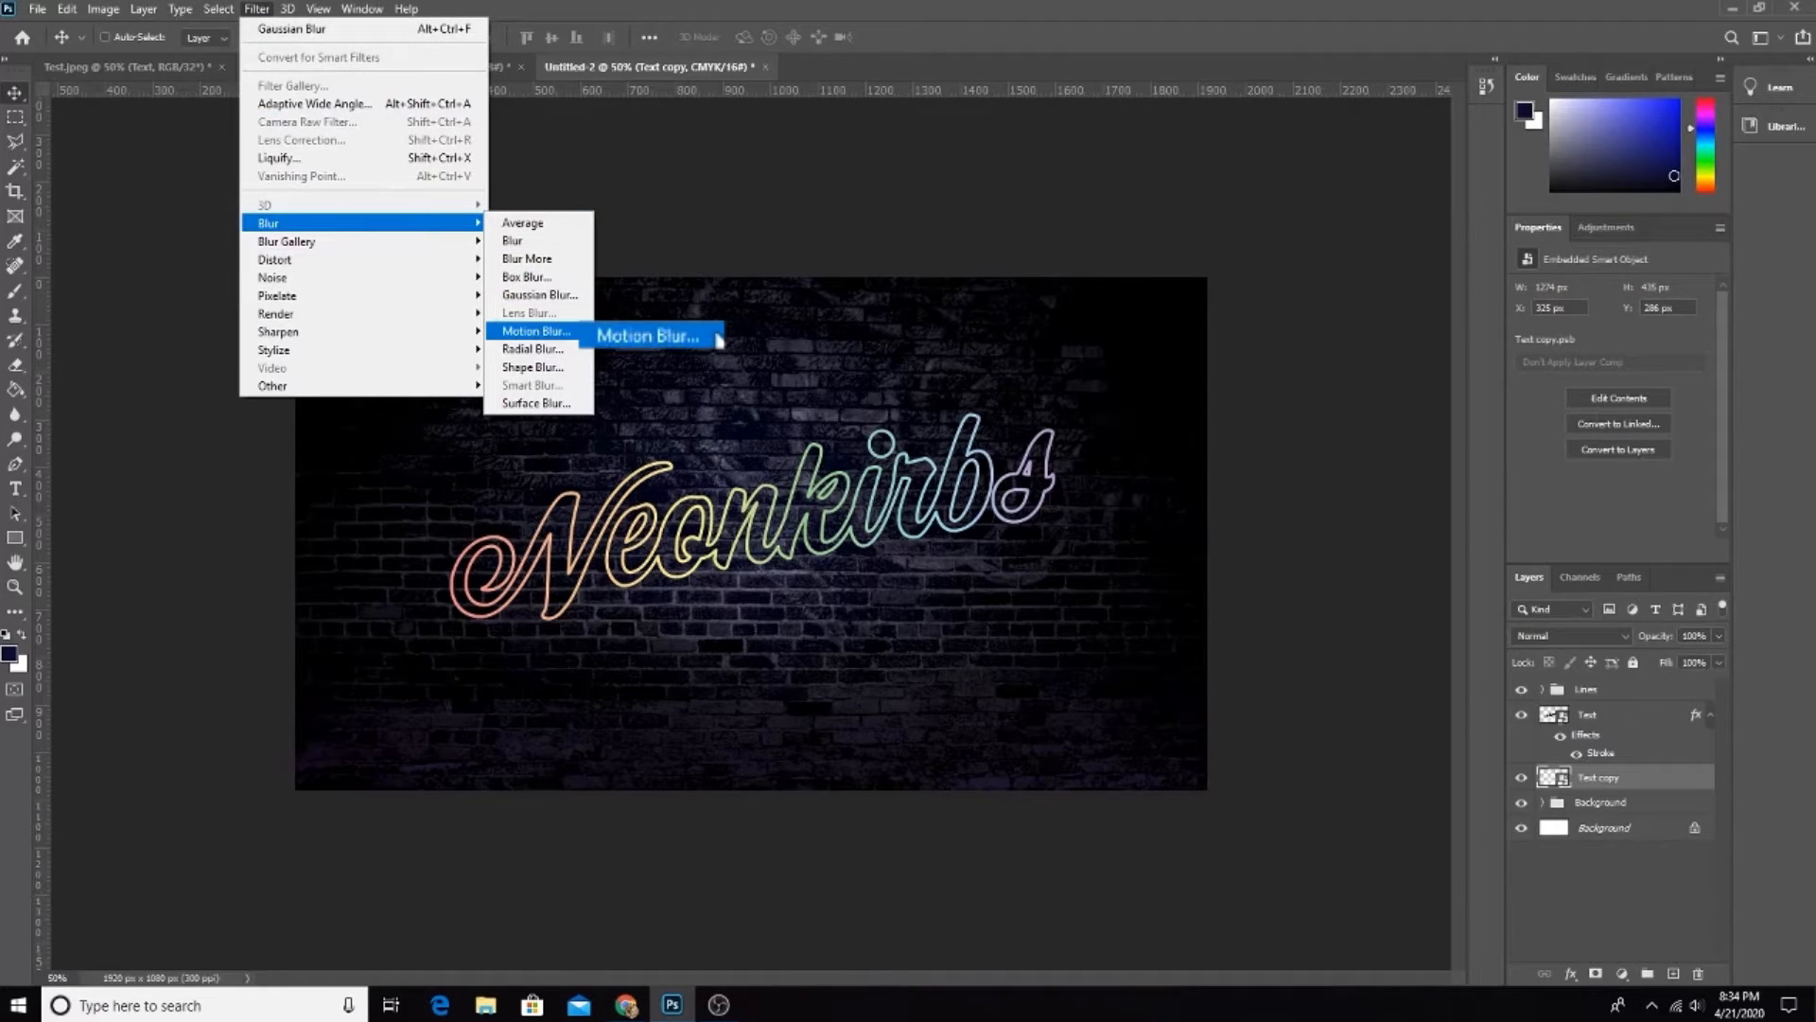
left_click(535, 330)
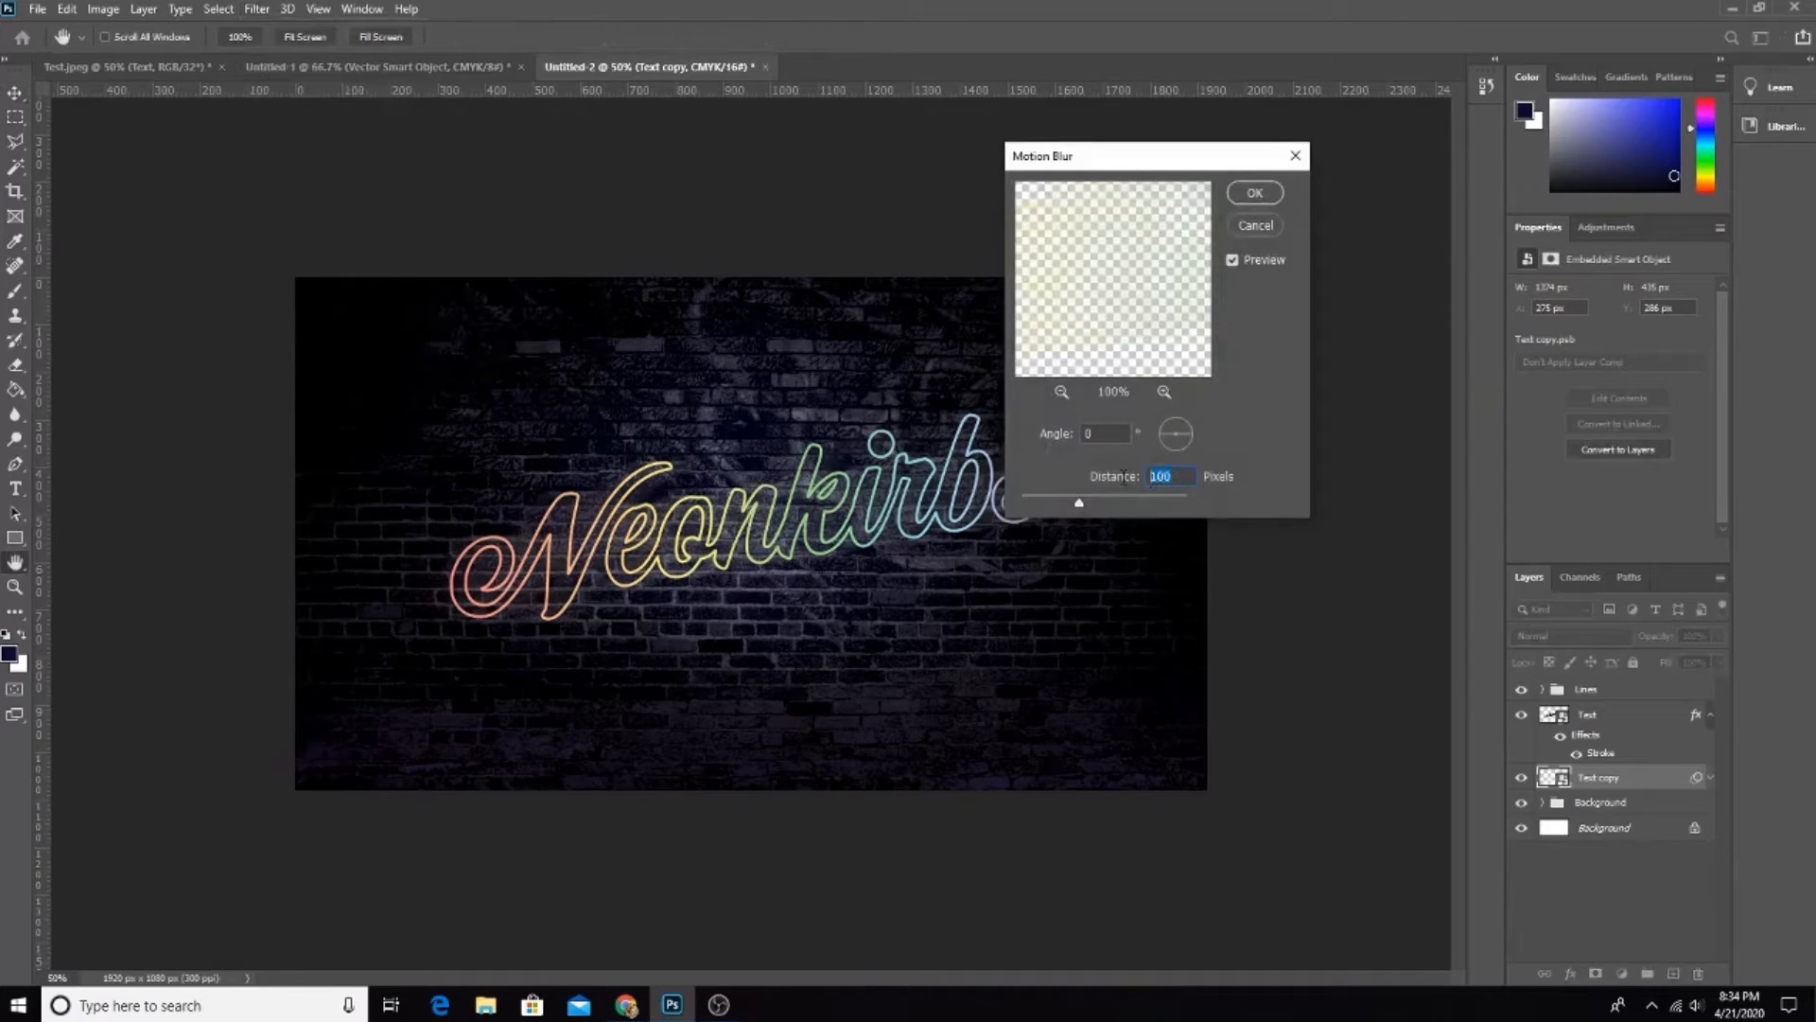
type("30")
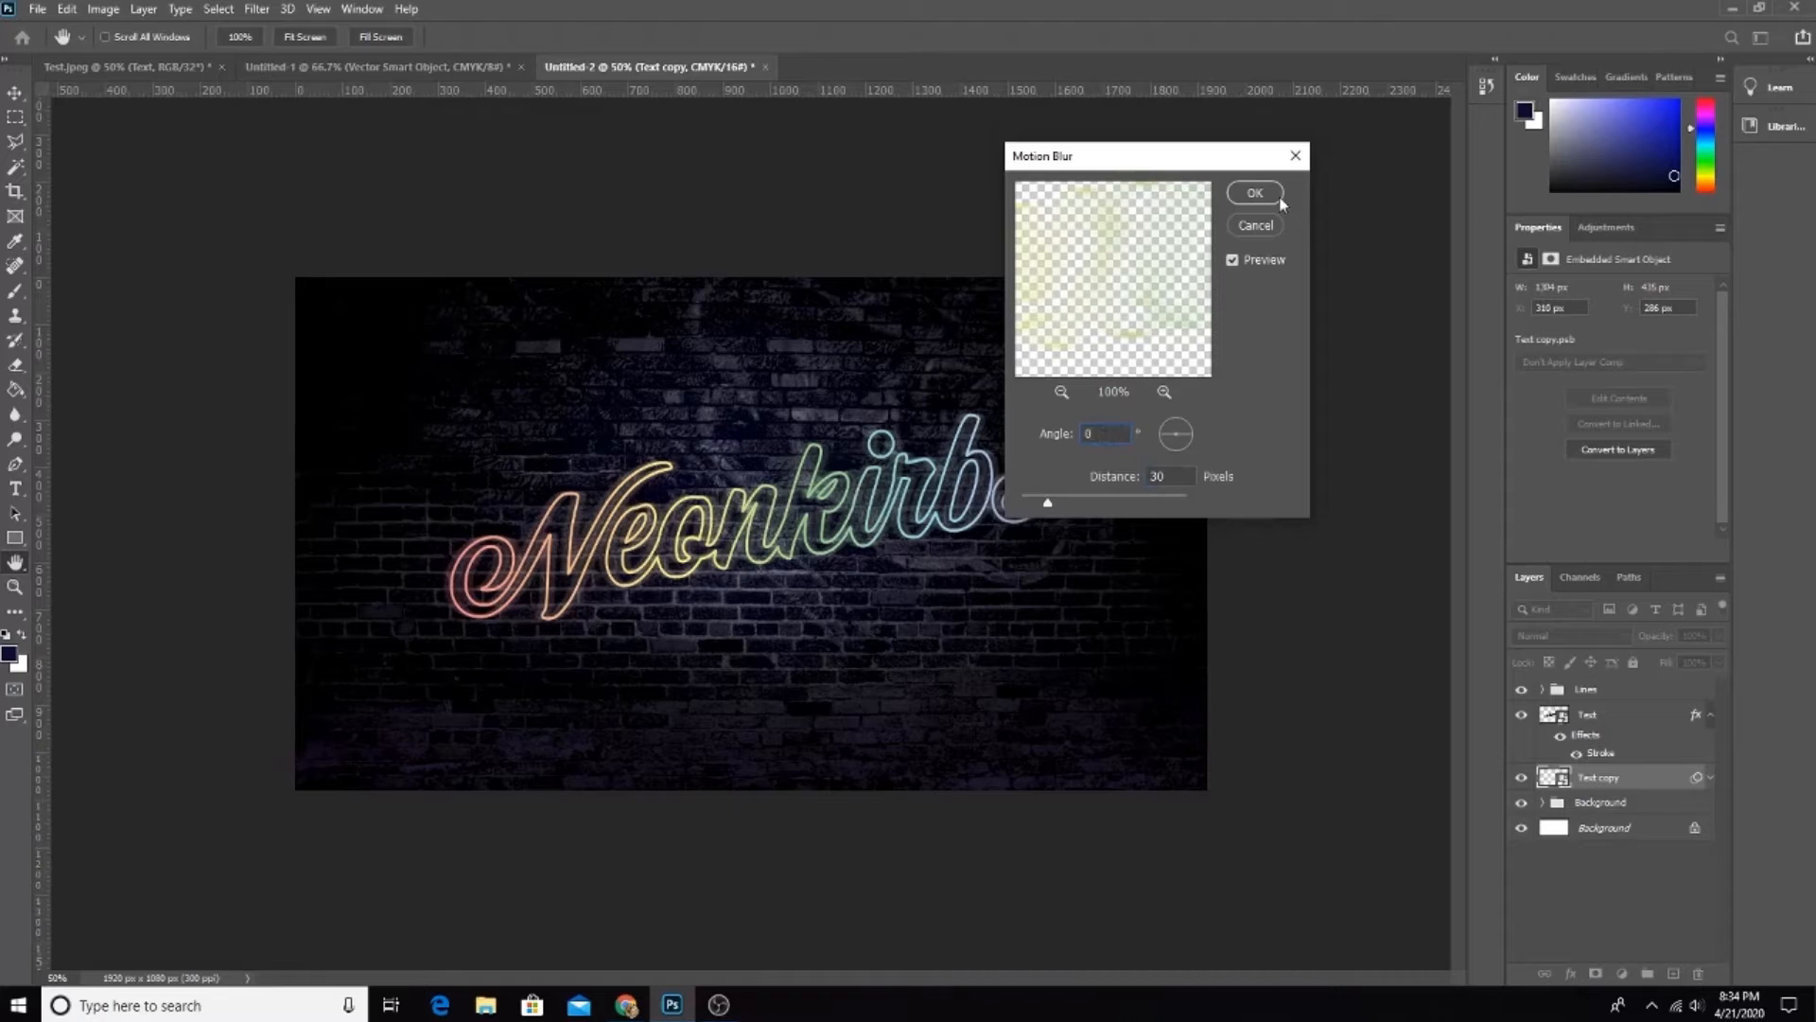
left_click(1255, 193)
Step: Rename the blurred Text copy layer as 0 Text
double_click(1597, 781)
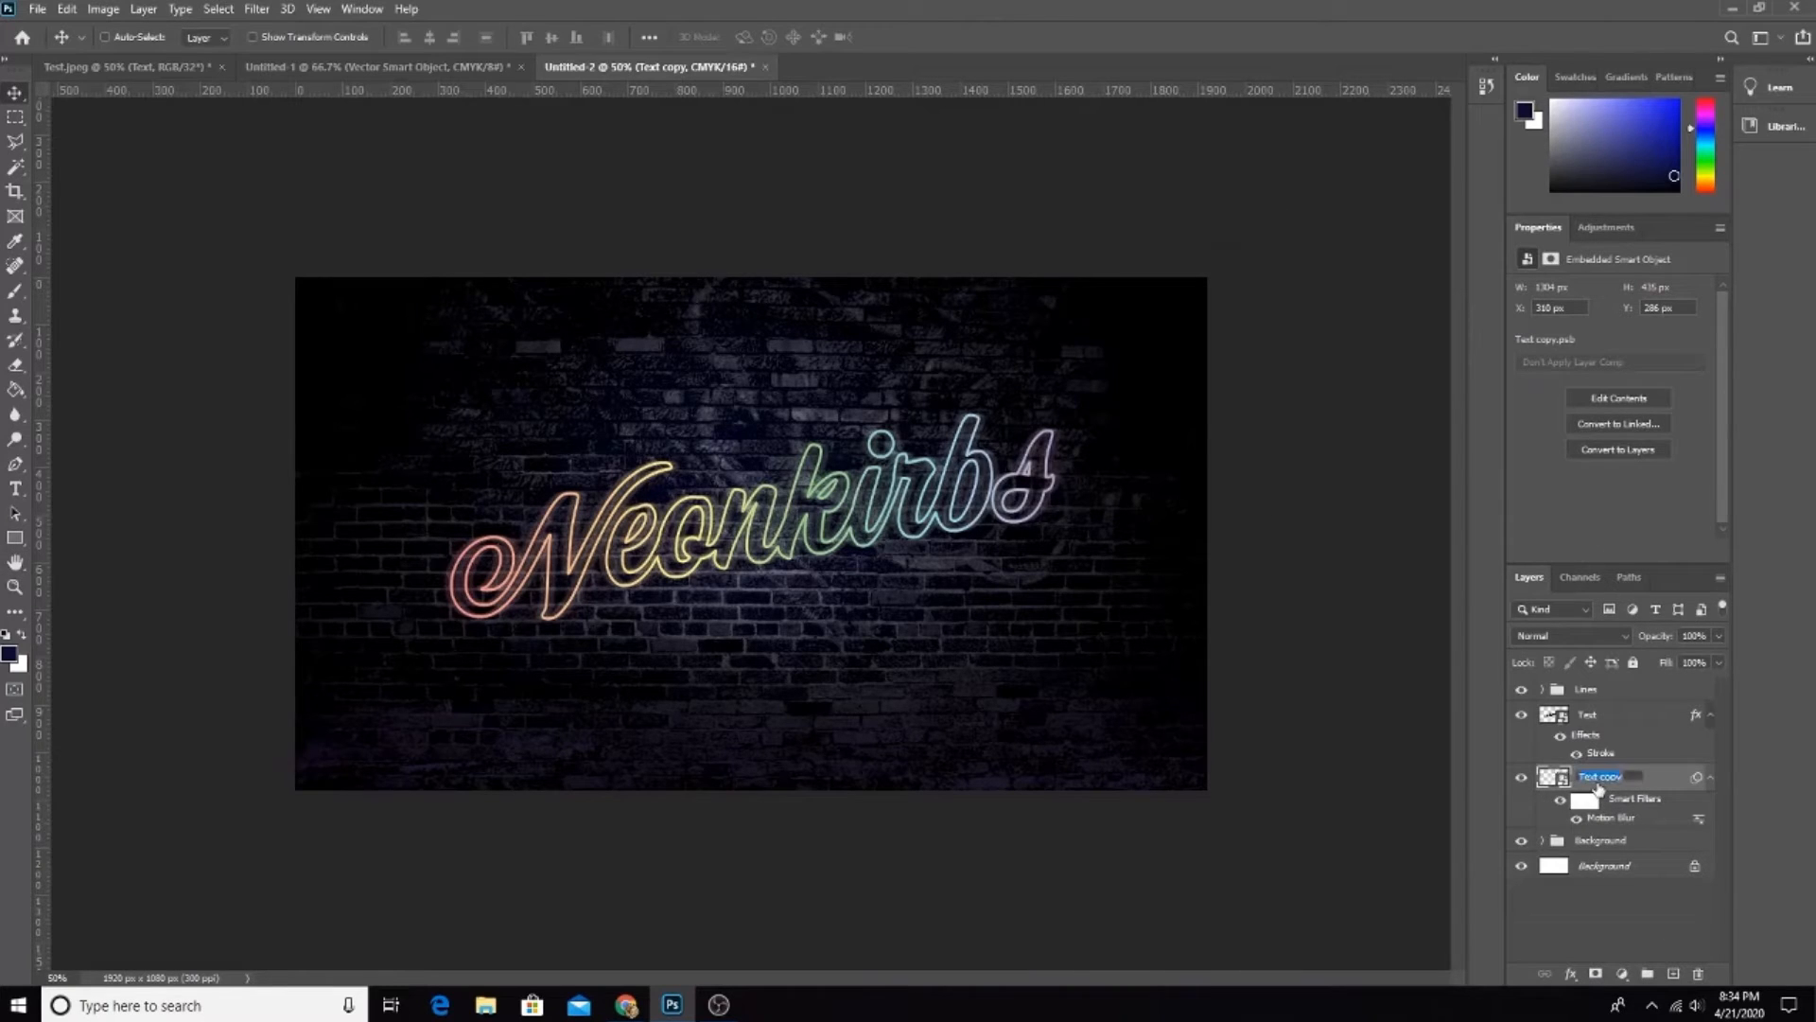
type("B Text")
key("Return")
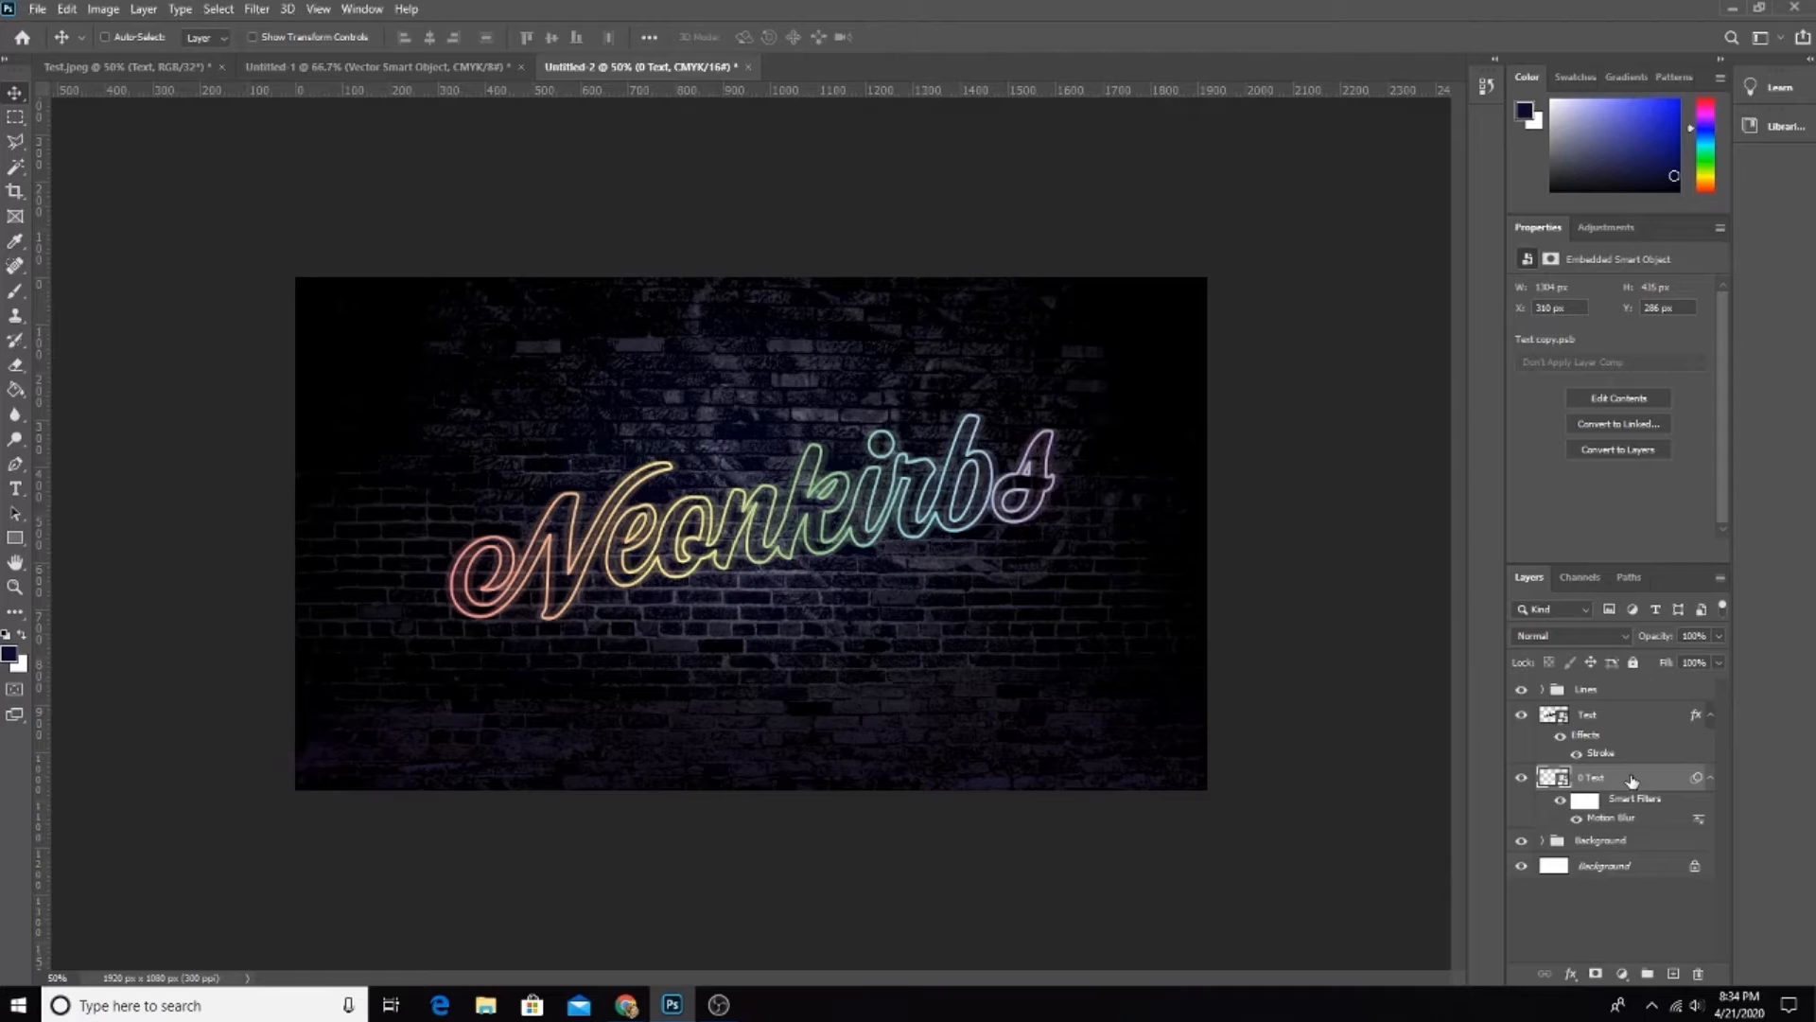
Step: Duplicate the 0 Text layer, placing the copy directly below the original
left_click_drag(1631, 781, 1581, 835)
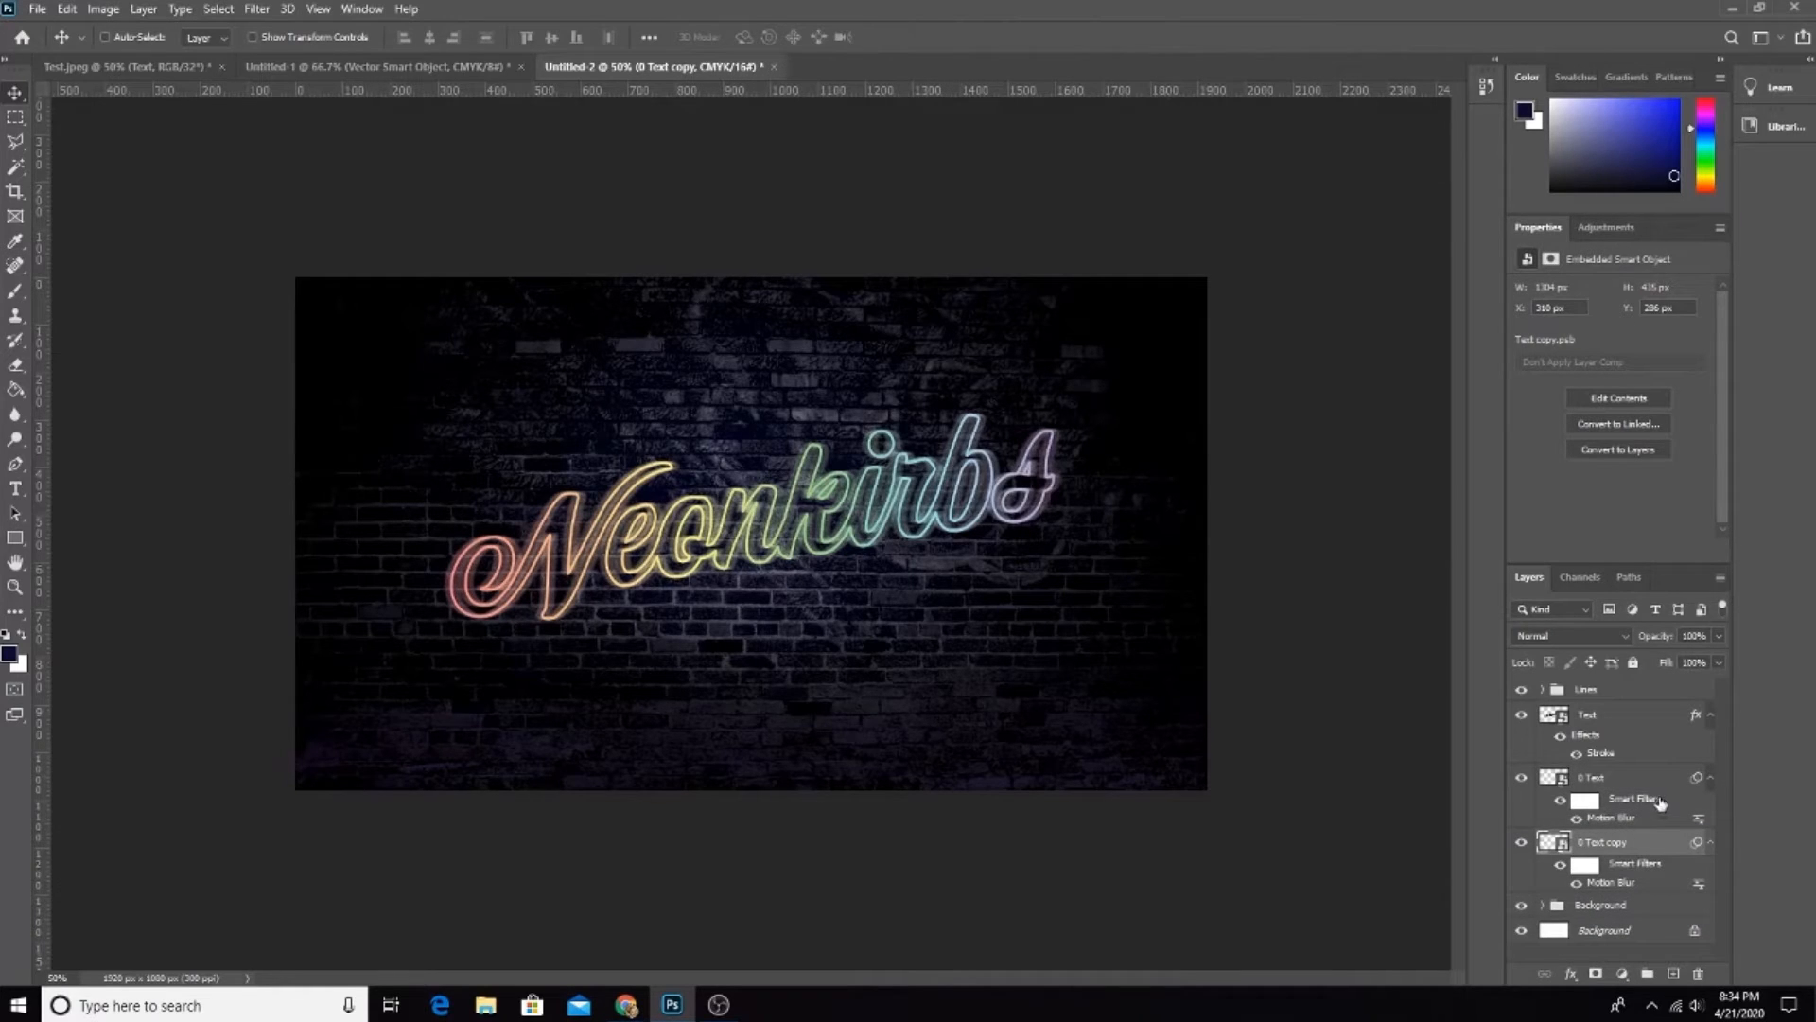
double_click(1608, 881)
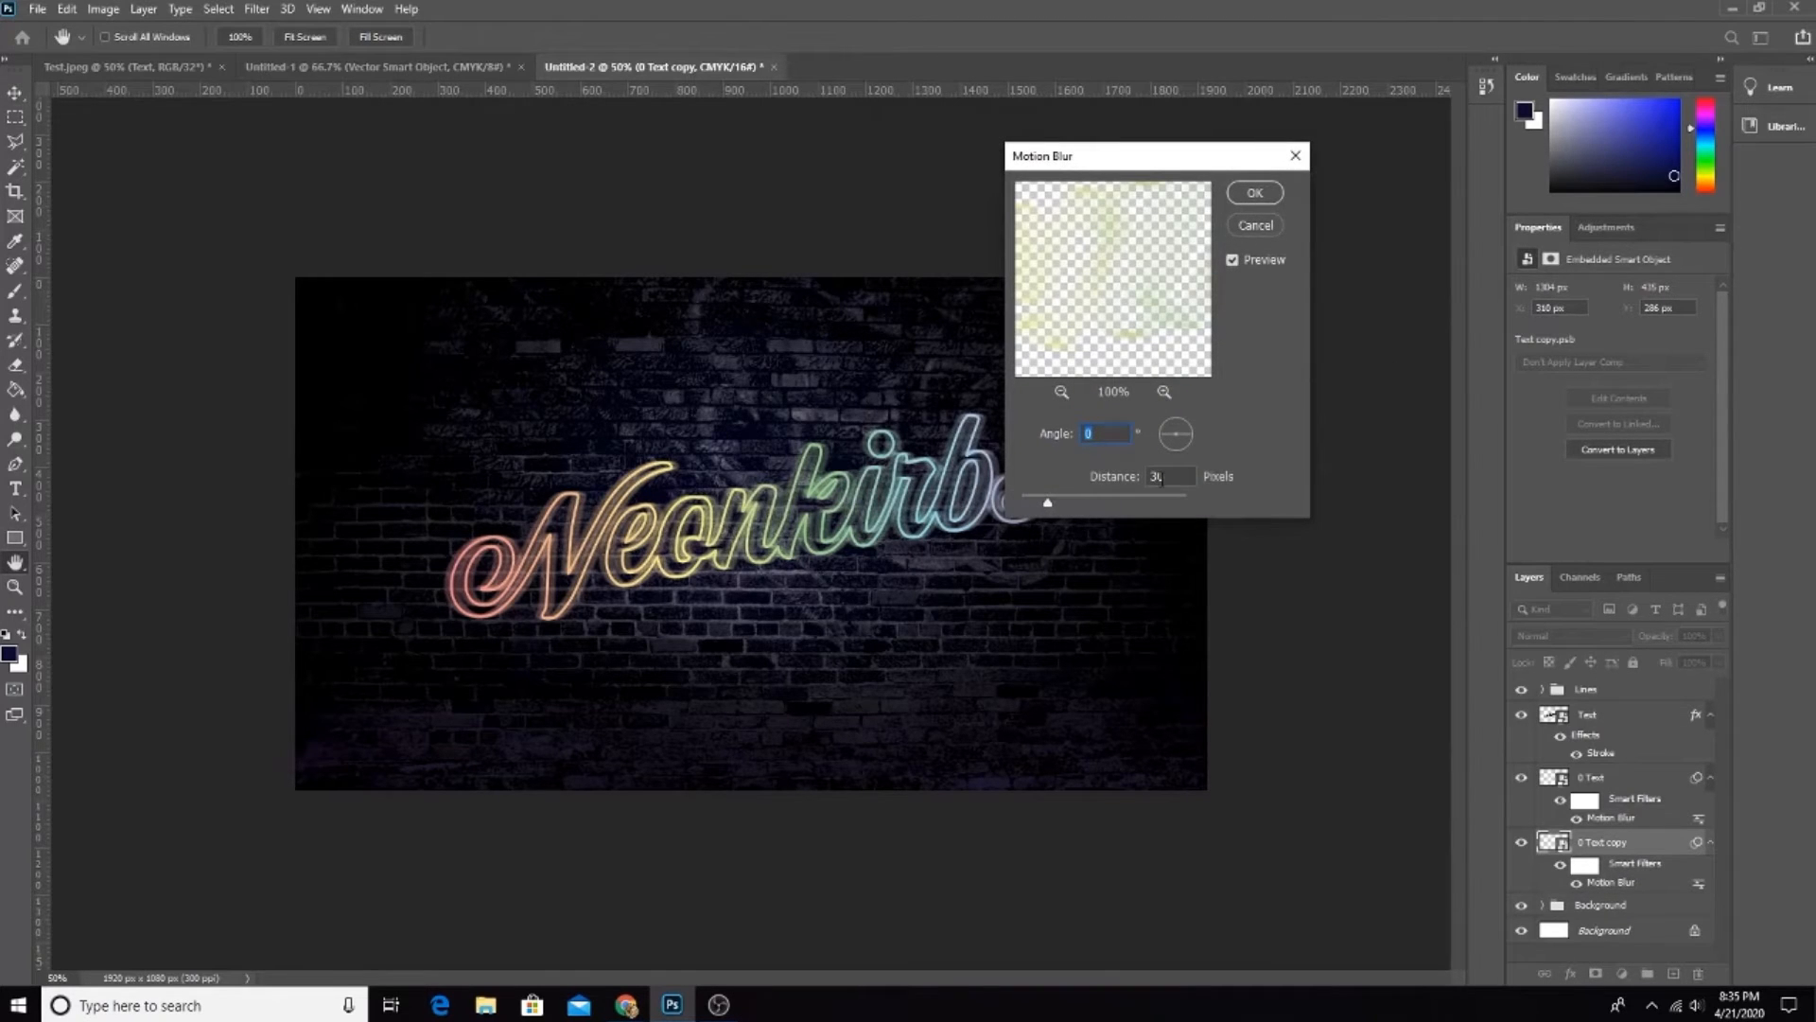
key("Return")
left_click(1701, 747)
left_click_drag(1631, 714, 1596, 768)
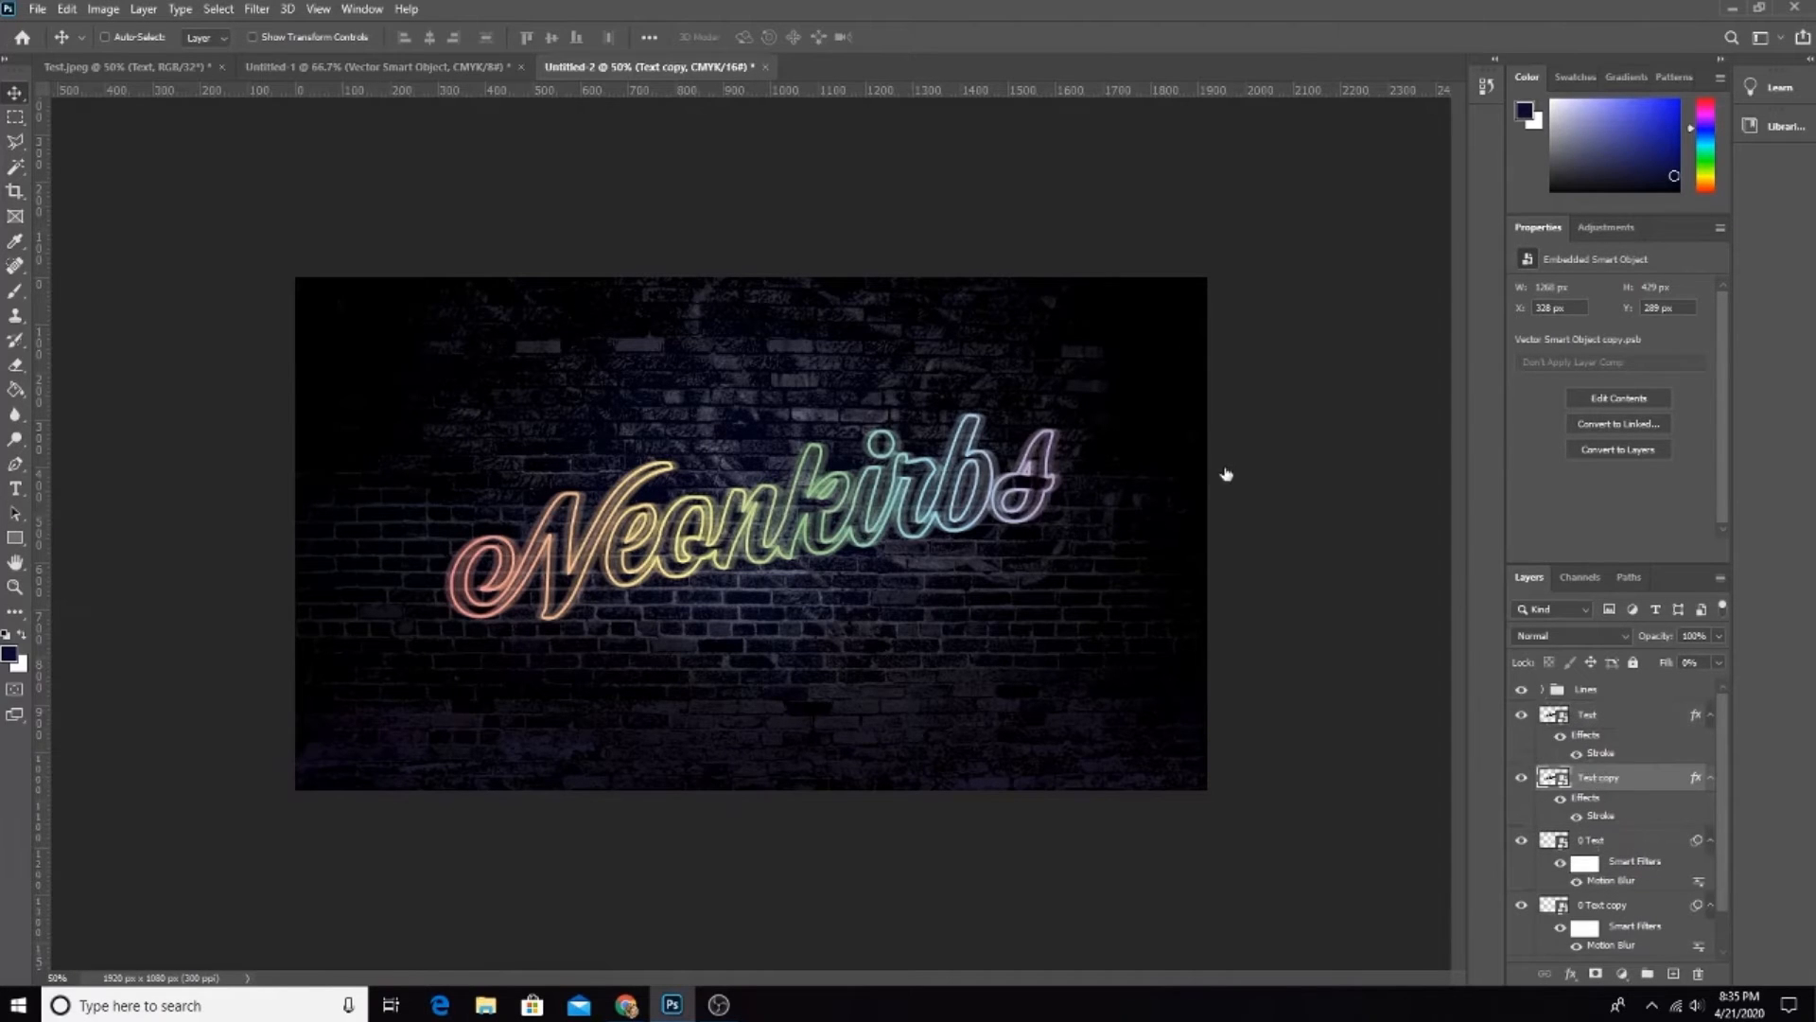
left_click(1642, 364)
left_click(256, 8)
mouse_move(478, 223)
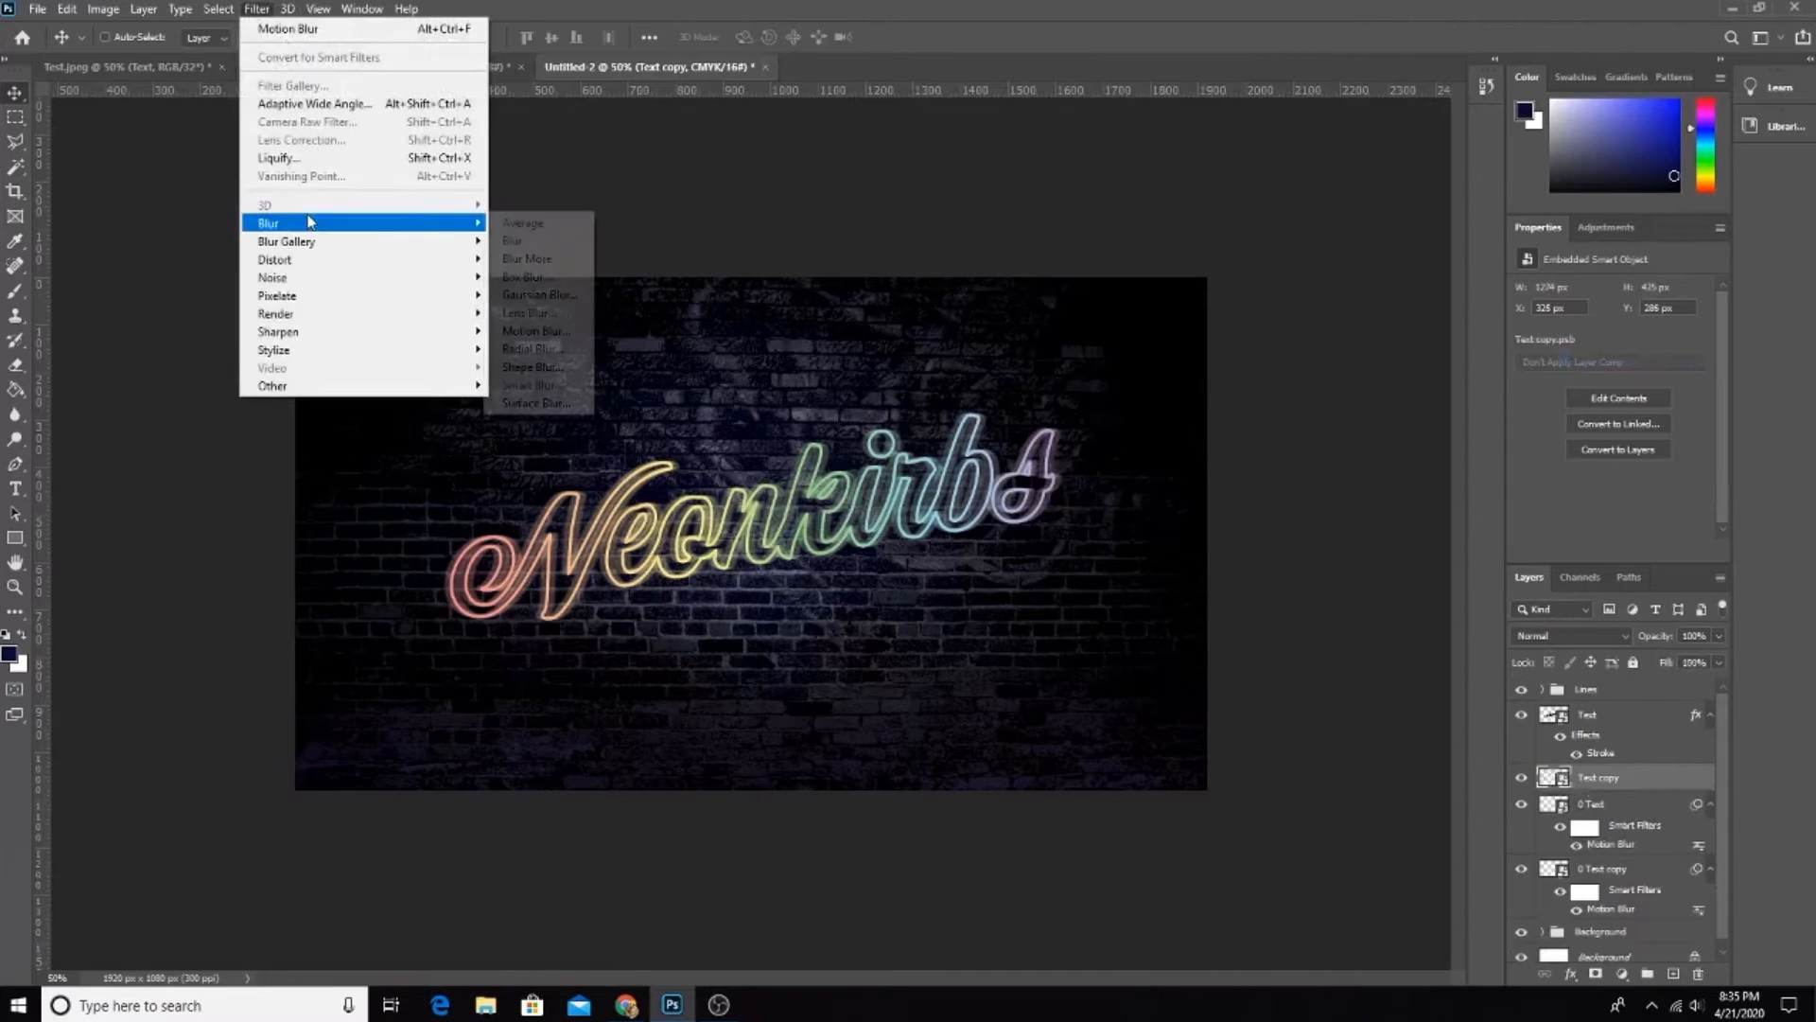
left_click(567, 330)
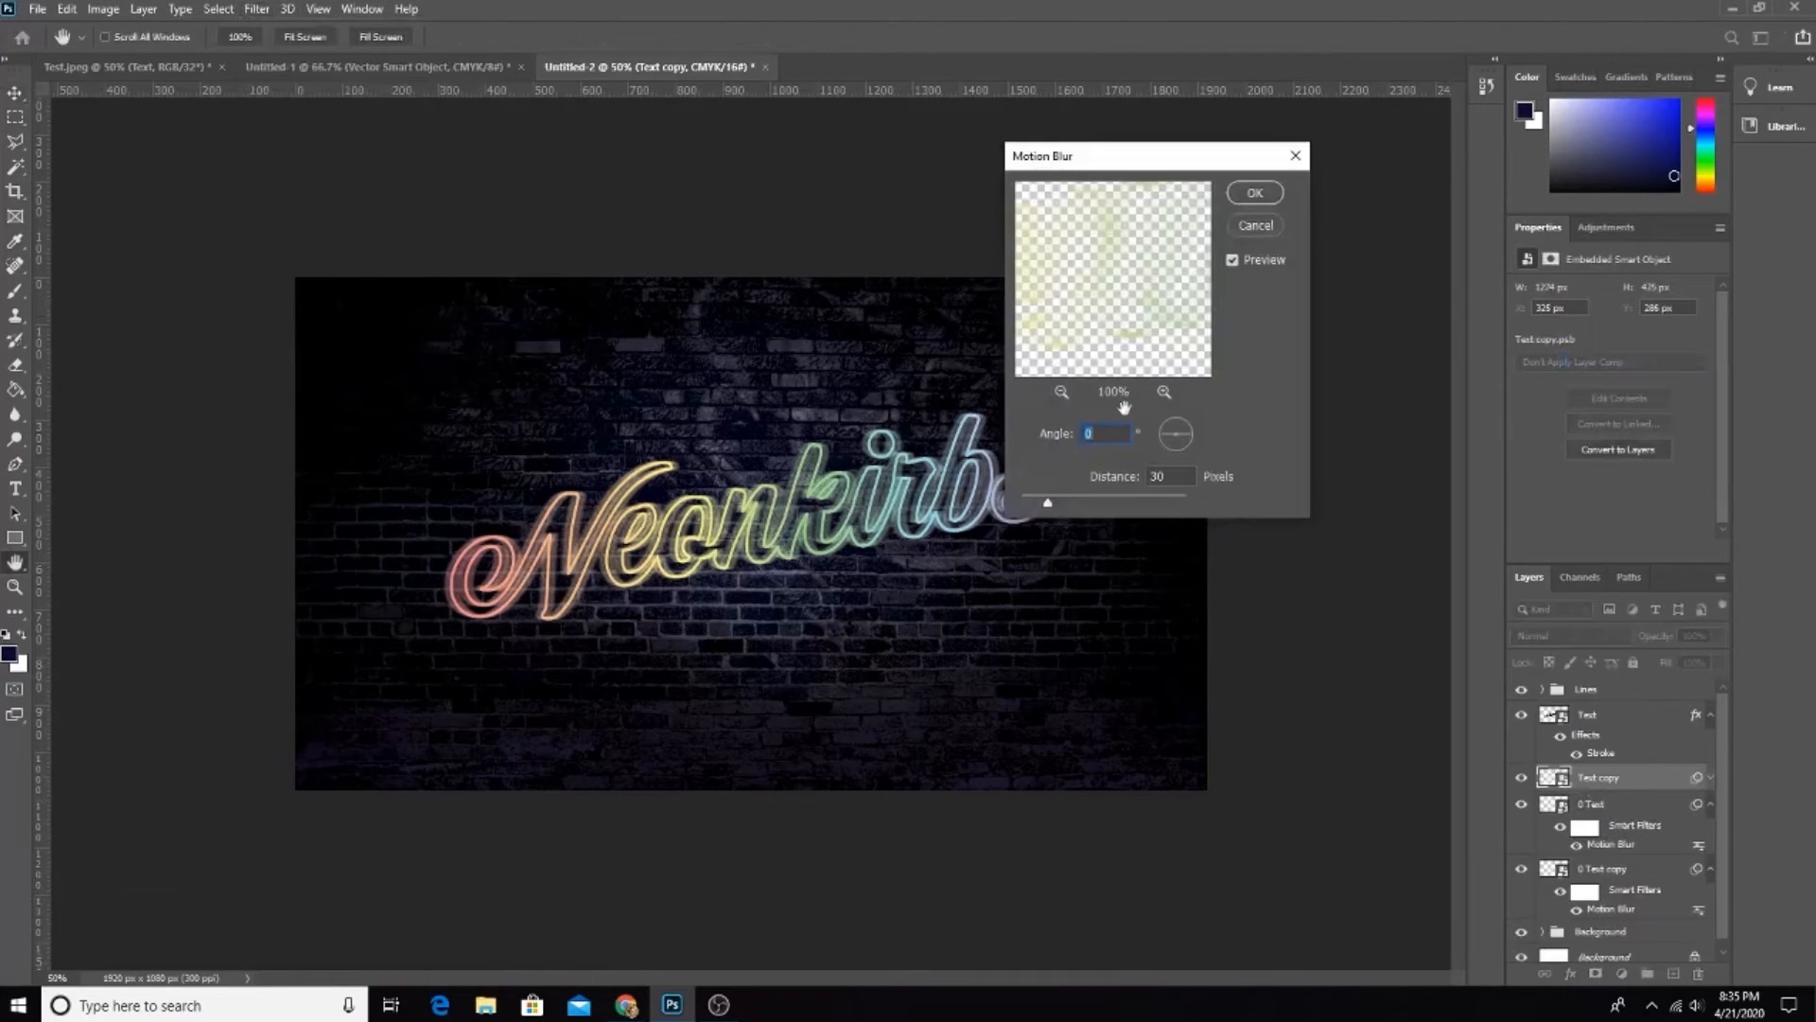
left_click(1253, 225)
key("ctrl+z")
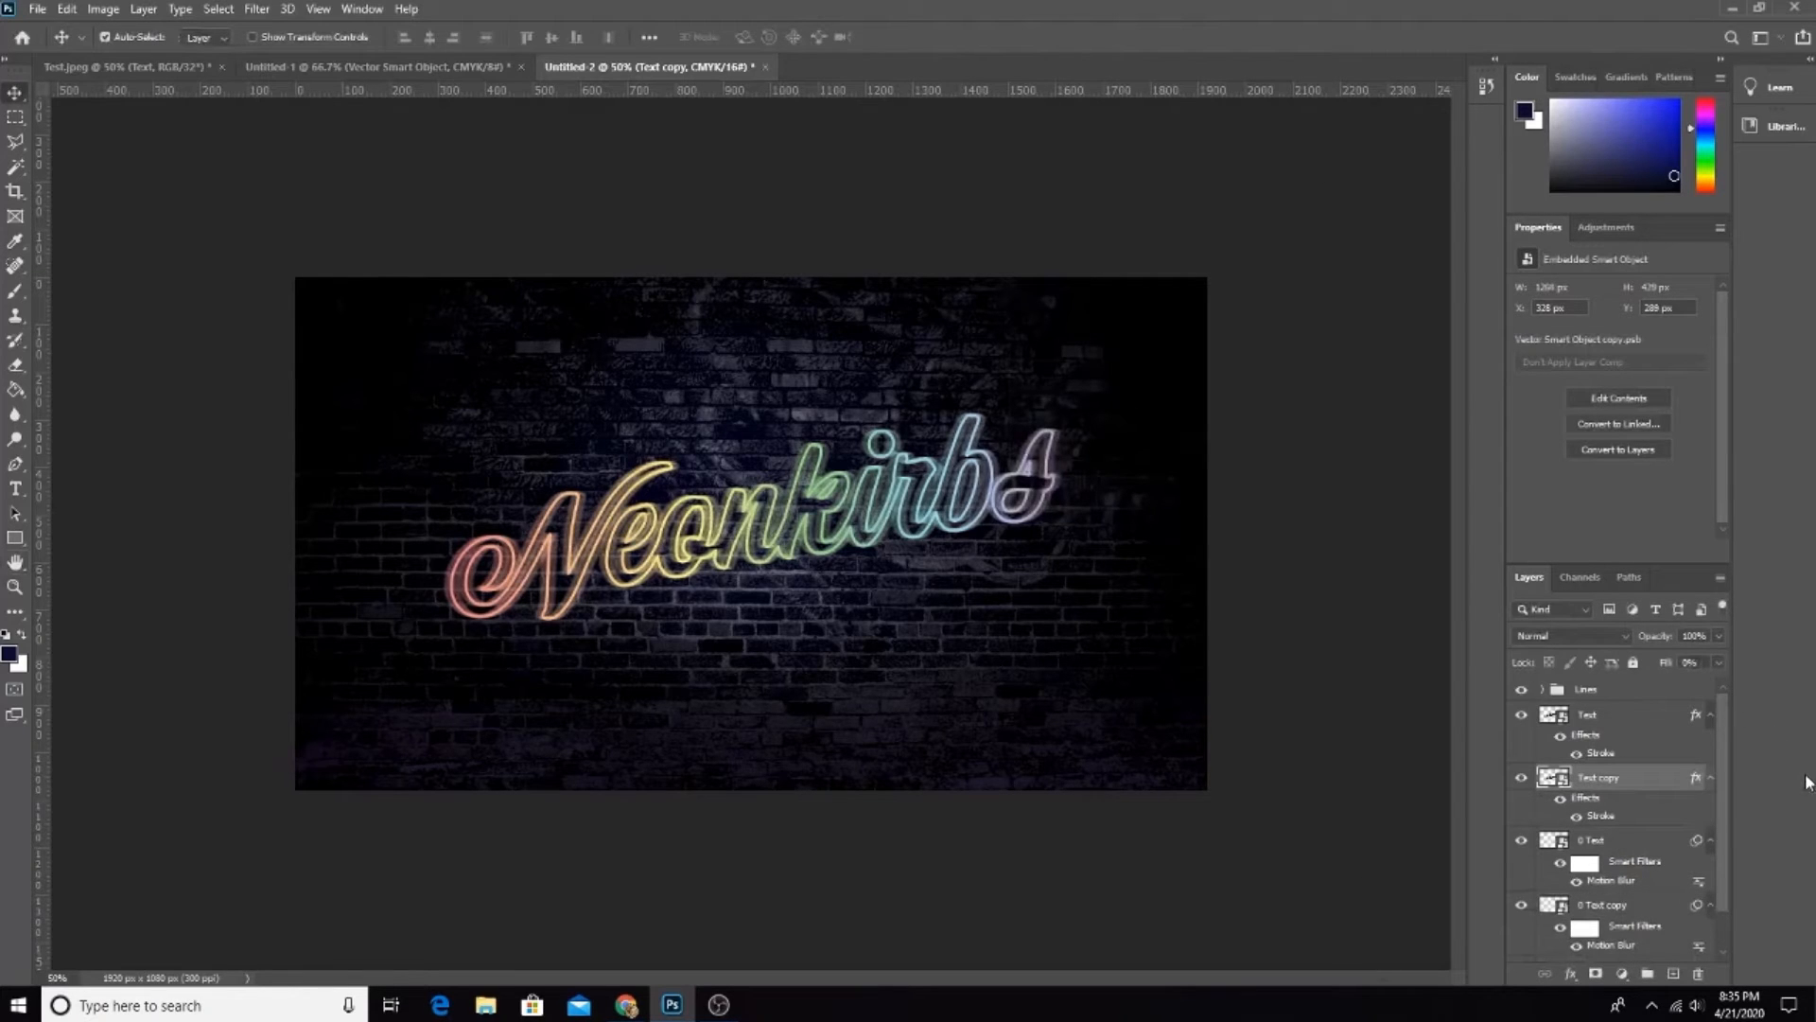
key("ctrl+z")
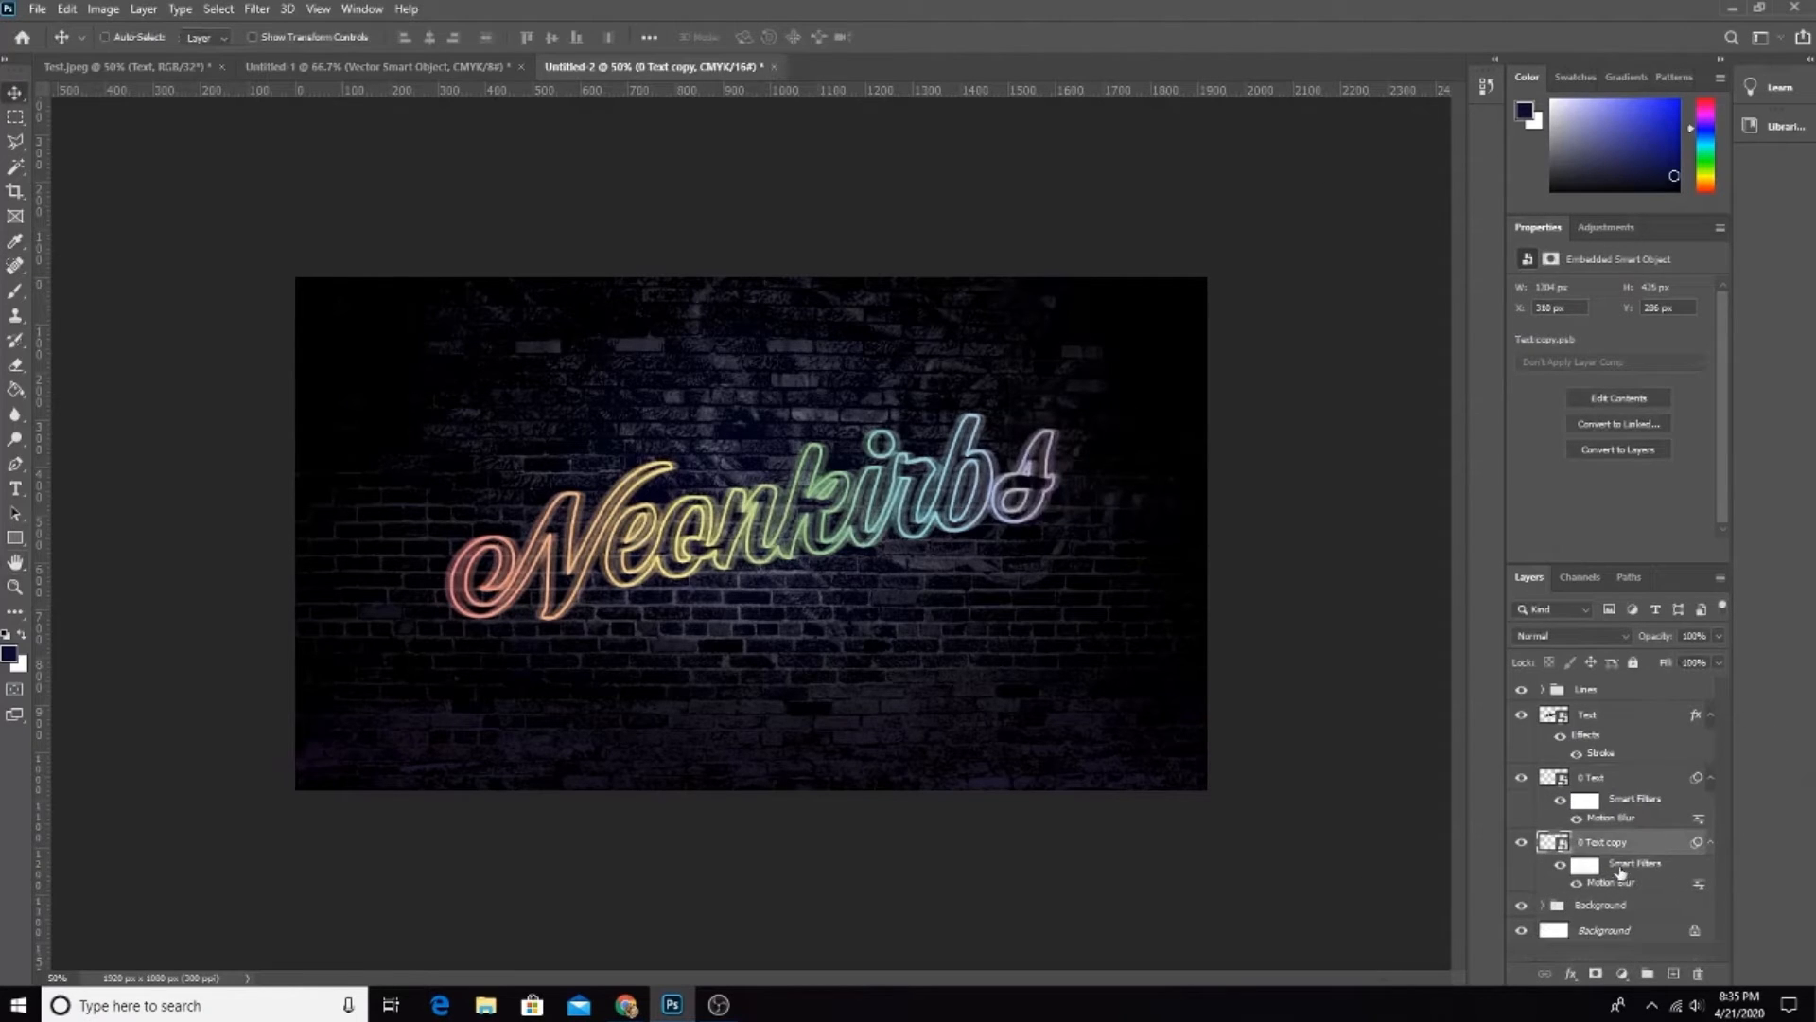
Step: Set the Motion Blur angle of the 0 Text copy layer to -45° and rename the layer as -45 Text
double_click(1619, 882)
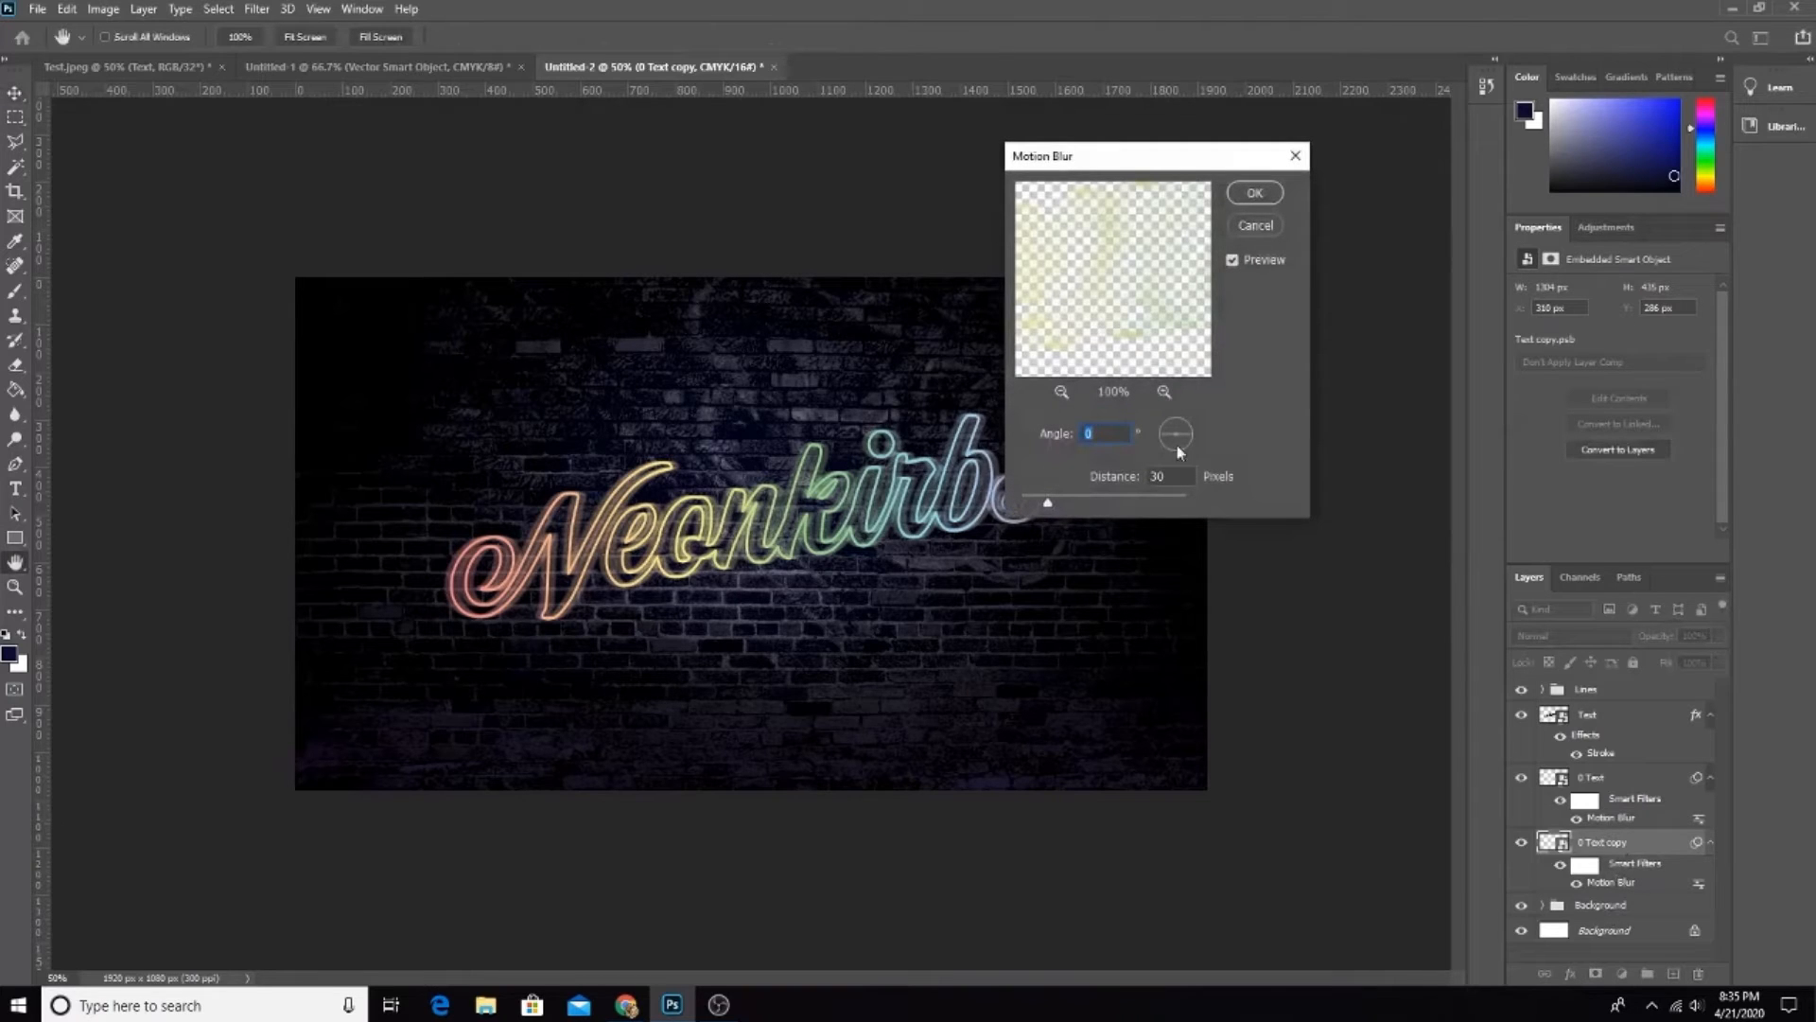
type("-45")
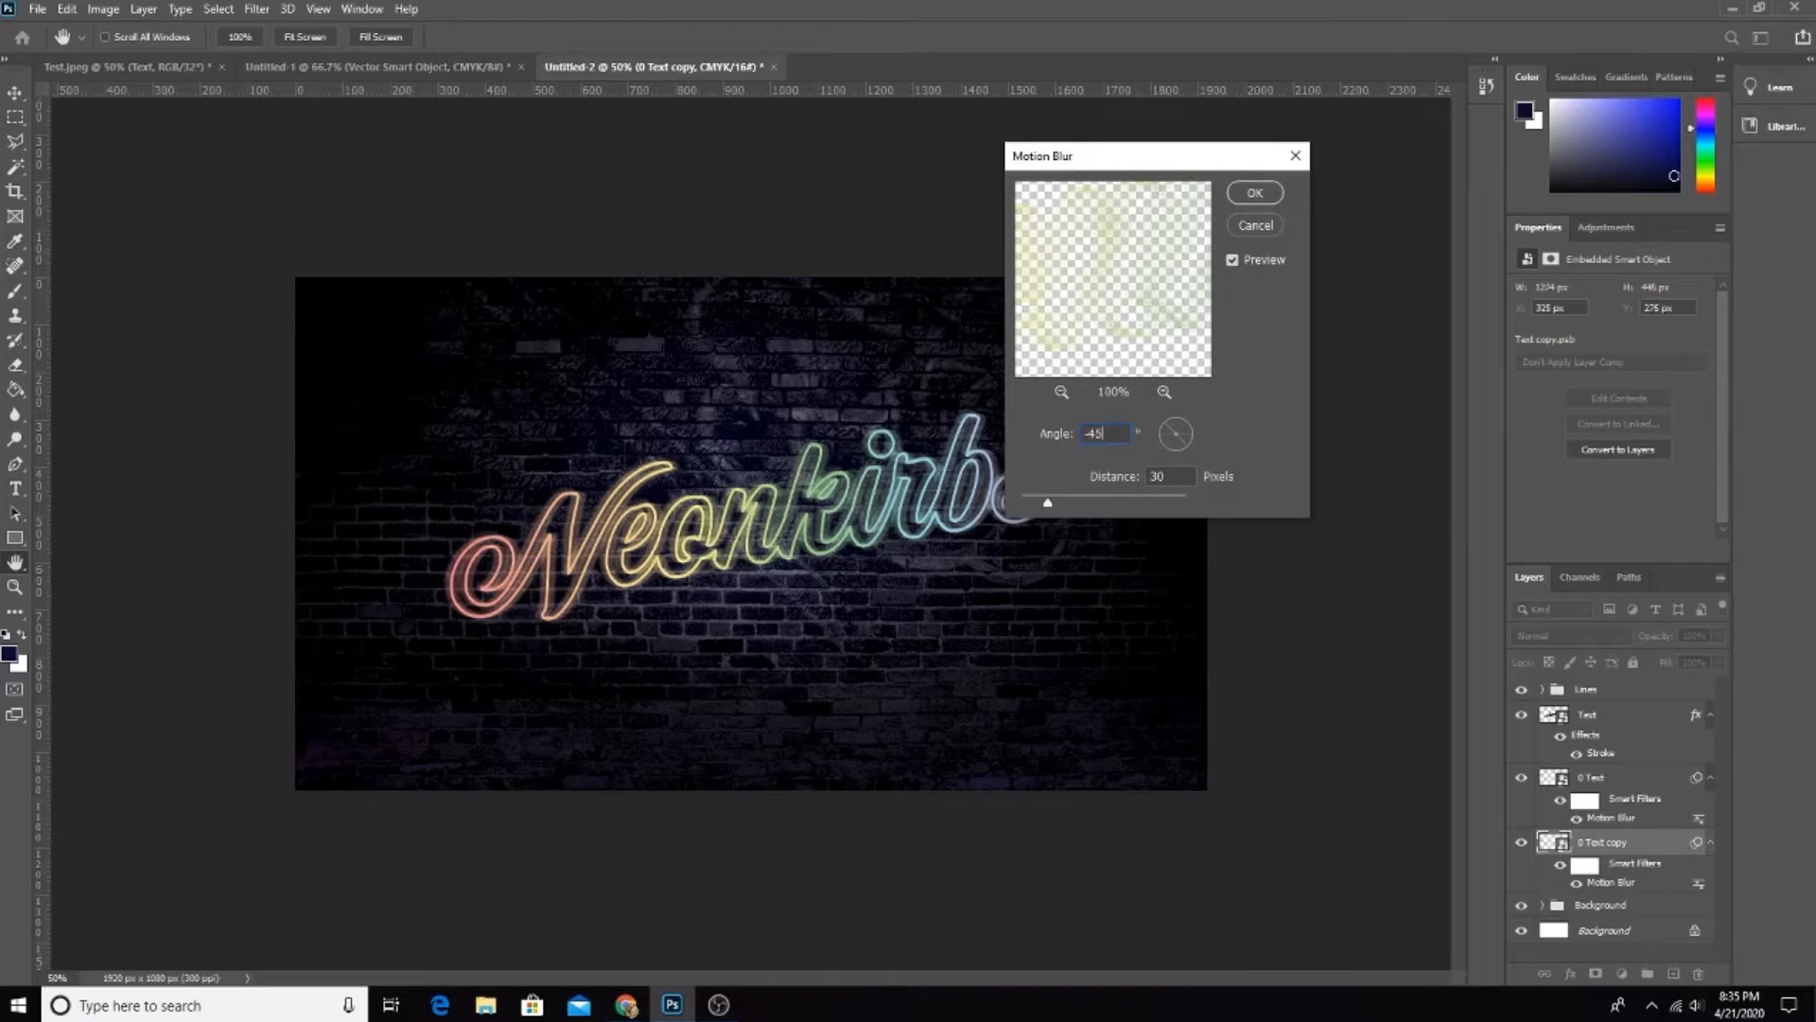
key("Return")
type("45")
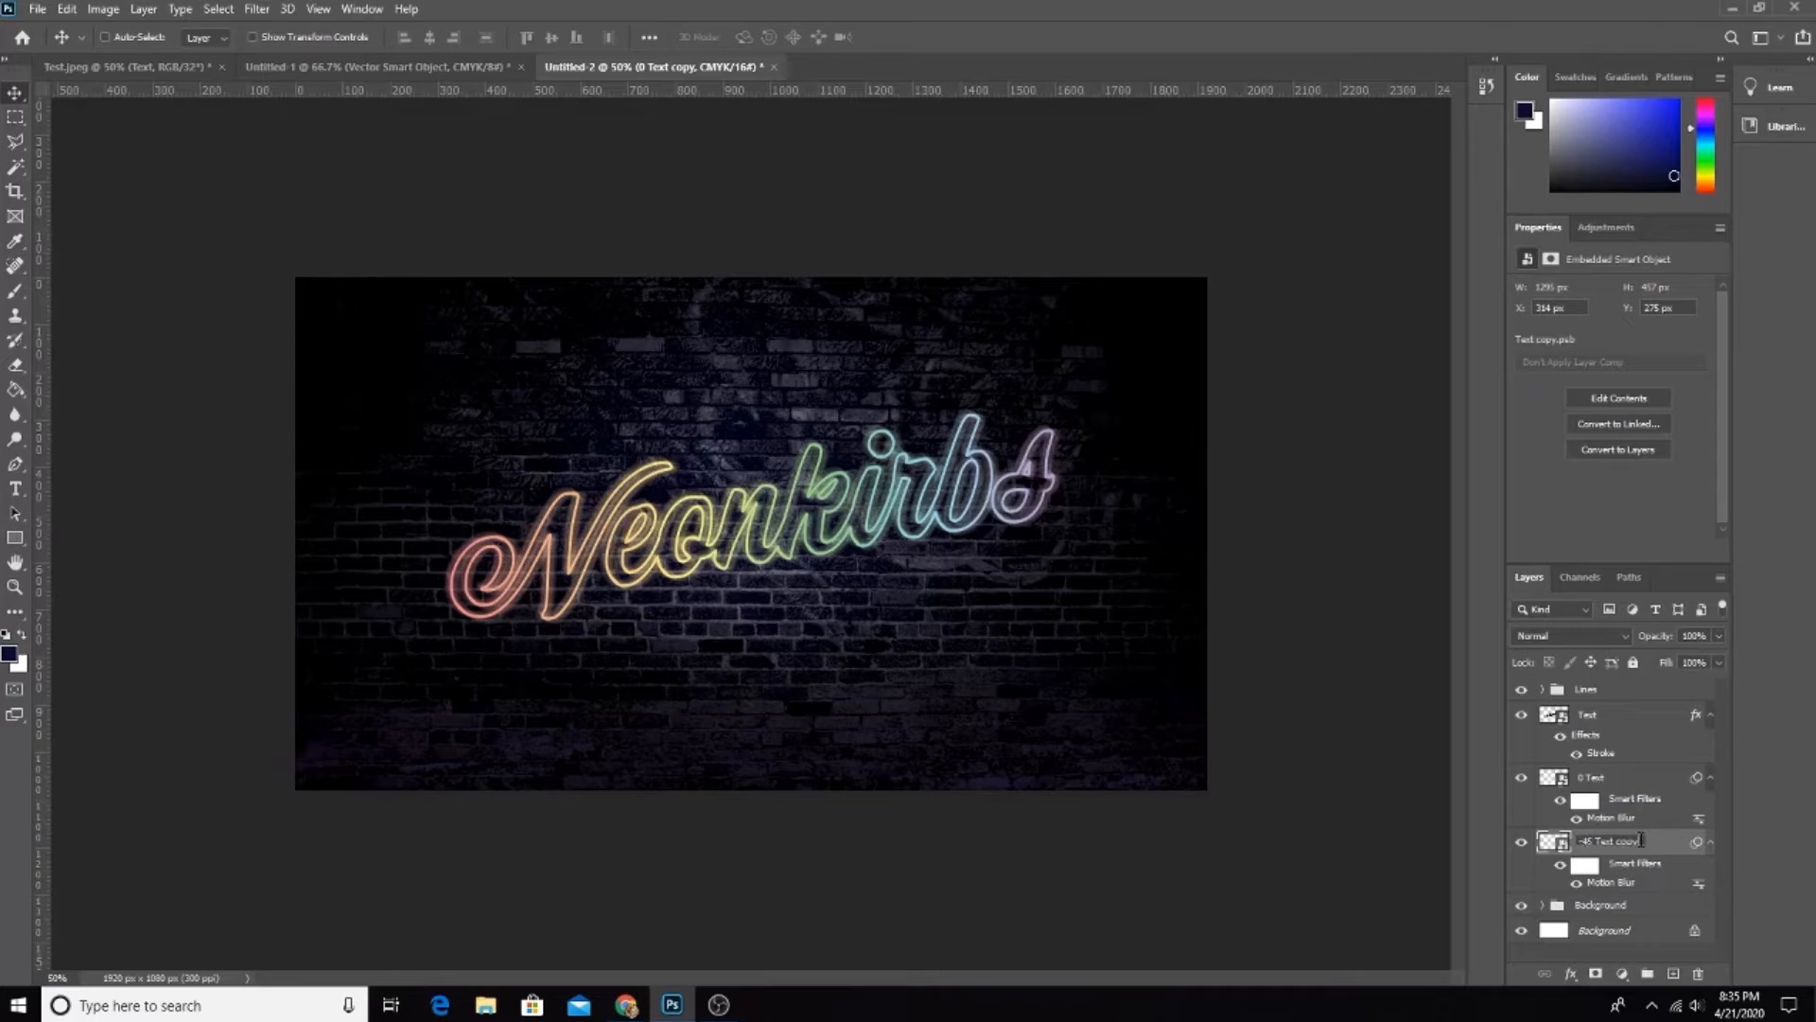
key("Delete")
key("Return")
Step: Select the stroke outlines of all the letters from the Text layer with the Magic Wand and add a new layer above it
left_click(1602, 717)
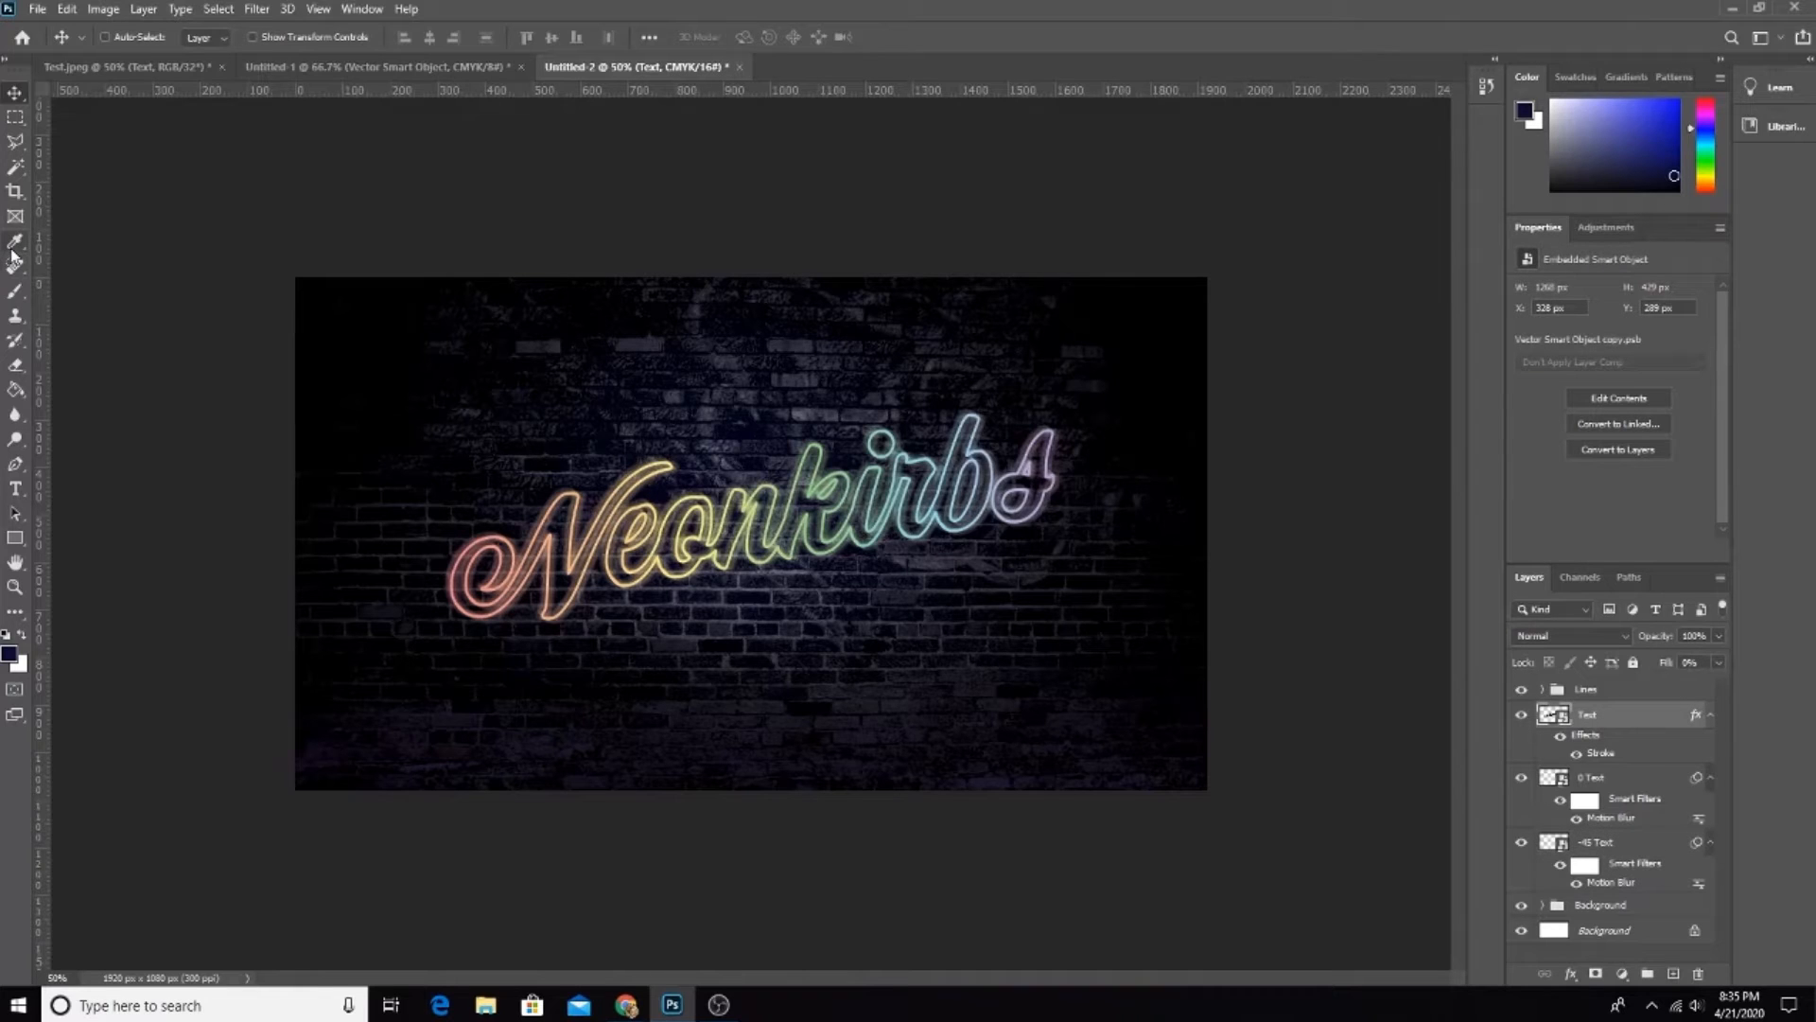
key("w")
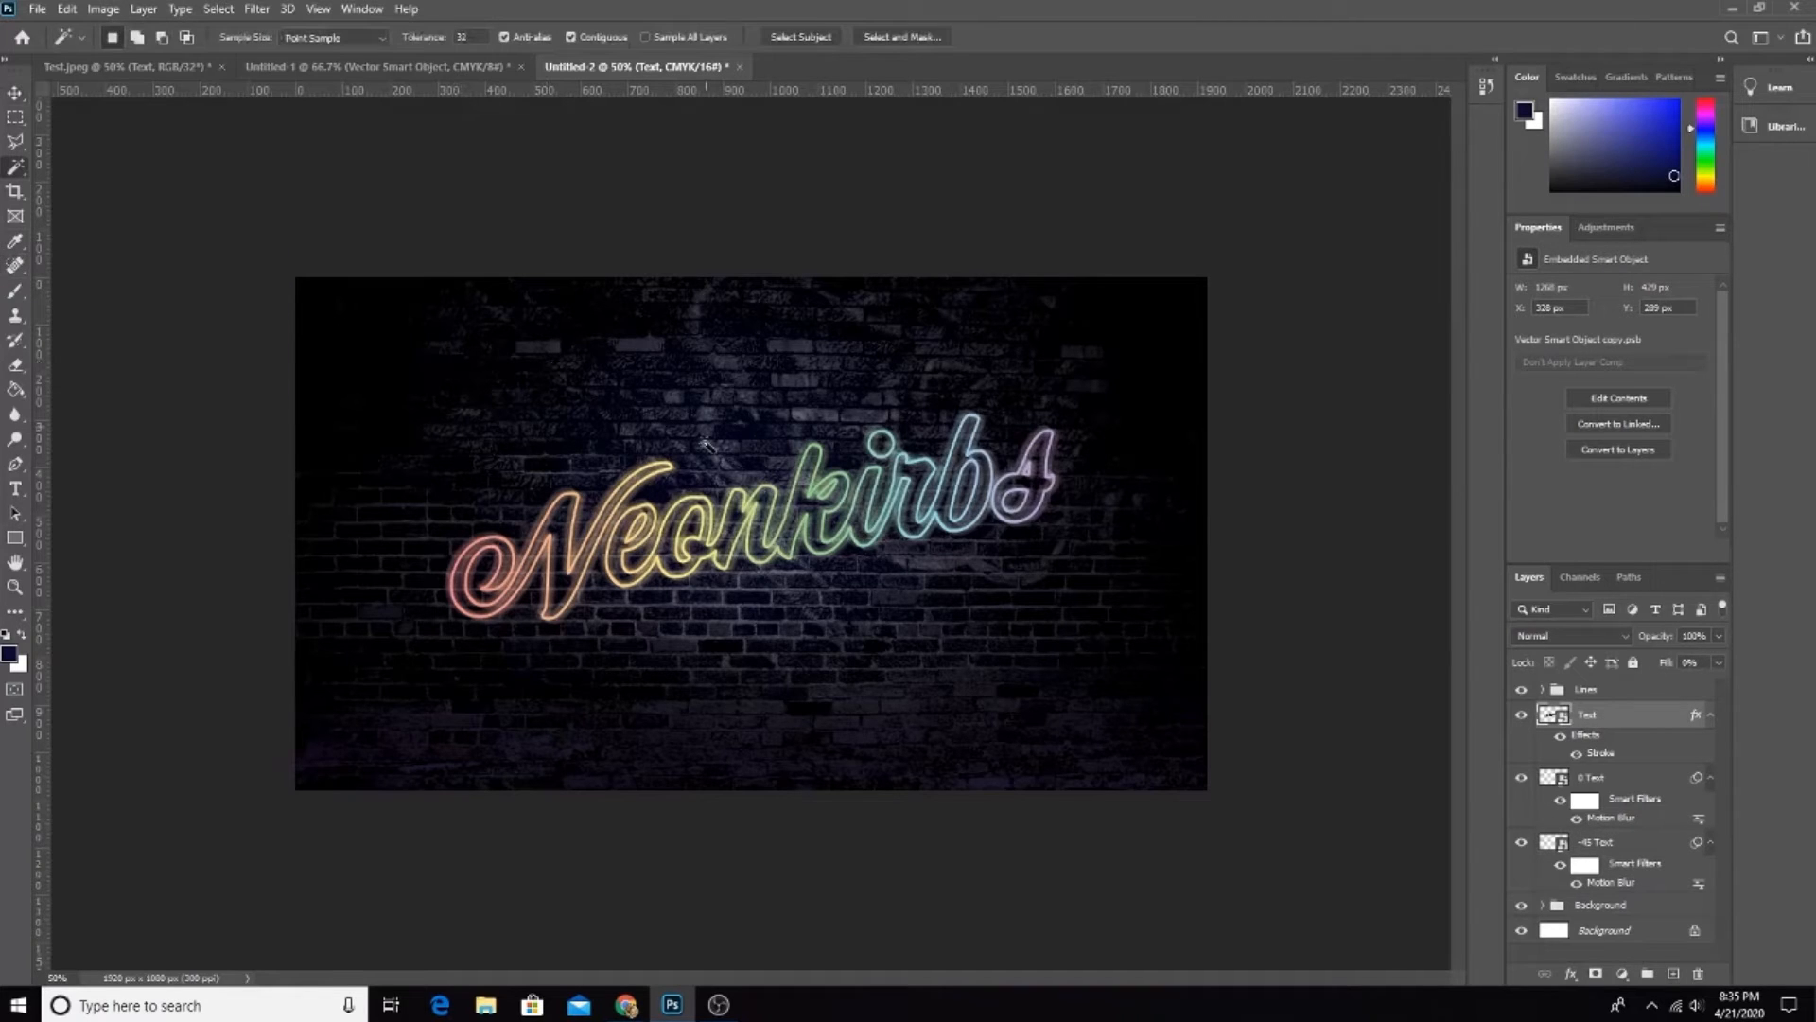
left_click(707, 443)
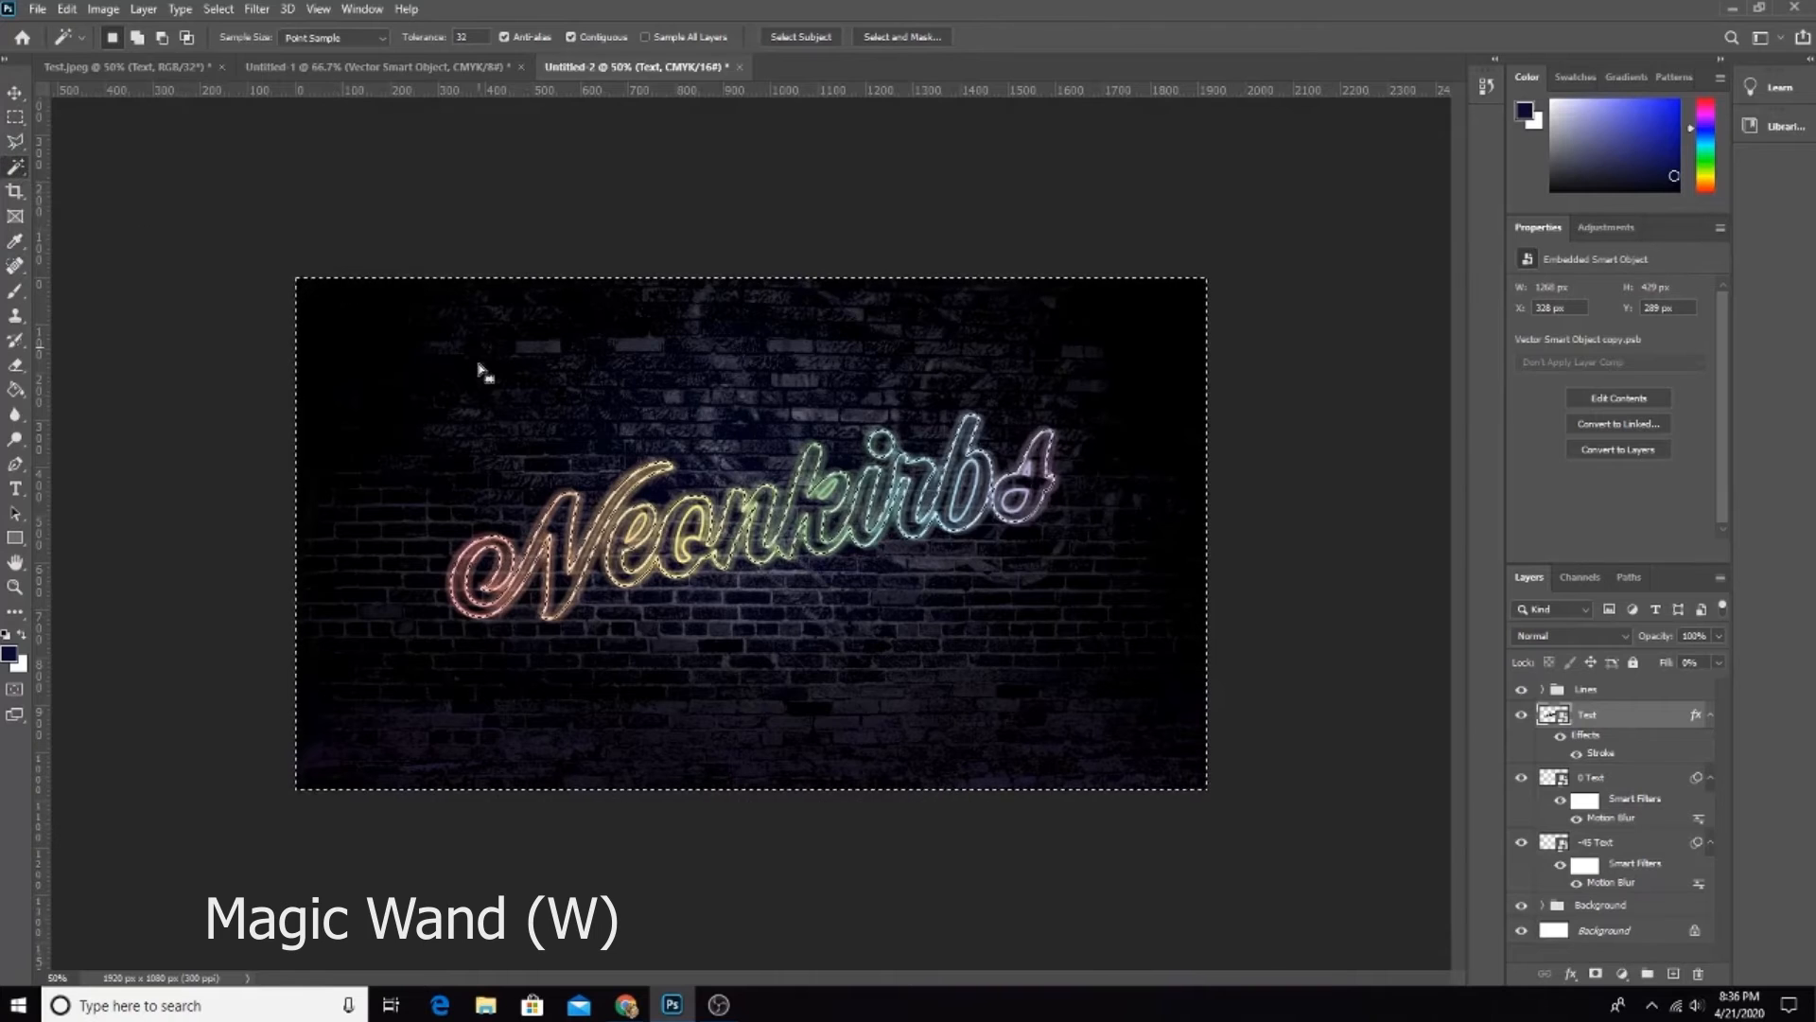
key("ctrl+d")
key("ctrl+plus")
left_click(639, 541, "shift")
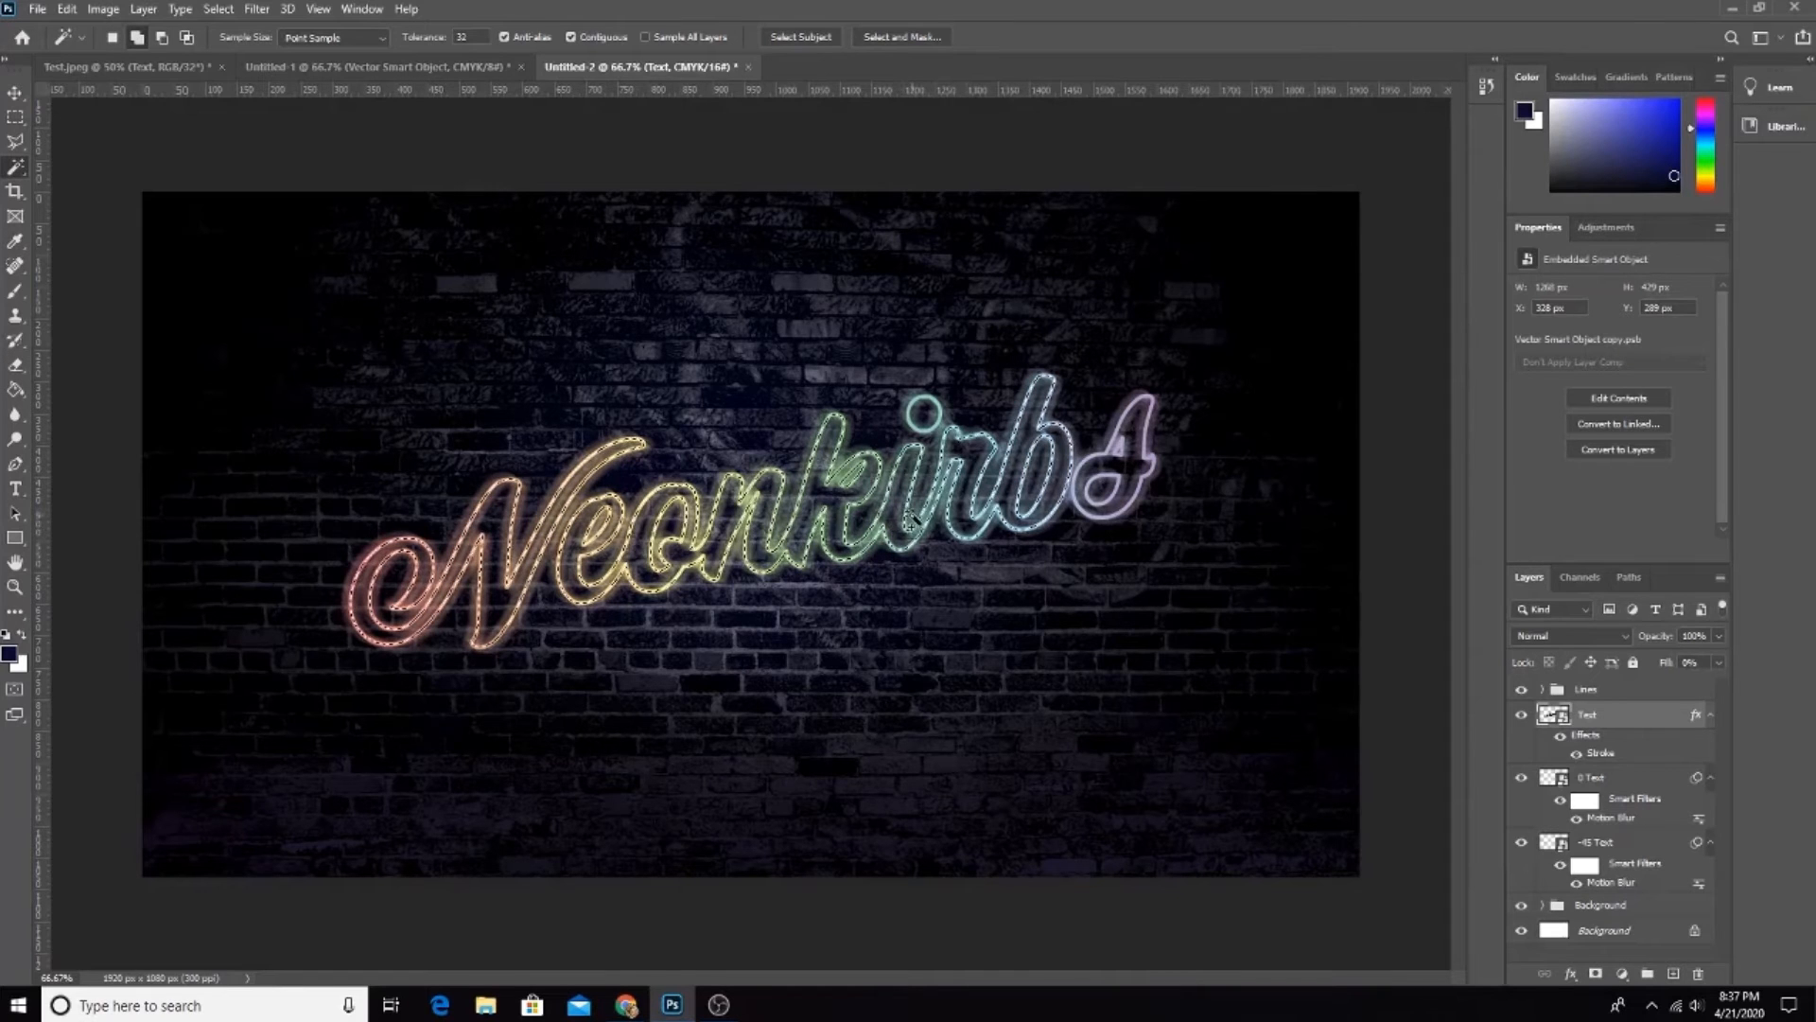
left_click(927, 412, "shift")
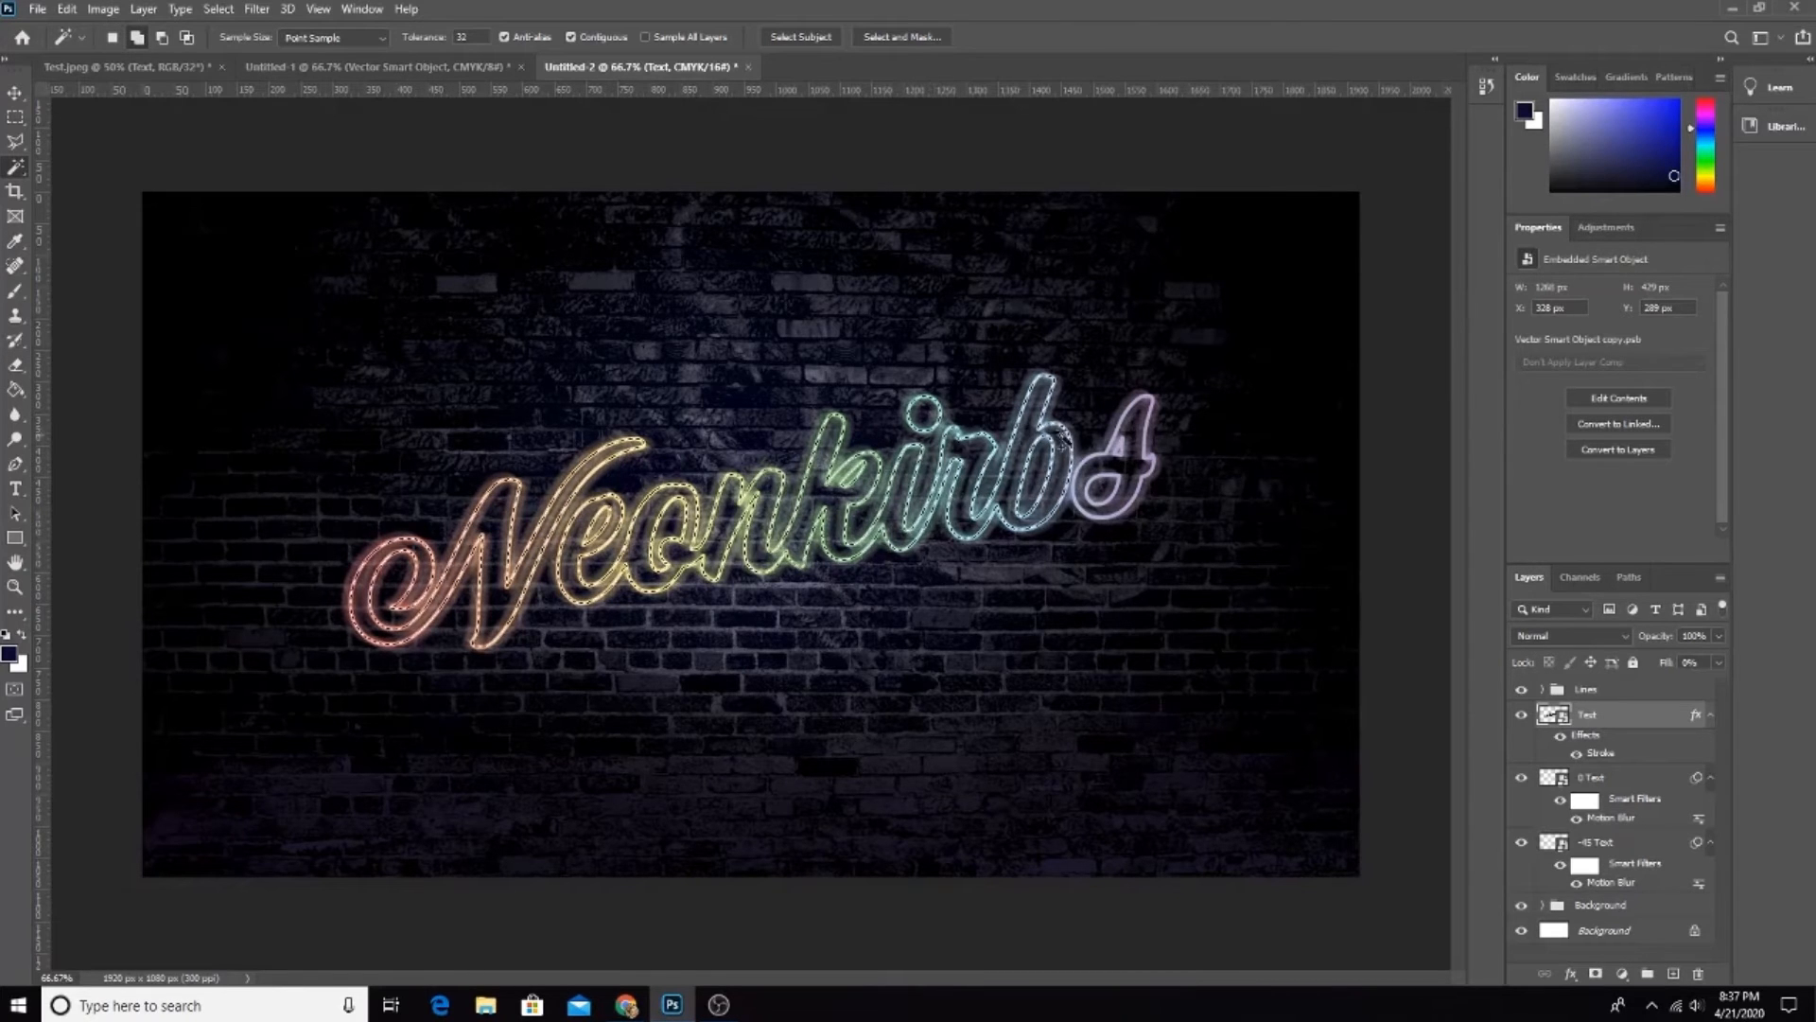
left_click(1145, 405, "shift")
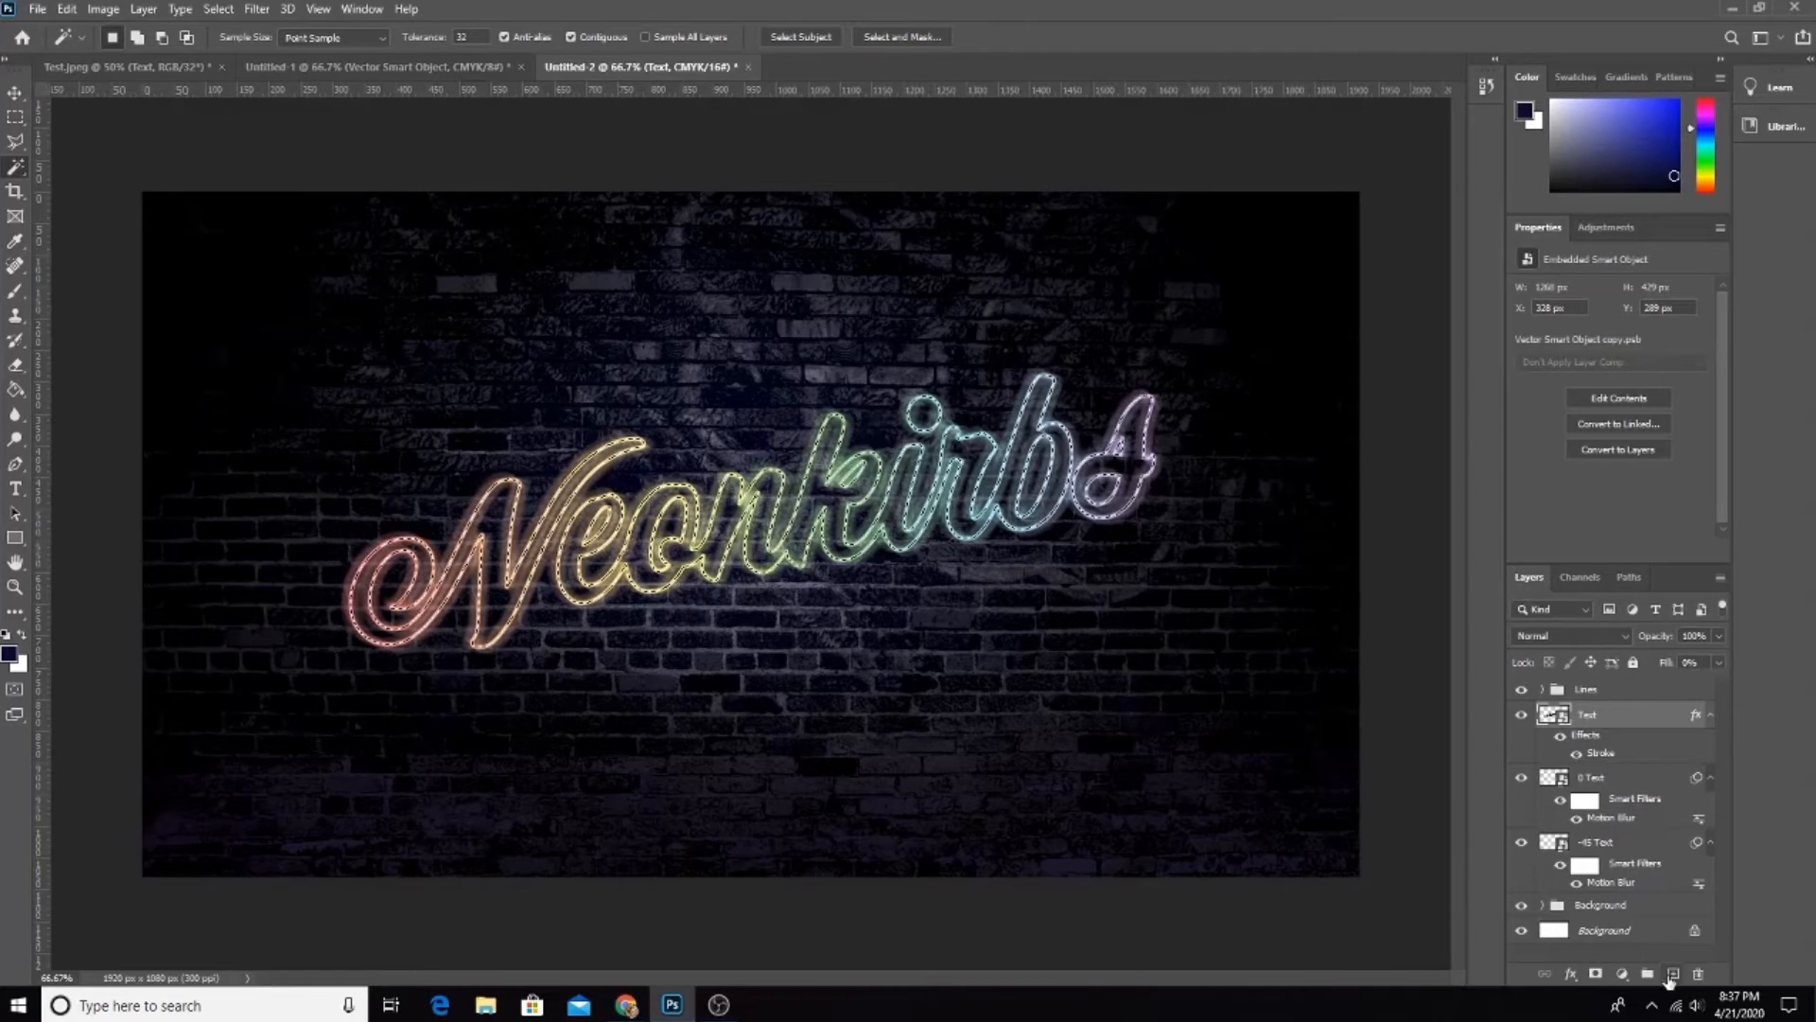
left_click(1672, 975)
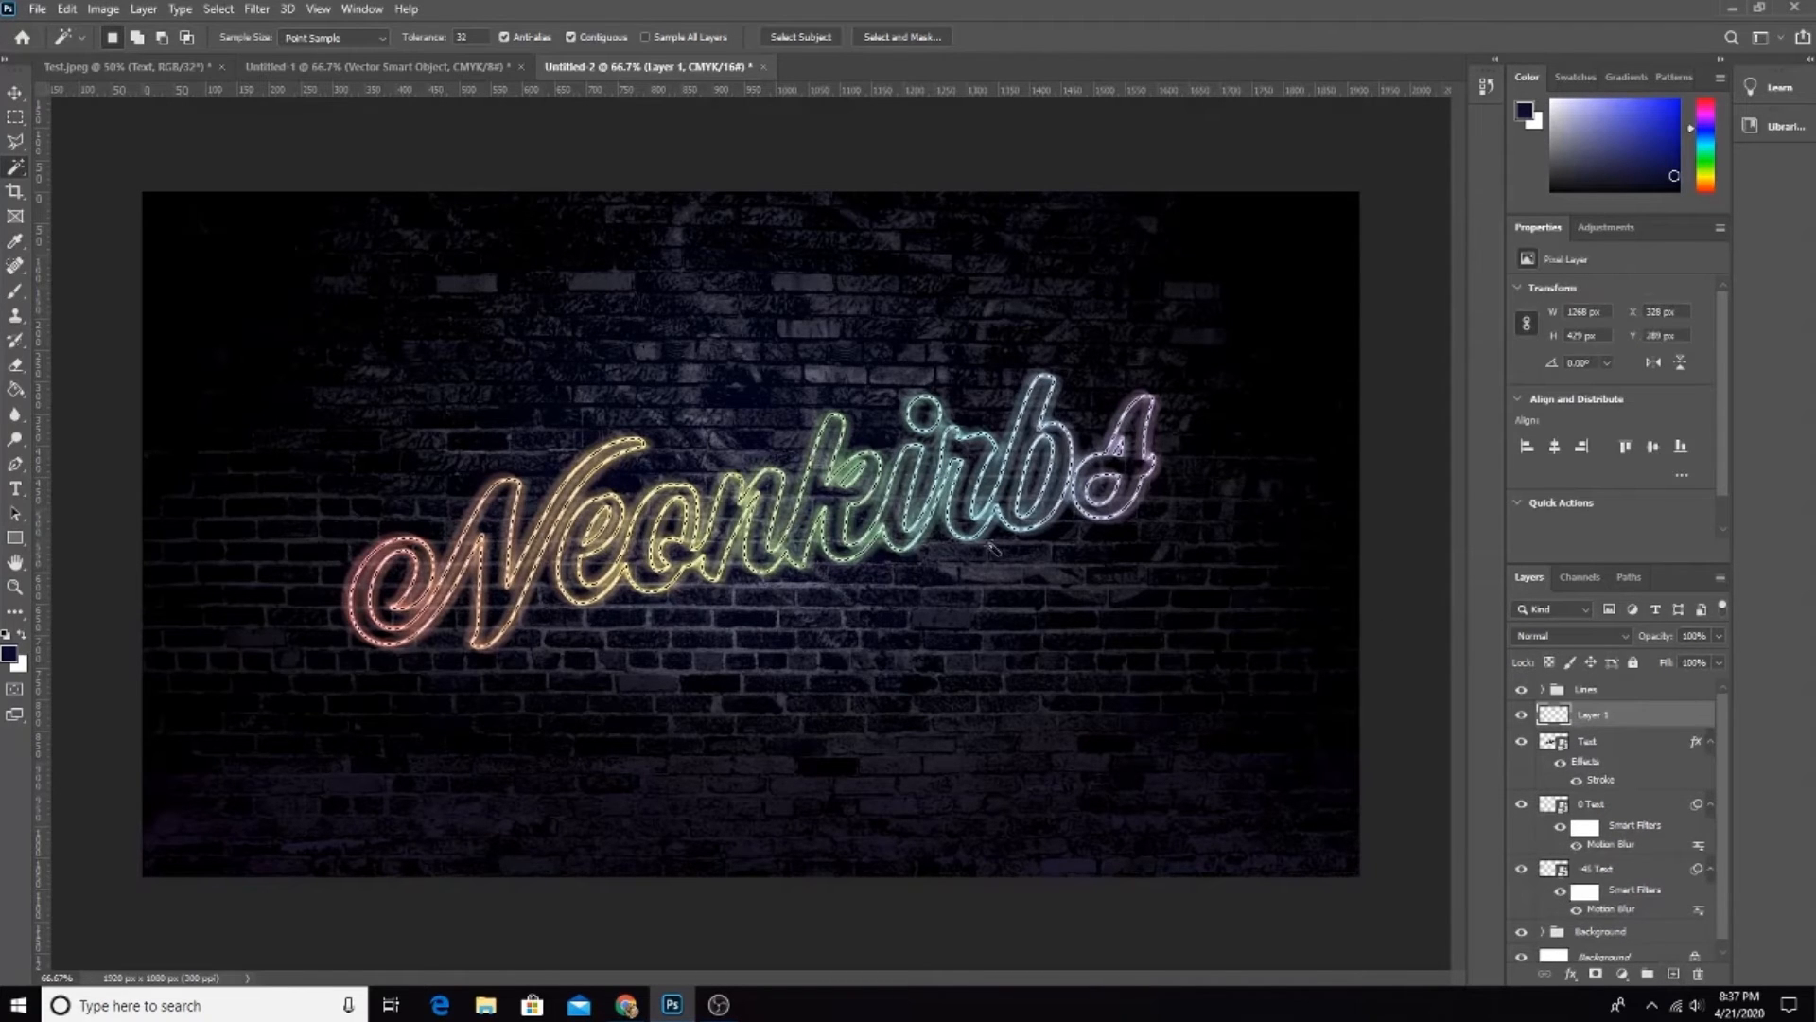
Step: Switch to the Gradient Tool and edit its gradient, setting the starting opacity stop to 42%
left_click(15, 388)
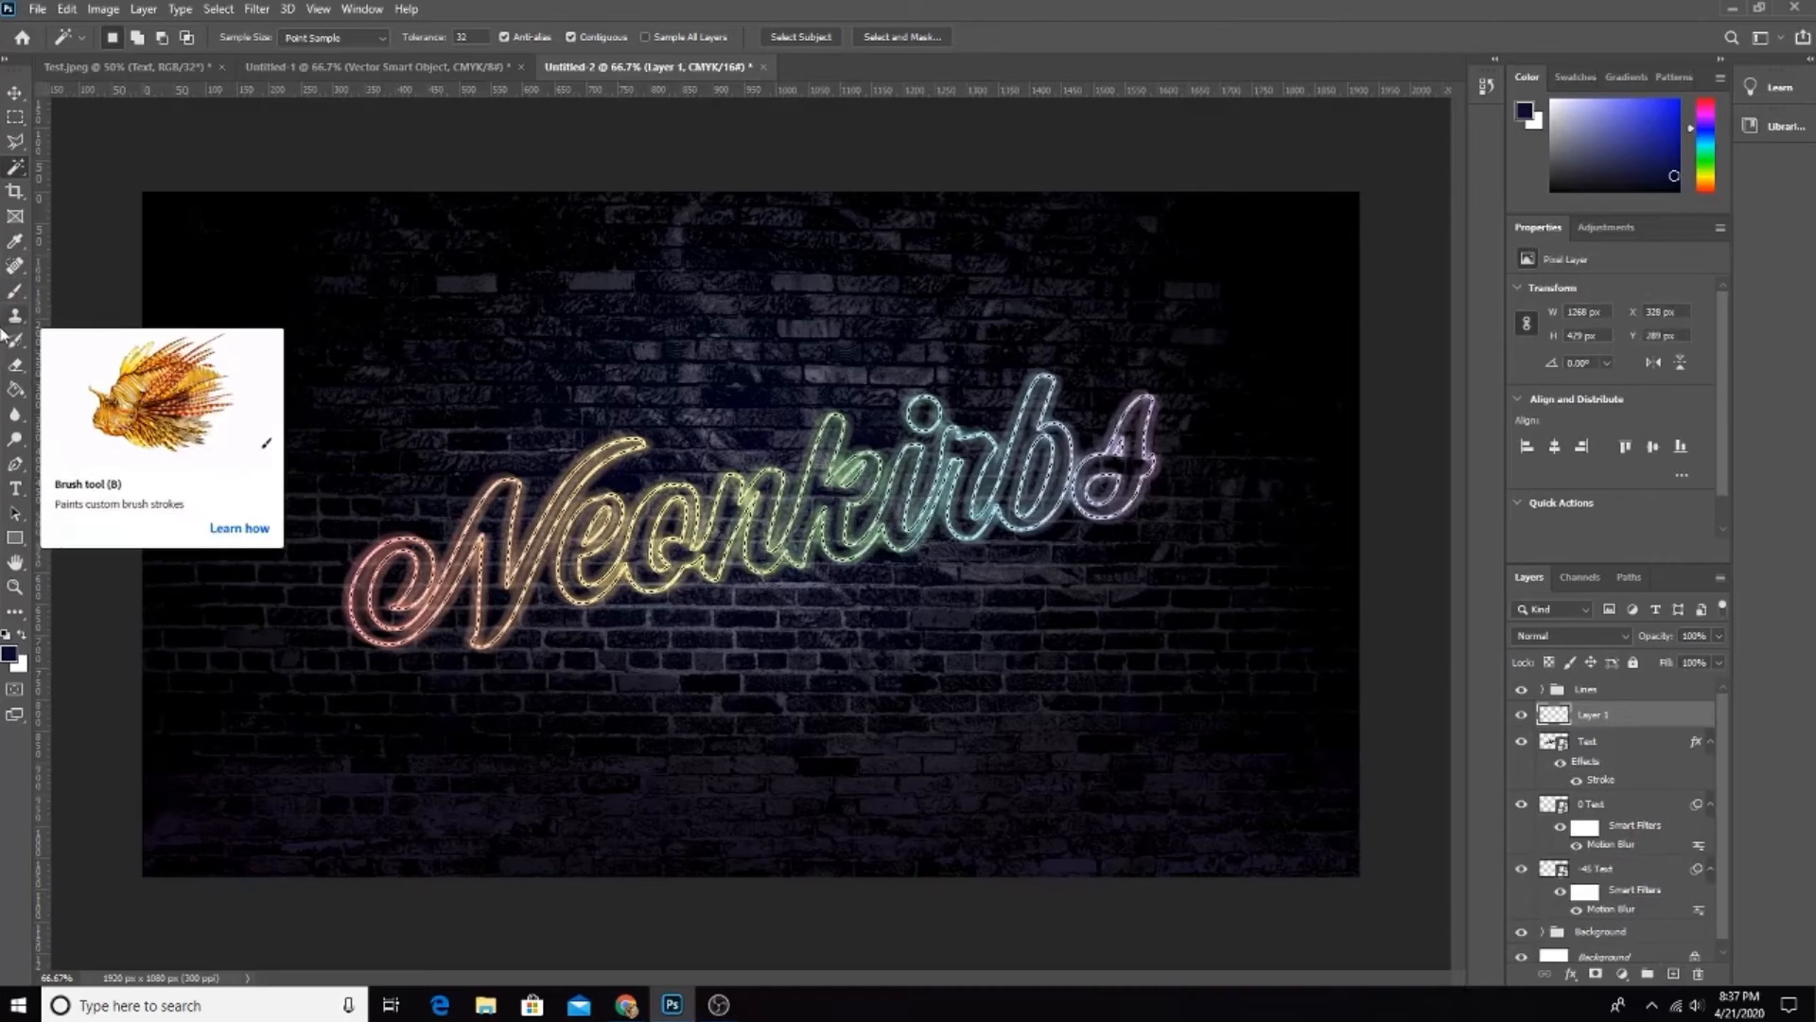
right_click(15, 395)
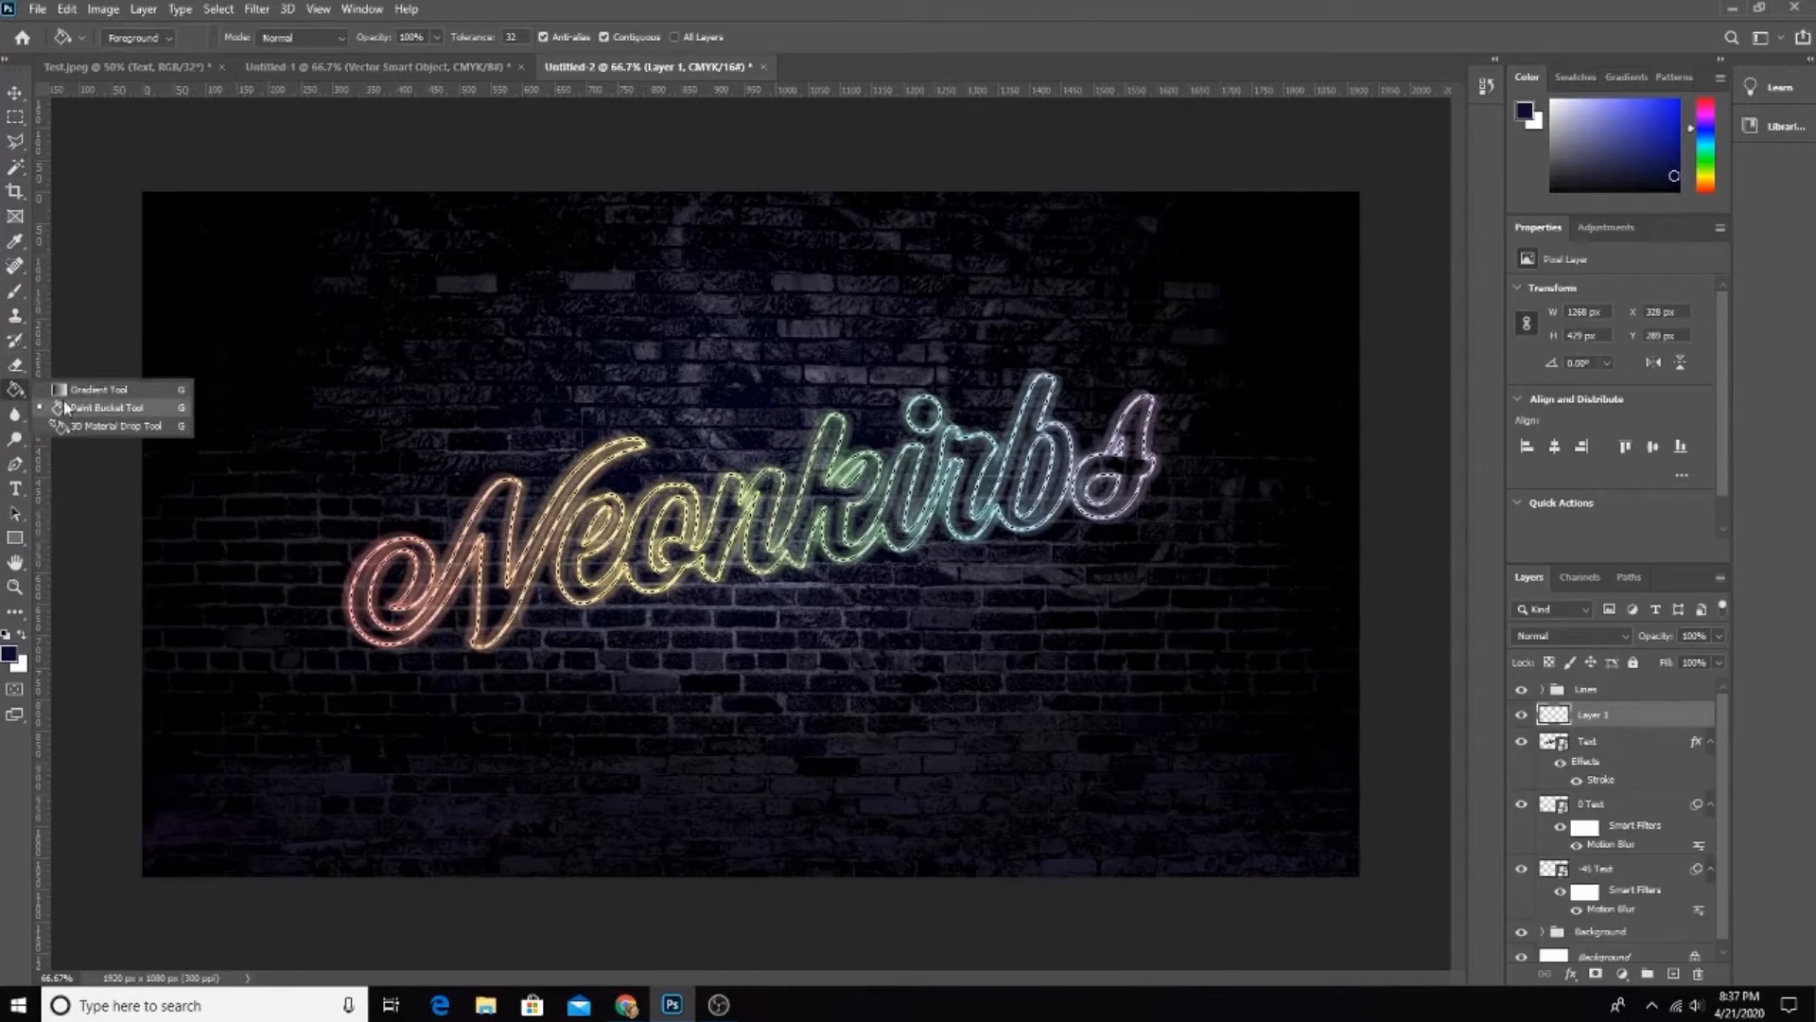
left_click(88, 396)
left_click(123, 37)
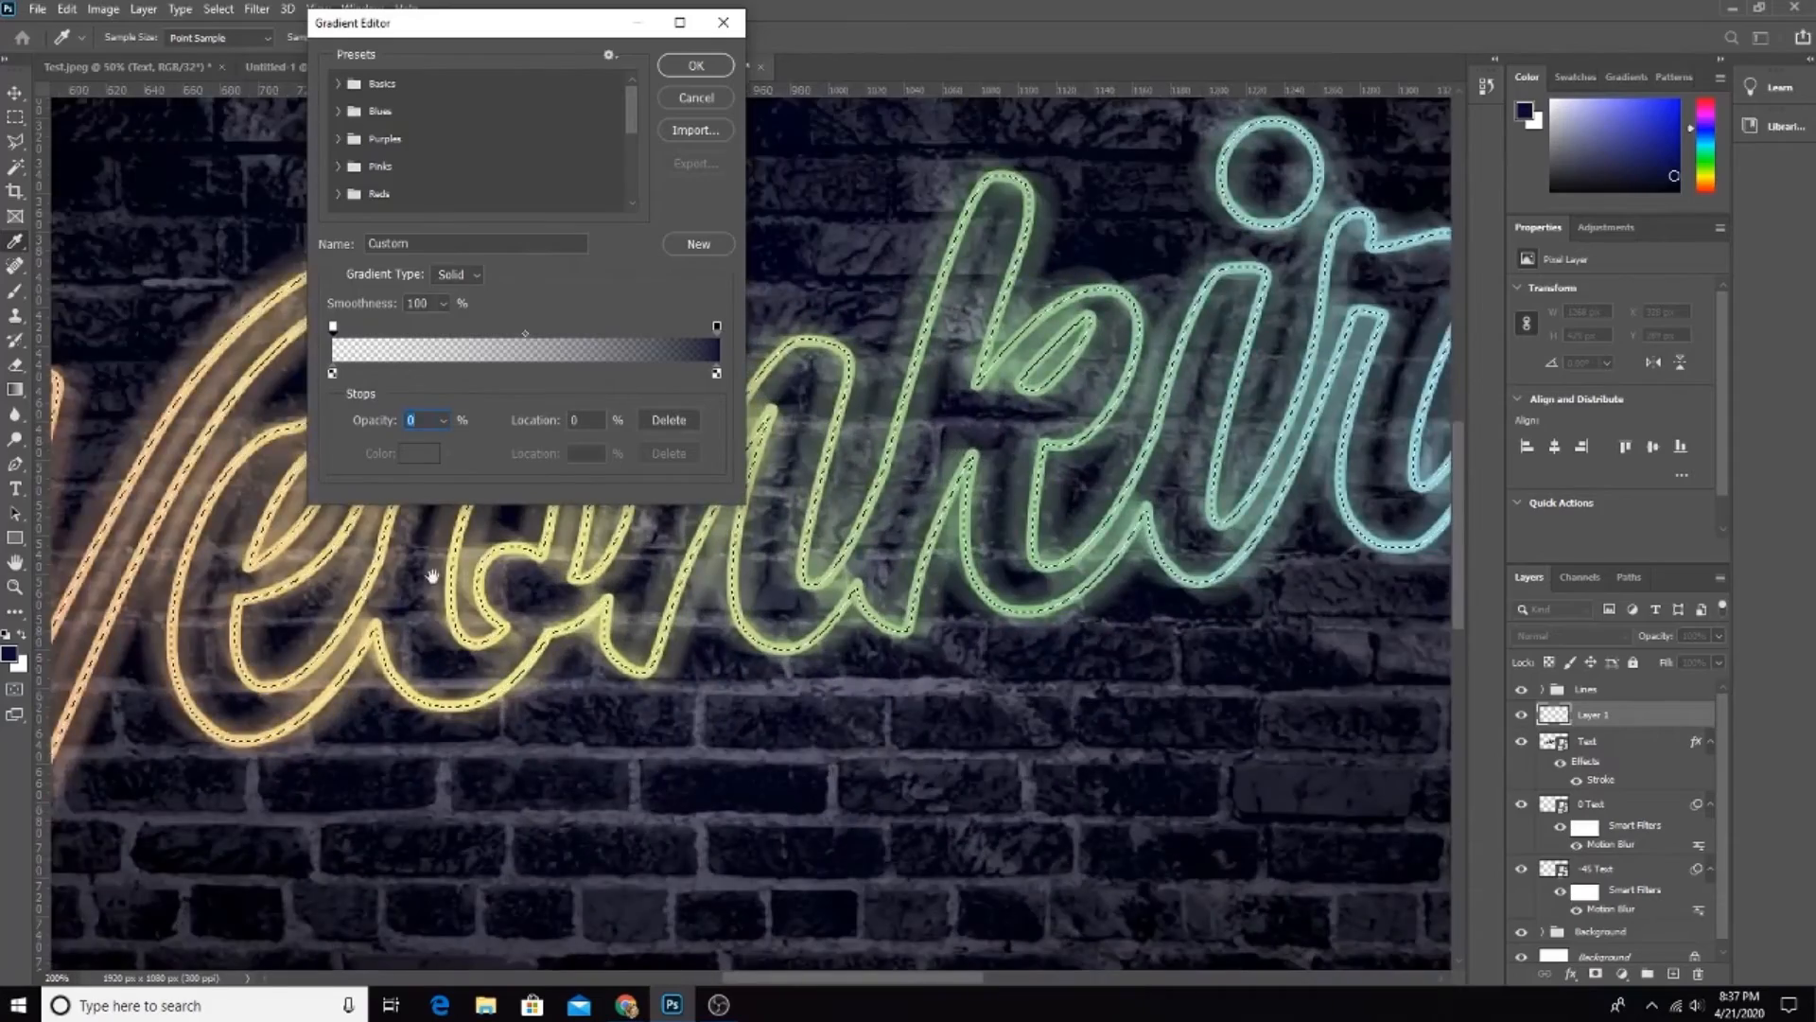
scroll(587, 563, "left", 10)
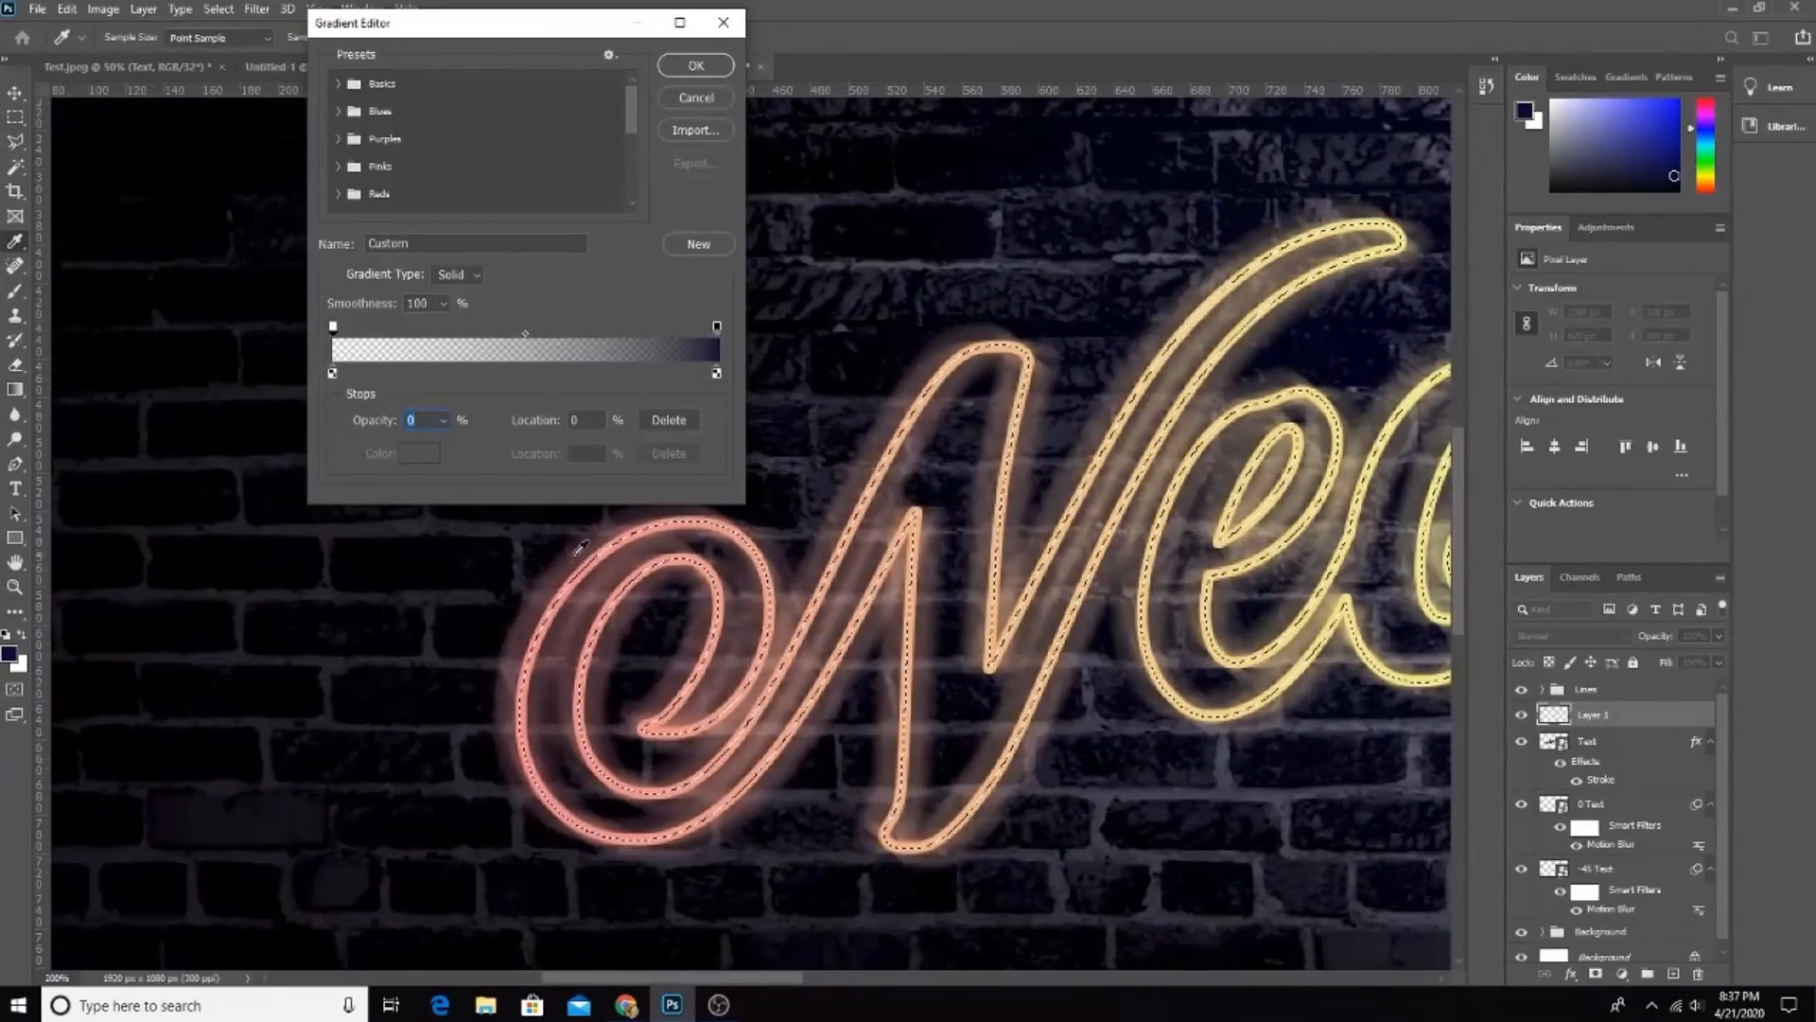
type("42")
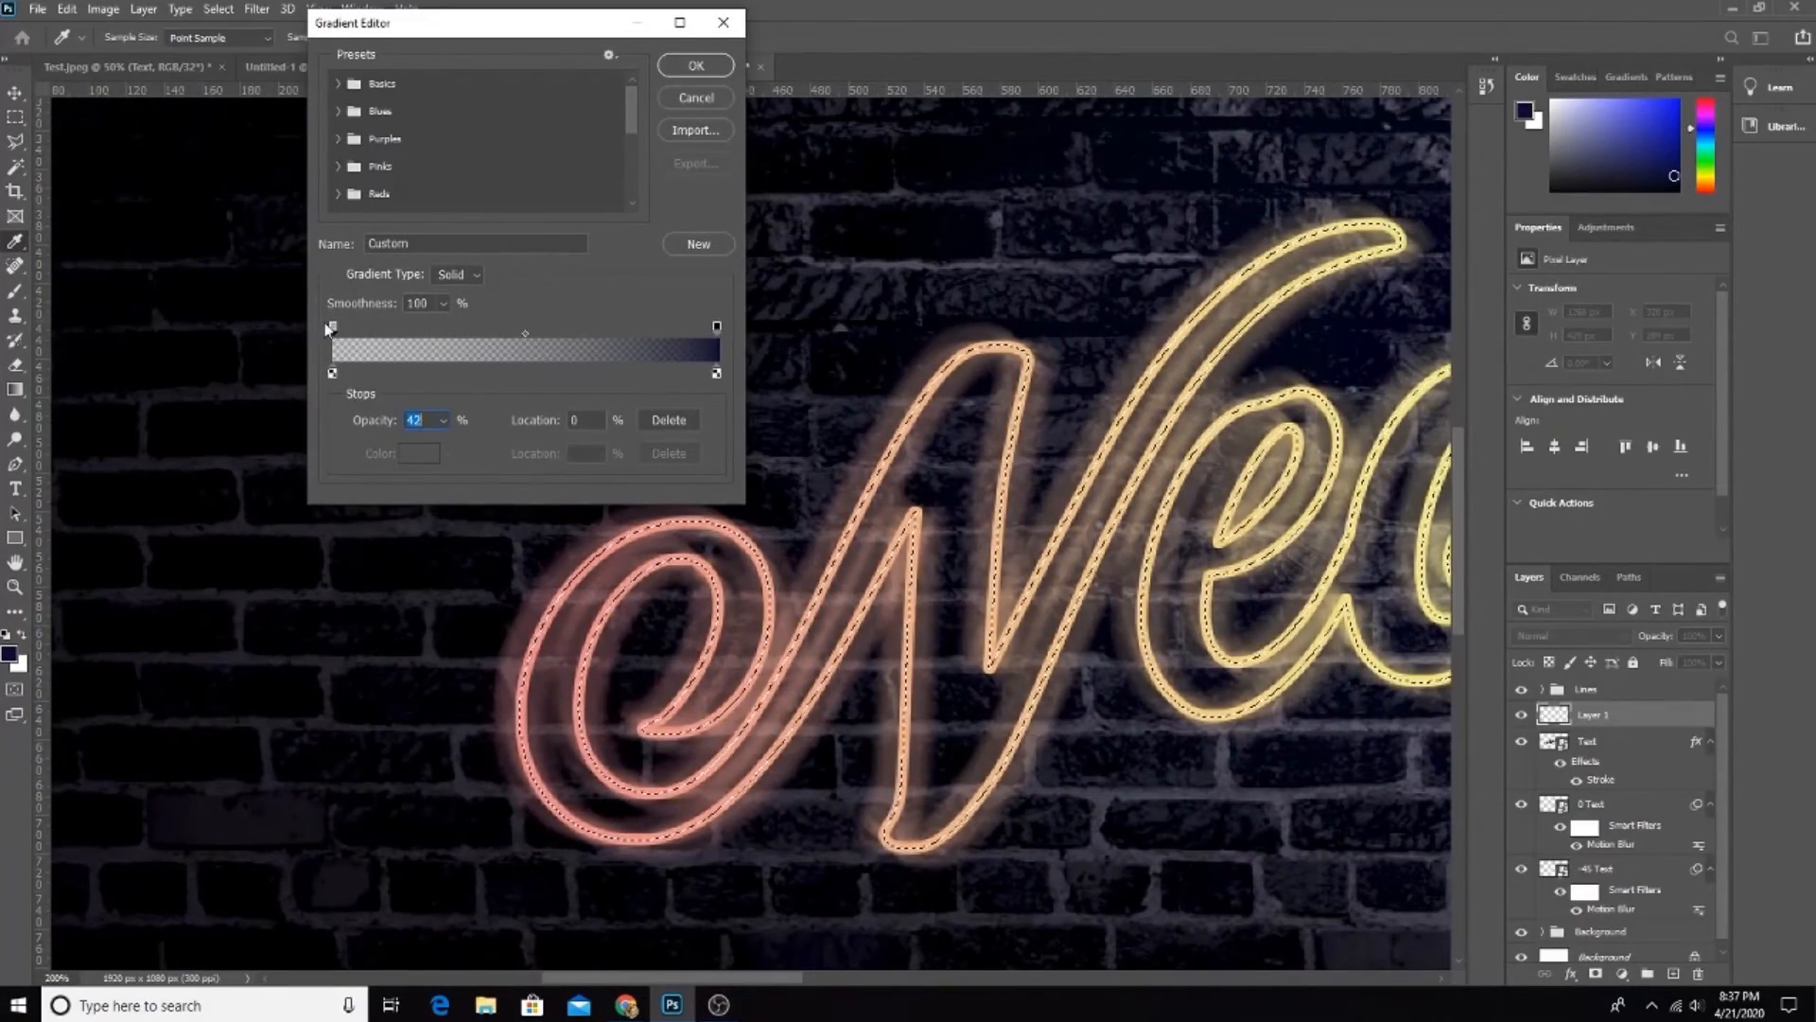
Step: Set the gradient's first colour stop to the pink ec8e89 sampled from the start of the N, and make its start fully opaque
double_click(331, 373)
left_click(598, 551)
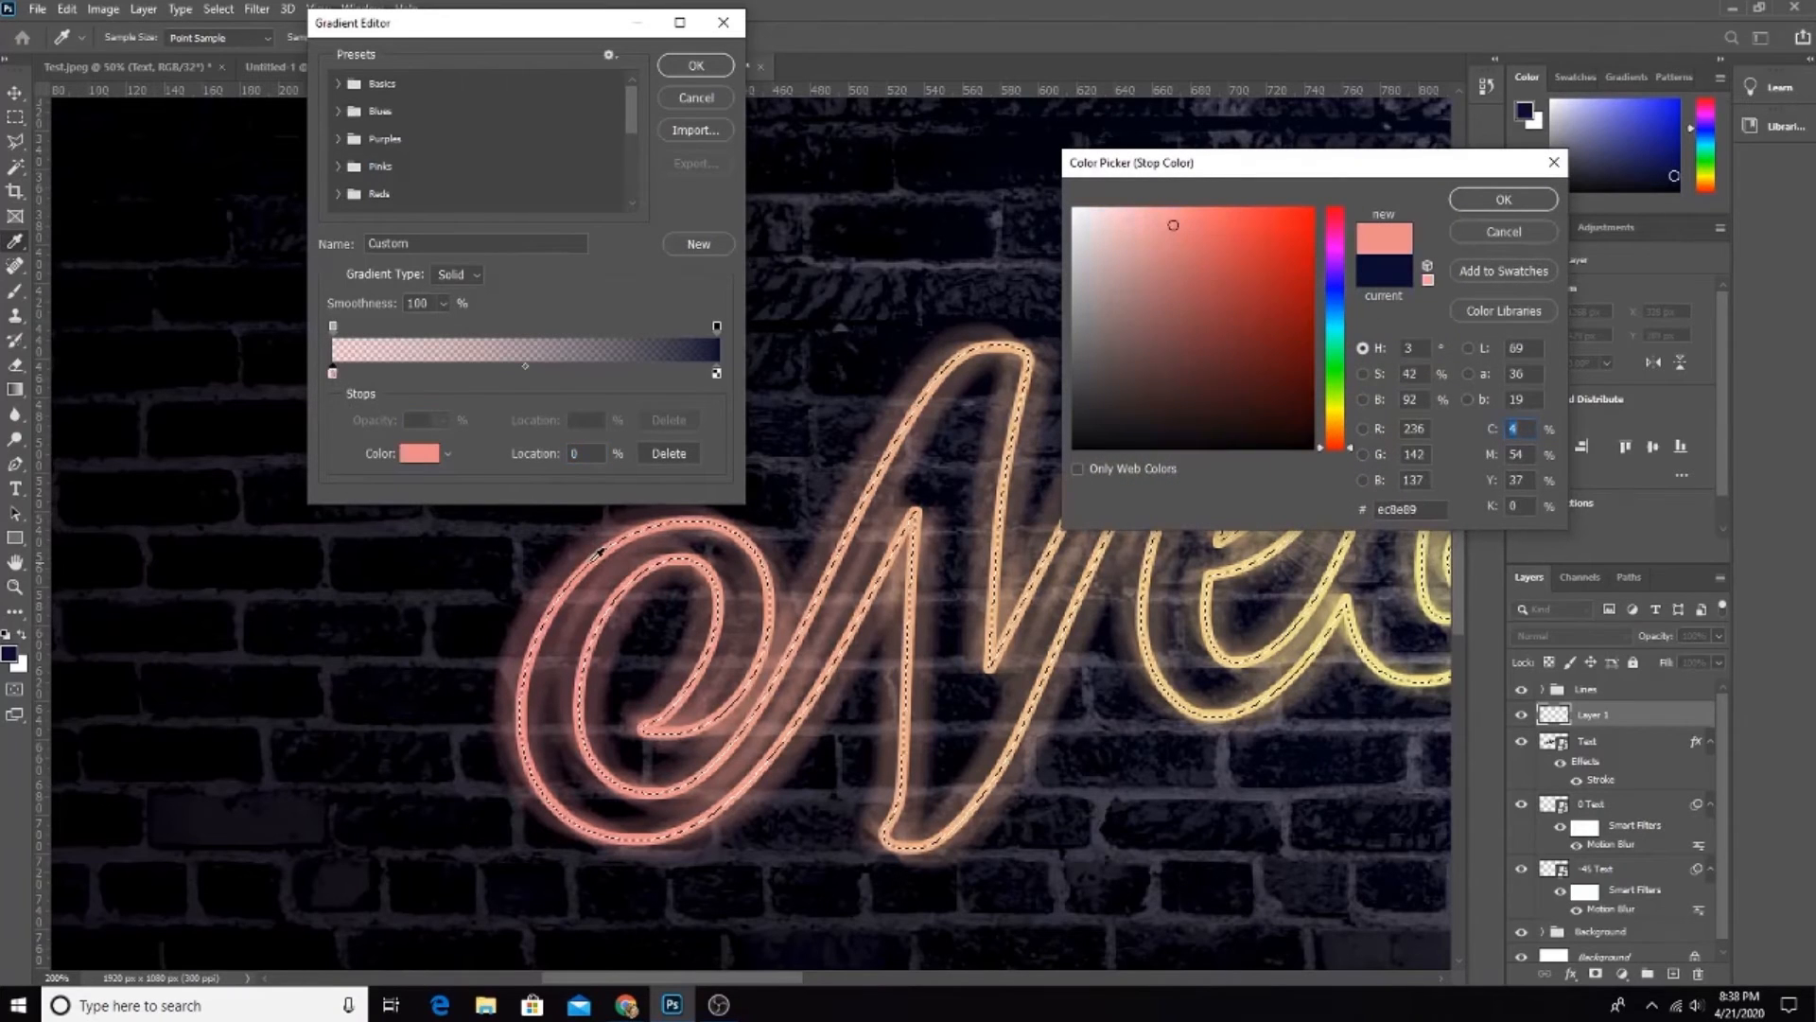
left_click(1504, 199)
left_click(333, 326)
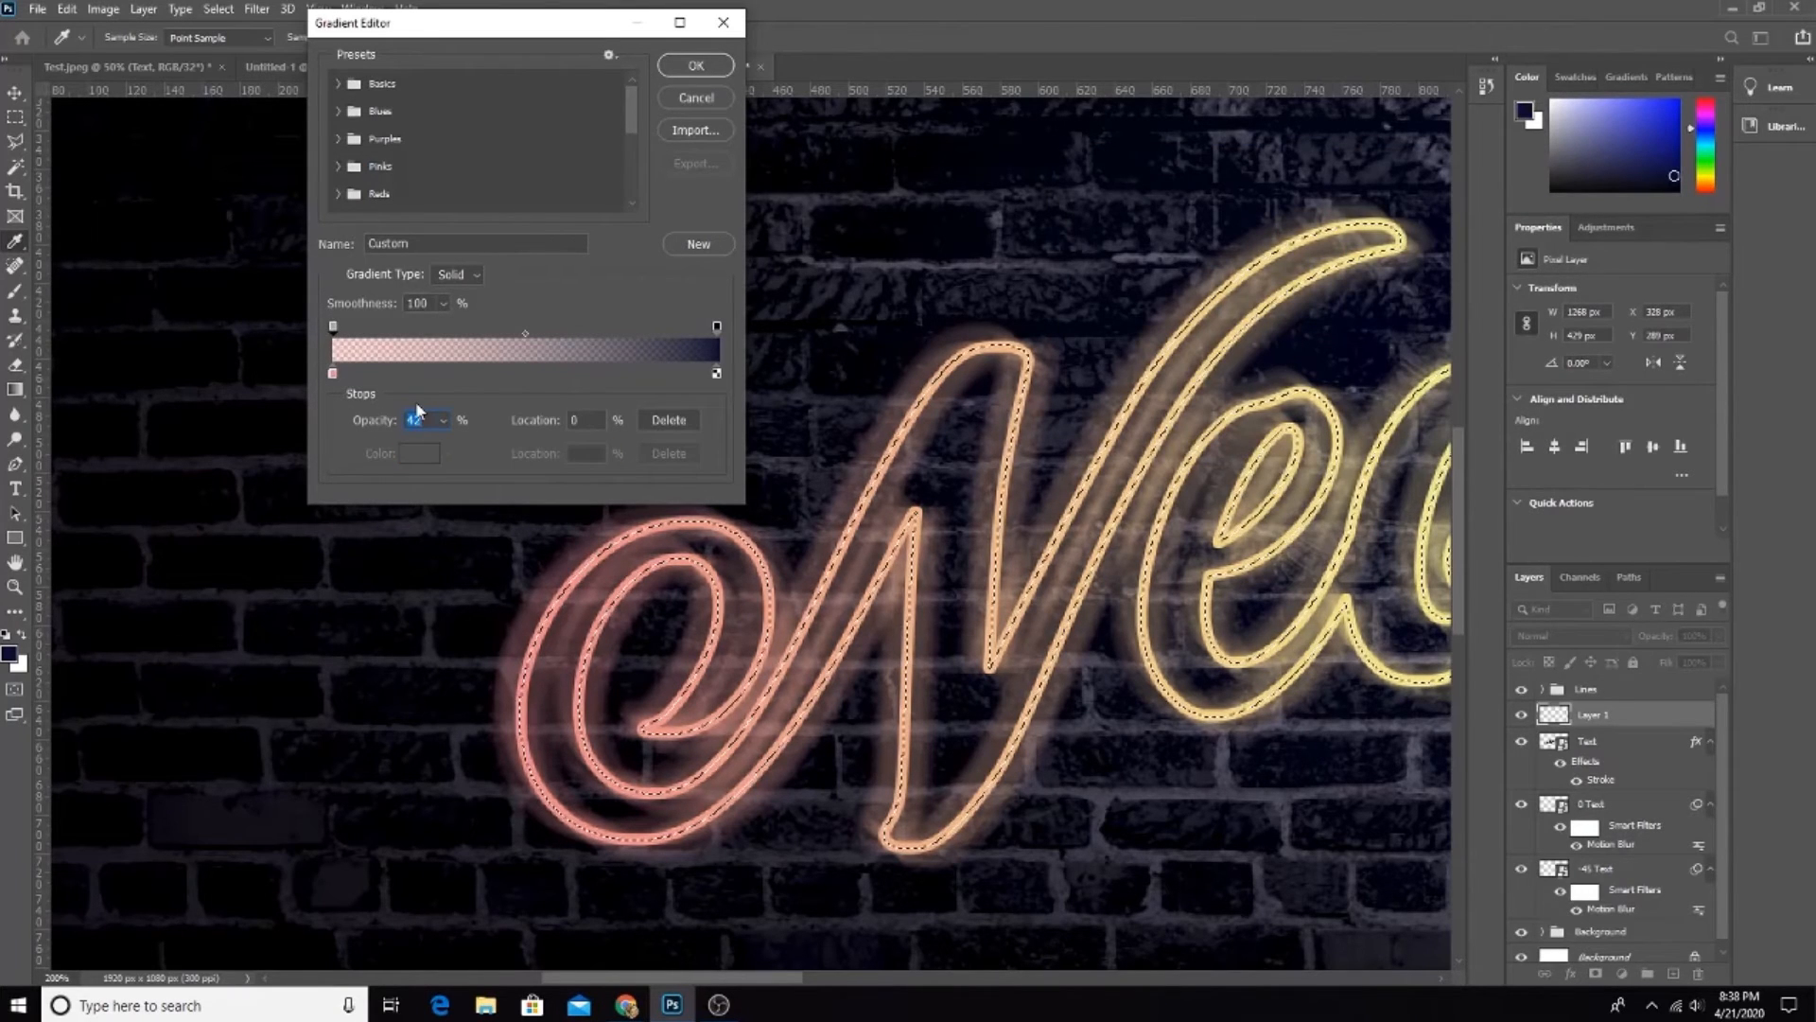
key("Return")
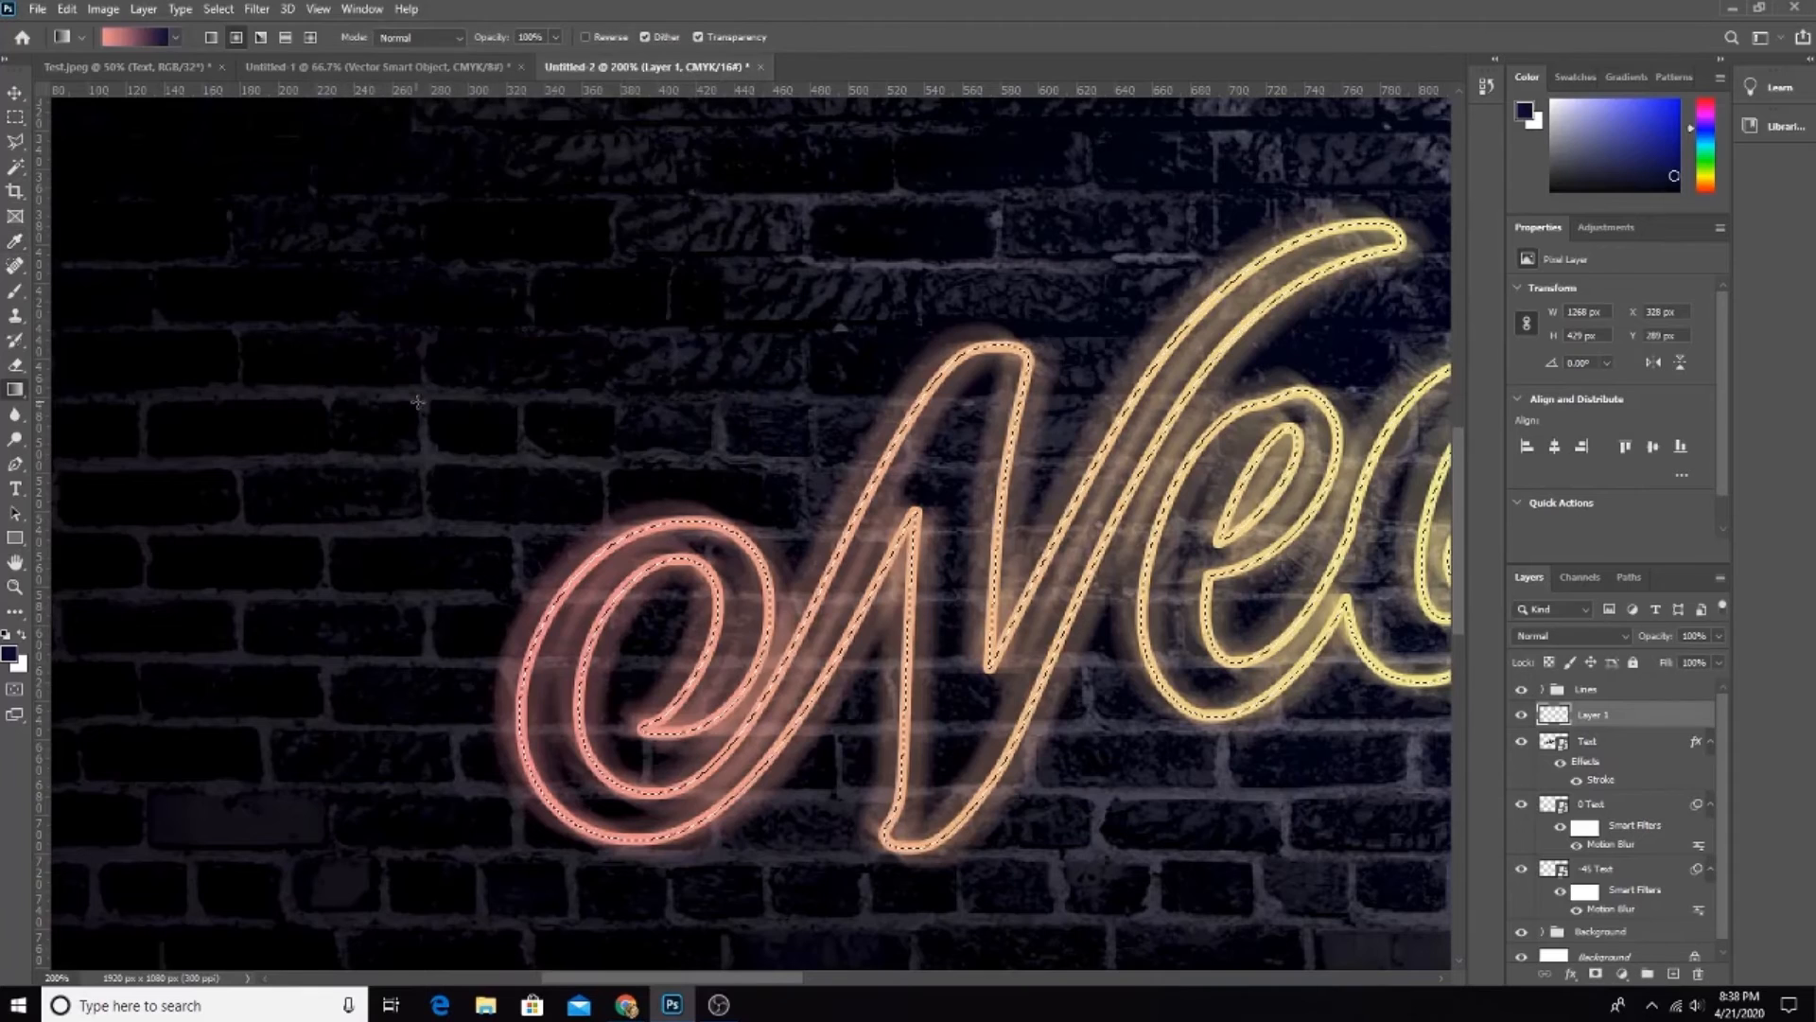
Step: Add gradient colour stops at 20% in peach and at 40% in yellow, sampled from the lettering
left_click(132, 37)
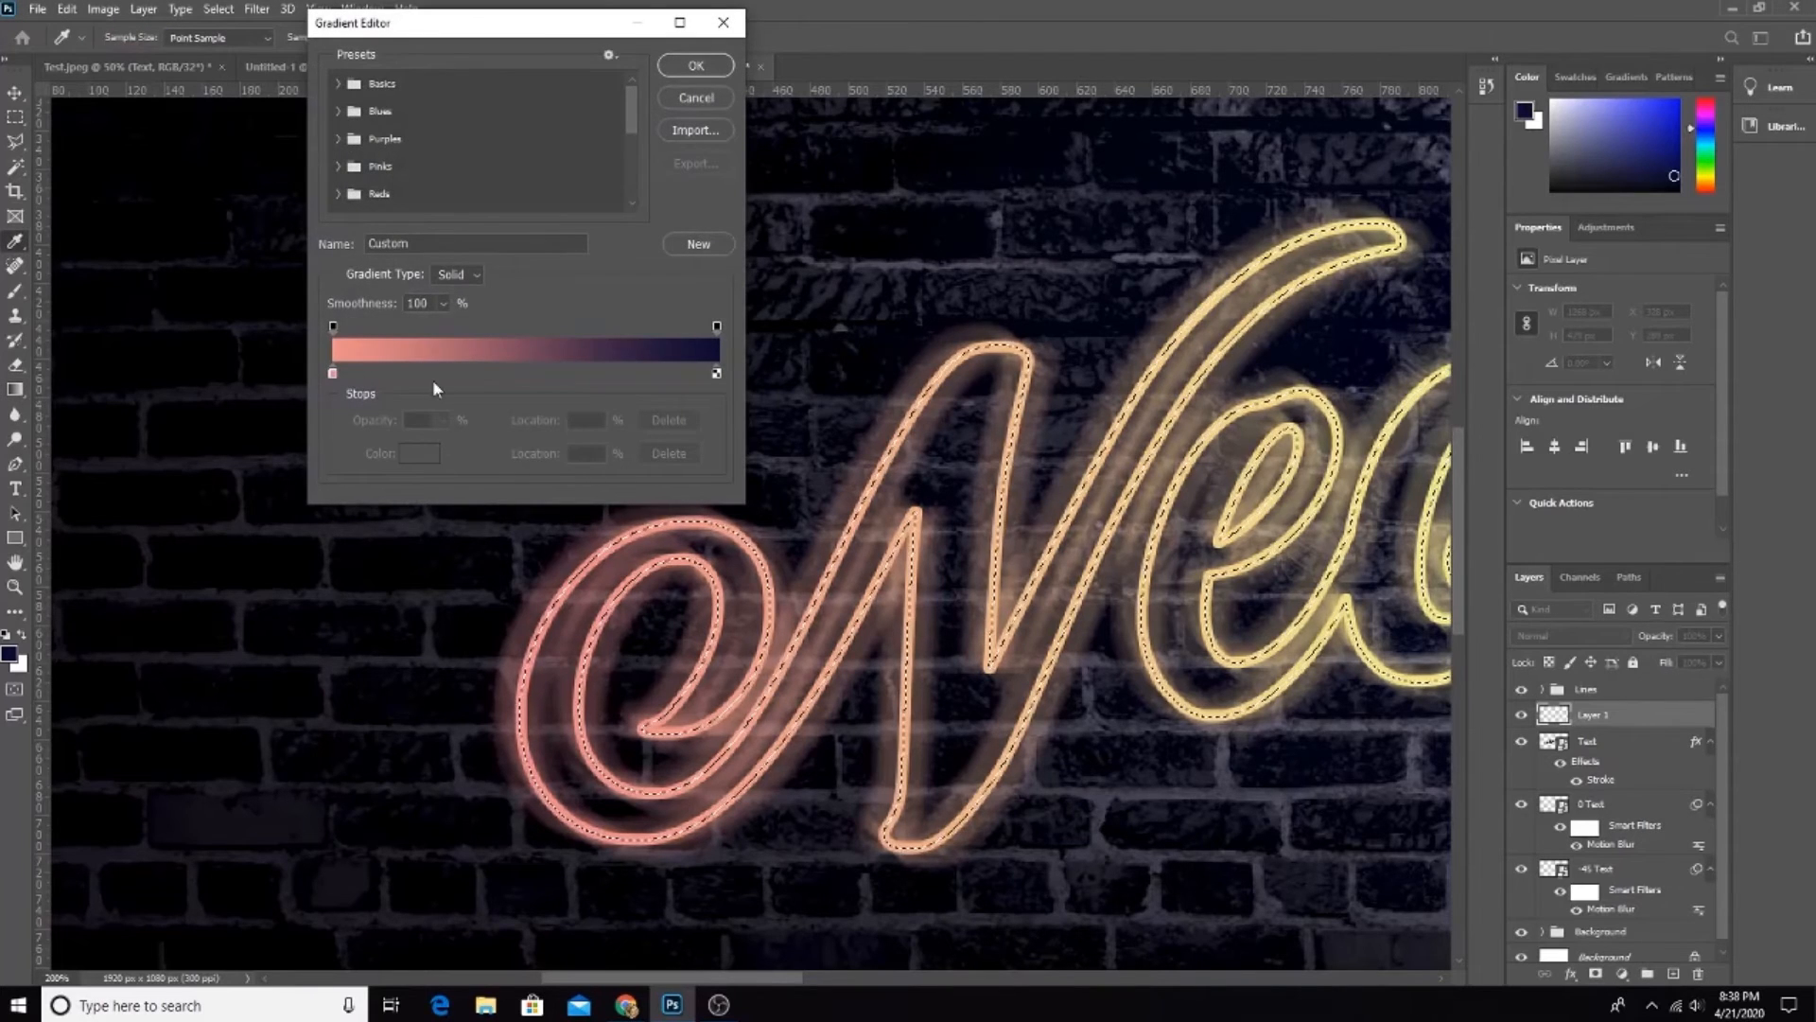
left_click(410, 373)
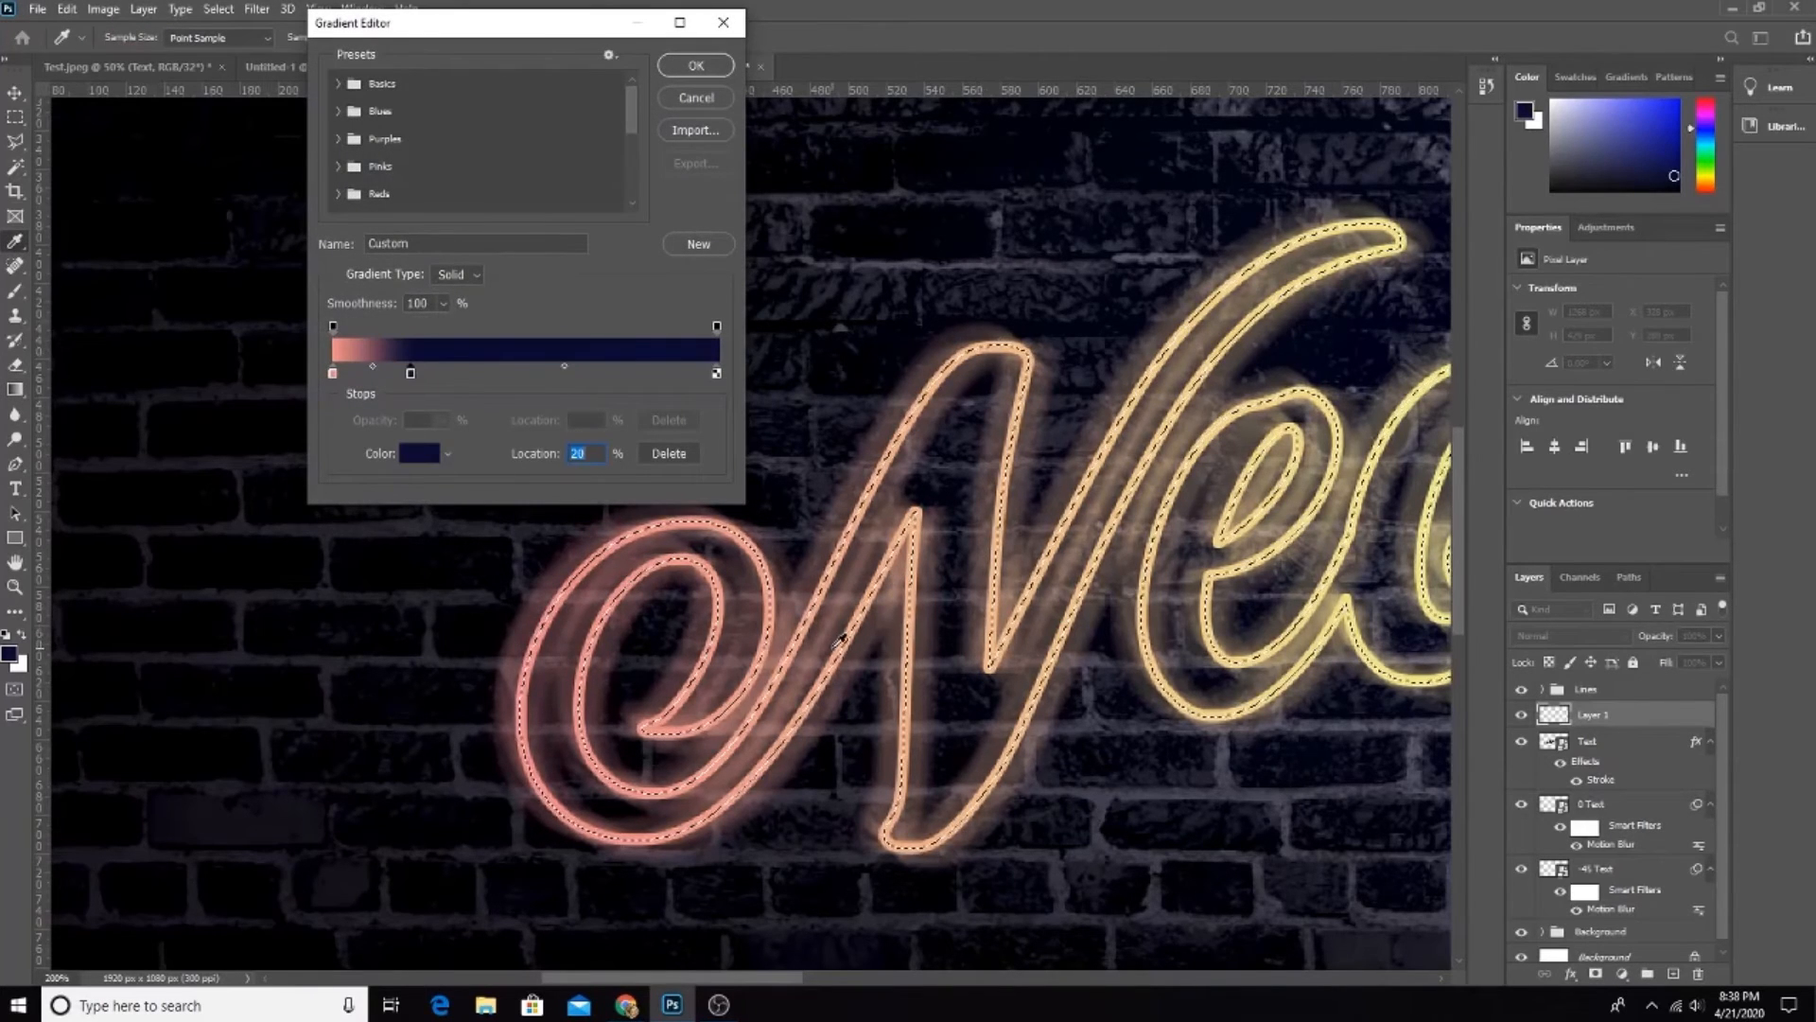
left_click(676, 563)
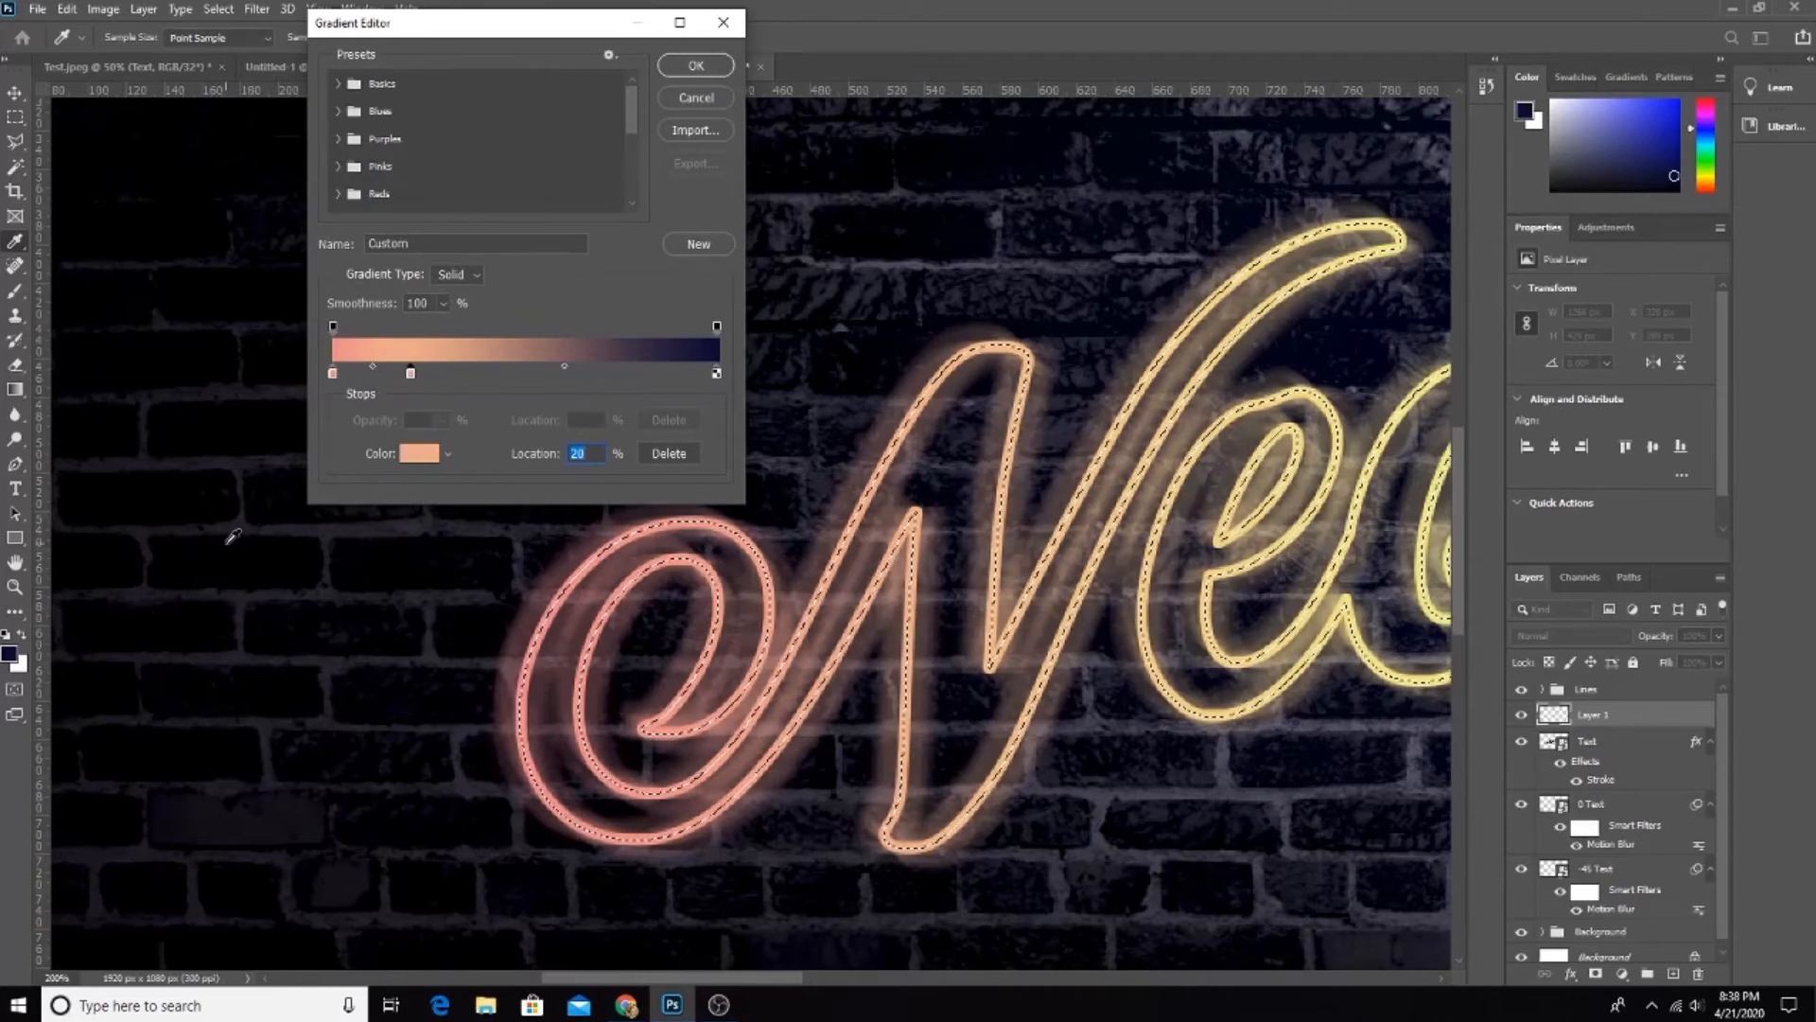
left_click(475, 374)
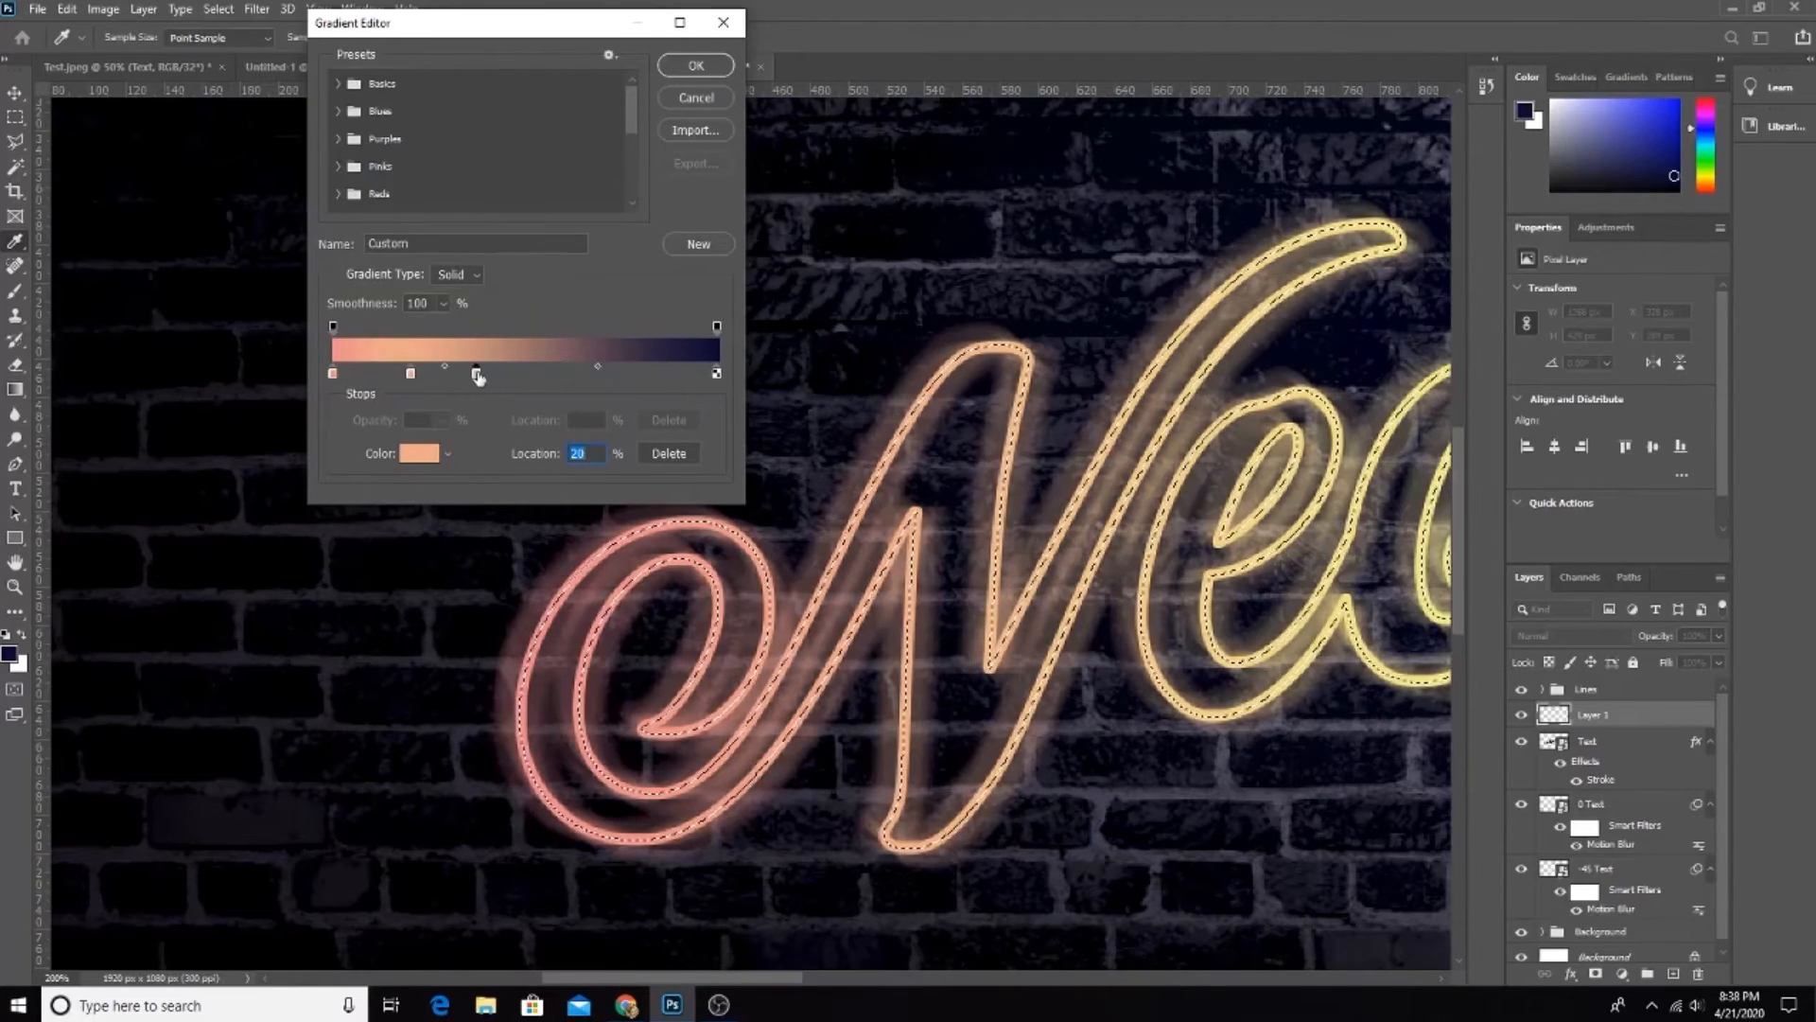
left_click_drag(1282, 421, 549, 585)
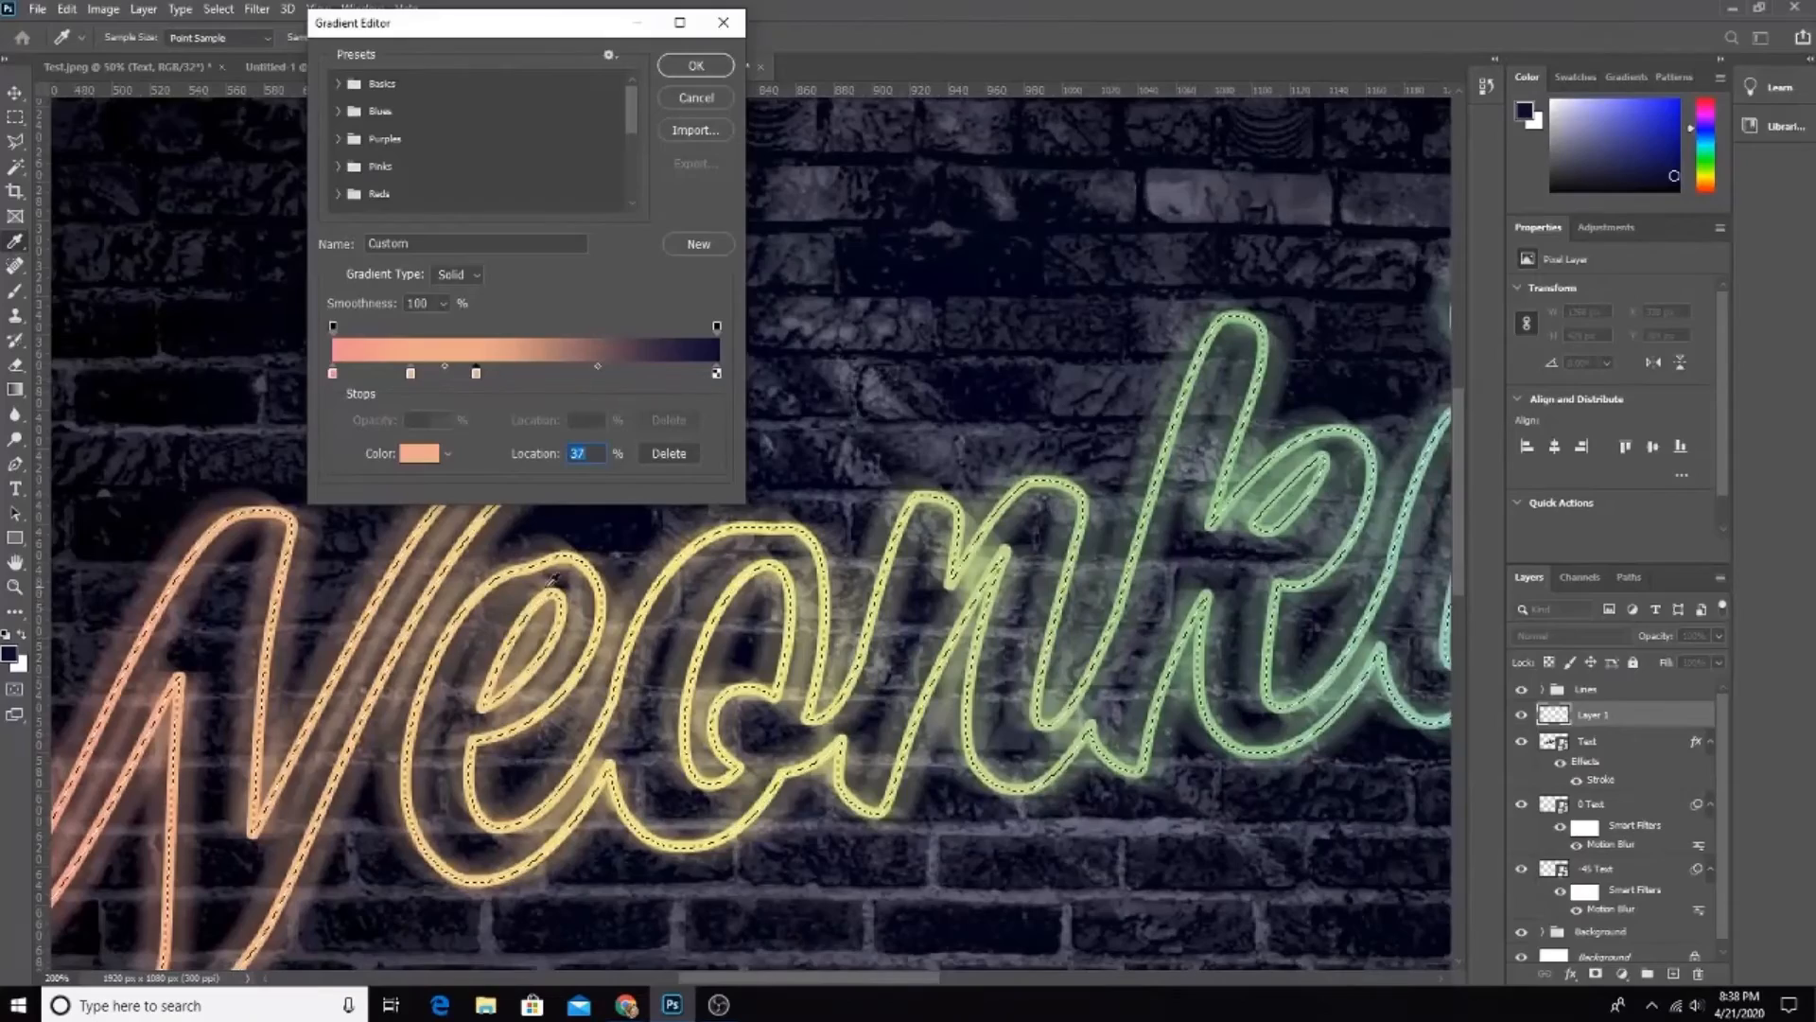
left_click(444, 577)
type("40")
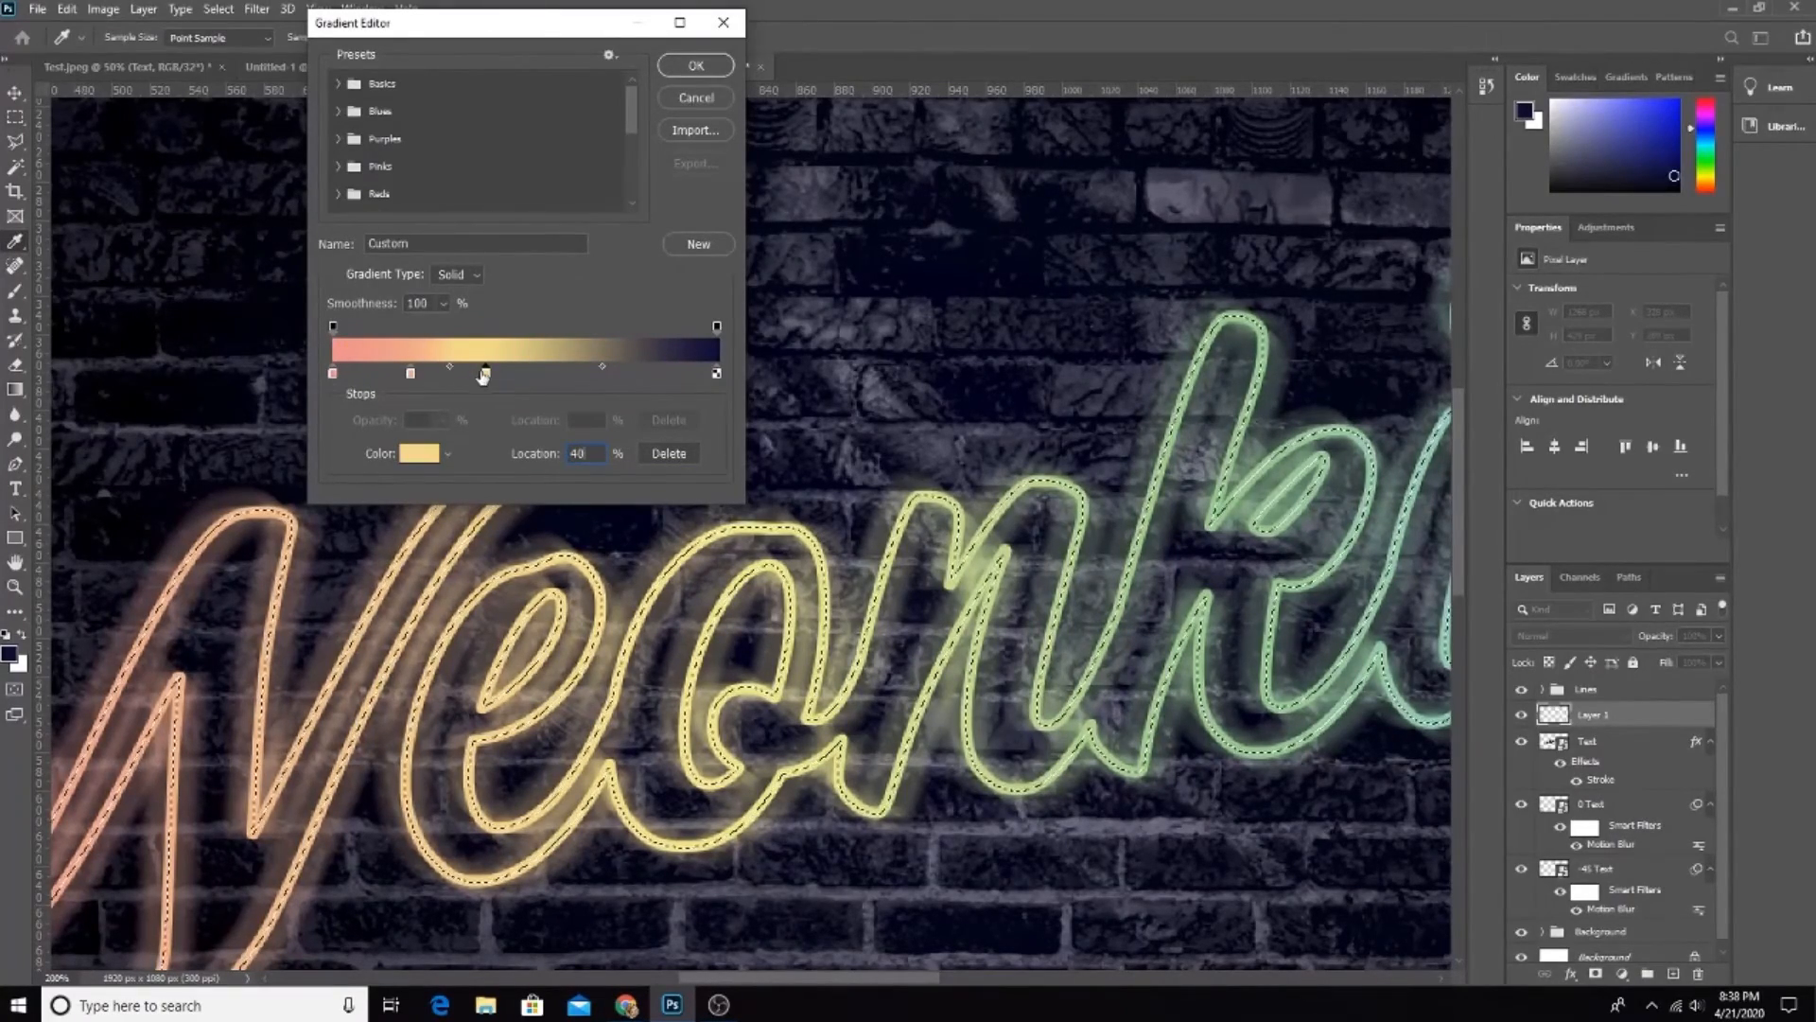
Step: Add a gradient colour stop at 60% and set it to the green 9acf8d sampled from the letter k
left_click(547, 371)
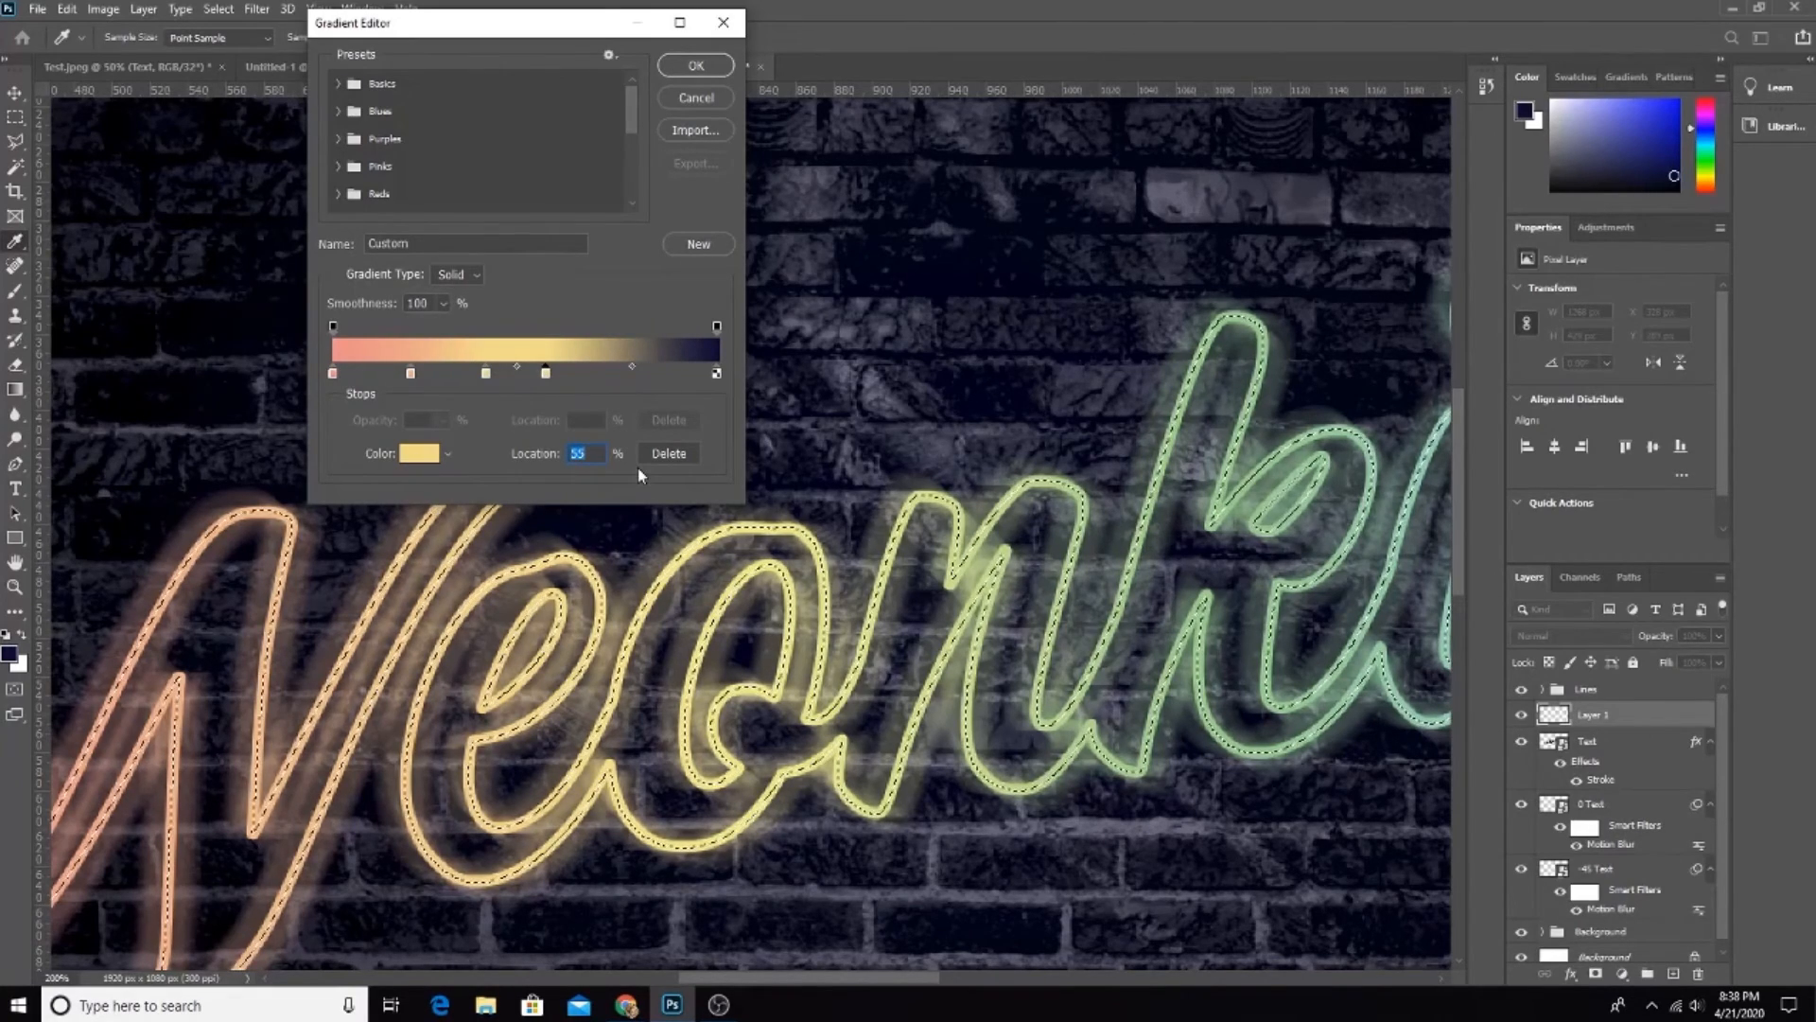
type("60")
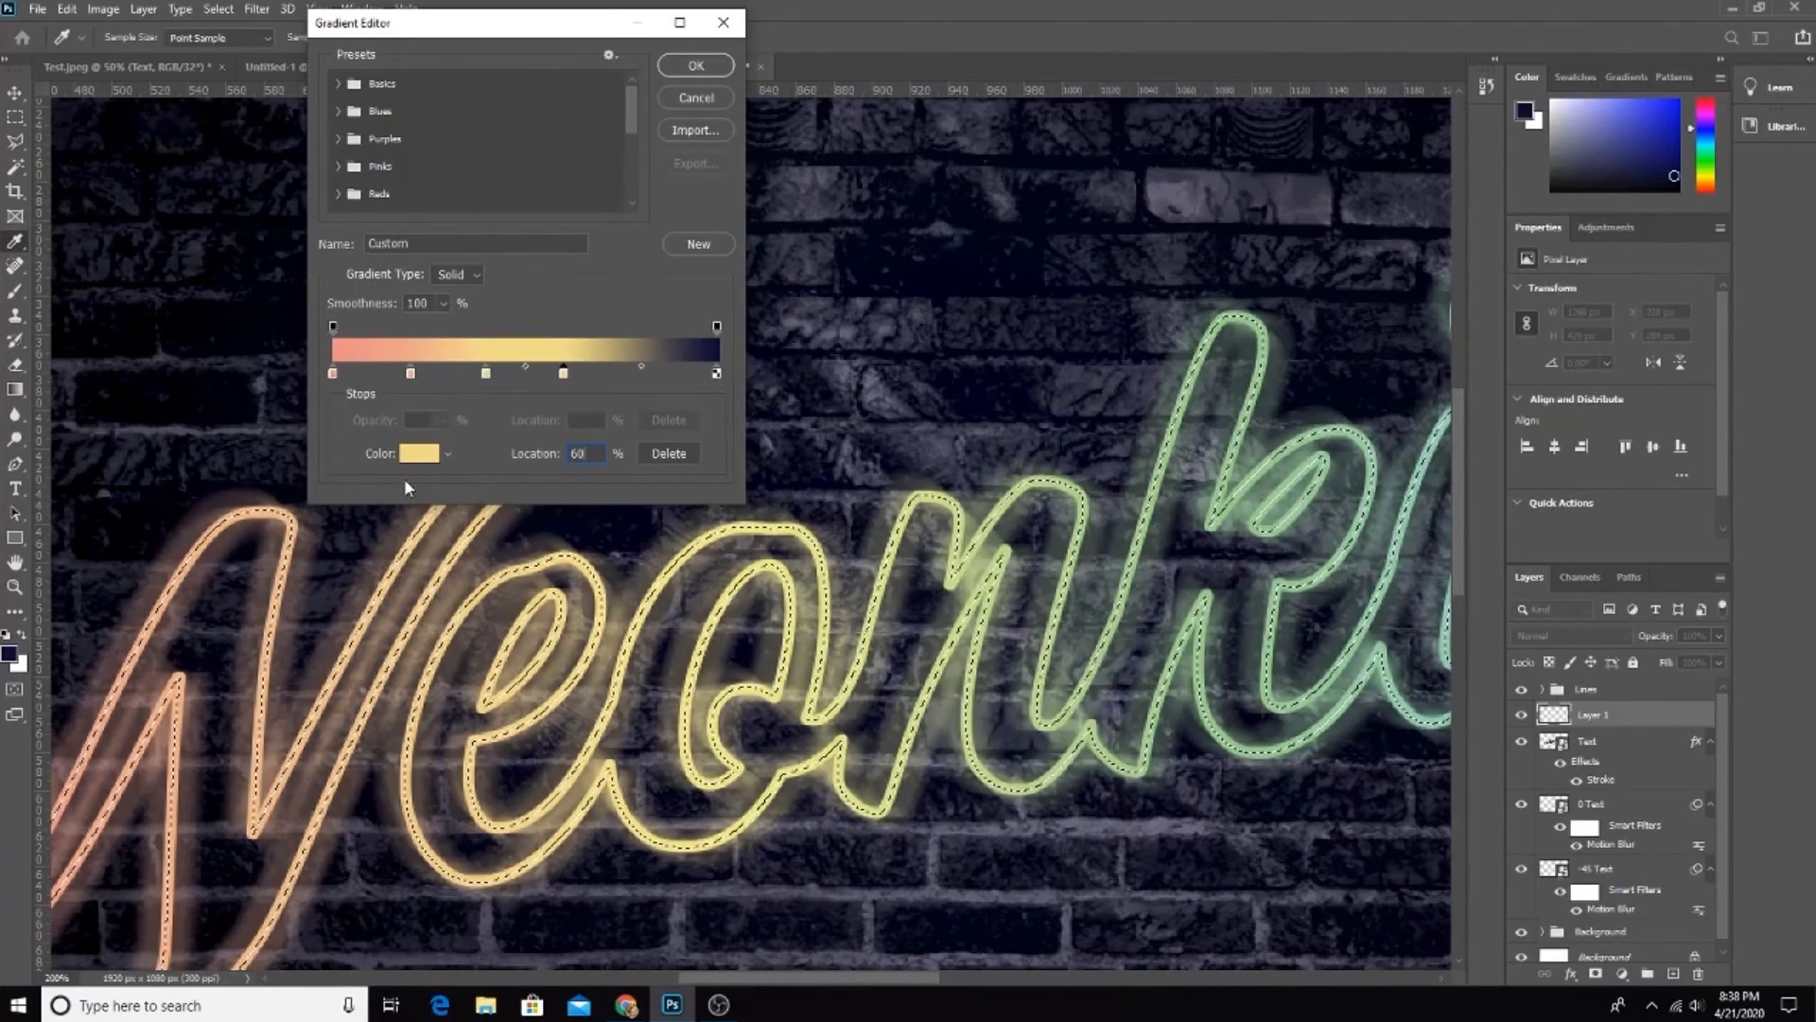
left_click(419, 453)
left_click(1214, 593)
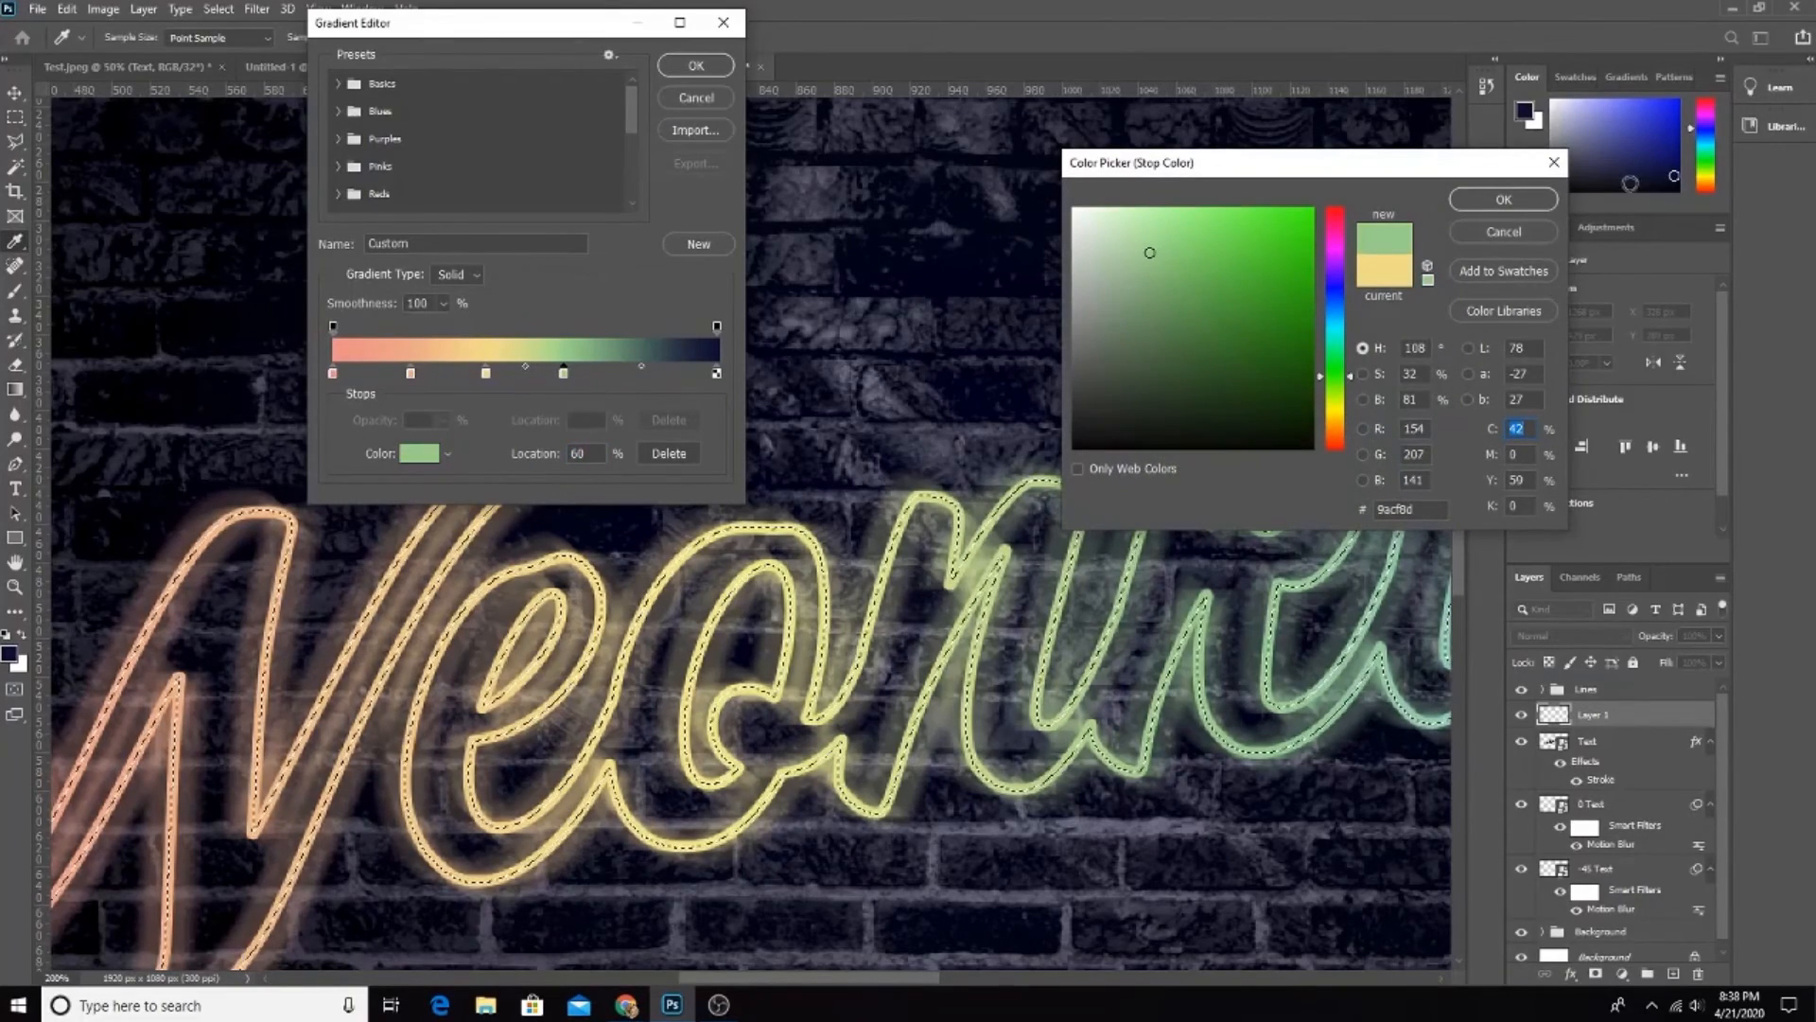
key("Return")
Step: Add a gradient colour stop at 80% and set it to the light blue sampled from the letter b
left_click(639, 373)
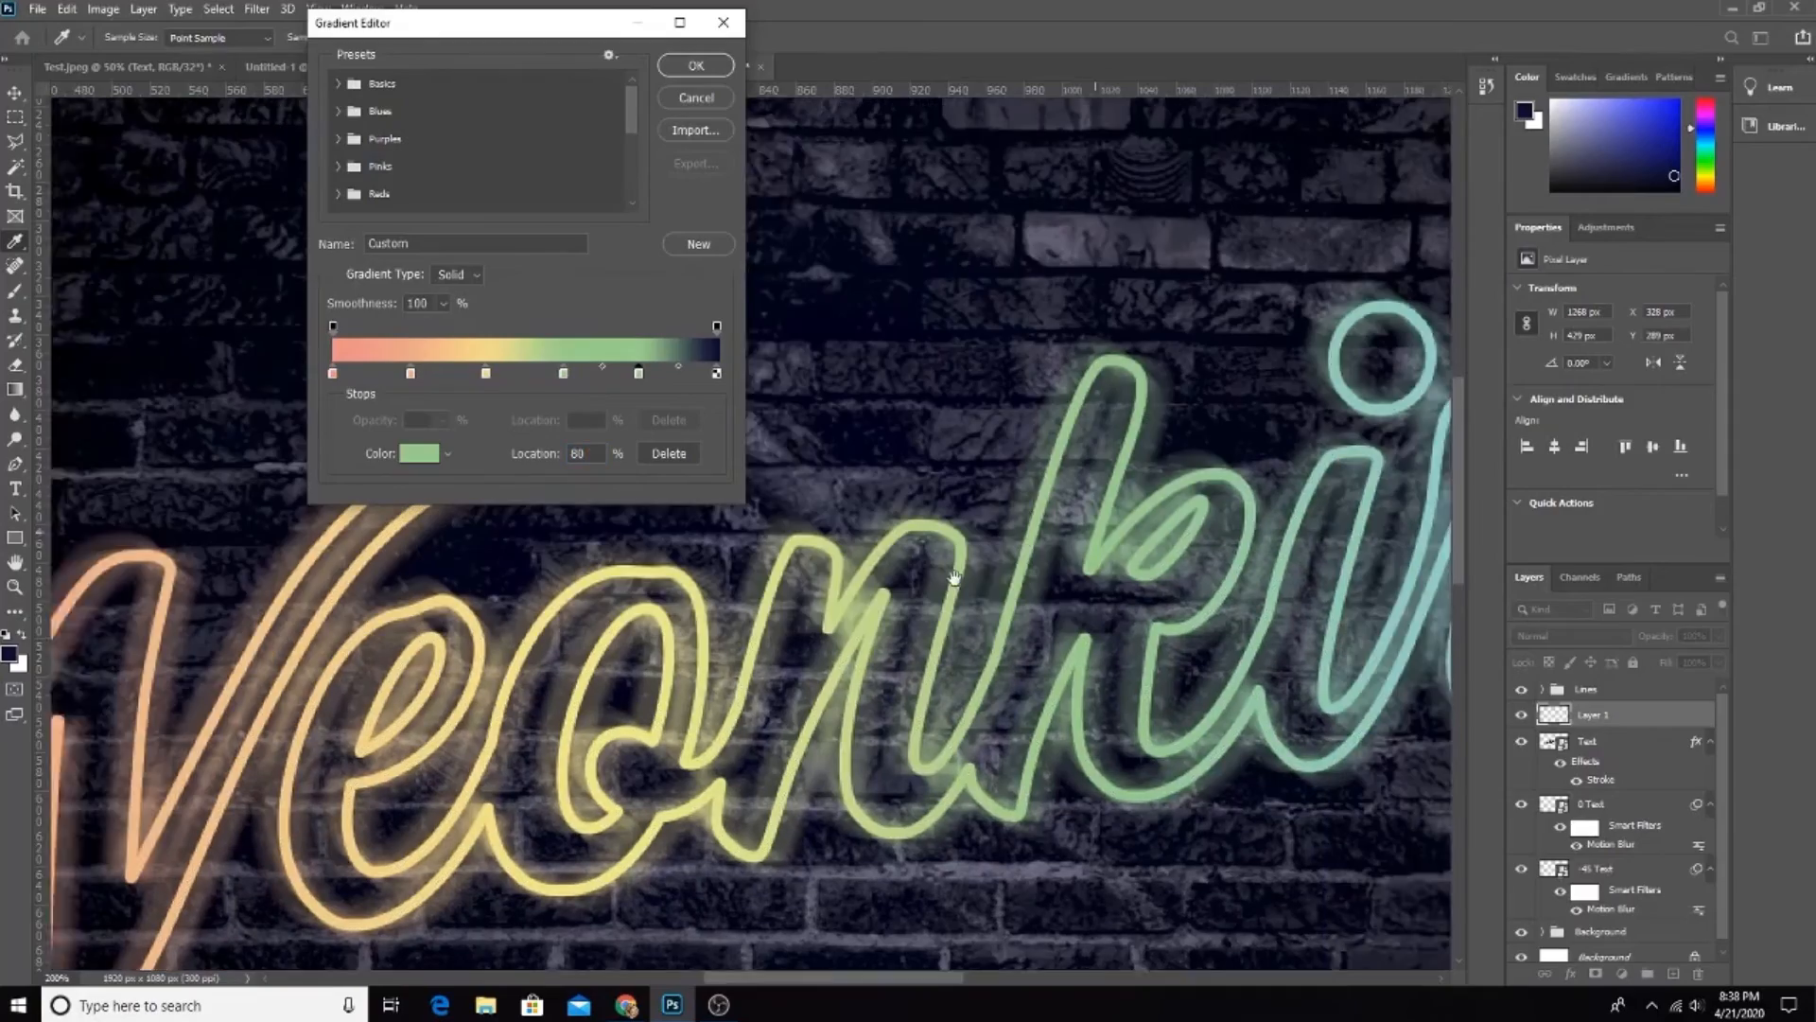
left_click_drag(958, 576, 912, 588)
left_click(913, 588)
left_click(1095, 520)
left_click_drag(1095, 520, 419, 722)
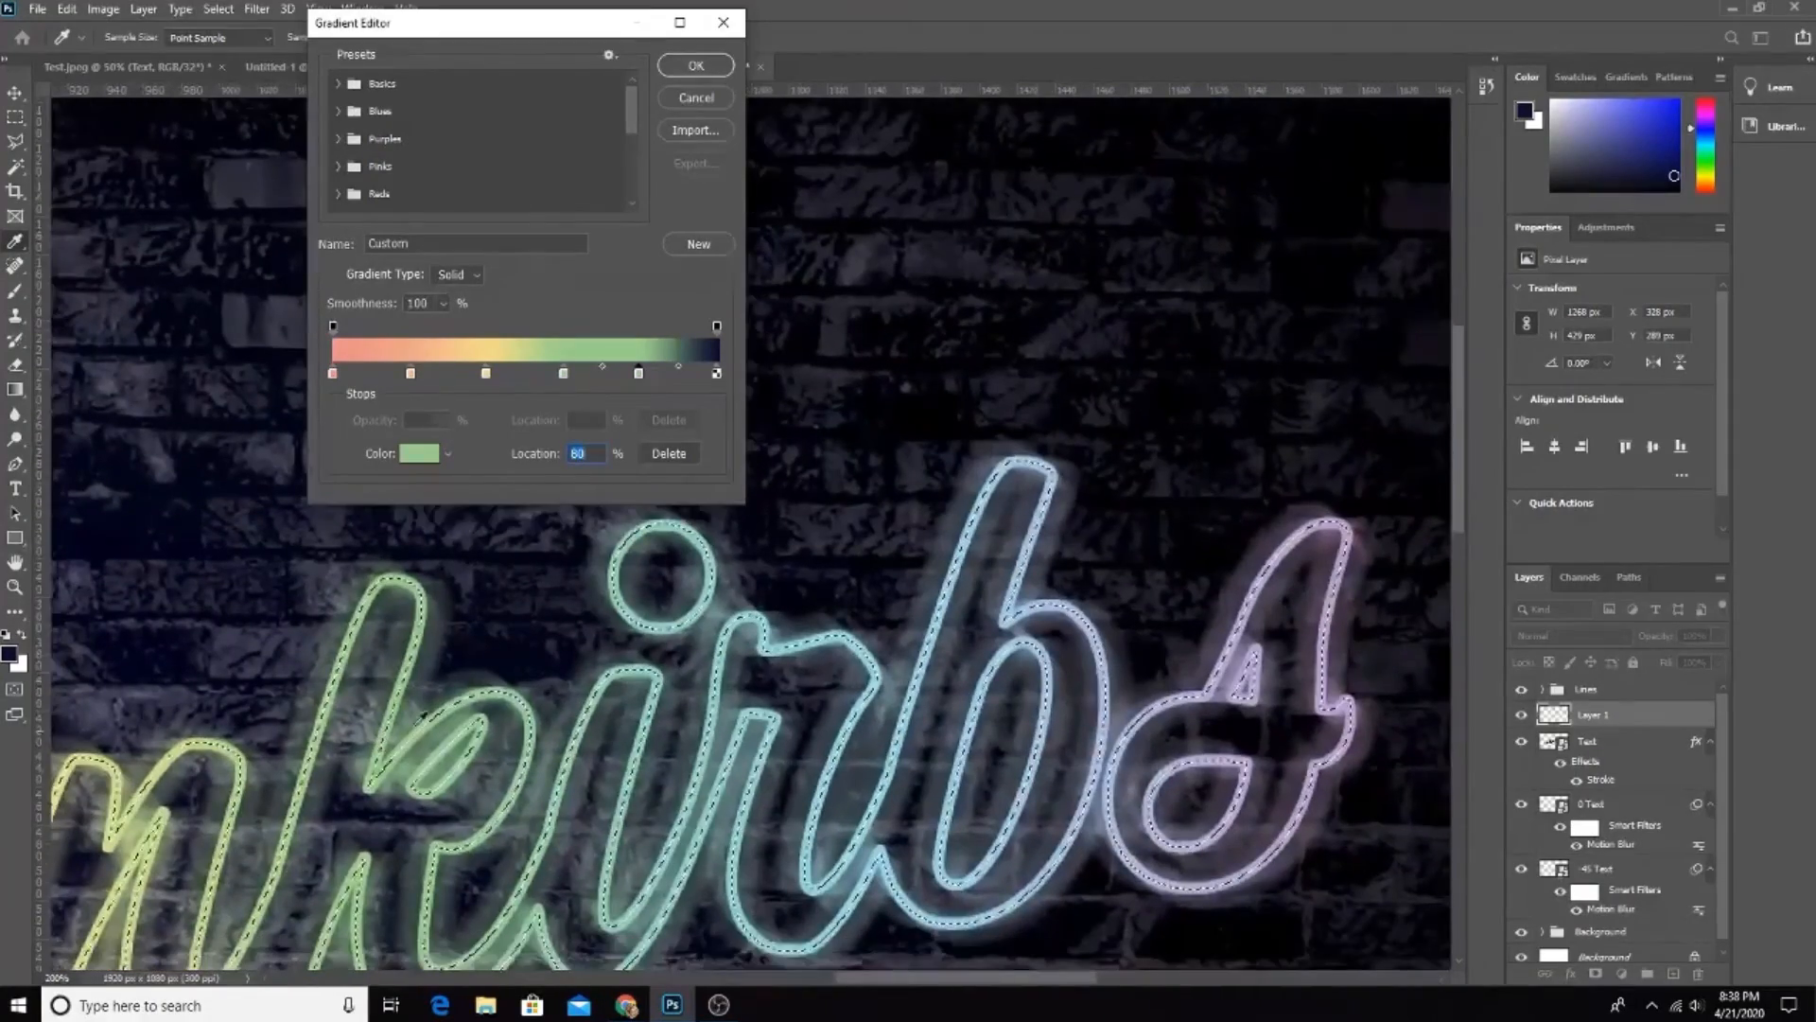
left_click(984, 492)
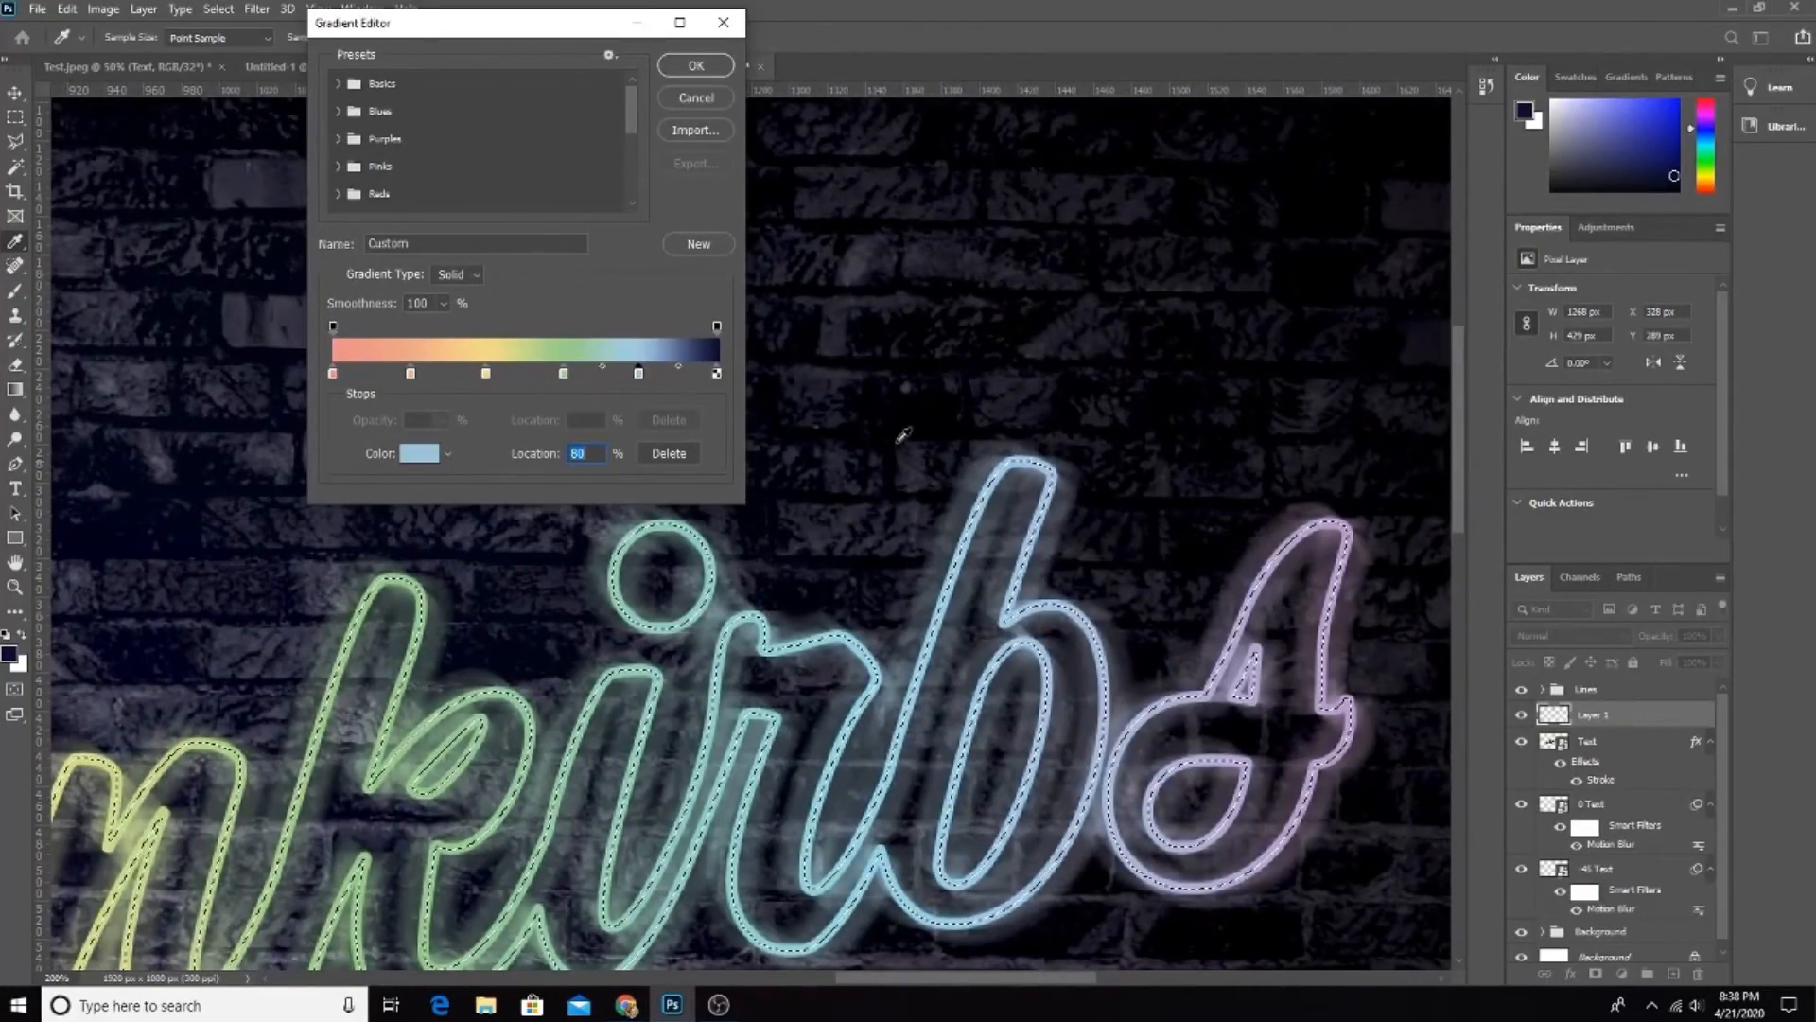
Step: Set the gradient's end stop to the purple b59dc9 sampled from the letter s and accept the gradient
left_click(717, 373)
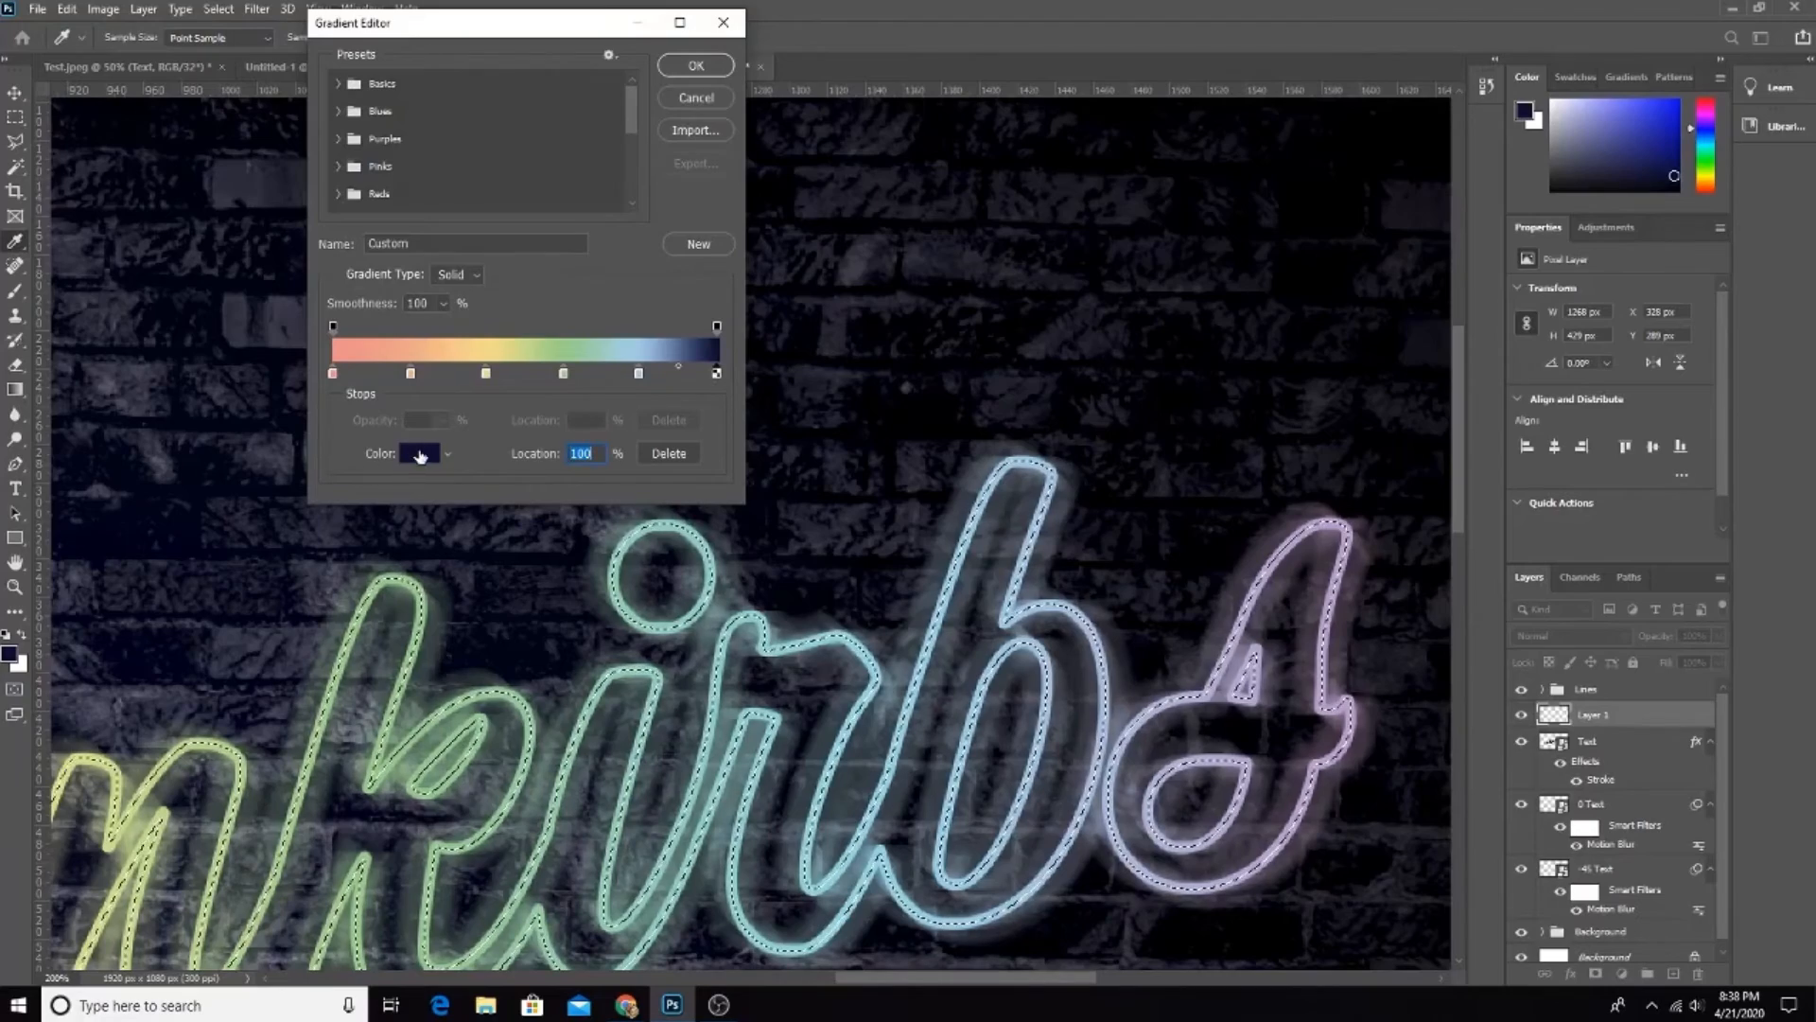
left_click(420, 454)
left_click(1324, 674)
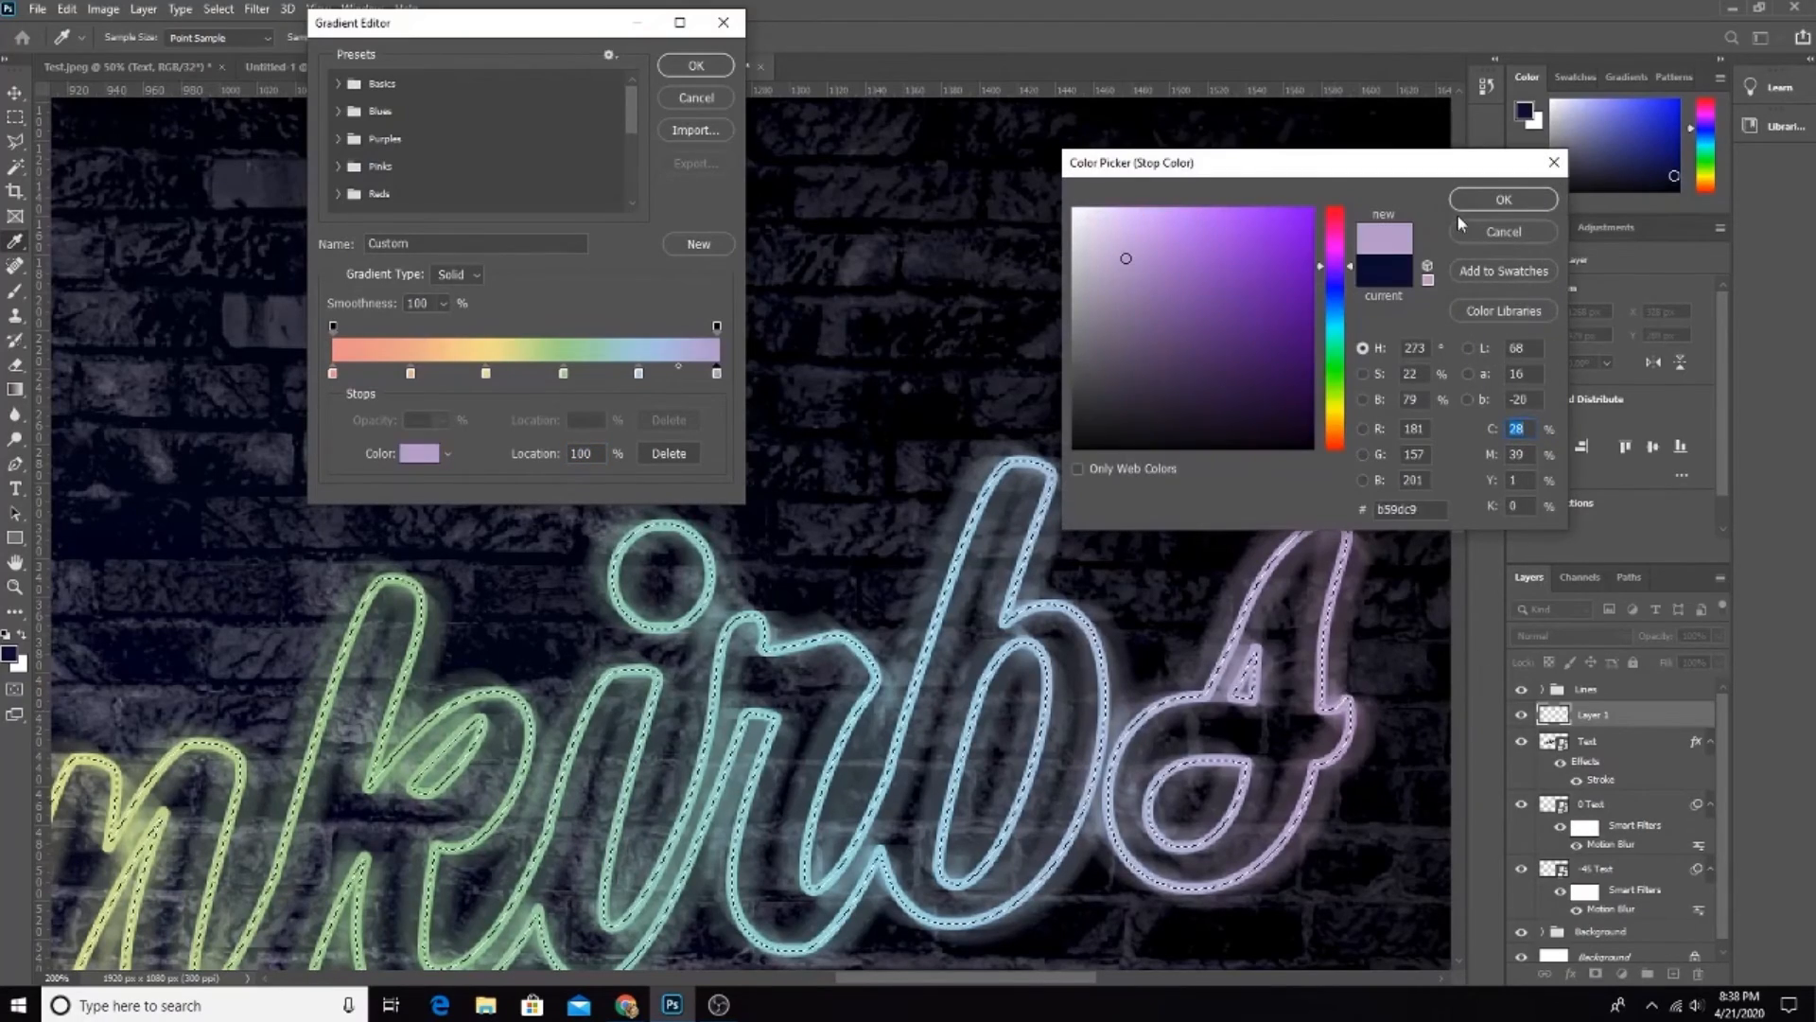
left_click(1504, 199)
left_click(696, 66)
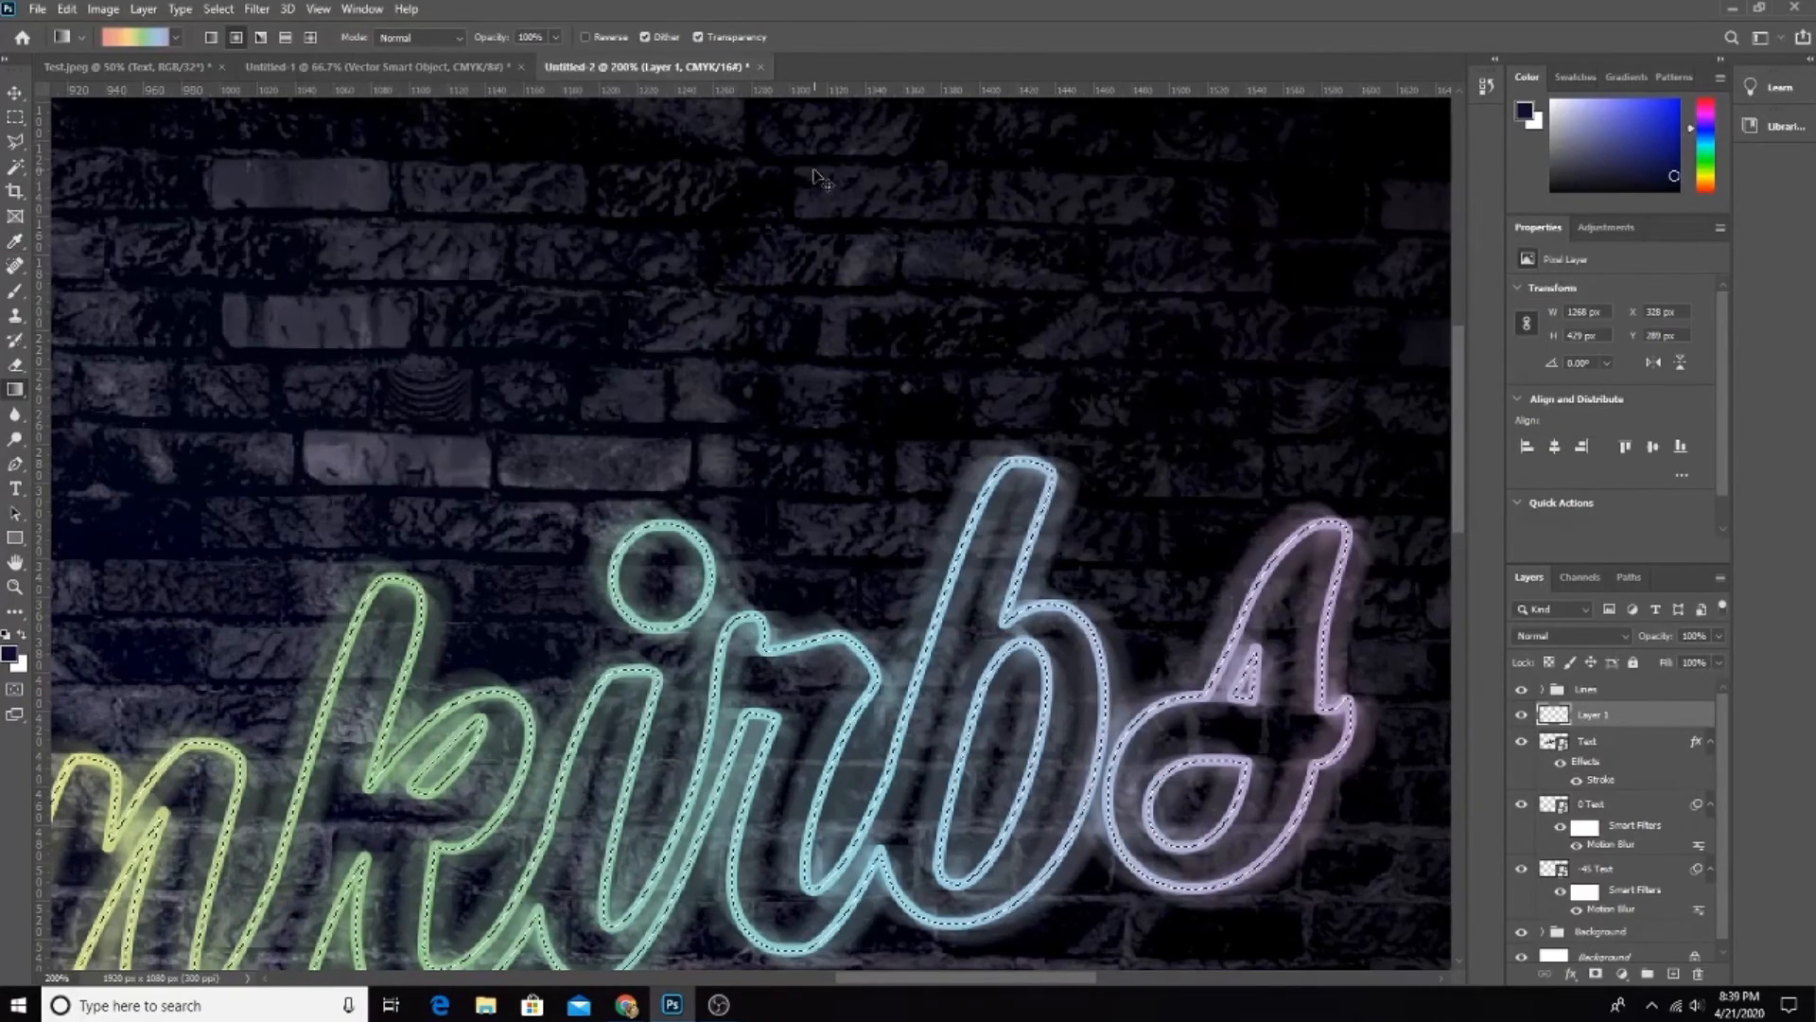
Step: Fill the selected lettering on Layer 1 with the gradient, running from the start of the N to the s
key("ctrl+0")
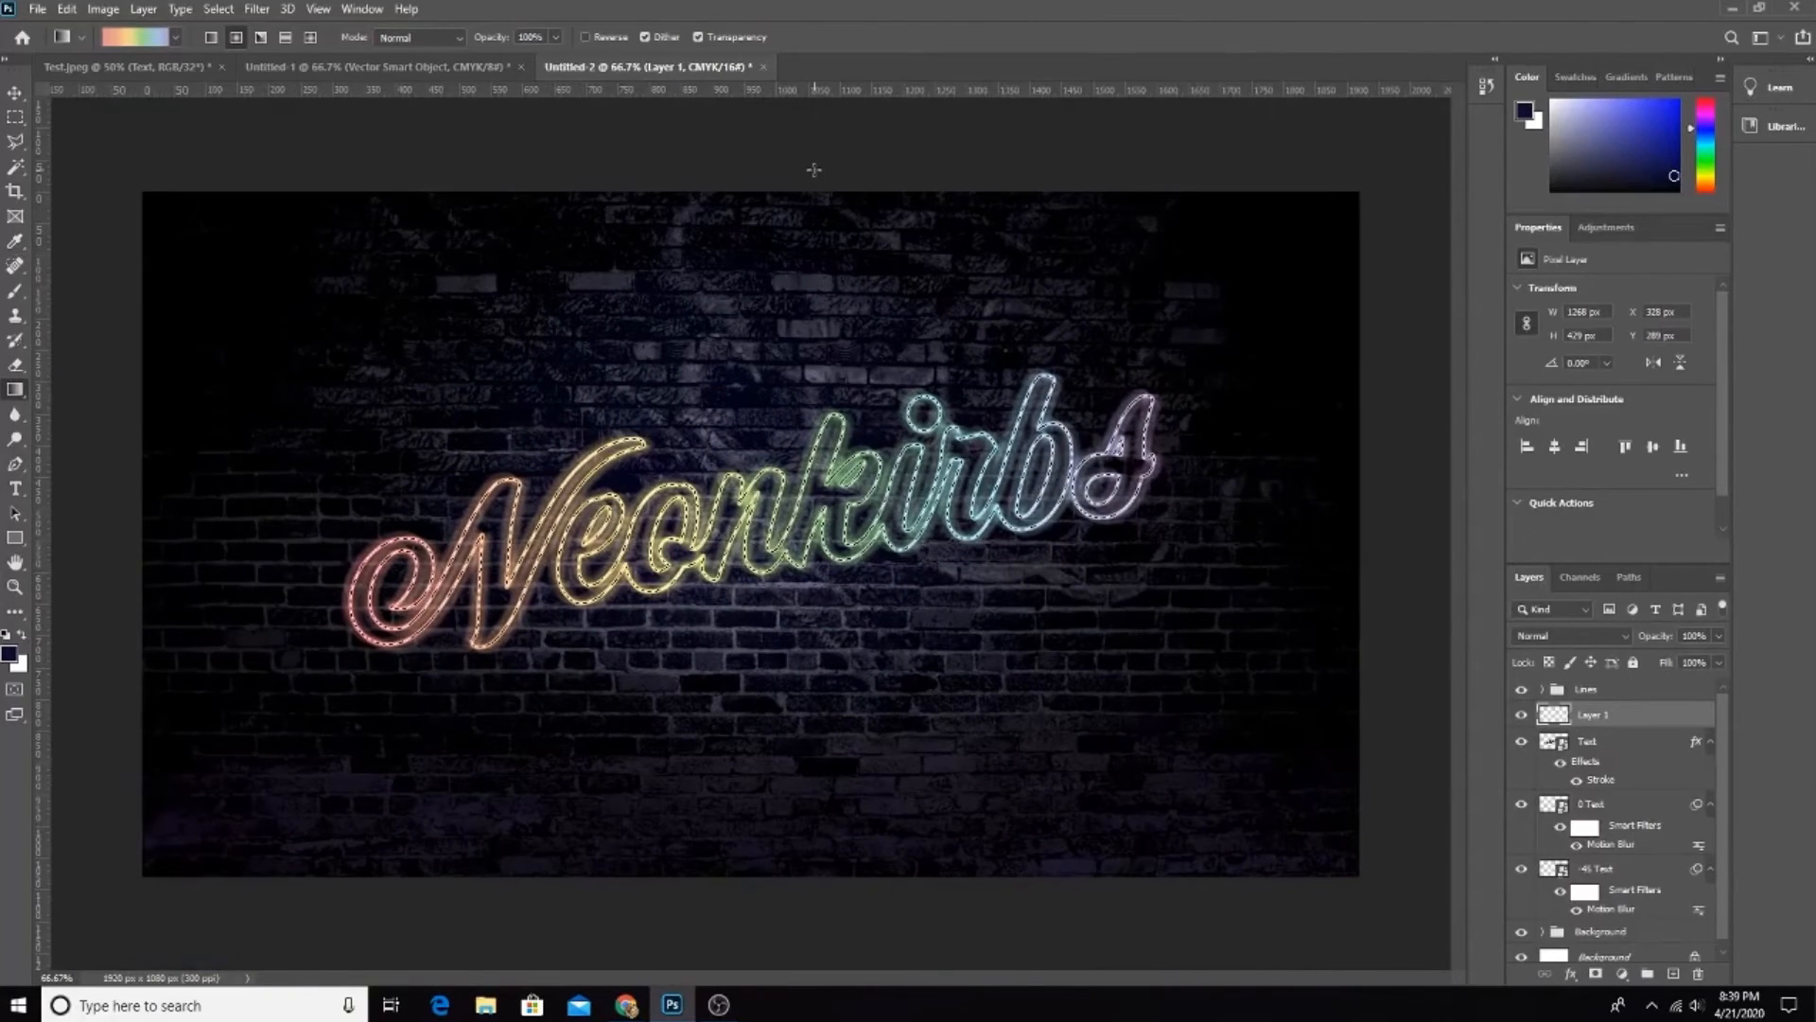
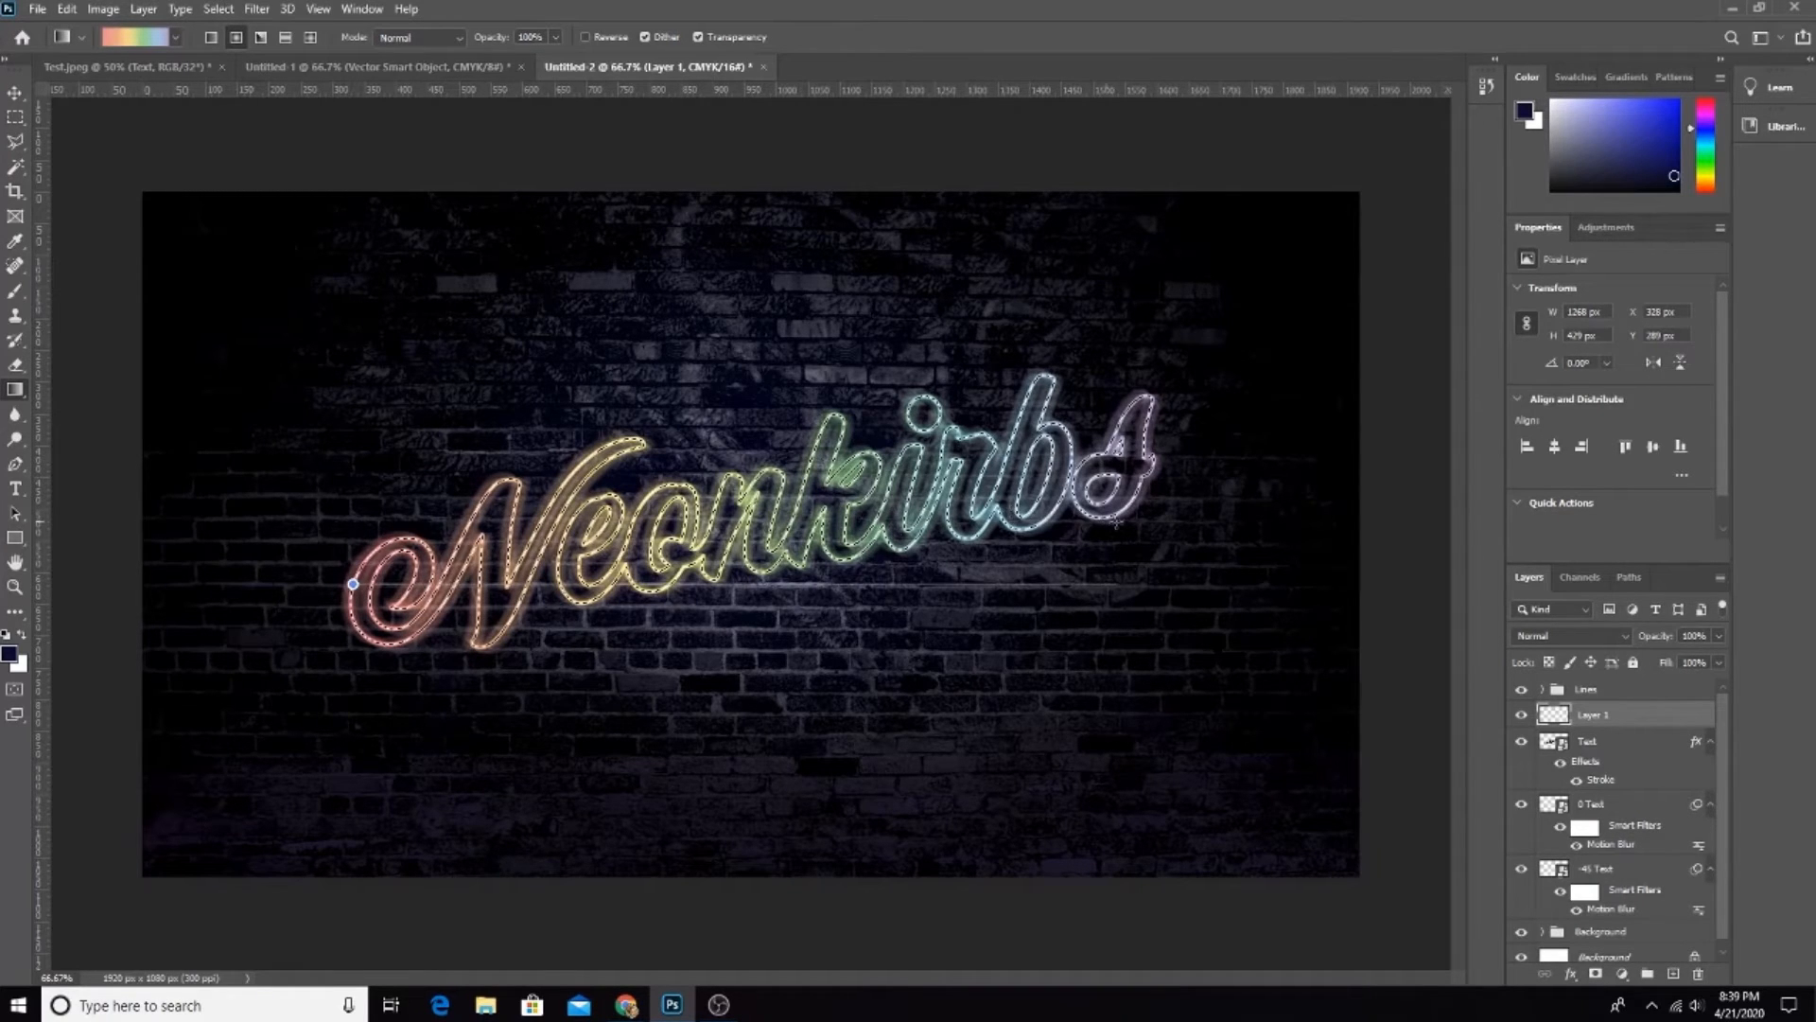
left_click_drag(1117, 521, 1139, 524)
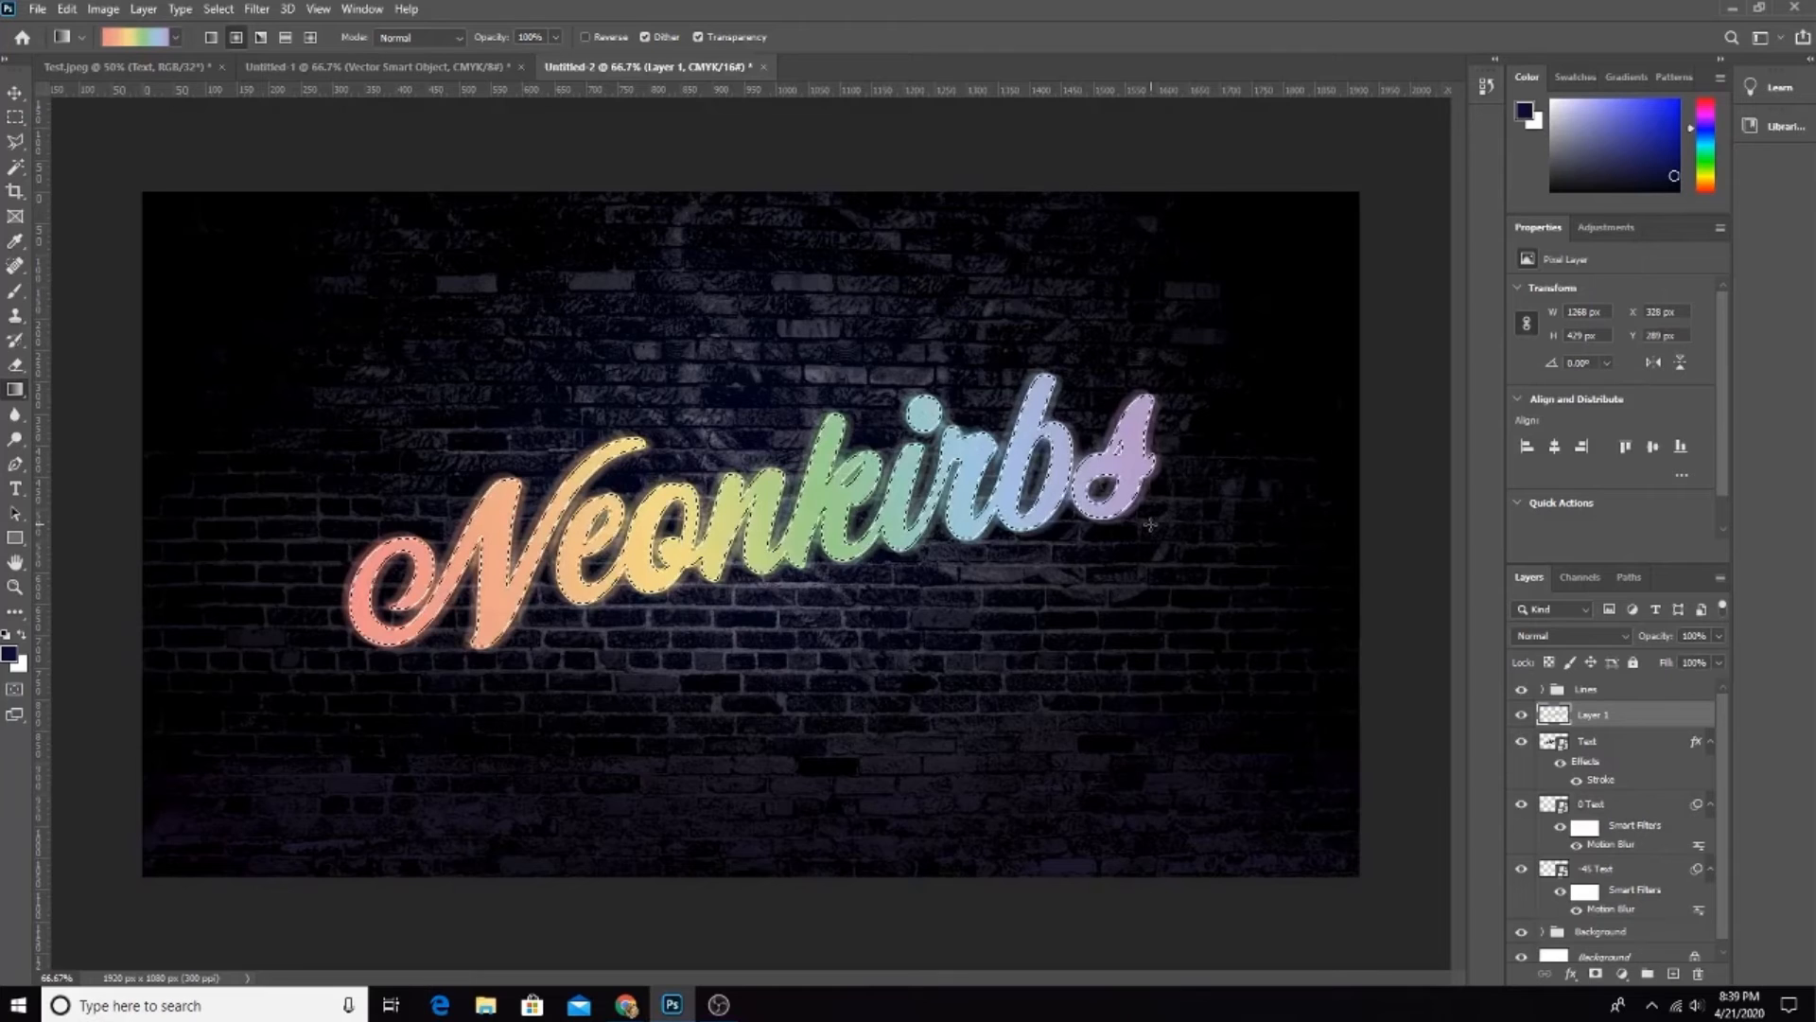
key("v")
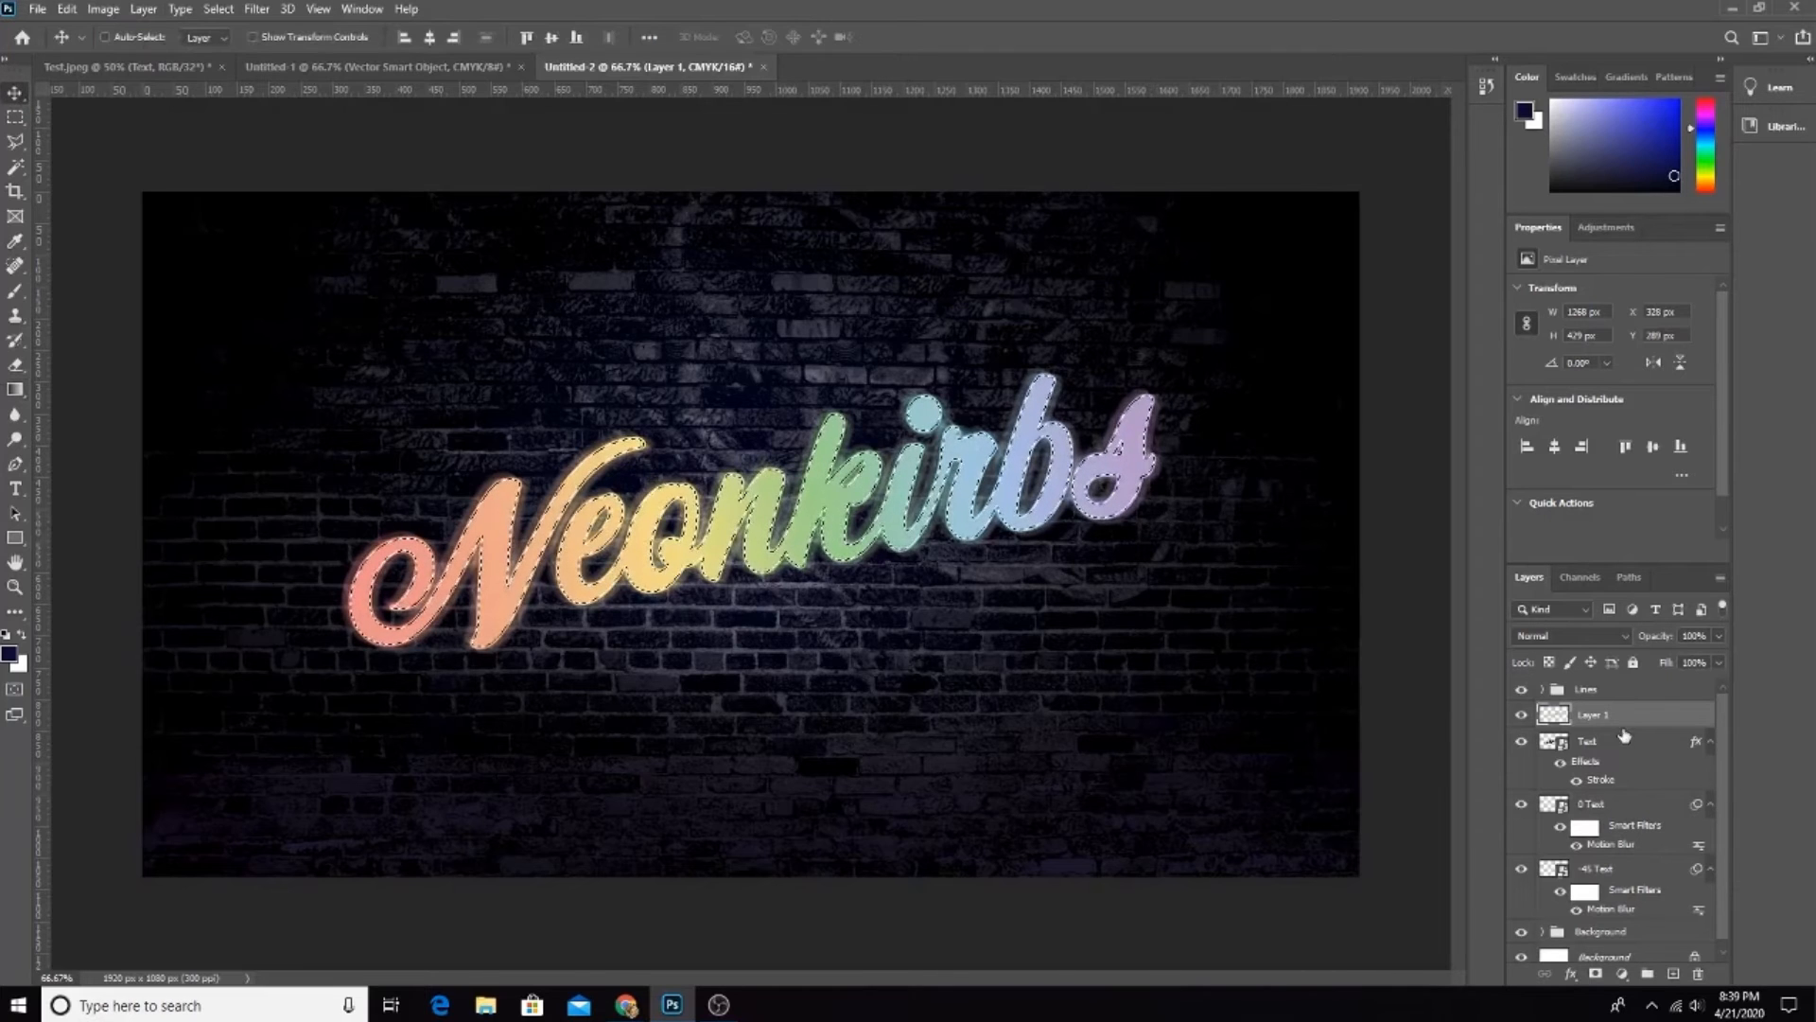
Step: Rename the gradient-filled layer as Fill and set its opacity to 15%
double_click(1595, 715)
type("Fl")
key("Return")
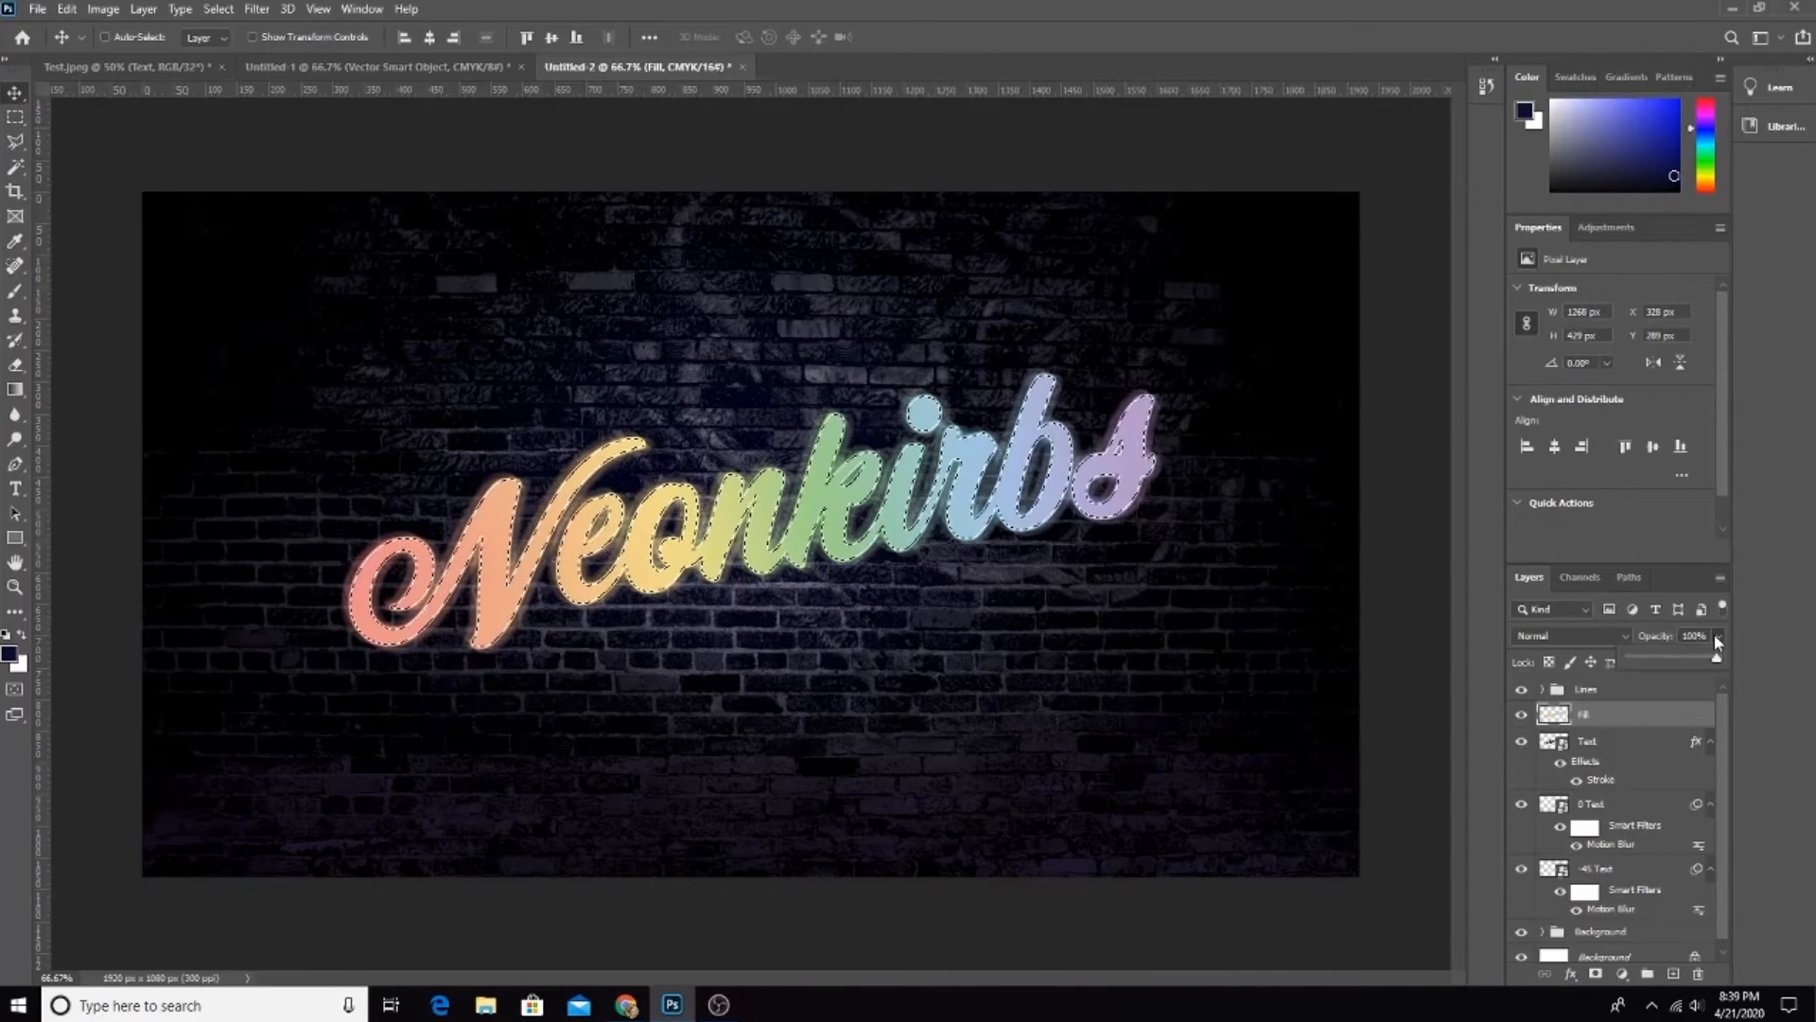
left_click(1693, 636)
type("15")
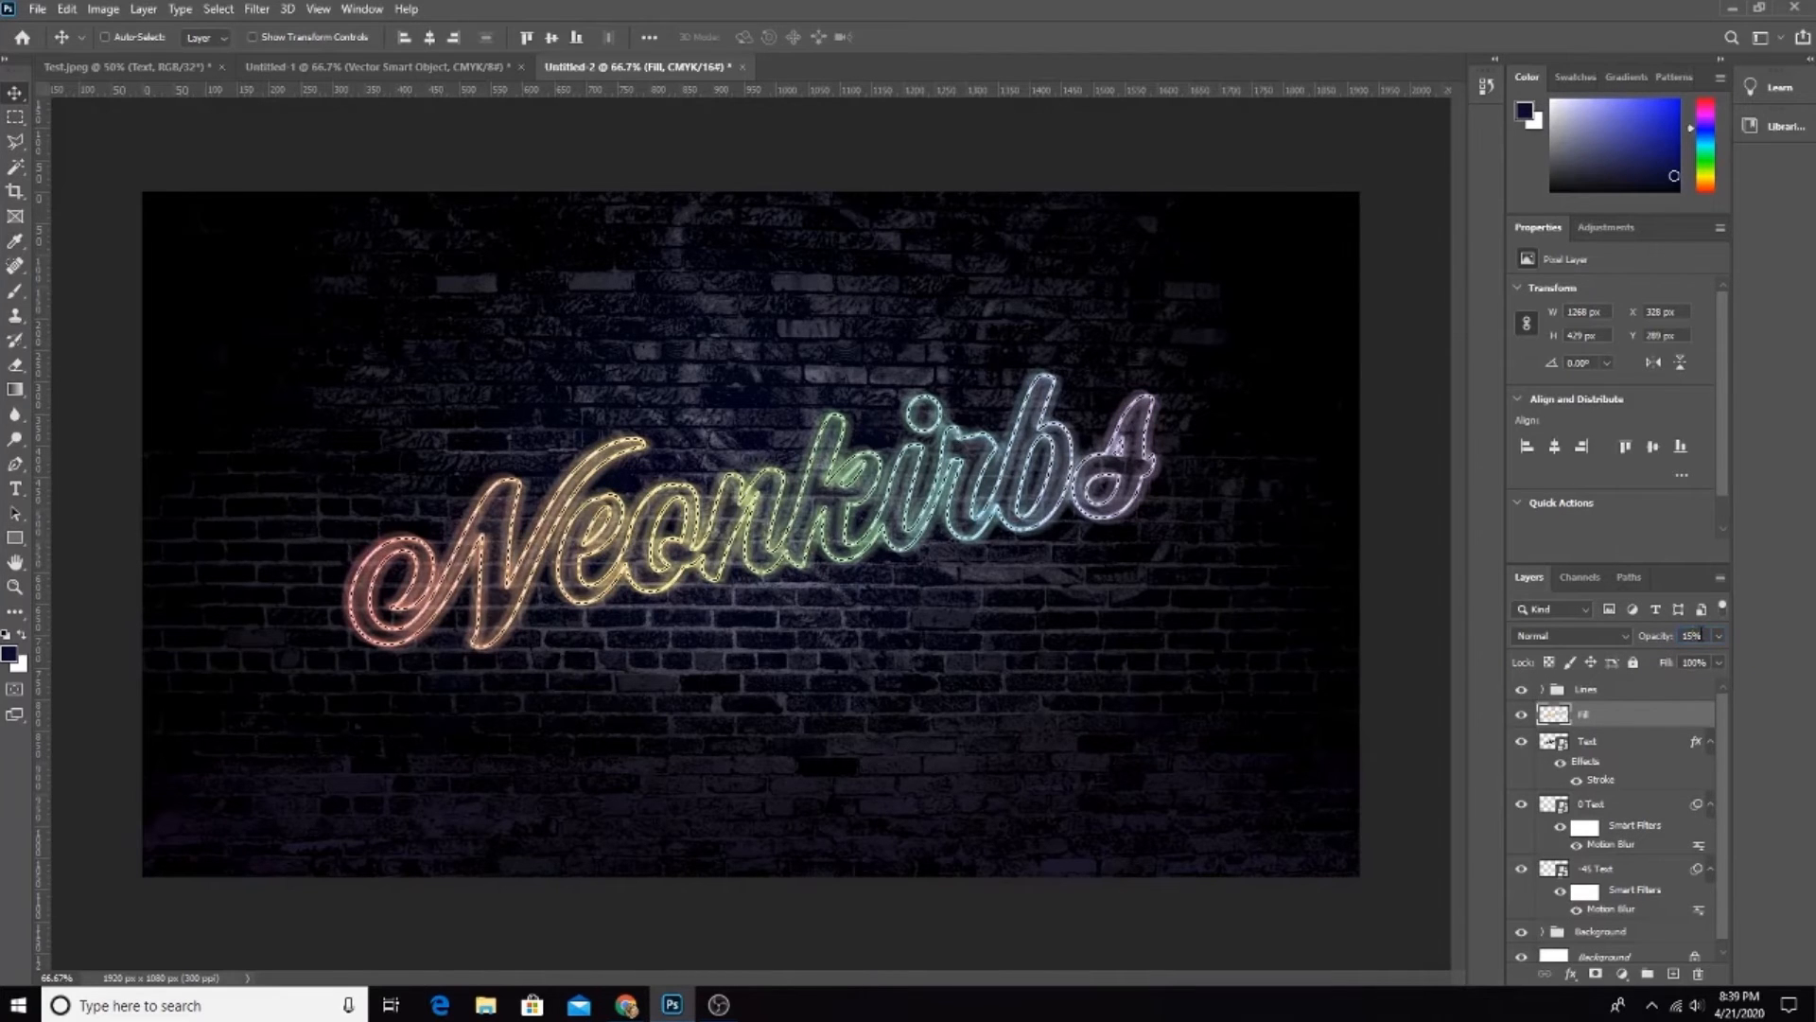
Step: Compare the lettering with and without the Fill layer, and place that layer below the text layers, directly above the Background group
left_click(1521, 716)
left_click(1522, 717)
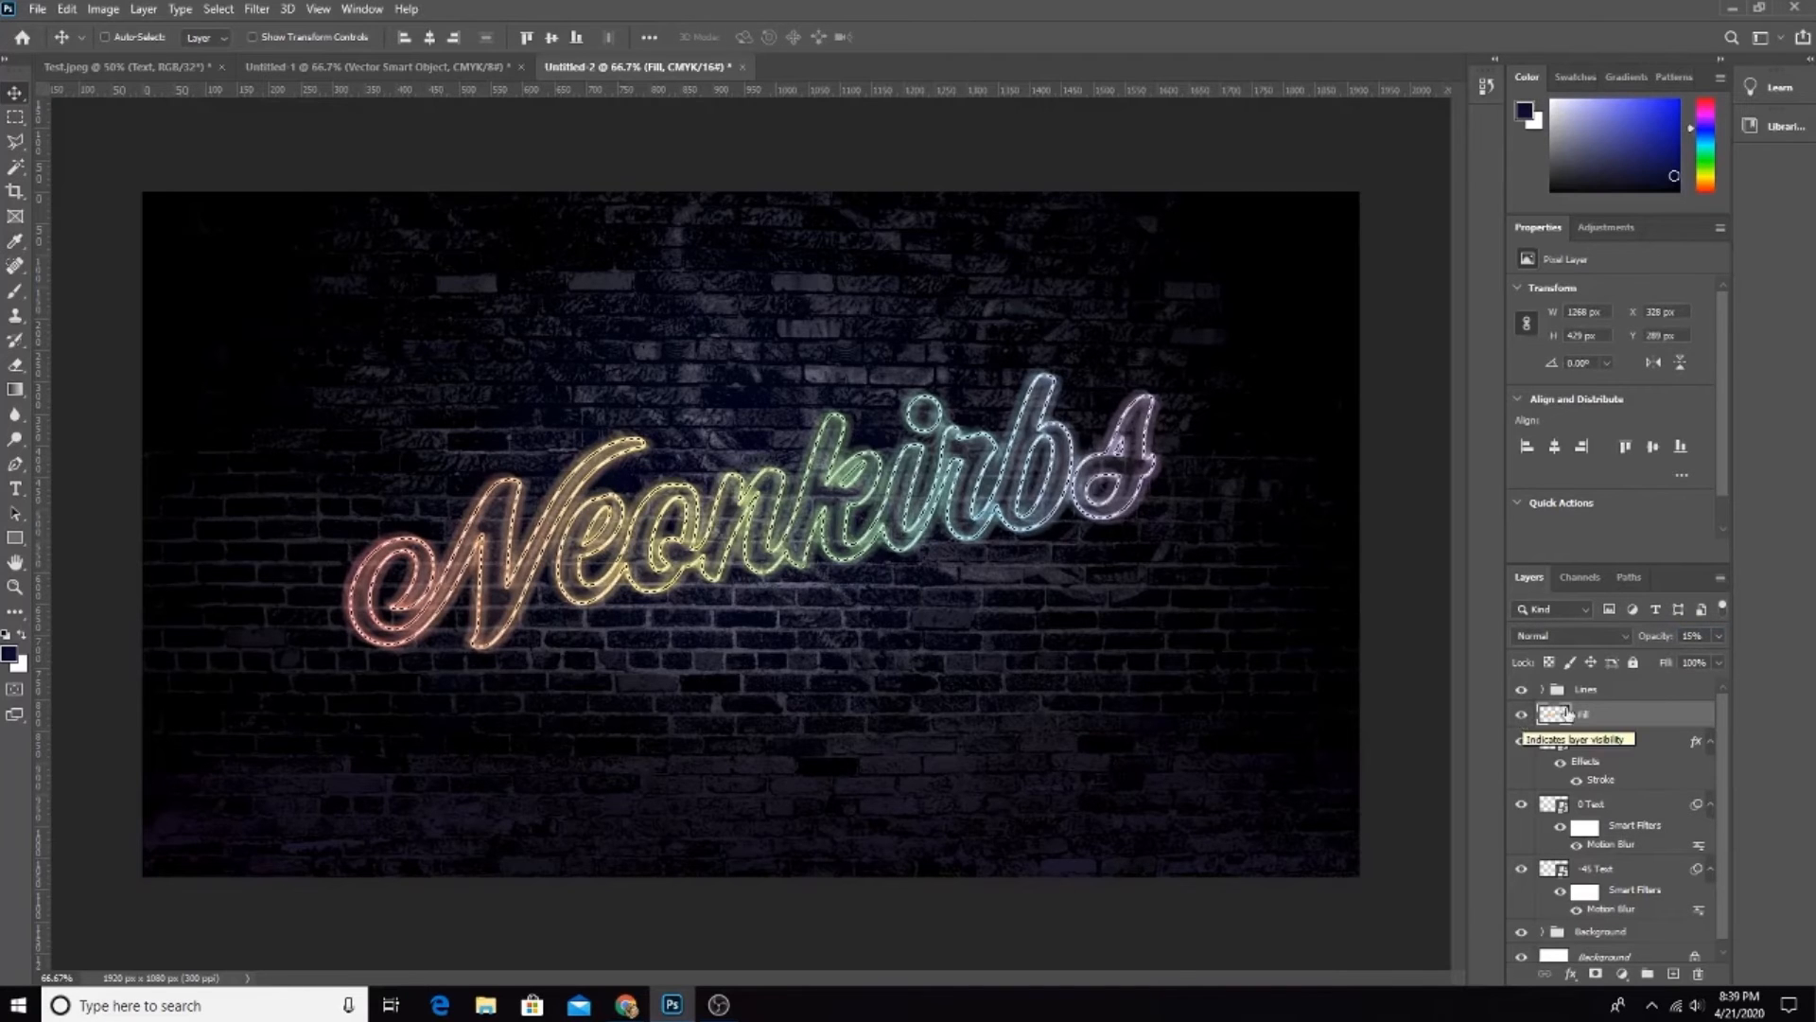
left_click_drag(1645, 721, 1584, 885)
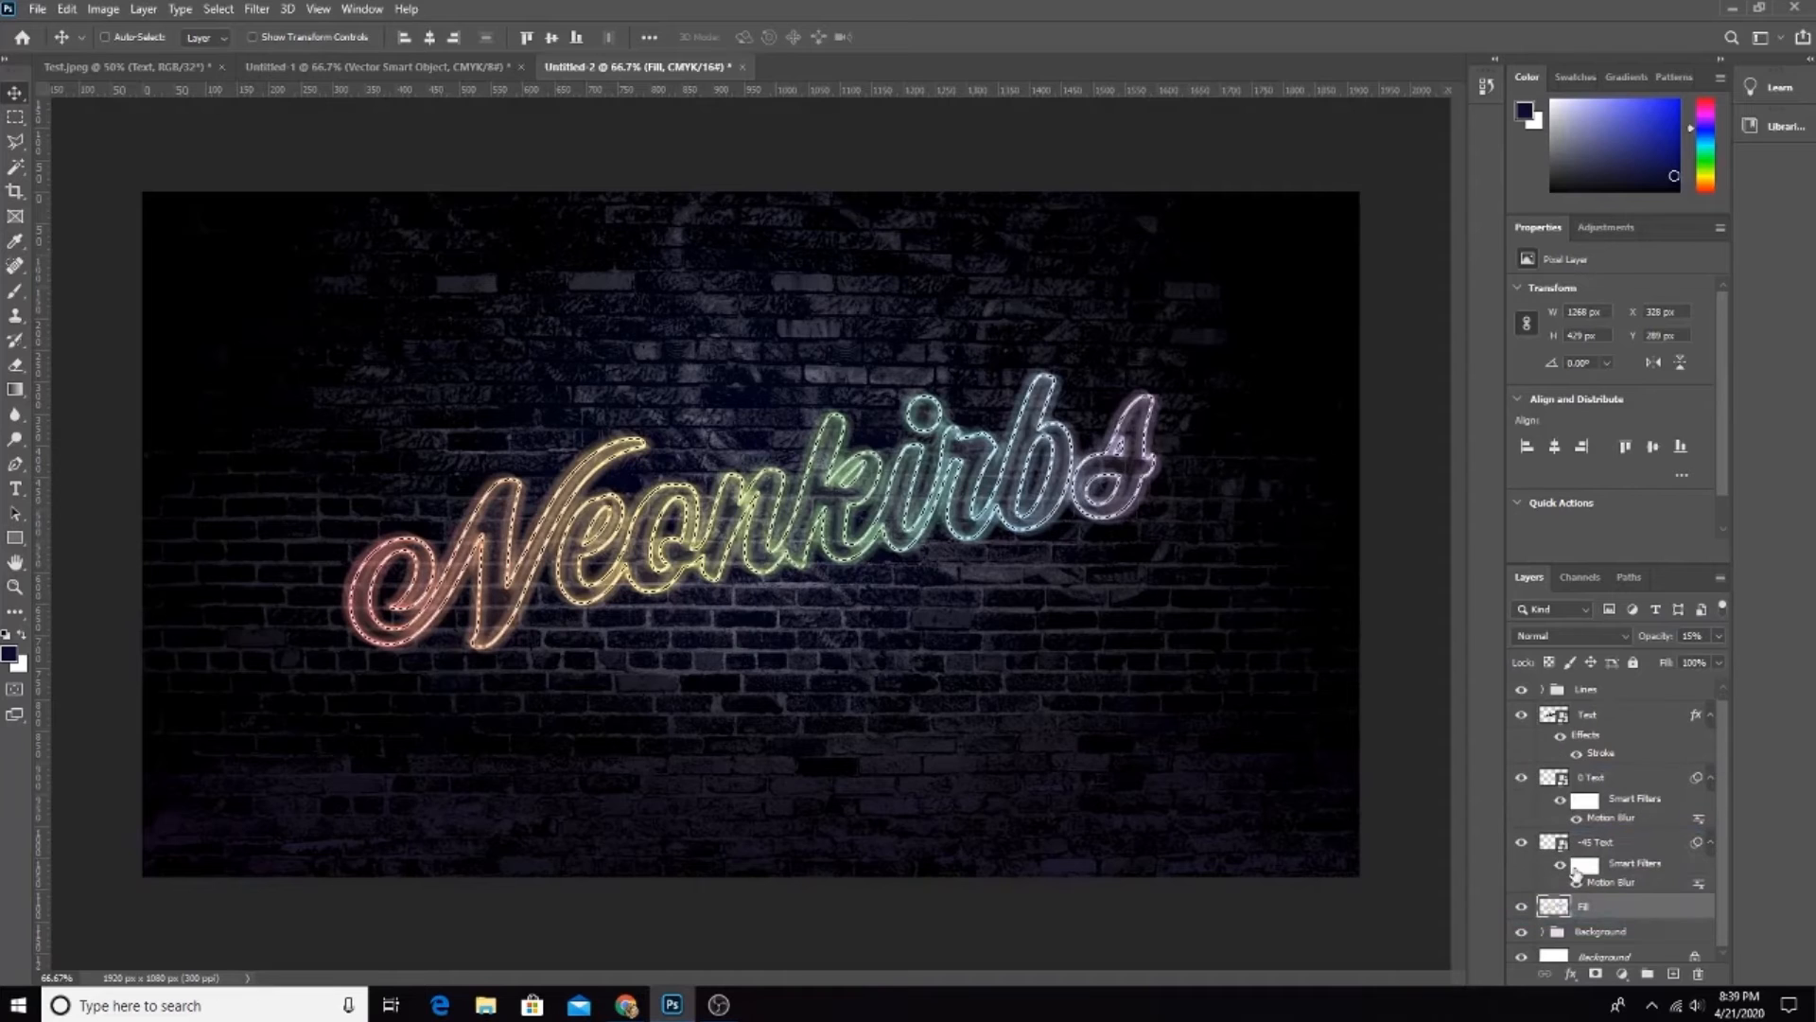
Step: Convert the Fill layer to a smart object and deselect the lettering
right_click(1604, 897)
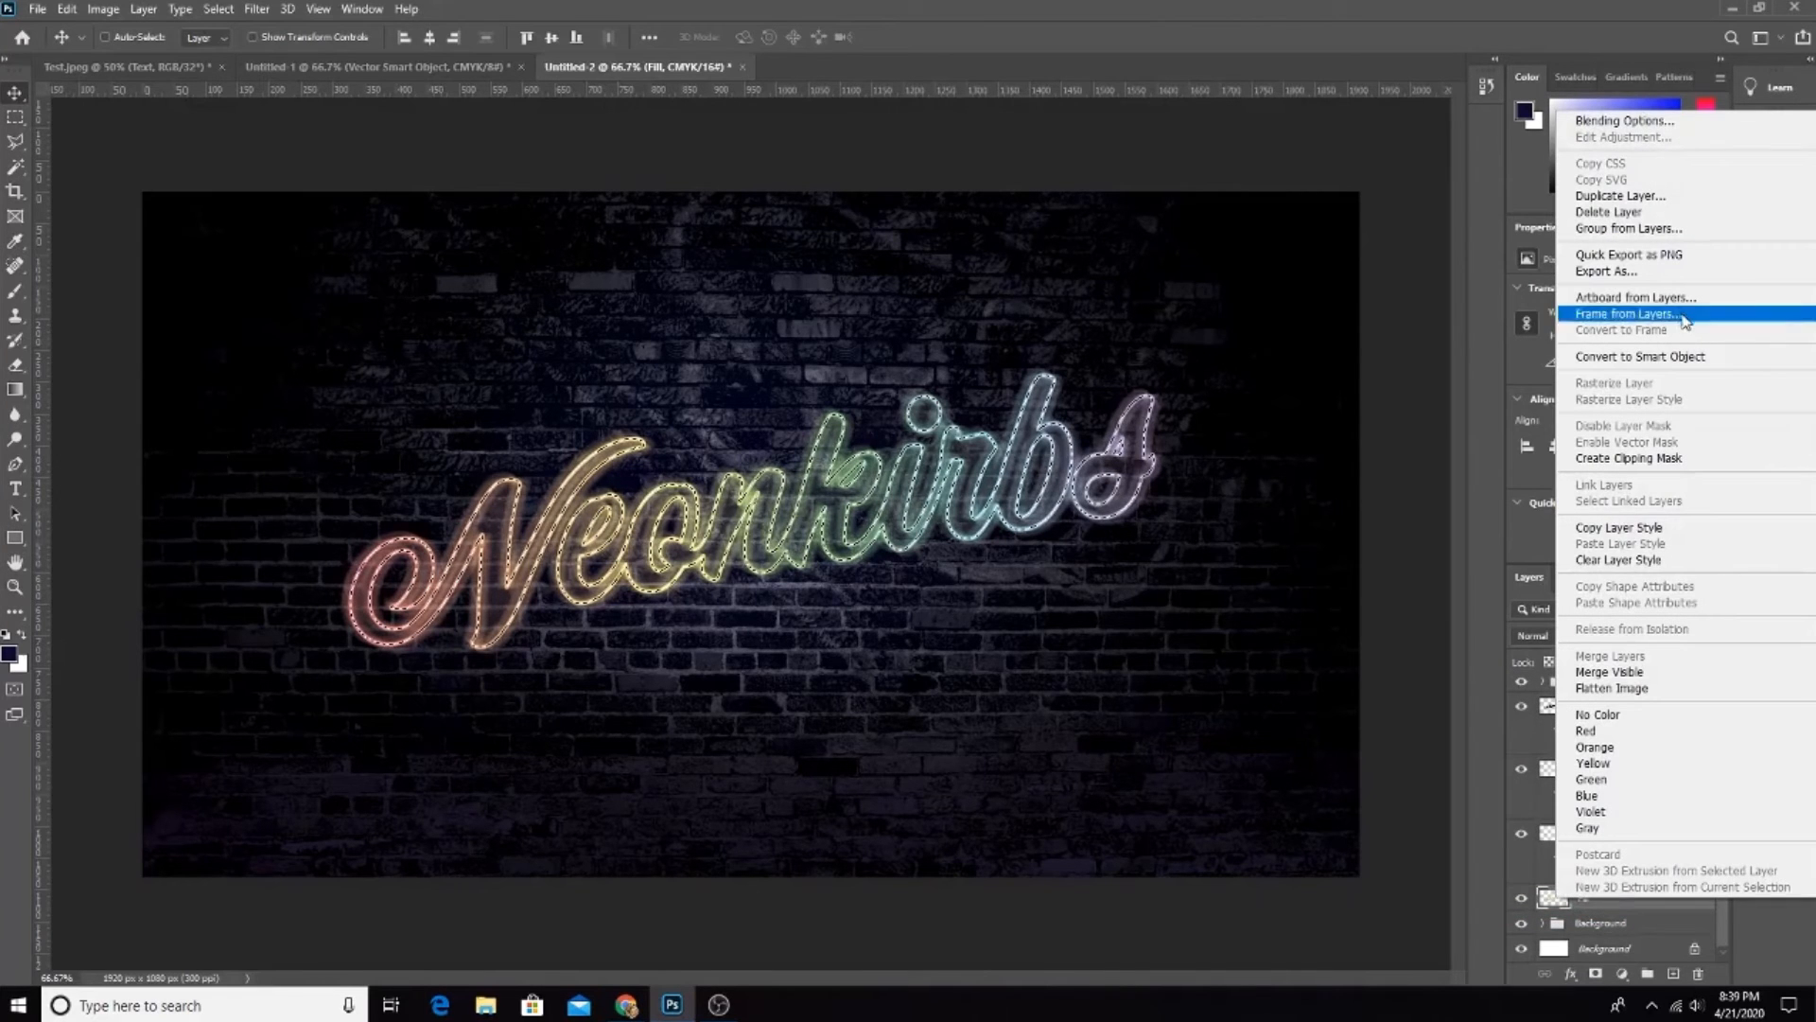
left_click(1644, 363)
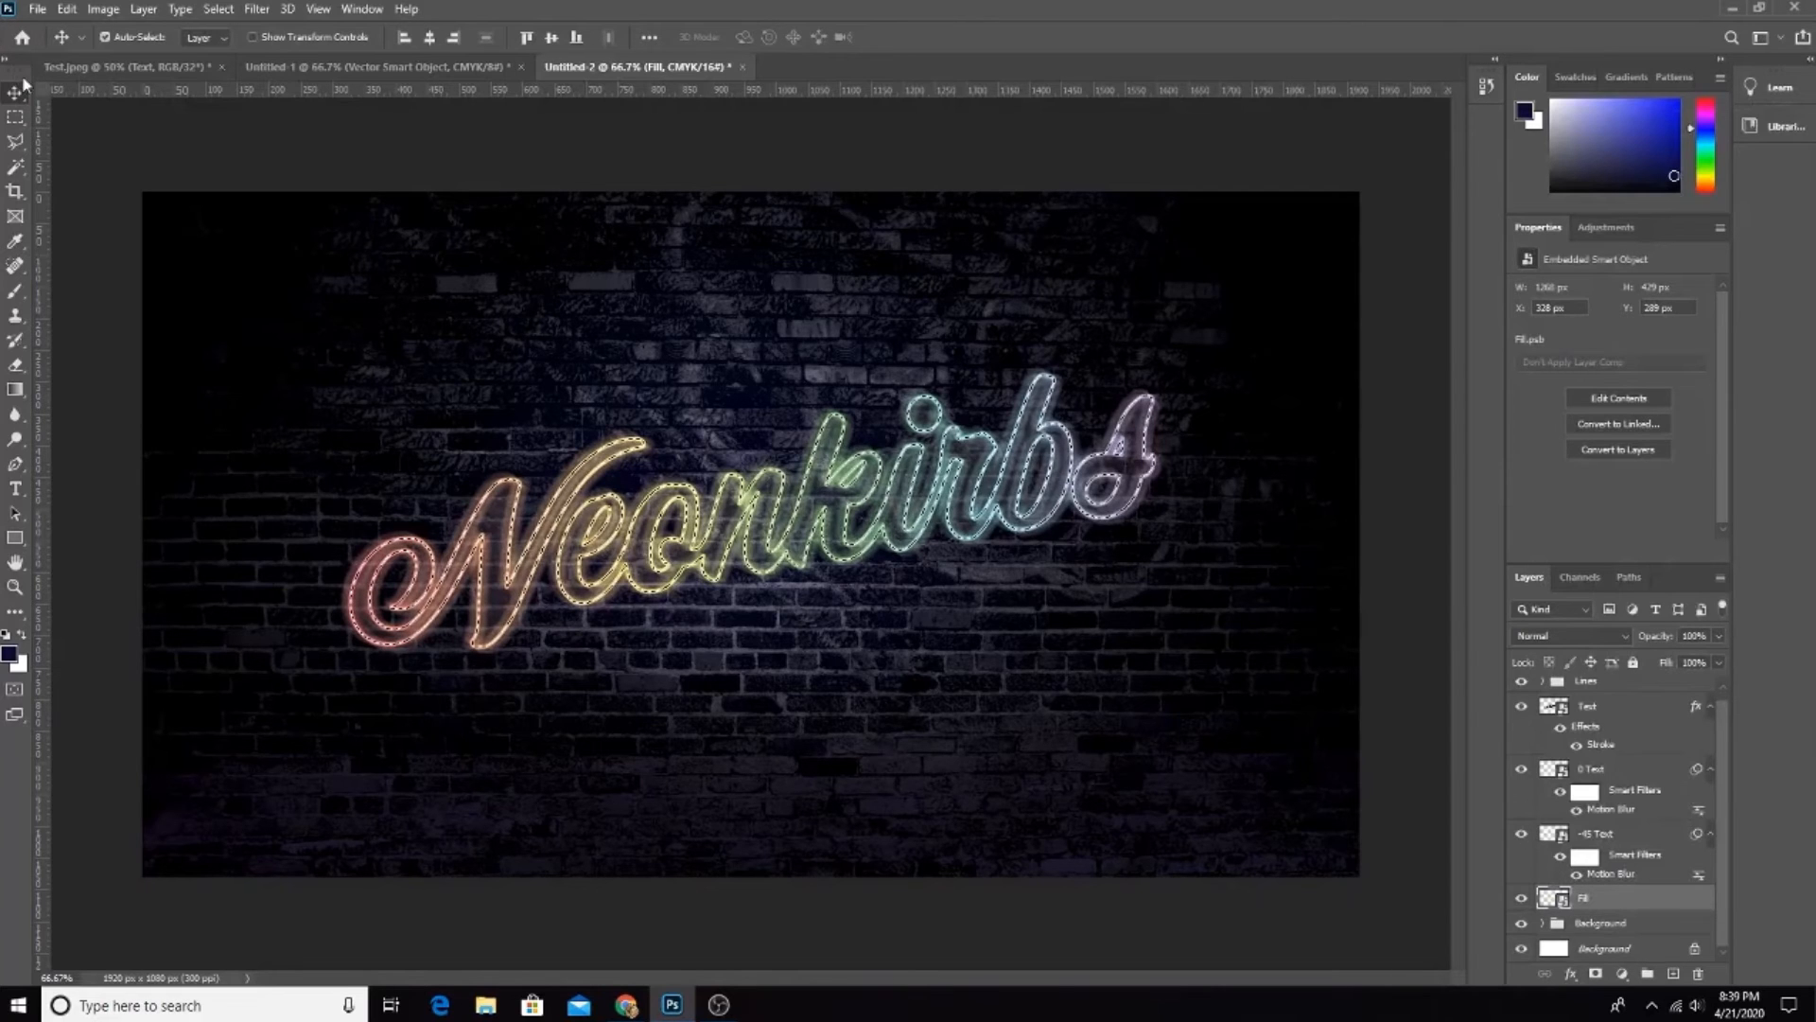
key("ctrl")
key("ctrl+d")
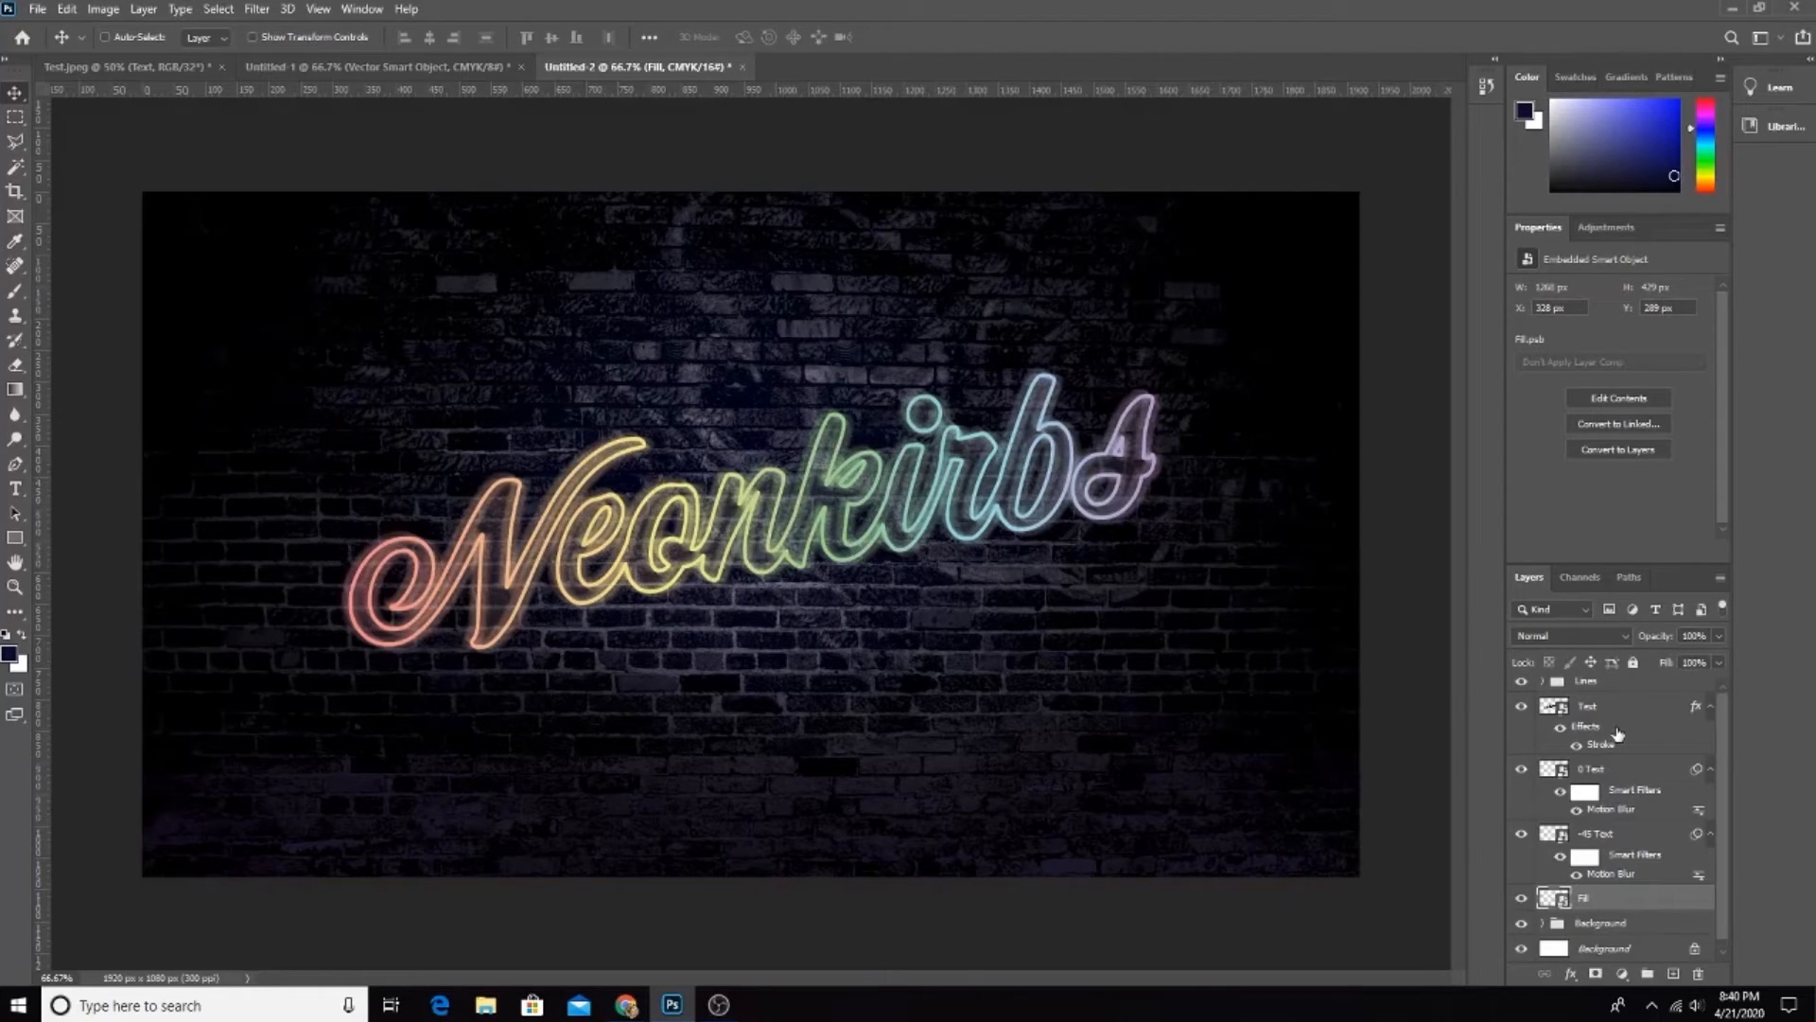
Step: Duplicate the Fill layer and apply a Motion Blur to the copy at a 90° angle and 30 pixels distance
scroll(1614, 728, "up", 1)
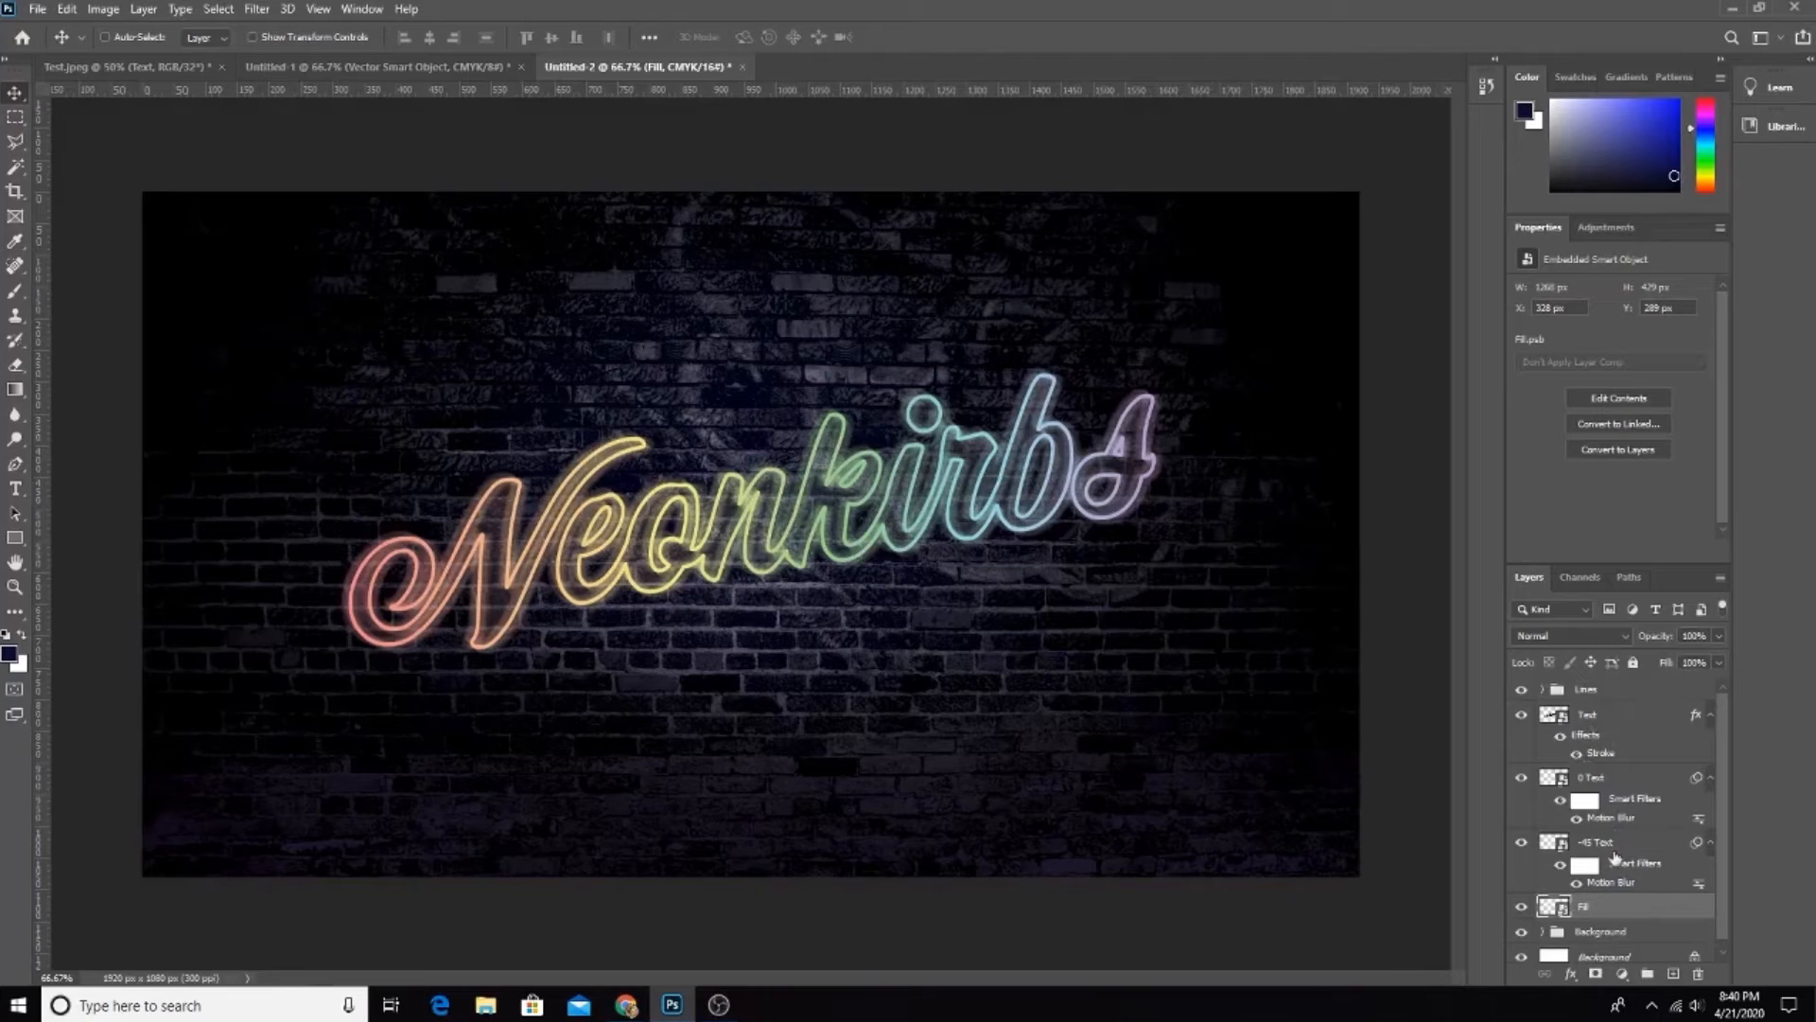
scroll(1608, 832, "down", 1)
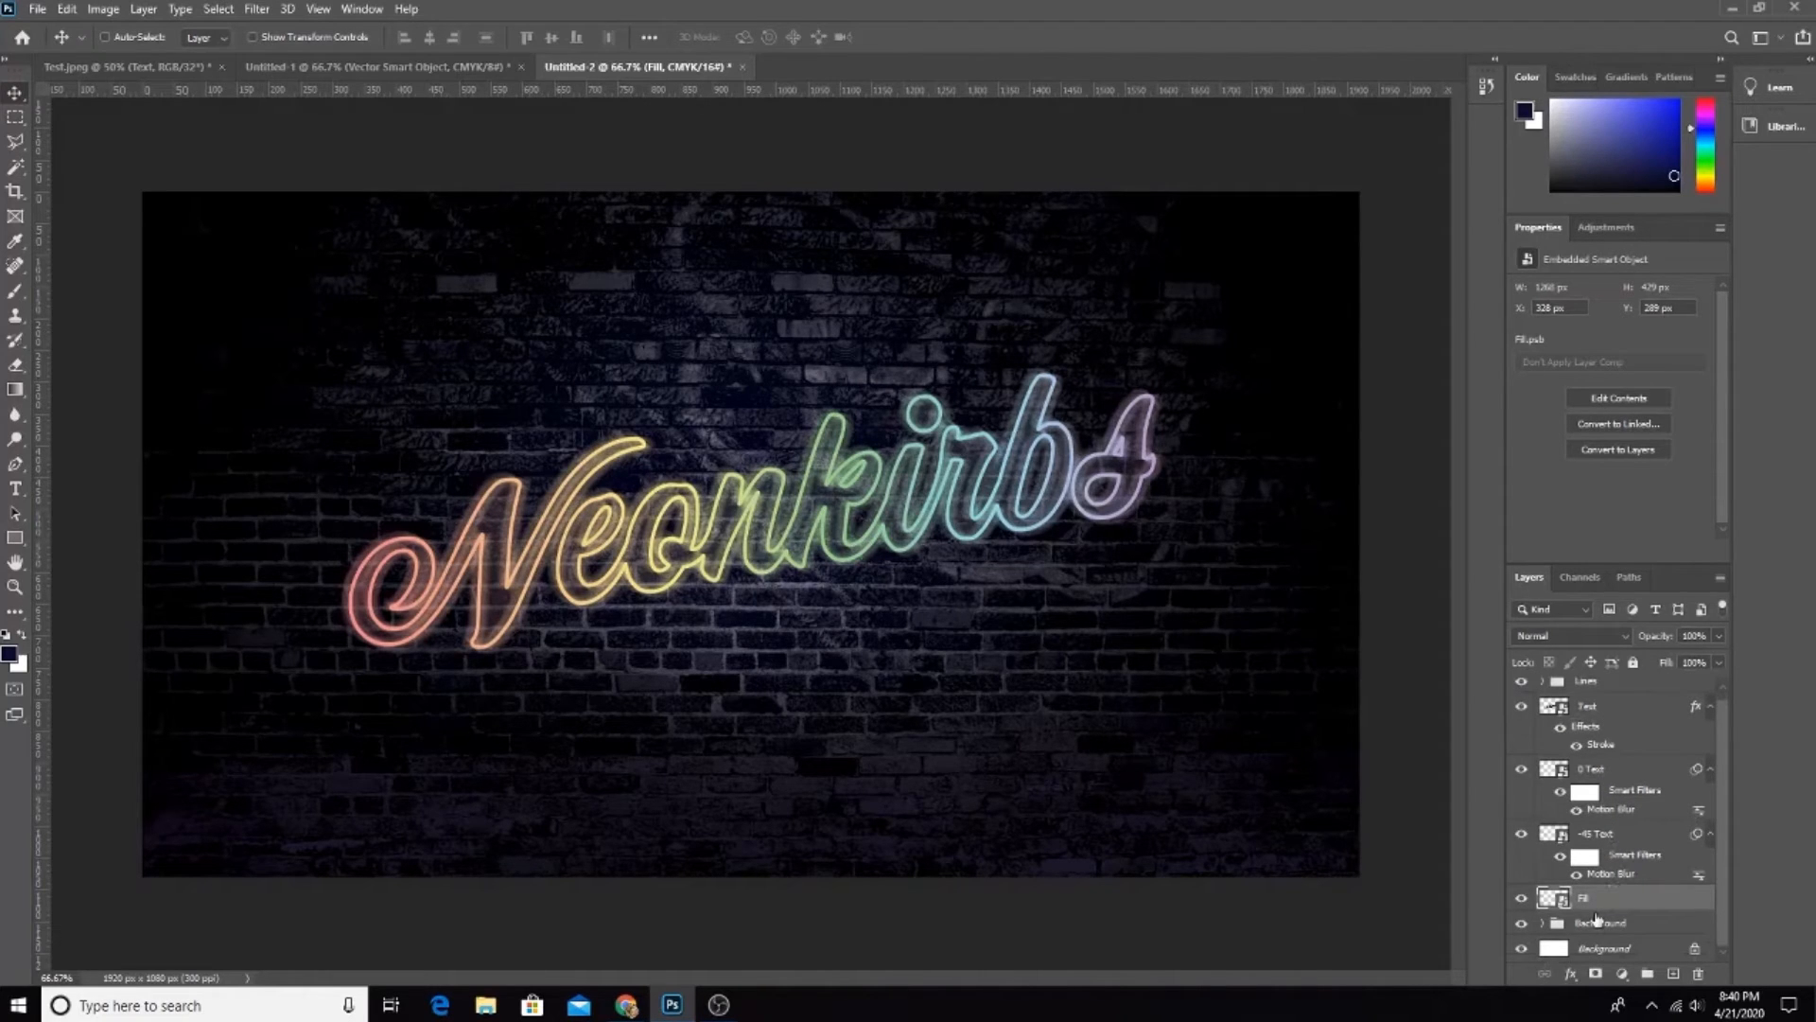
key("ctrl+j")
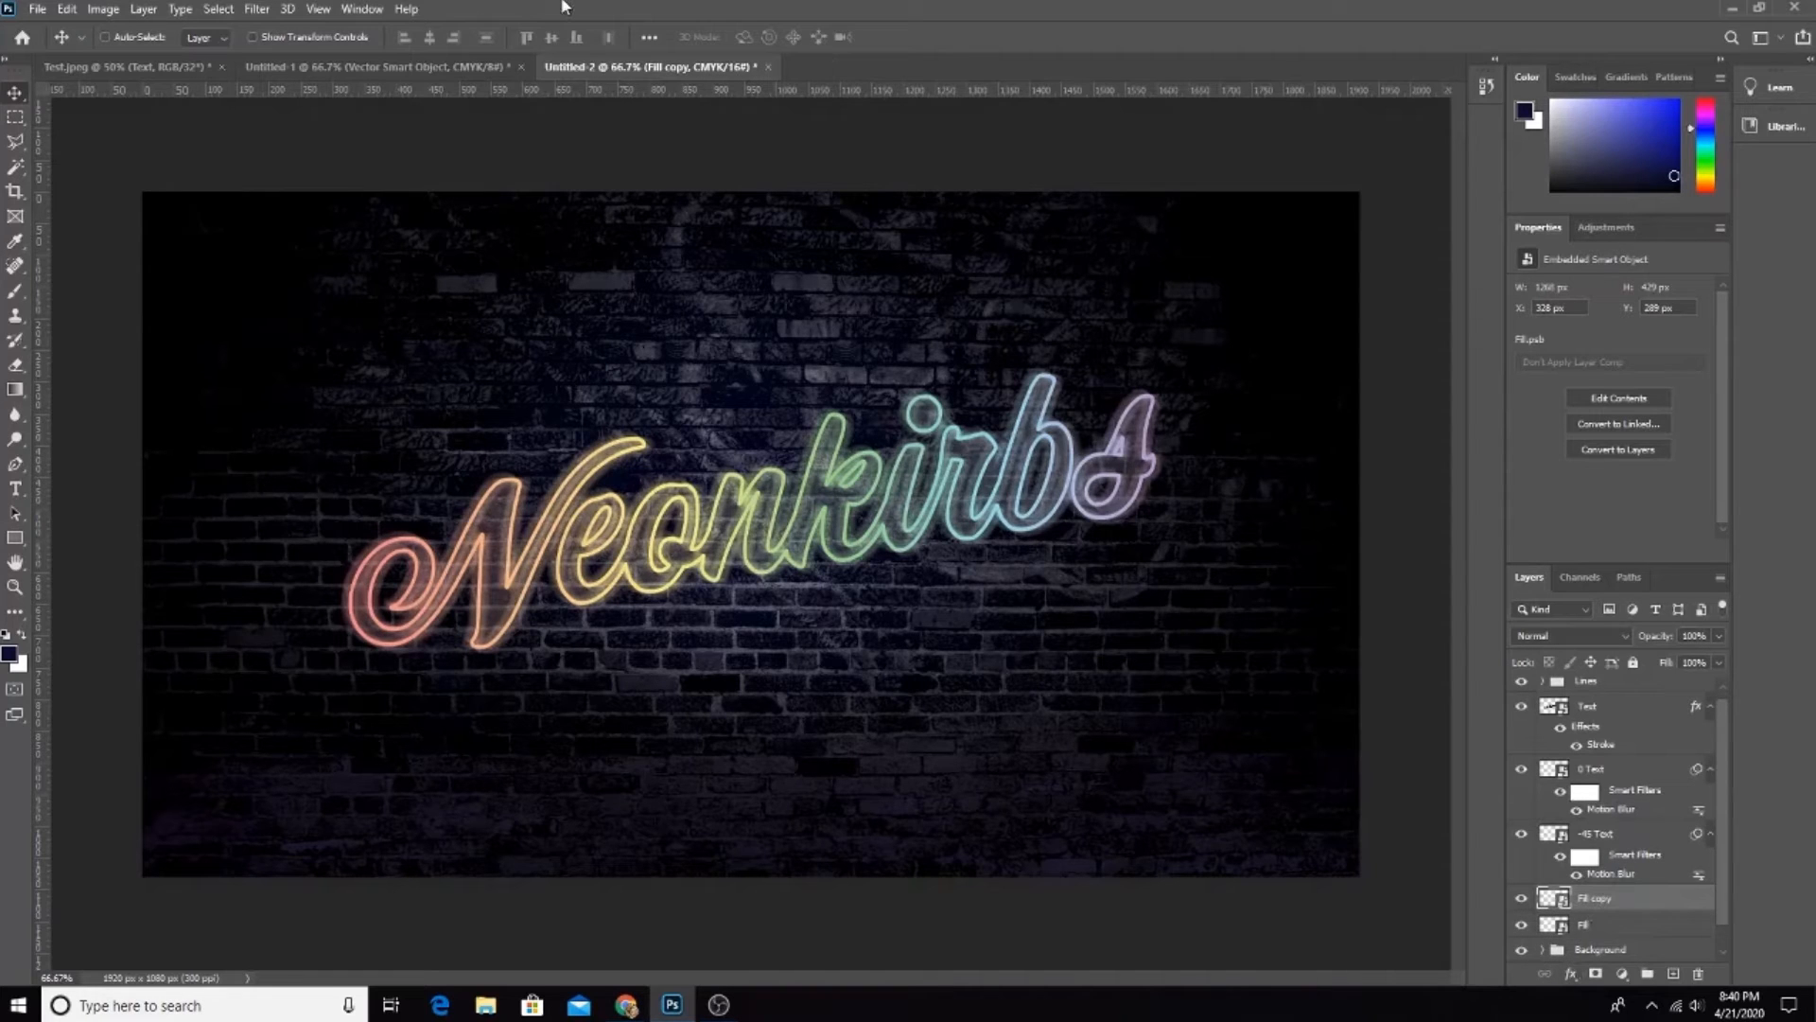
left_click(257, 10)
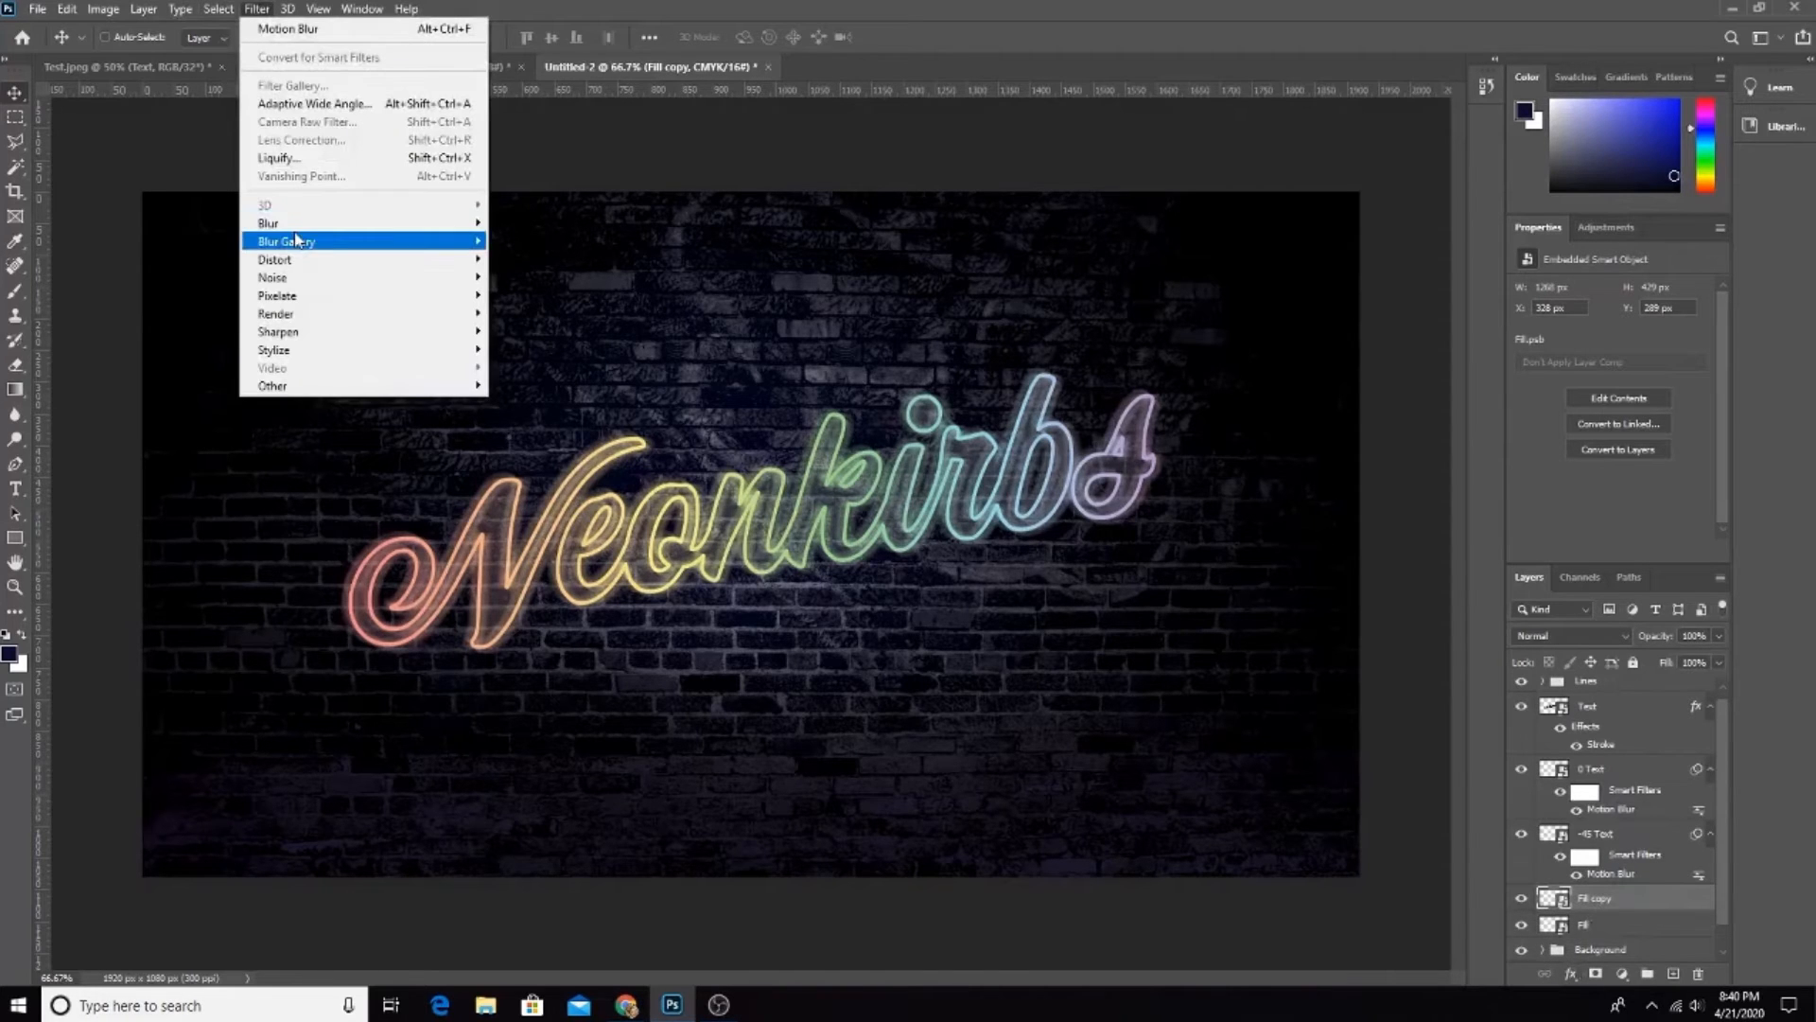
mouse_move(312, 223)
left_click(527, 324)
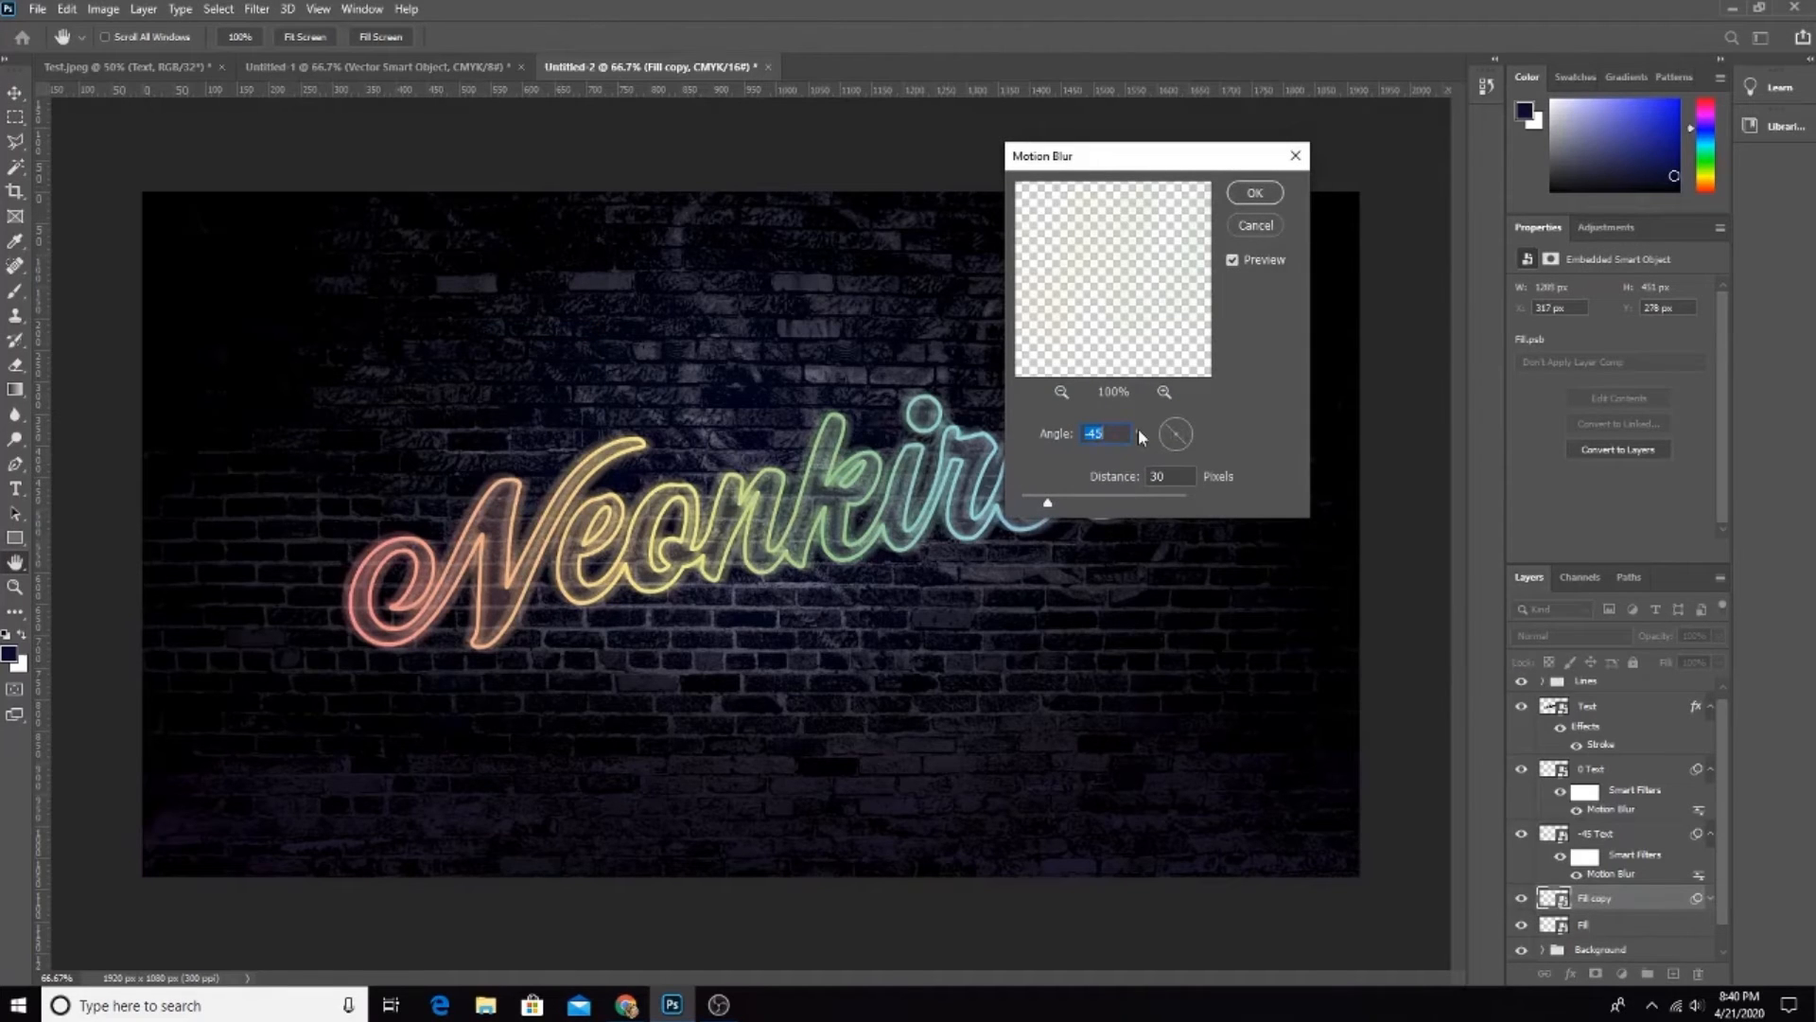
type("90")
key("Return")
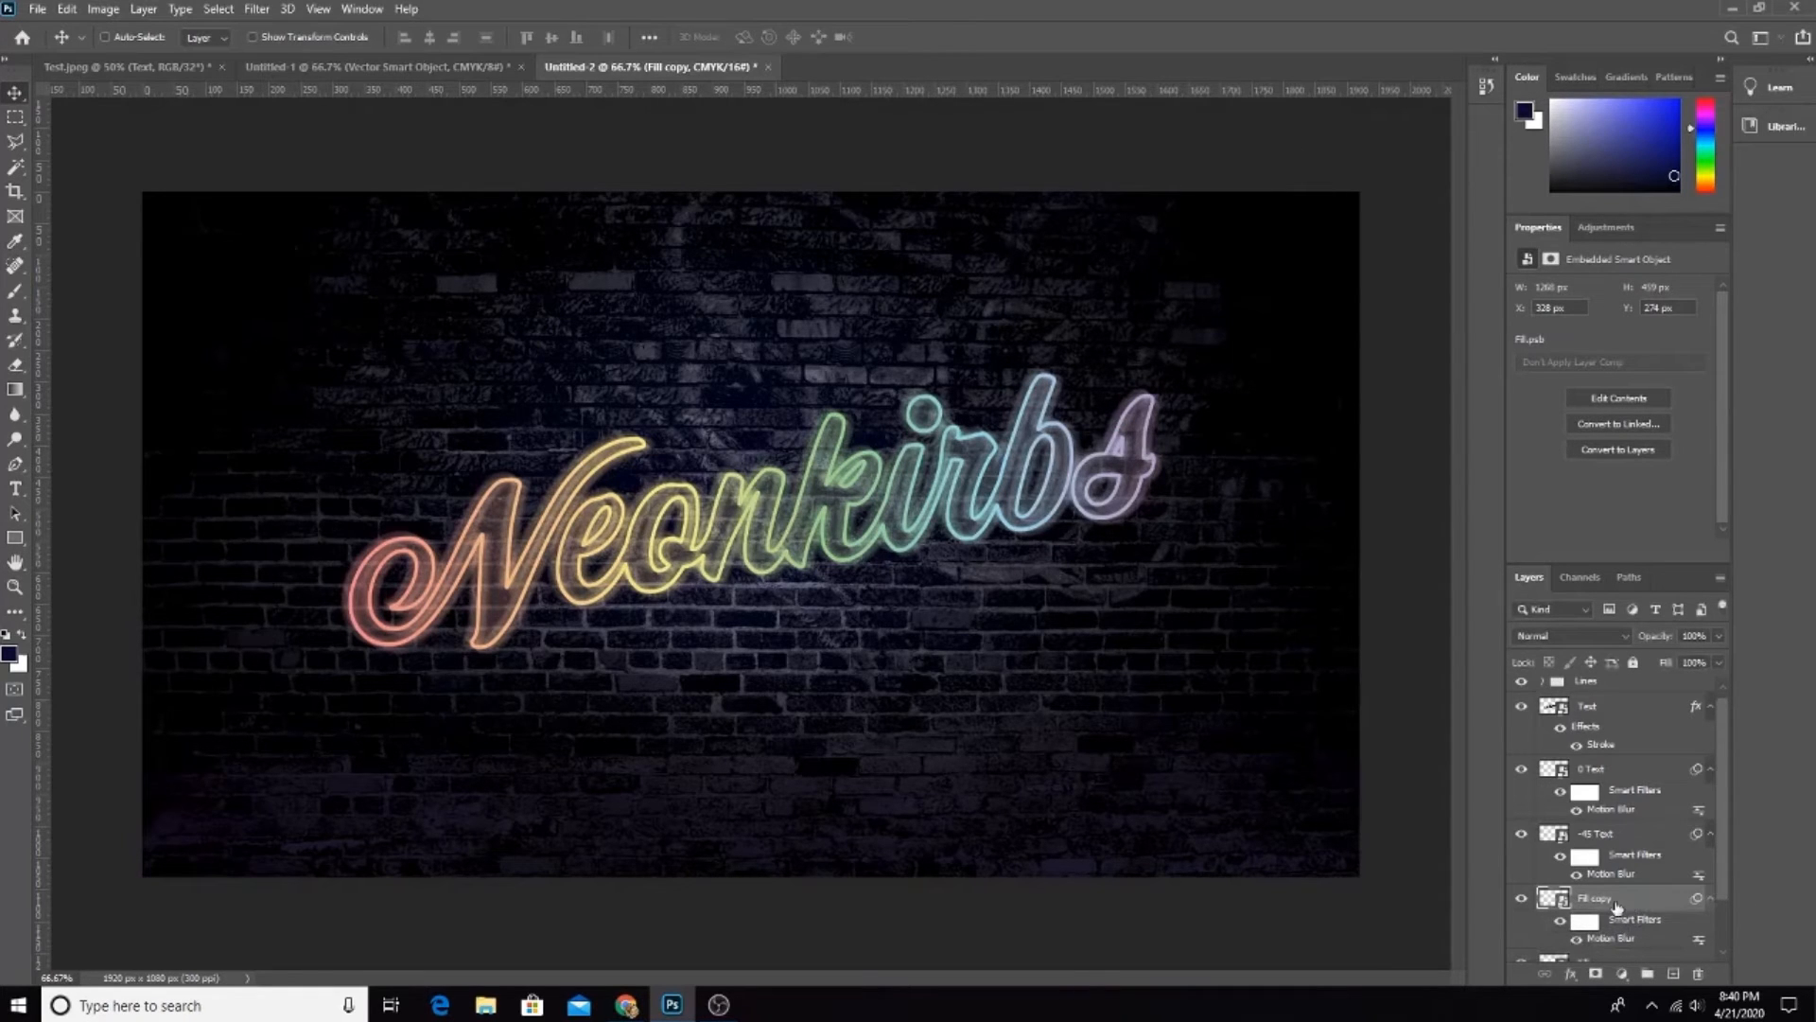
Step: Remove the blurred Fill copy and undo the Fill layer's conversion to a smart object
scroll(1598, 907, "down", 1)
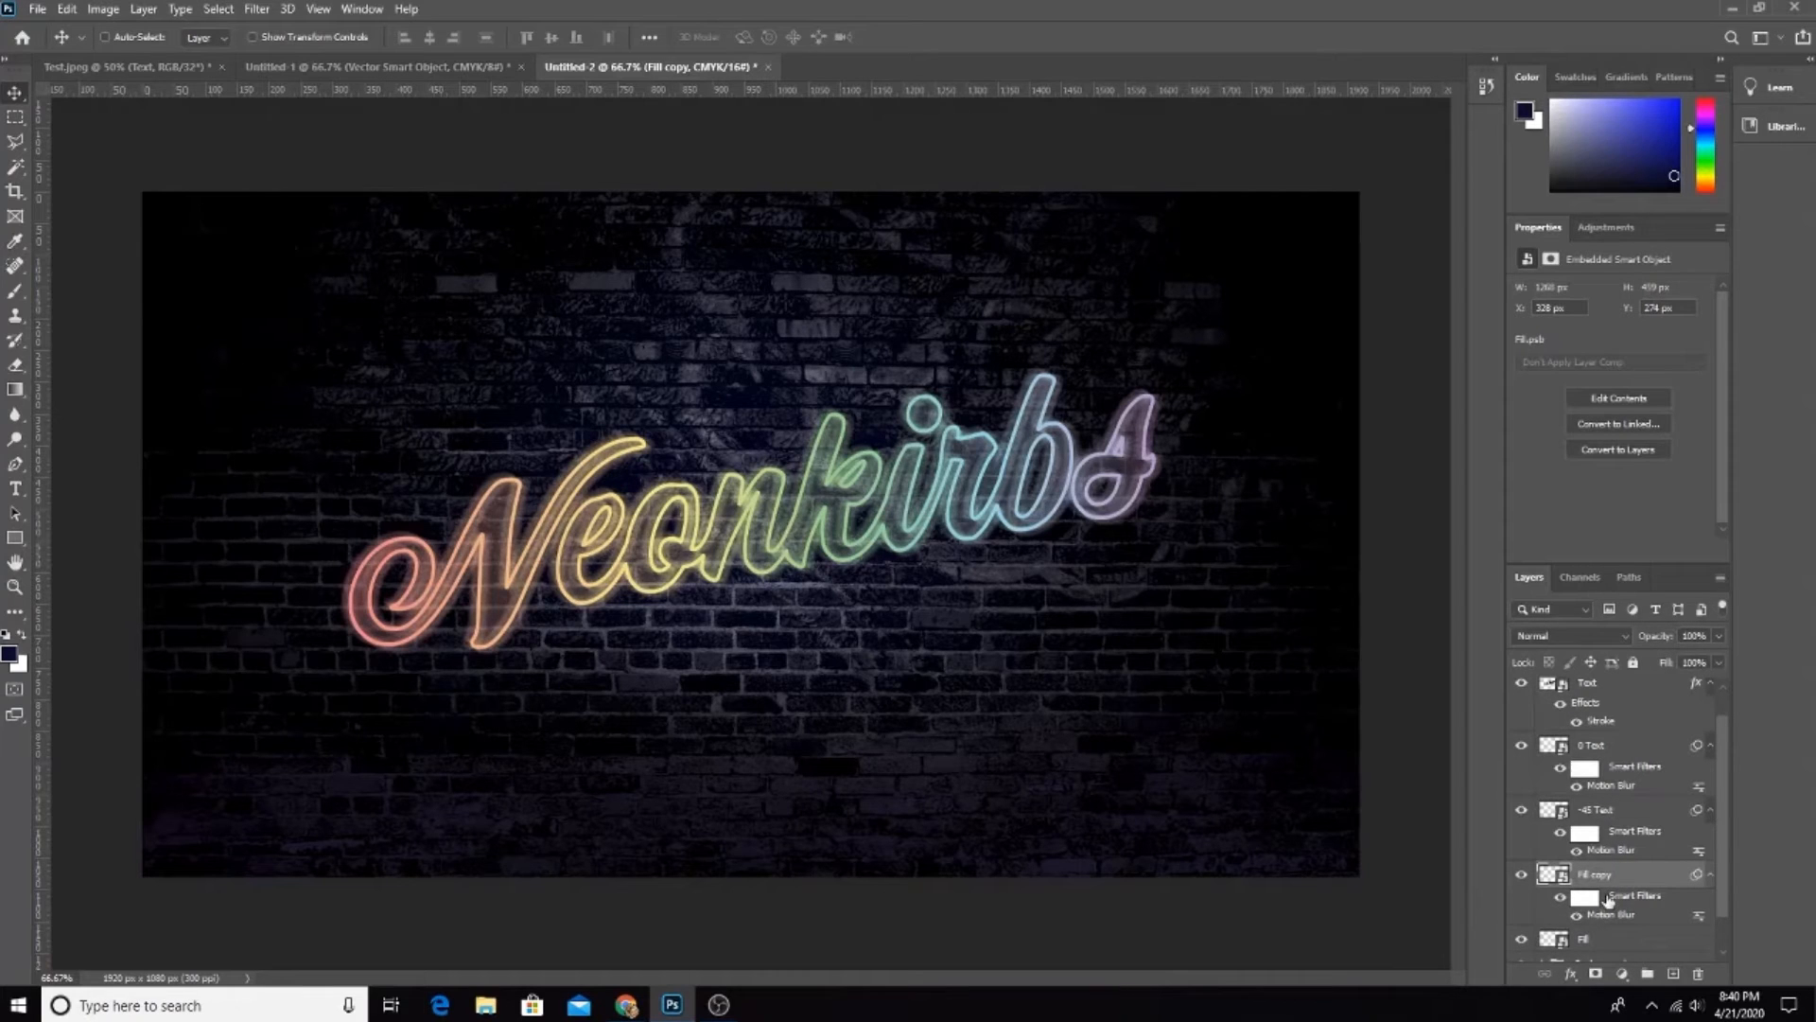
key("Delete")
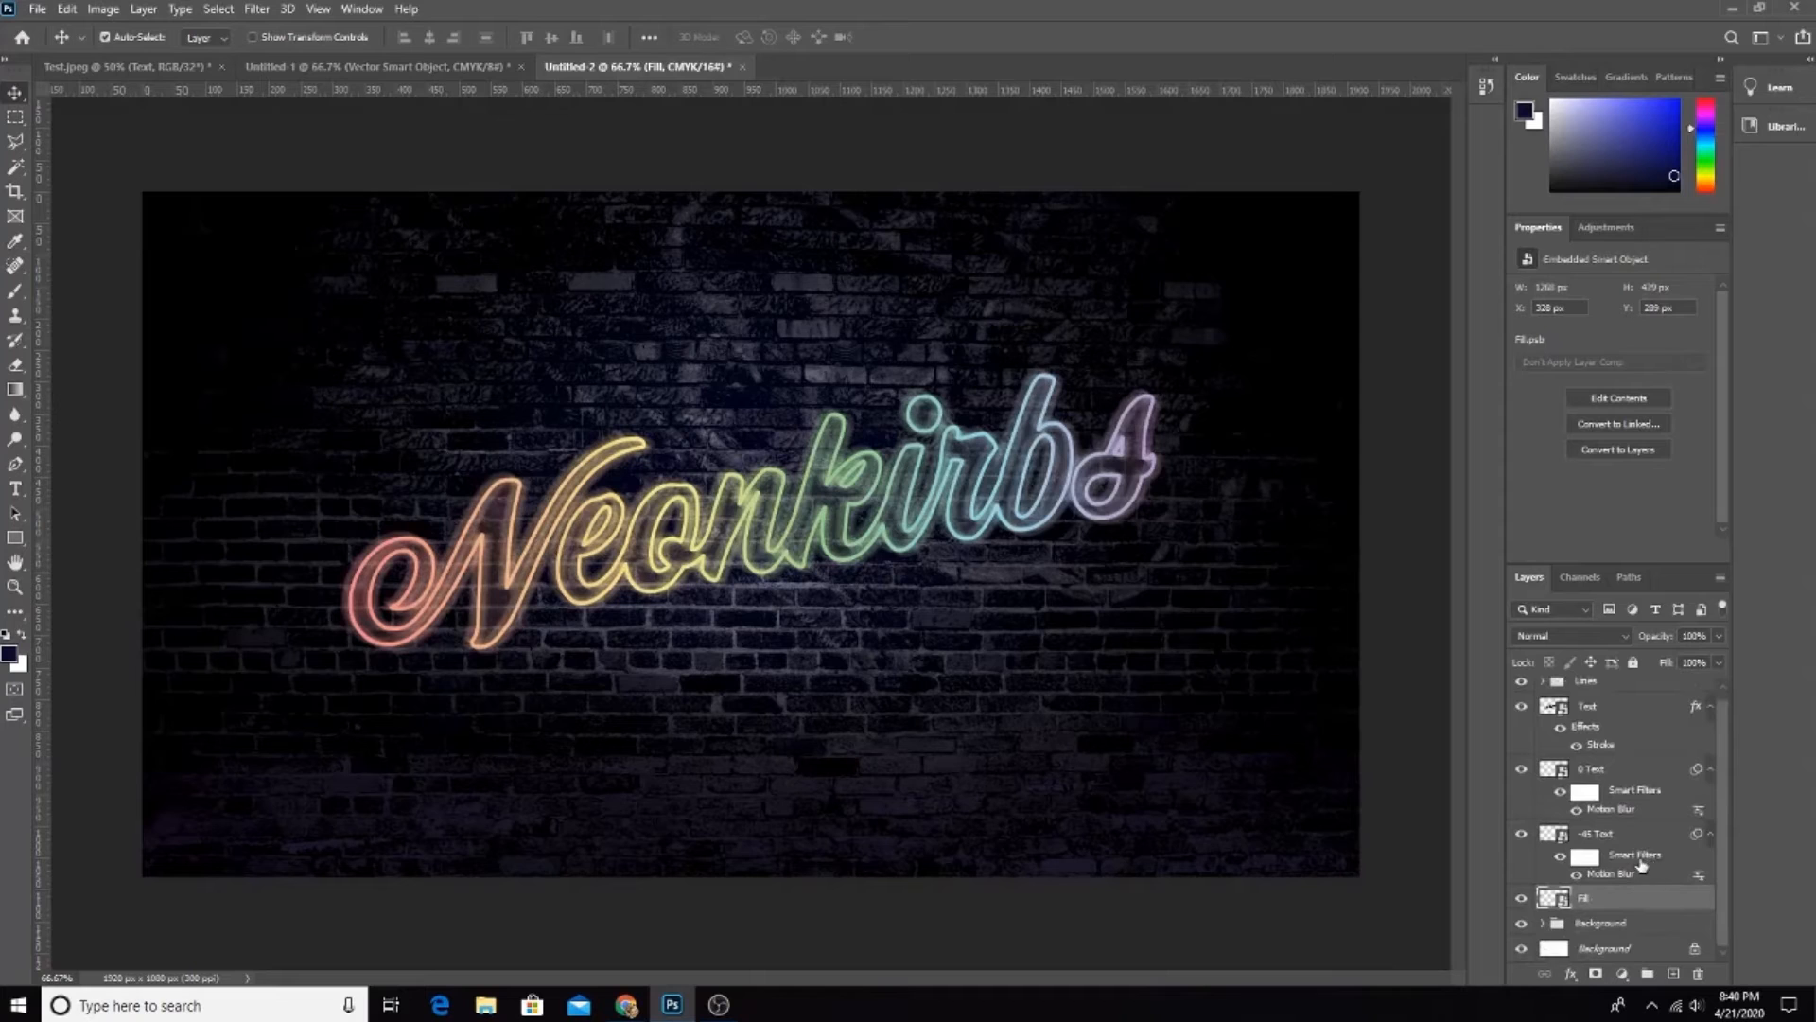
key("1")
key("5")
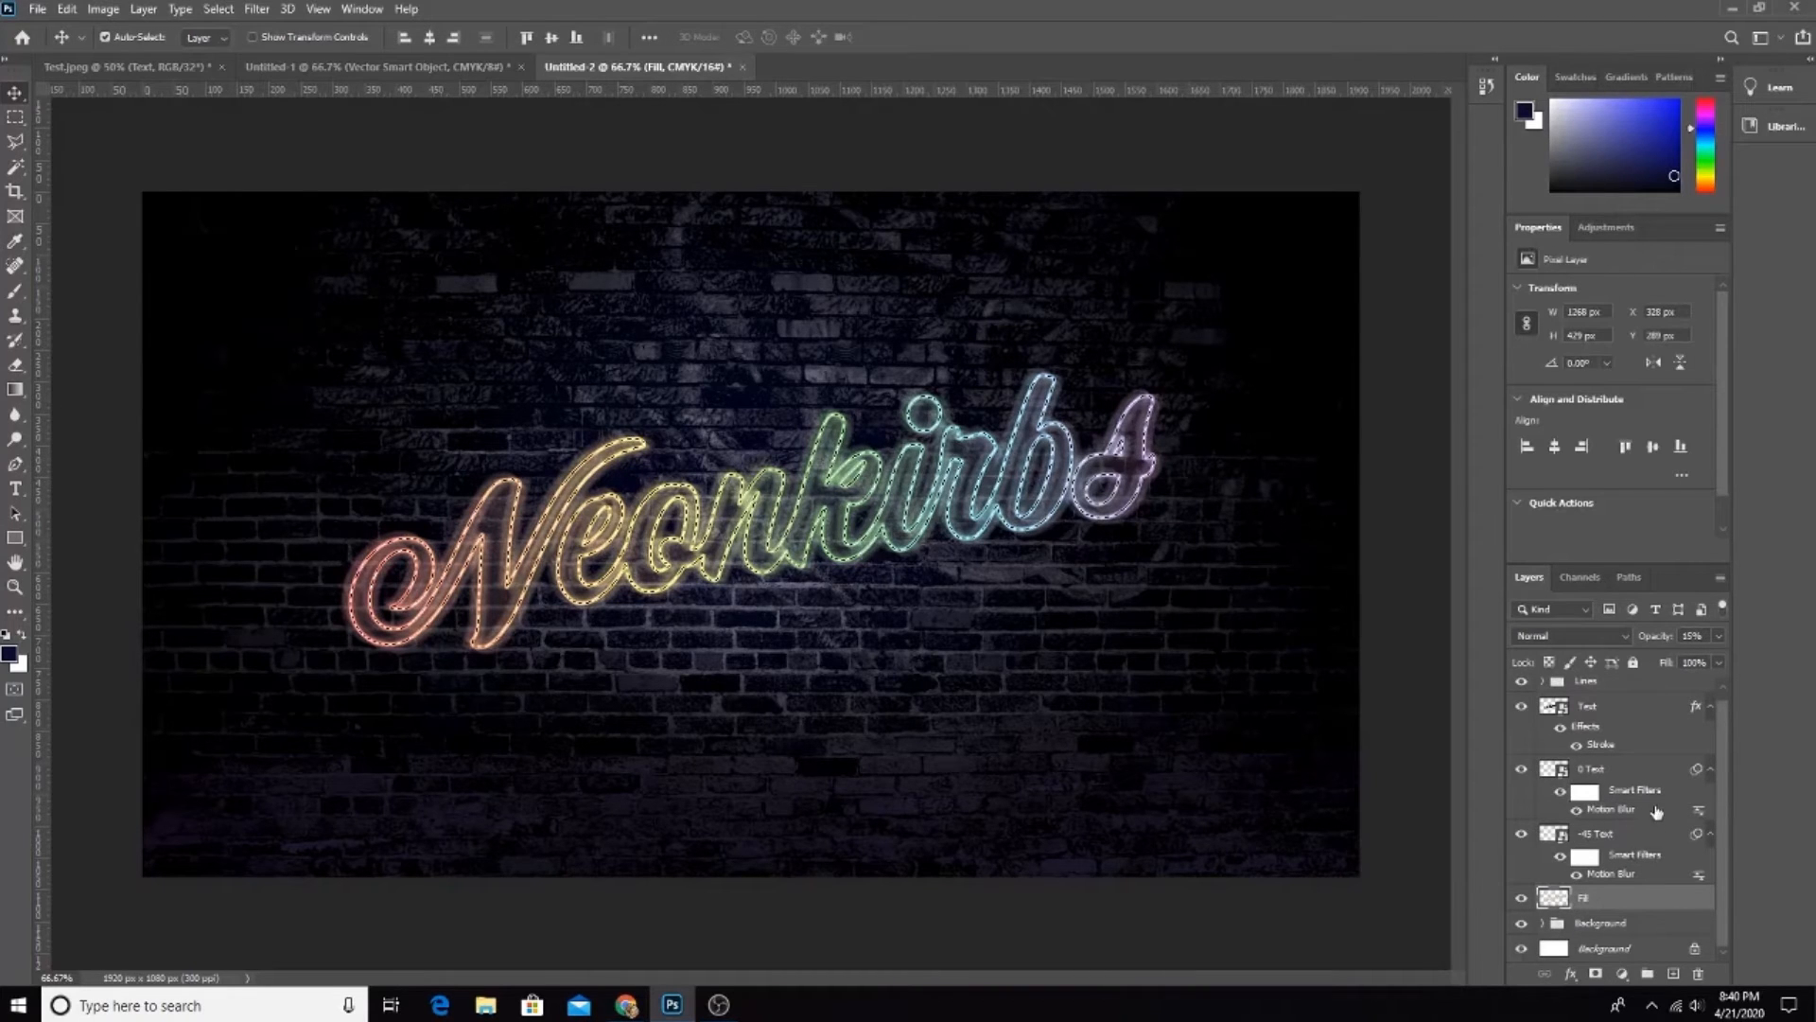
key("ctrl+d")
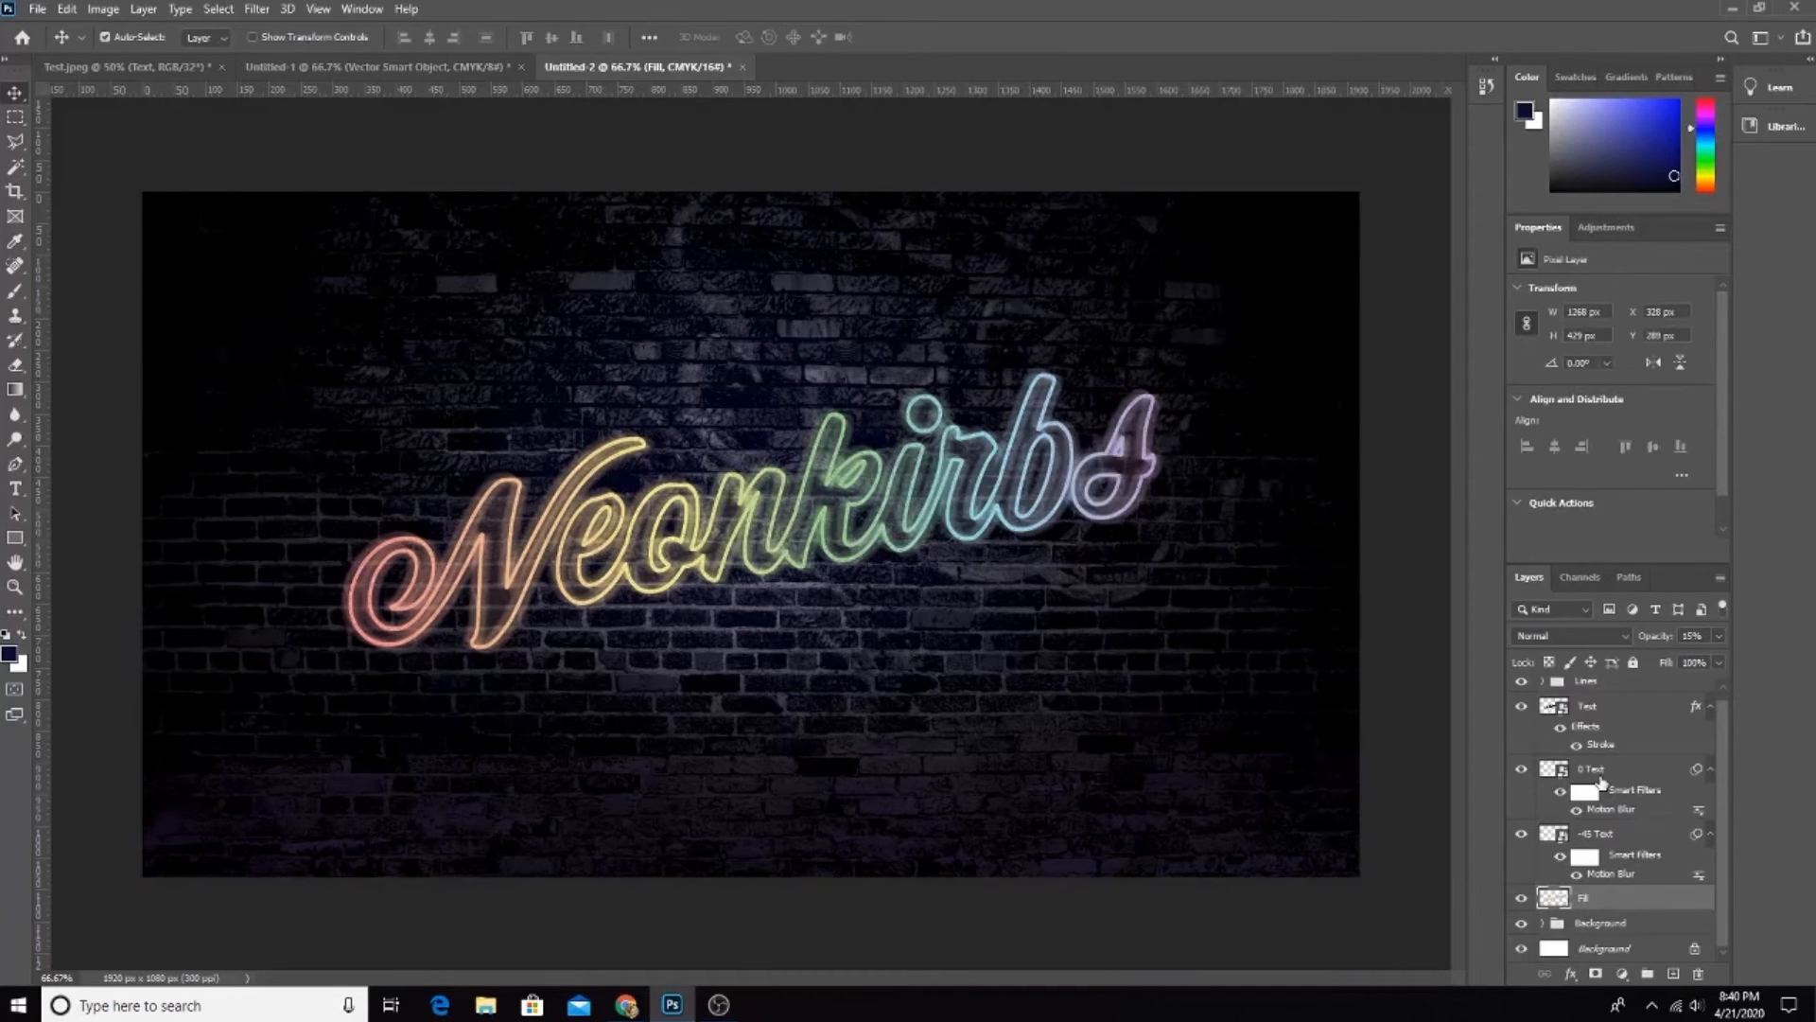
key("ctrl+z")
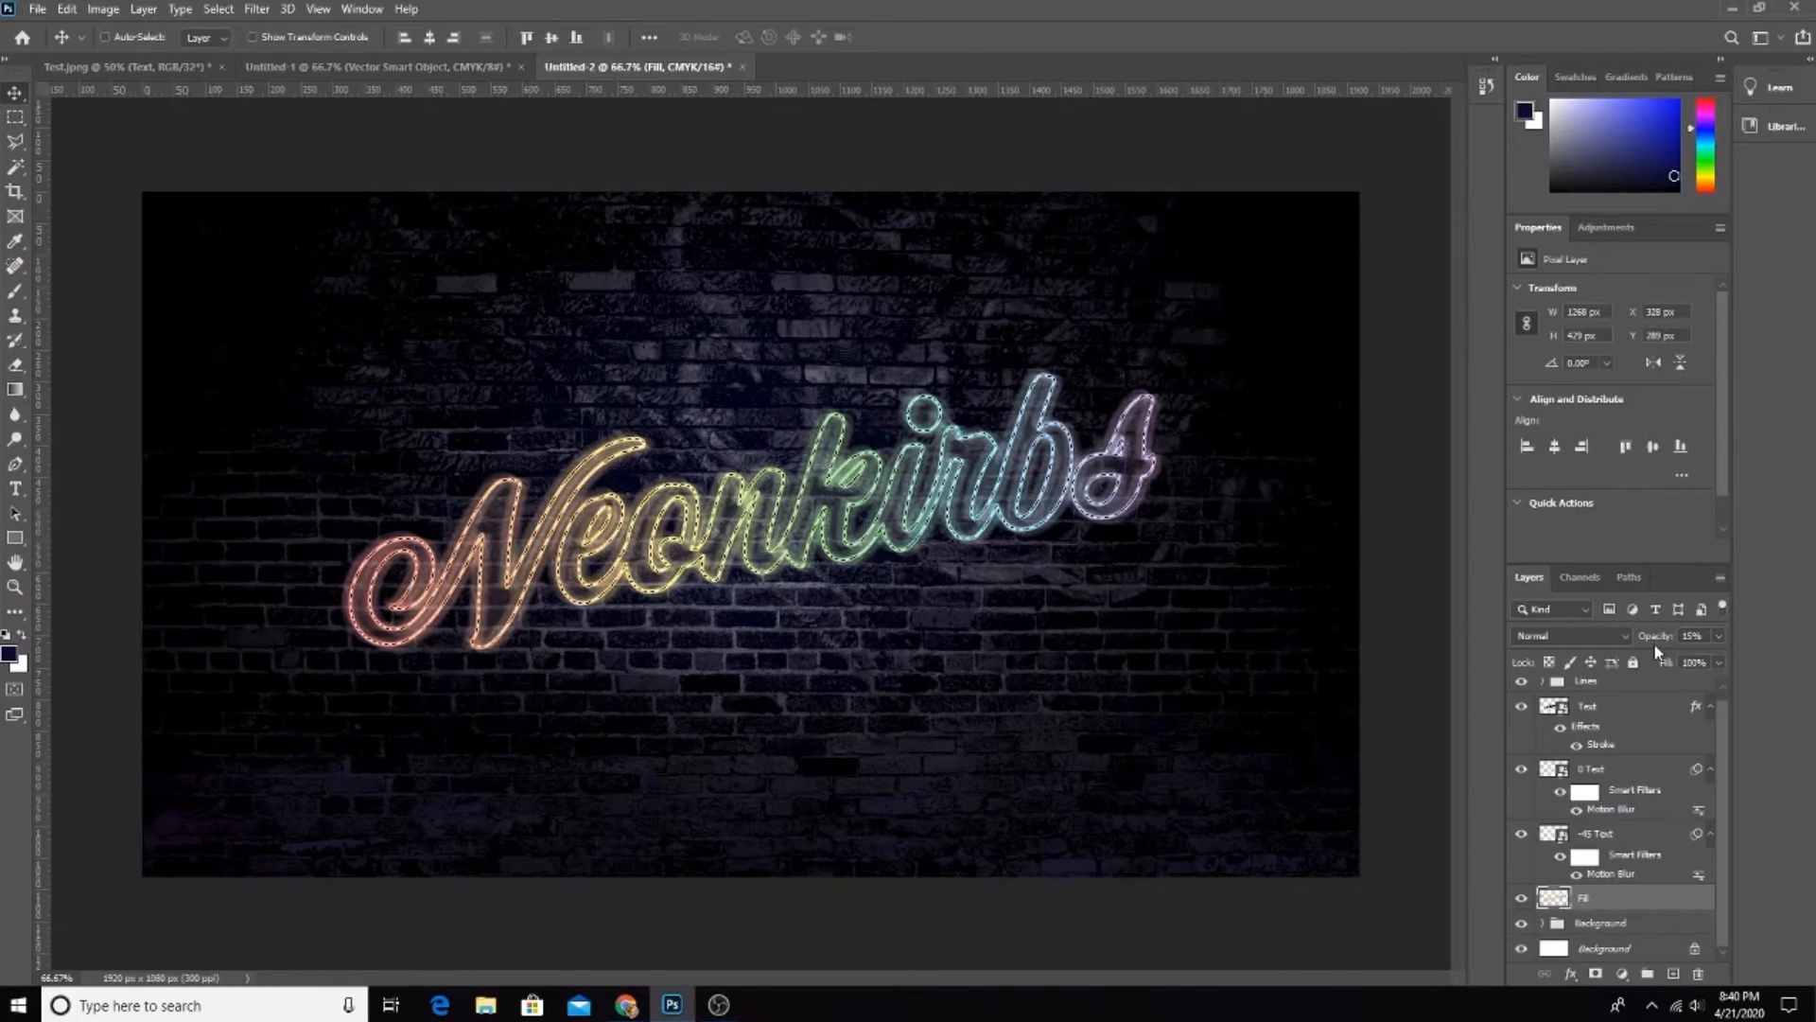
Step: Deselect the lettering and set the Fill layer's opacity to 100%
key("ctrl+d")
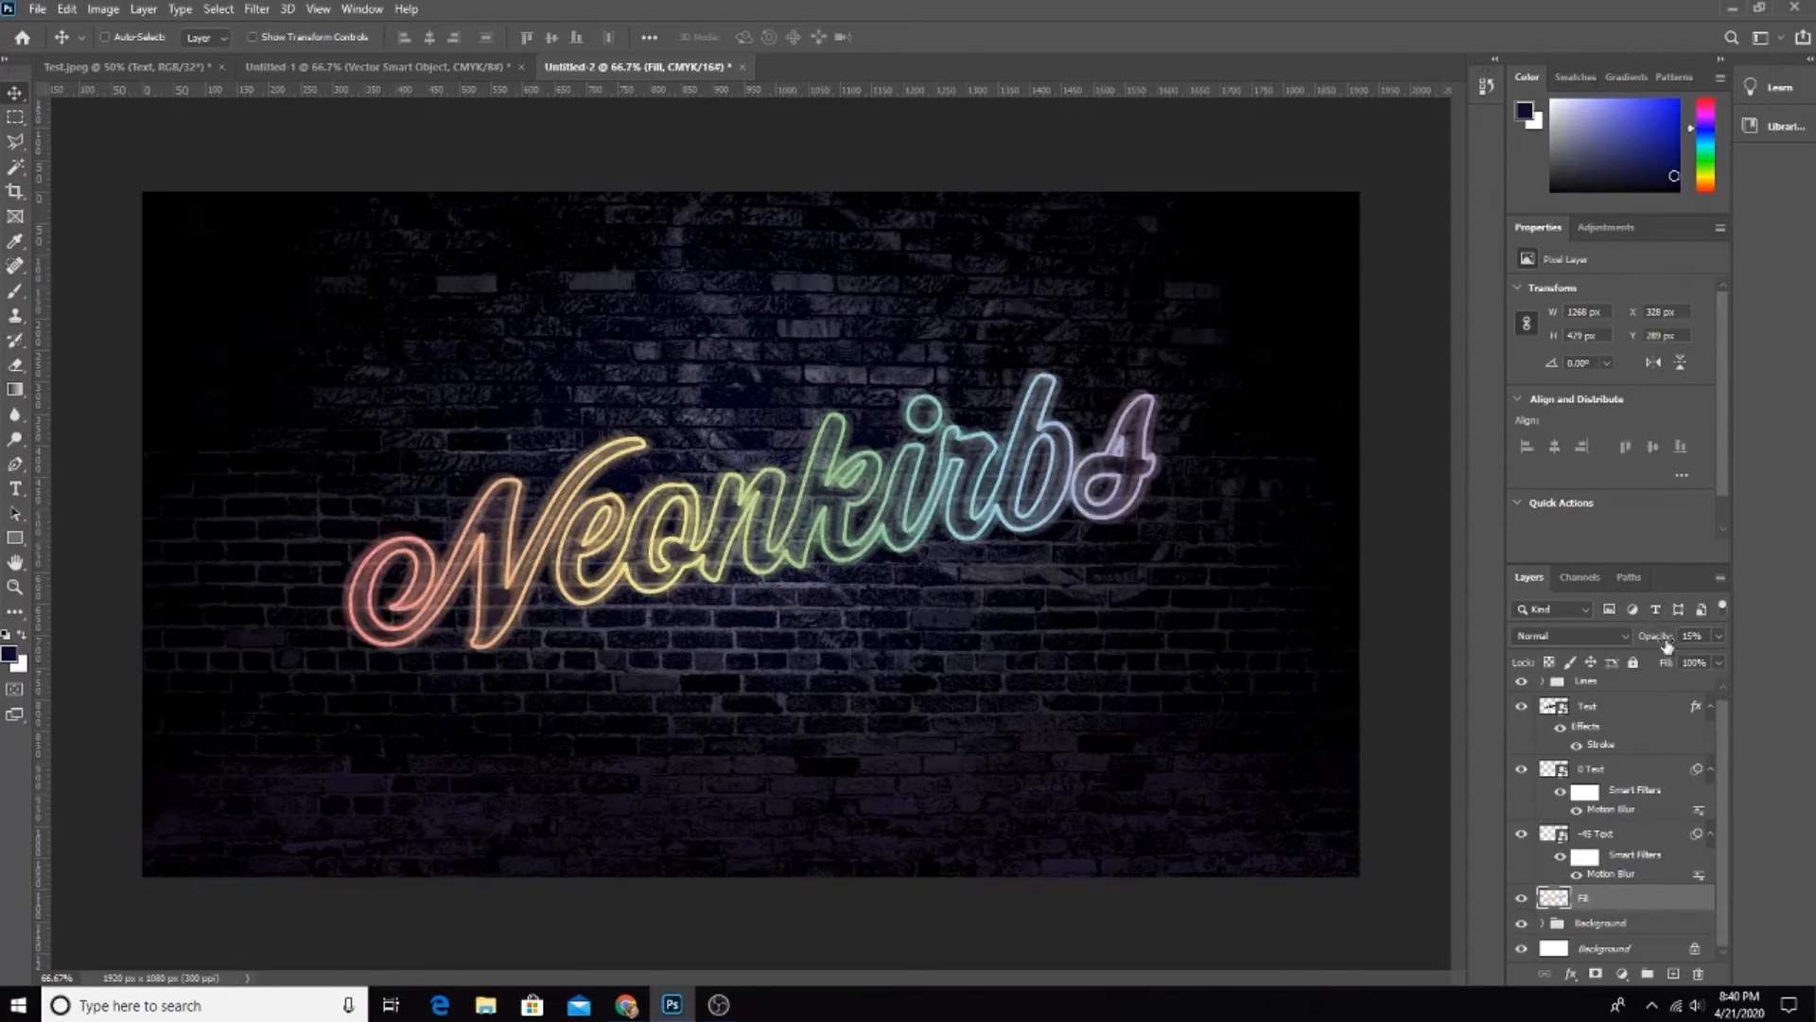
left_click(1718, 638)
left_click(1653, 635)
Step: Convert the Fill layer to a smart object and set the smart object's opacity to 15%
right_click(1598, 897)
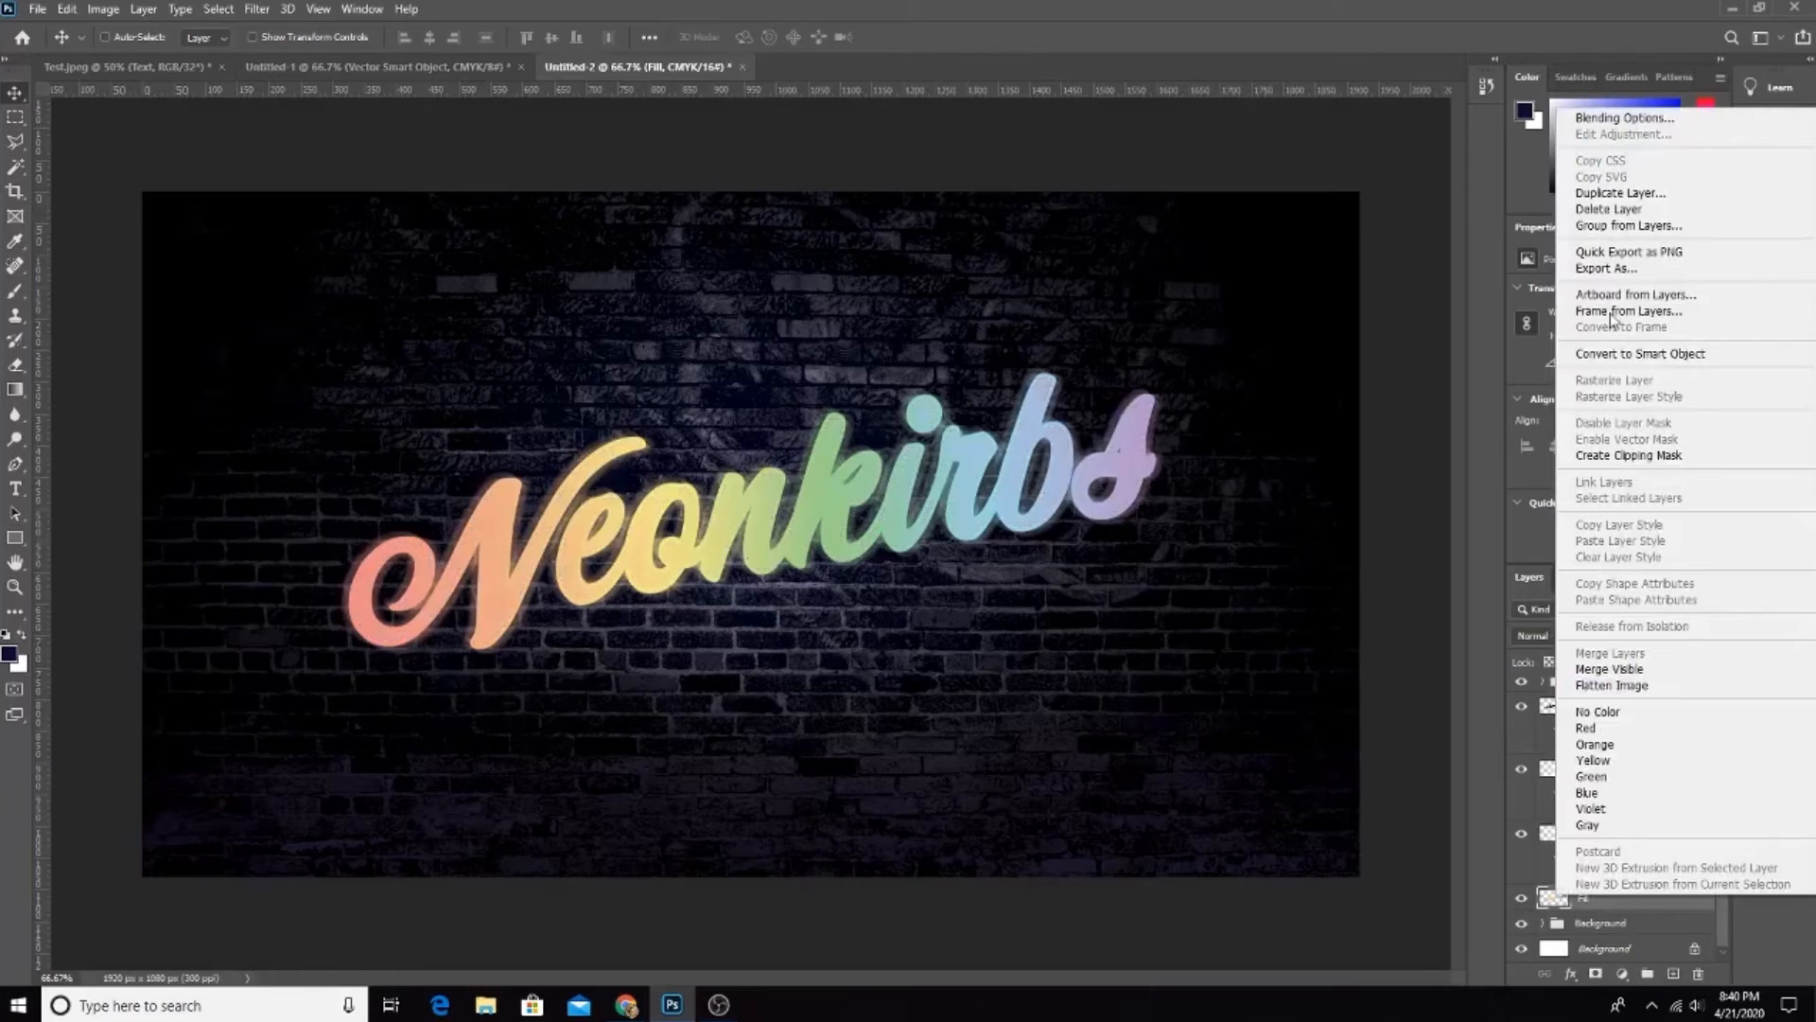
left_click(1606, 354)
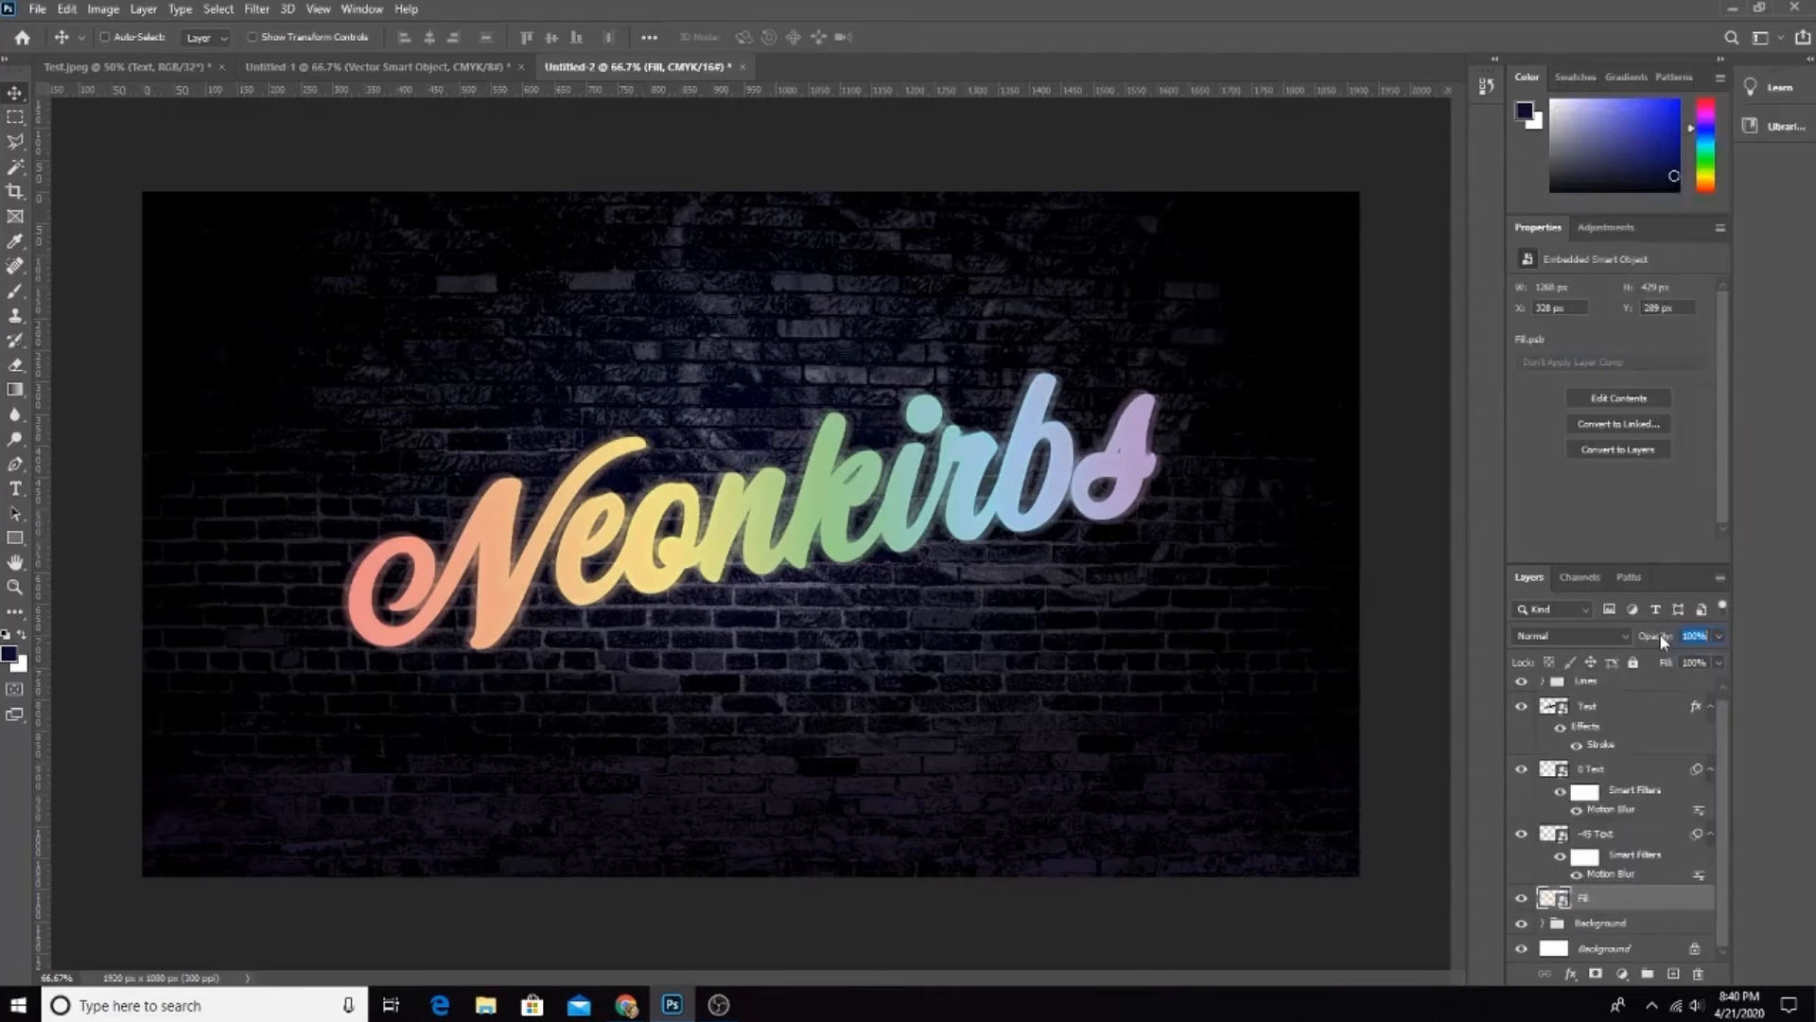
type("15")
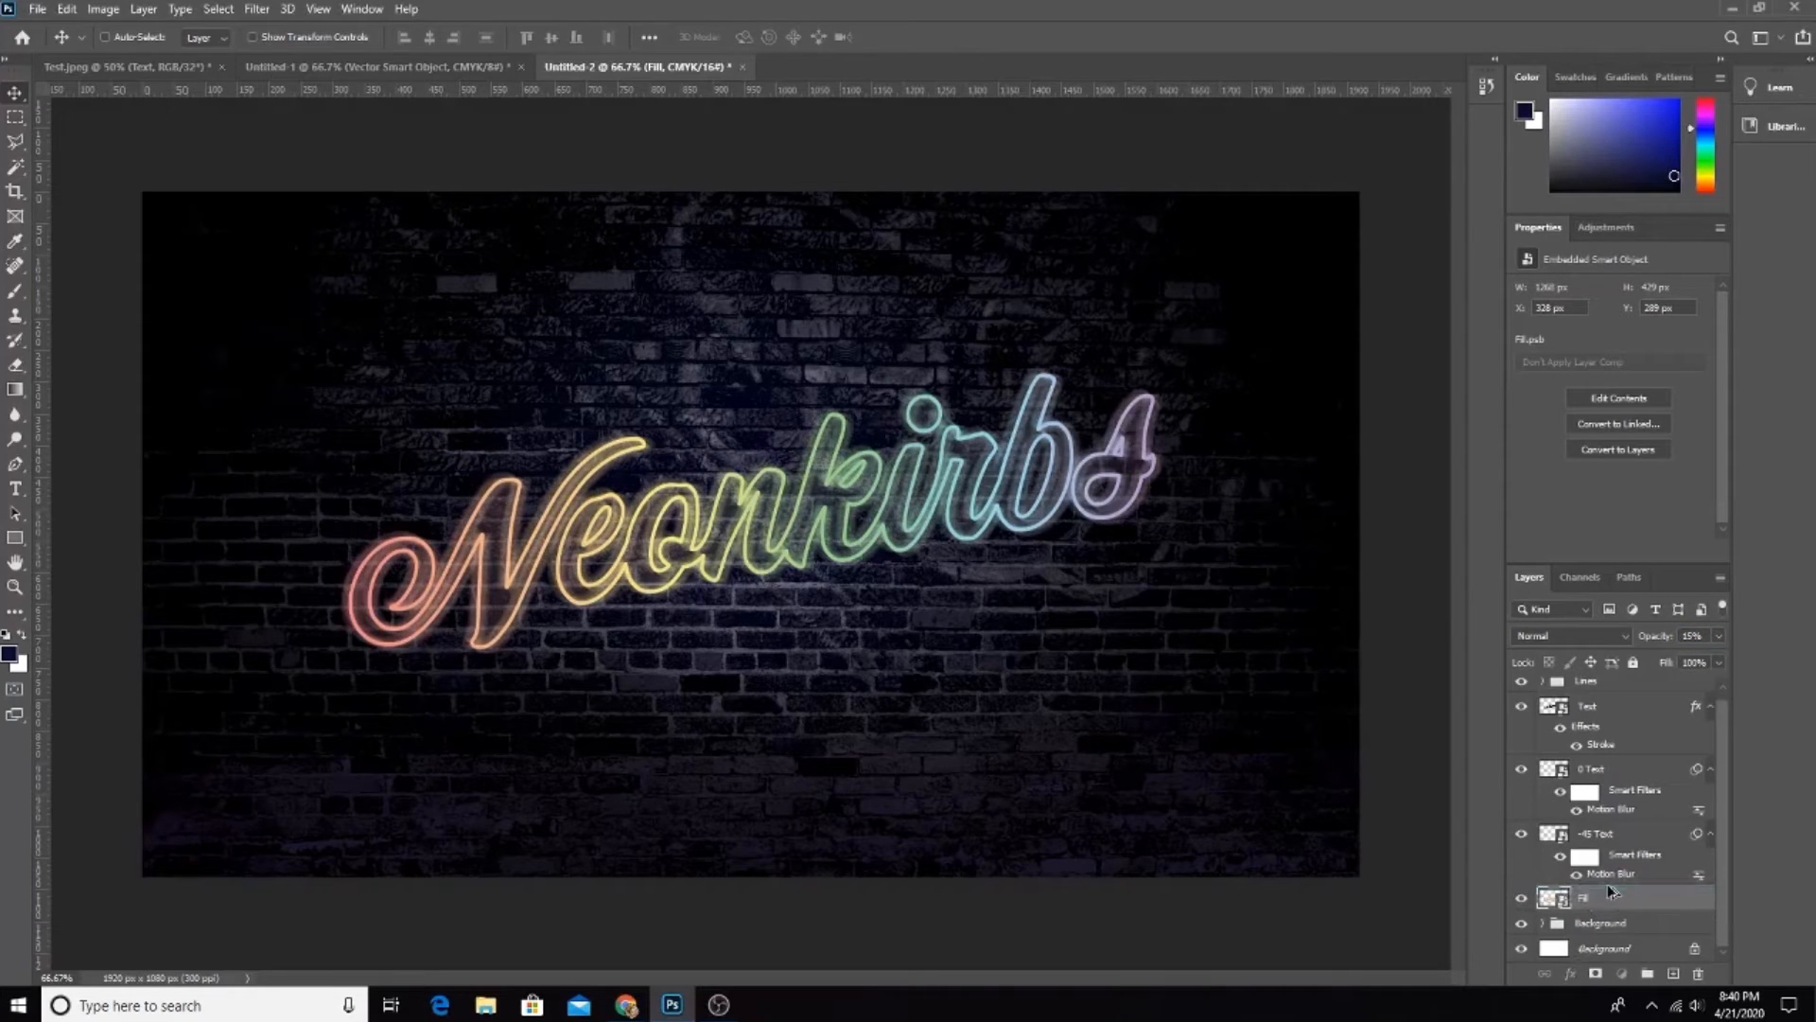
Step: Duplicate the Fill layer at 15% opacity and apply a 90° Motion Blur with a 30-pixel distance to the copy
key("ctrl+j")
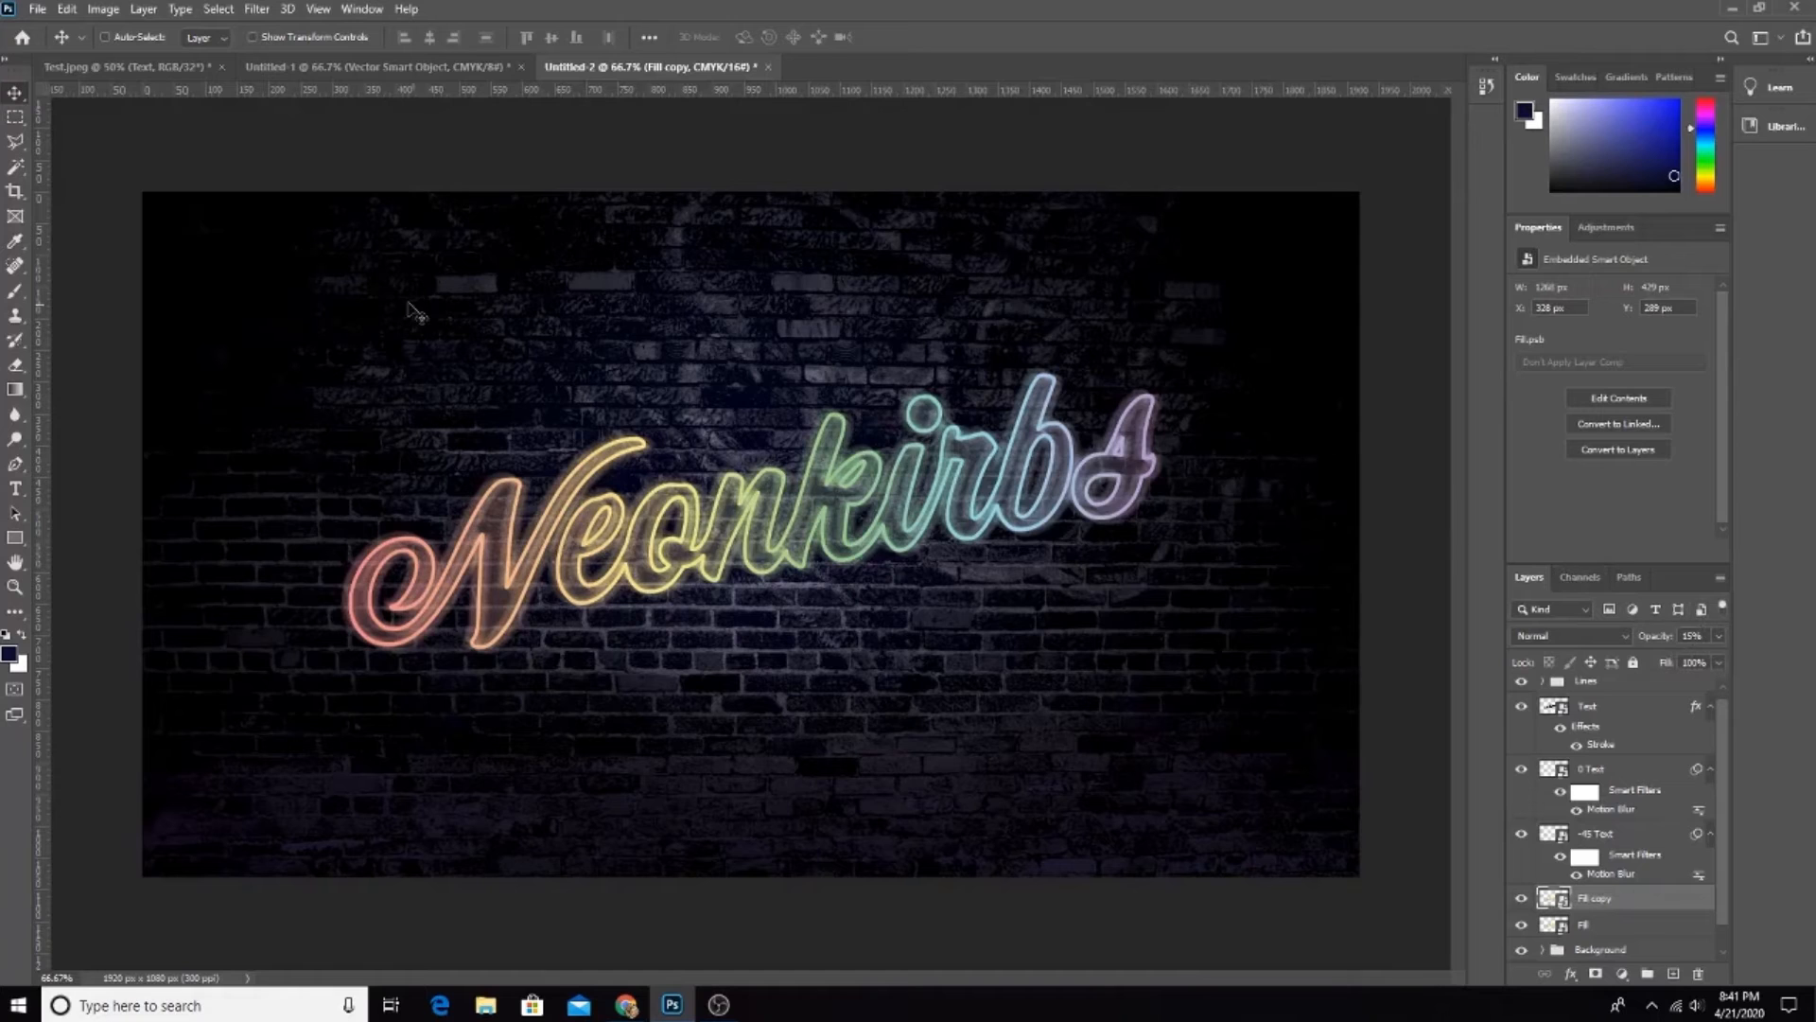
left_click(257, 8)
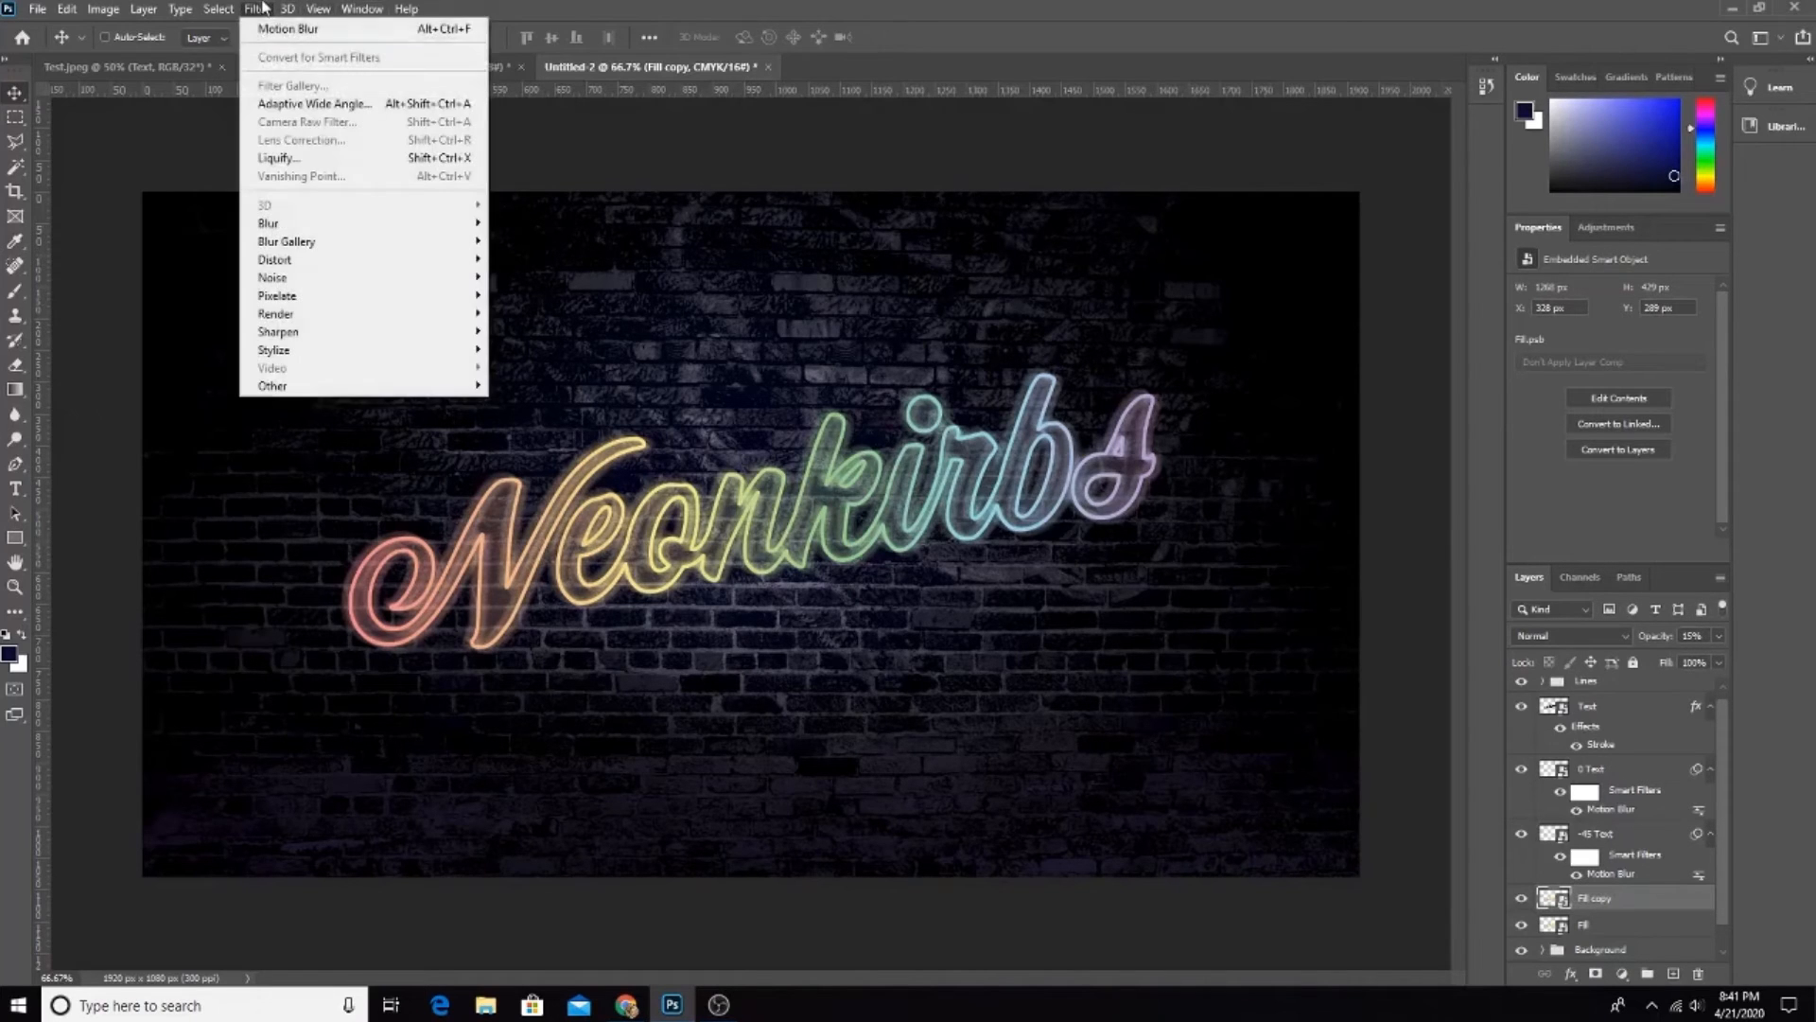
left_click(293, 24)
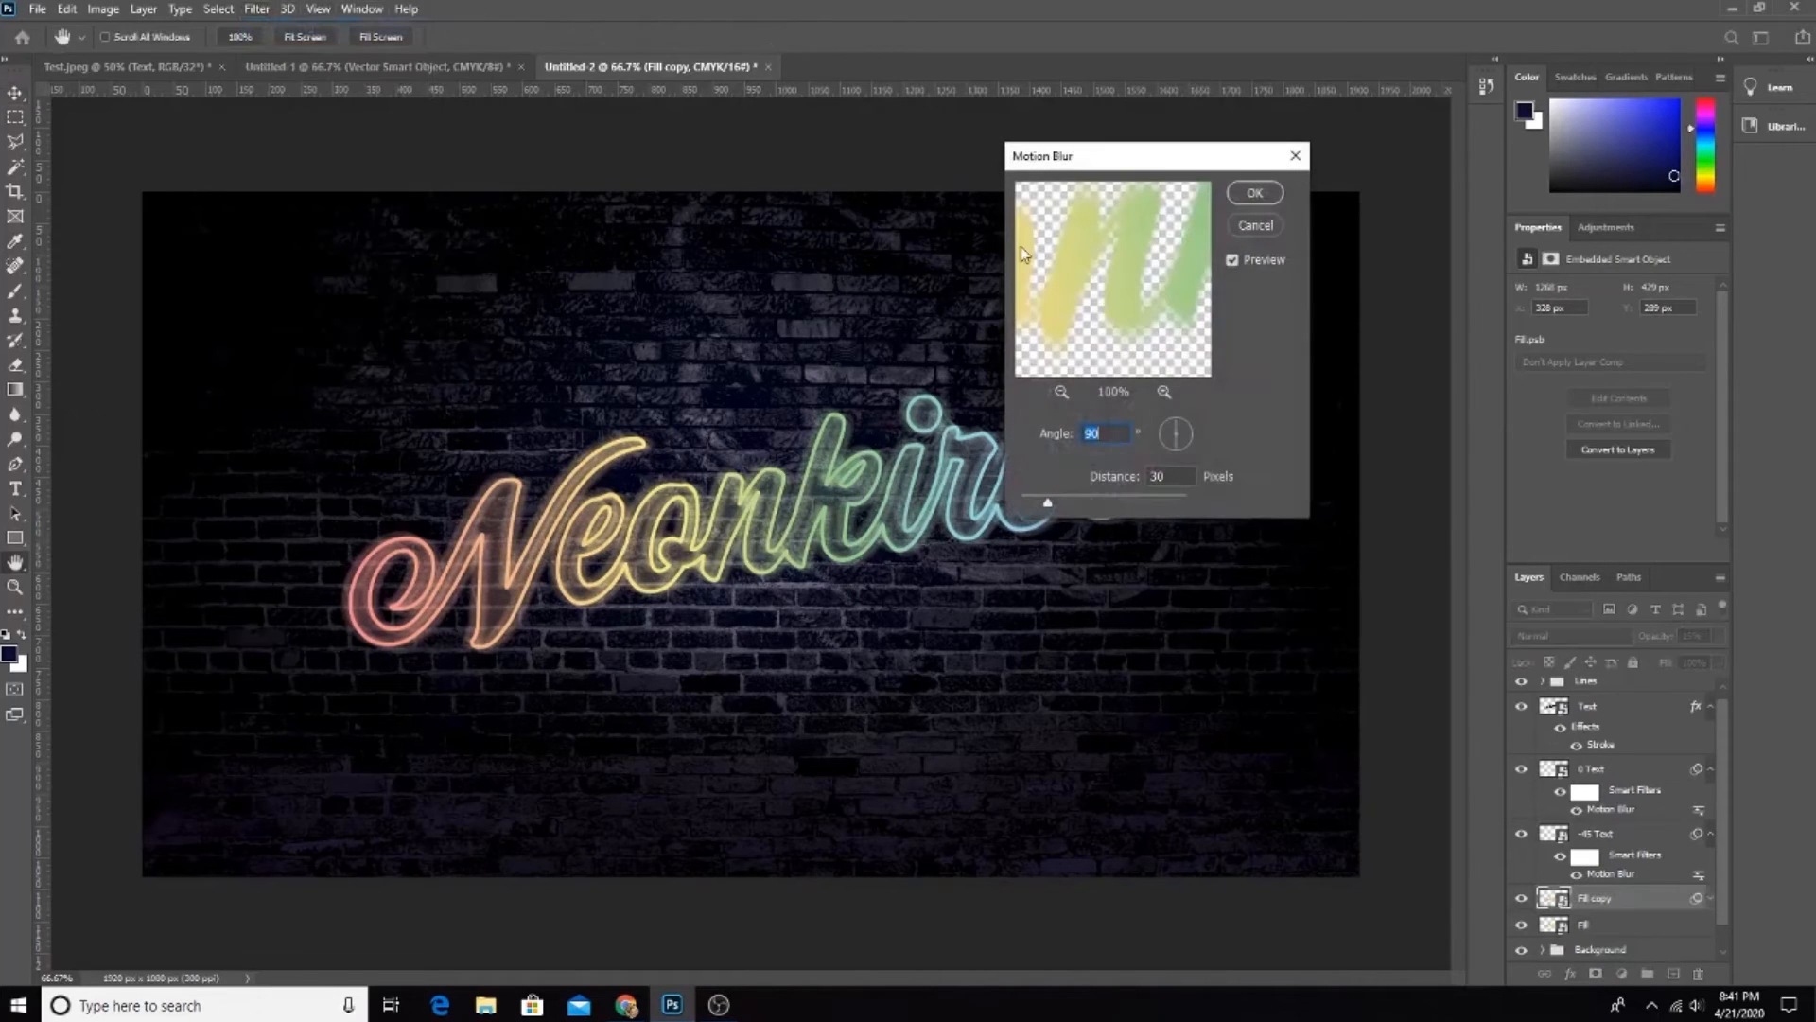
left_click(1266, 195)
left_click(1692, 636)
type("8")
left_click_drag(1657, 634, 1631, 668)
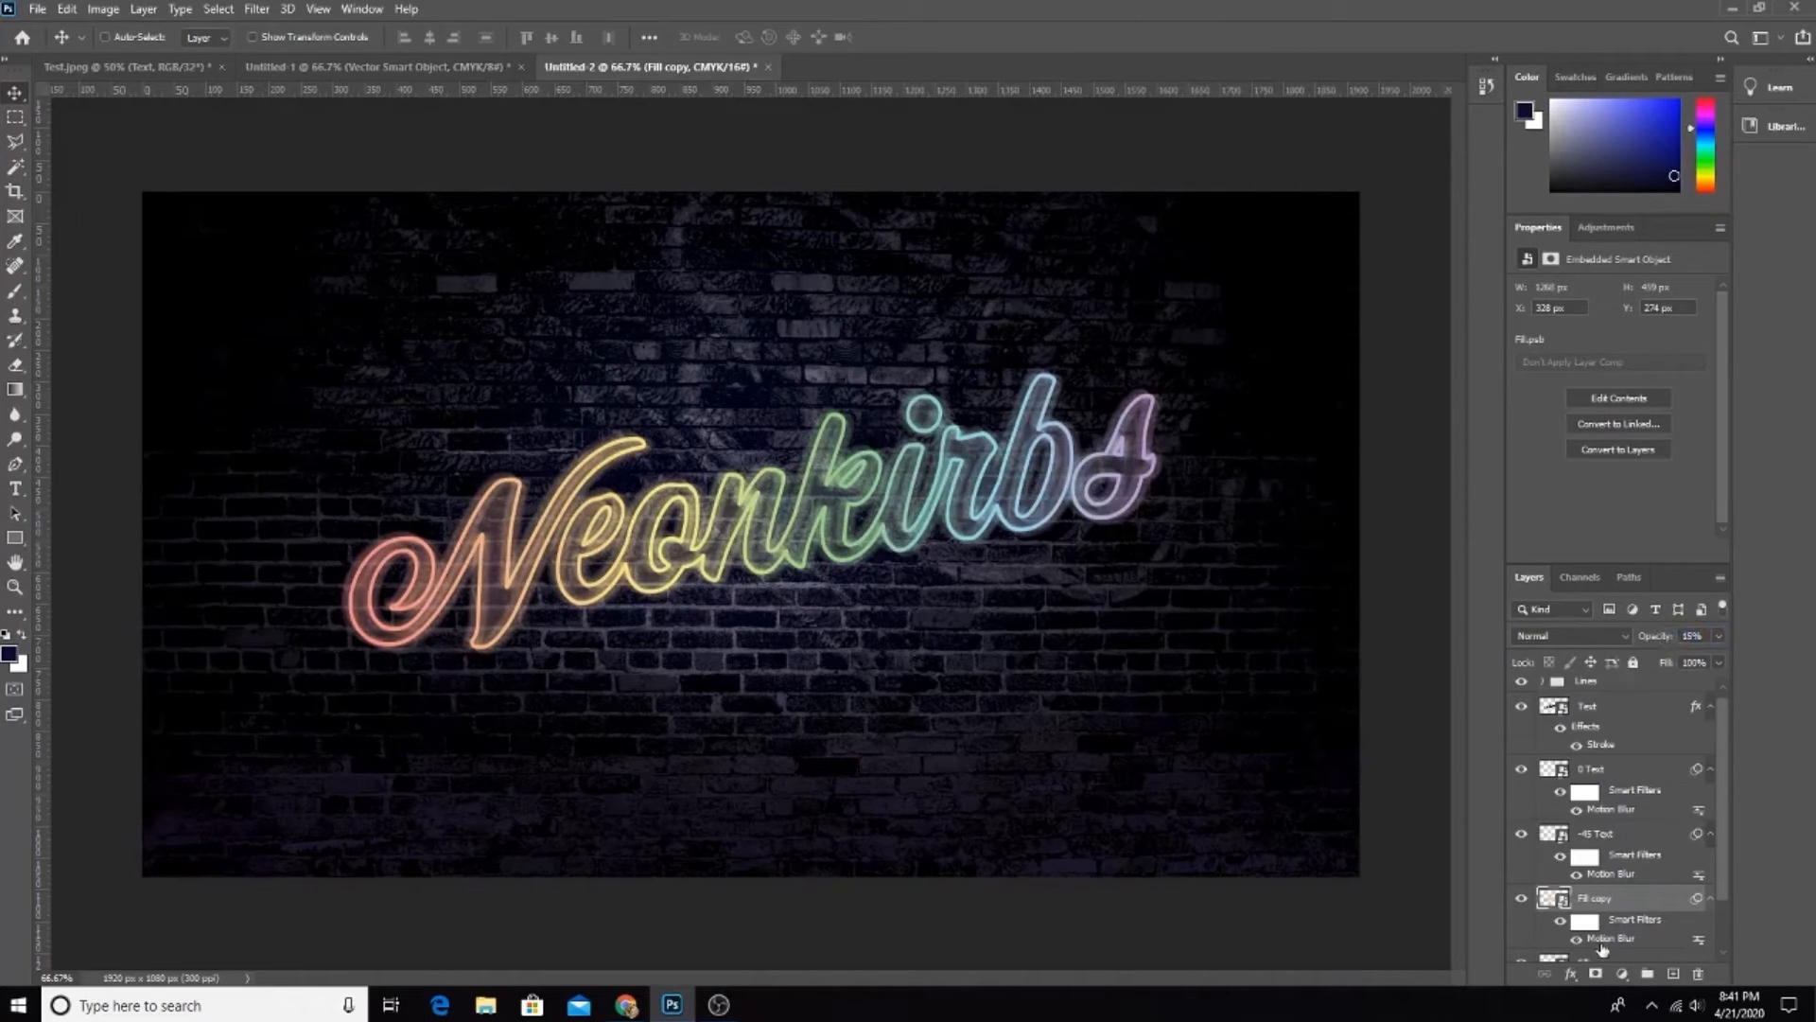
Step: Set the Fill copy's Motion Blur distance to 100 pixels and its layer opacity to 37%
double_click(1605, 940)
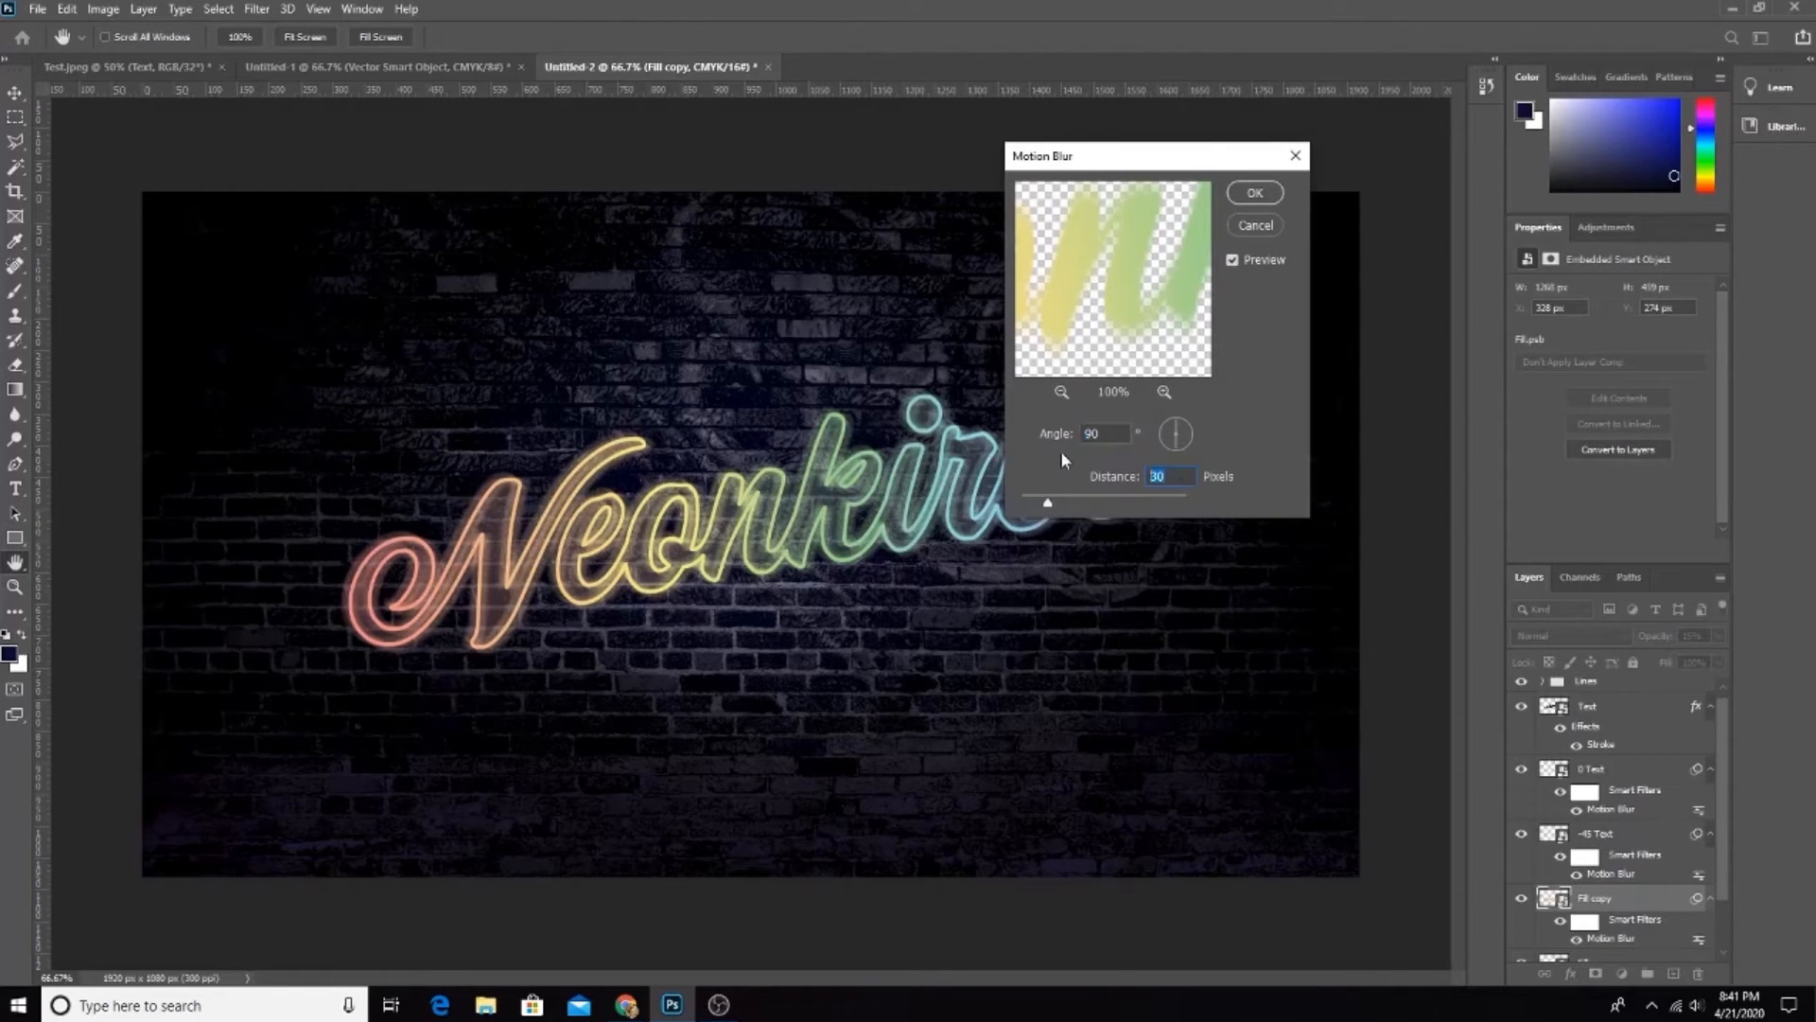
type("100")
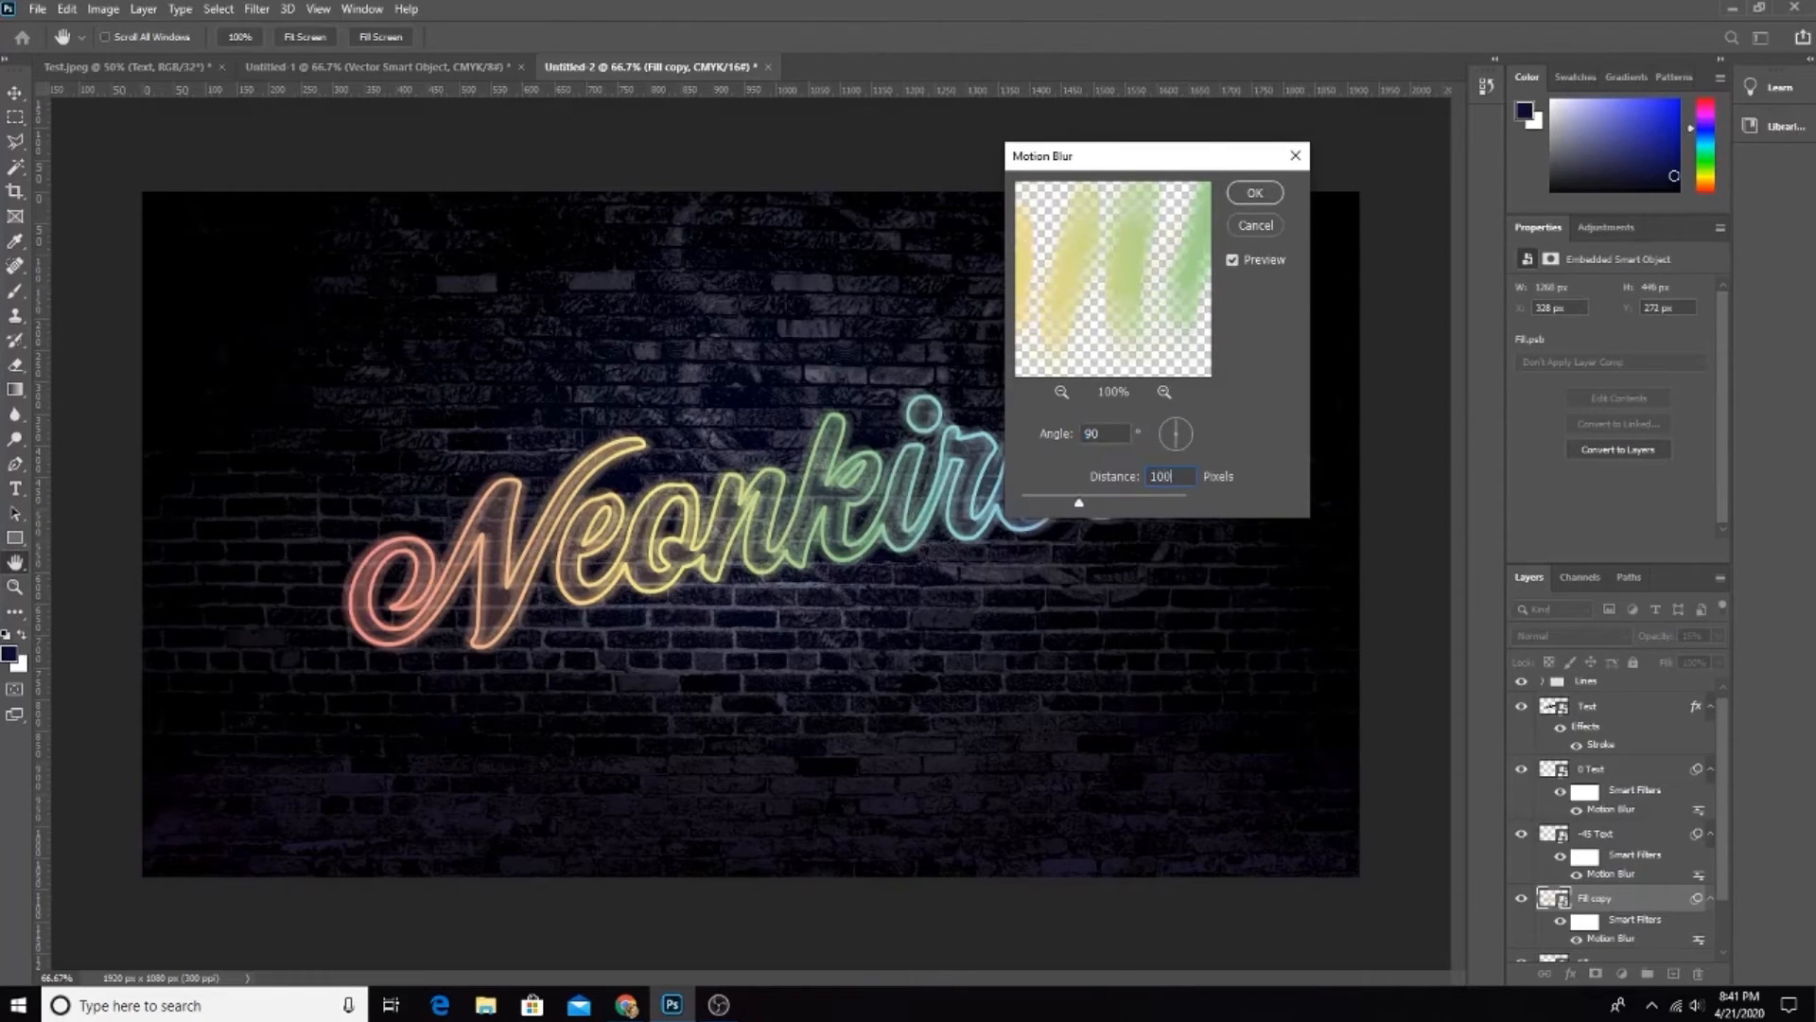
key("Return")
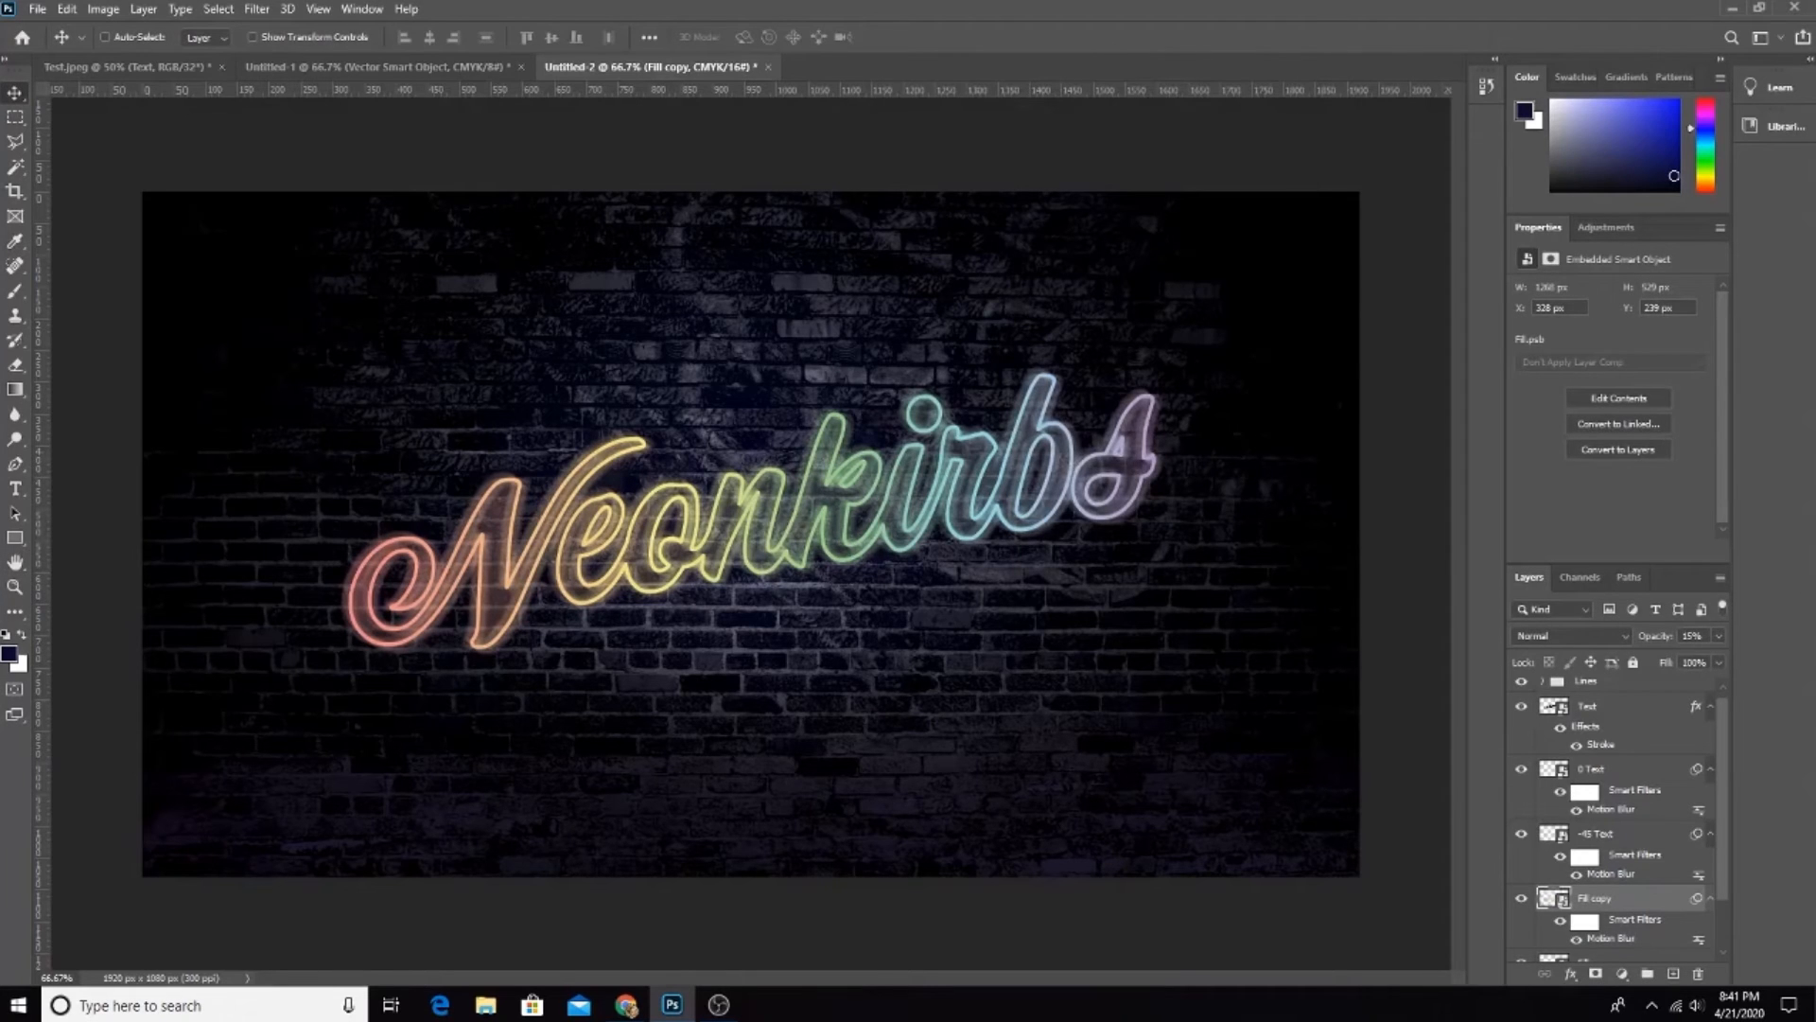
left_click(1720, 637)
left_click_drag(1645, 662, 1663, 664)
Step: Rename the blurred Fill copy layer as 90 Fill
scroll(1580, 897, "down", 1)
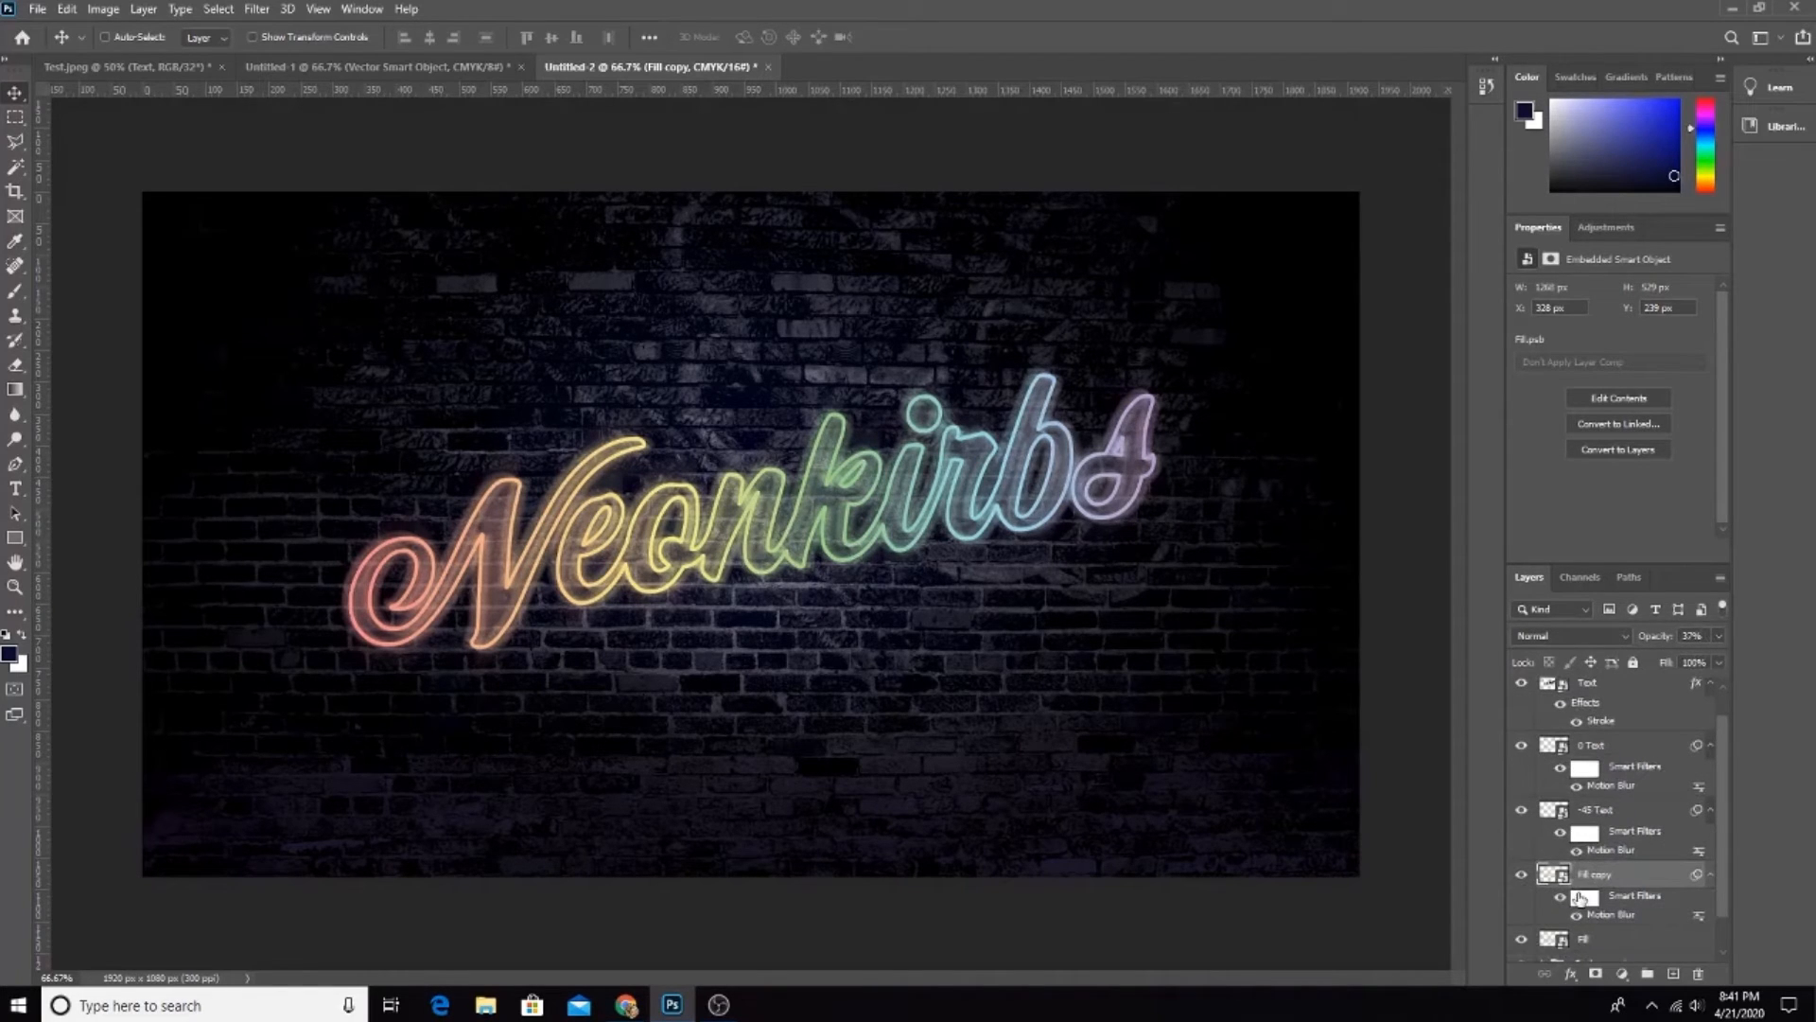
double_click(1593, 875)
type("90 Fill")
key("Return")
Step: Create a copy of the 90 Fill layer with a Motion Blur angle of 0° and a layer opacity of 15%
left_click_drag(1600, 872, 1613, 878)
double_click(1628, 917)
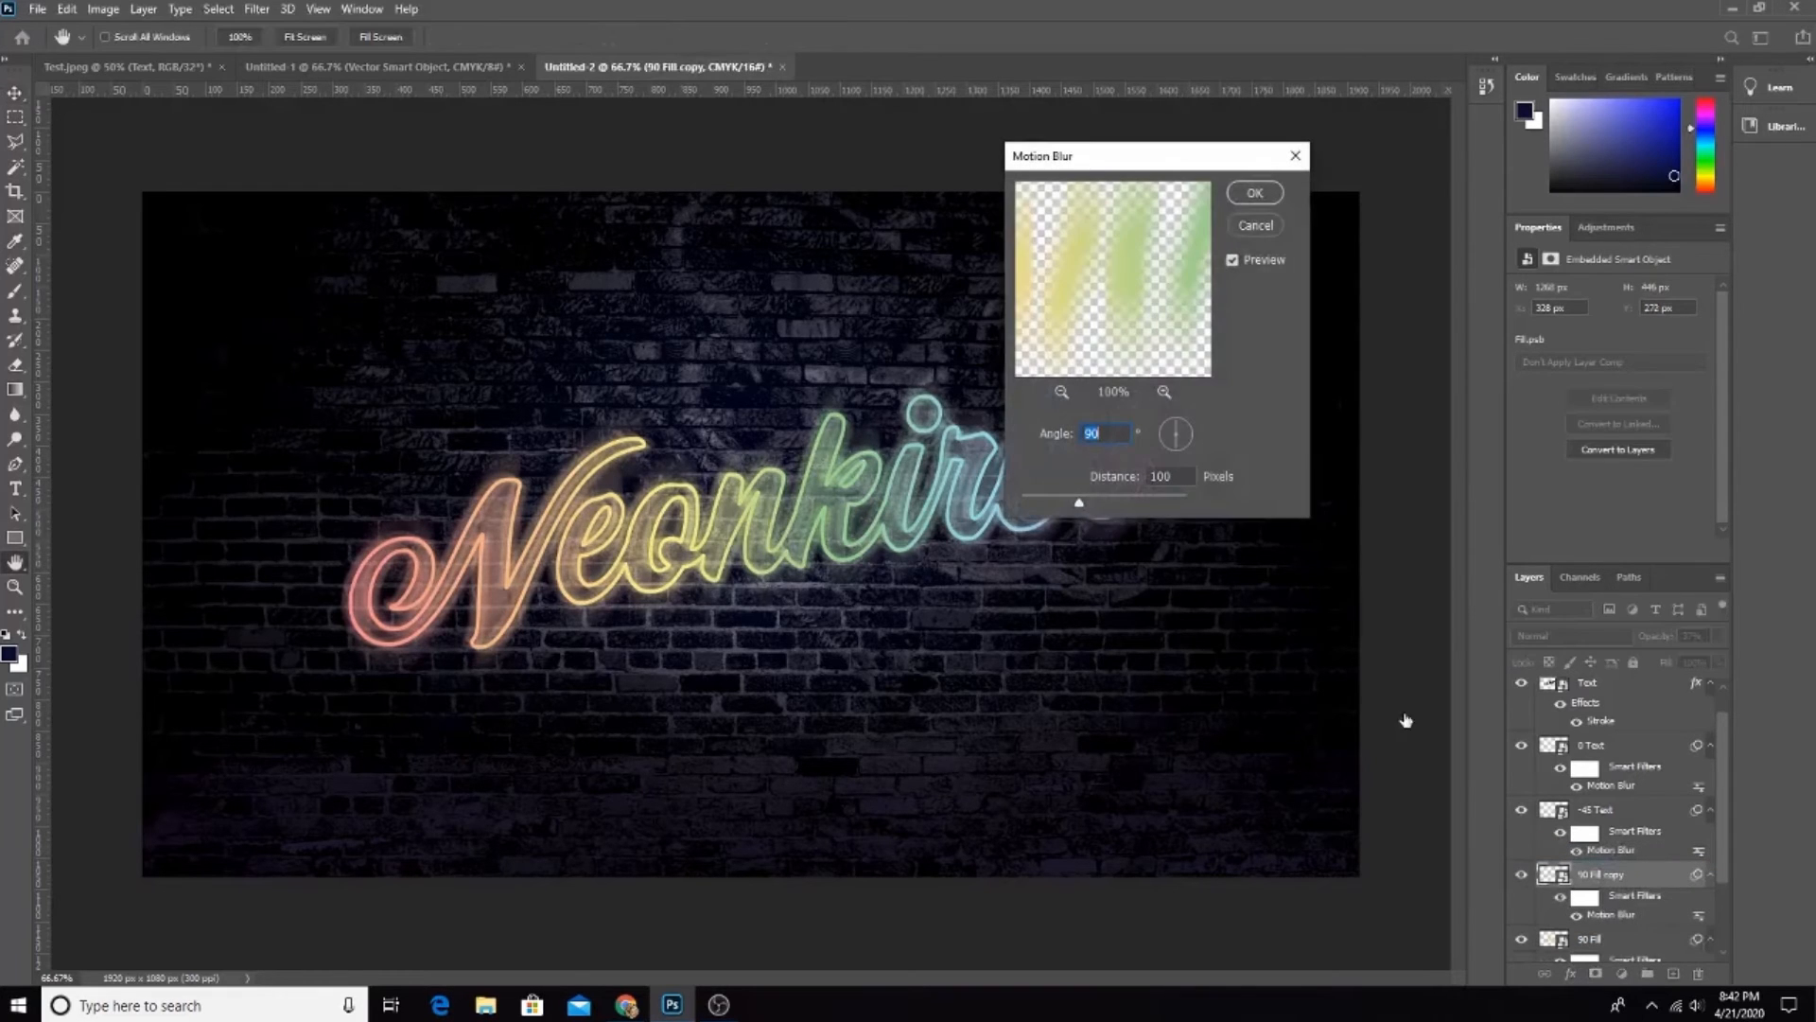
type("0")
key("Return")
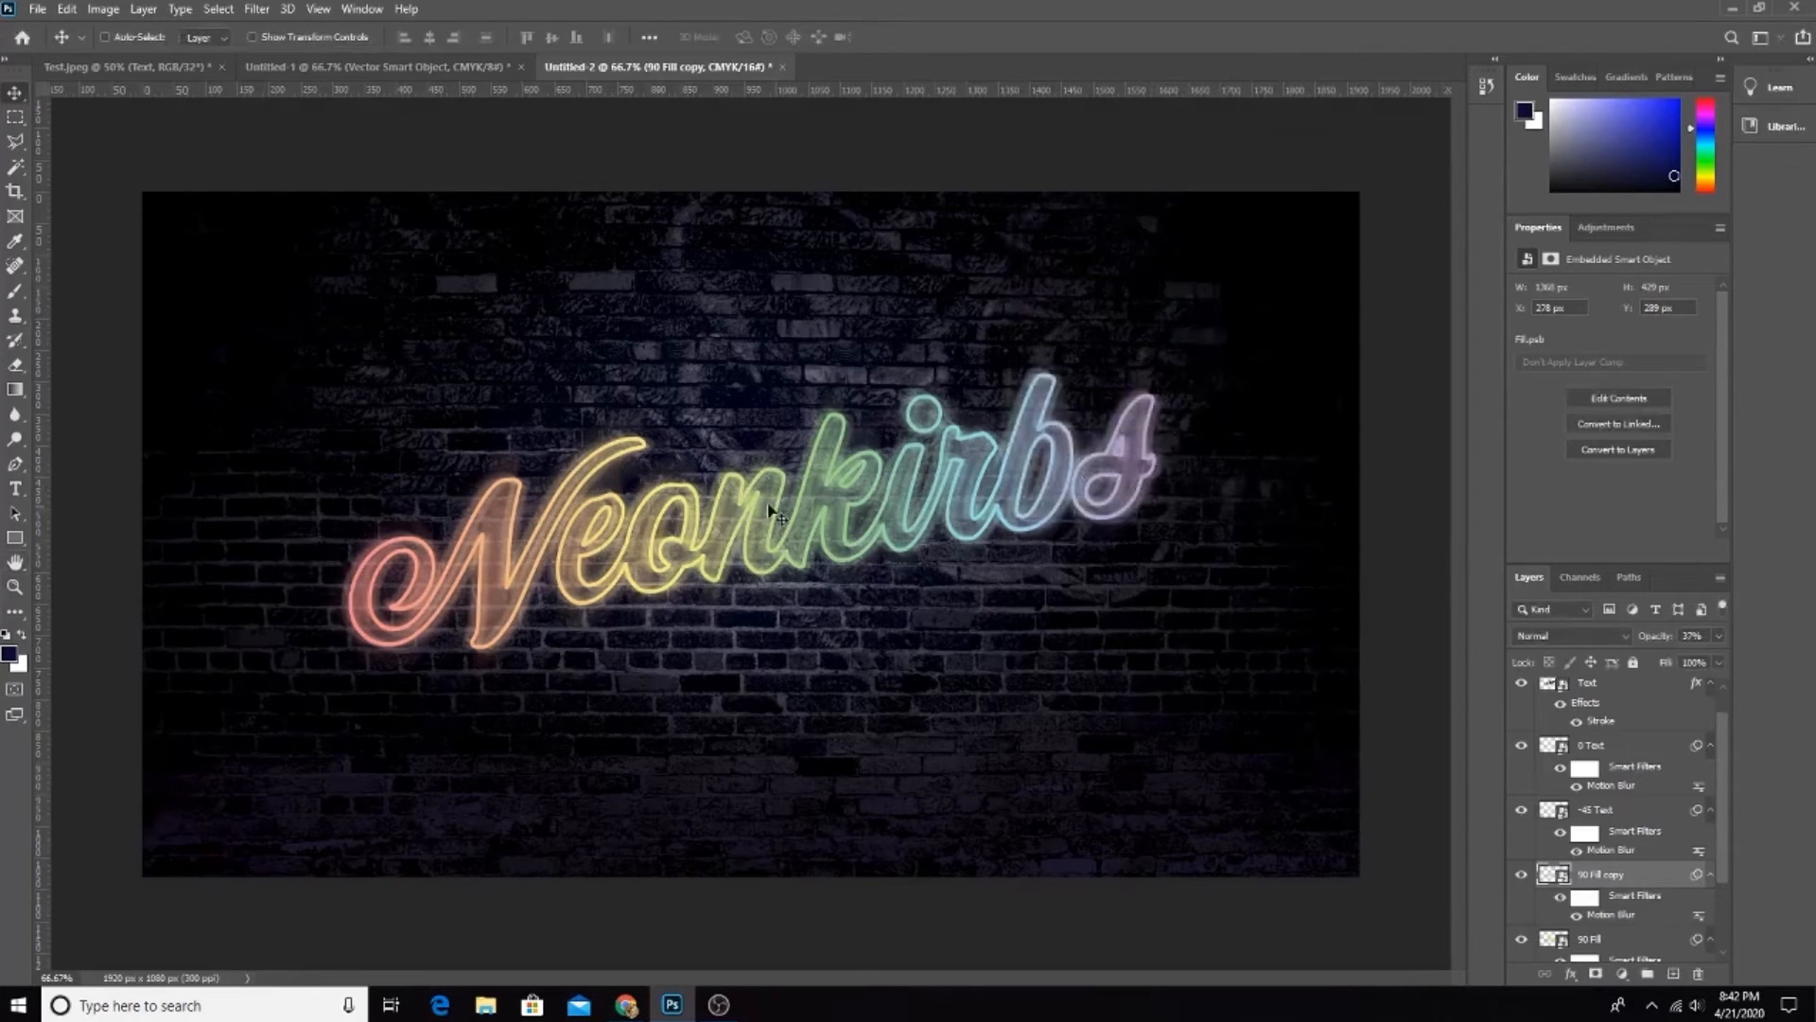
left_click_drag(1694, 633, 1593, 641)
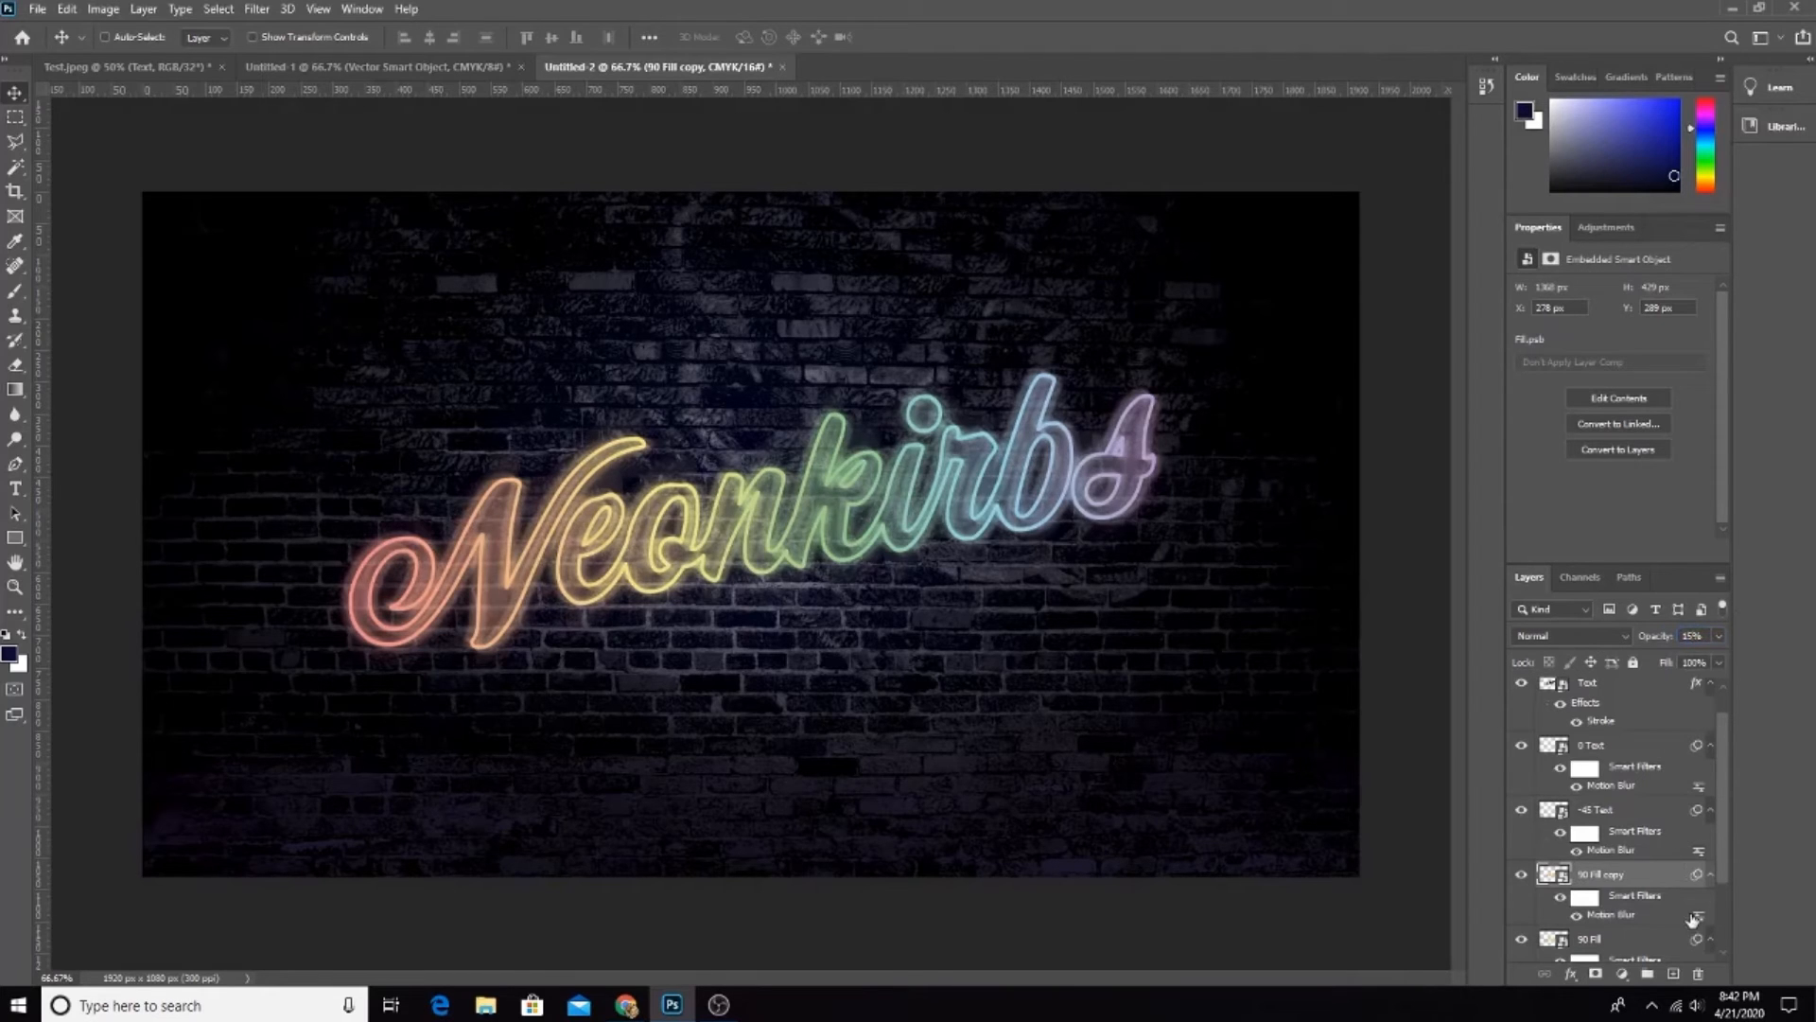
Step: Rename the 90 Fill copy layer as 0 Fill
left_click(1589, 941)
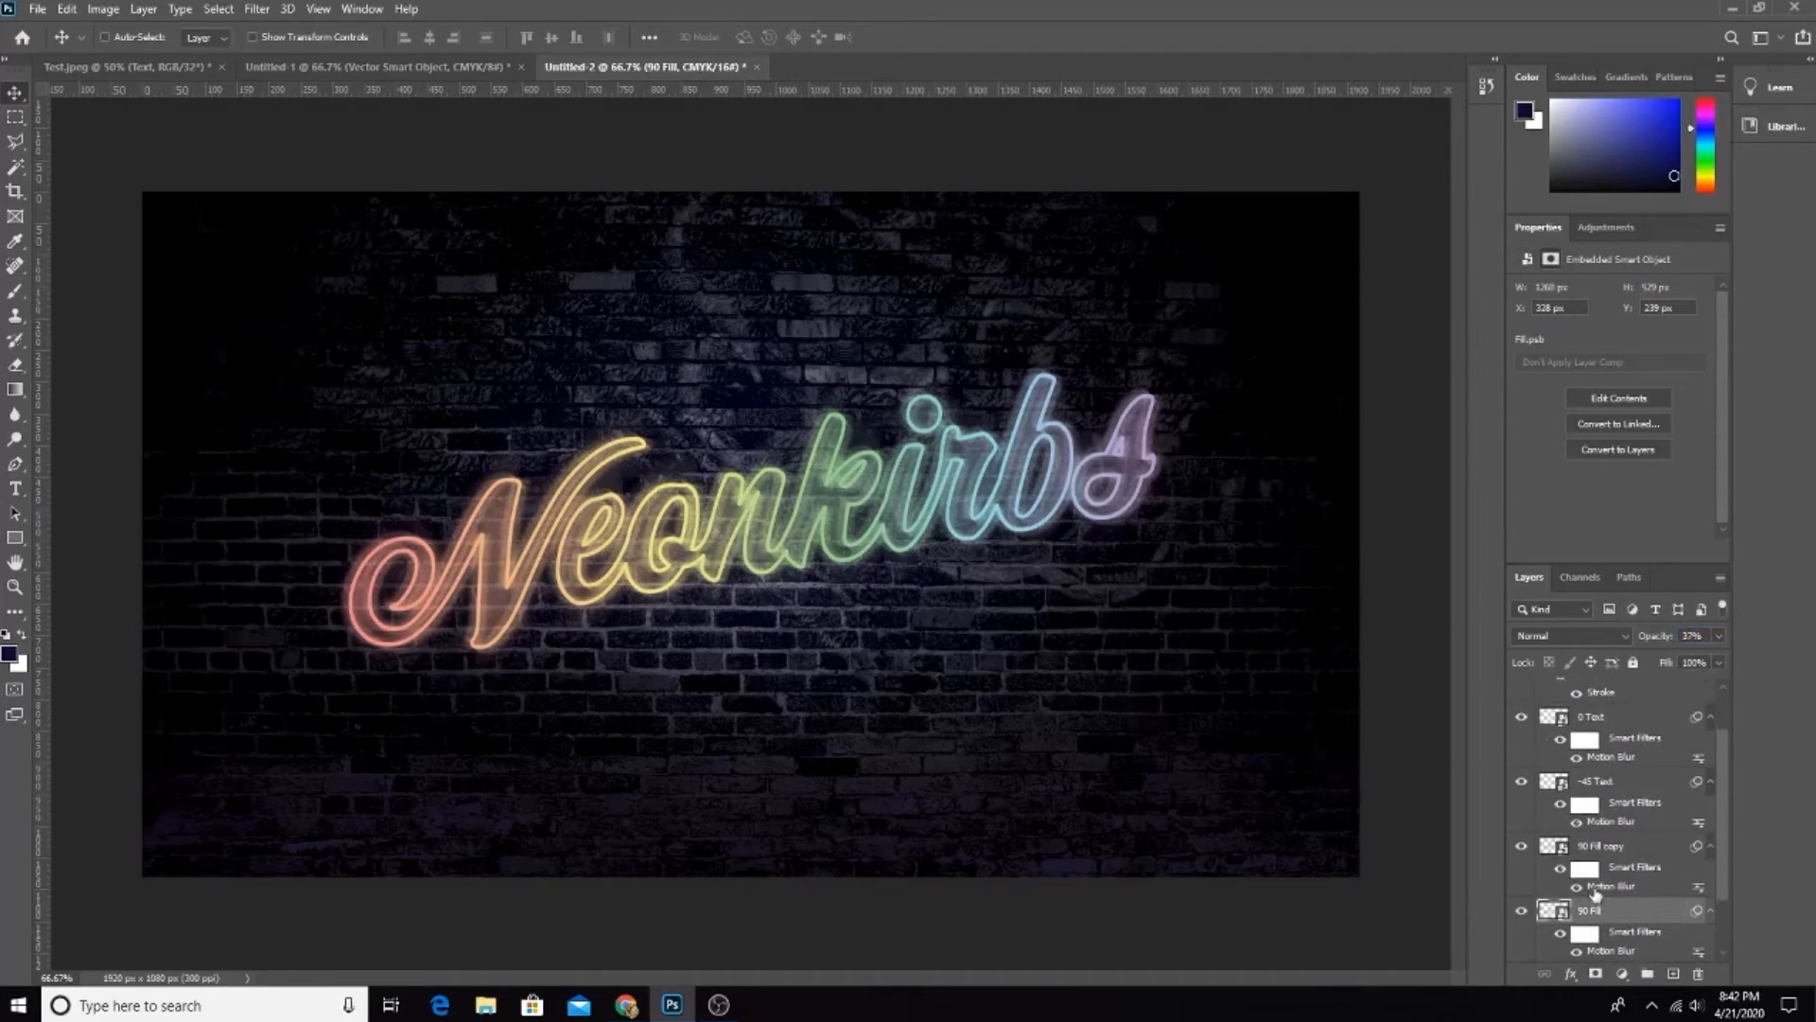
left_click(1581, 837)
double_click(1582, 837)
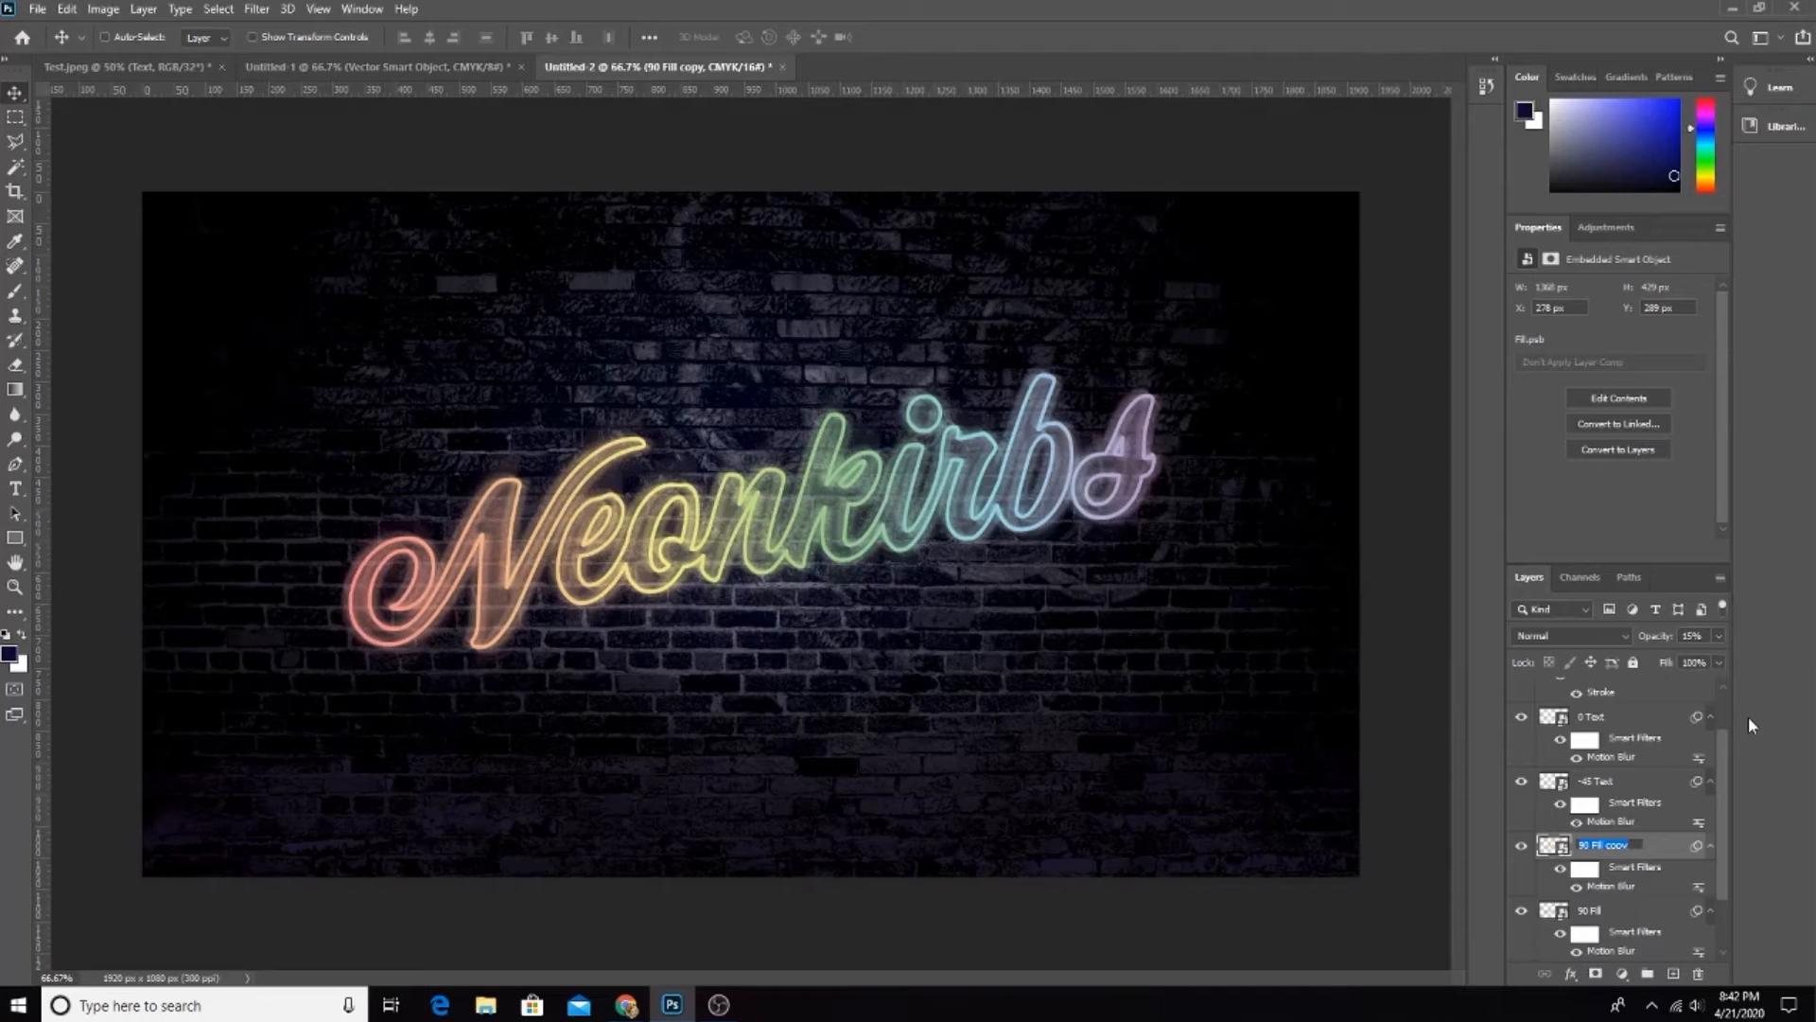
type("0 Fill")
Step: Reduce the 90 Fill layer's opacity and set the 0 Fill layer's opacity to 20%
left_click(1582, 908)
left_click(1692, 635)
left_click_drag(1648, 639, 1563, 639)
left_click(1599, 851)
type("20")
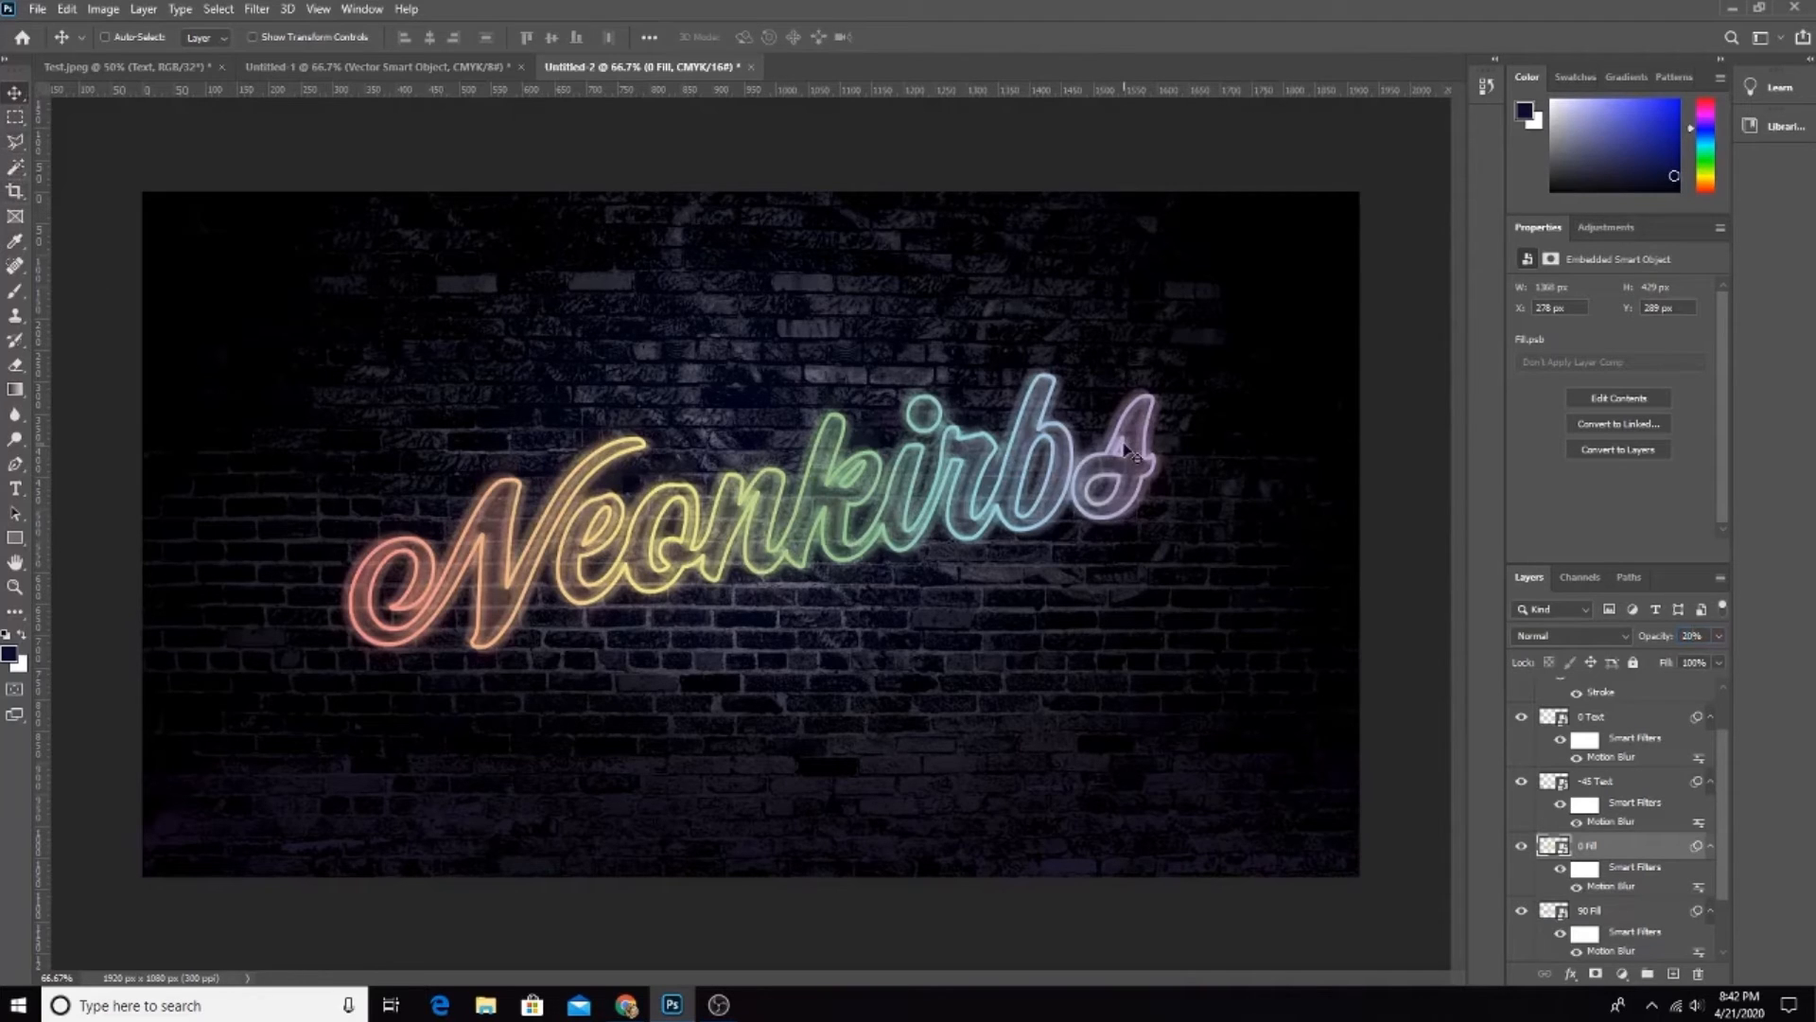
Step: Duplicate the Text layer to just beneath the Fill layer and convert the copy to a smart object
scroll(1613, 819, "up", 2)
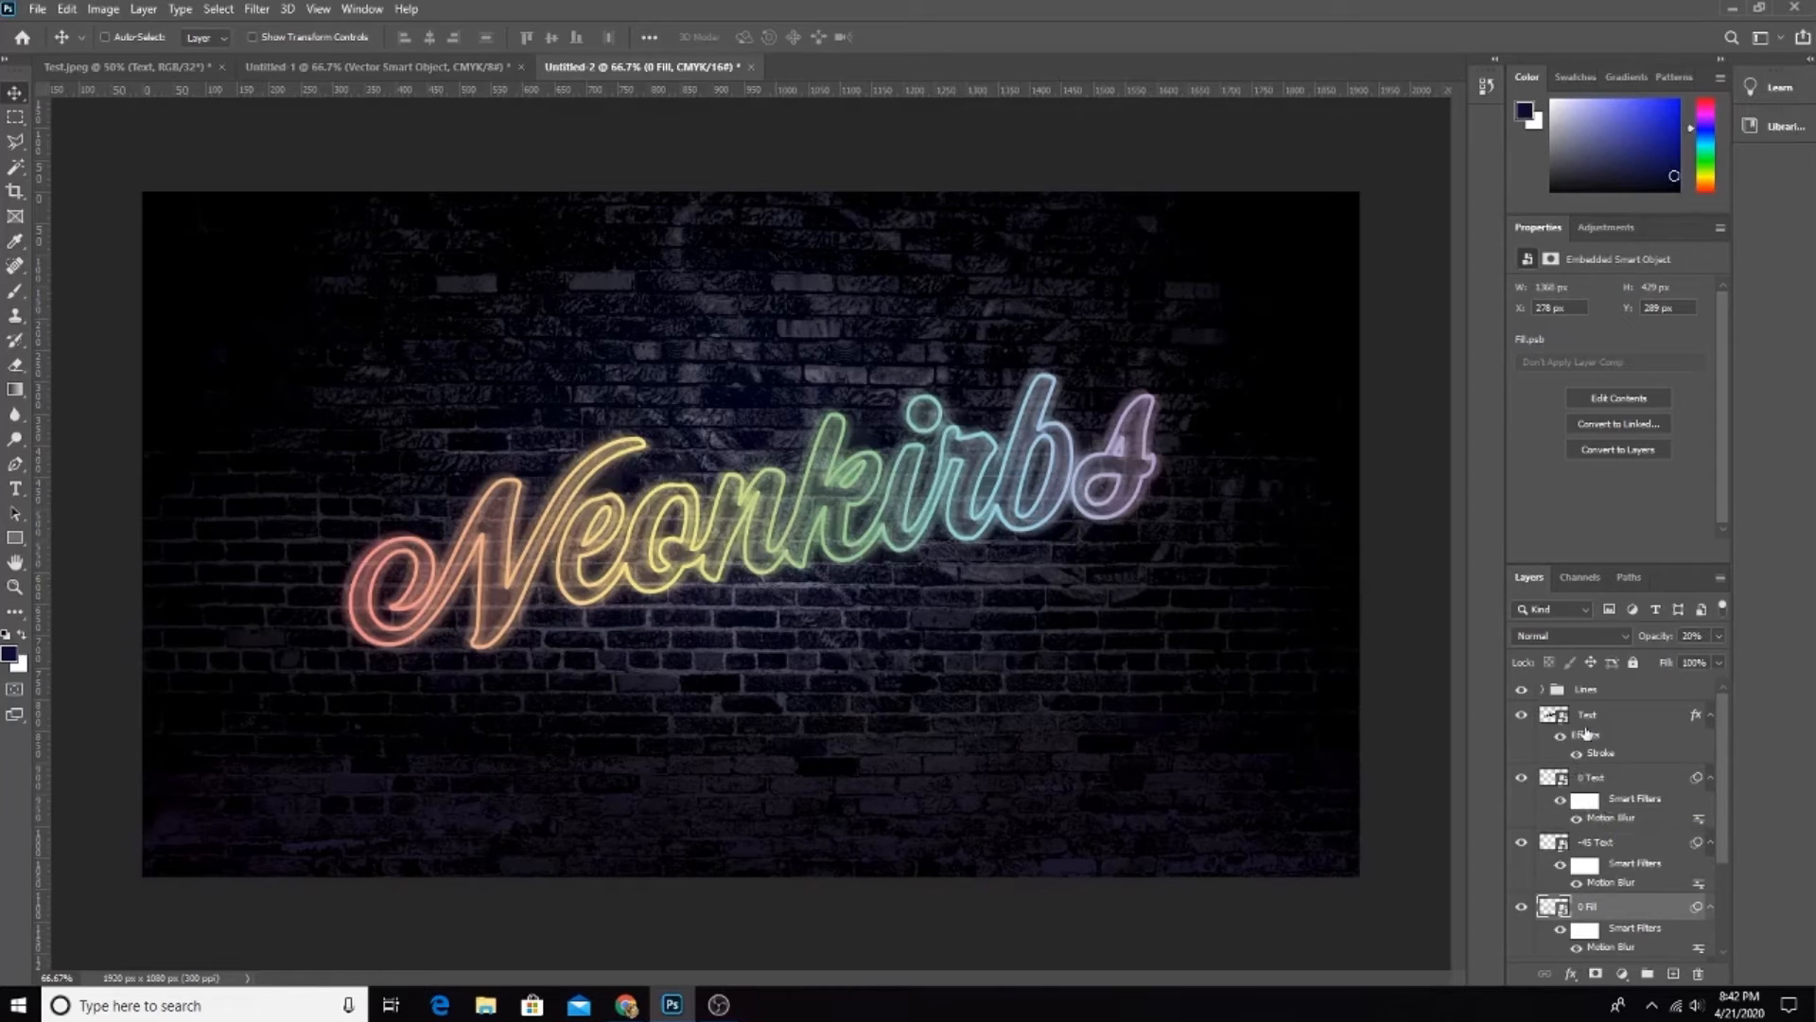
left_click(1584, 727)
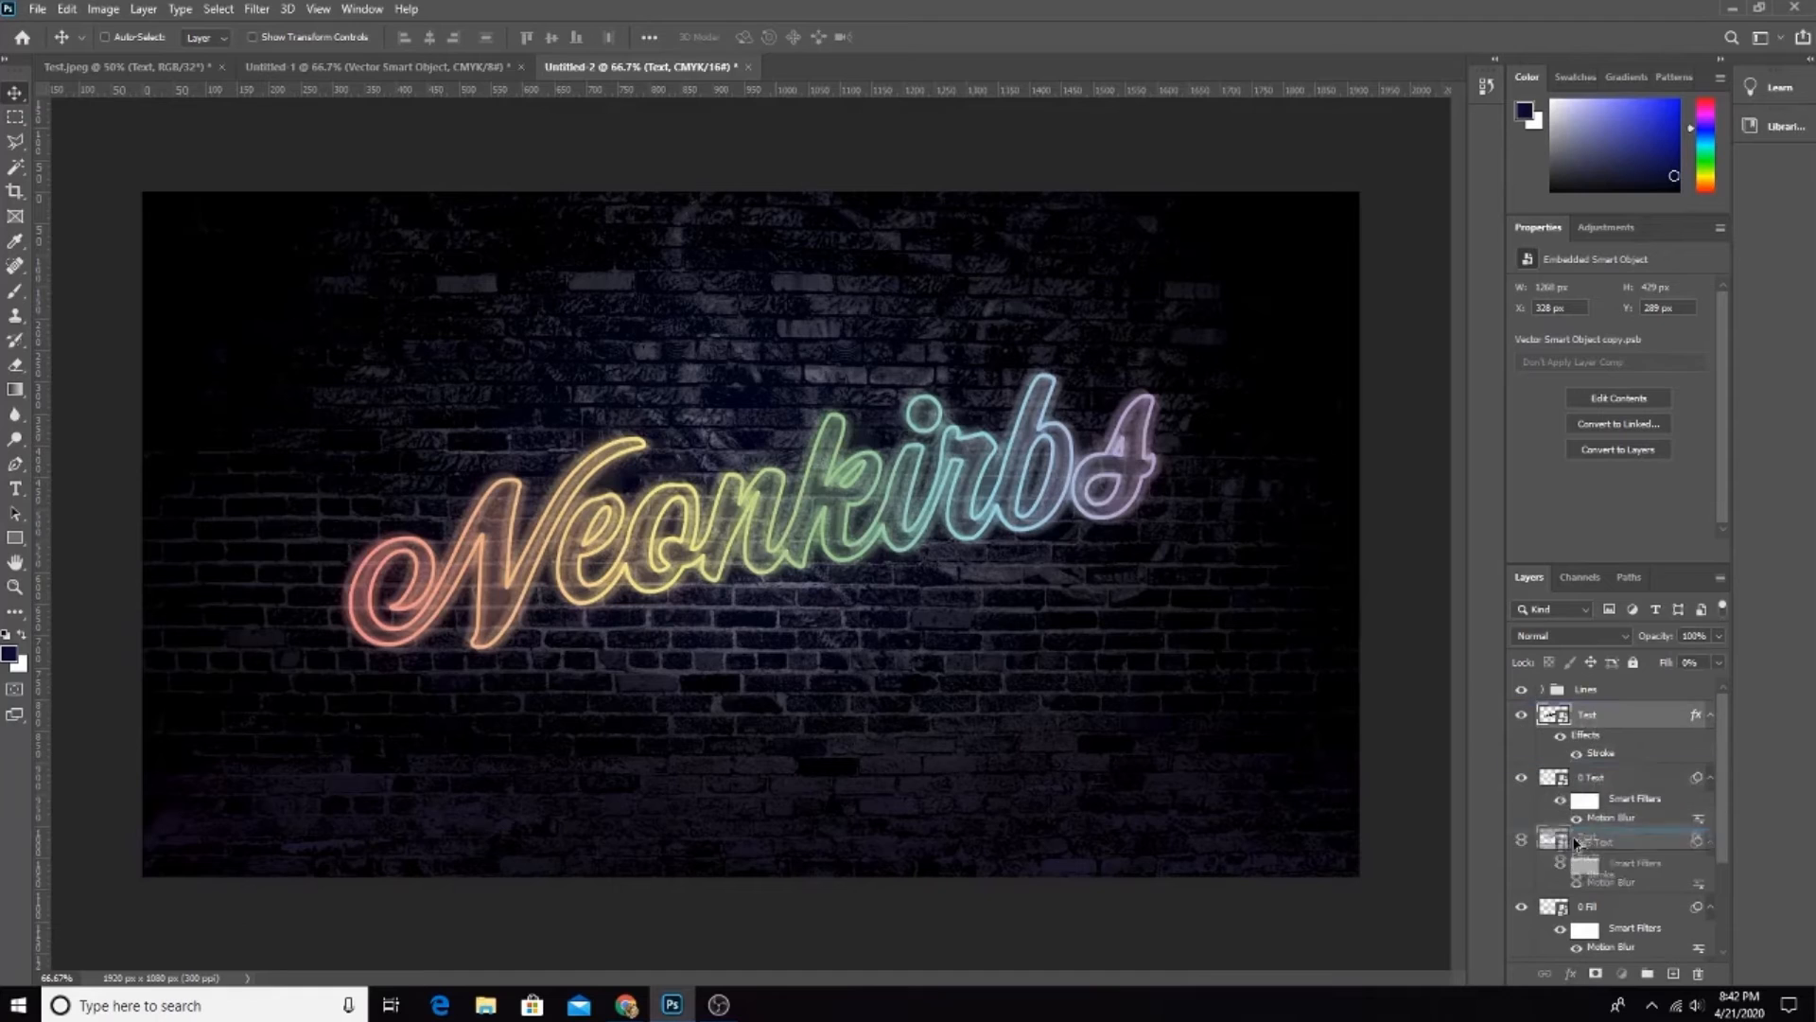
scroll(1581, 834, "down", 1)
left_click_drag(1549, 1018, 1585, 916)
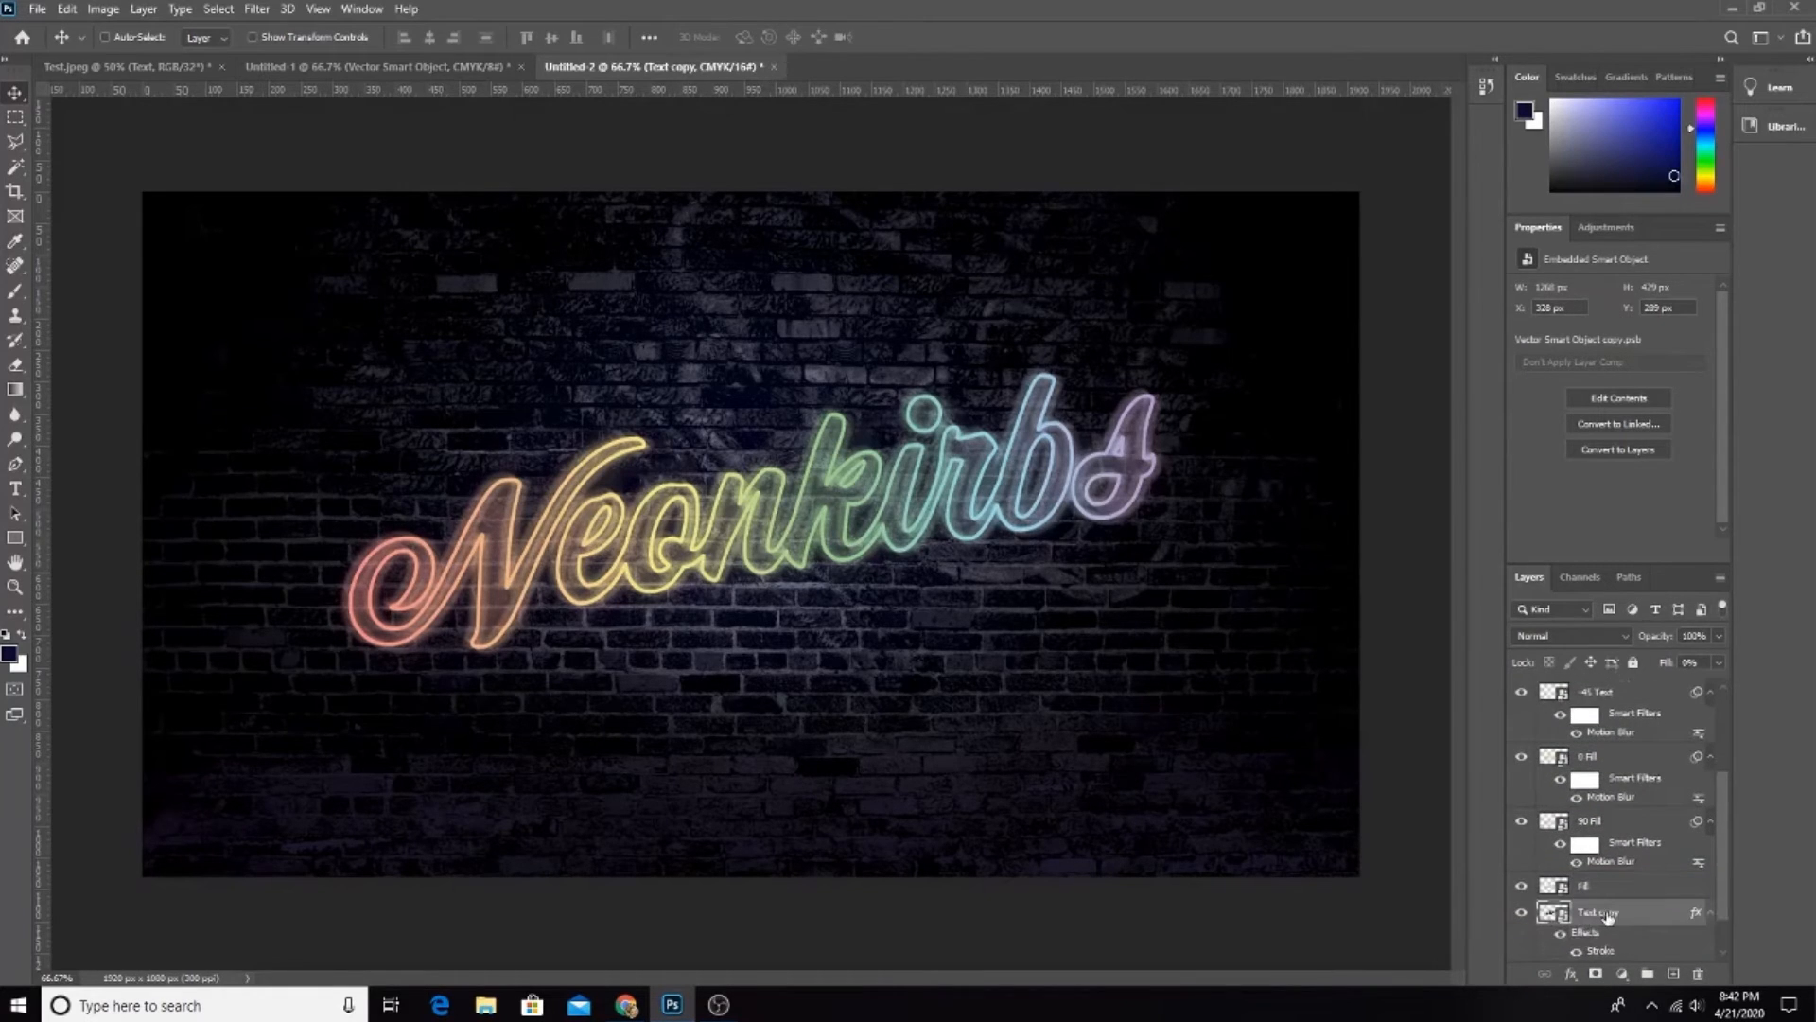
scroll(1601, 932, "down", 2)
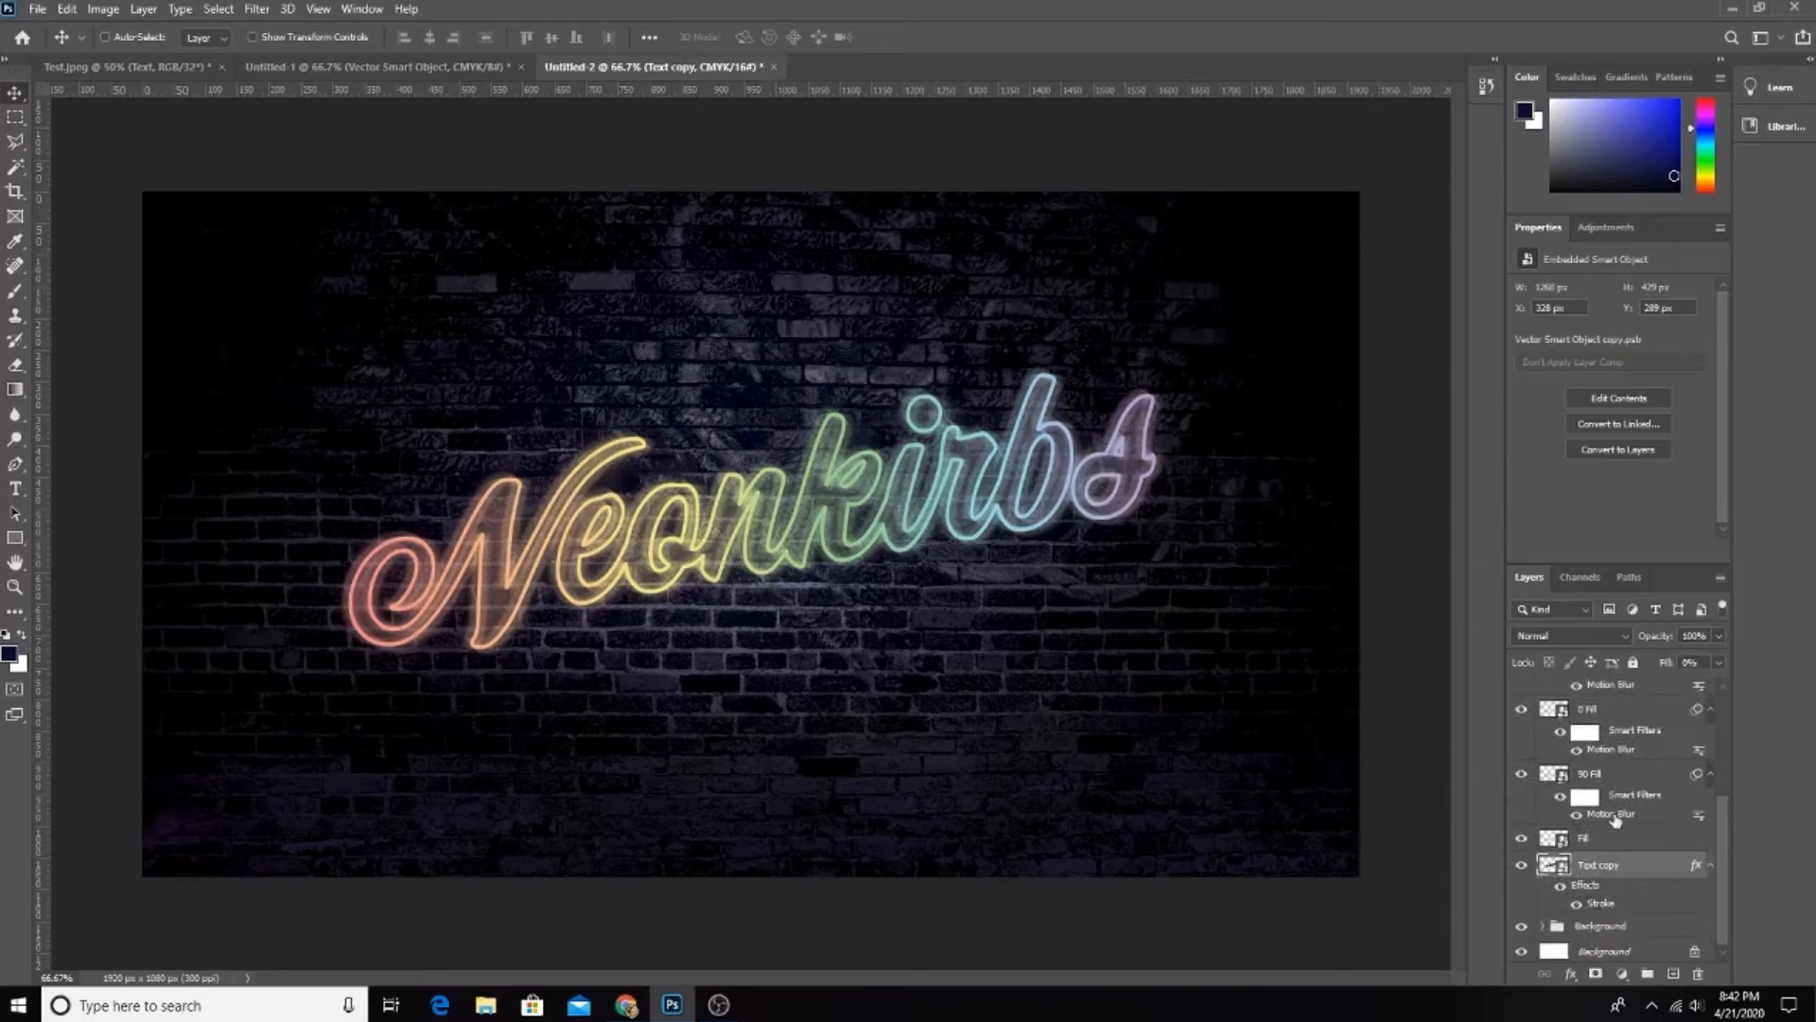
right_click(1613, 864)
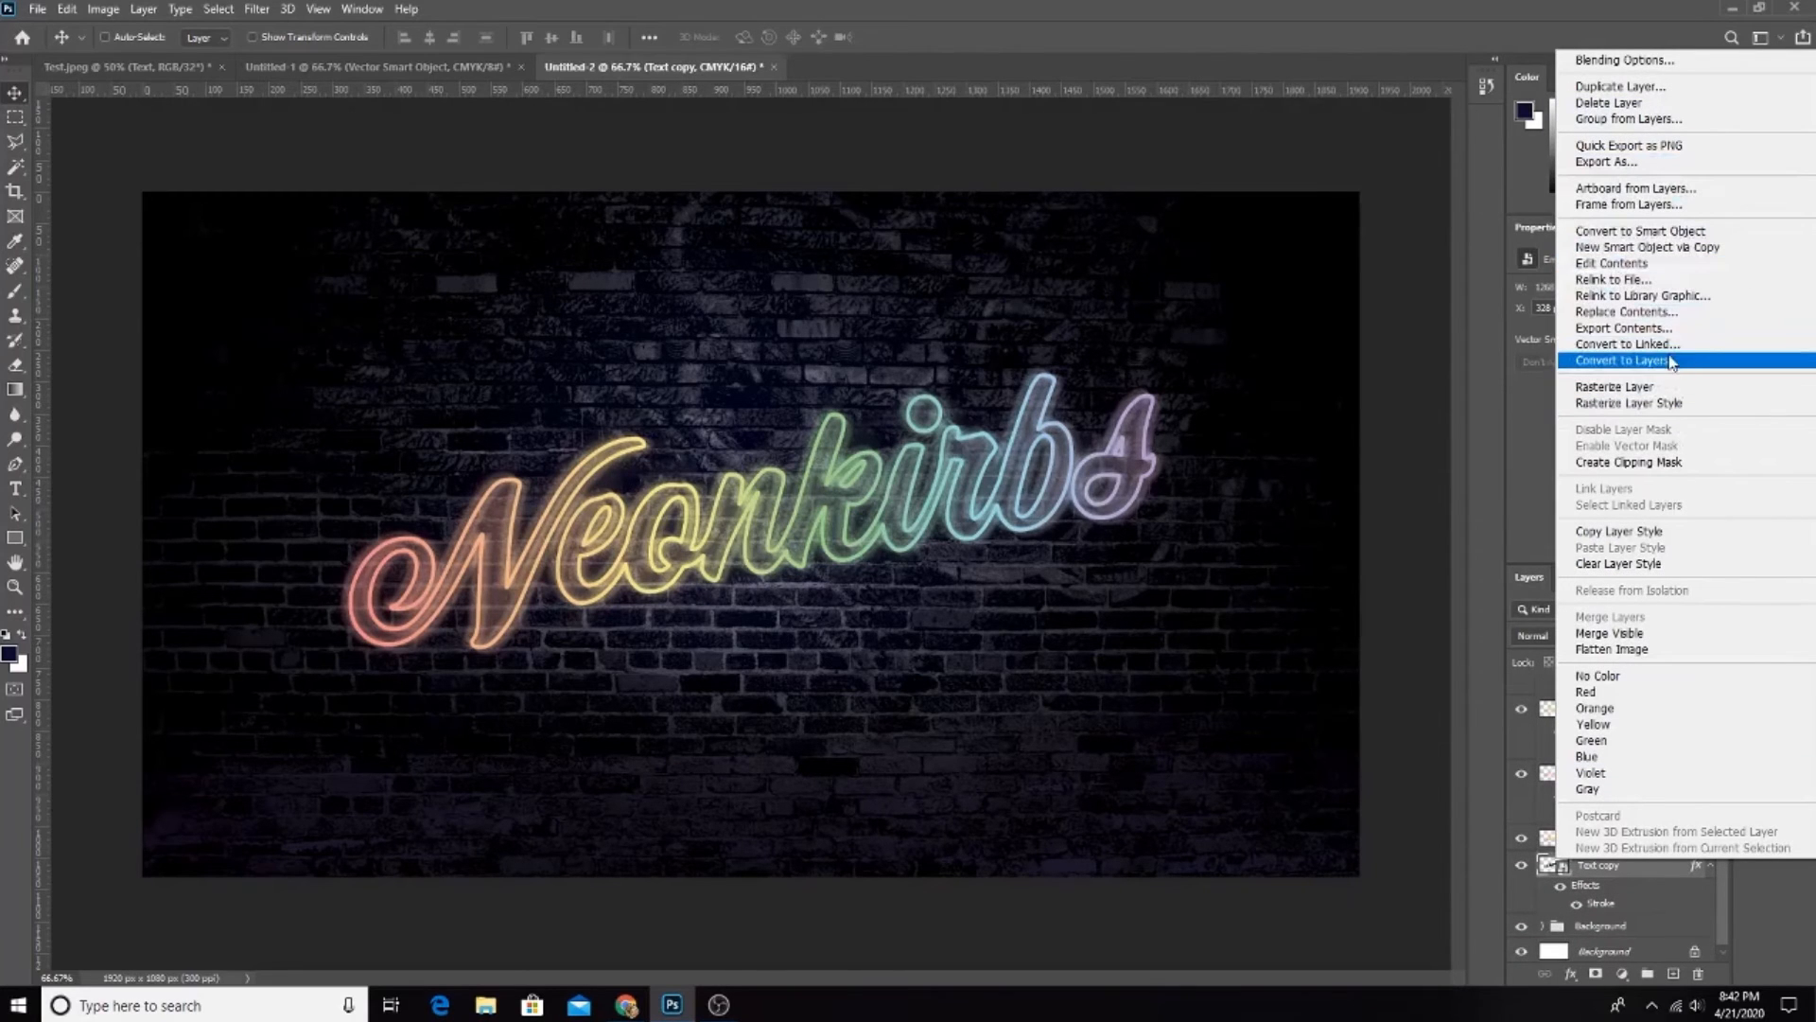
left_click(1684, 232)
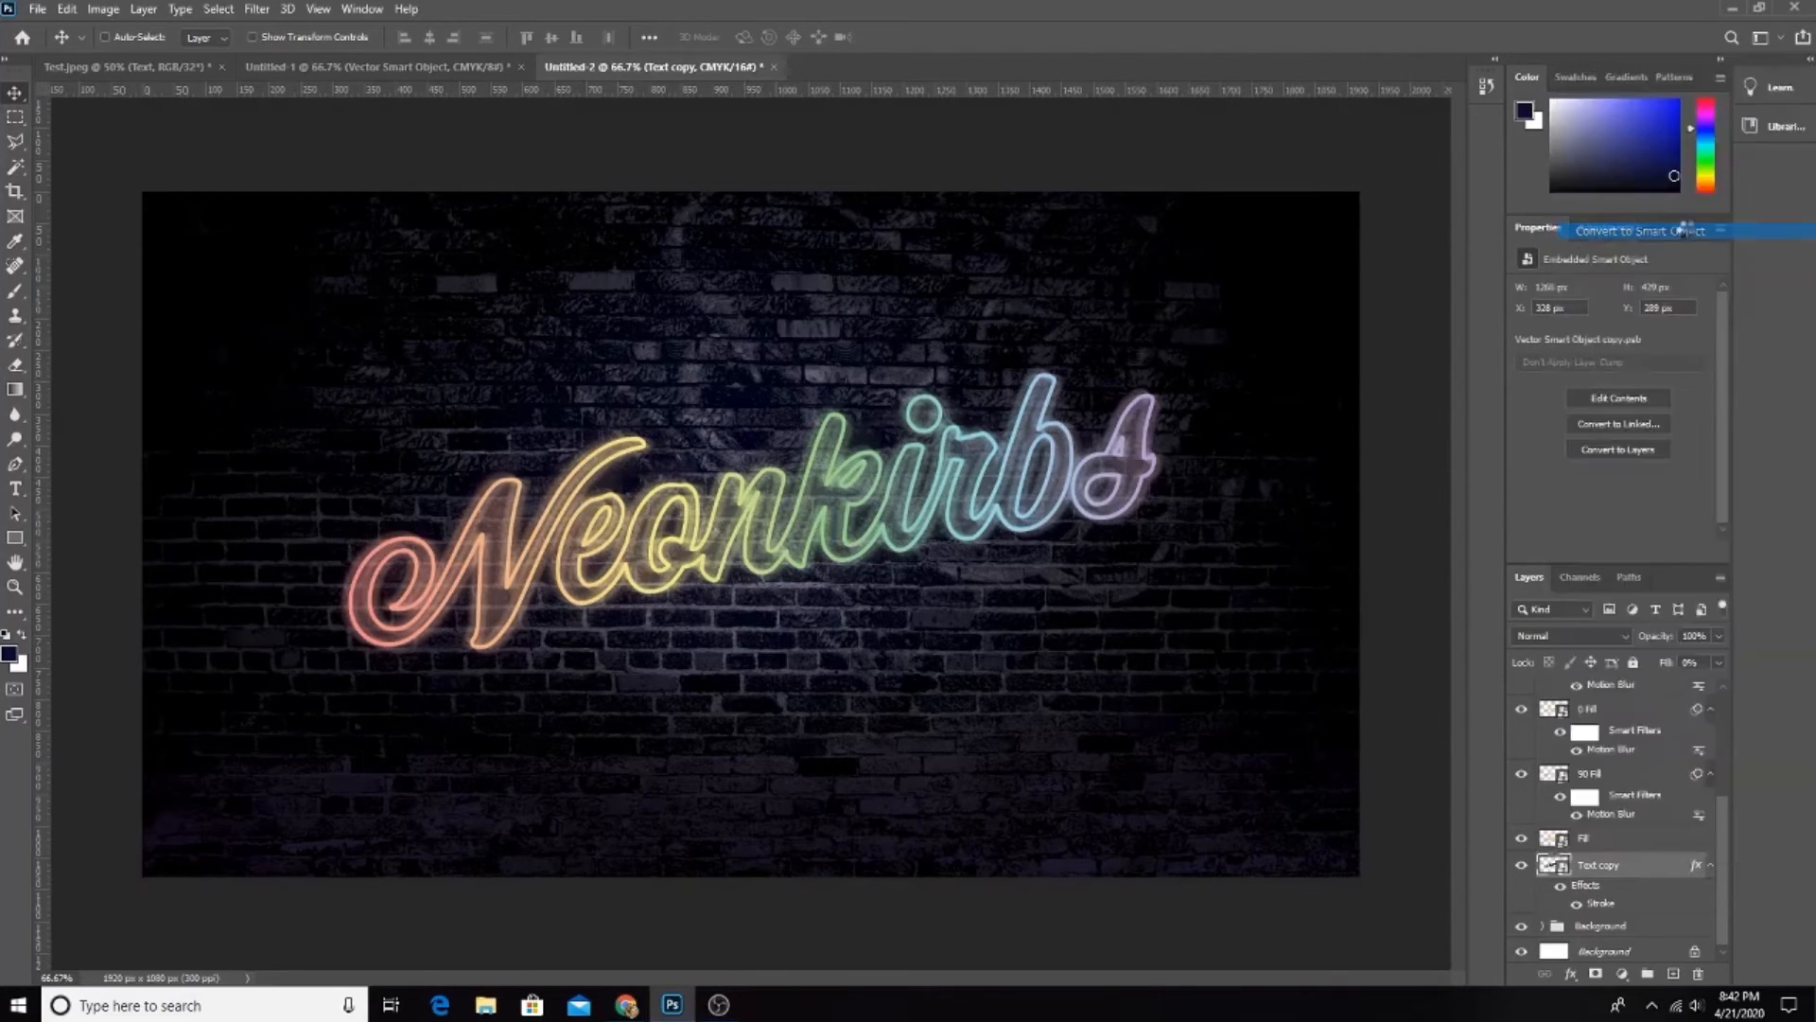
Step: Rename the Text copy smart object as Gaus Blur
double_click(1598, 898)
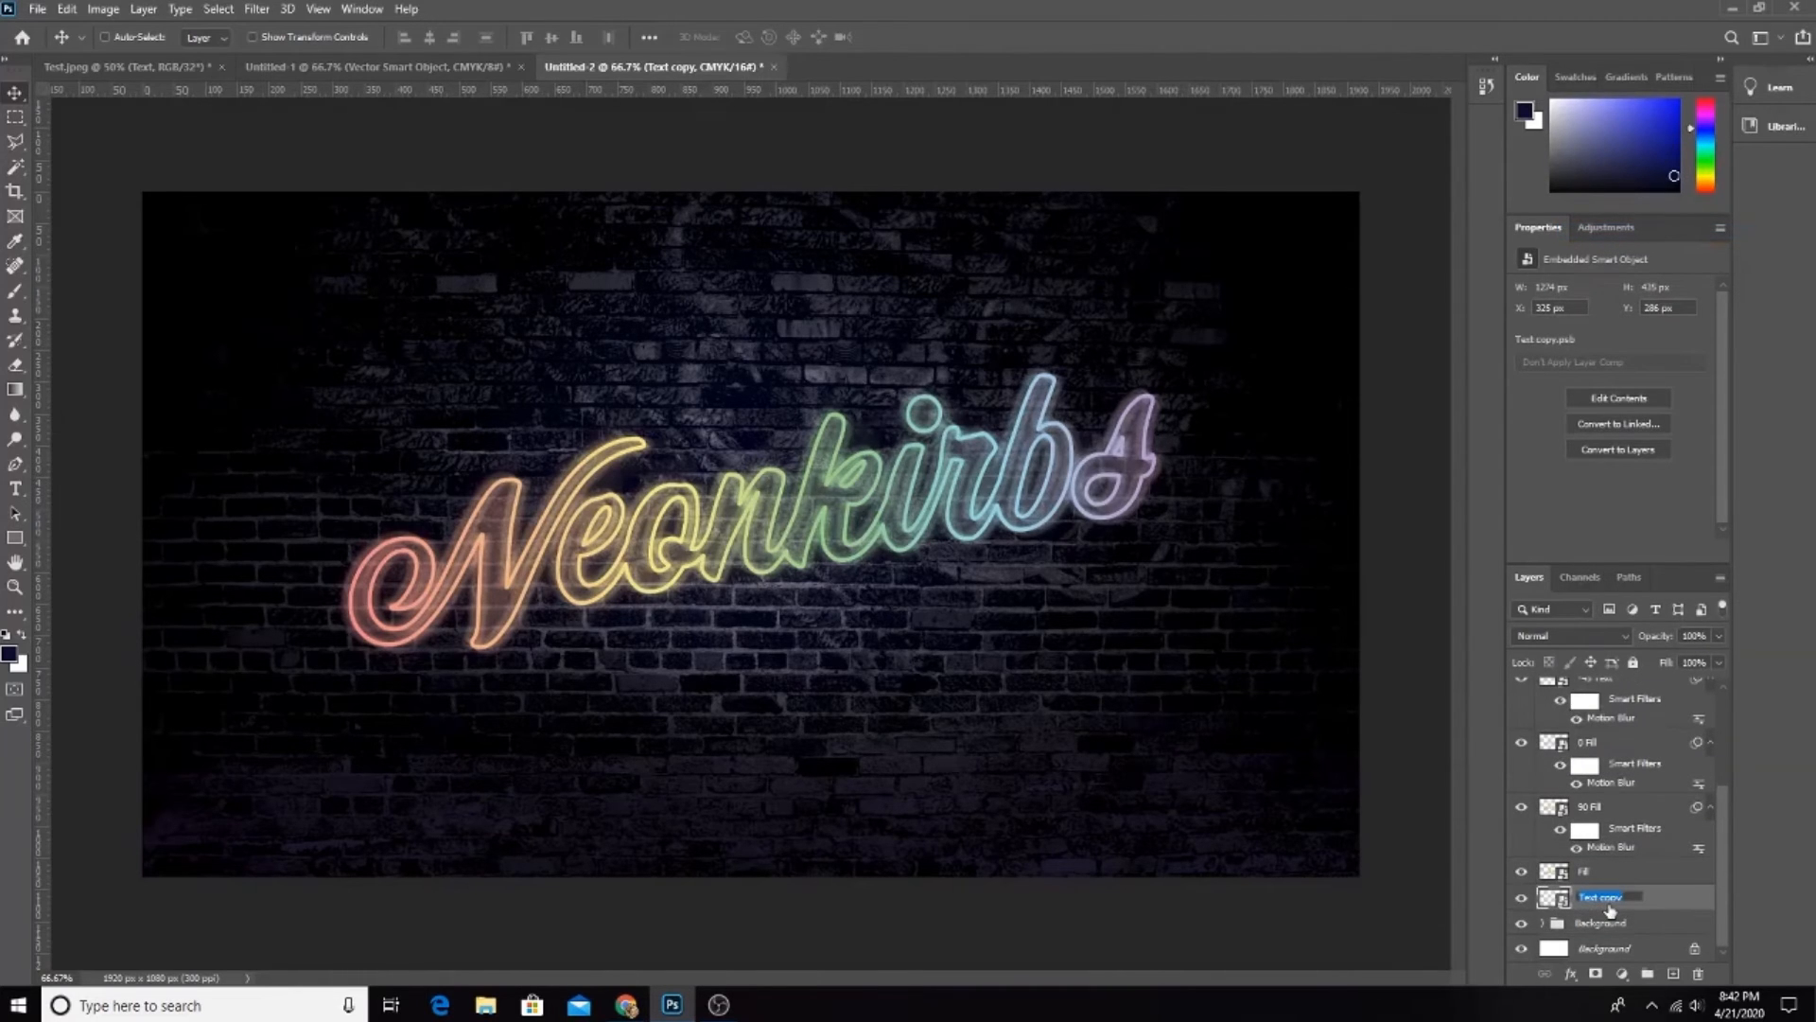
type("G")
type("auss")
type(" Blur")
key("Return")
double_click(1599, 899)
key("Return")
Step: Apply a Gaussian Blur with an 89.9-pixel radius to the Gaus Blur layer and compare the image with the layer hidden and shown
left_click(256, 9)
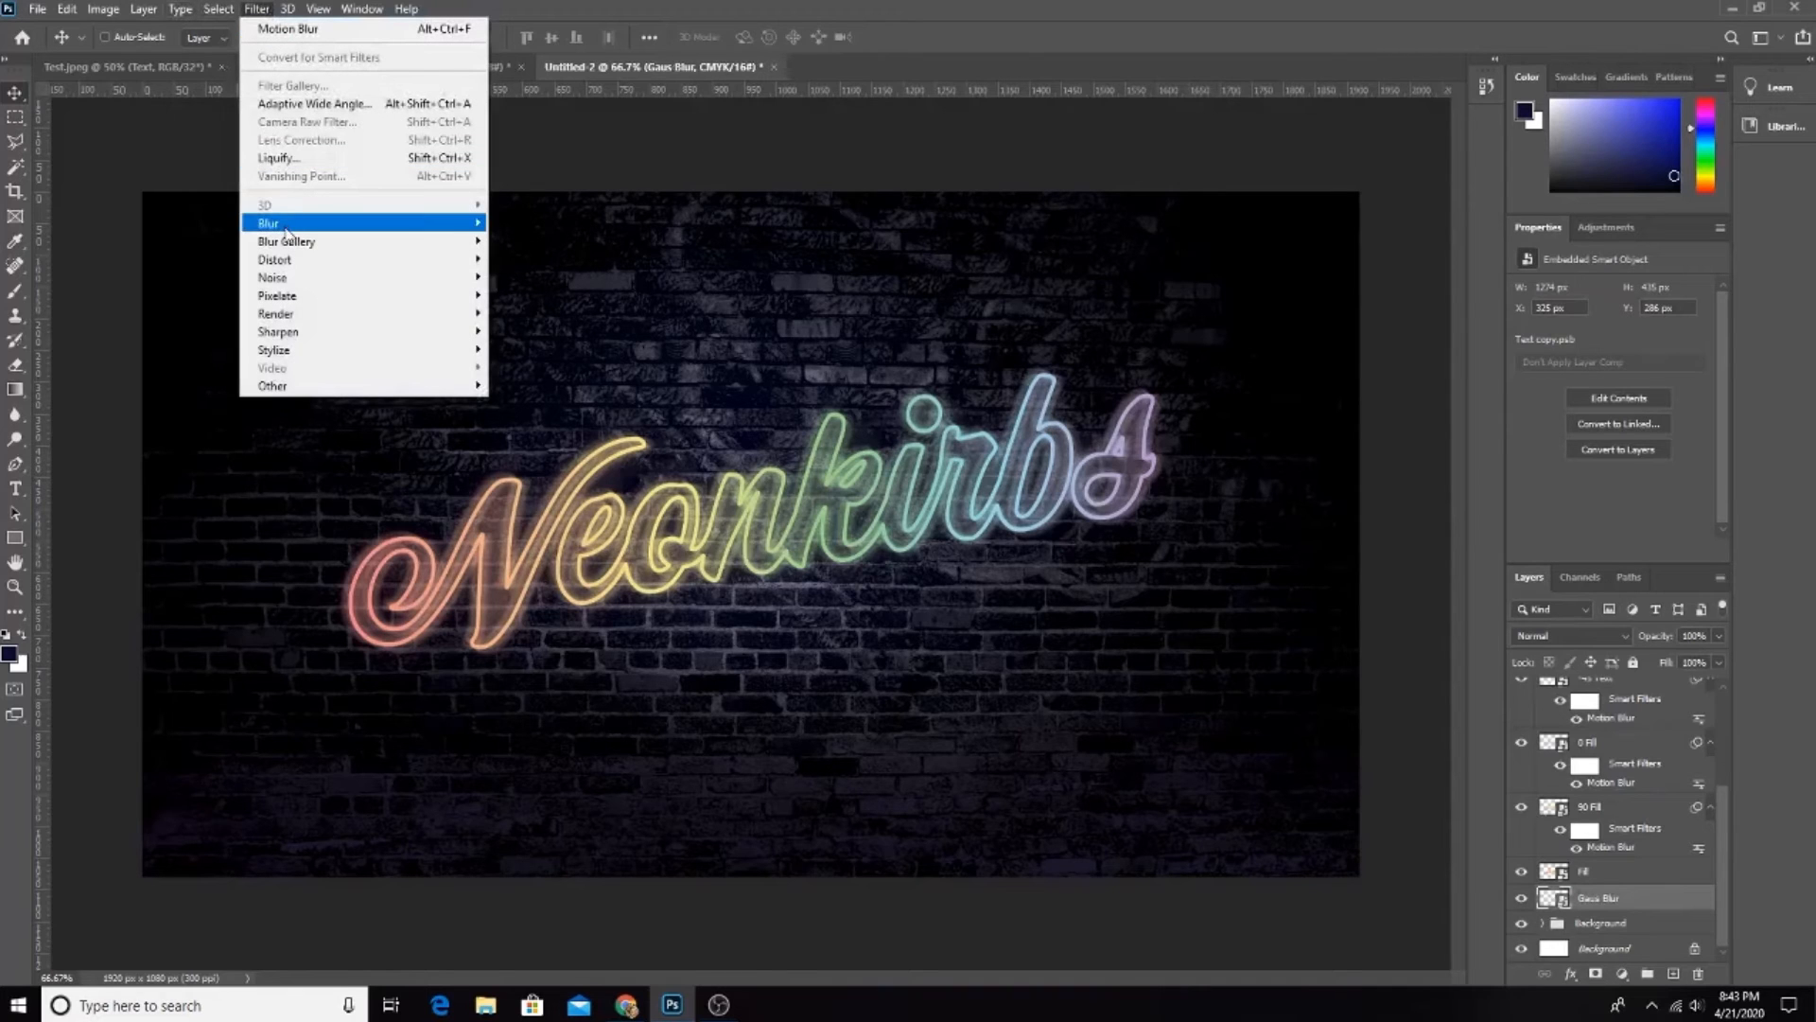
mouse_move(286, 227)
left_click(568, 281)
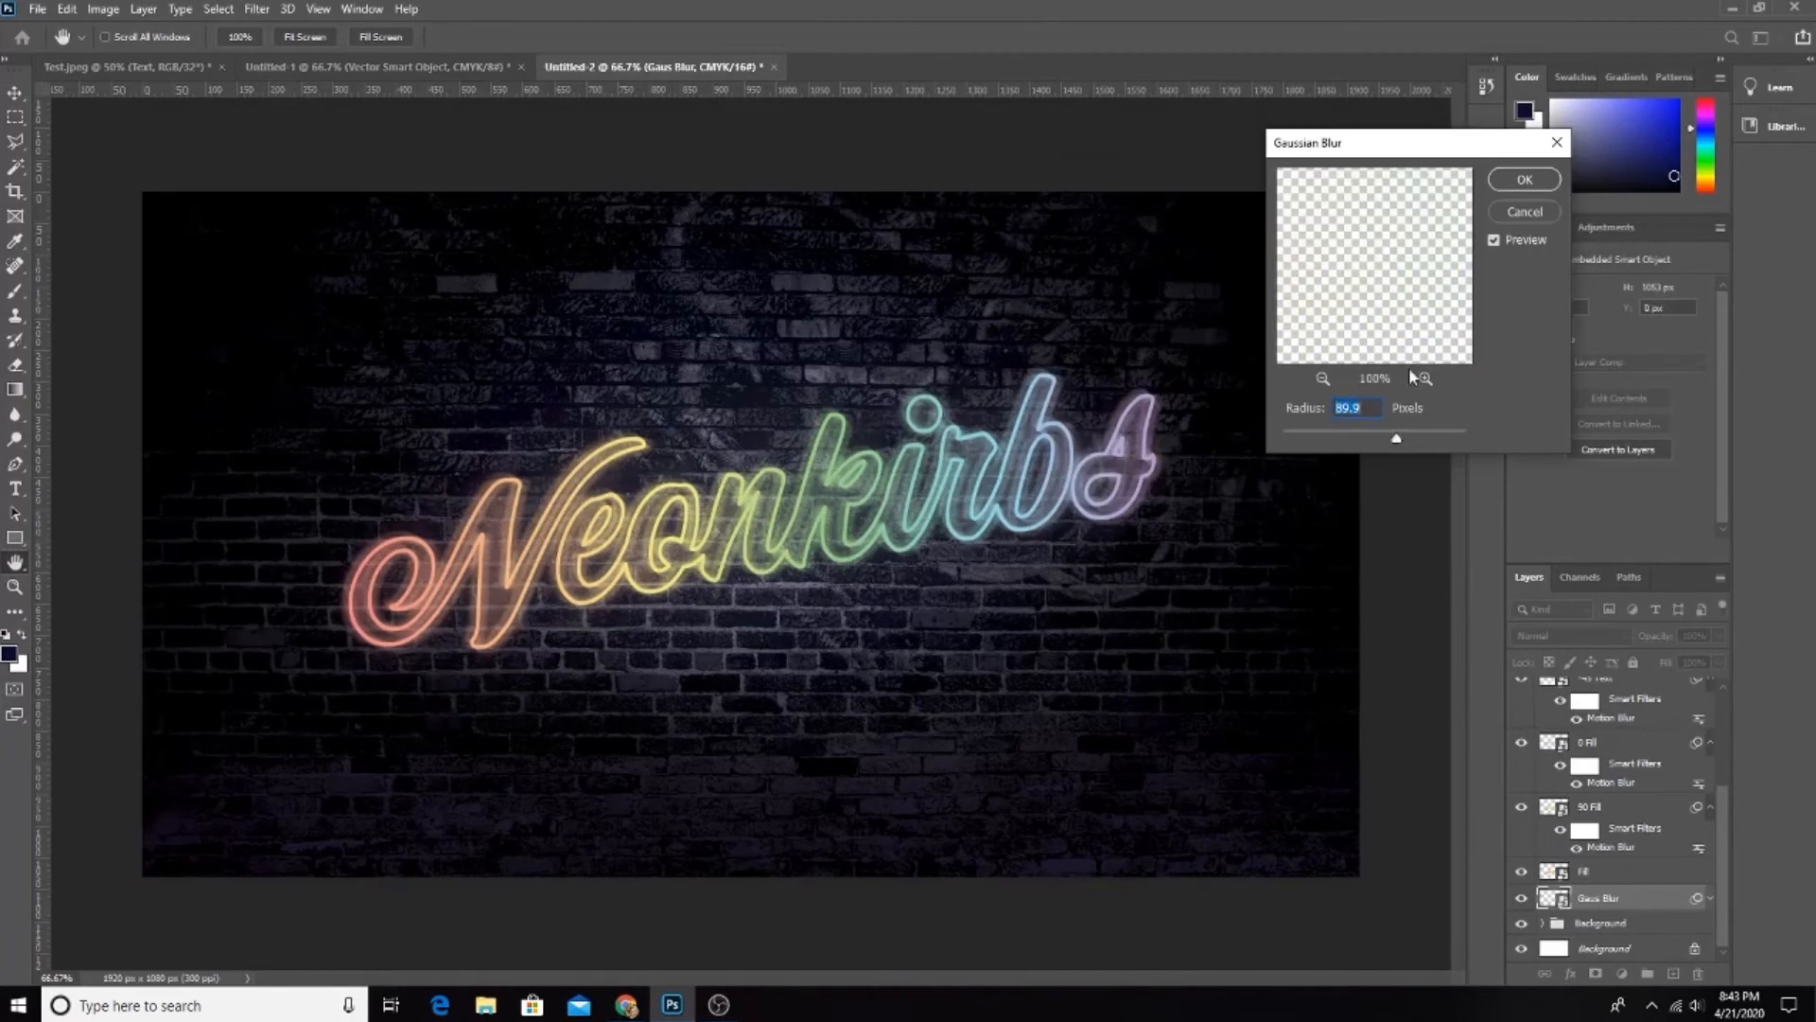
left_click(1523, 183)
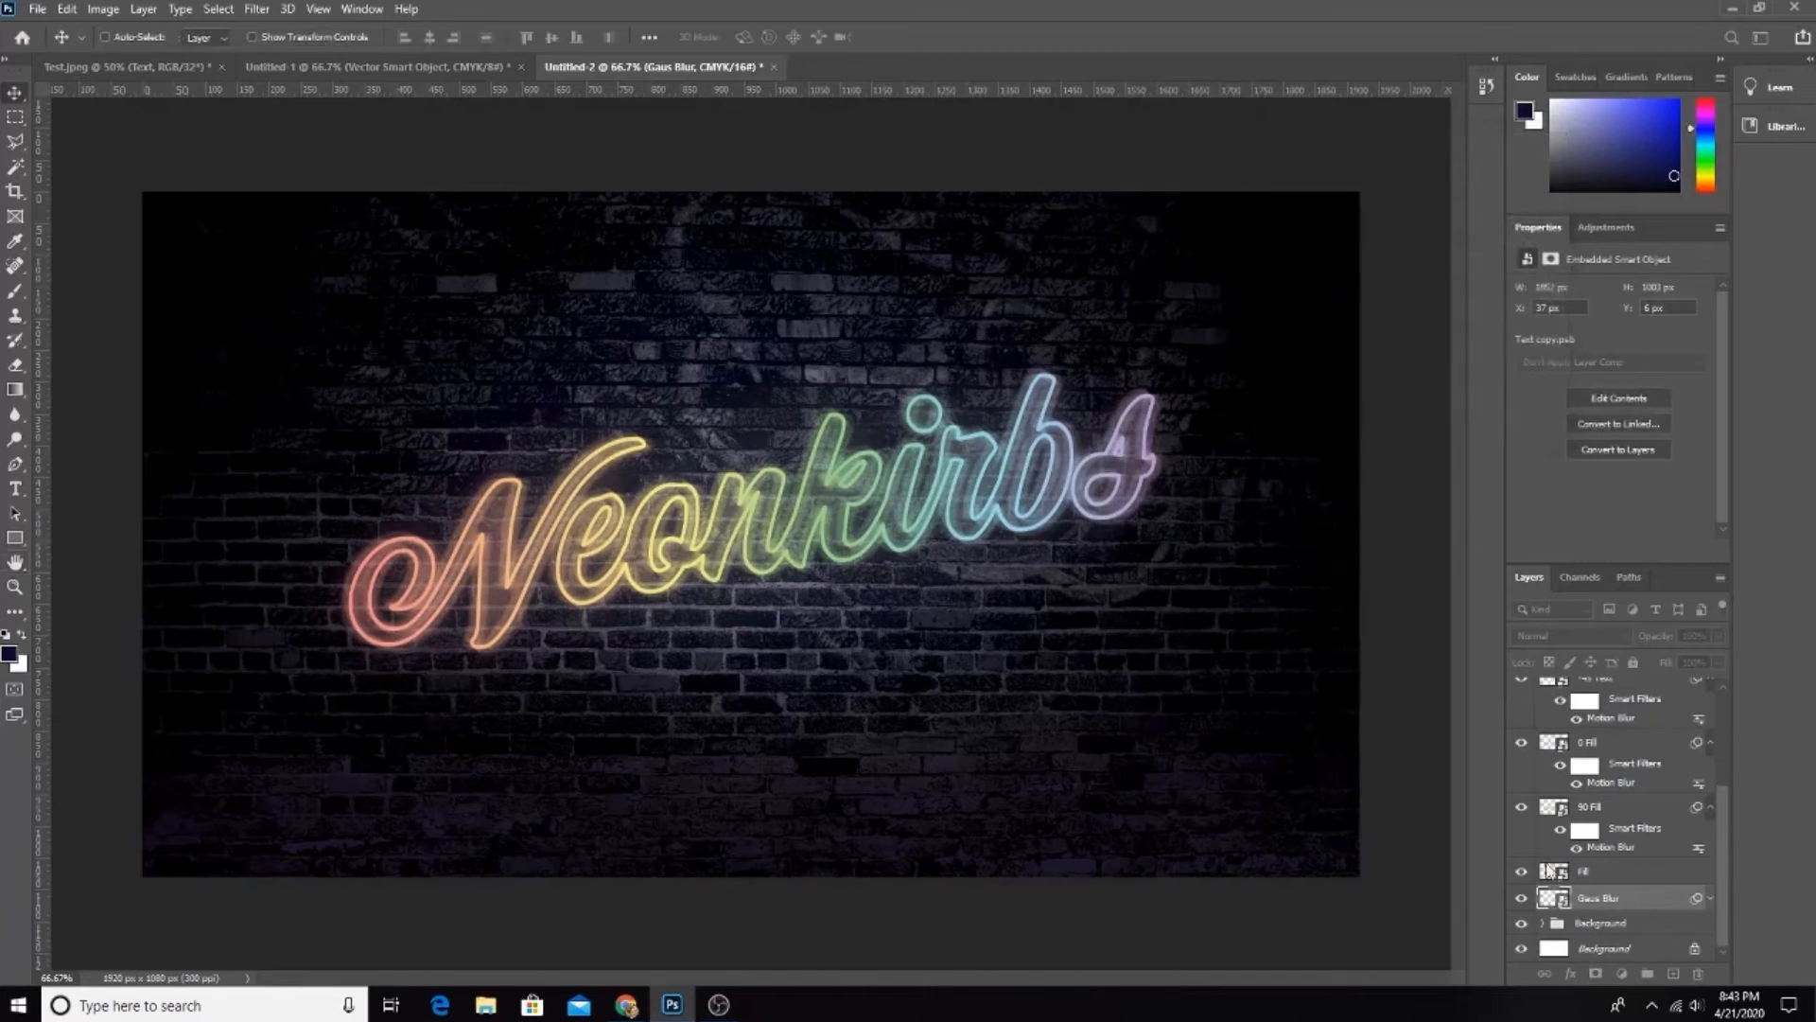
left_click(1521, 898)
left_click(1521, 899)
left_click(1521, 899)
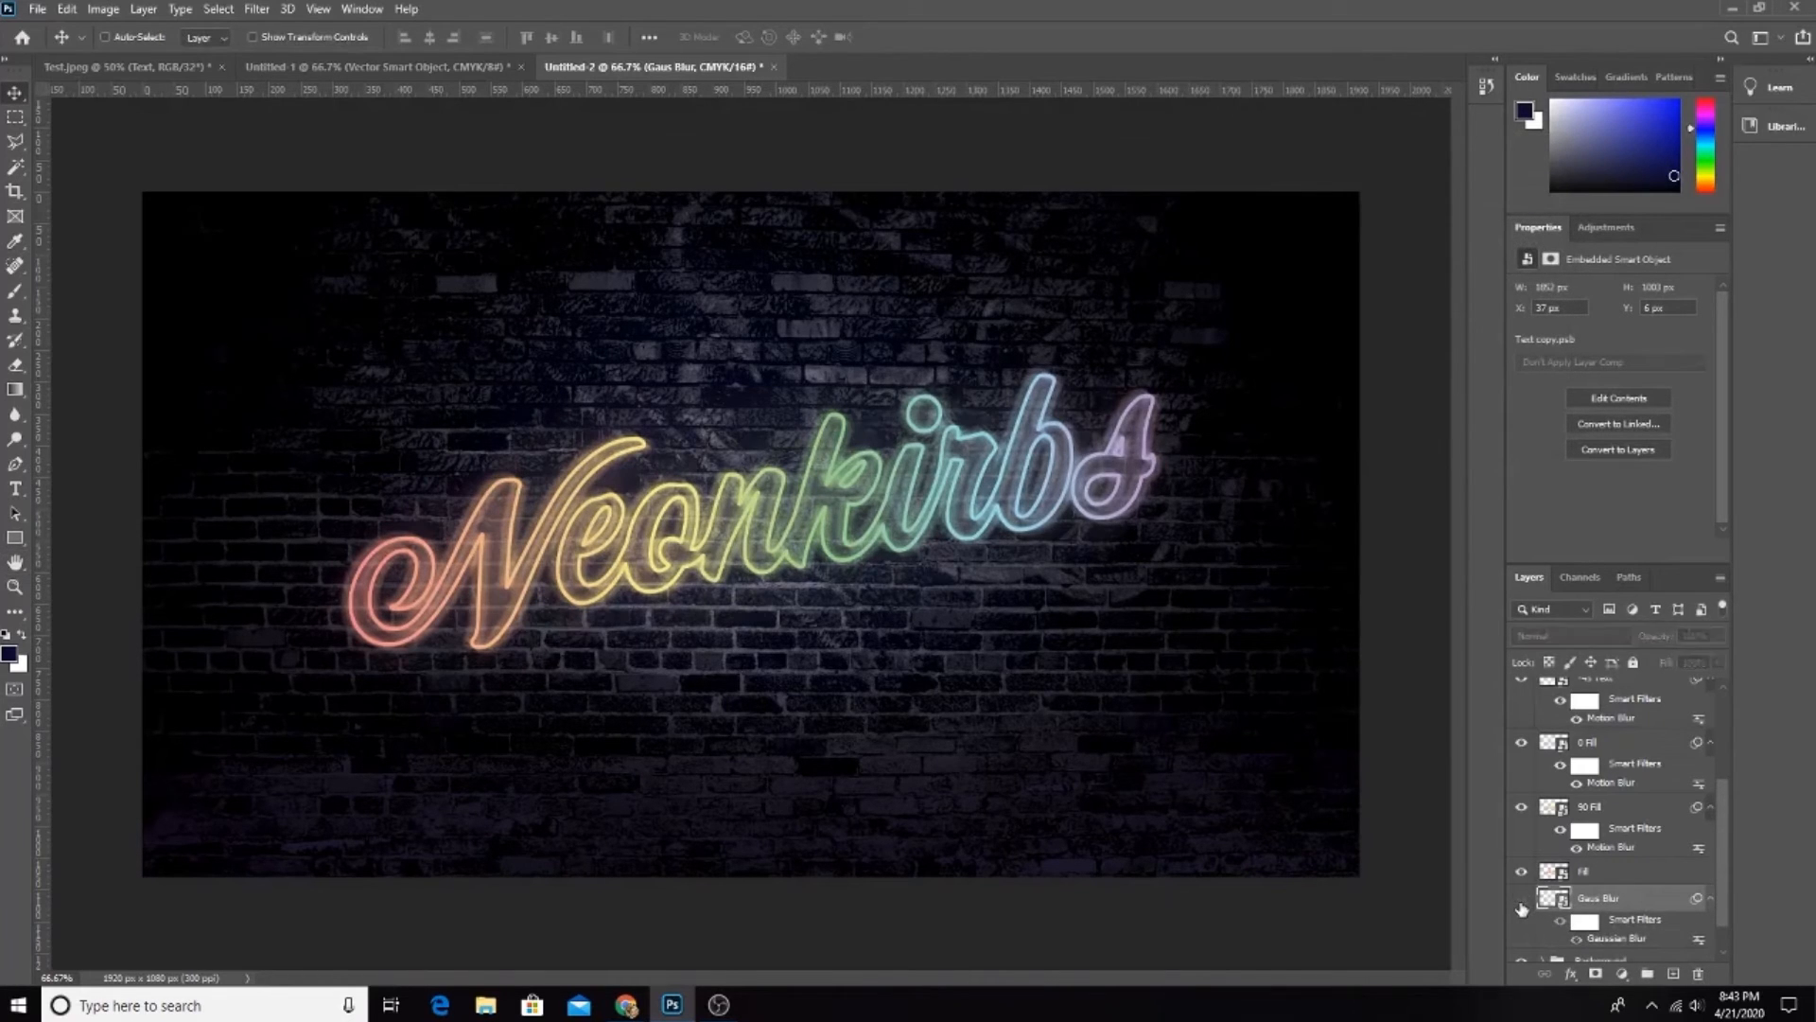
left_click(1521, 899)
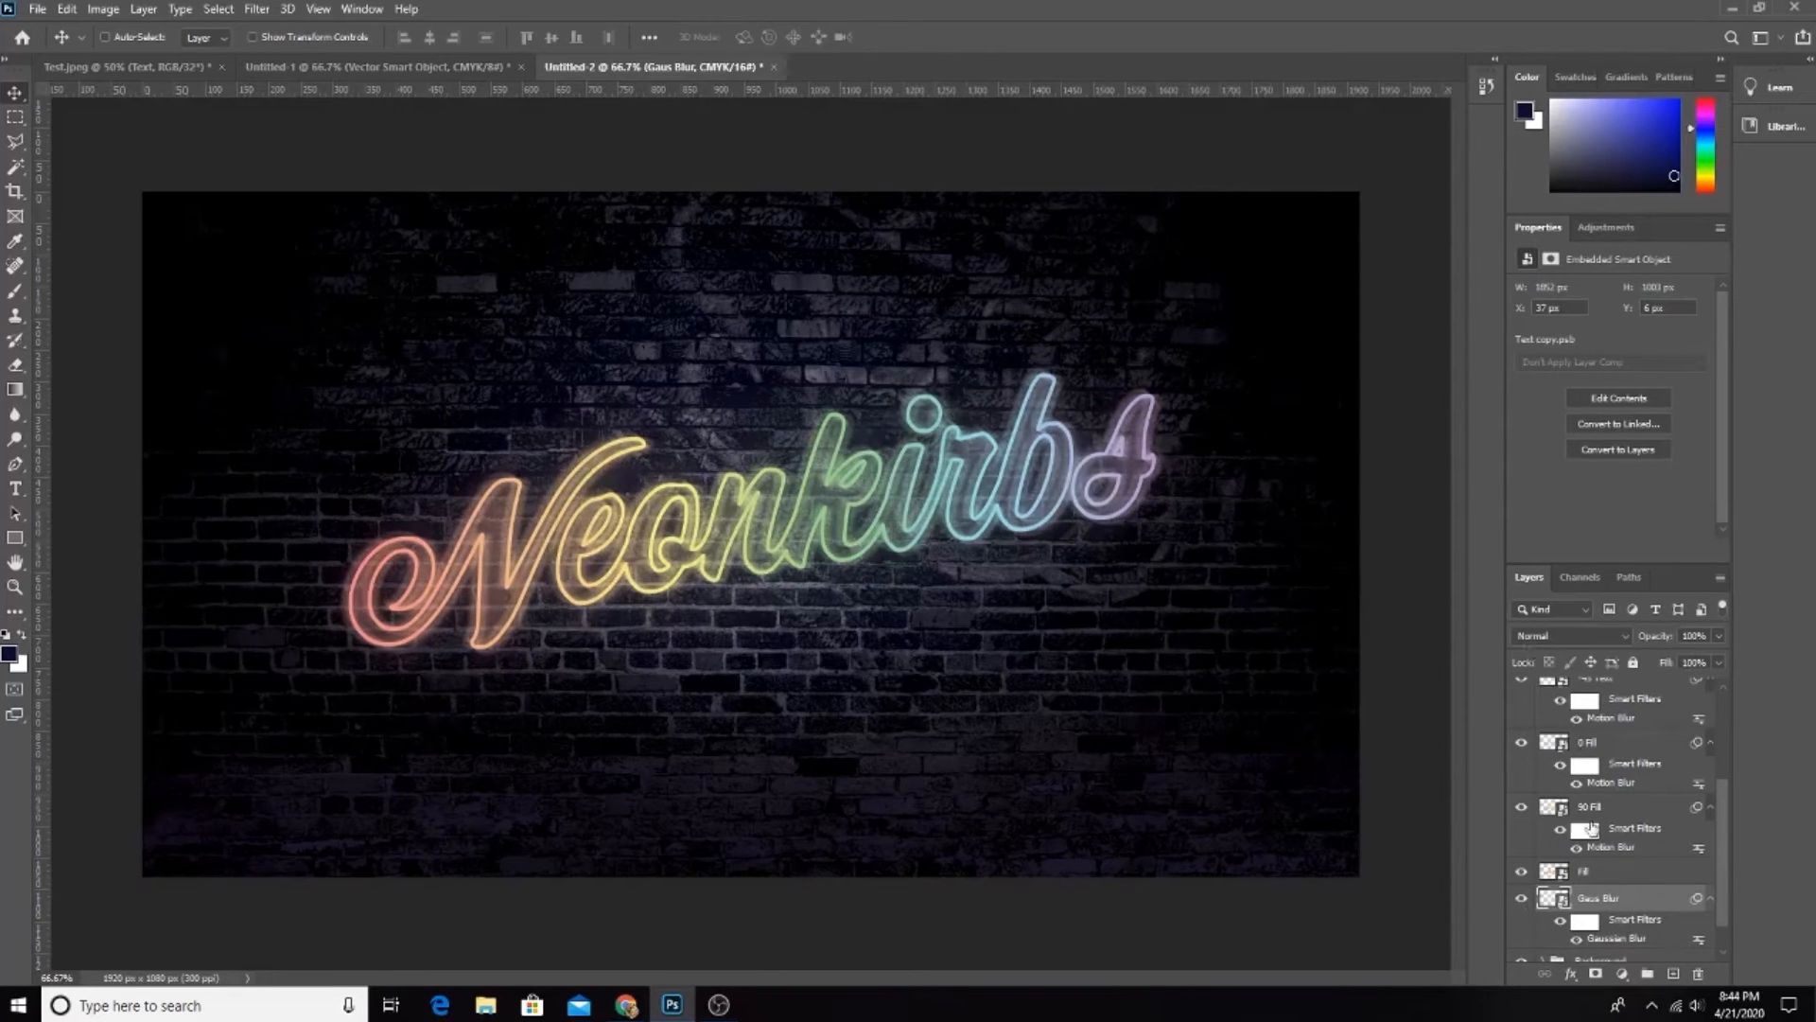
Step: Duplicate the Gaus Blur layer to just below the Text layer and set the copy's Gaussian Blur radius to 2 pixels
scroll(1596, 880, "down", 2)
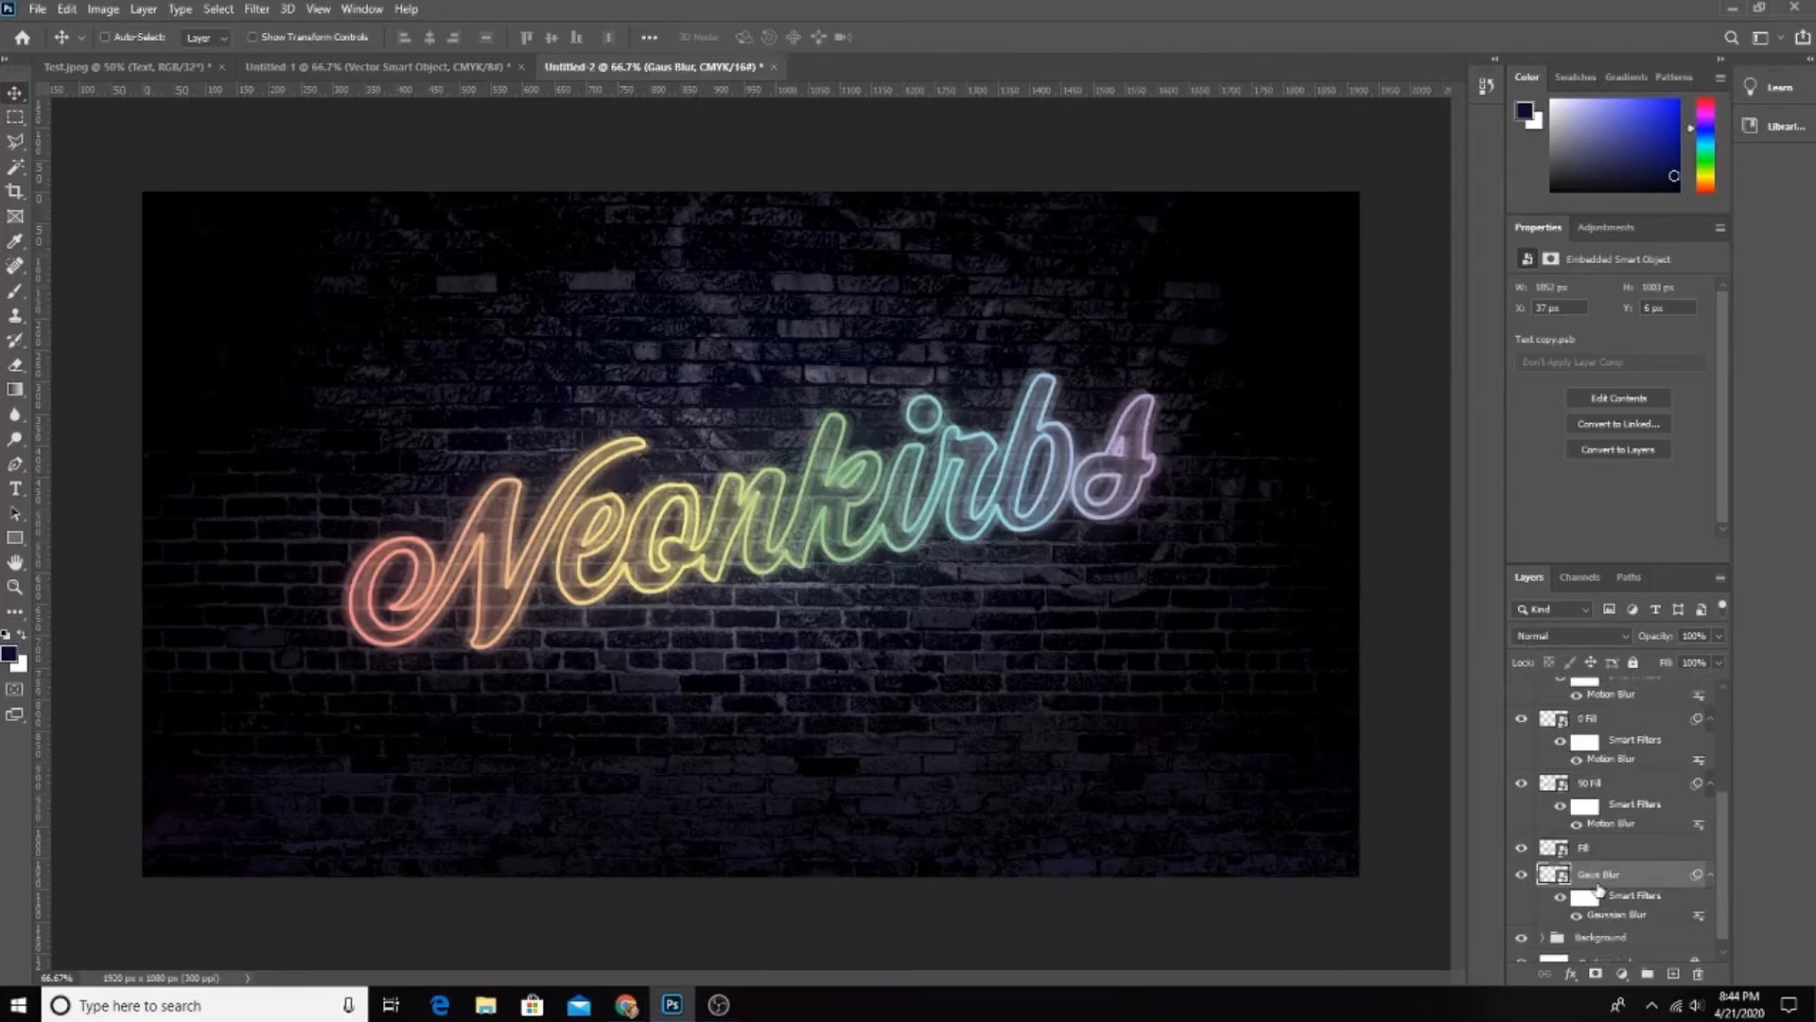
left_click_drag(1599, 887, 1596, 747)
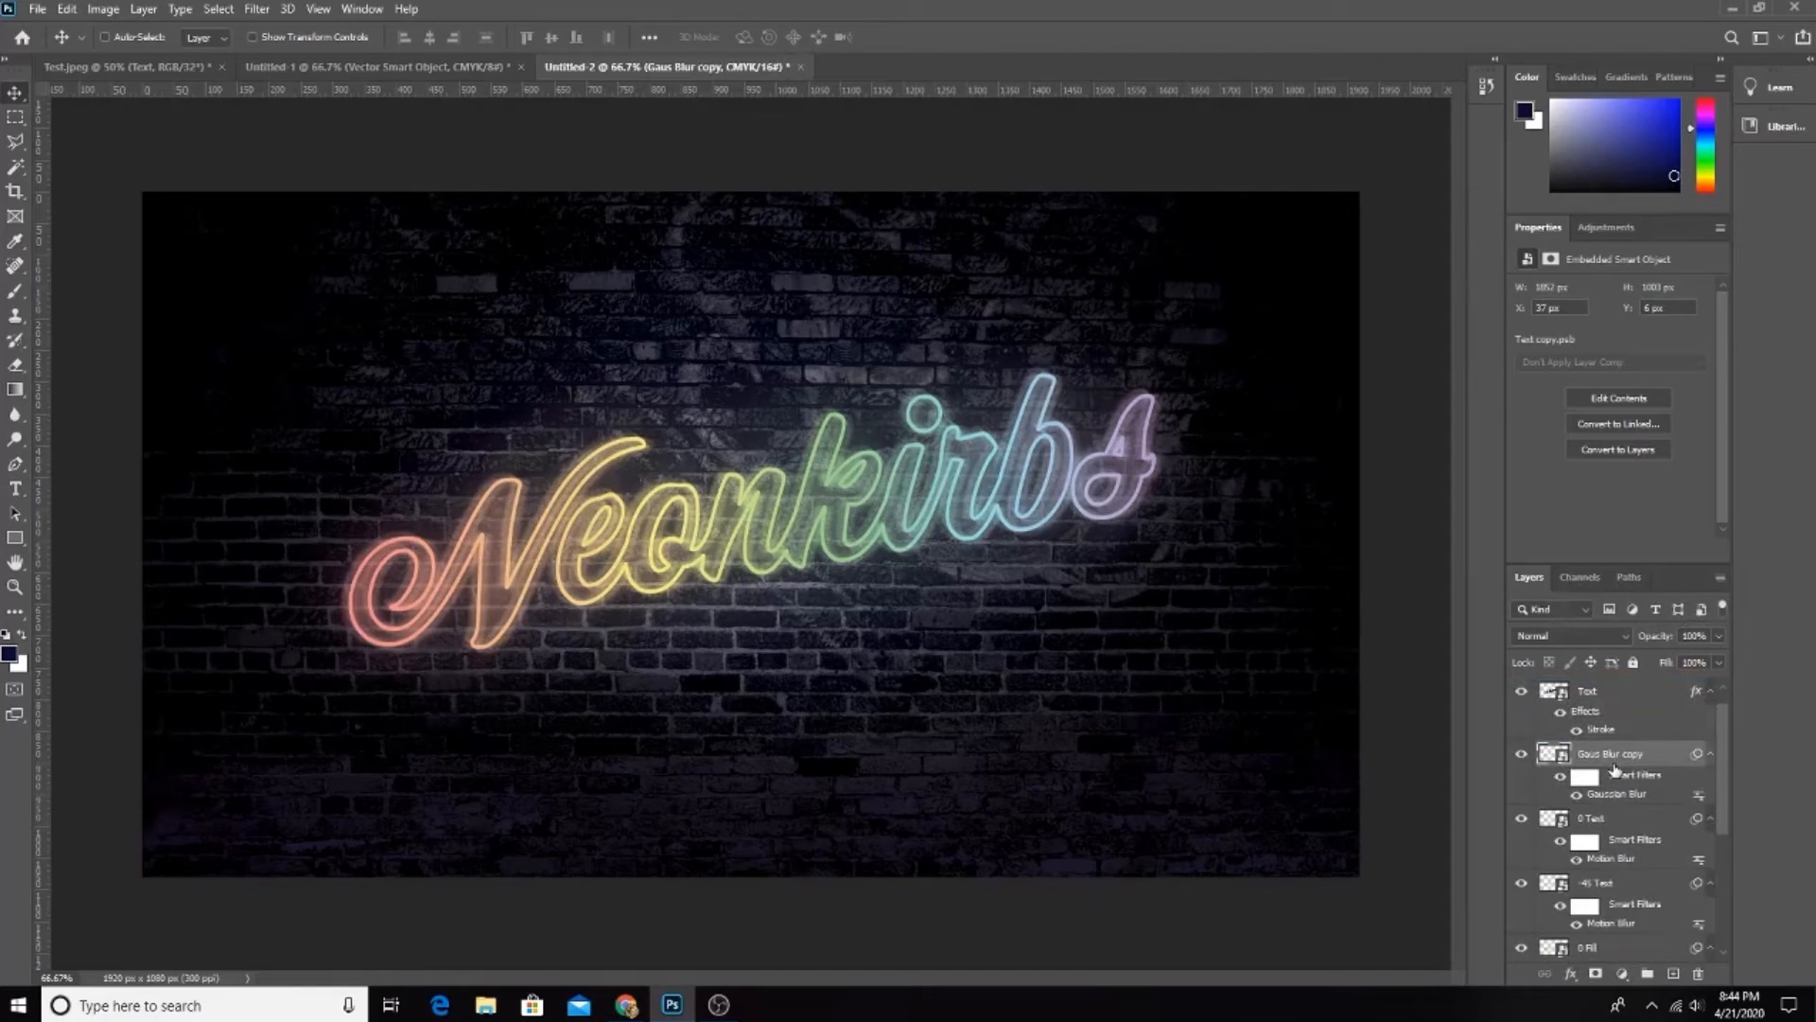
double_click(1609, 797)
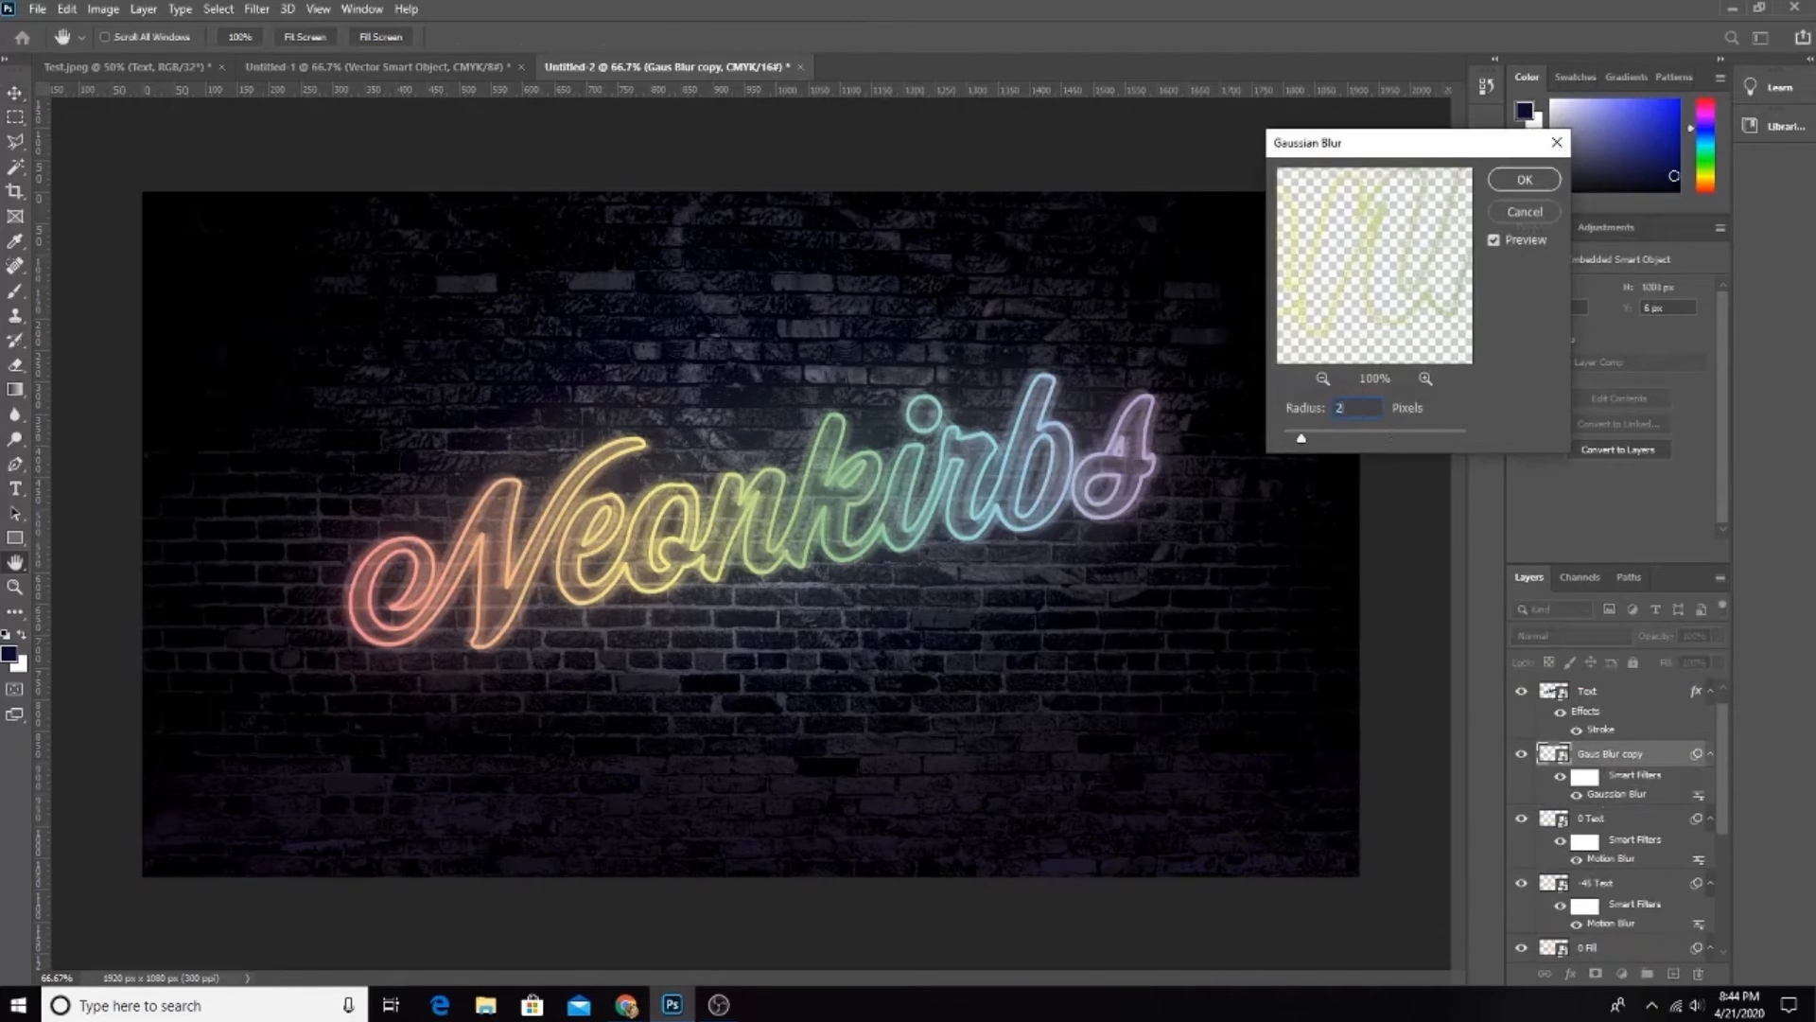
key("Return")
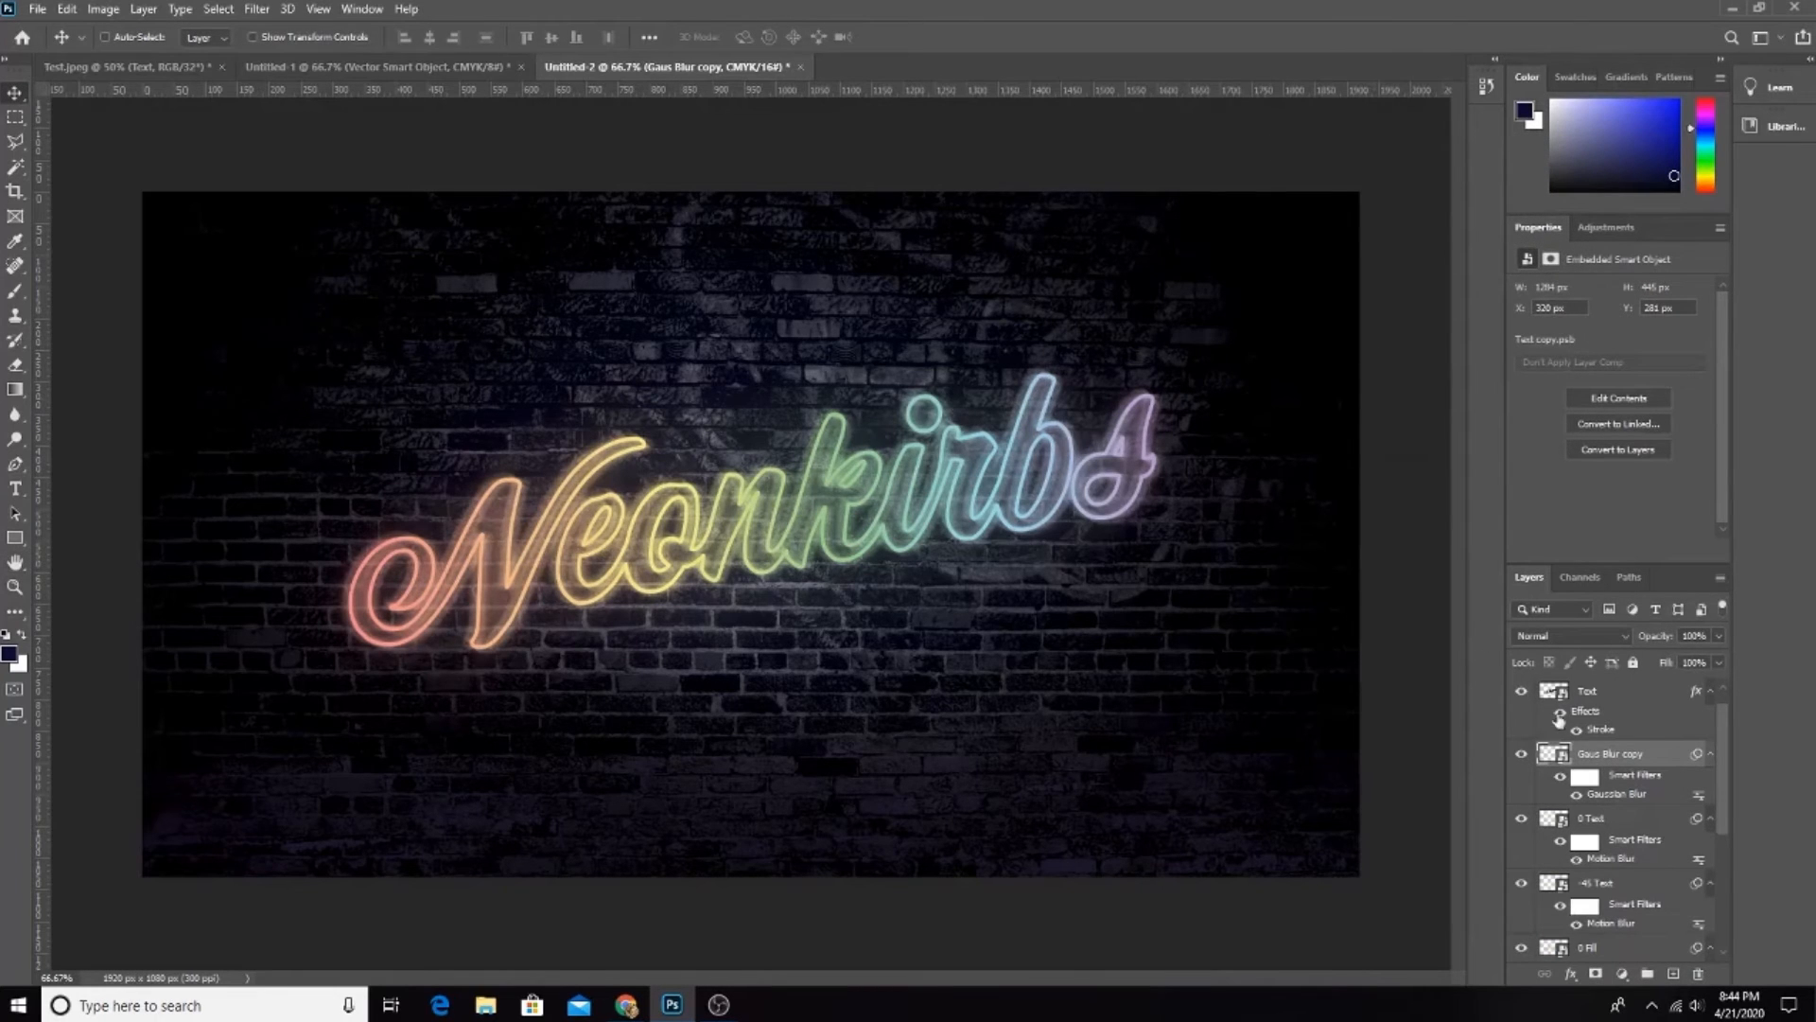
left_click(1520, 755)
left_click(1520, 755)
Step: Duplicate the Text layer directly above itself, beneath the Lines group
key("ctrl+minus")
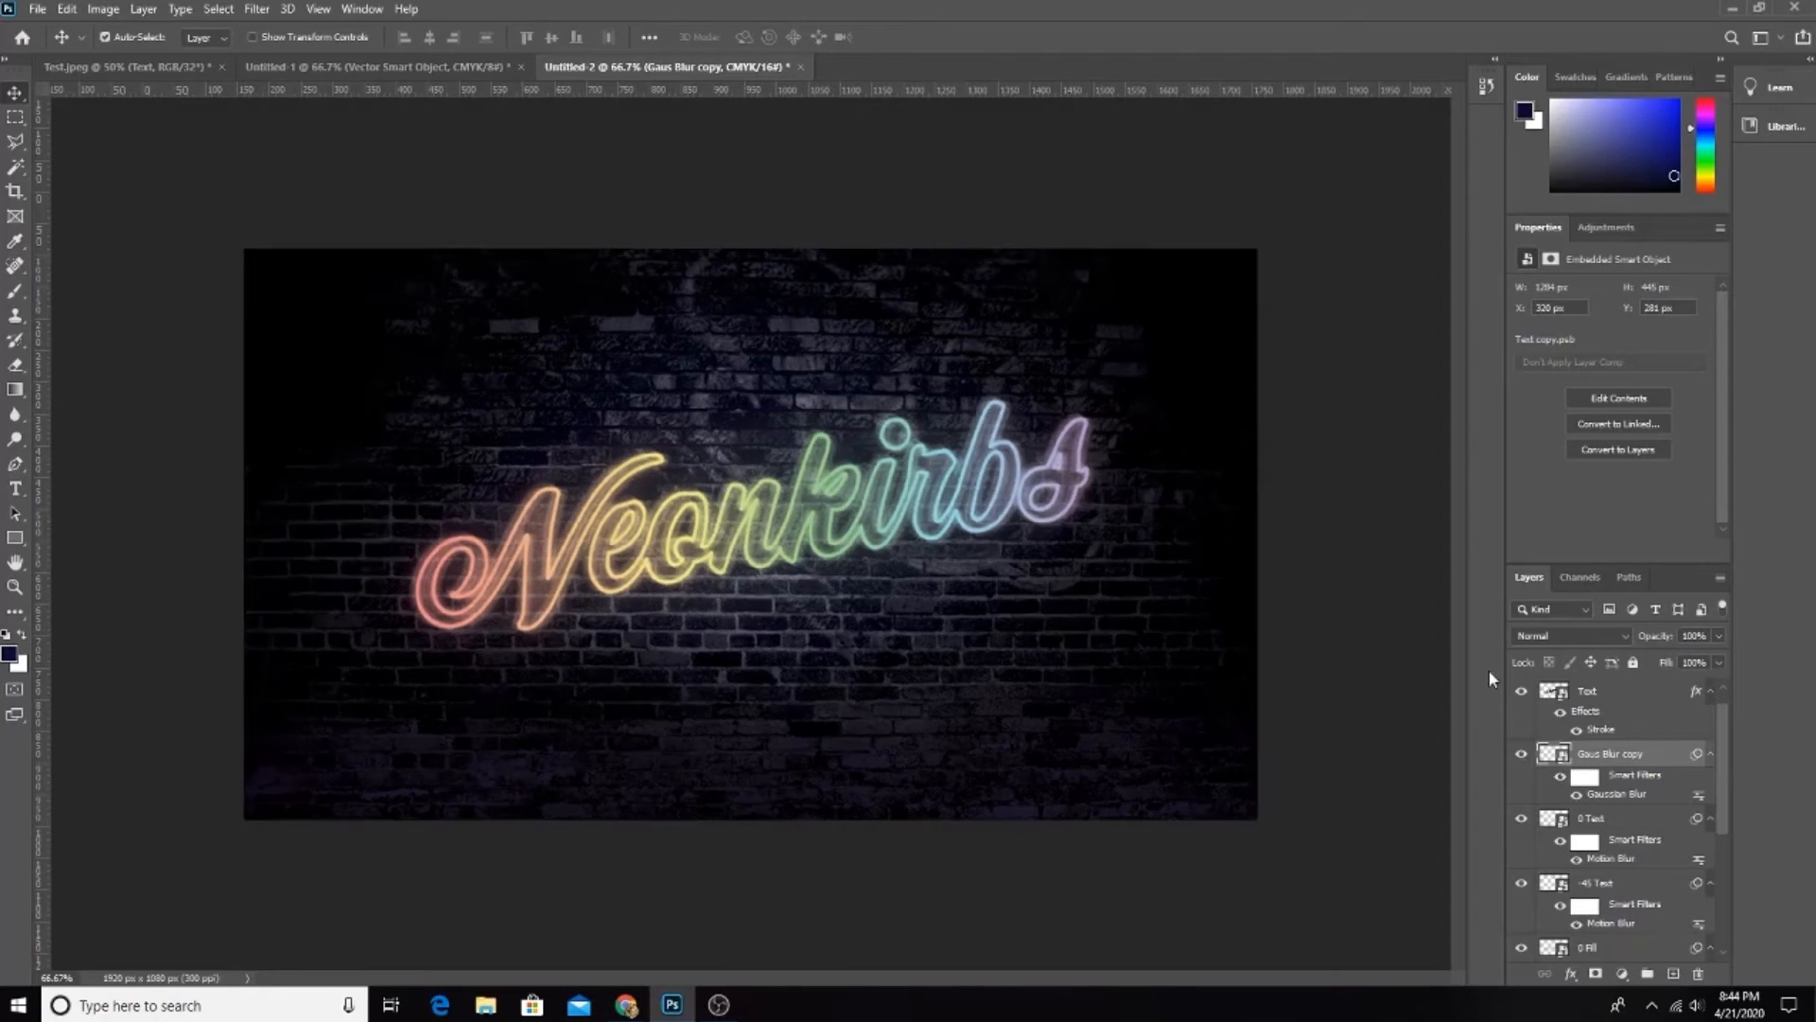
key("ctrl+minus")
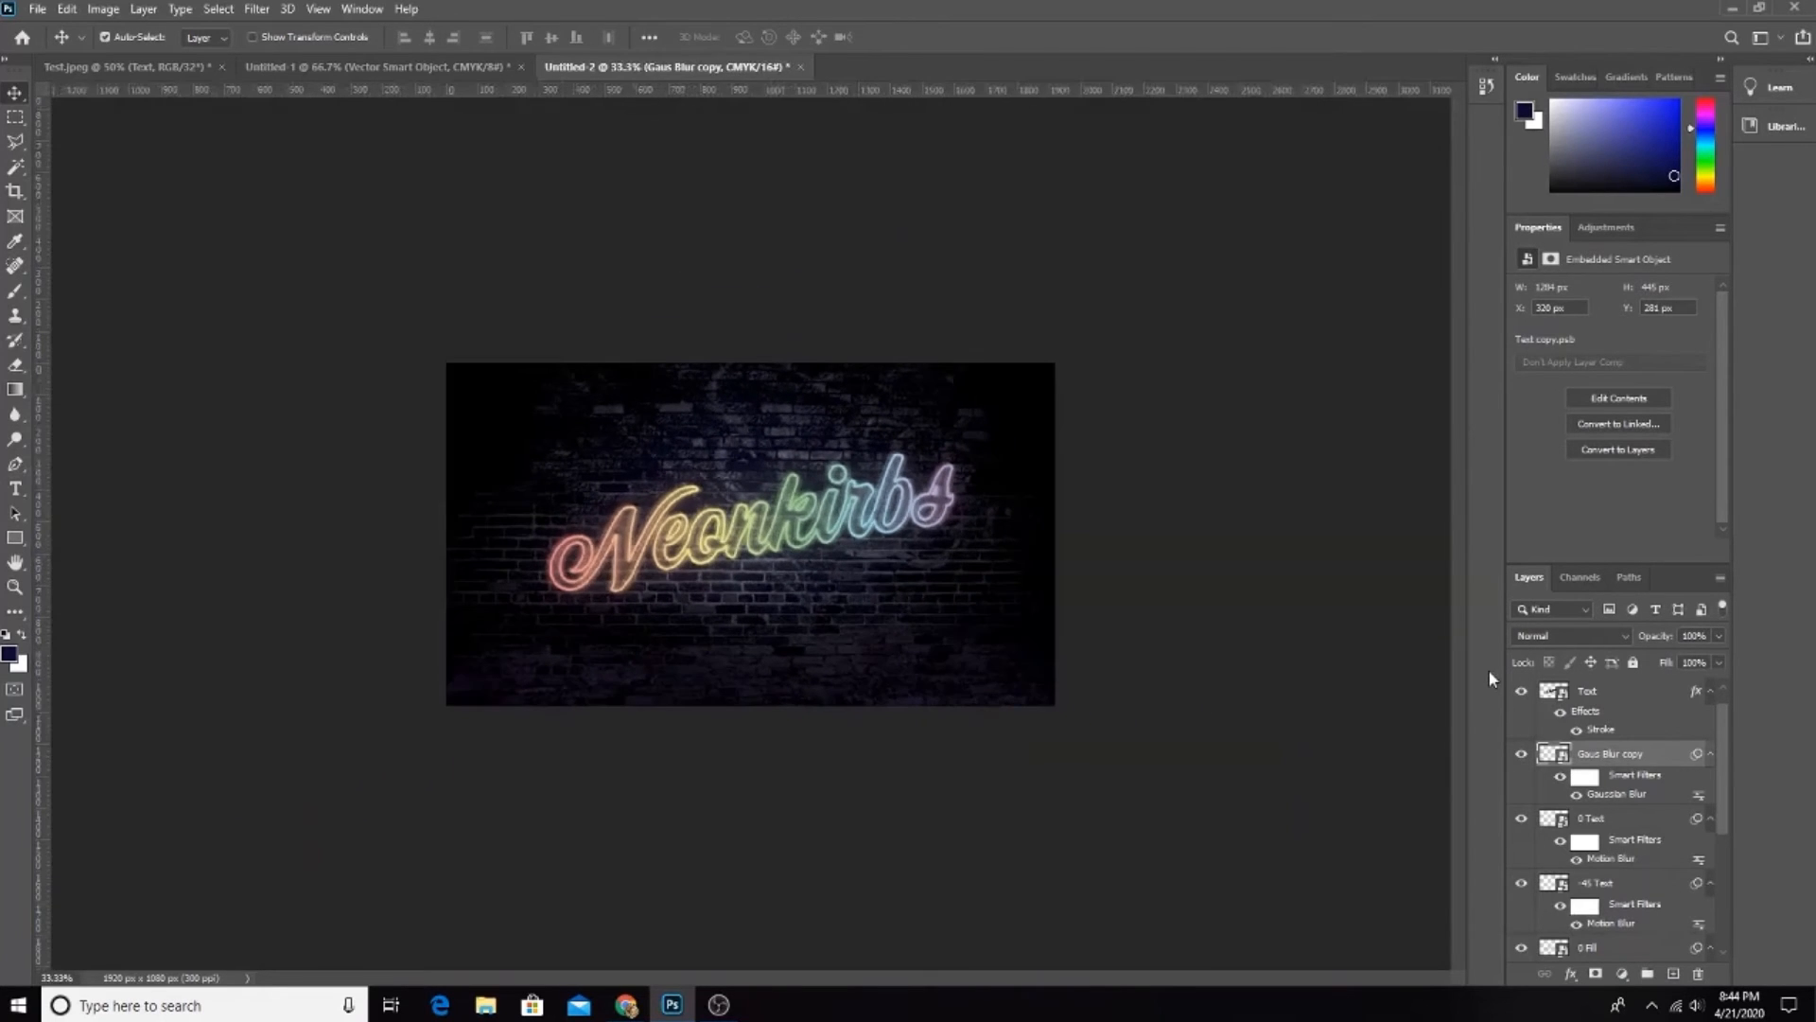
key("ctrl+plus")
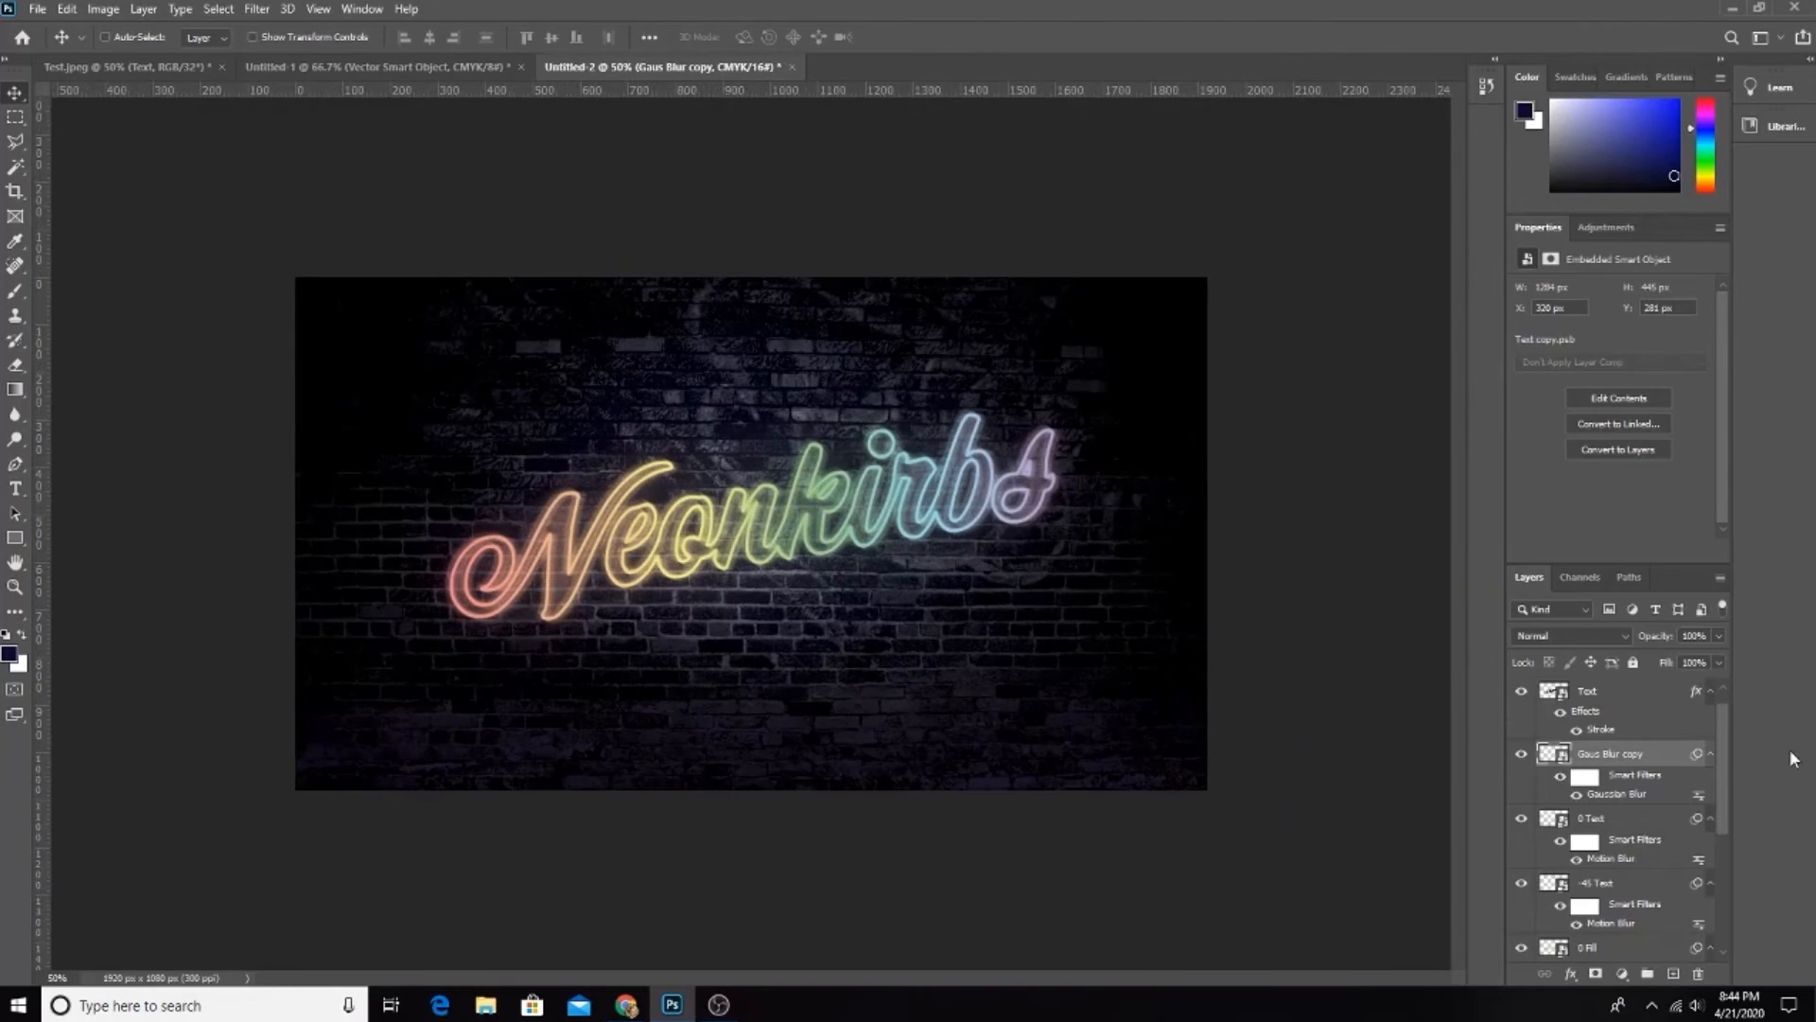
scroll(1620, 754, "up", 1)
left_click(1609, 718)
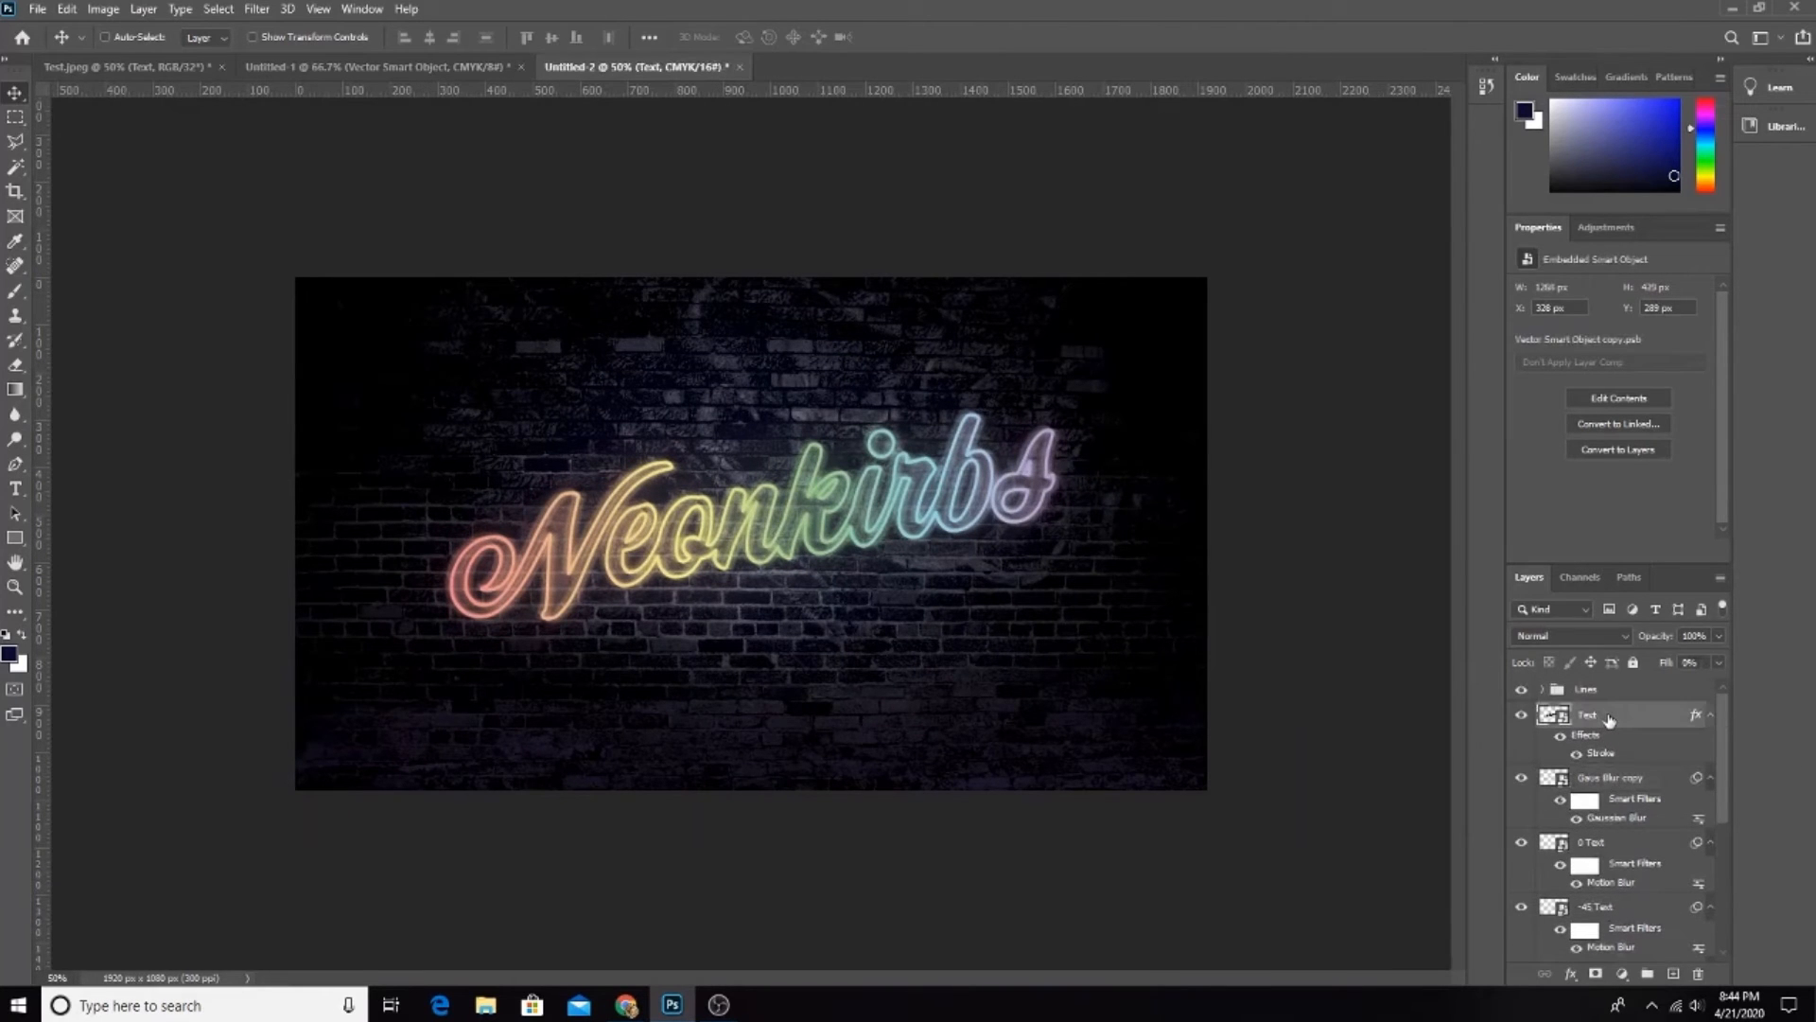
left_click_drag(1609, 719, 1587, 692)
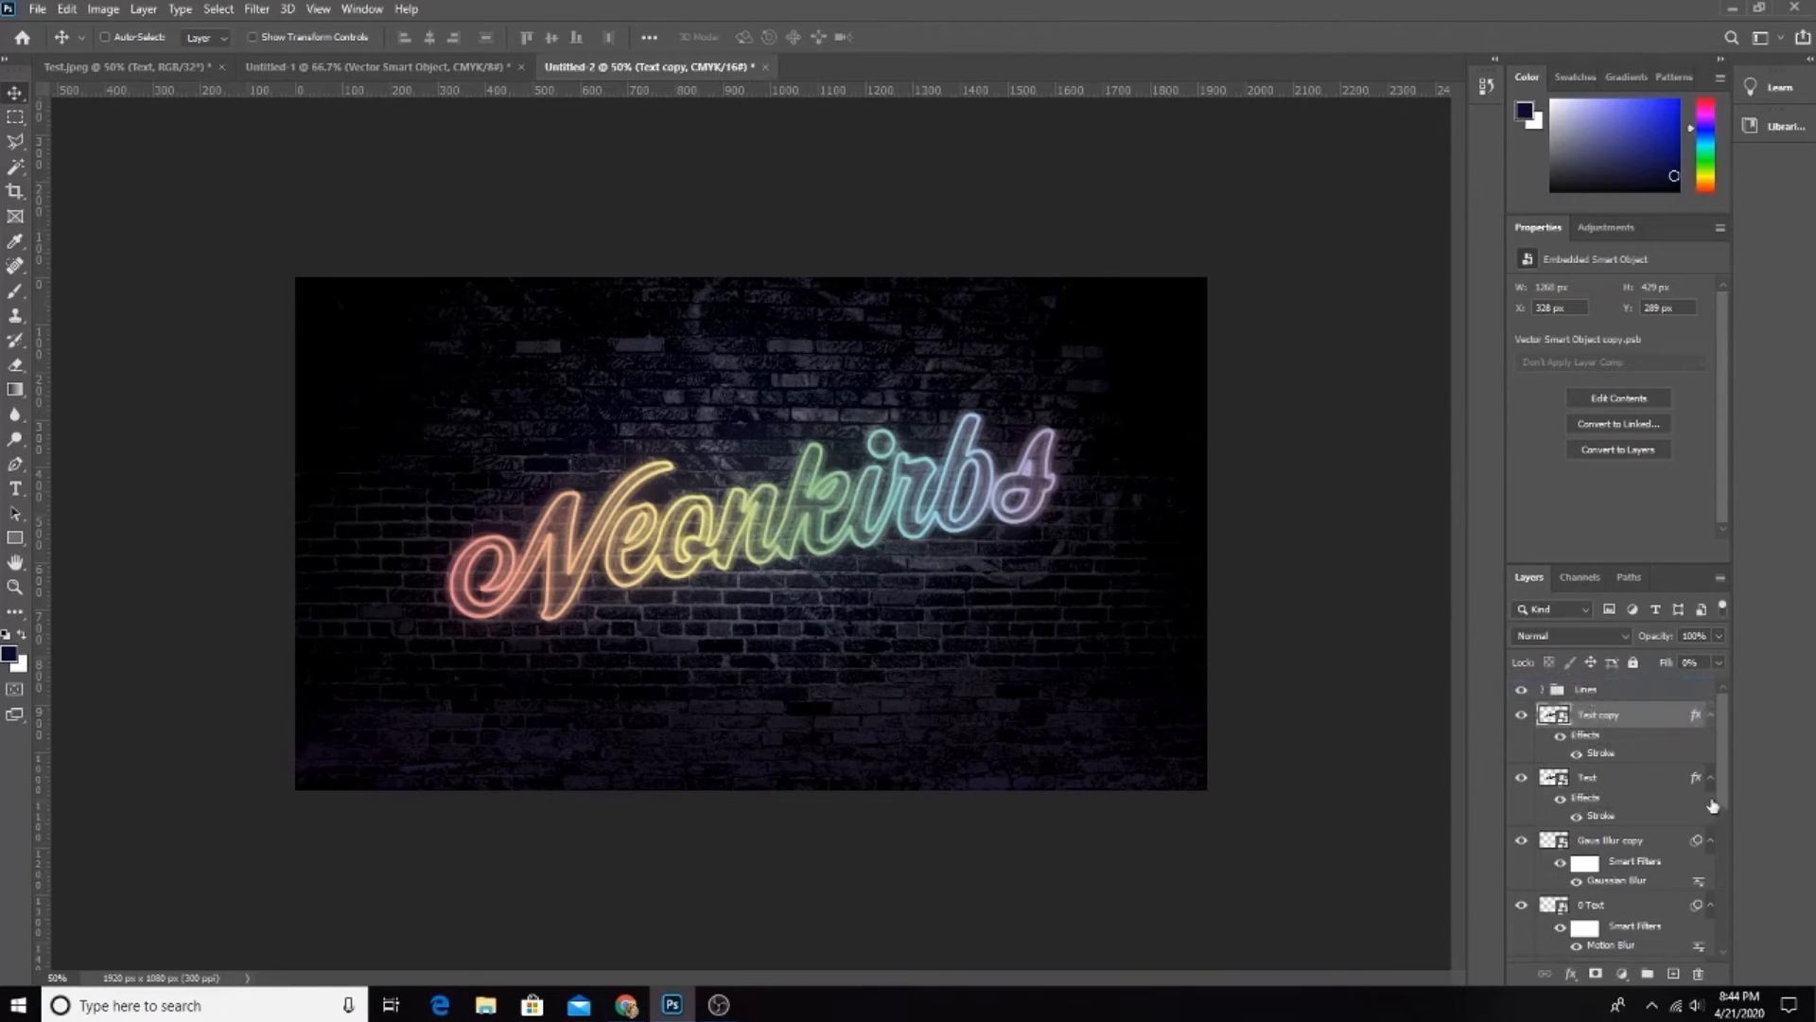
Step: Change the Text copy layer's stroke to a solid color fill in white
double_click(1596, 754)
left_click(1147, 400)
left_click(1133, 401)
left_click(1092, 418)
left_click(1074, 209)
left_click(1503, 201)
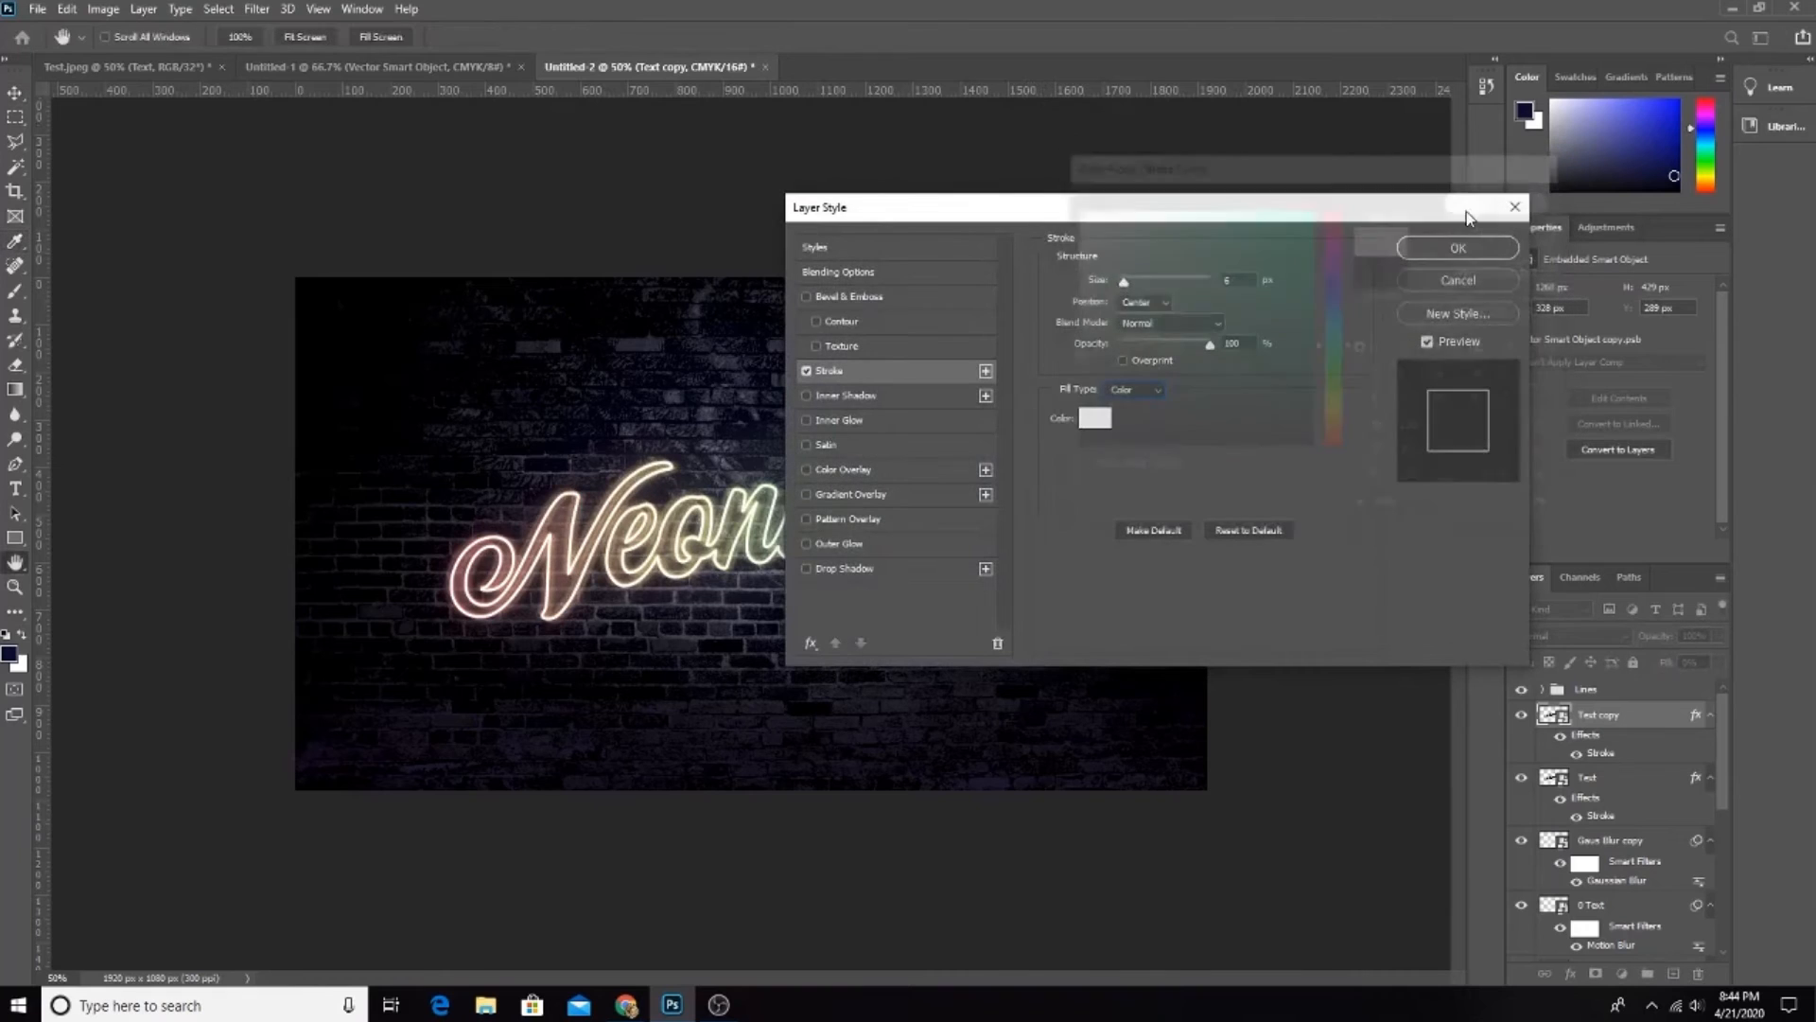
left_click(1457, 247)
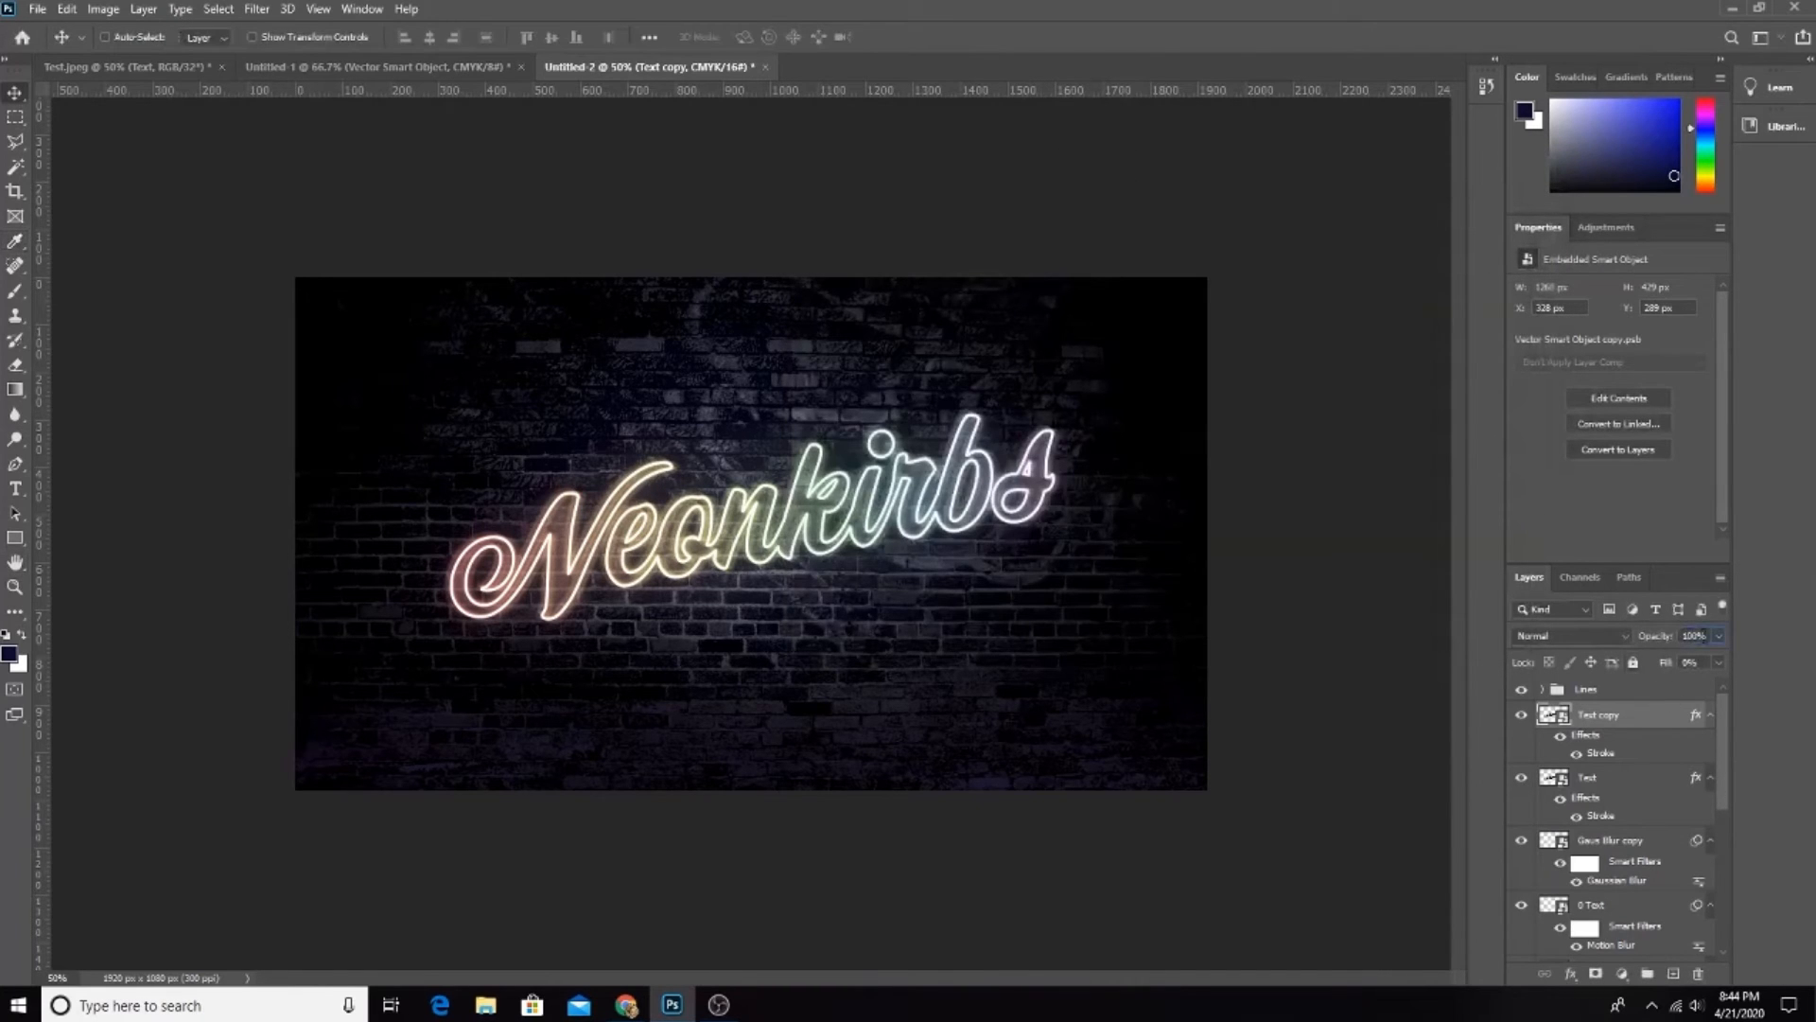
Step: Try 15% opacity on the Text copy layer and compare the image with the layer hidden and shown
left_click(1696, 635)
type("15")
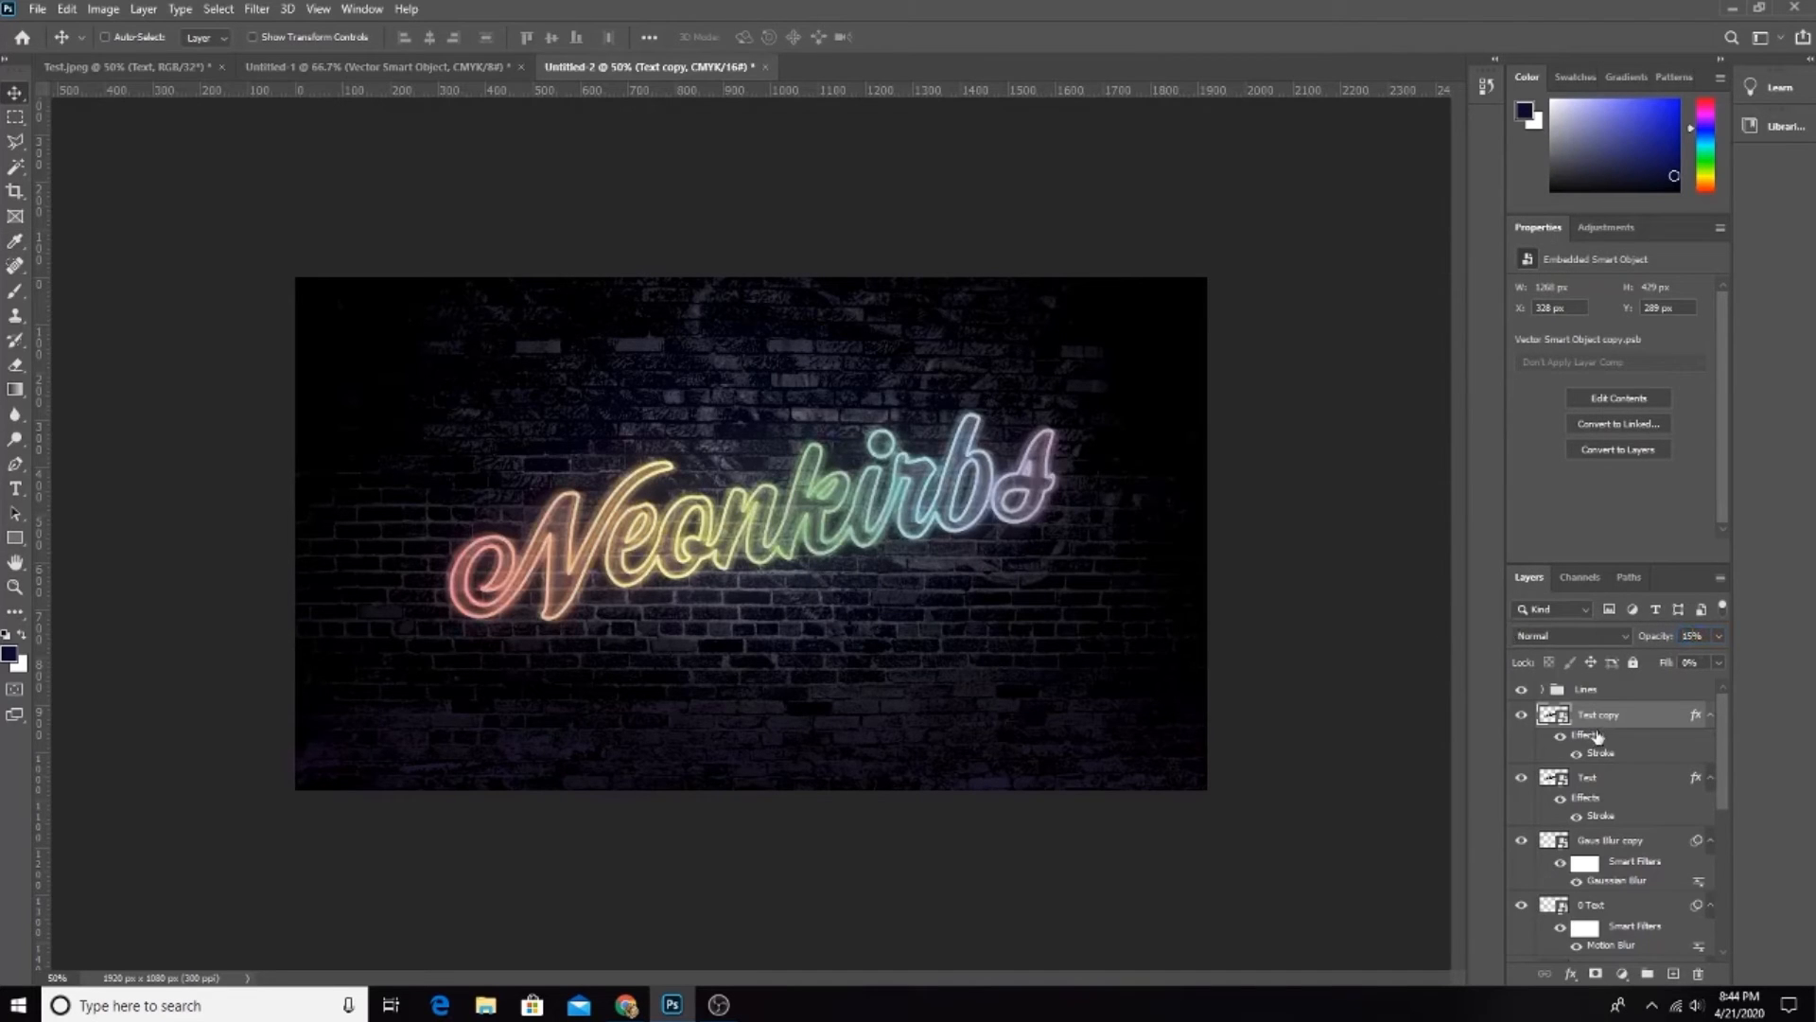
left_click(1520, 716)
left_click(1521, 716)
left_click(1522, 716)
left_click(1522, 716)
left_click(1522, 716)
left_click(1522, 716)
Step: Set the Text copy layer's opacity to 30%
left_click(1688, 635)
type("30")
key("Return")
Step: Group all layers from Text copy down to Gaus Blur and name the group Text
scroll(1597, 741, "down", 2)
scroll(1598, 741, "down", 3)
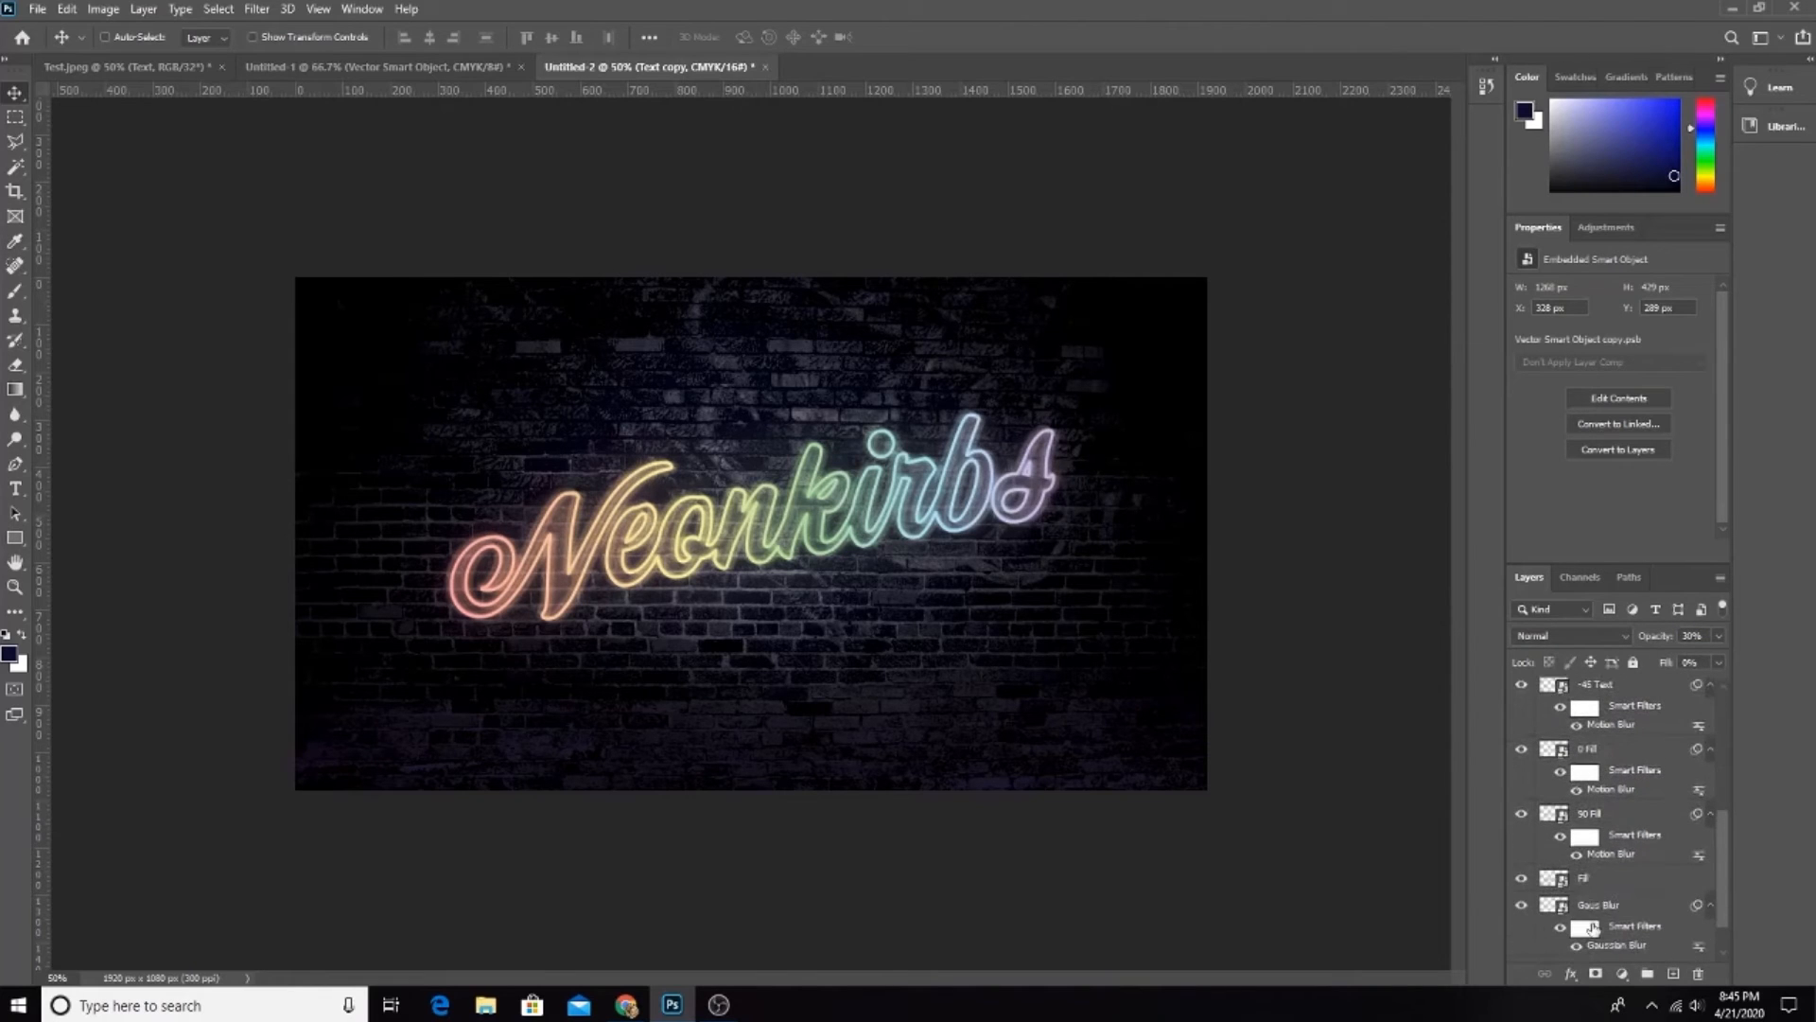
scroll(1617, 906, "down", 1)
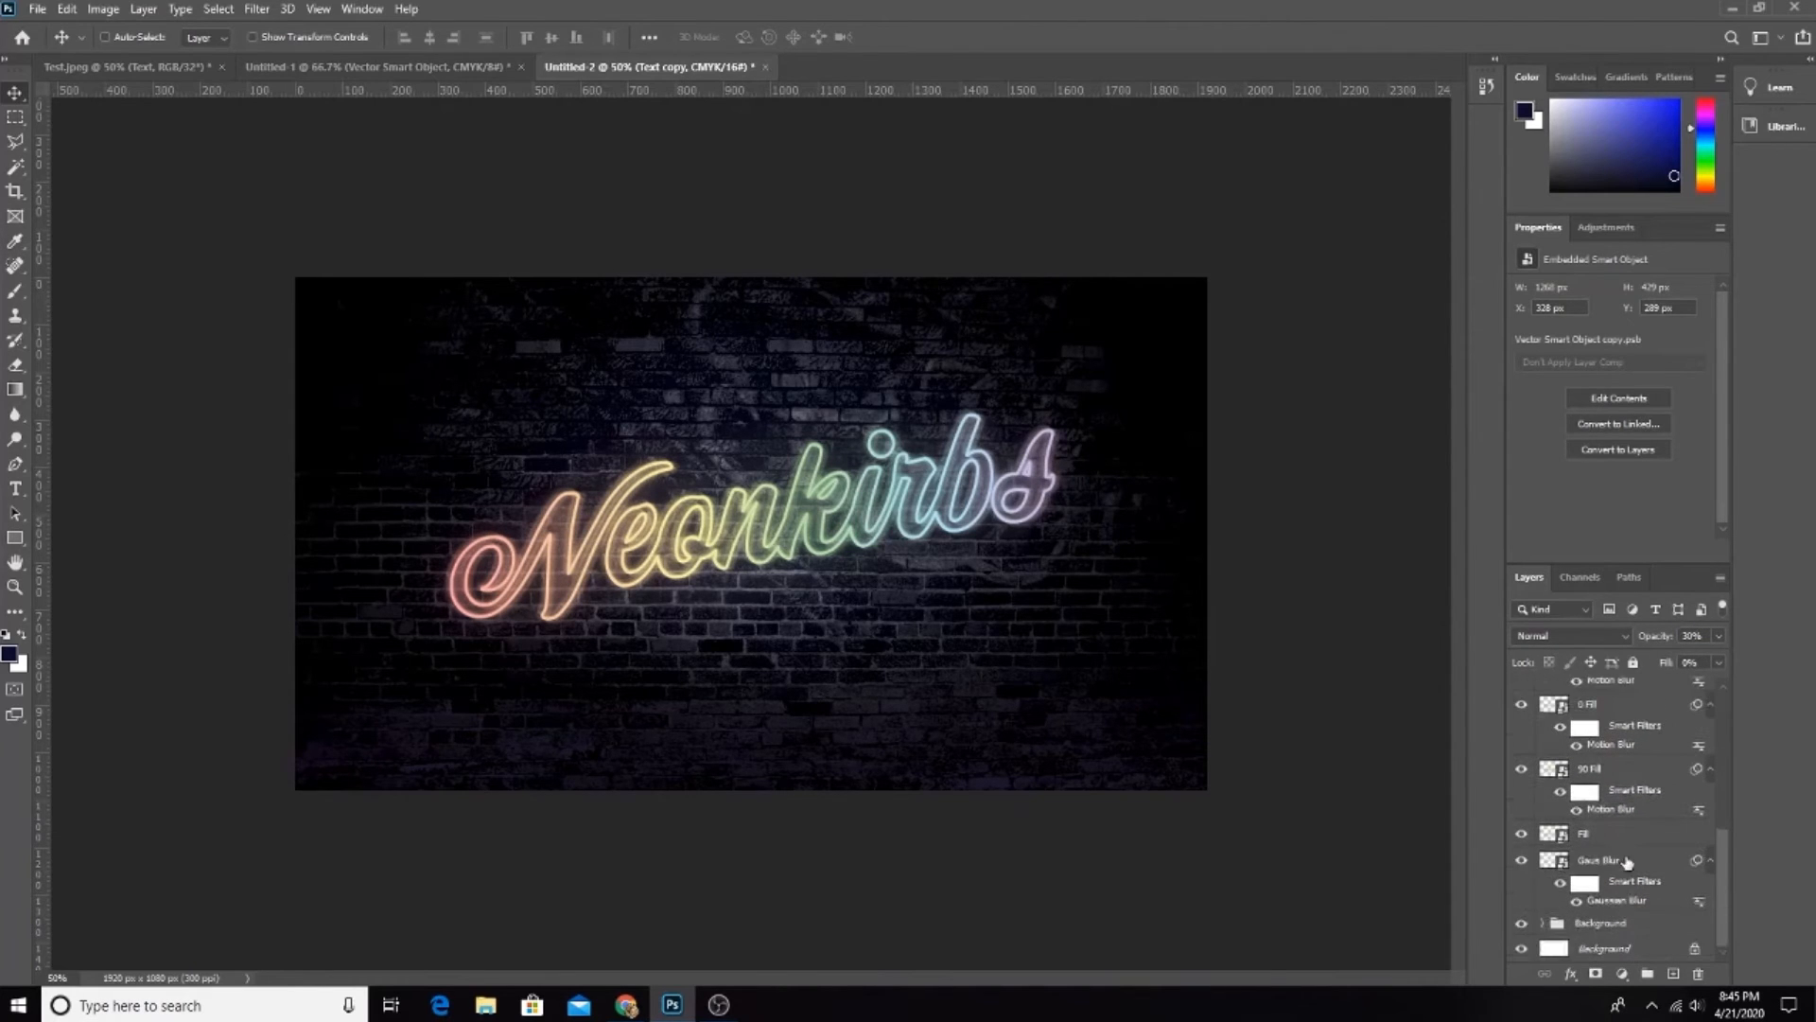
left_click(1613, 861, "shift")
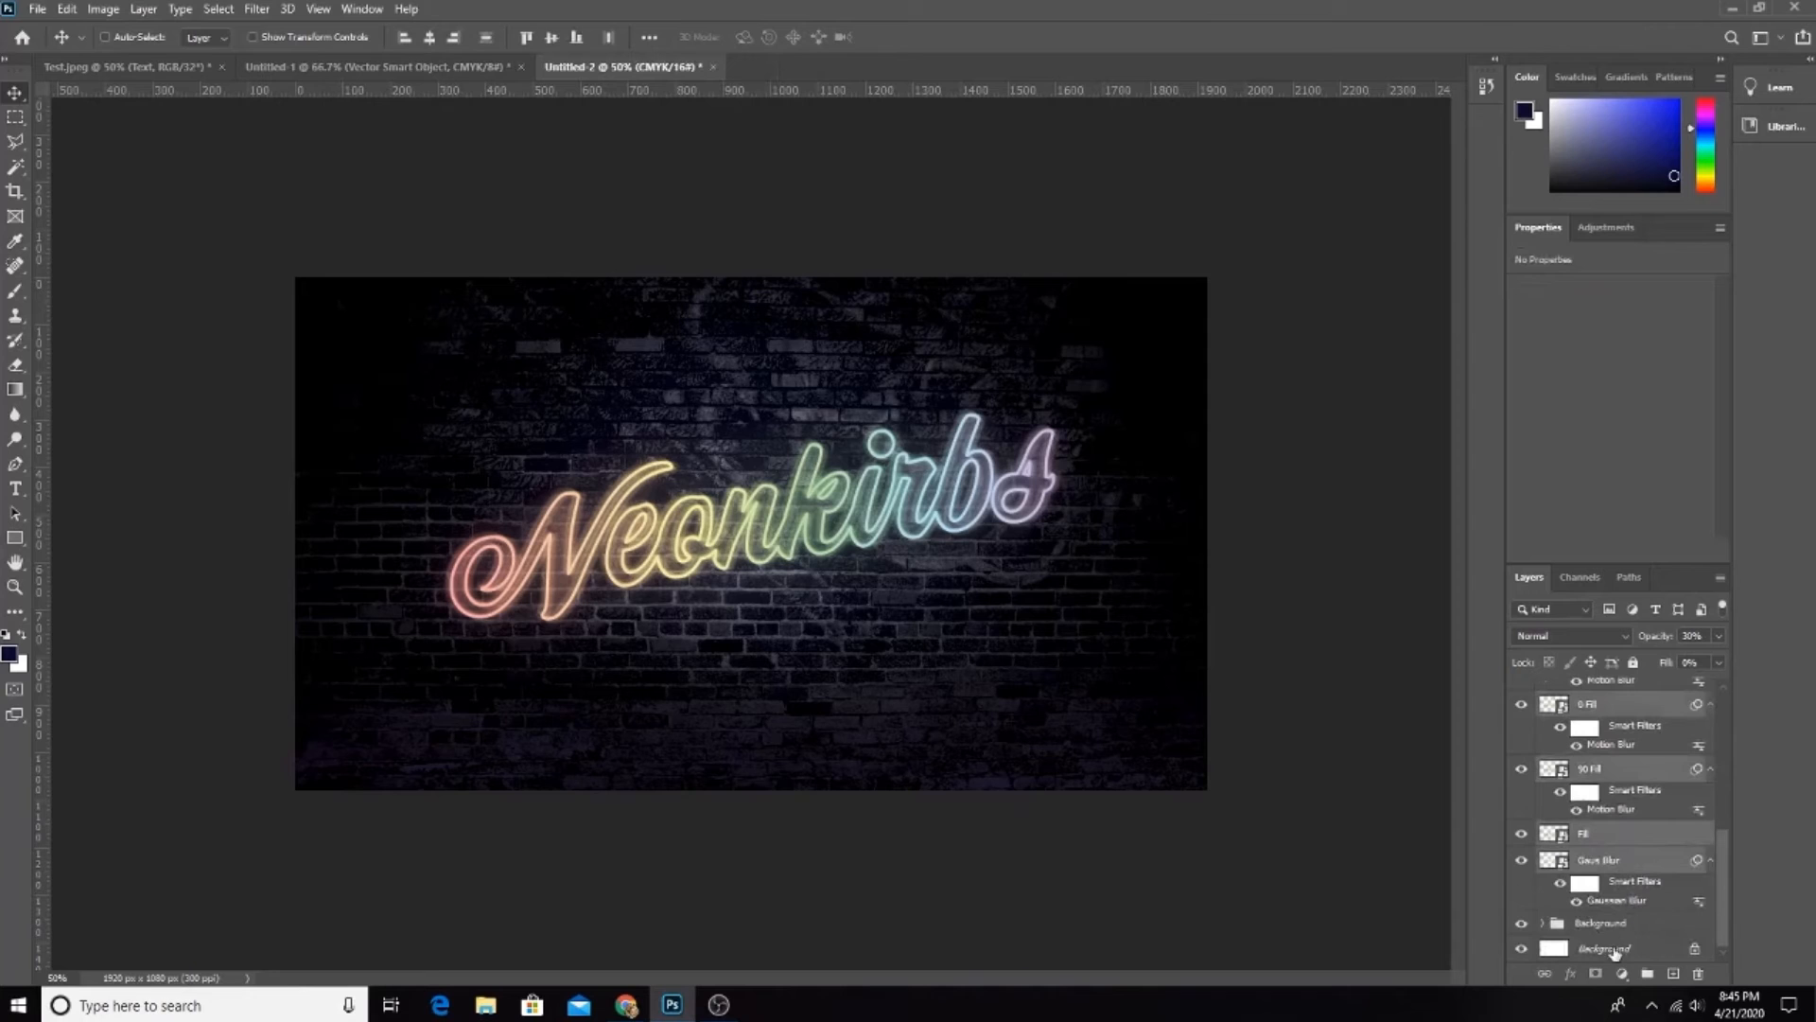
left_click(1645, 975)
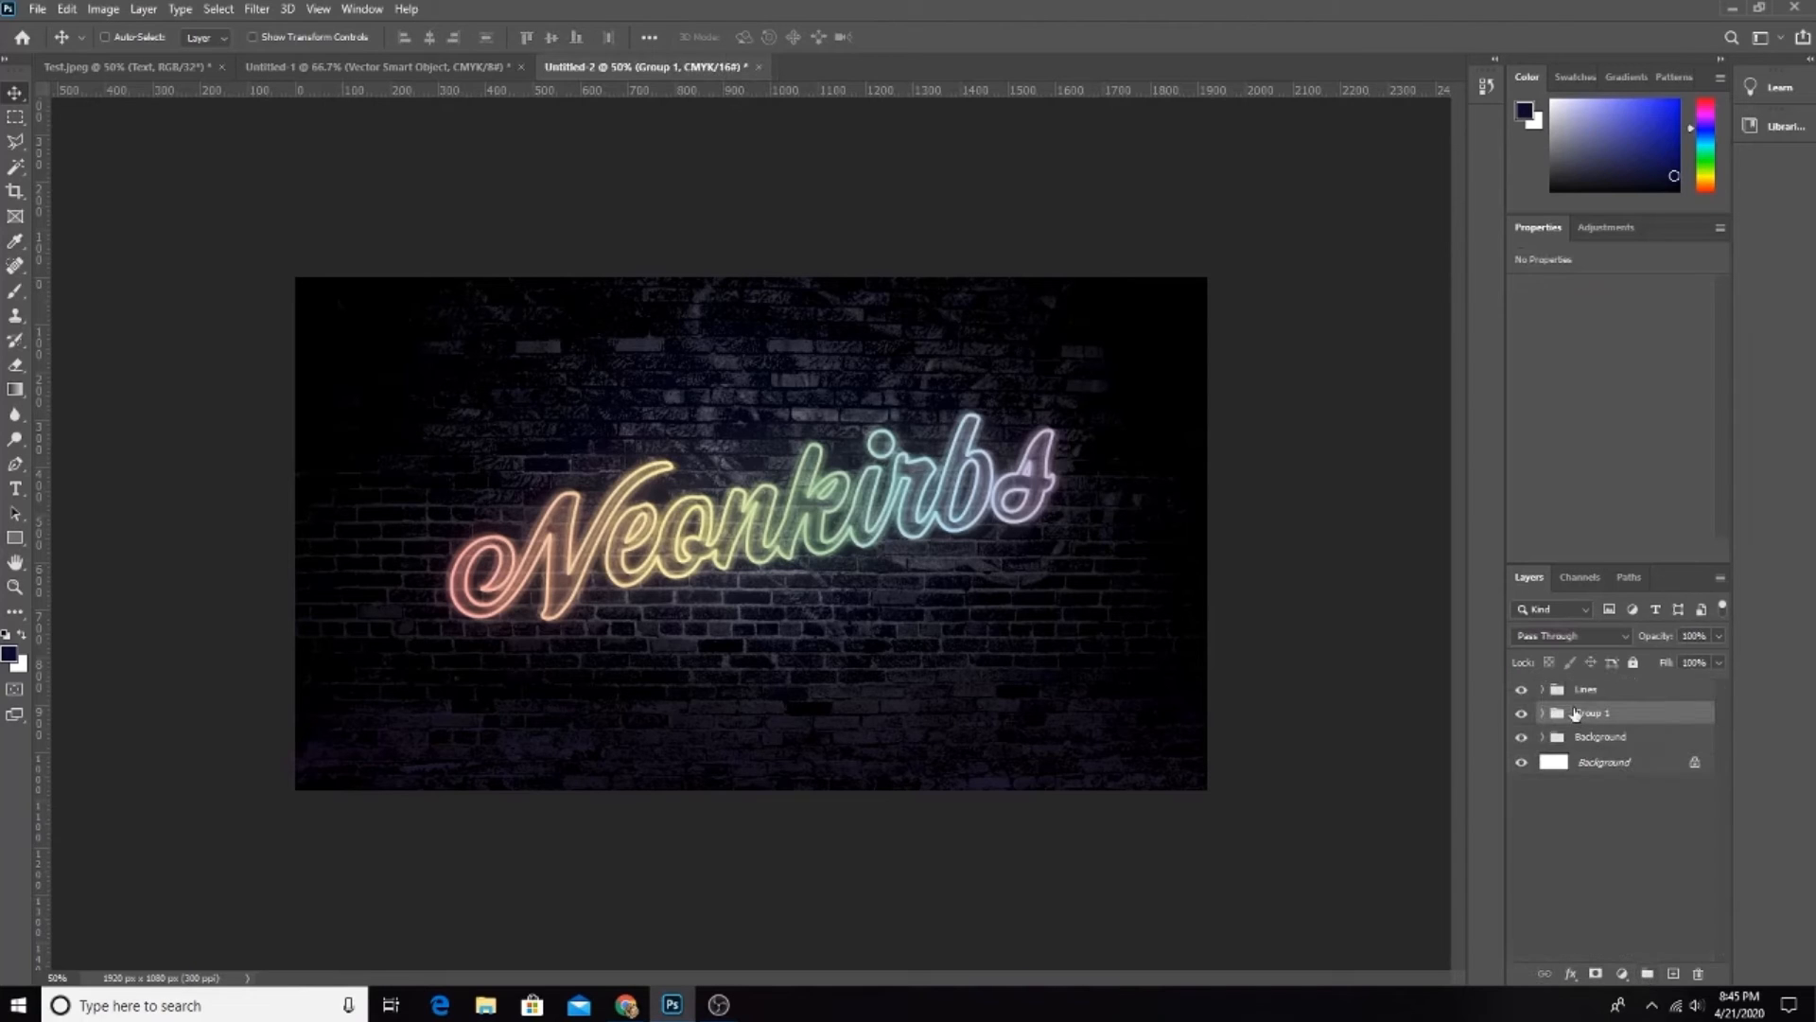
double_click(1592, 713)
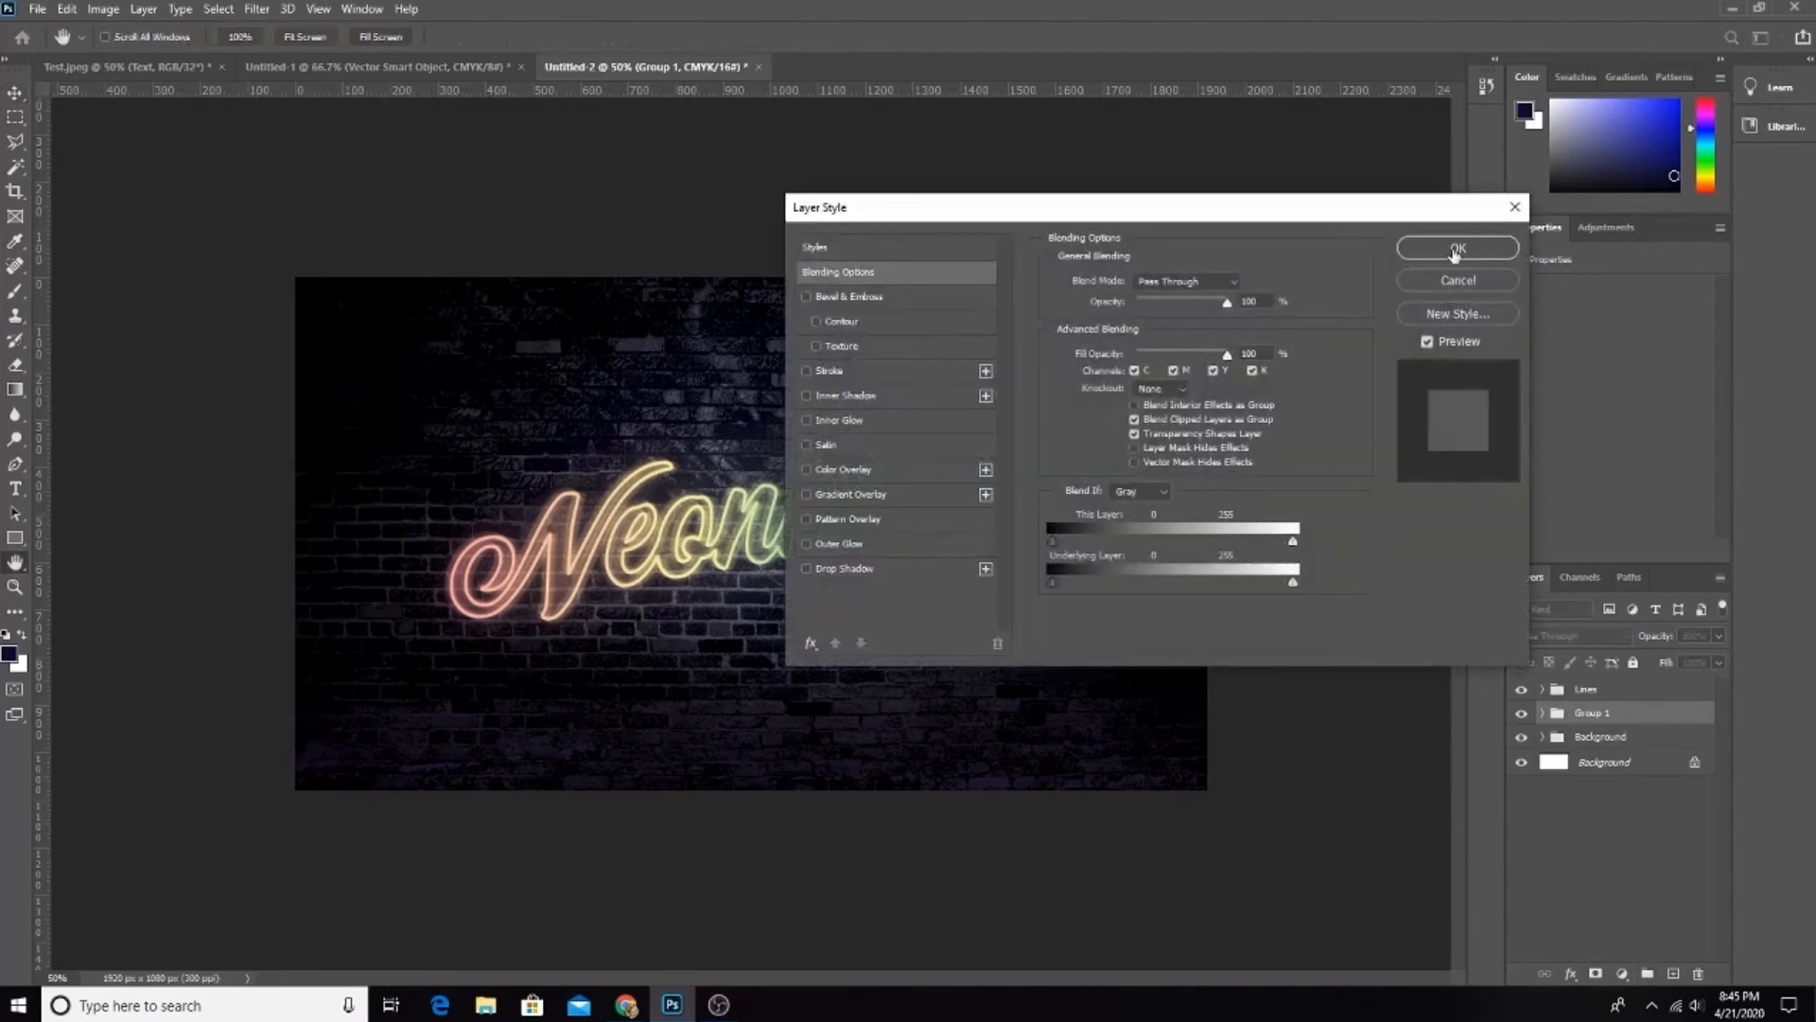
left_click(1445, 288)
double_click(1603, 712)
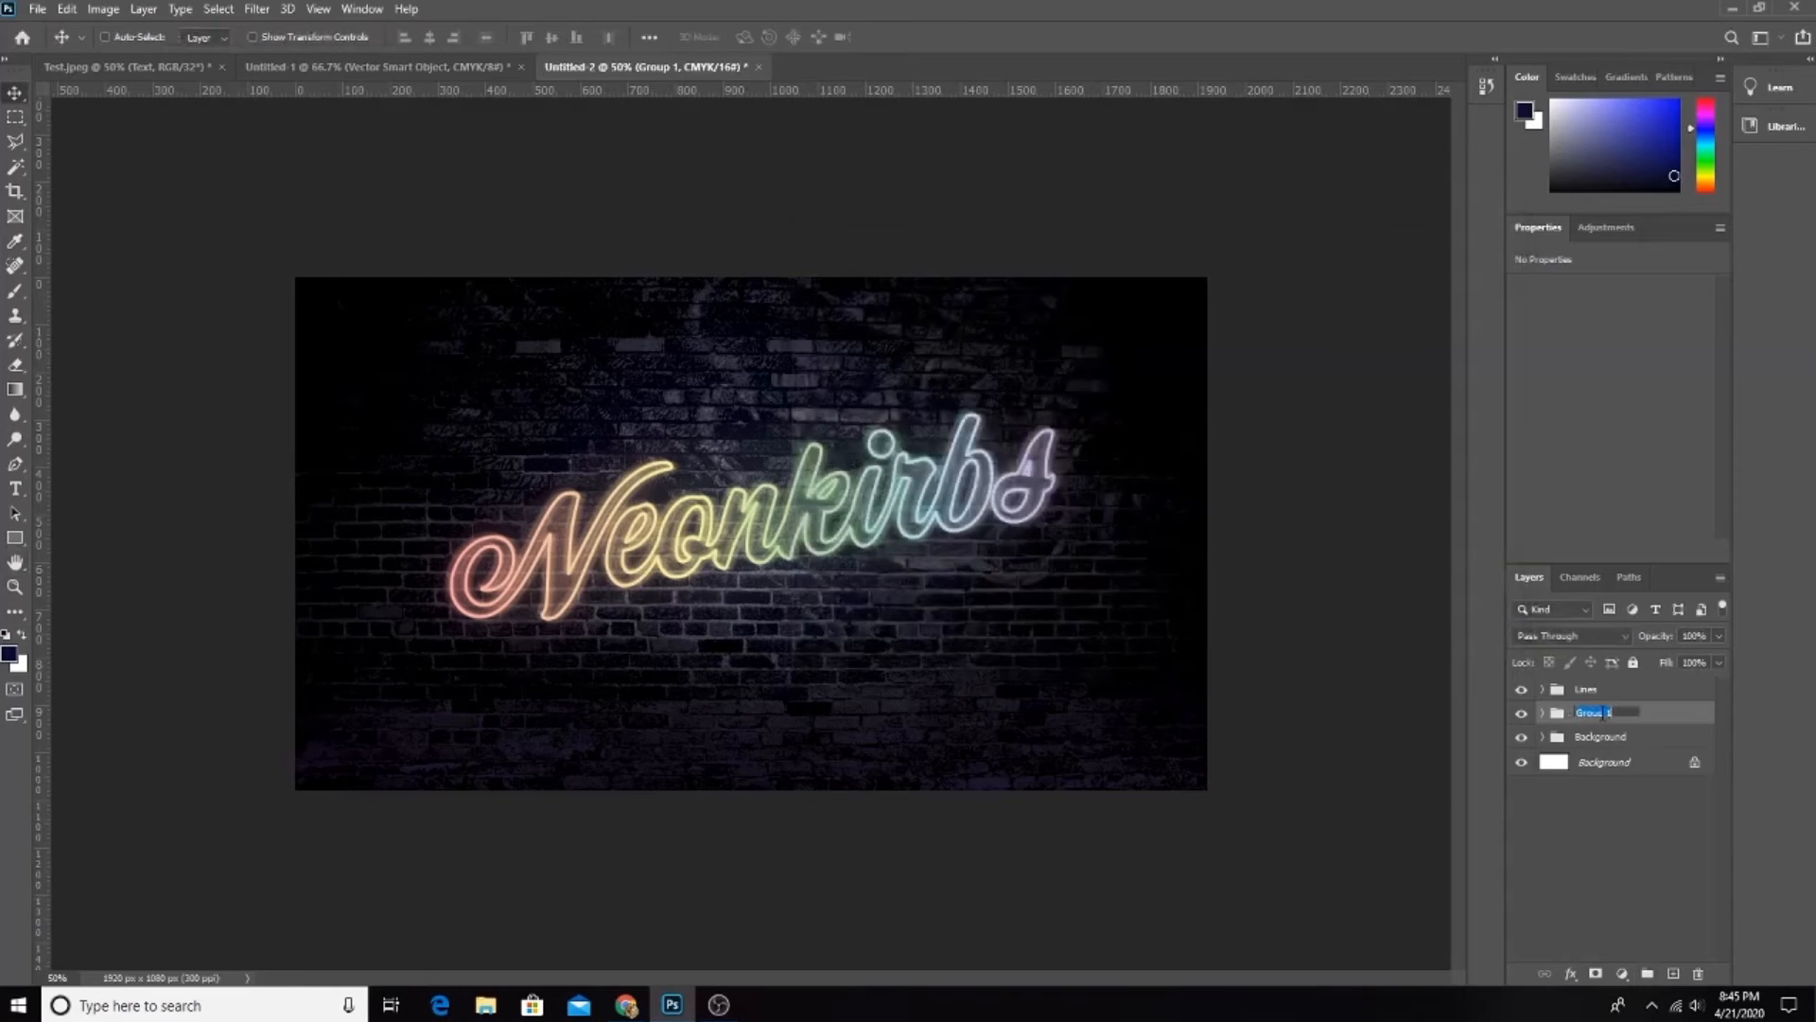
type("Text")
key("Return")
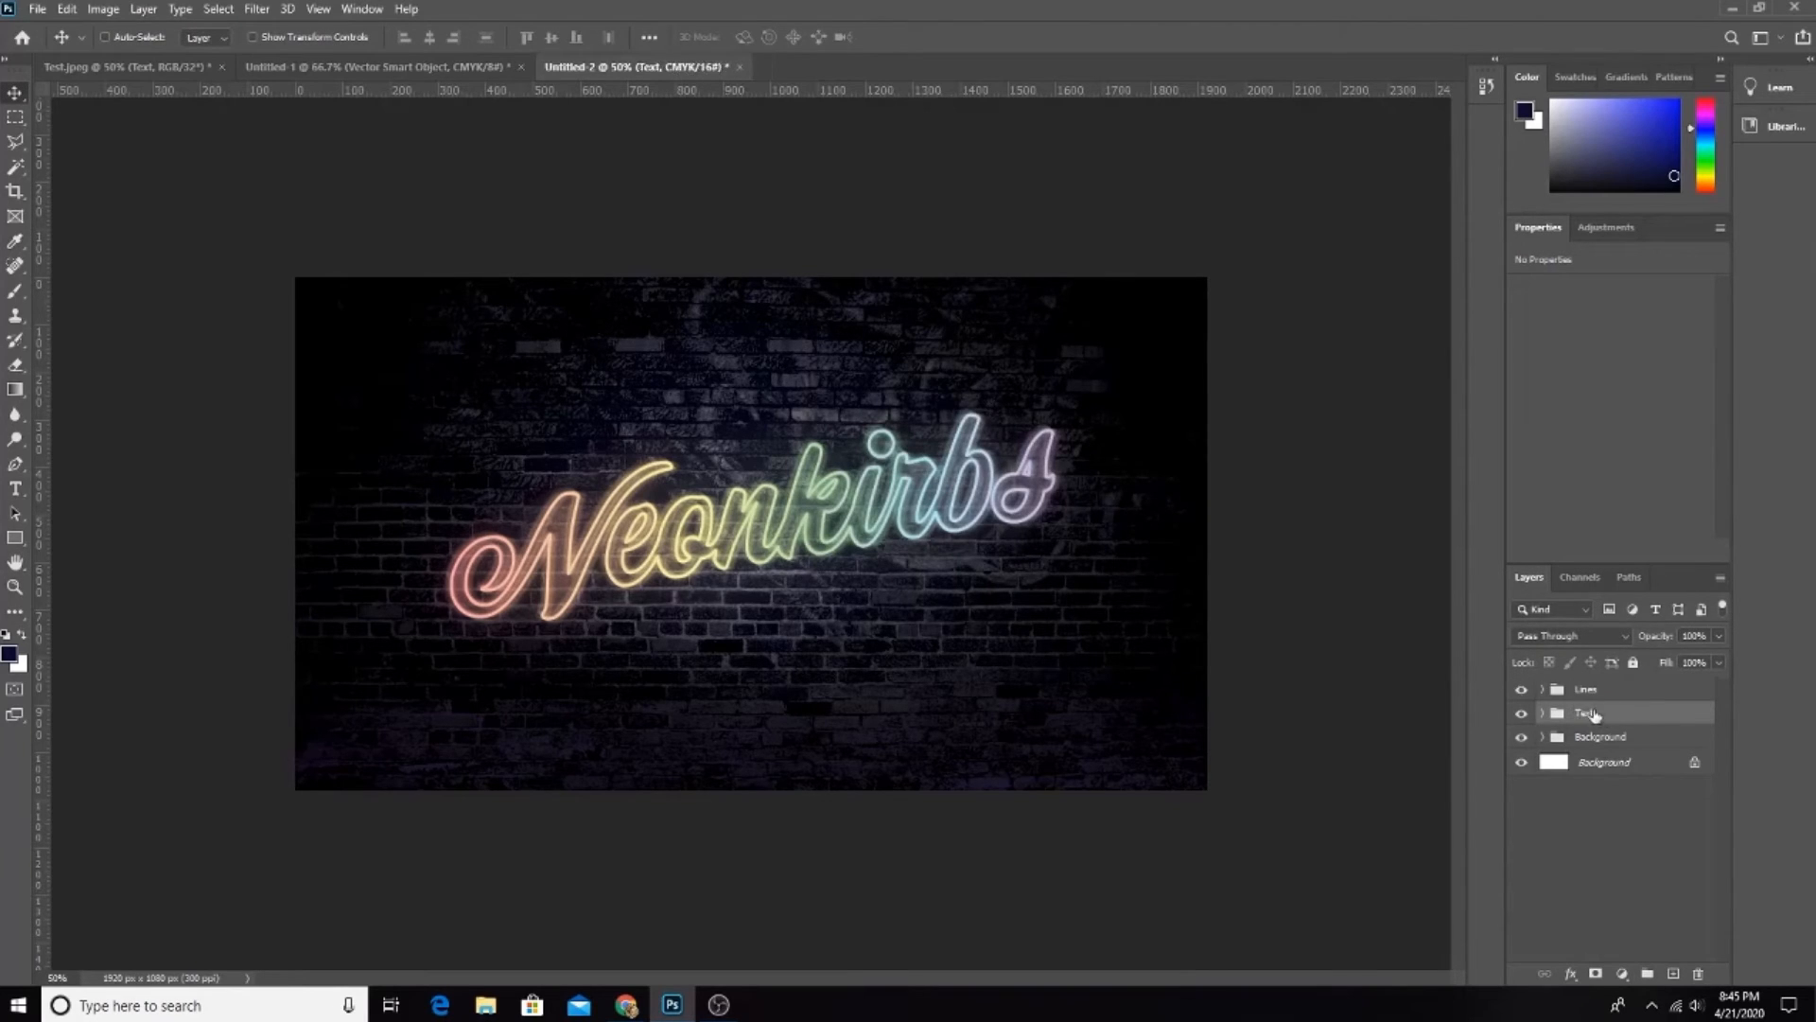
Step: Show the Lines layer inside the Lines group and add a Gradient Overlay to it
left_click(1542, 690)
left_click(1521, 716)
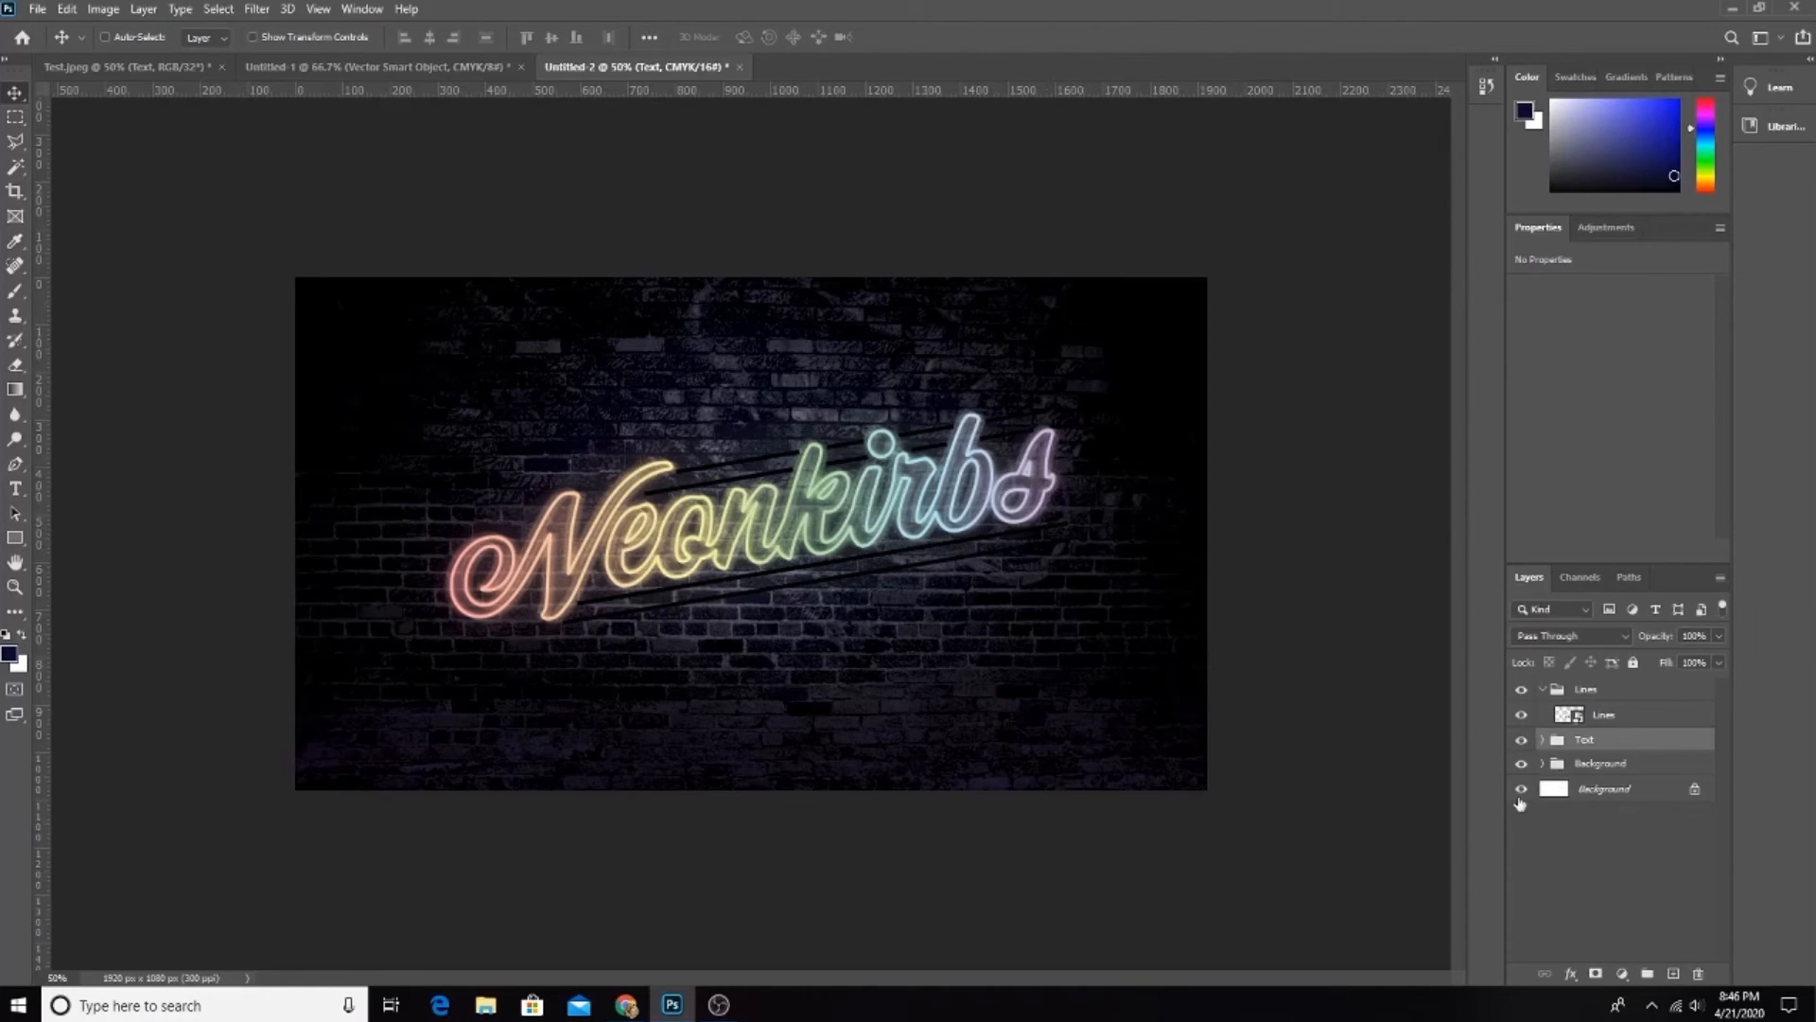
left_click(1617, 723)
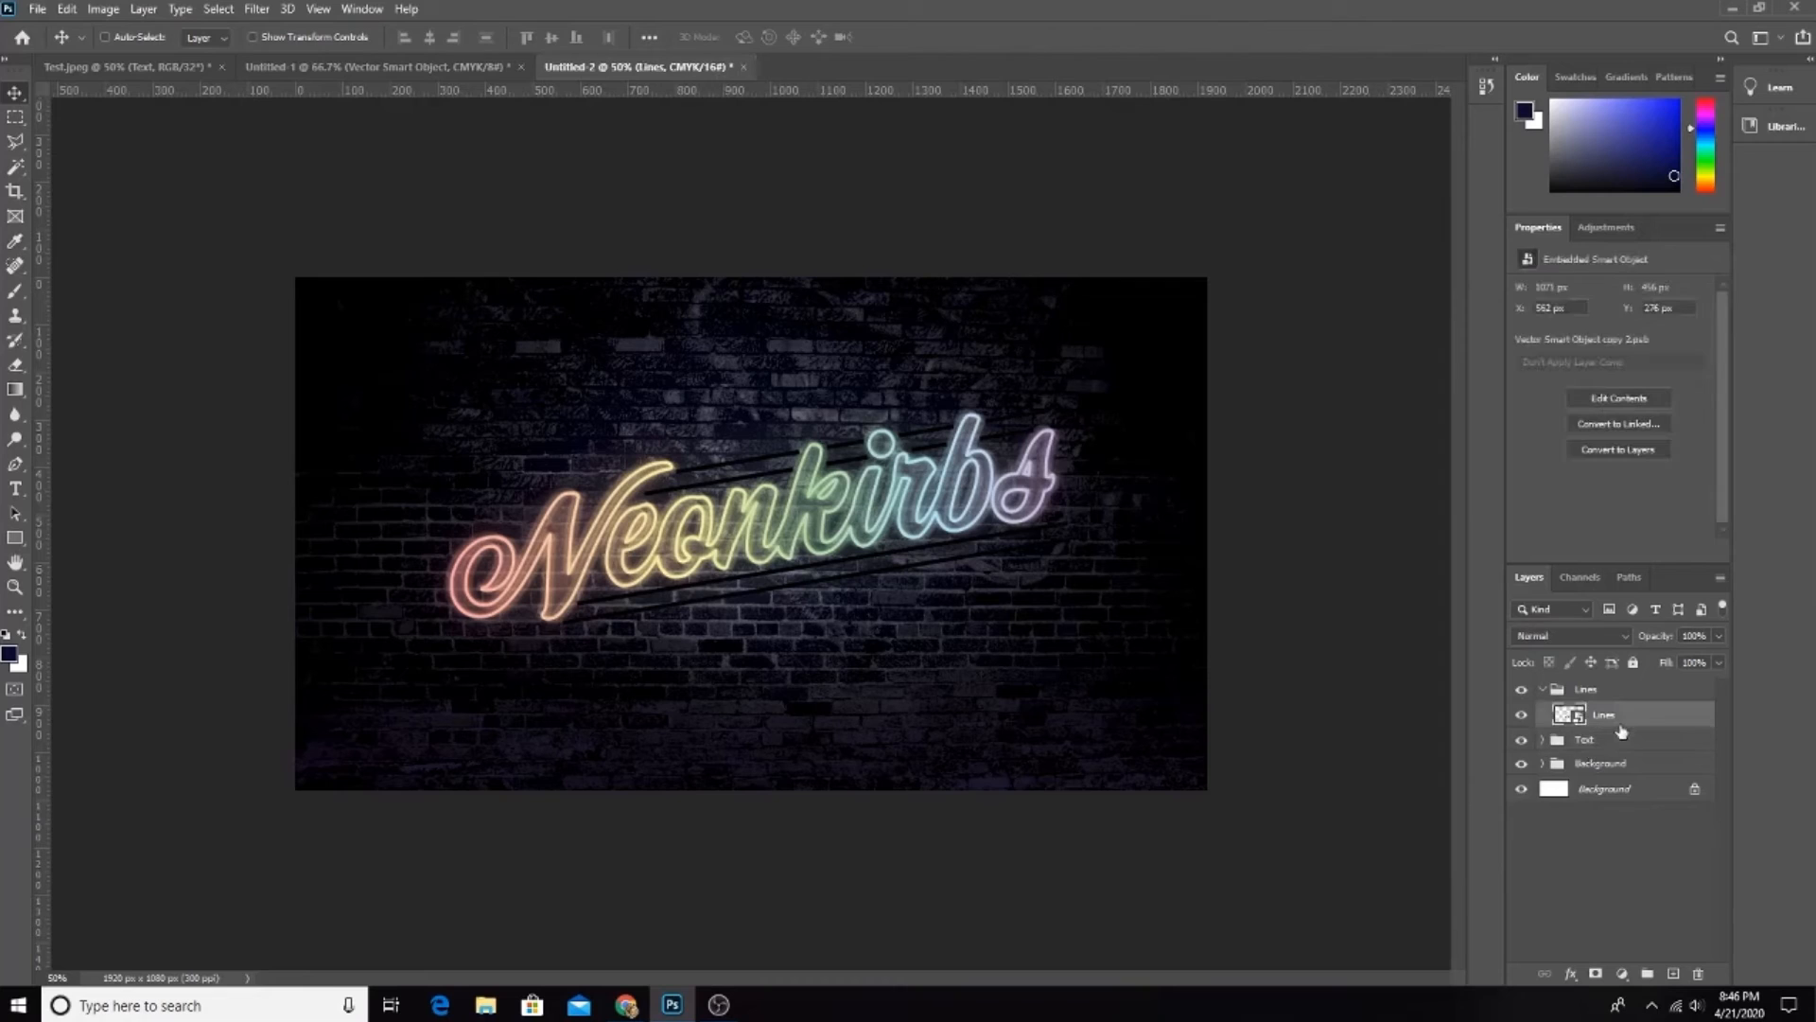
left_click(1573, 974)
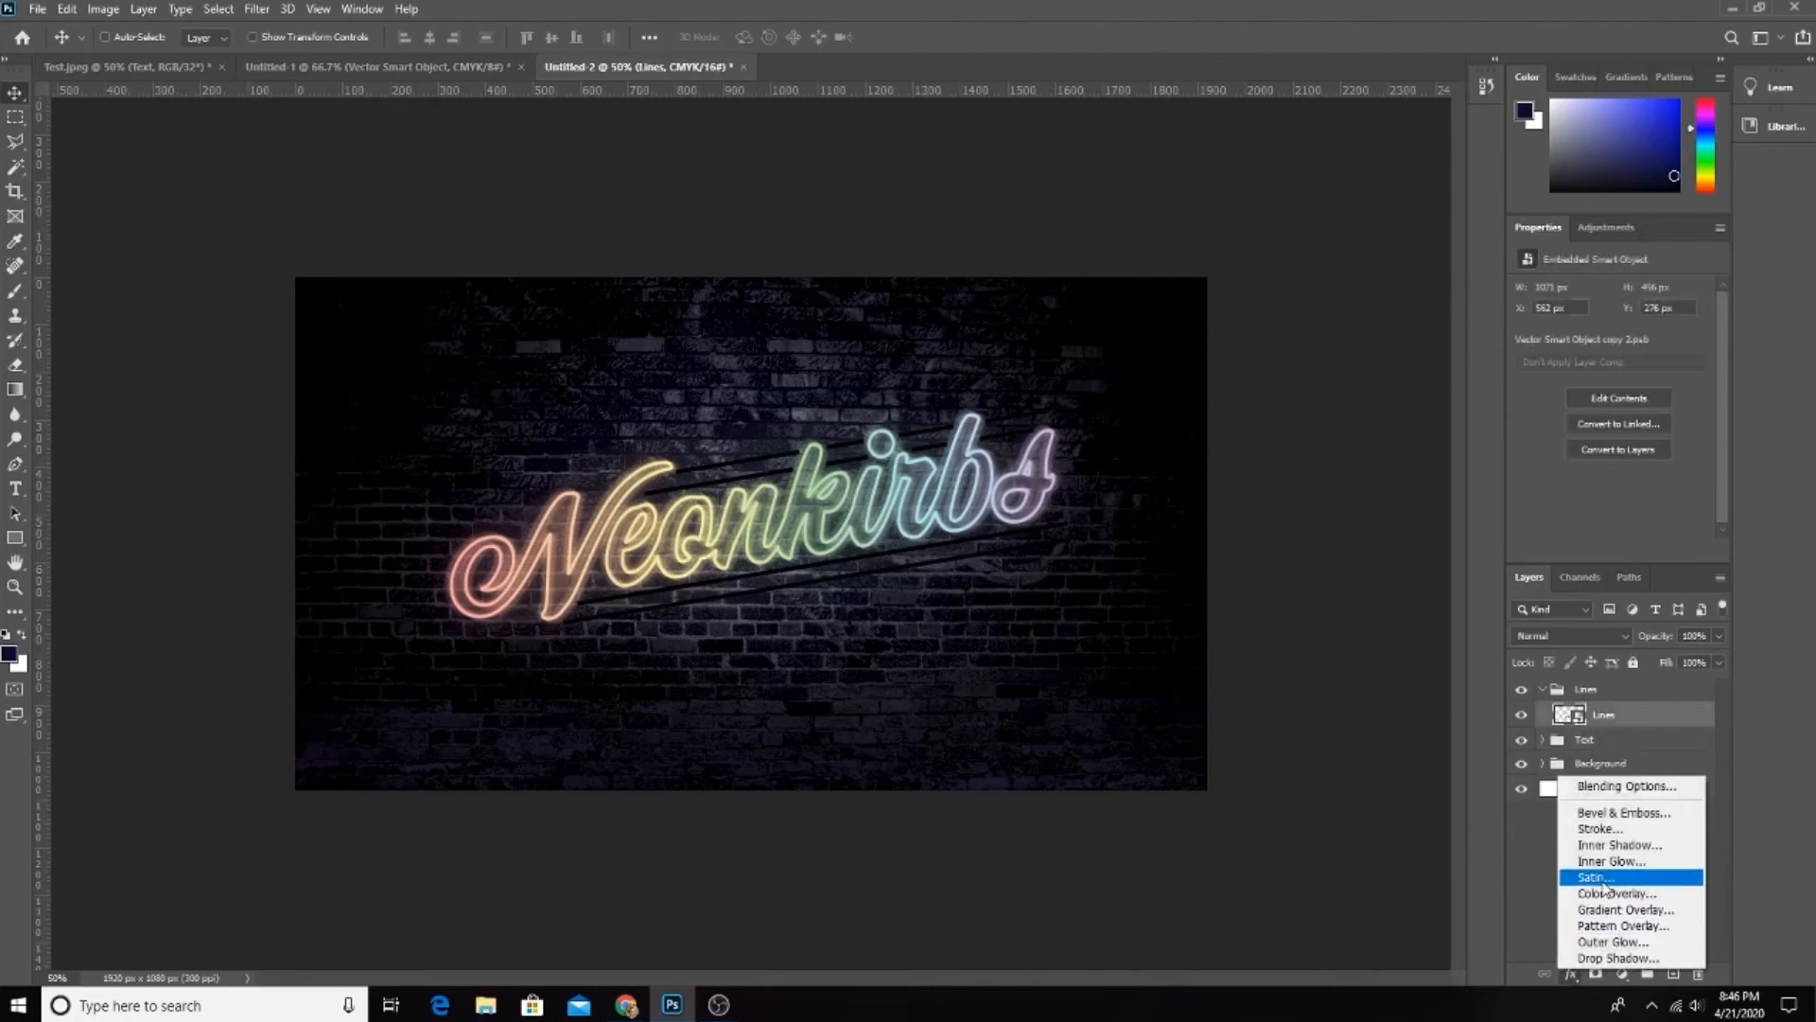
left_click(1610, 909)
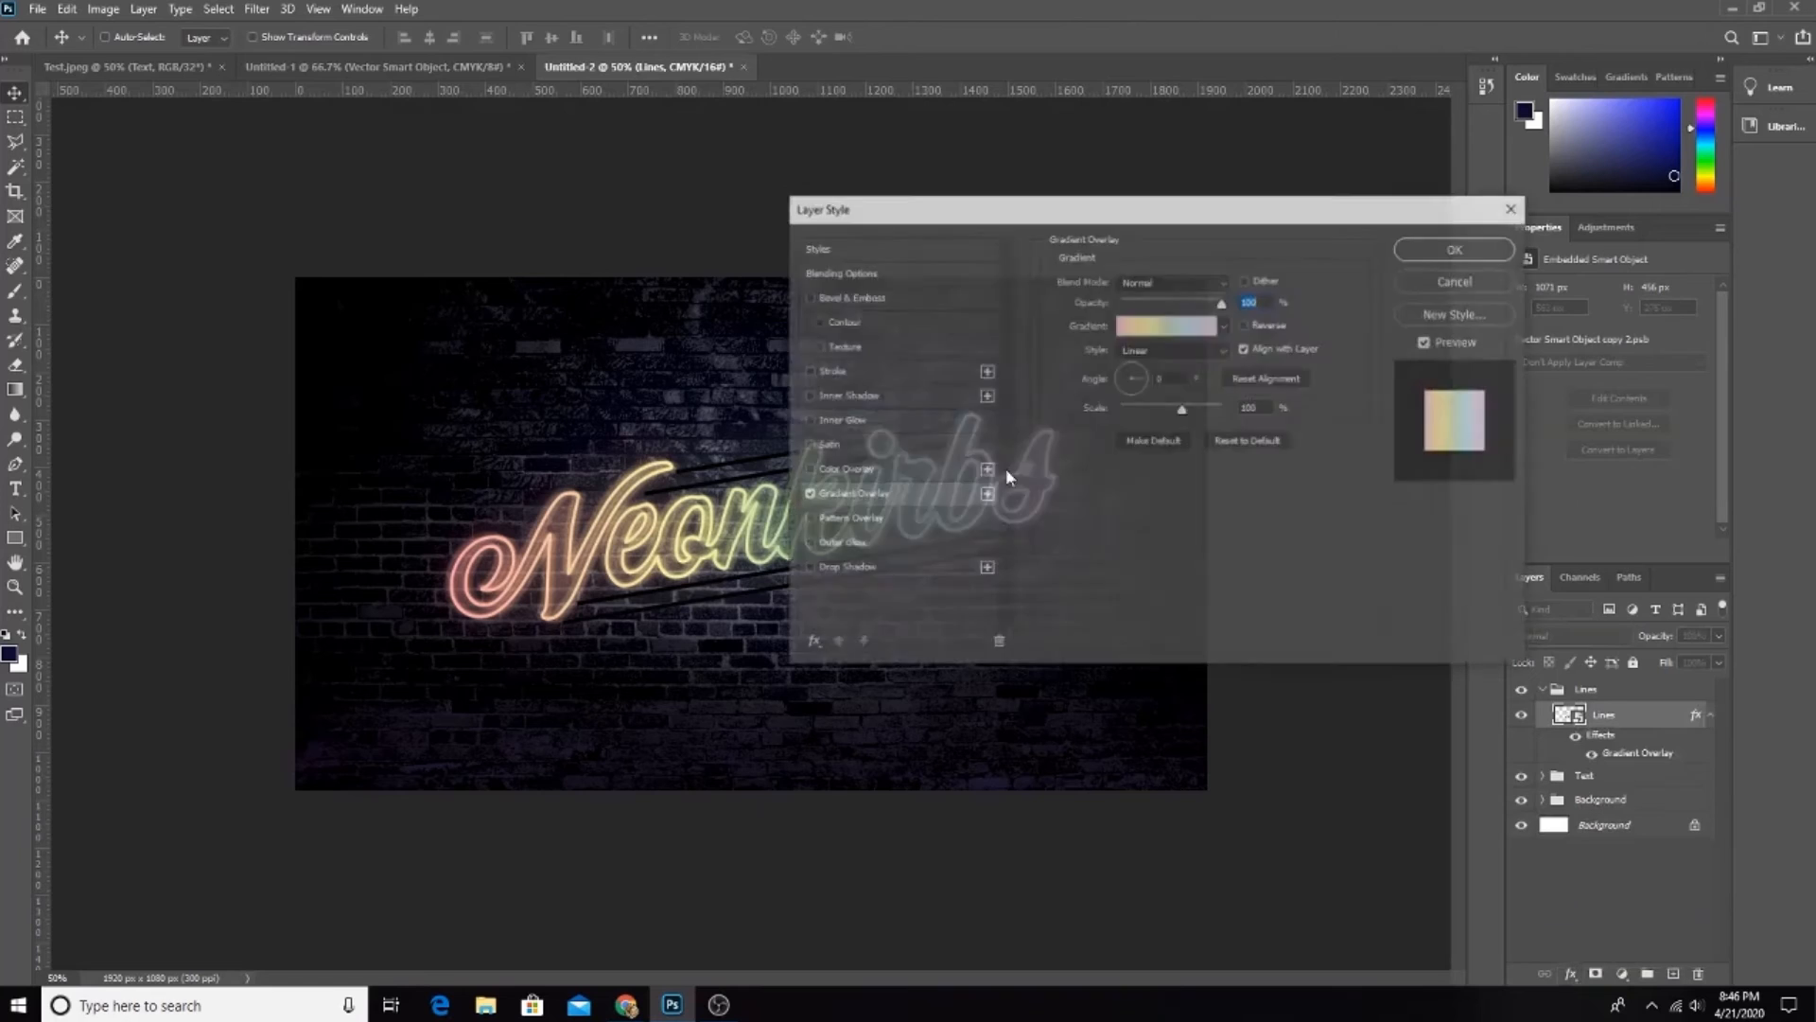
left_click_drag(1205, 214, 1424, 273)
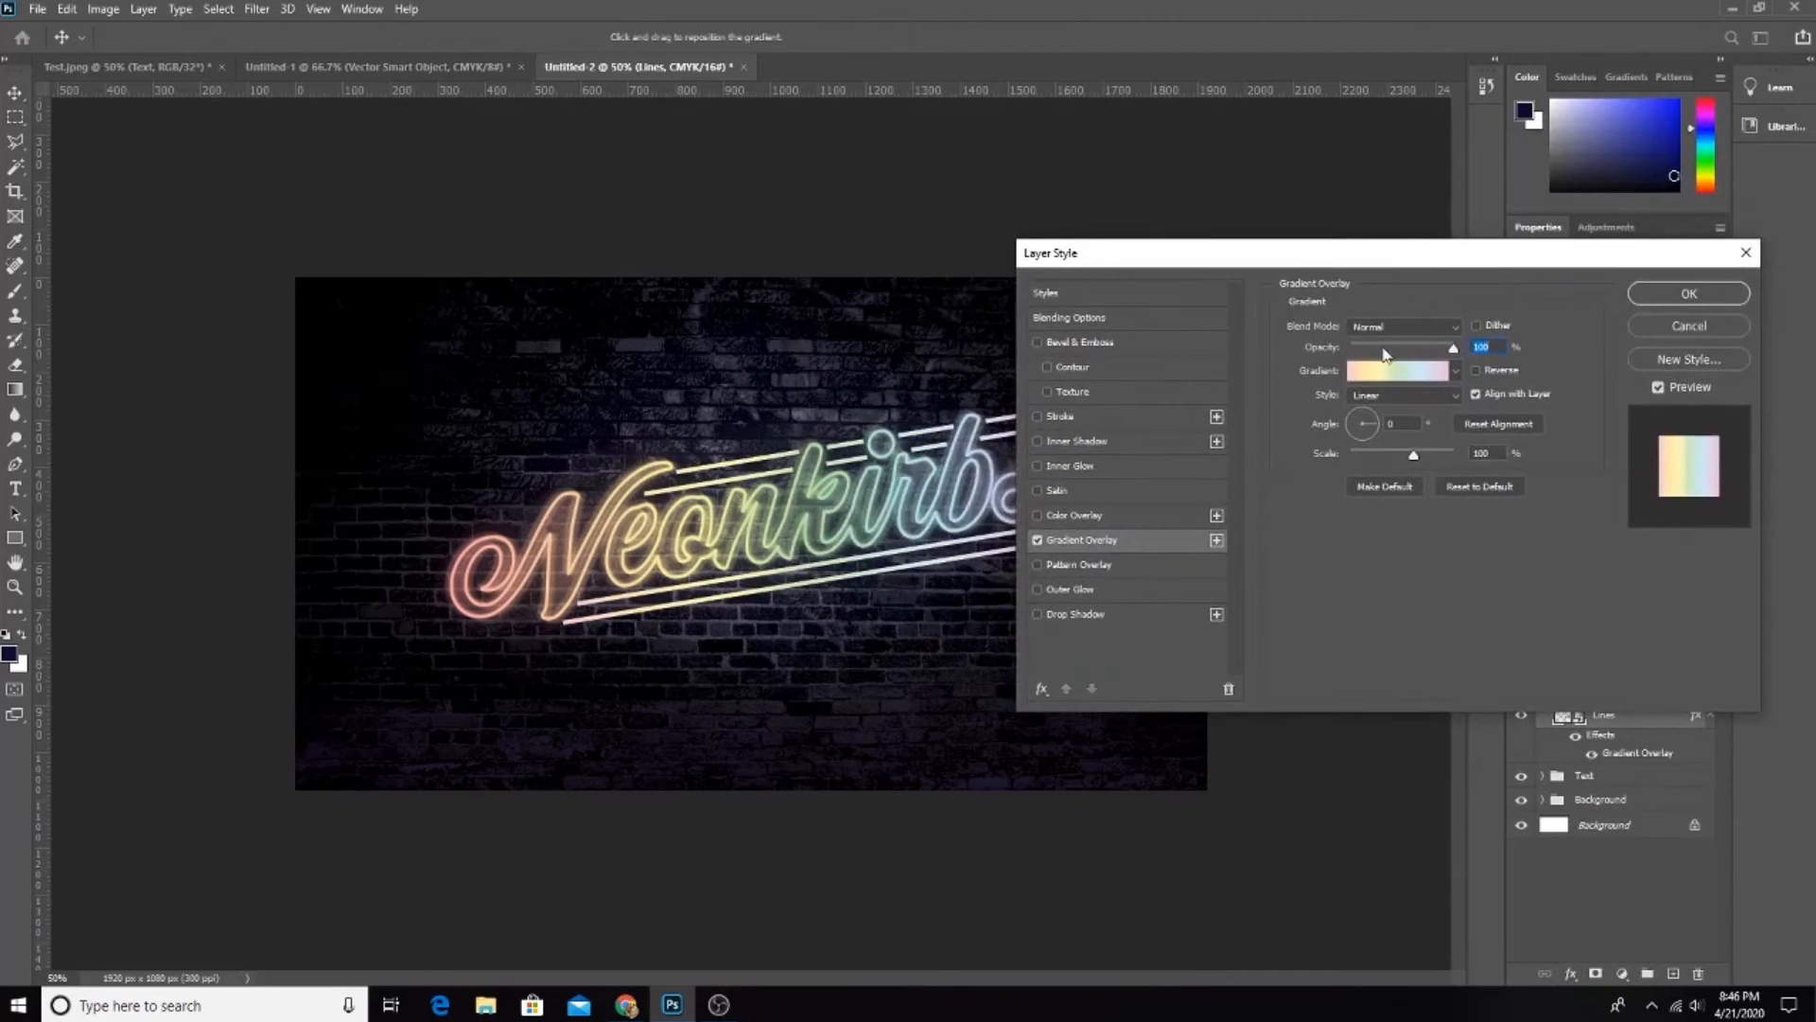
Step: Recolor the first stop of the Lines gradient to #f1aca7, sampled from the reddish start of the lettering, and apply the overlay
left_click(1394, 372)
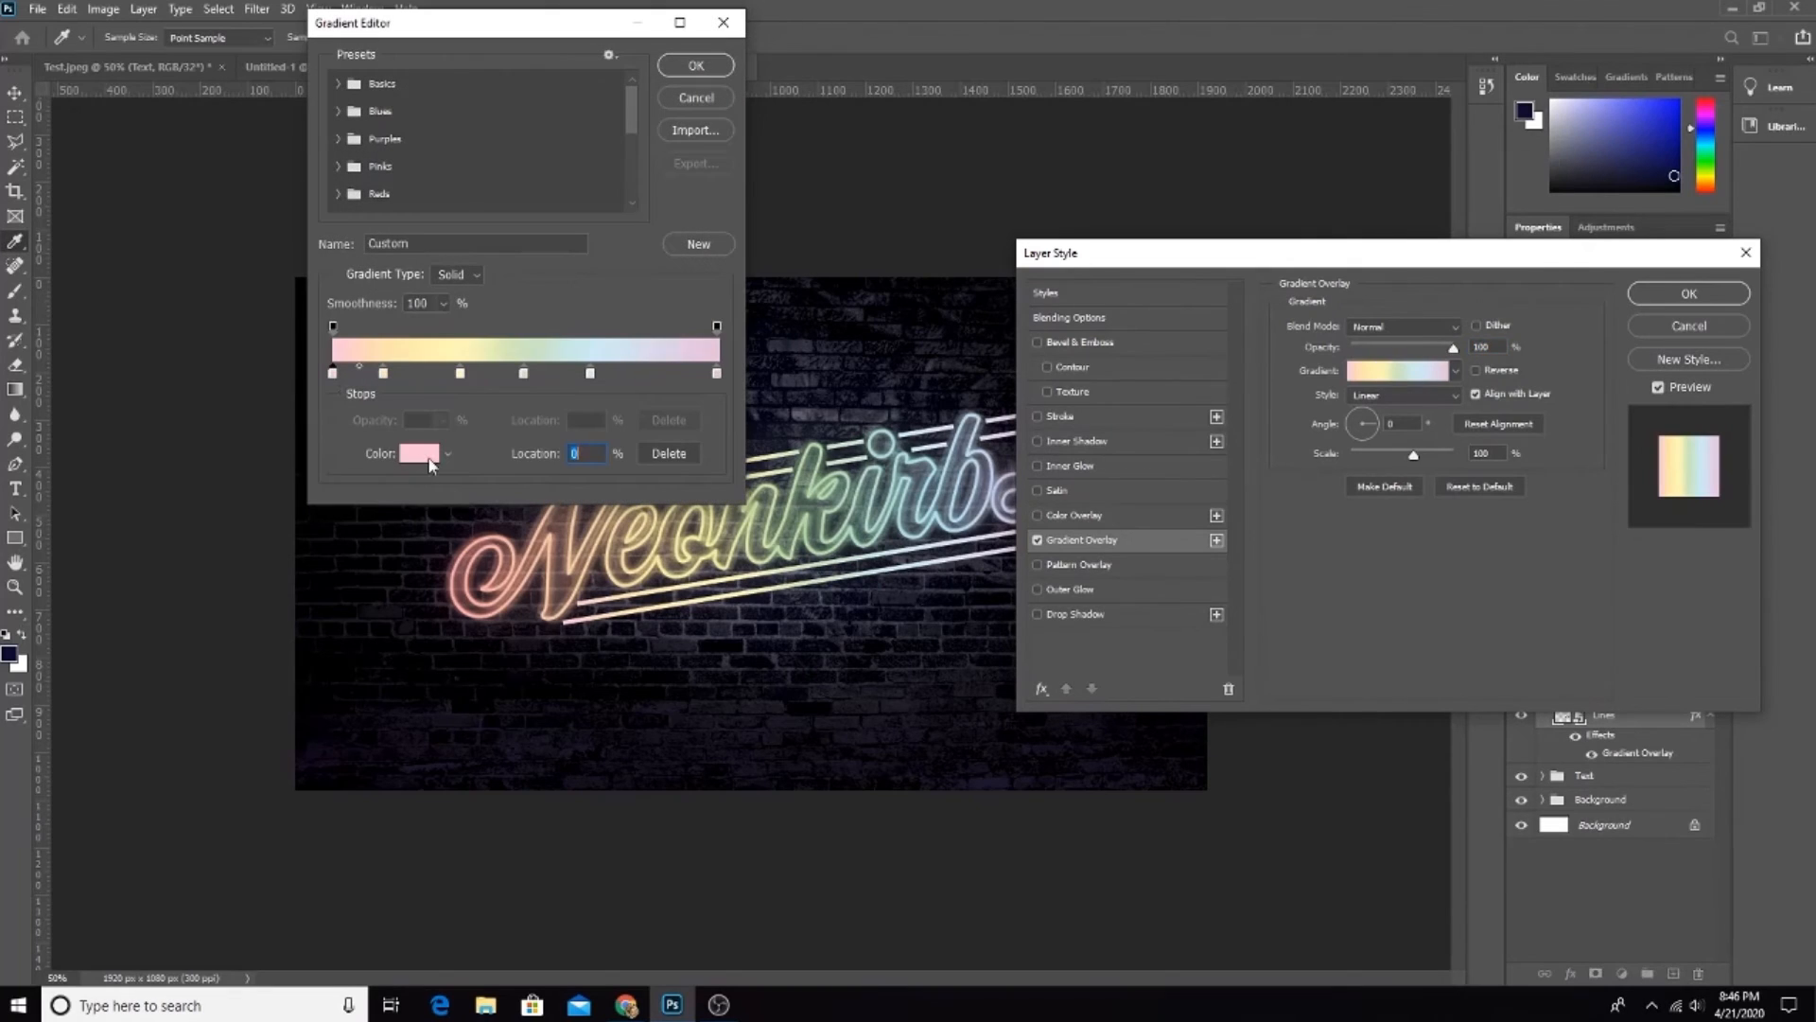
left_click(421, 454)
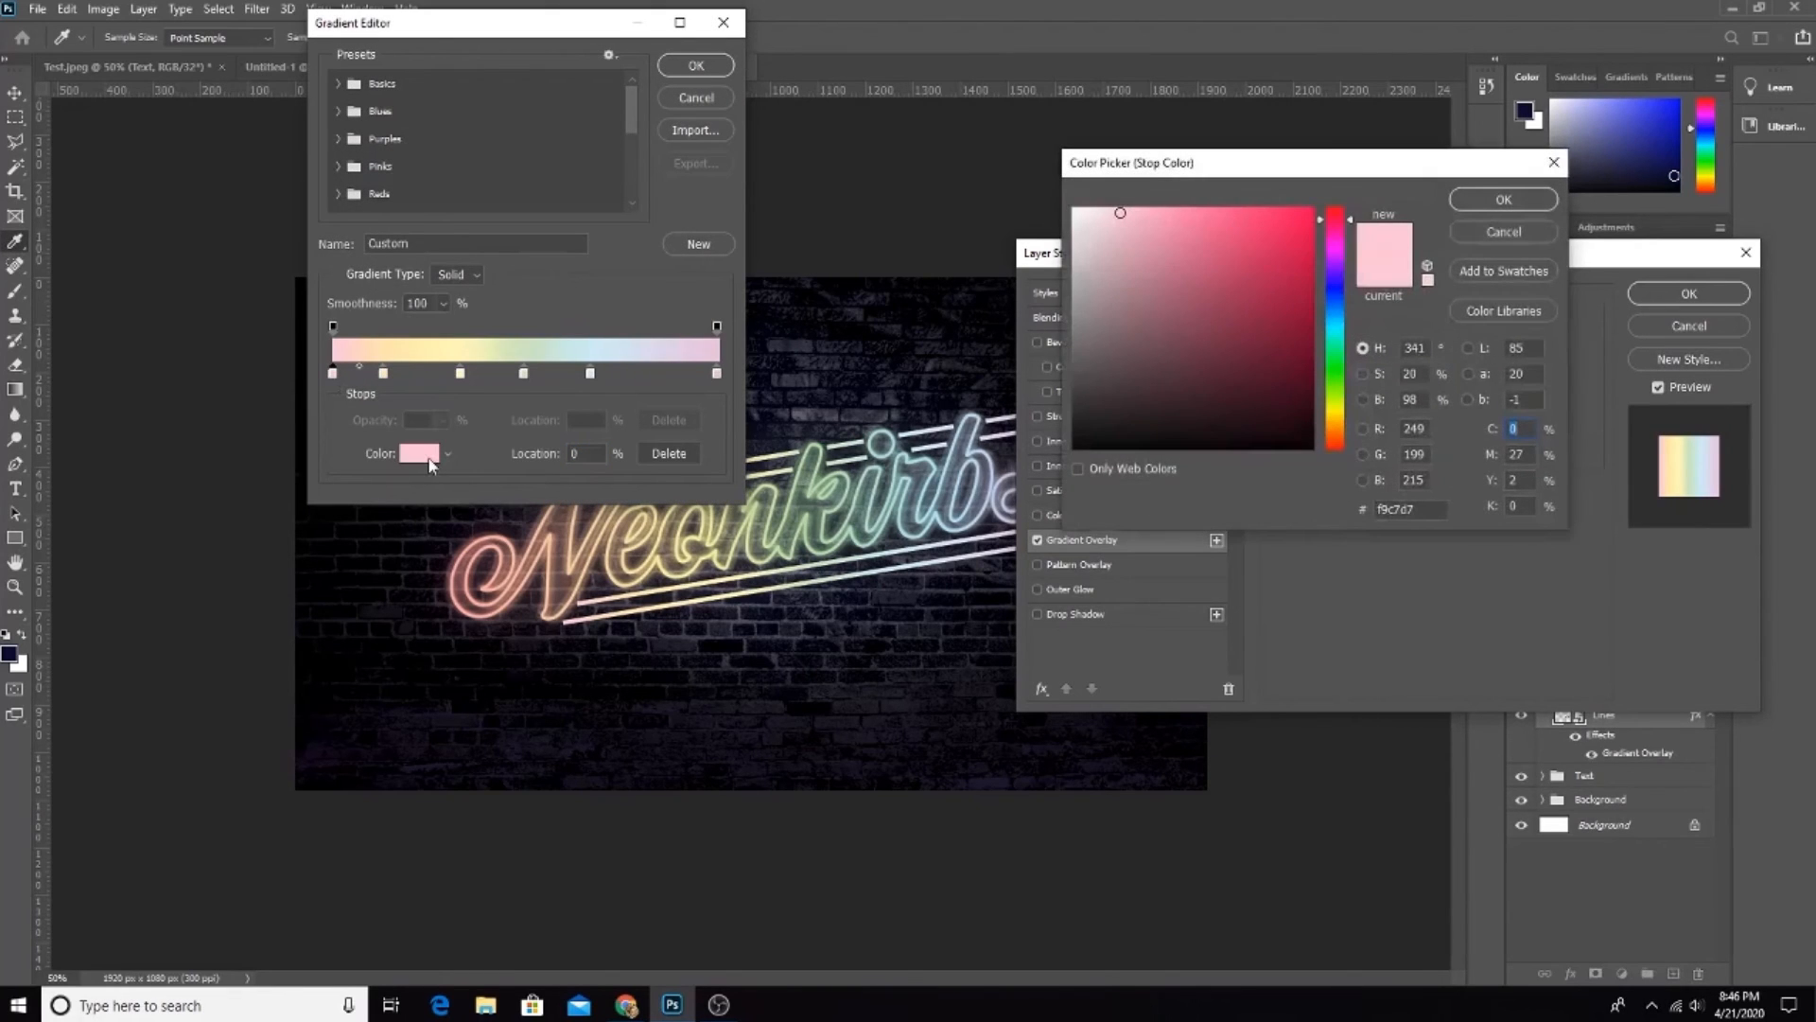
left_click(471, 544)
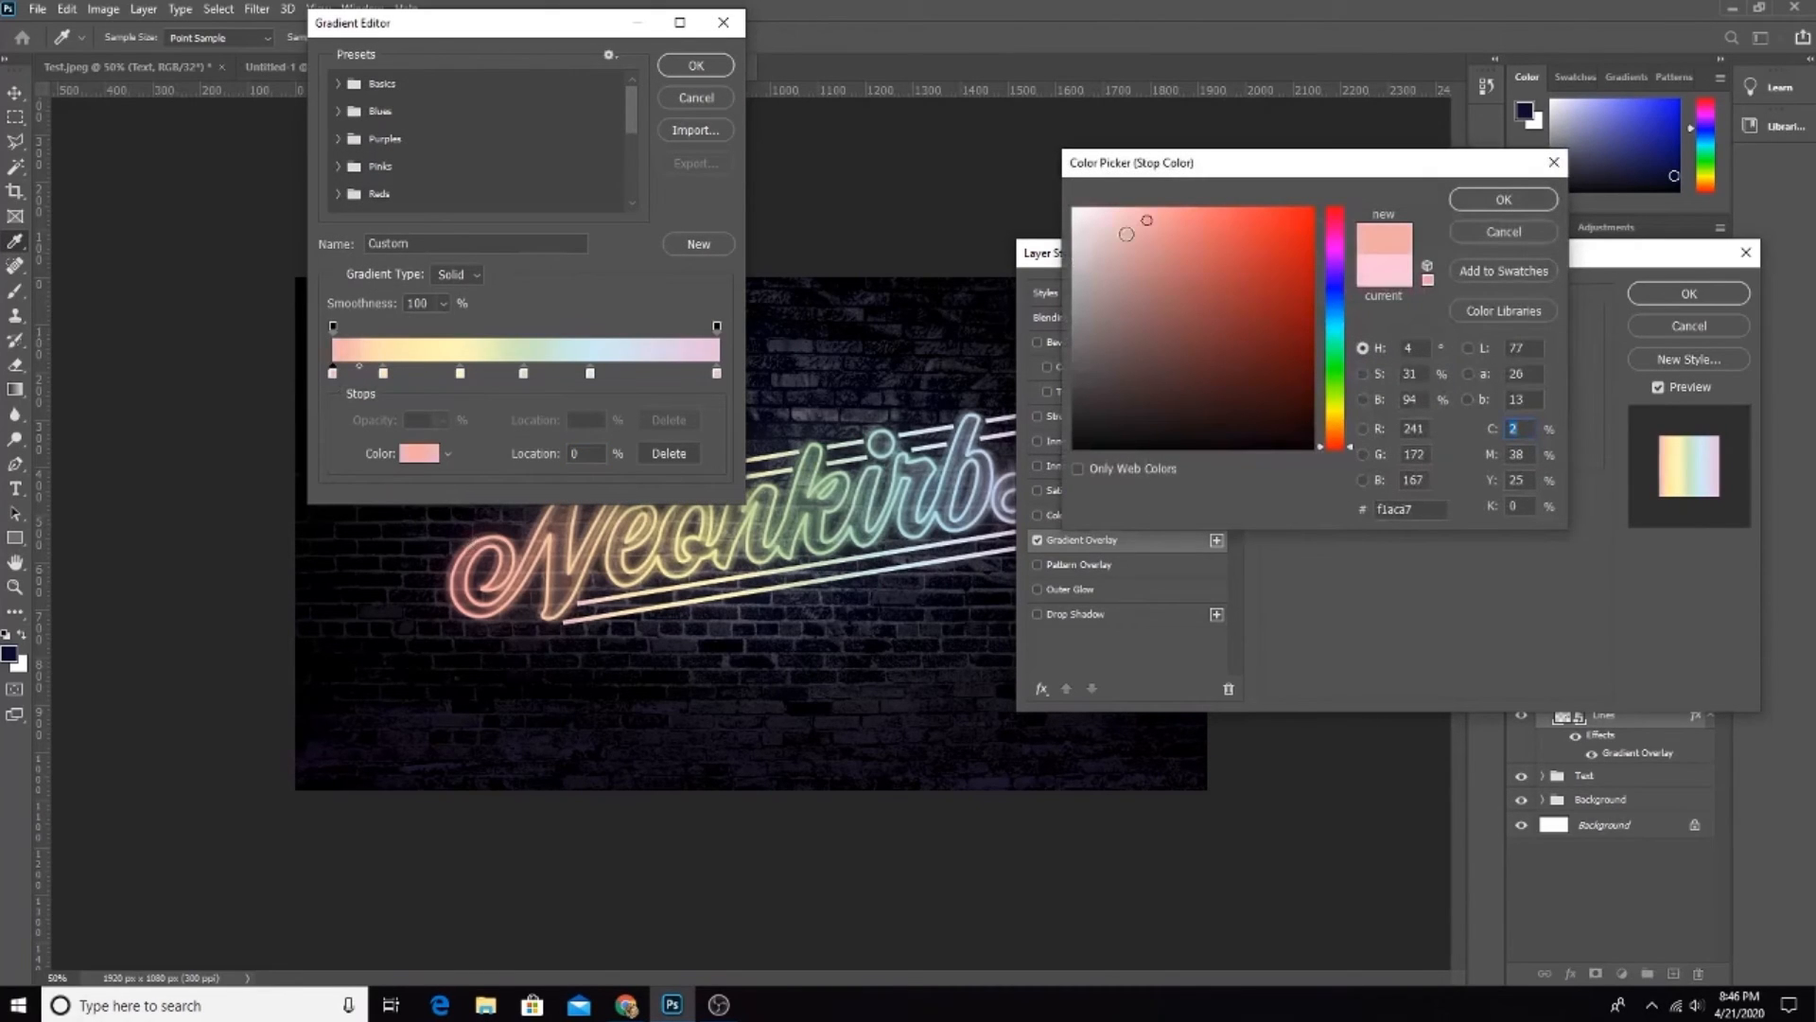
left_click(1555, 200)
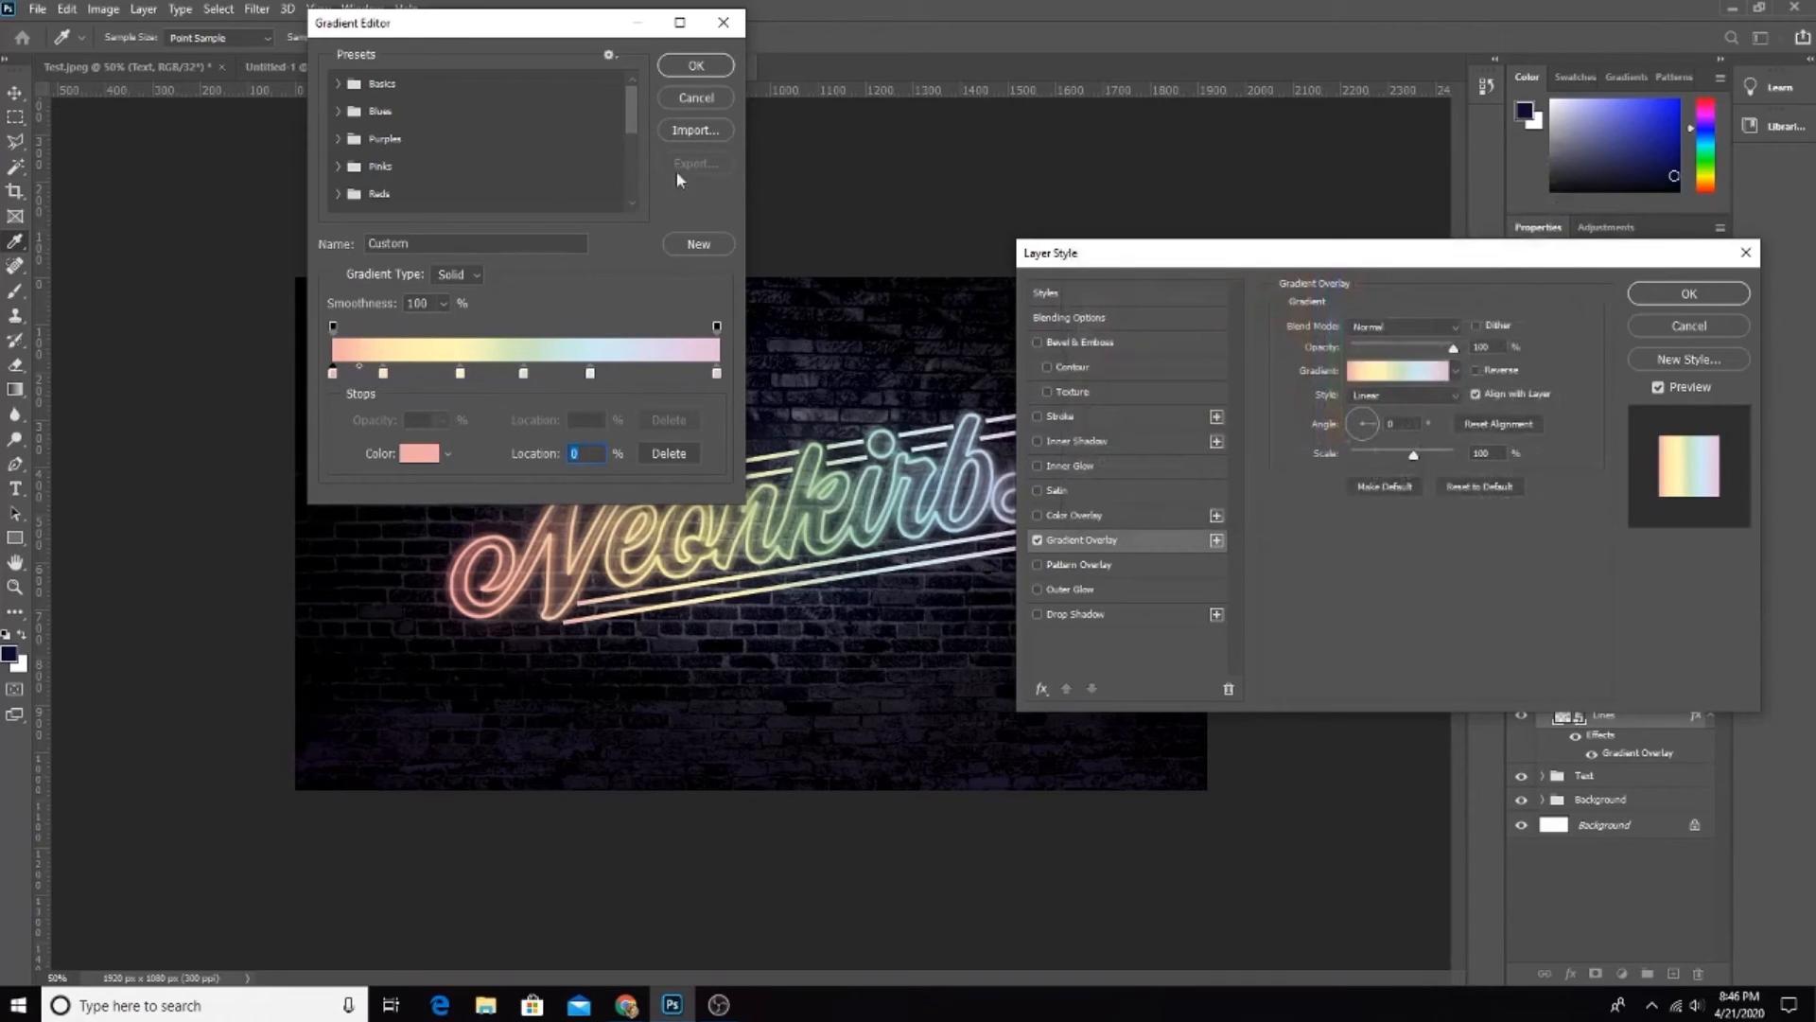
left_click(697, 64)
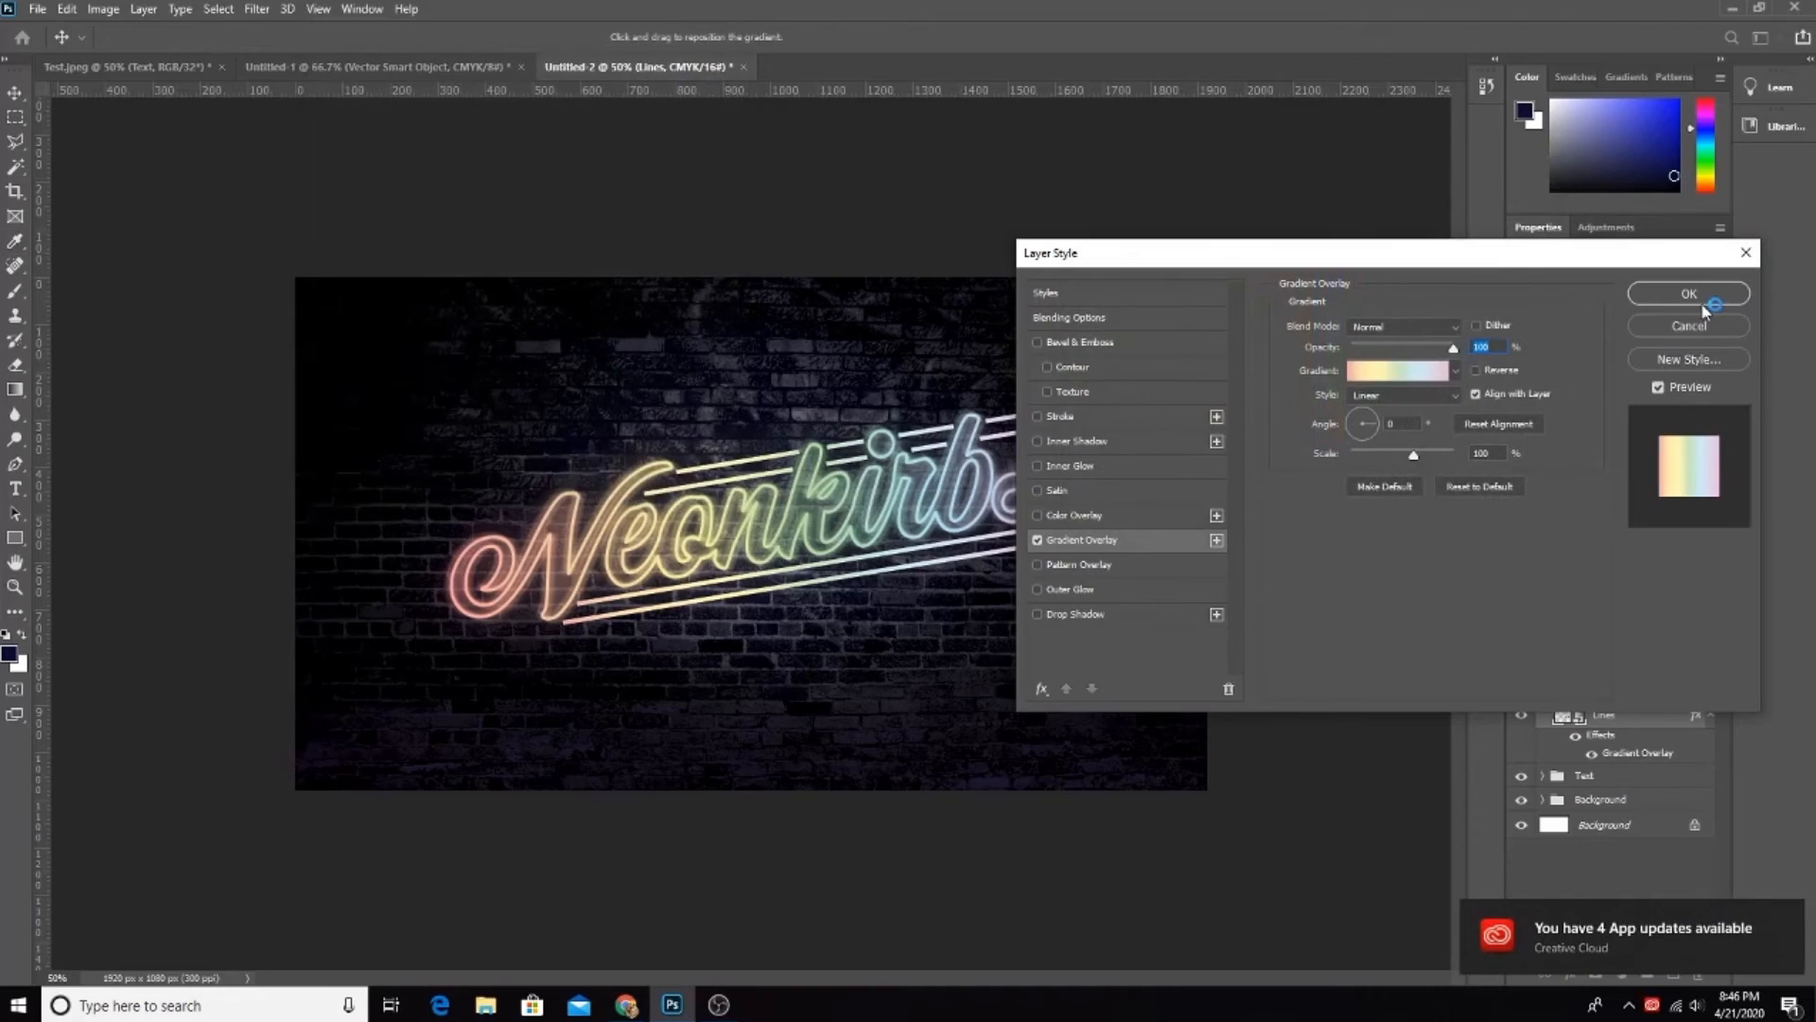
left_click(1667, 294)
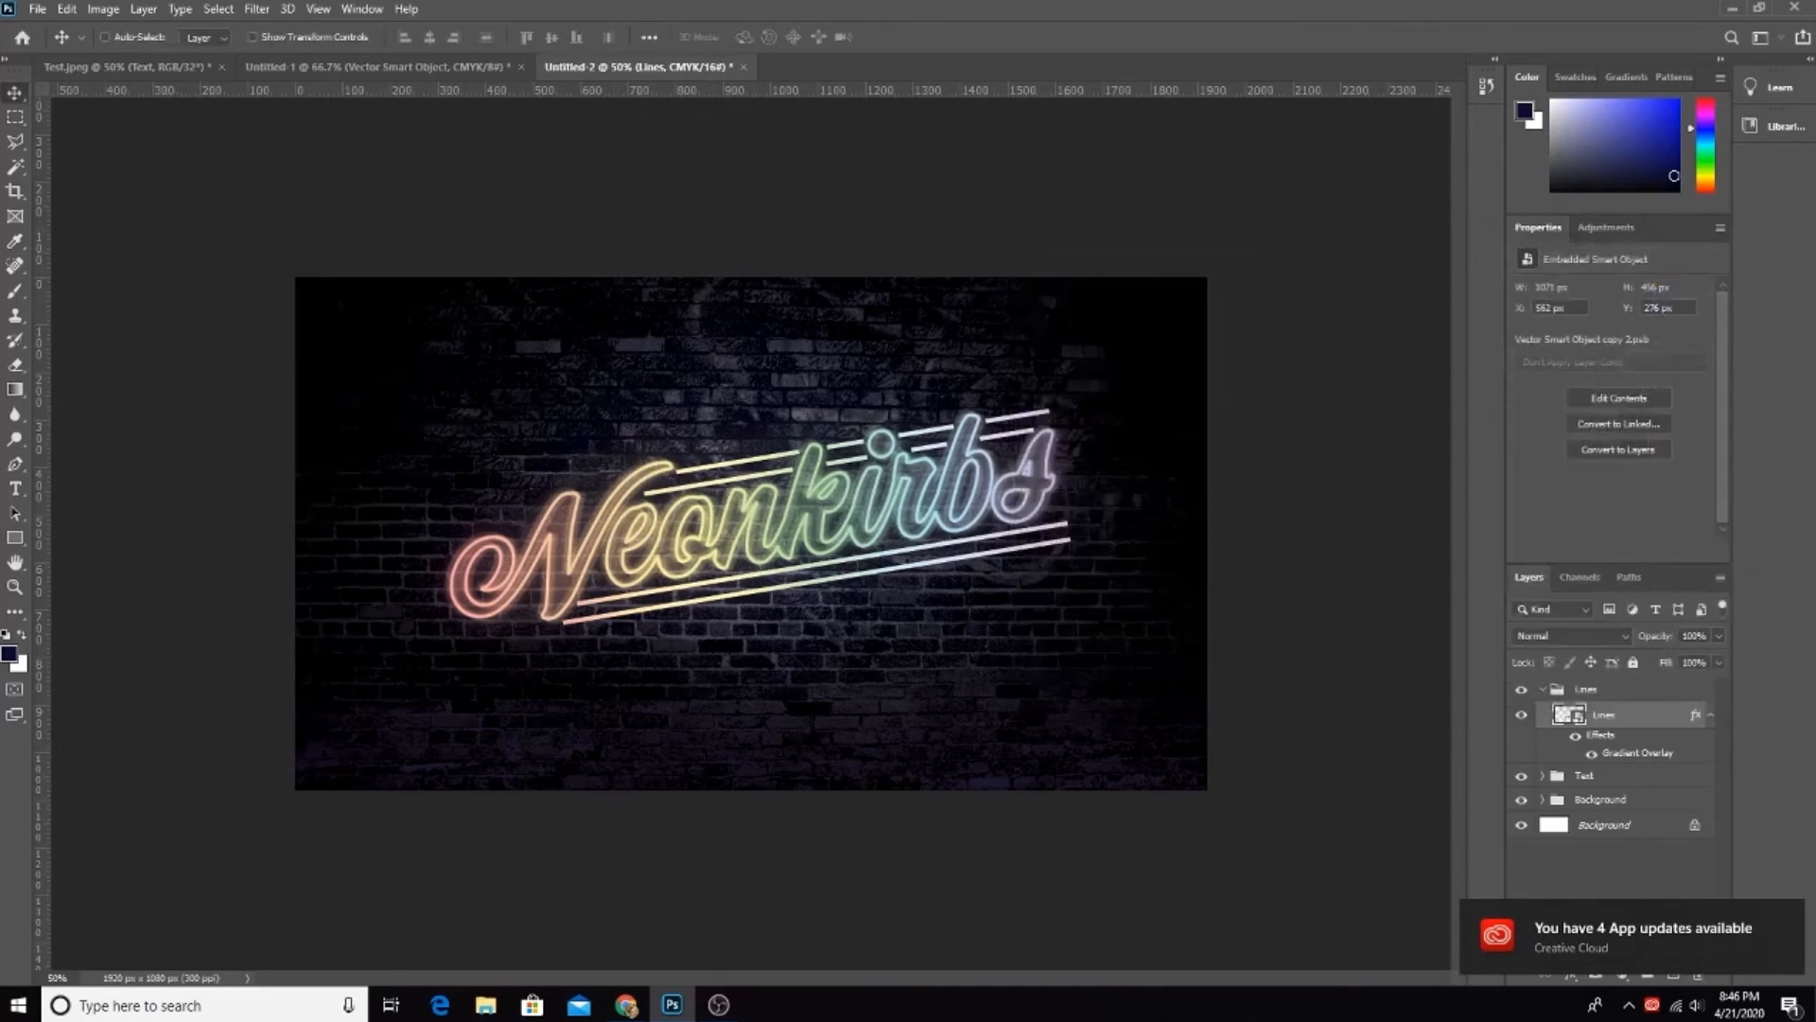
Step: Duplicate the Lines layer directly below itself and convert the copy to a smart object
left_click_drag(1635, 714, 1608, 785)
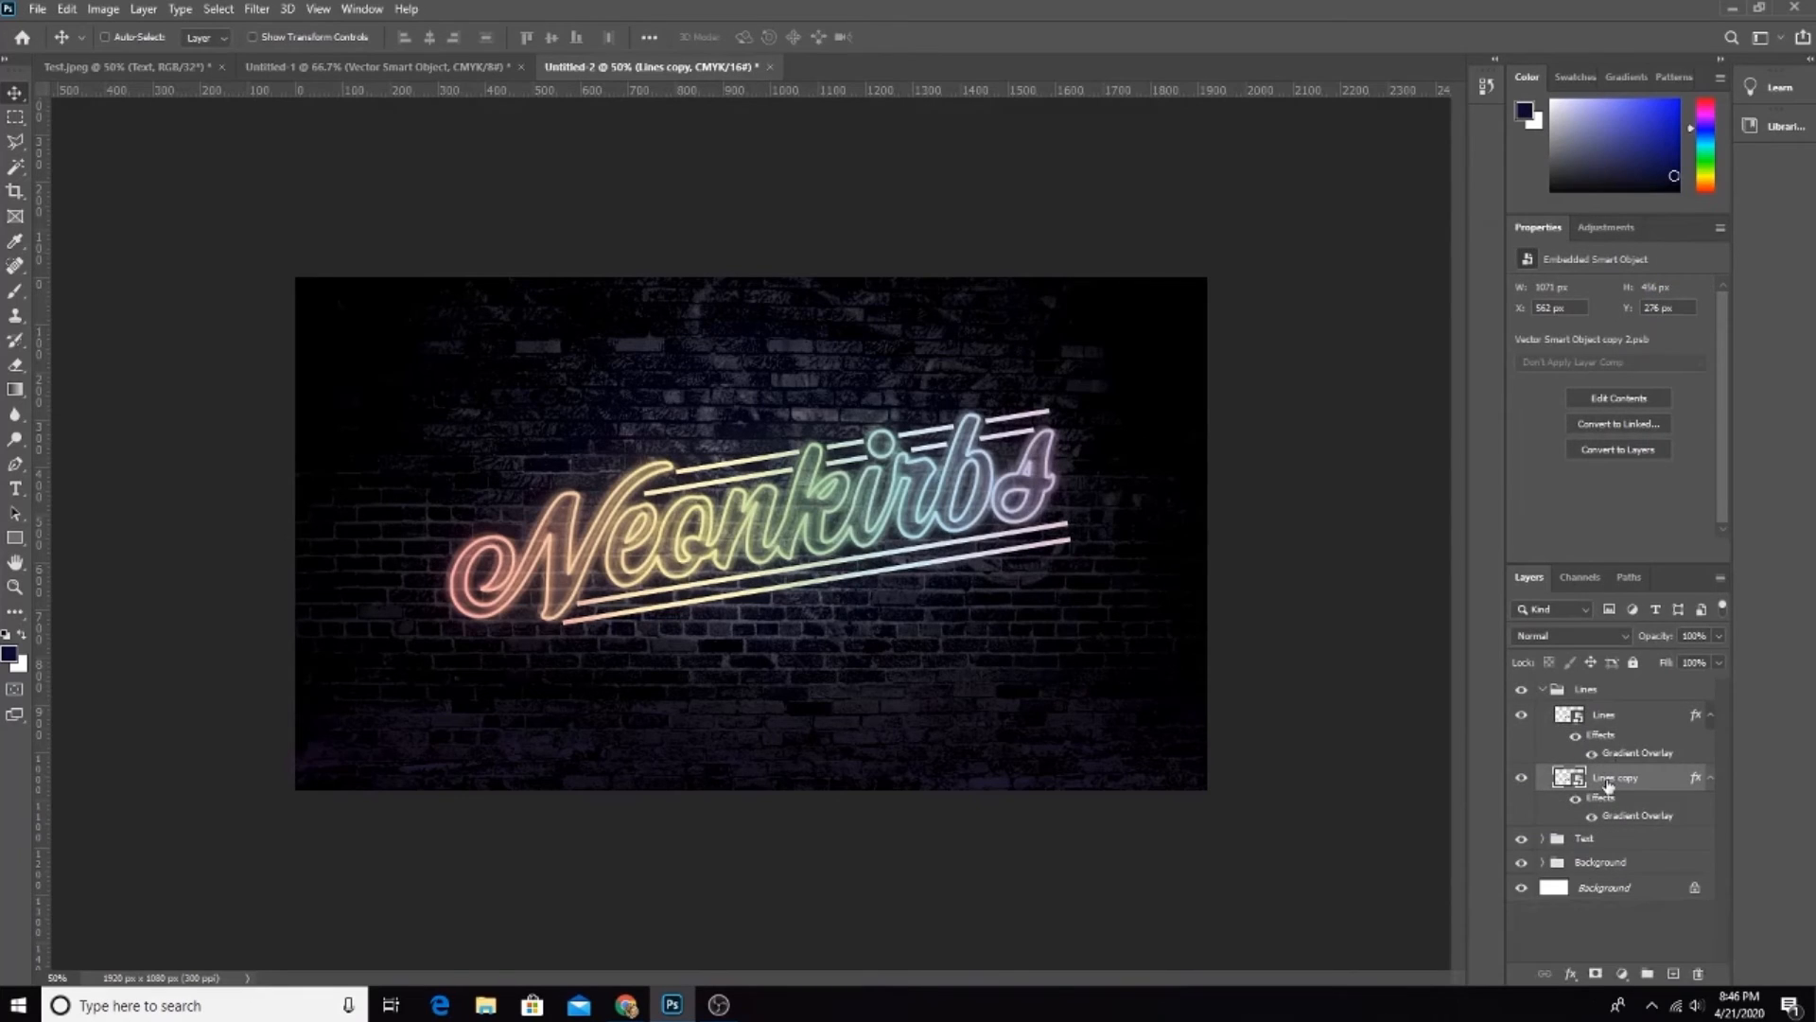
right_click(1608, 784)
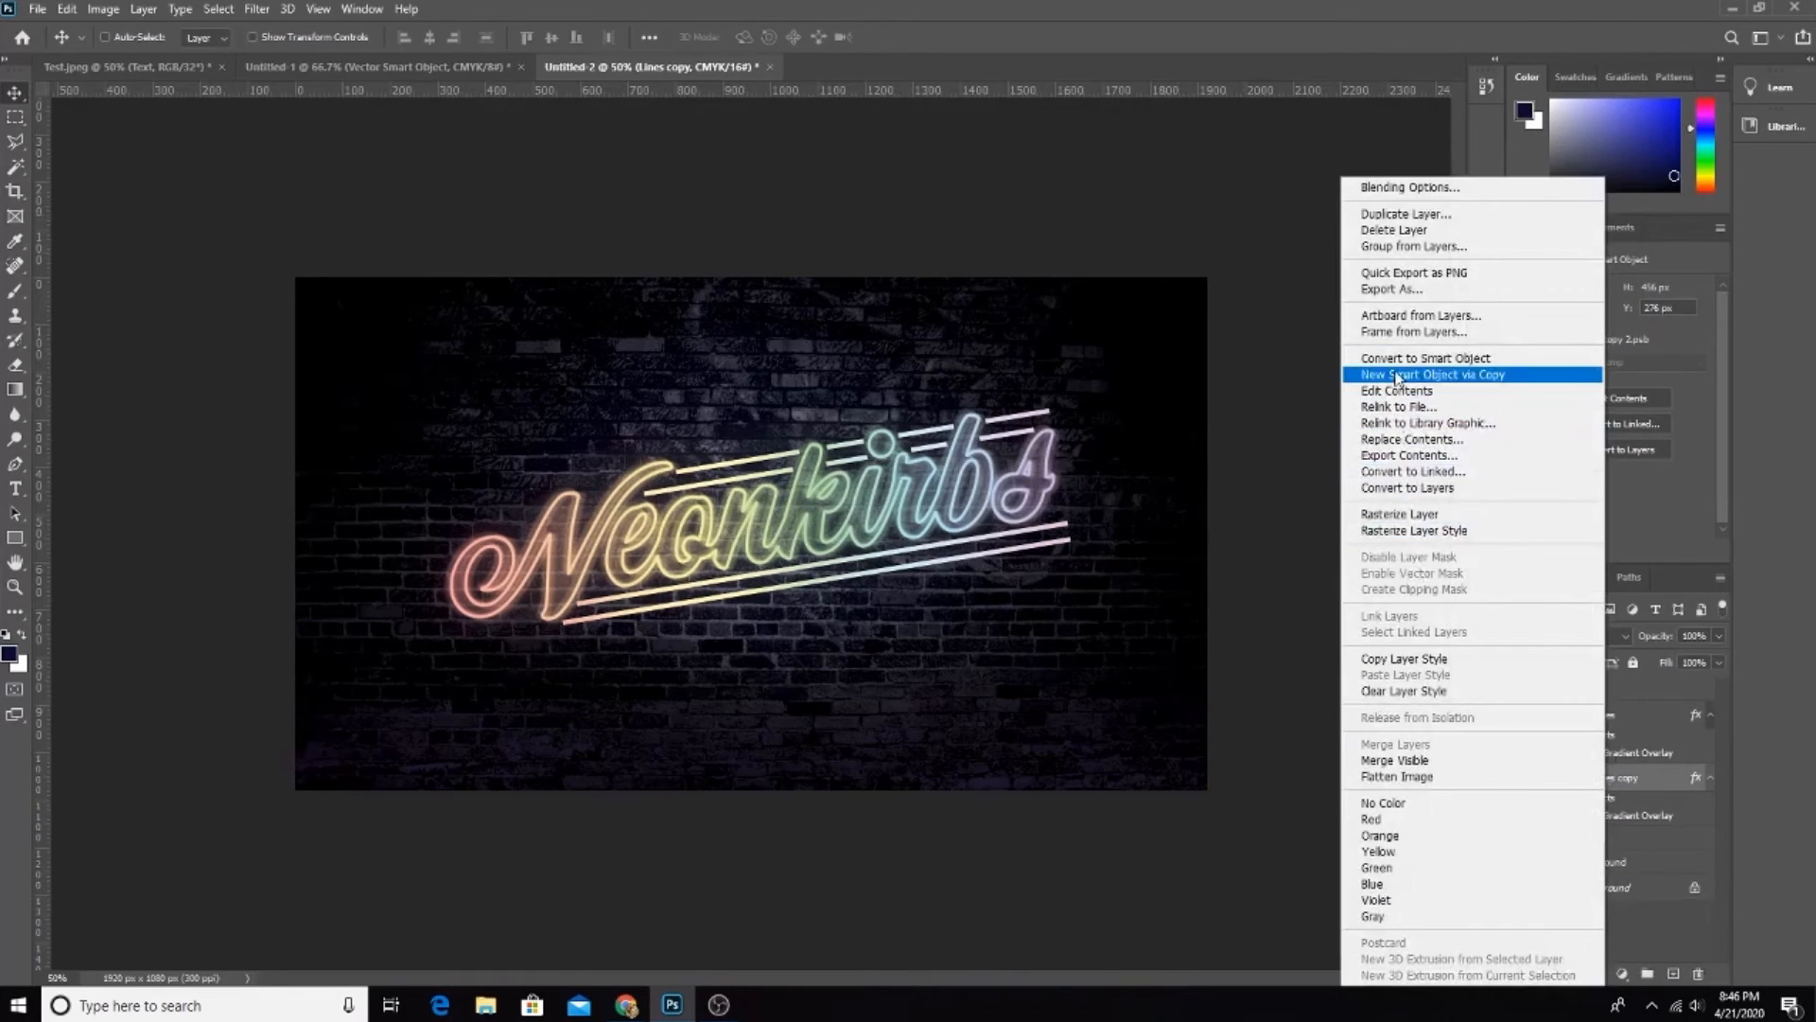
left_click(1423, 358)
Step: Apply a Motion Blur at a 0° angle and 100-pixel distance to the Lines copy and rename it 0 Lines
left_click(256, 9)
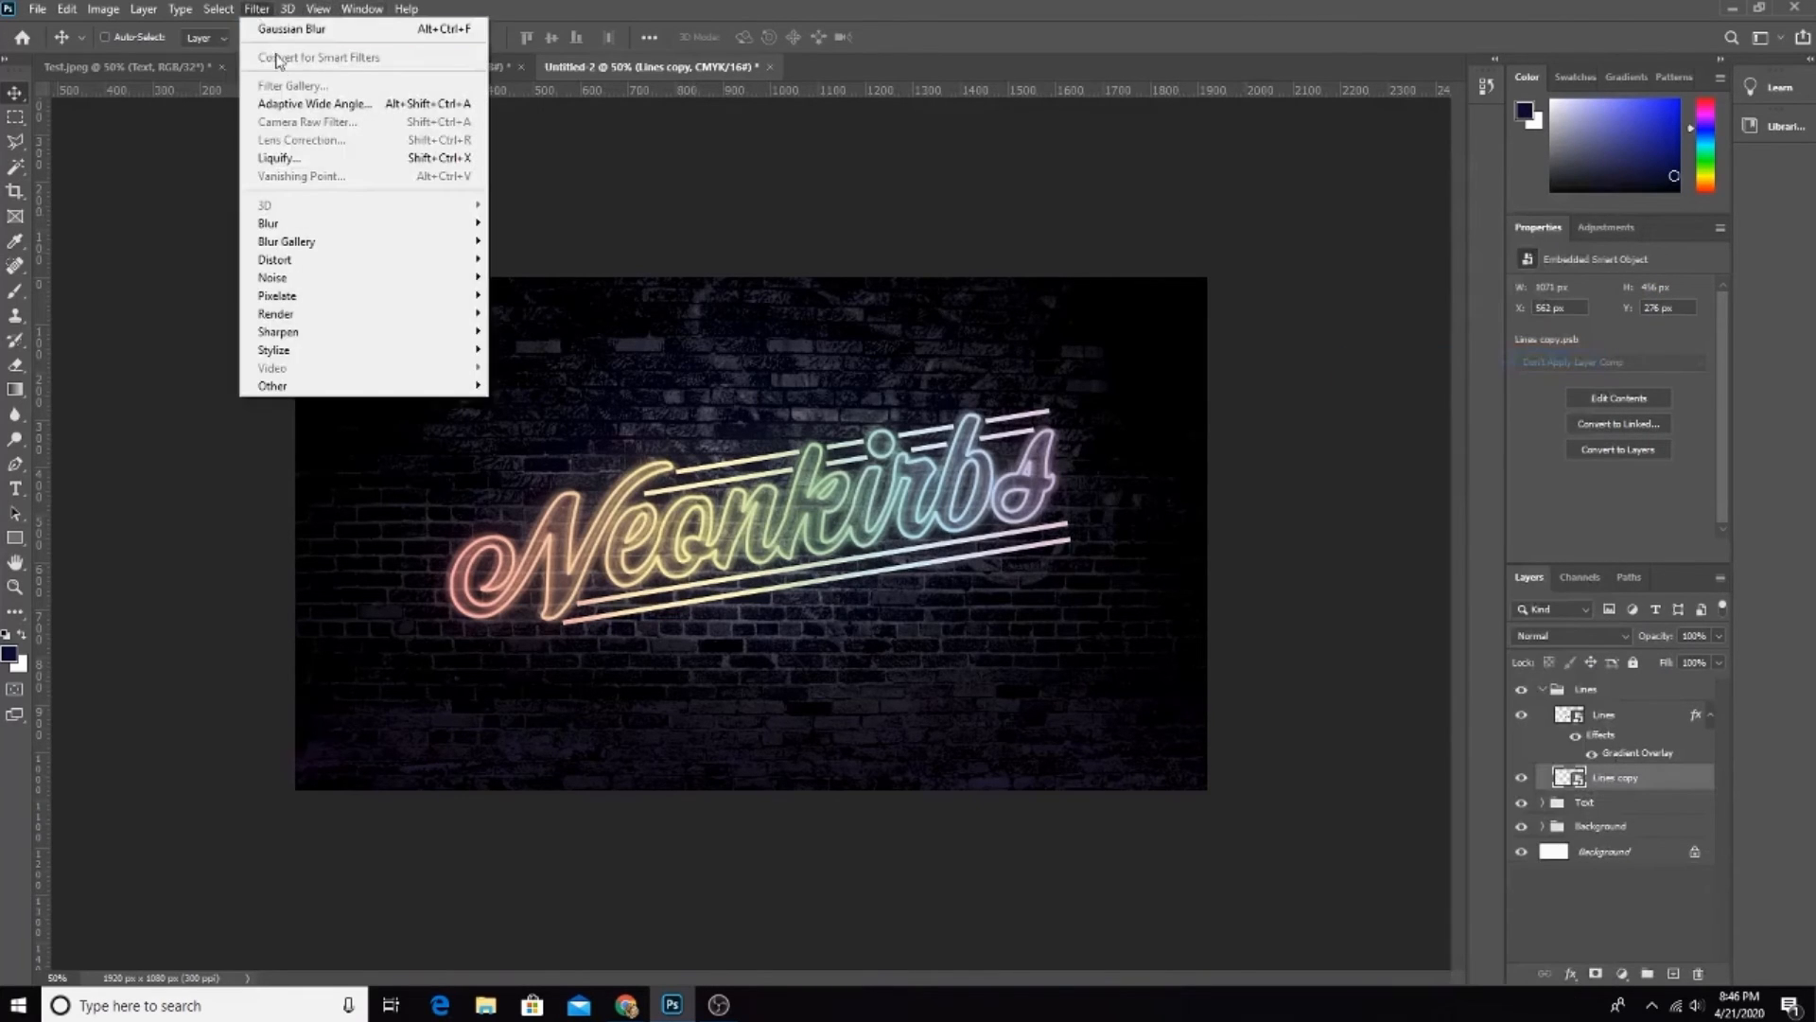
mouse_move(305, 230)
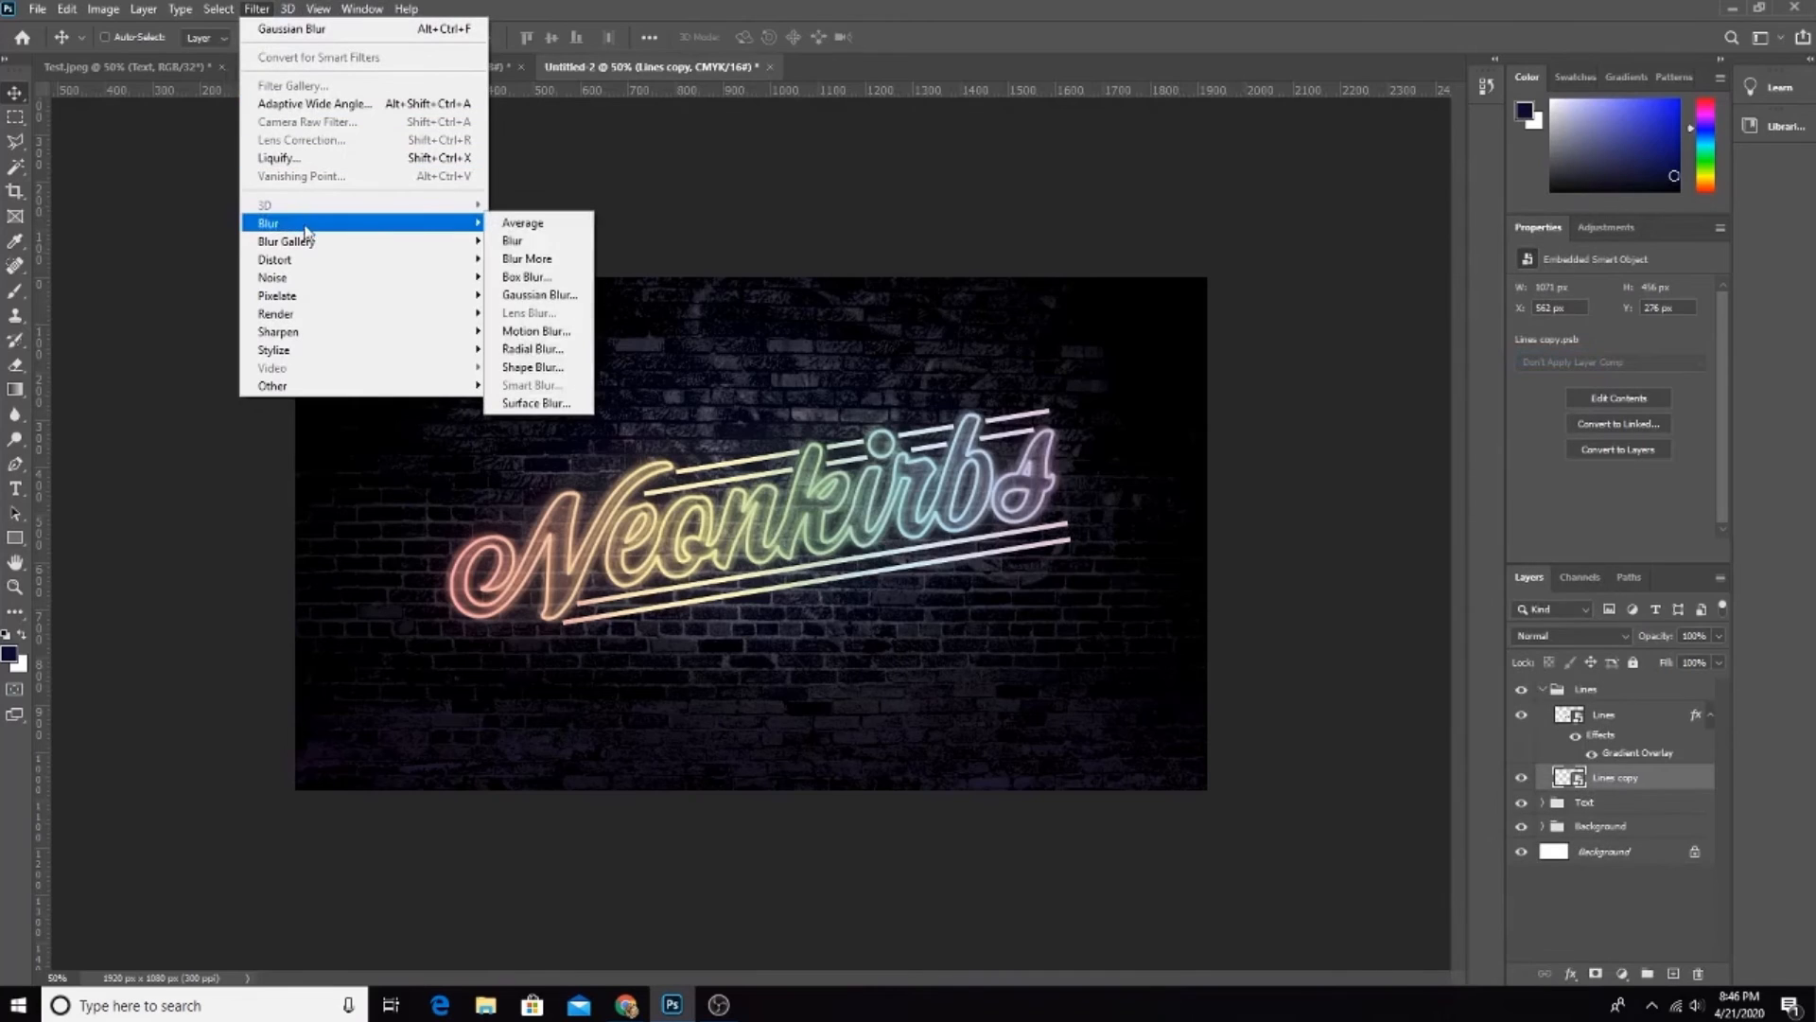
left_click(535, 330)
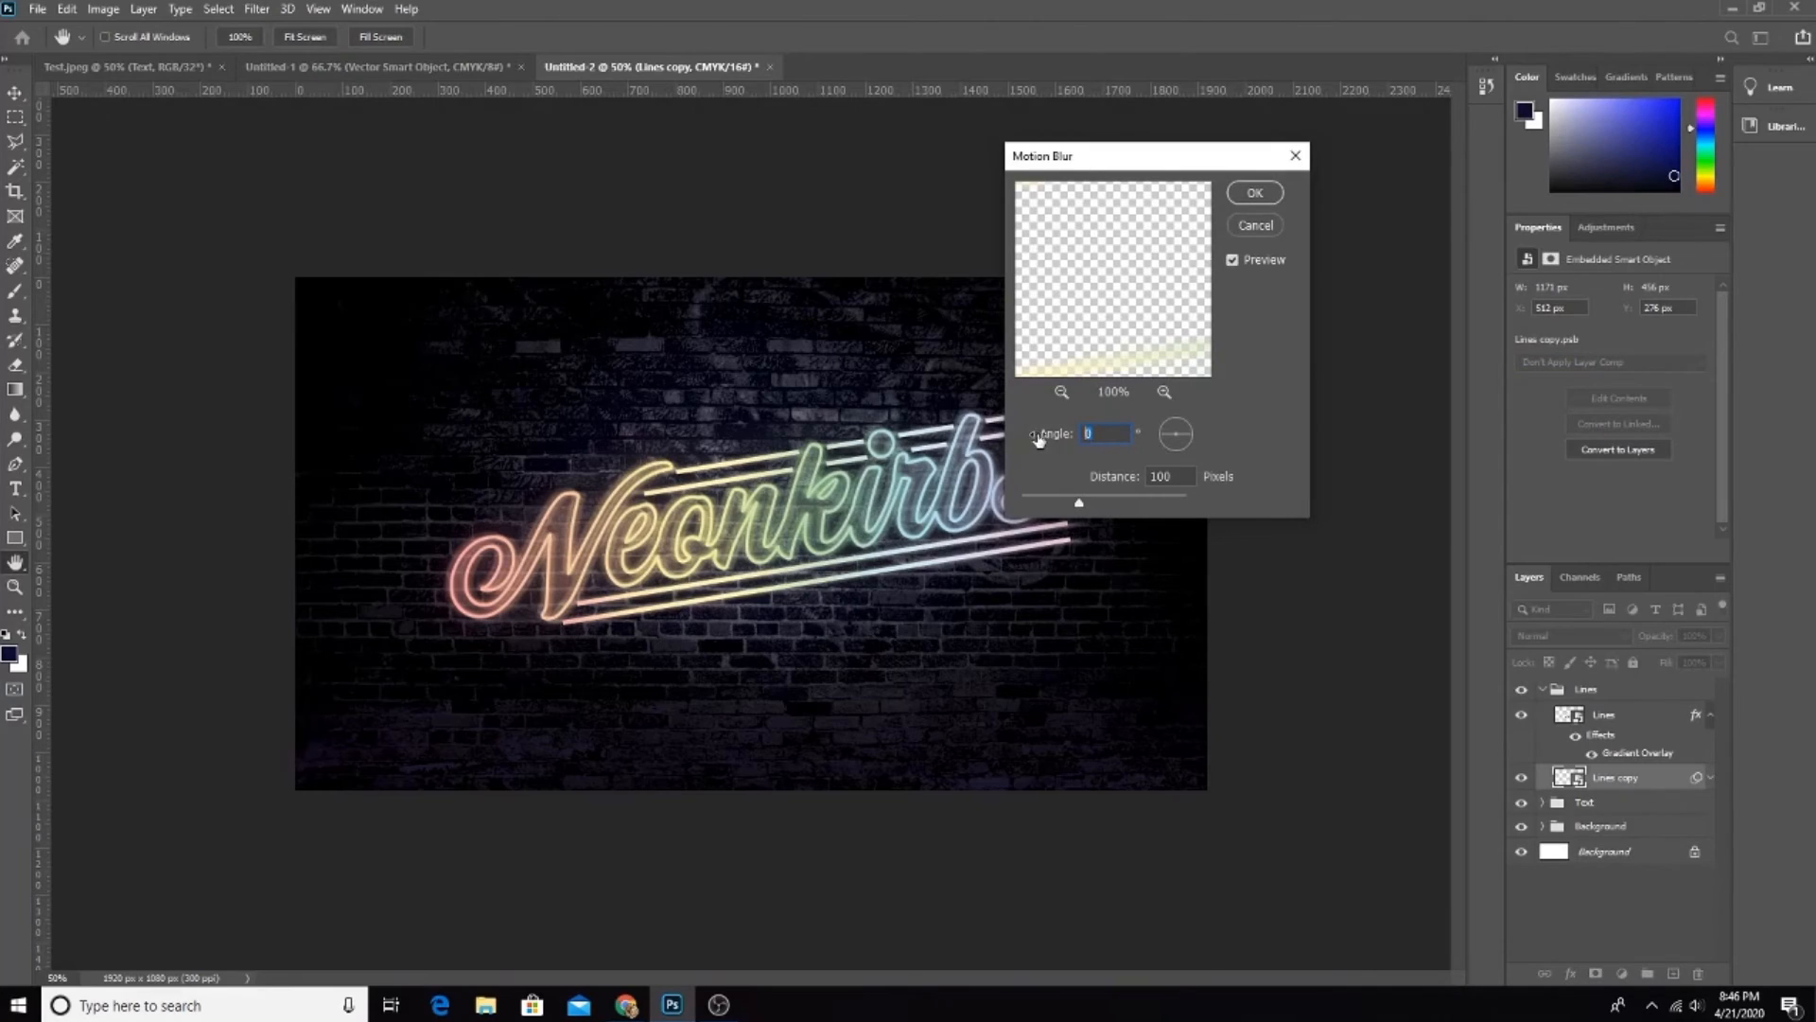
left_click(1245, 199)
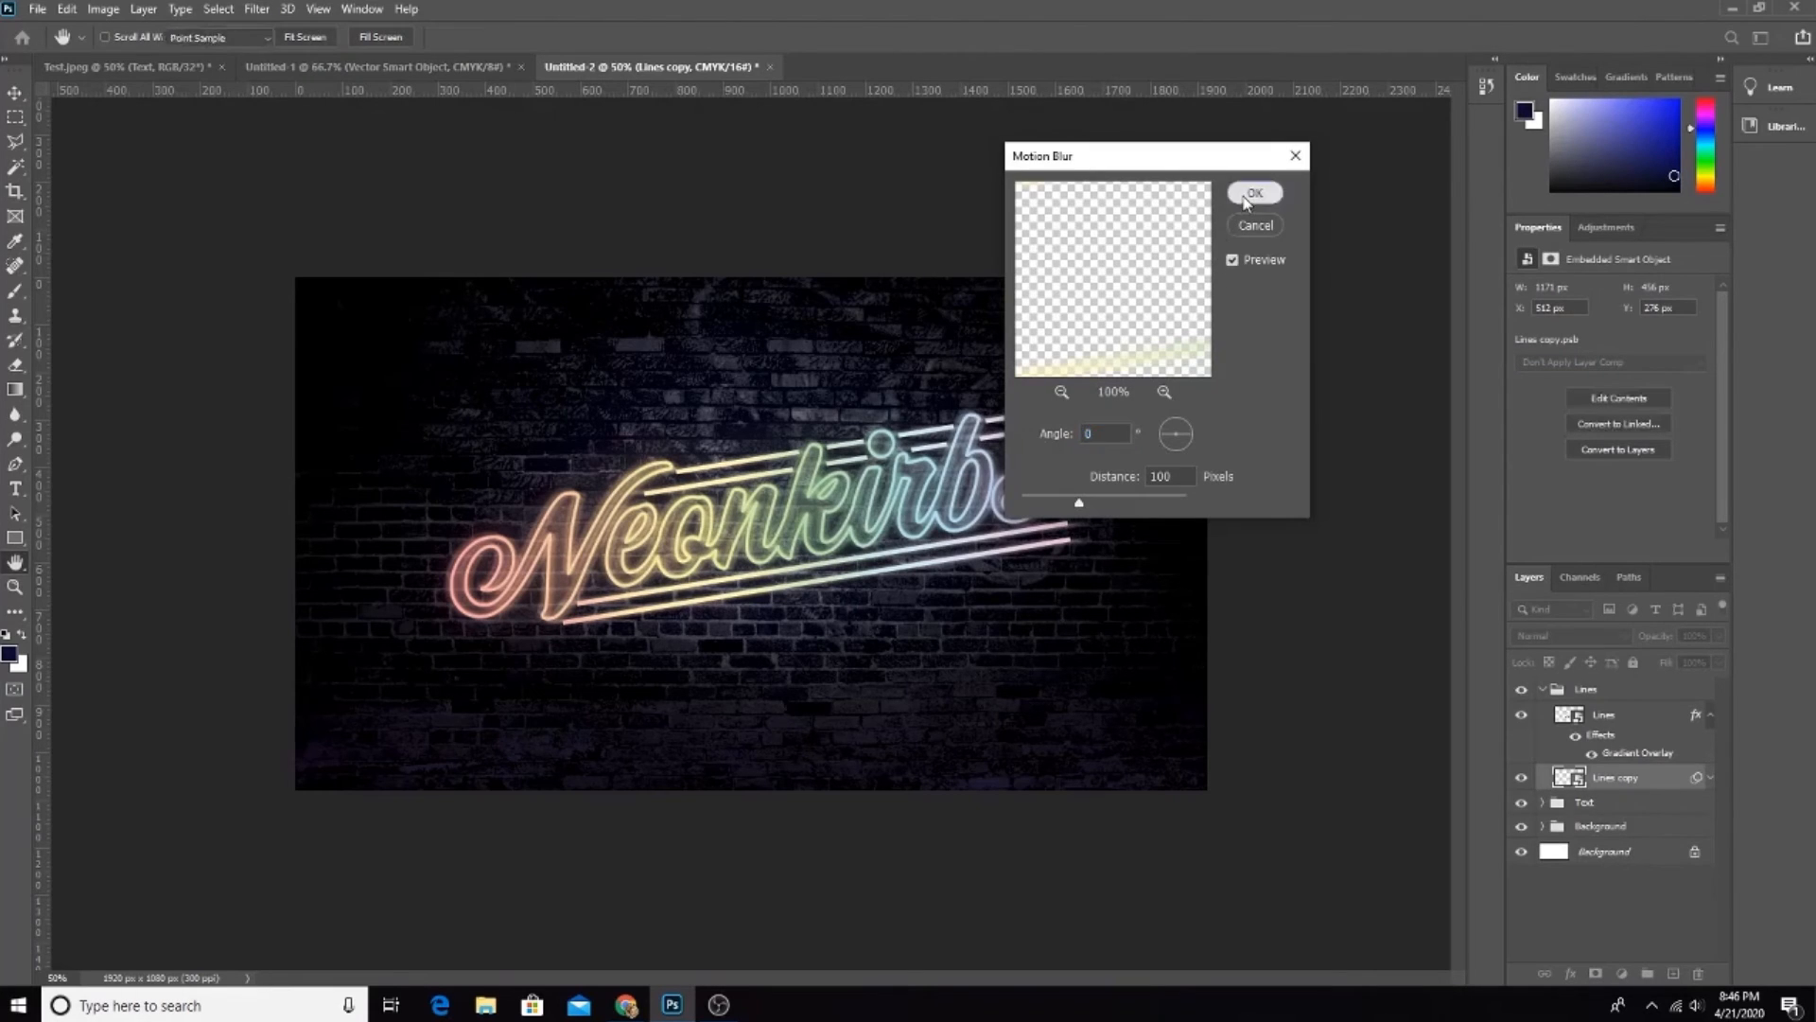
double_click(1611, 777)
type("O")
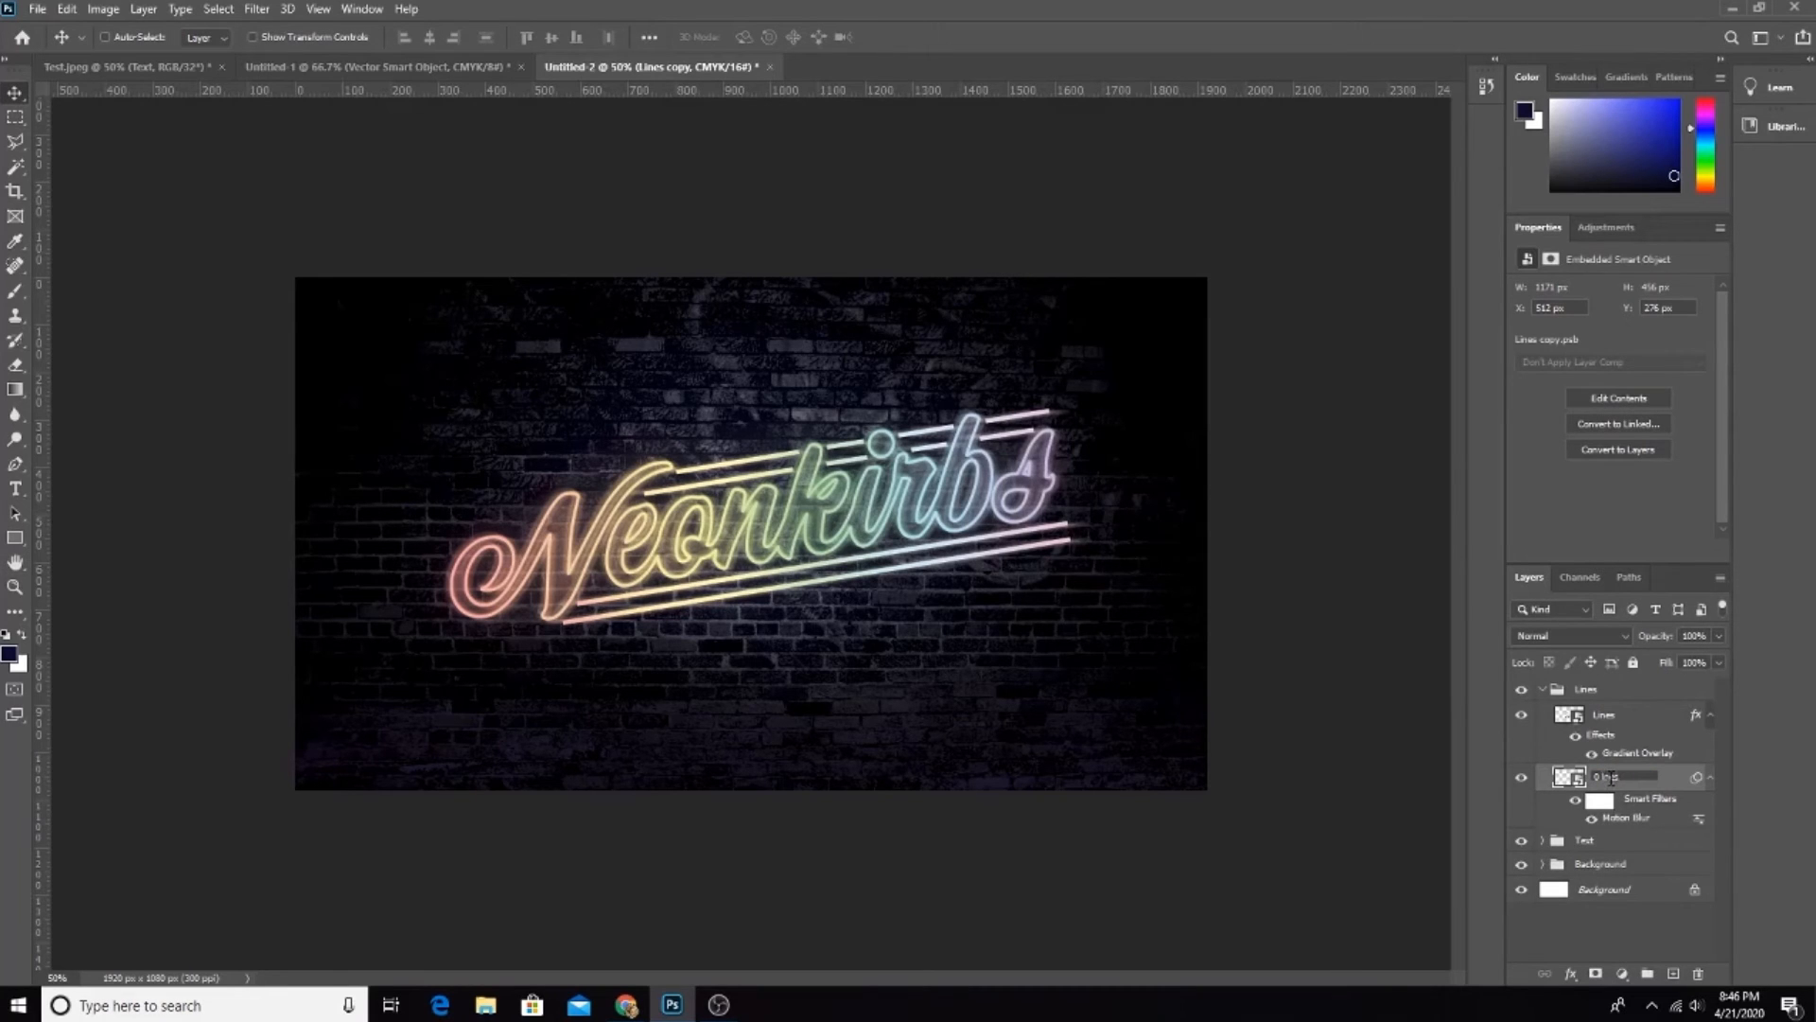
key("Return")
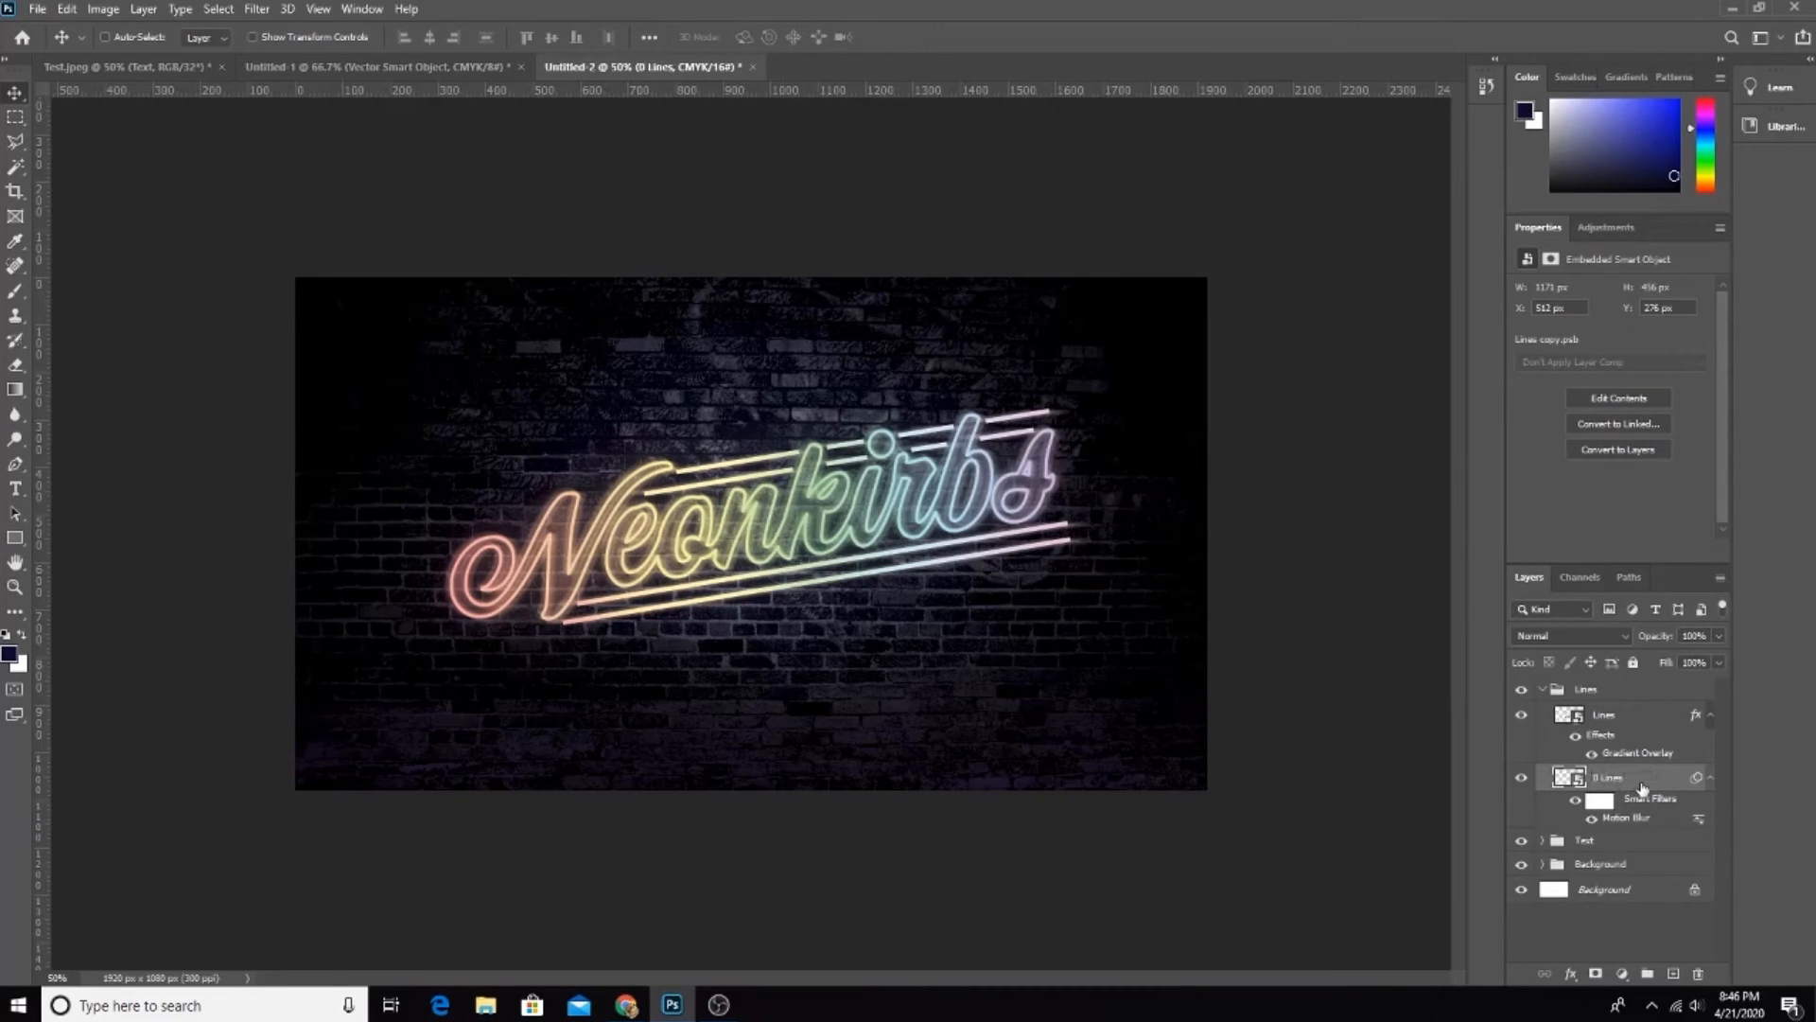
Step: Duplicate the 0 Lines layer and set the copy's Motion Blur to a 30° angle with a shorter distance
key("ctrl+j")
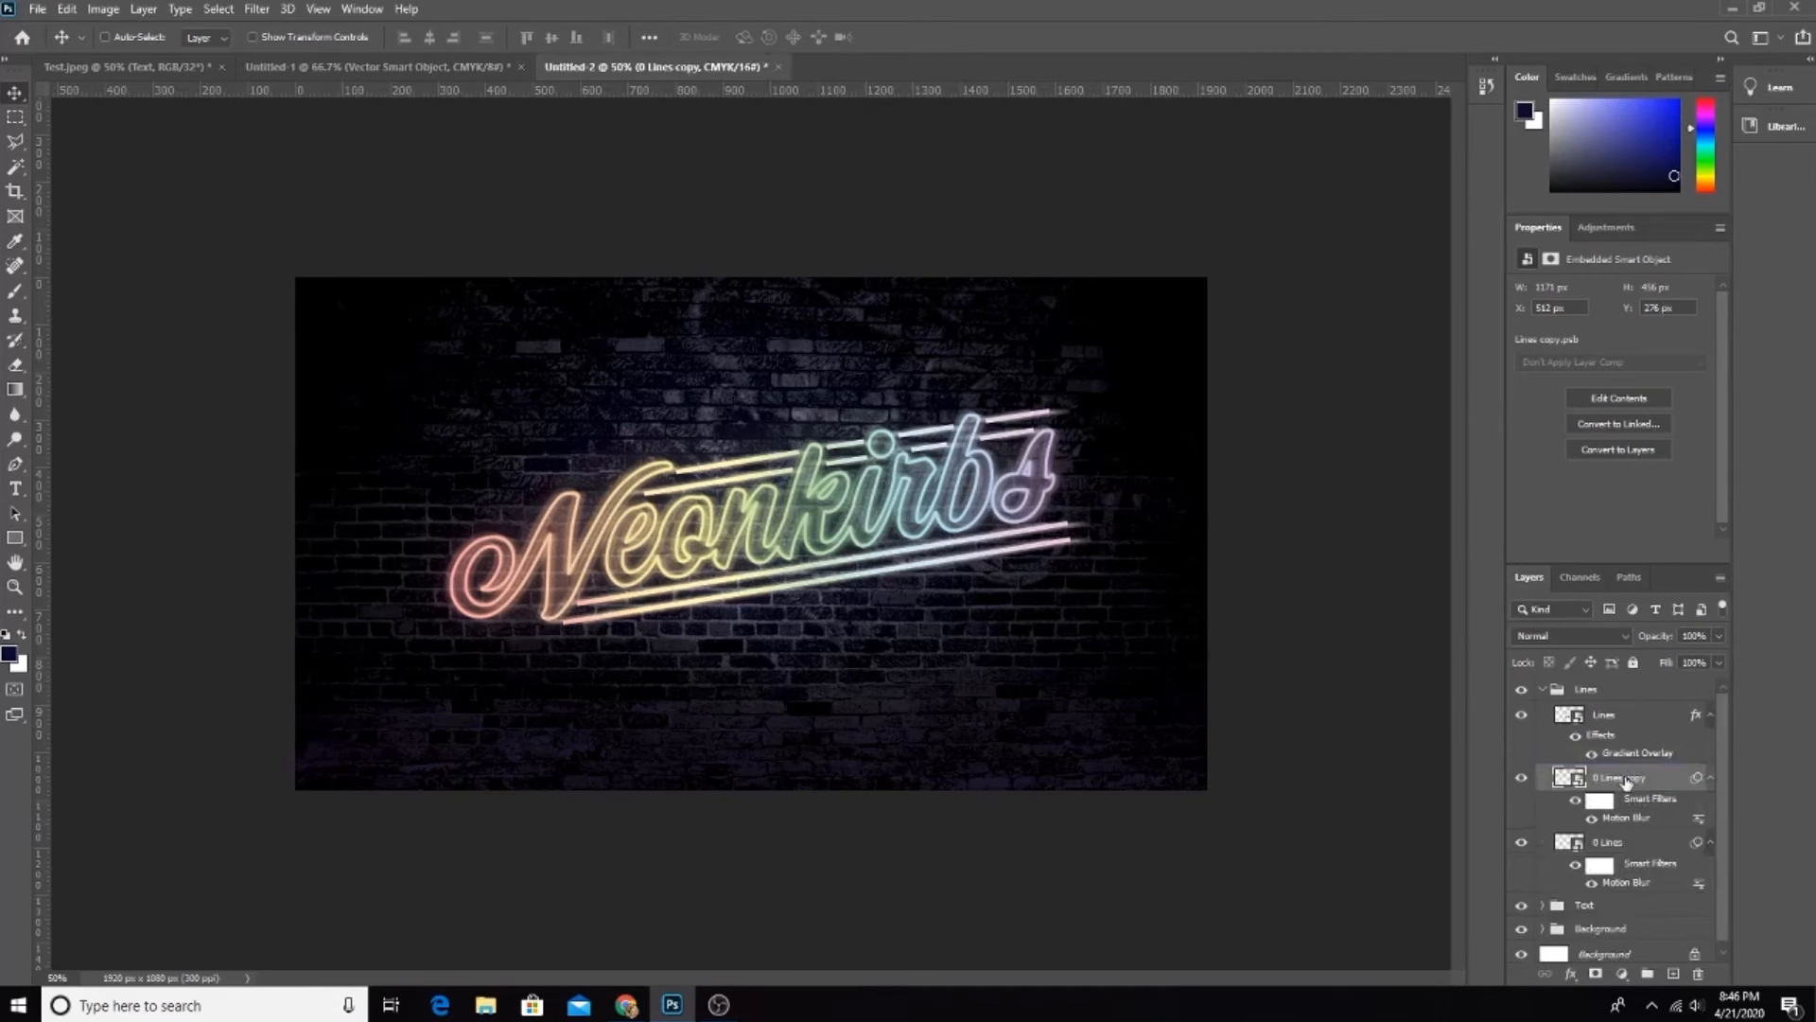
double_click(1623, 819)
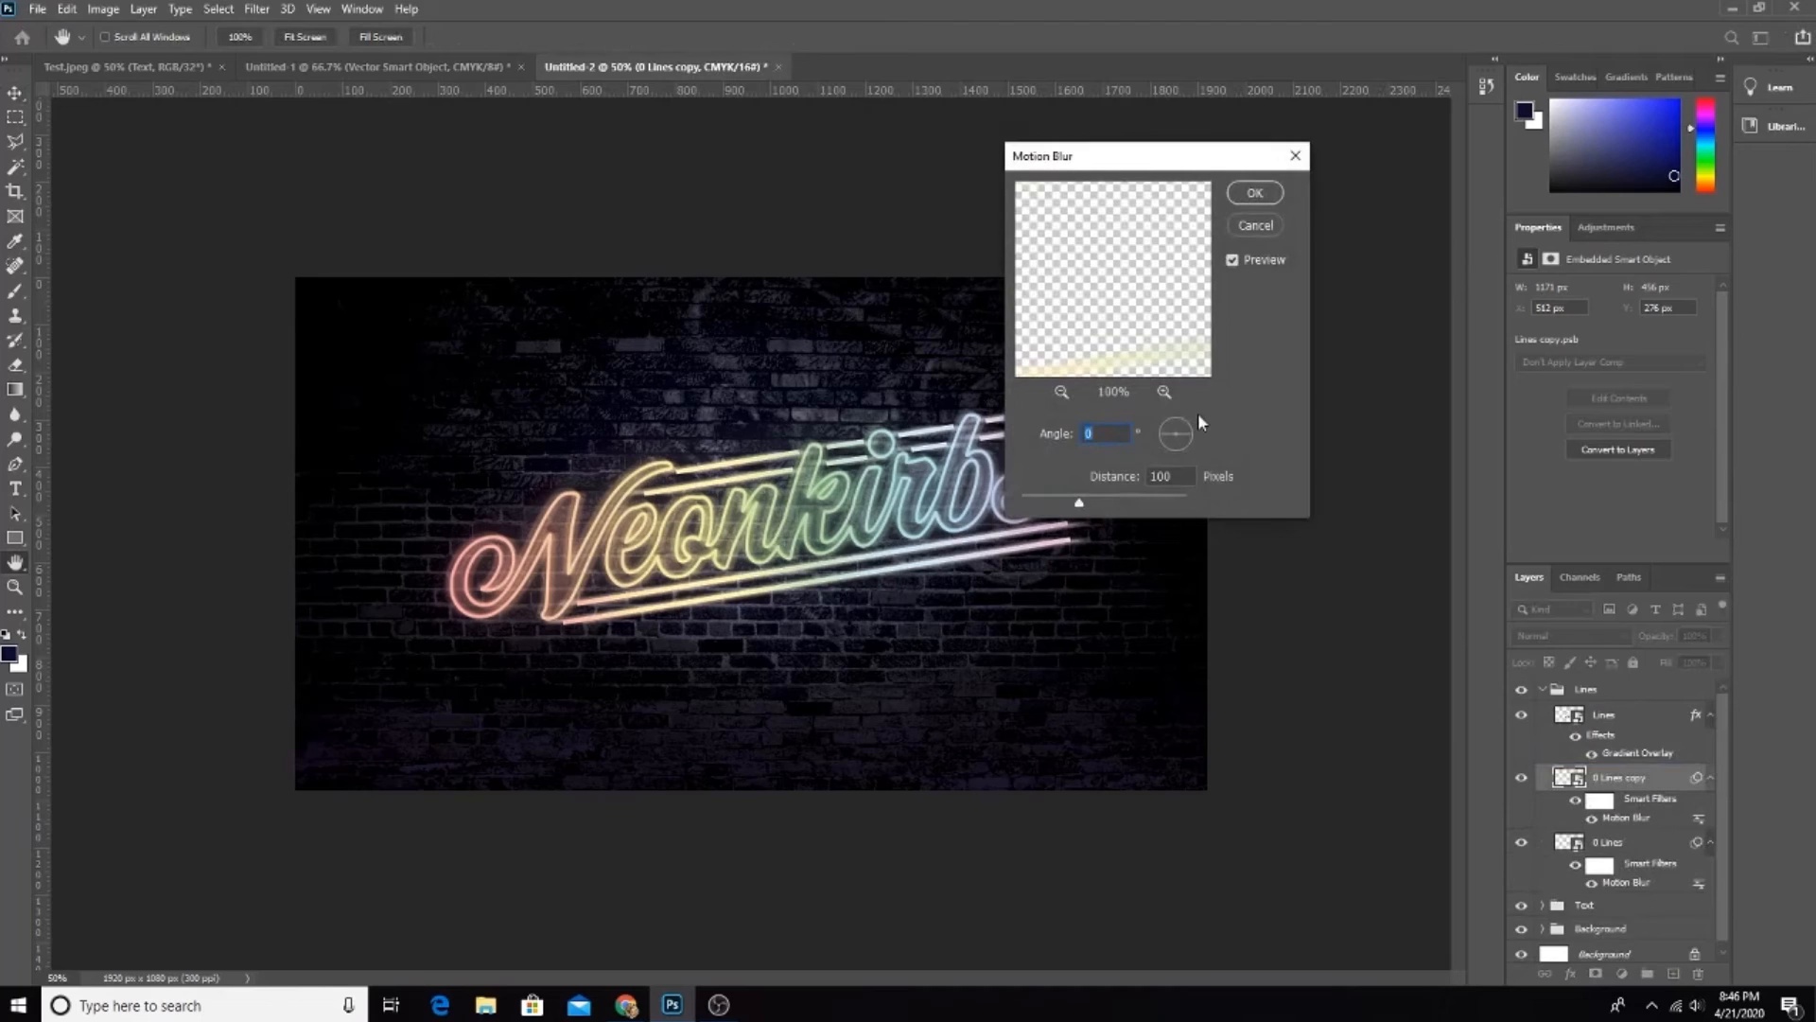
type("30")
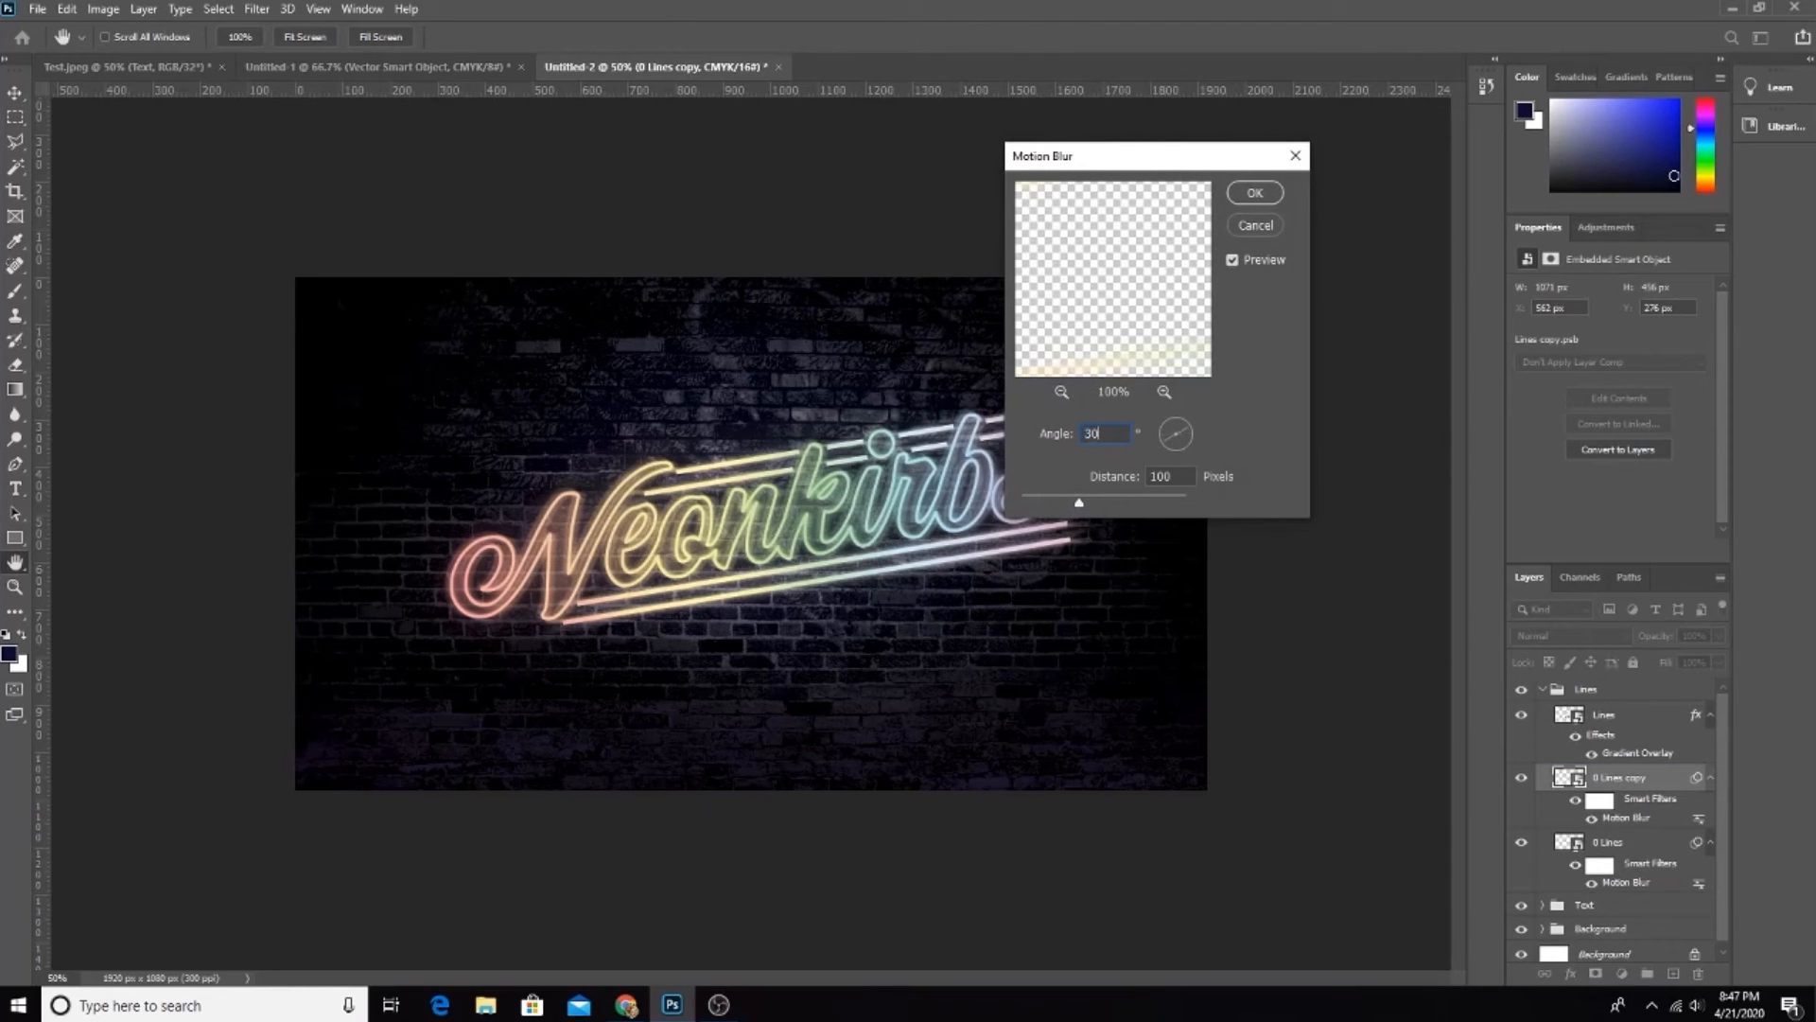
key("Tab")
type("10")
key("Return")
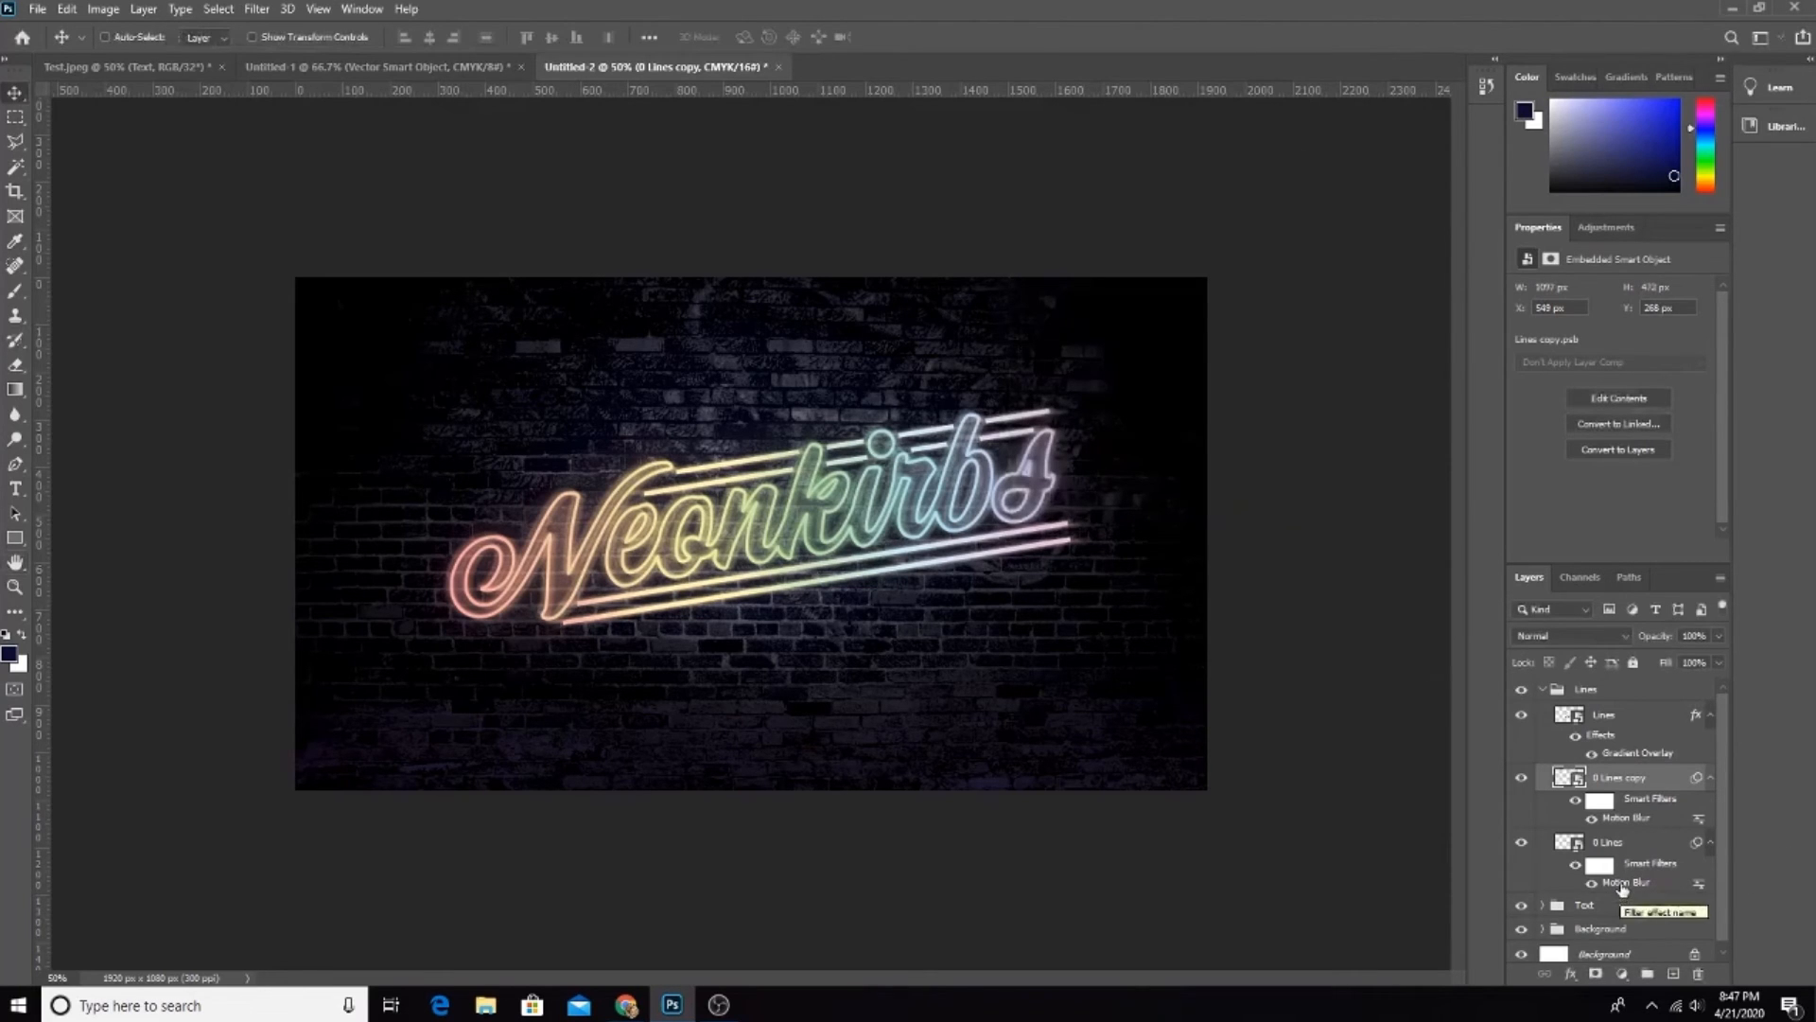
Step: Shorten the Motion Blur distance of the original 0 Lines layer to match its copy
double_click(1623, 883)
double_click(1177, 478)
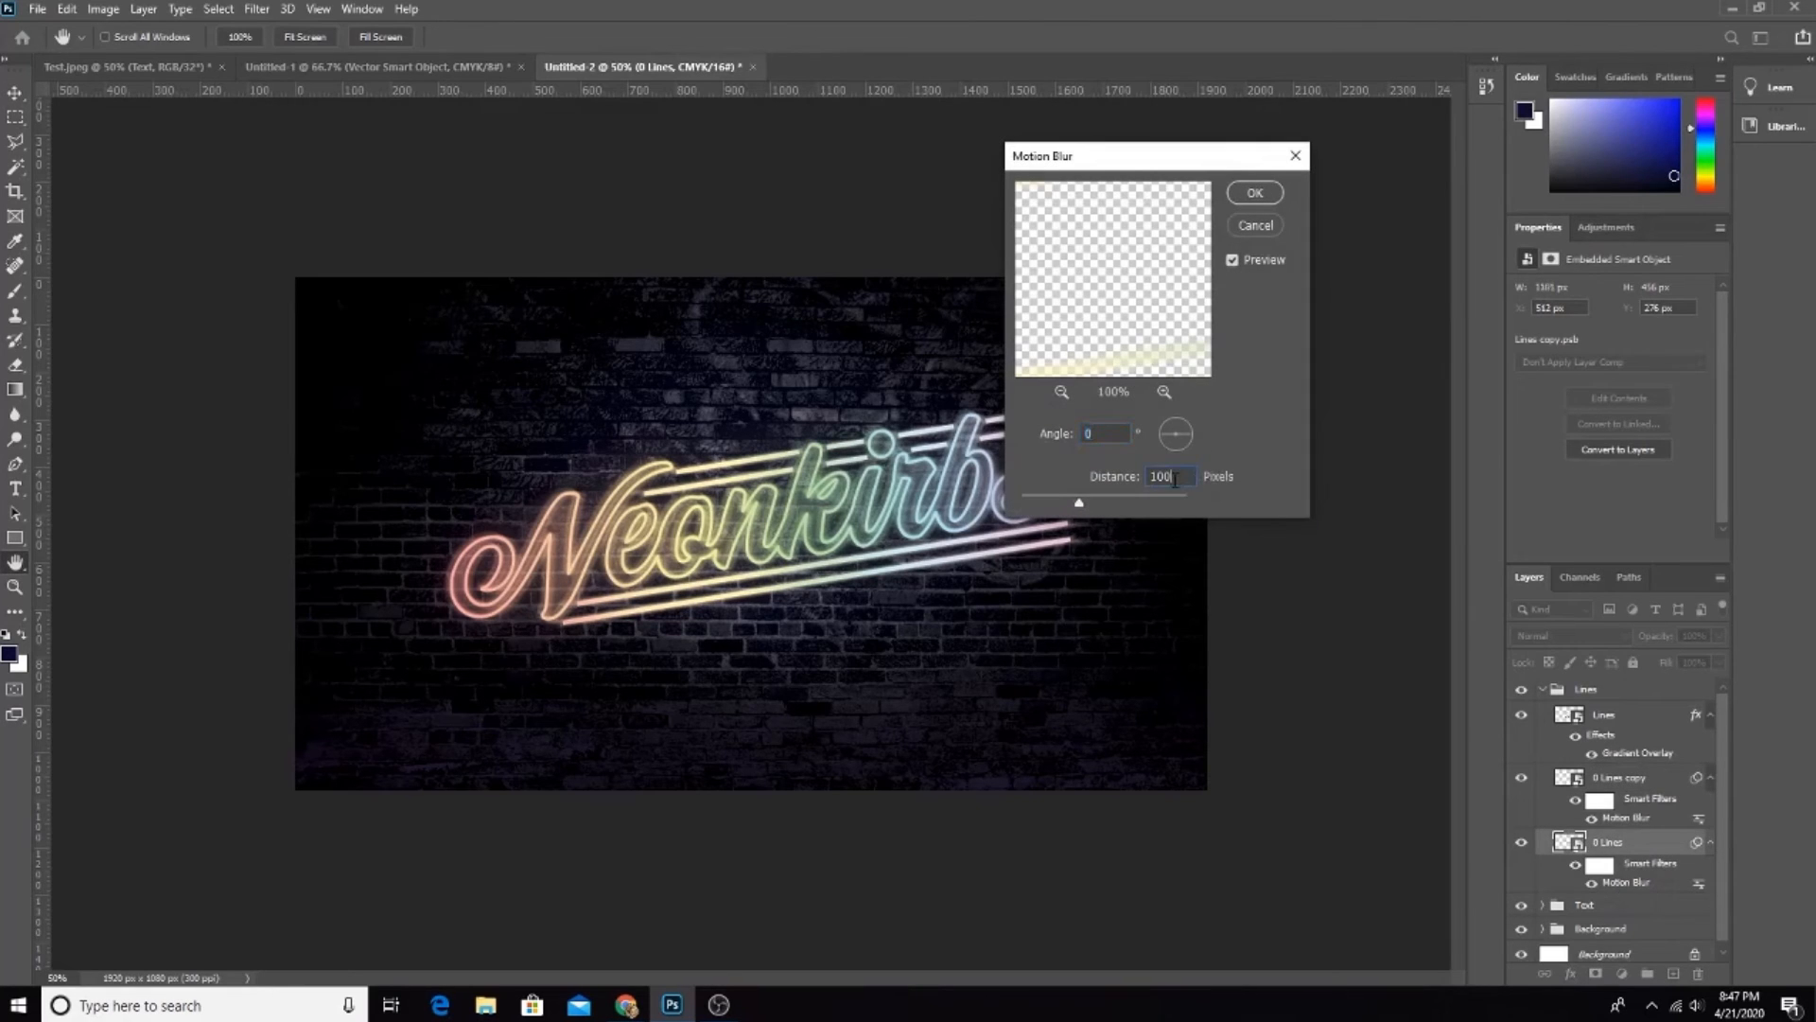
type("10")
key("Return")
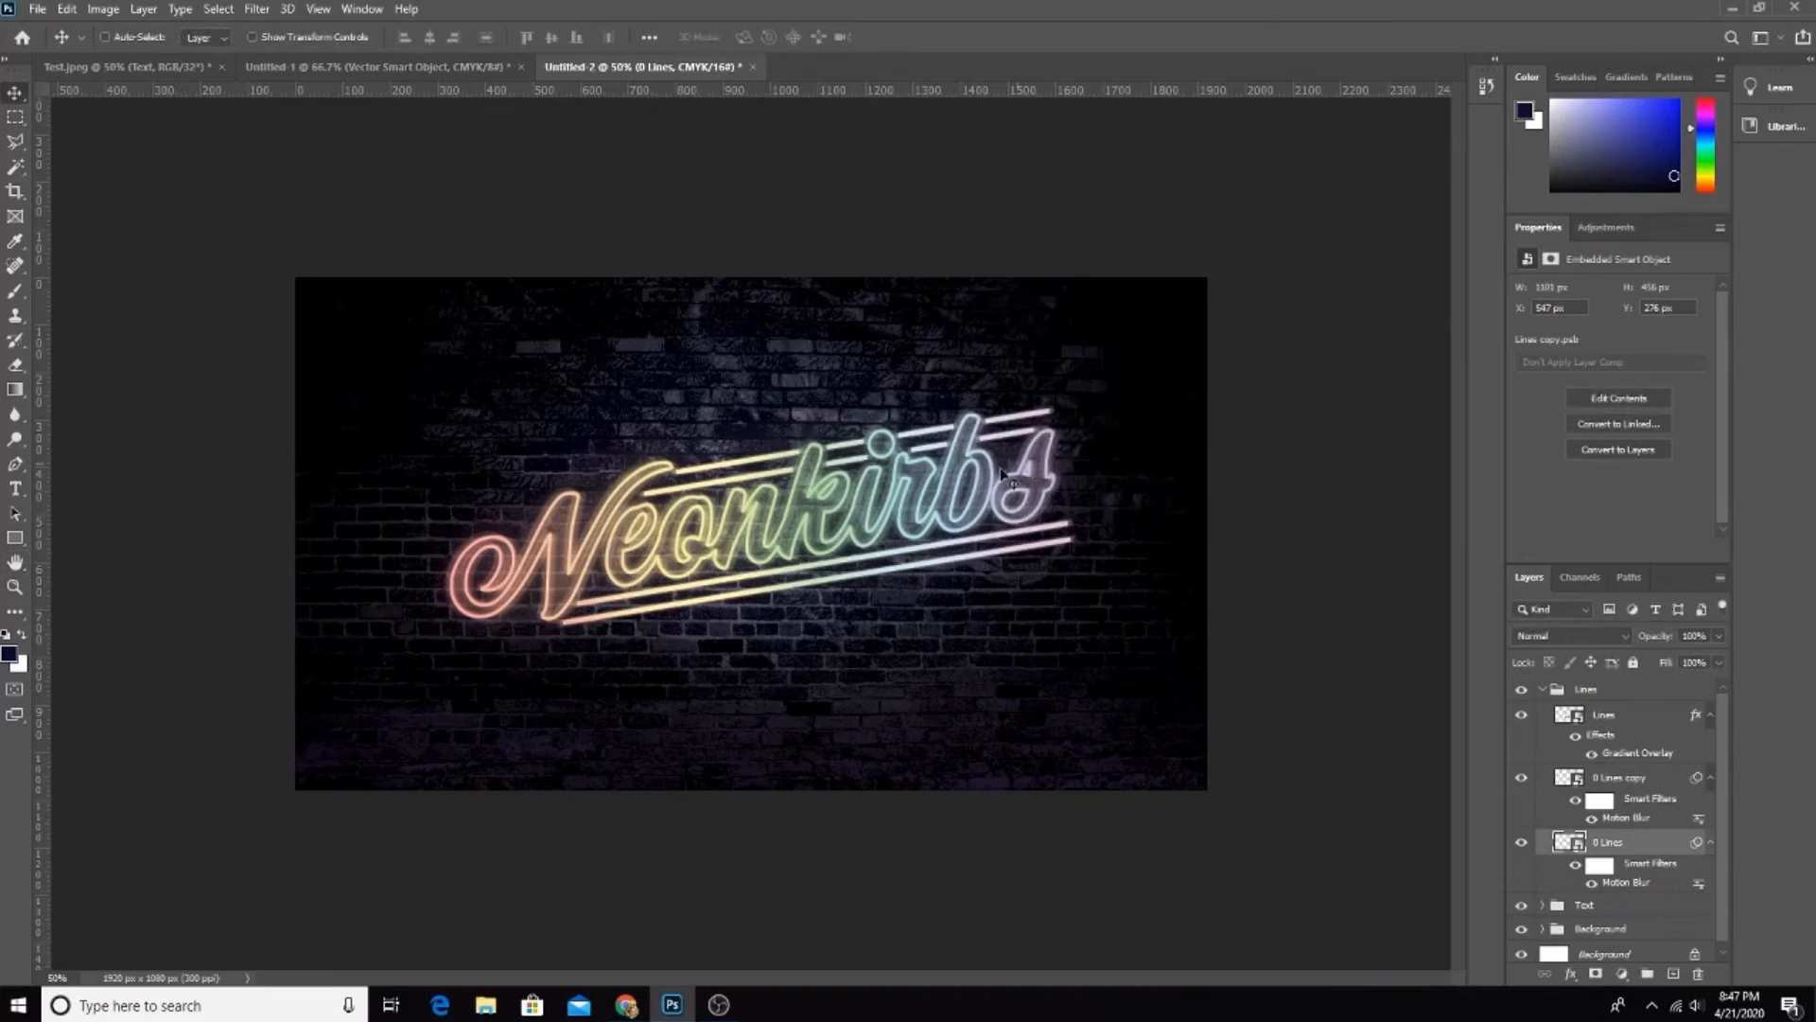
Step: Set the Motion Blur angle of the 0 Lines copy layer to -45°
double_click(1645, 819)
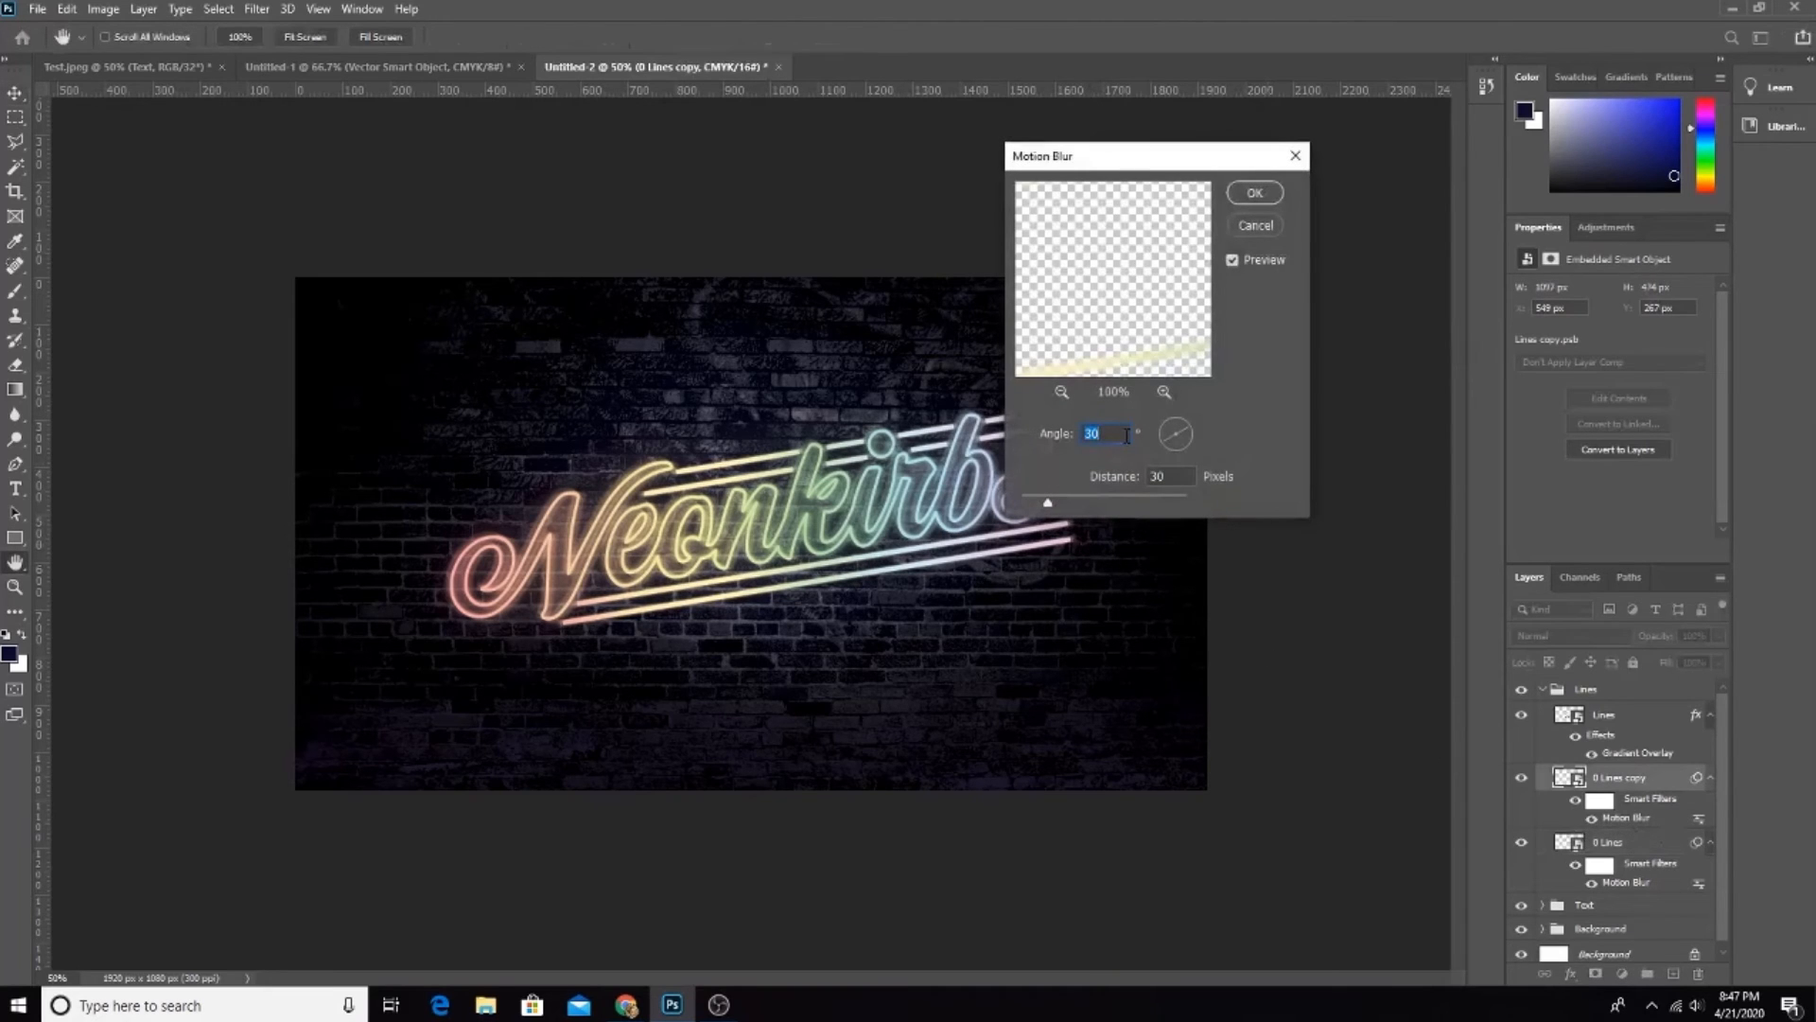
type("90")
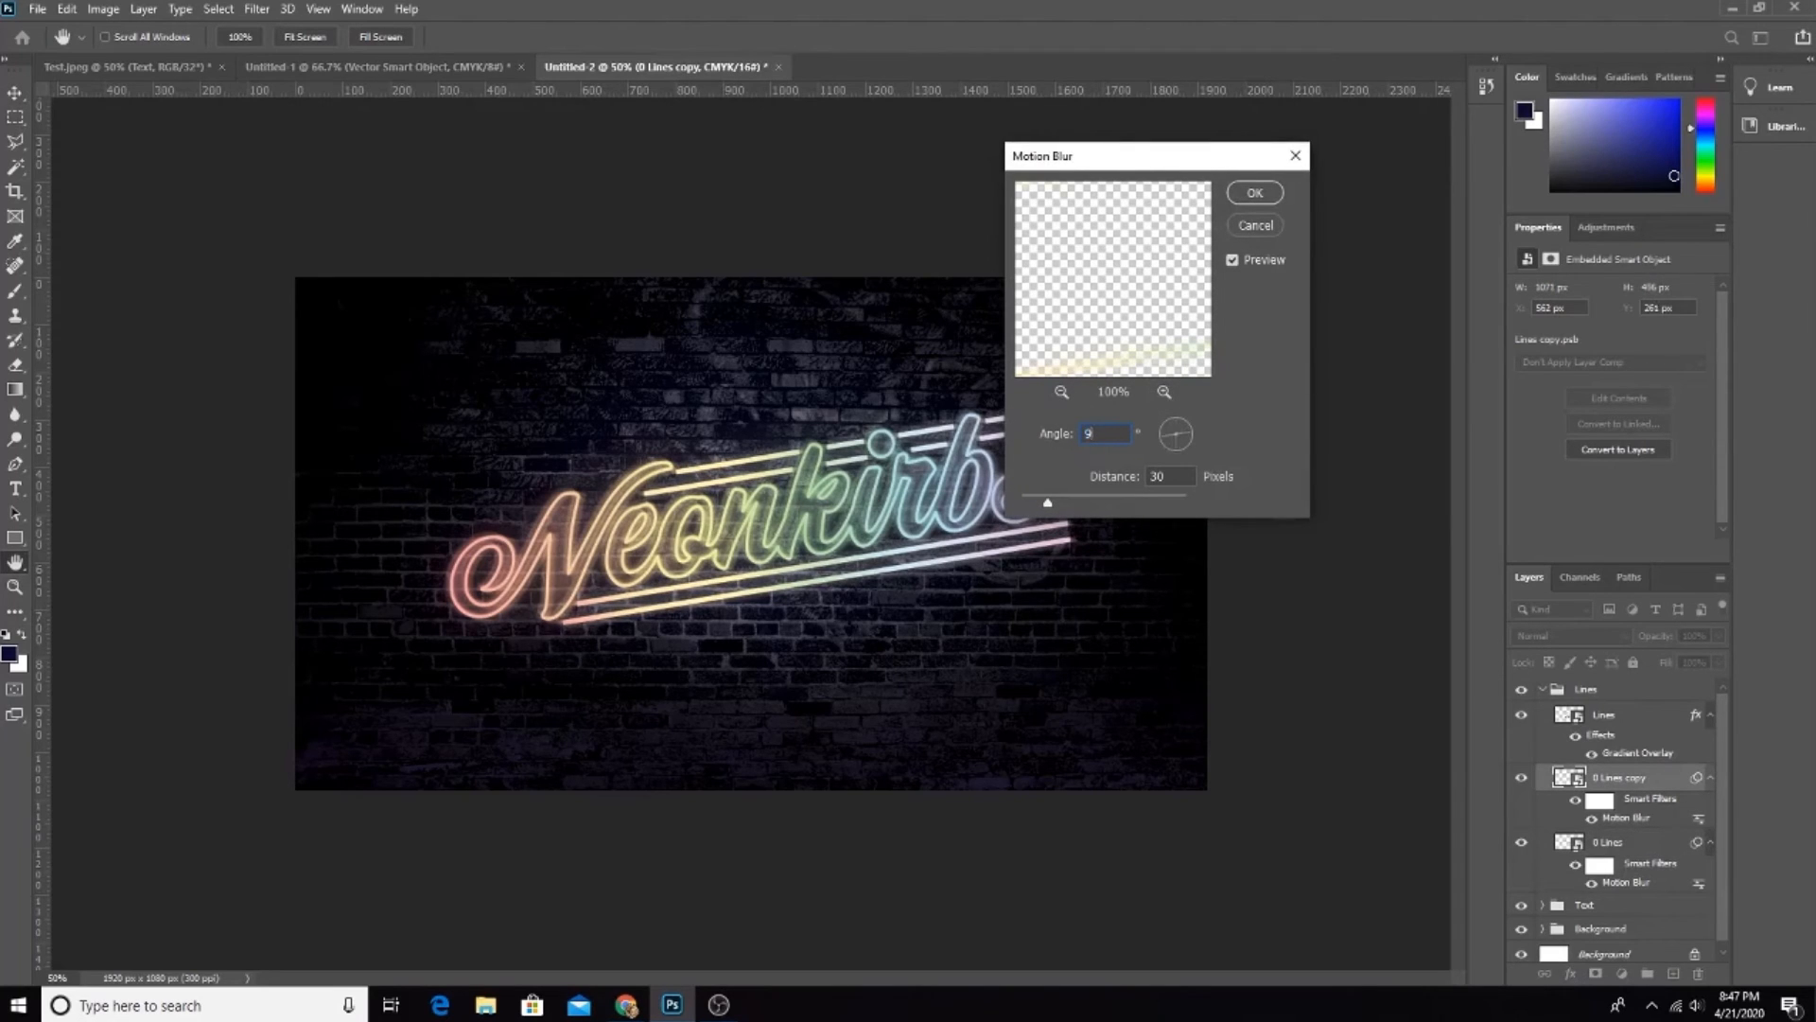
key("BackSpace")
type("-4")
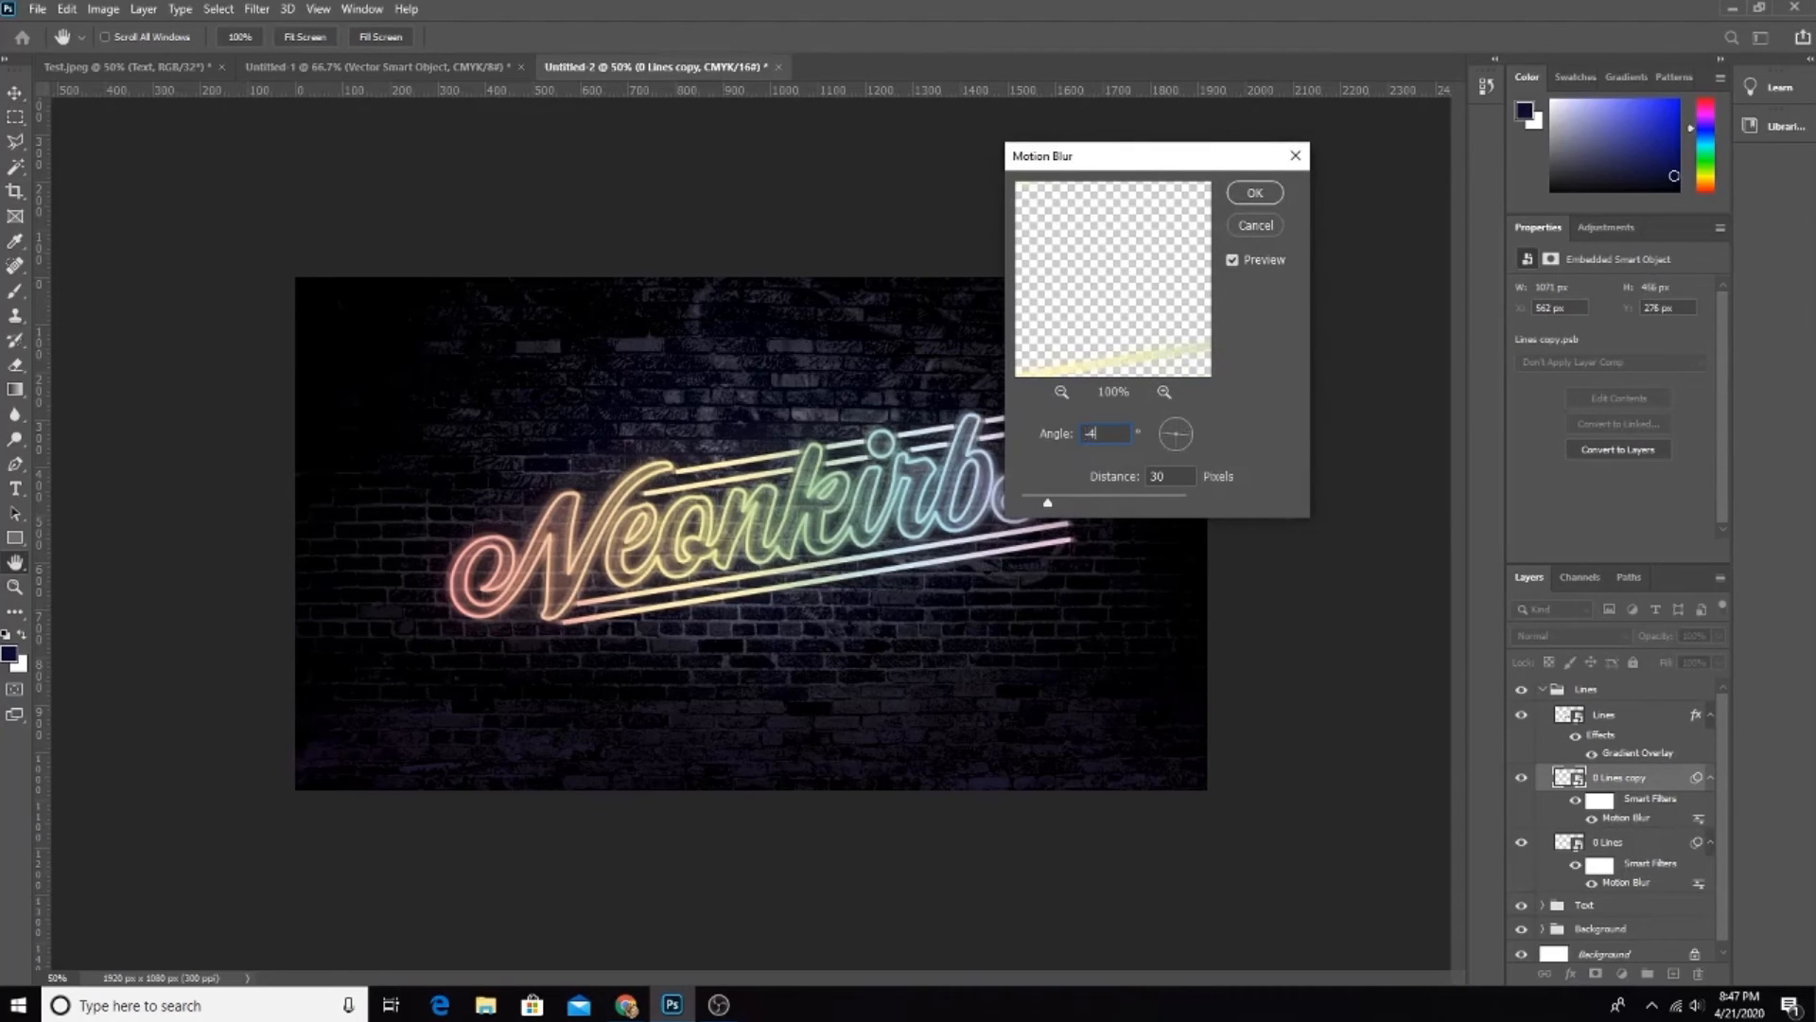
type("5")
key("Return")
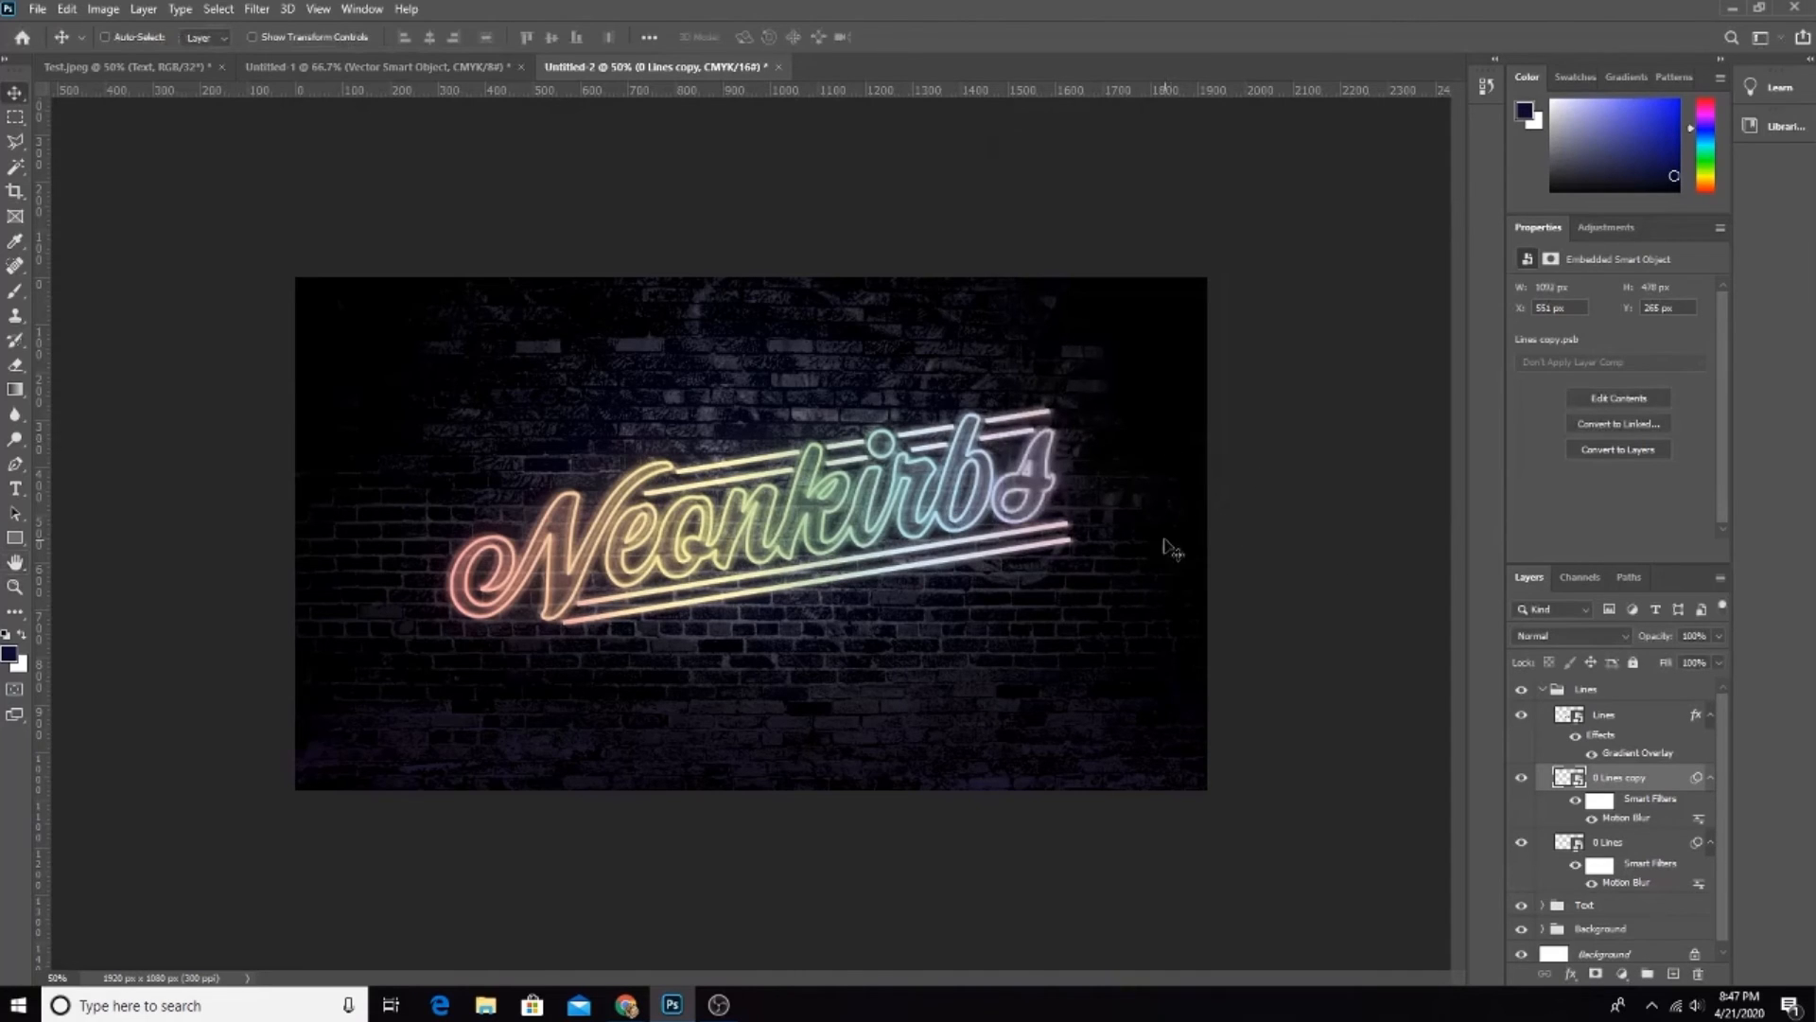
Step: Duplicate the Lines layer directly below 0 Lines and convert the copy to a smart object
left_click(1626, 724)
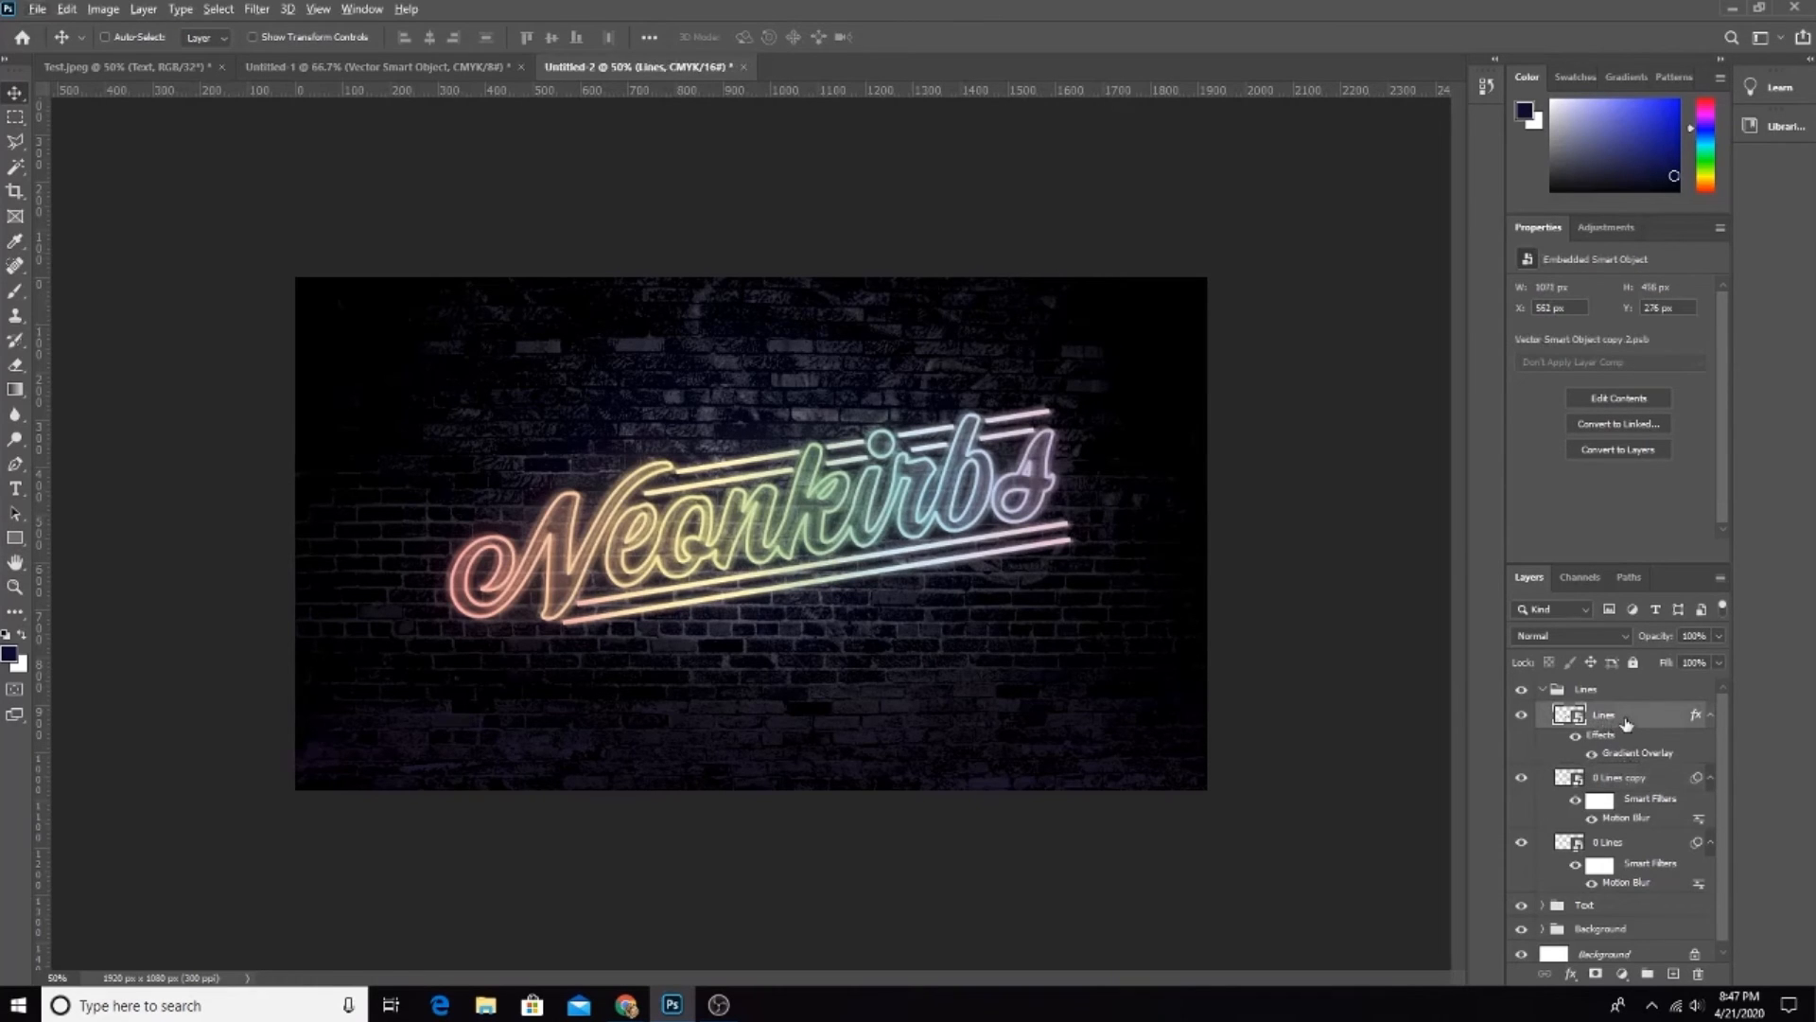
left_click_drag(1626, 723, 1601, 901)
right_click(1604, 906)
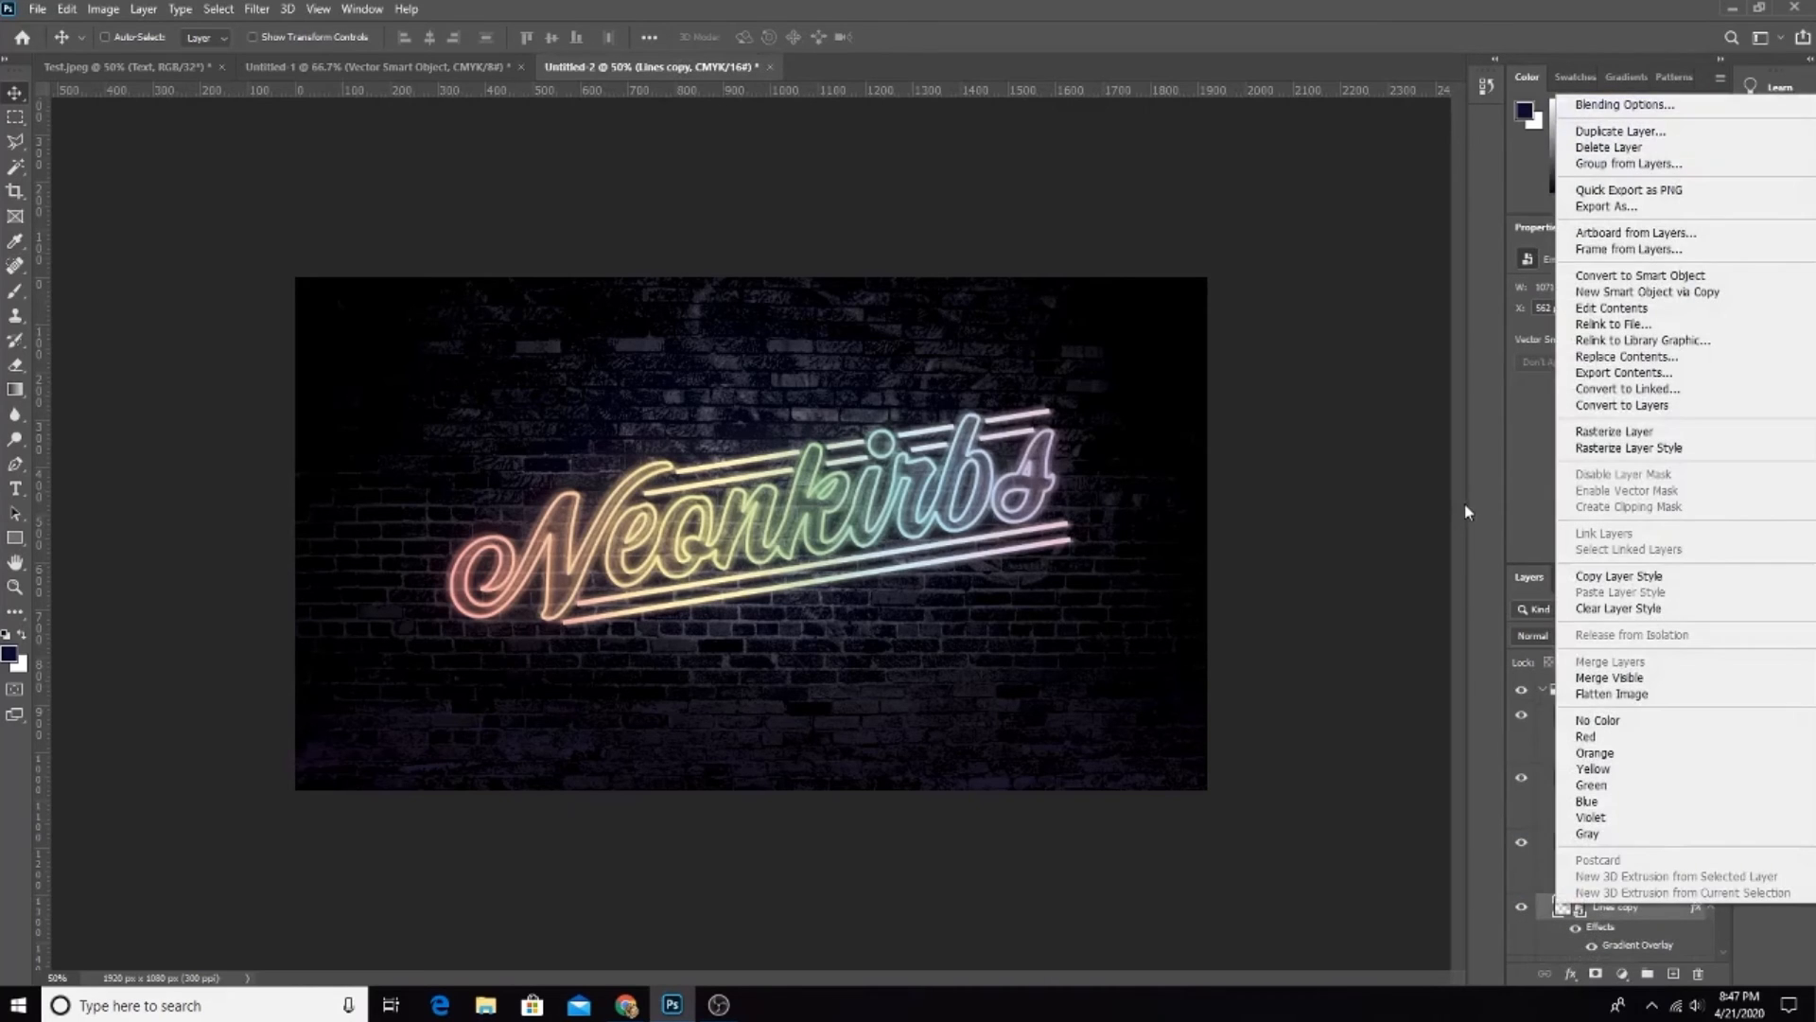
left_click(1703, 276)
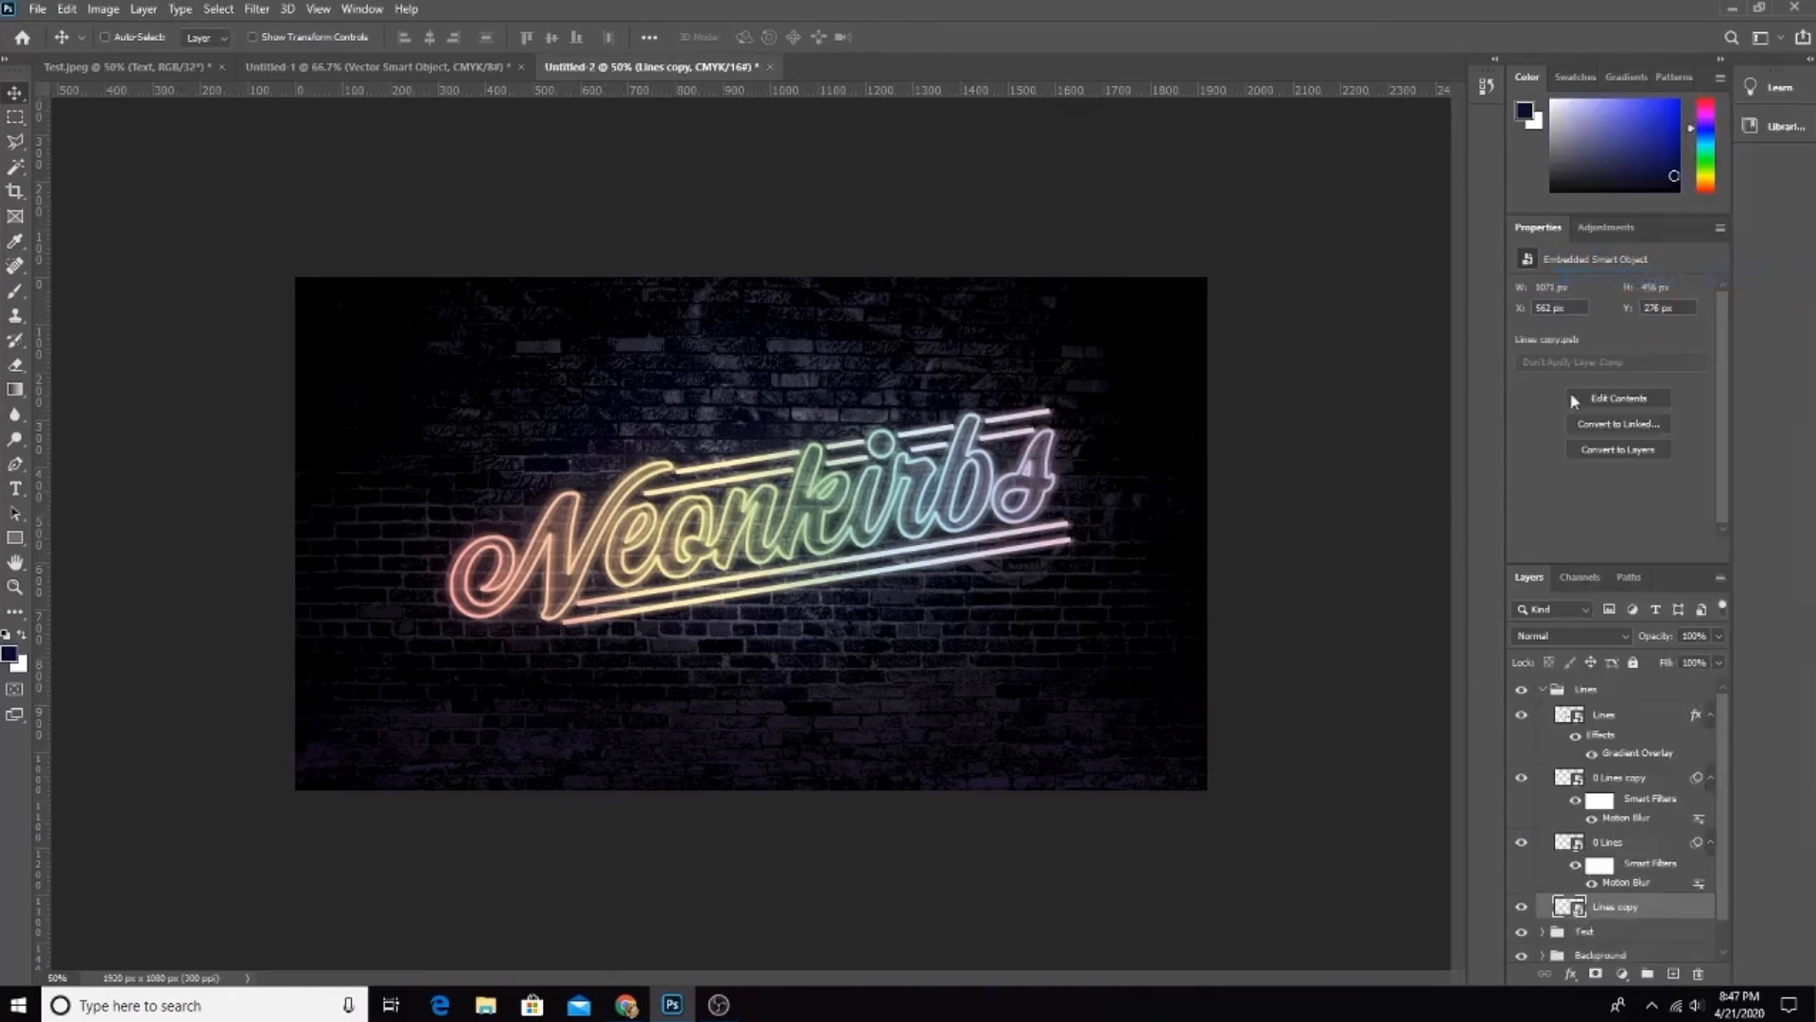
Step: Apply an 85-pixel Gaussian Blur to the Lines copy layer and rename it Gaus Blur
left_click(256, 9)
mouse_move(315, 224)
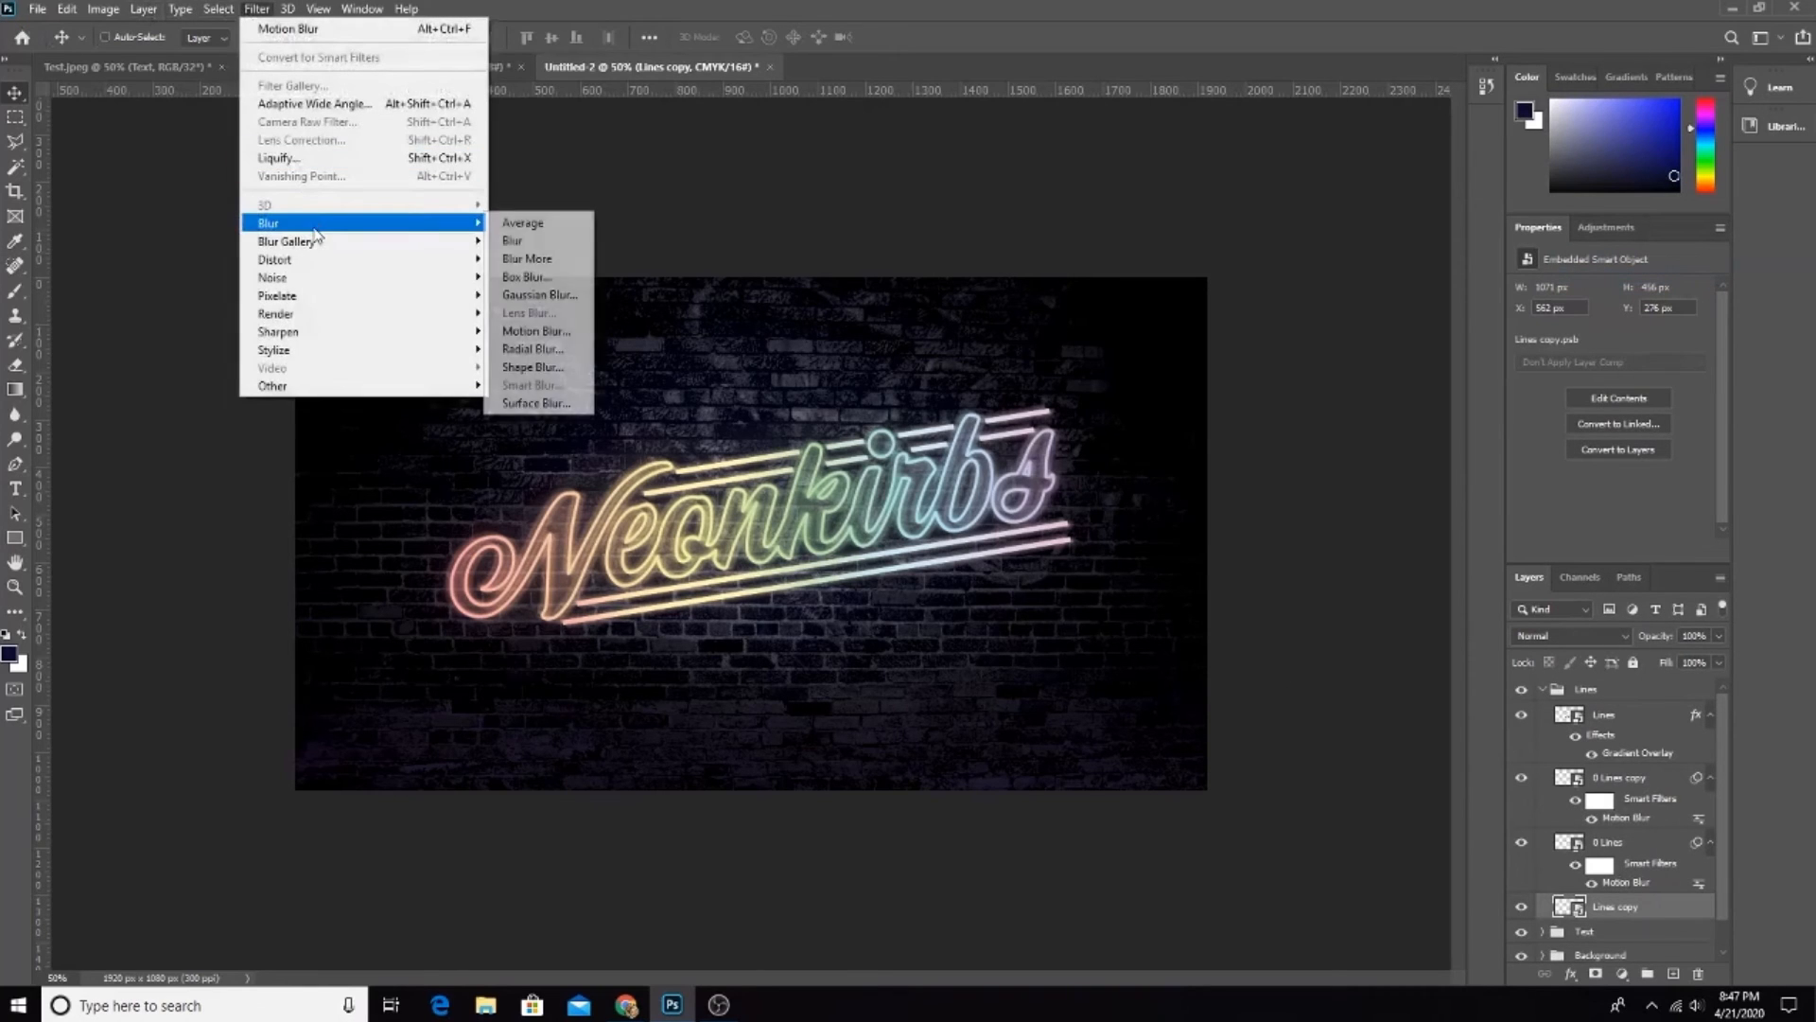
left_click(528, 295)
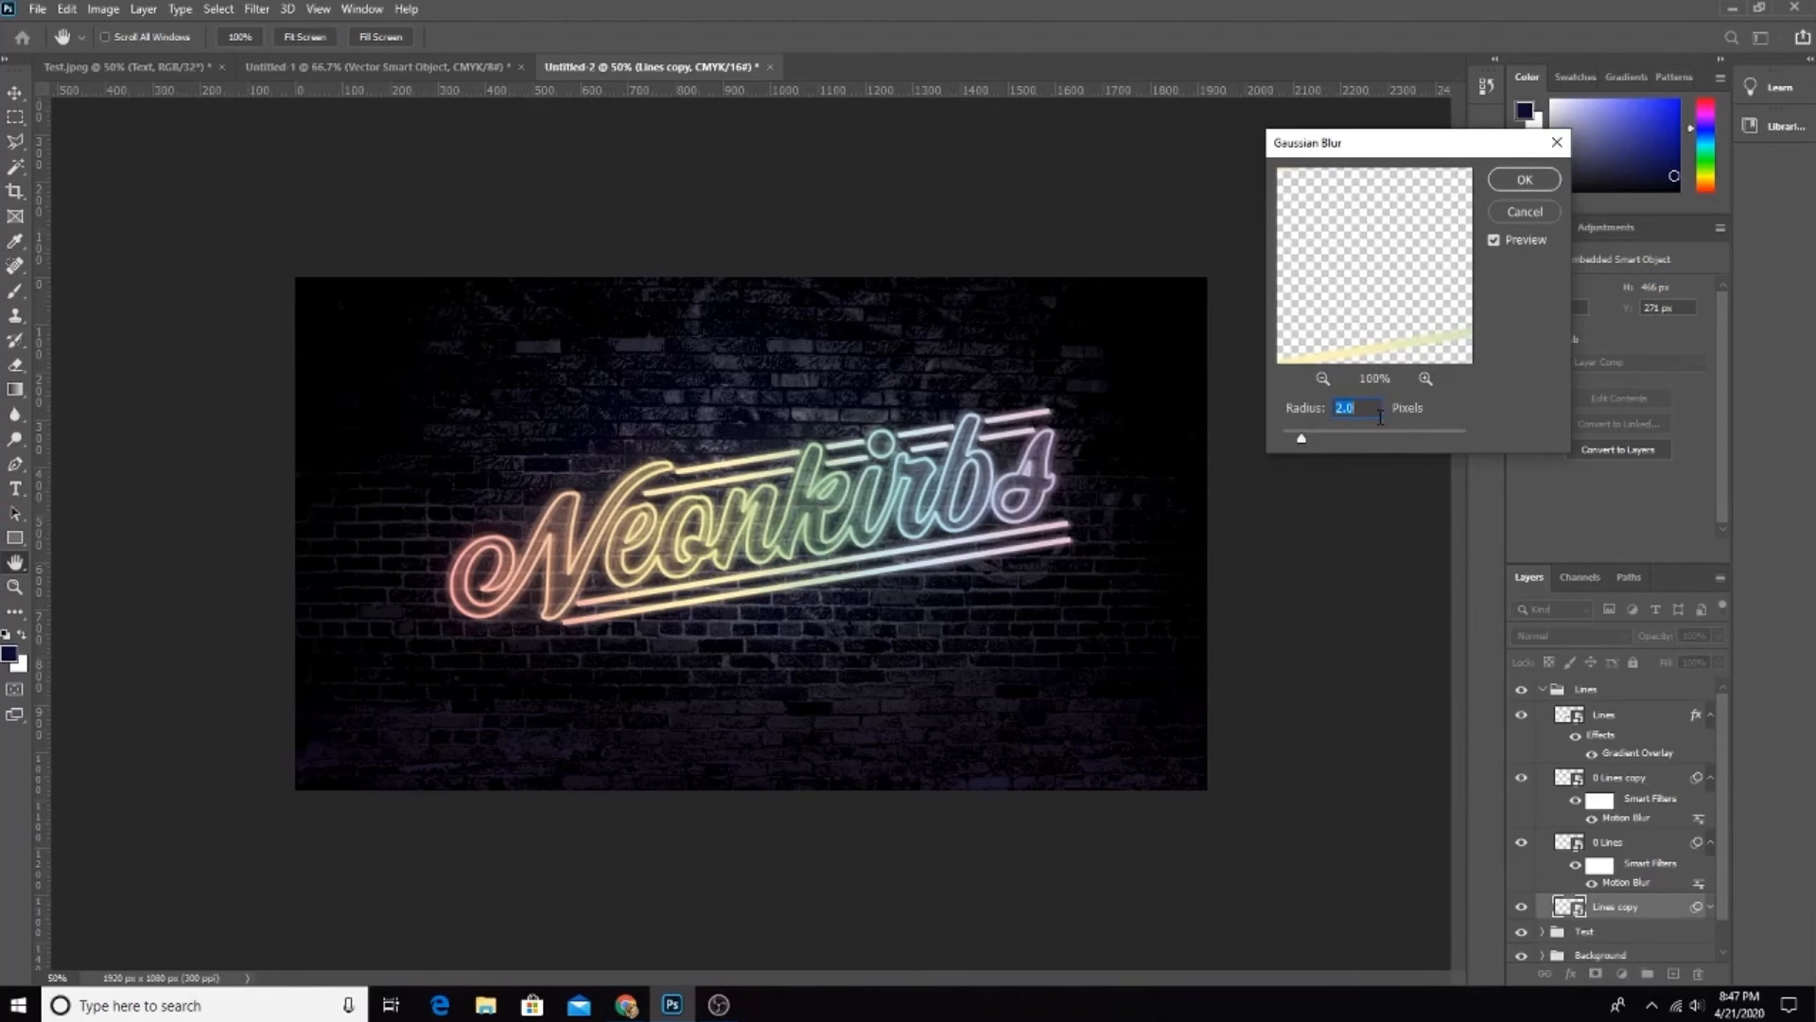
type("85")
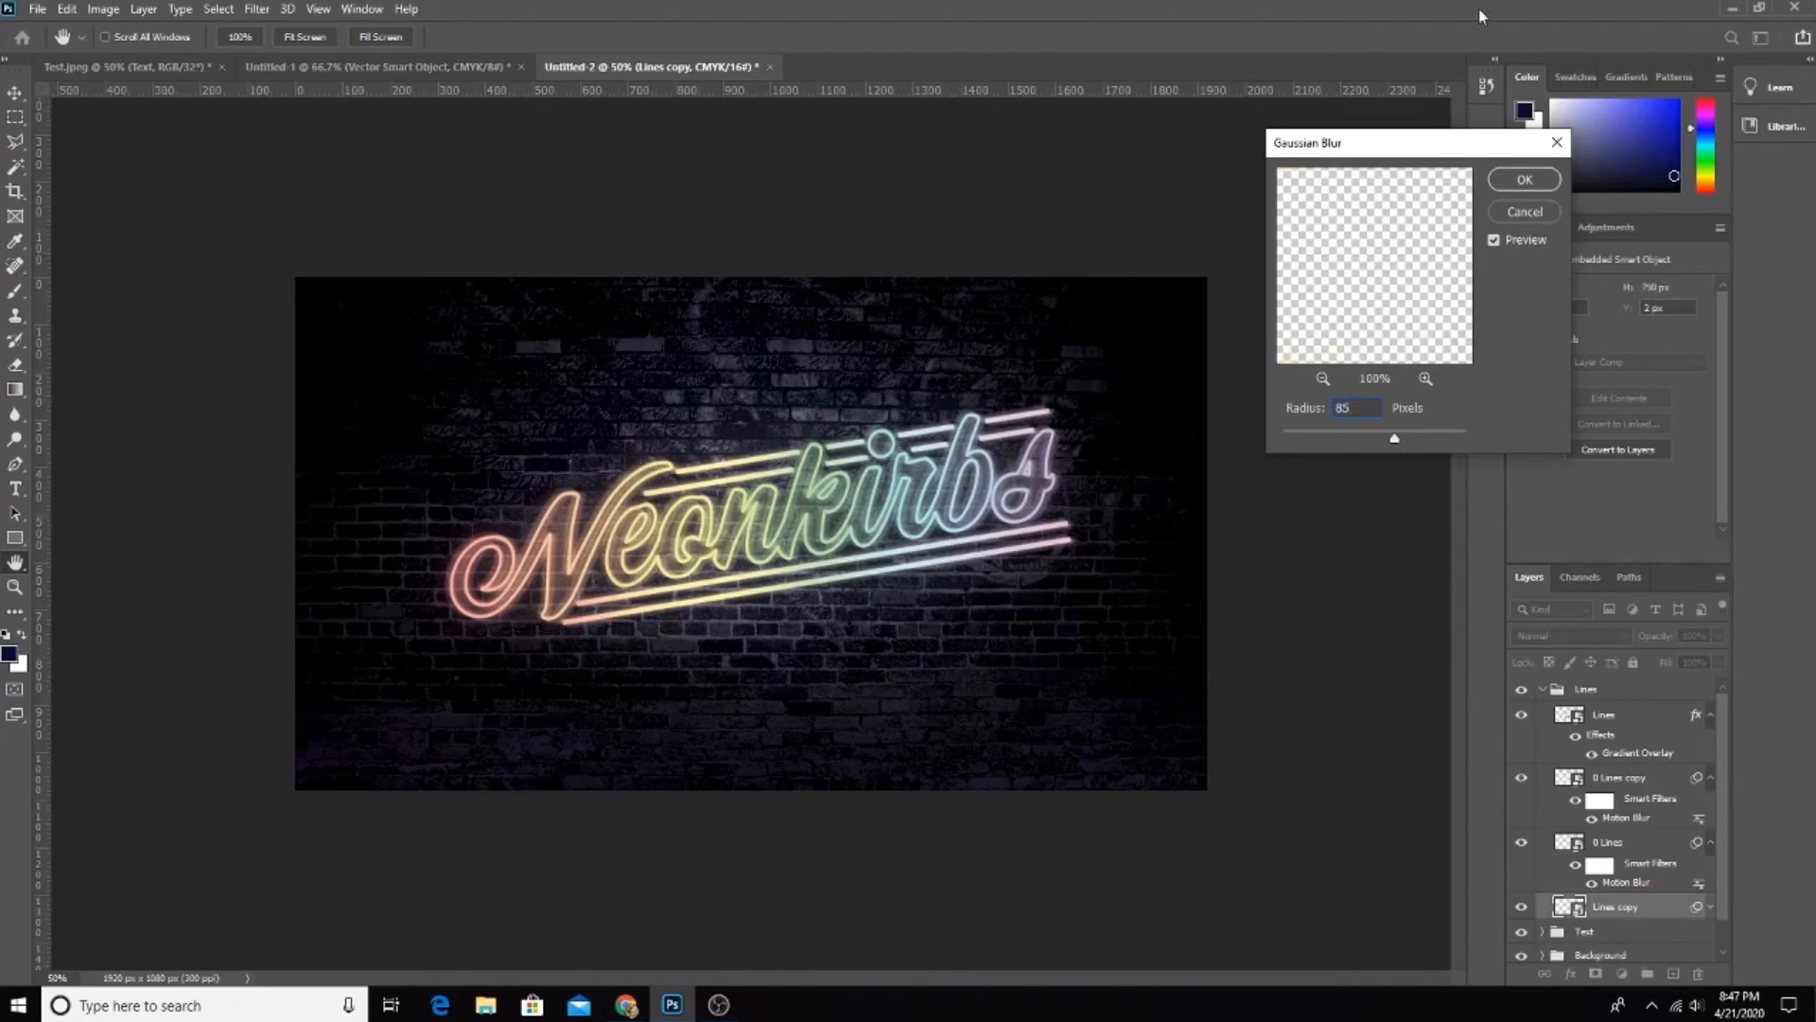
left_click(1542, 185)
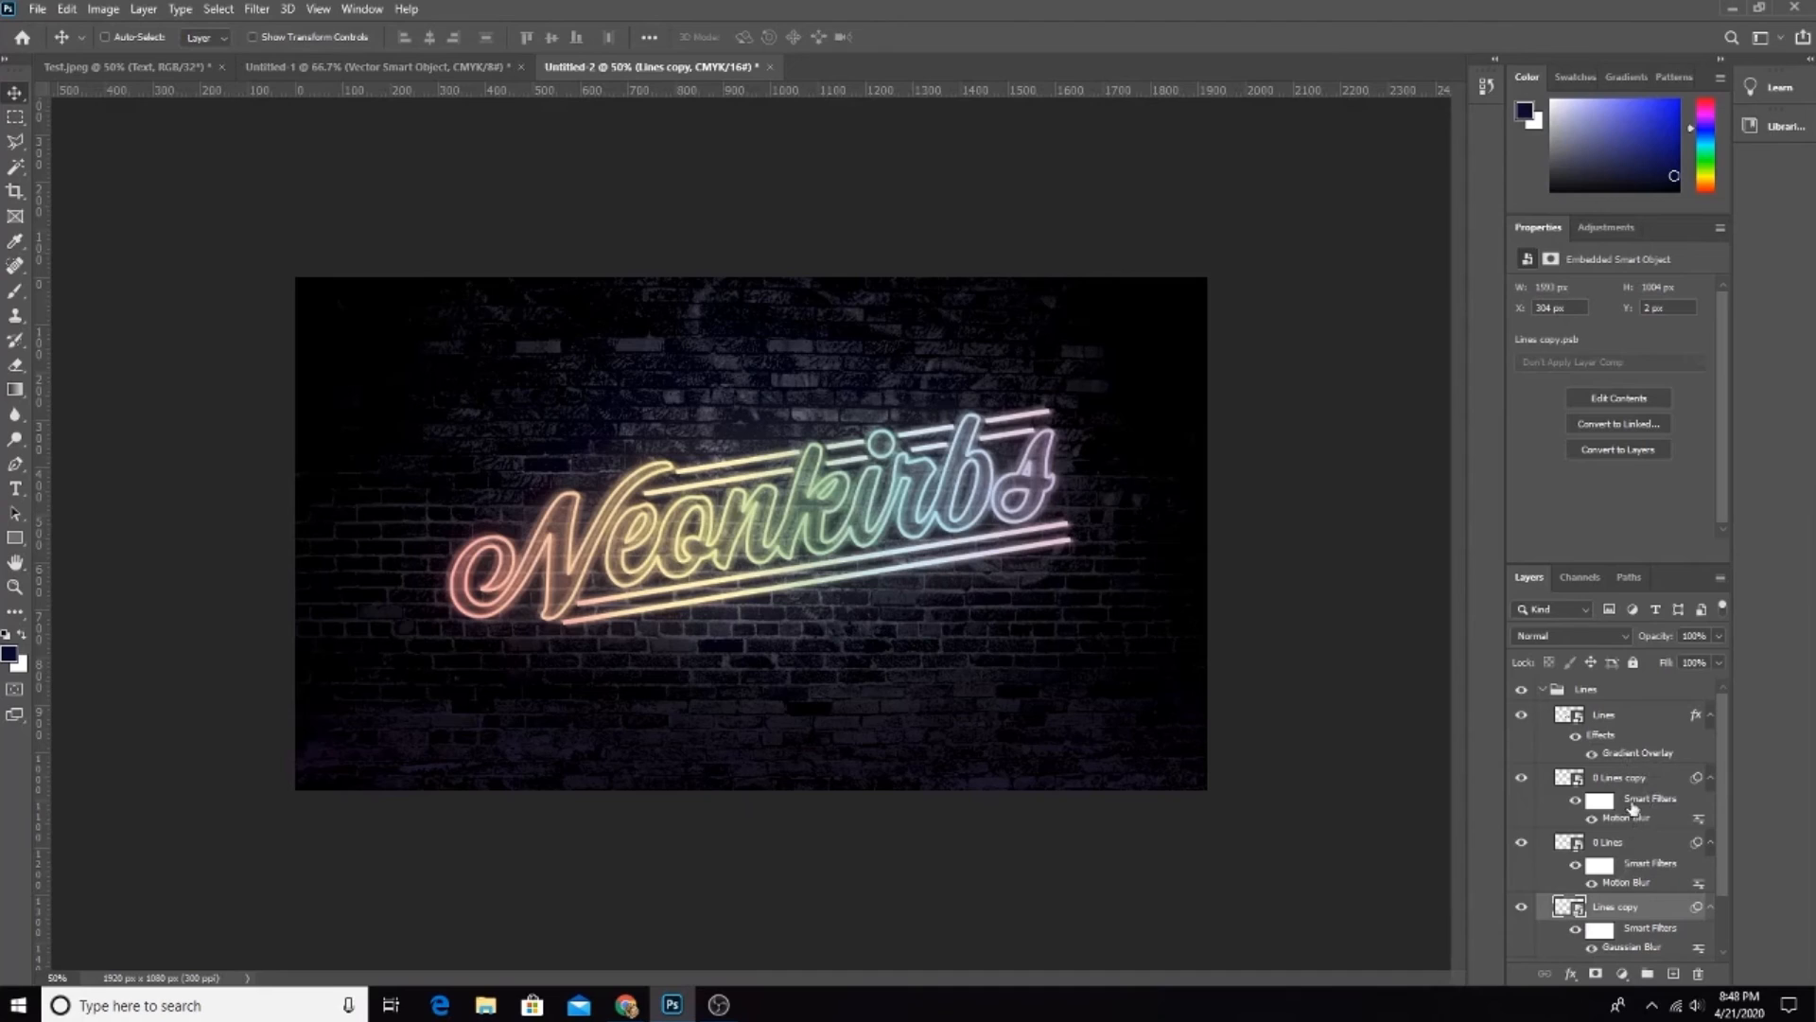
double_click(1608, 906)
type("0")
type("aus B")
type("lur")
key("Return")
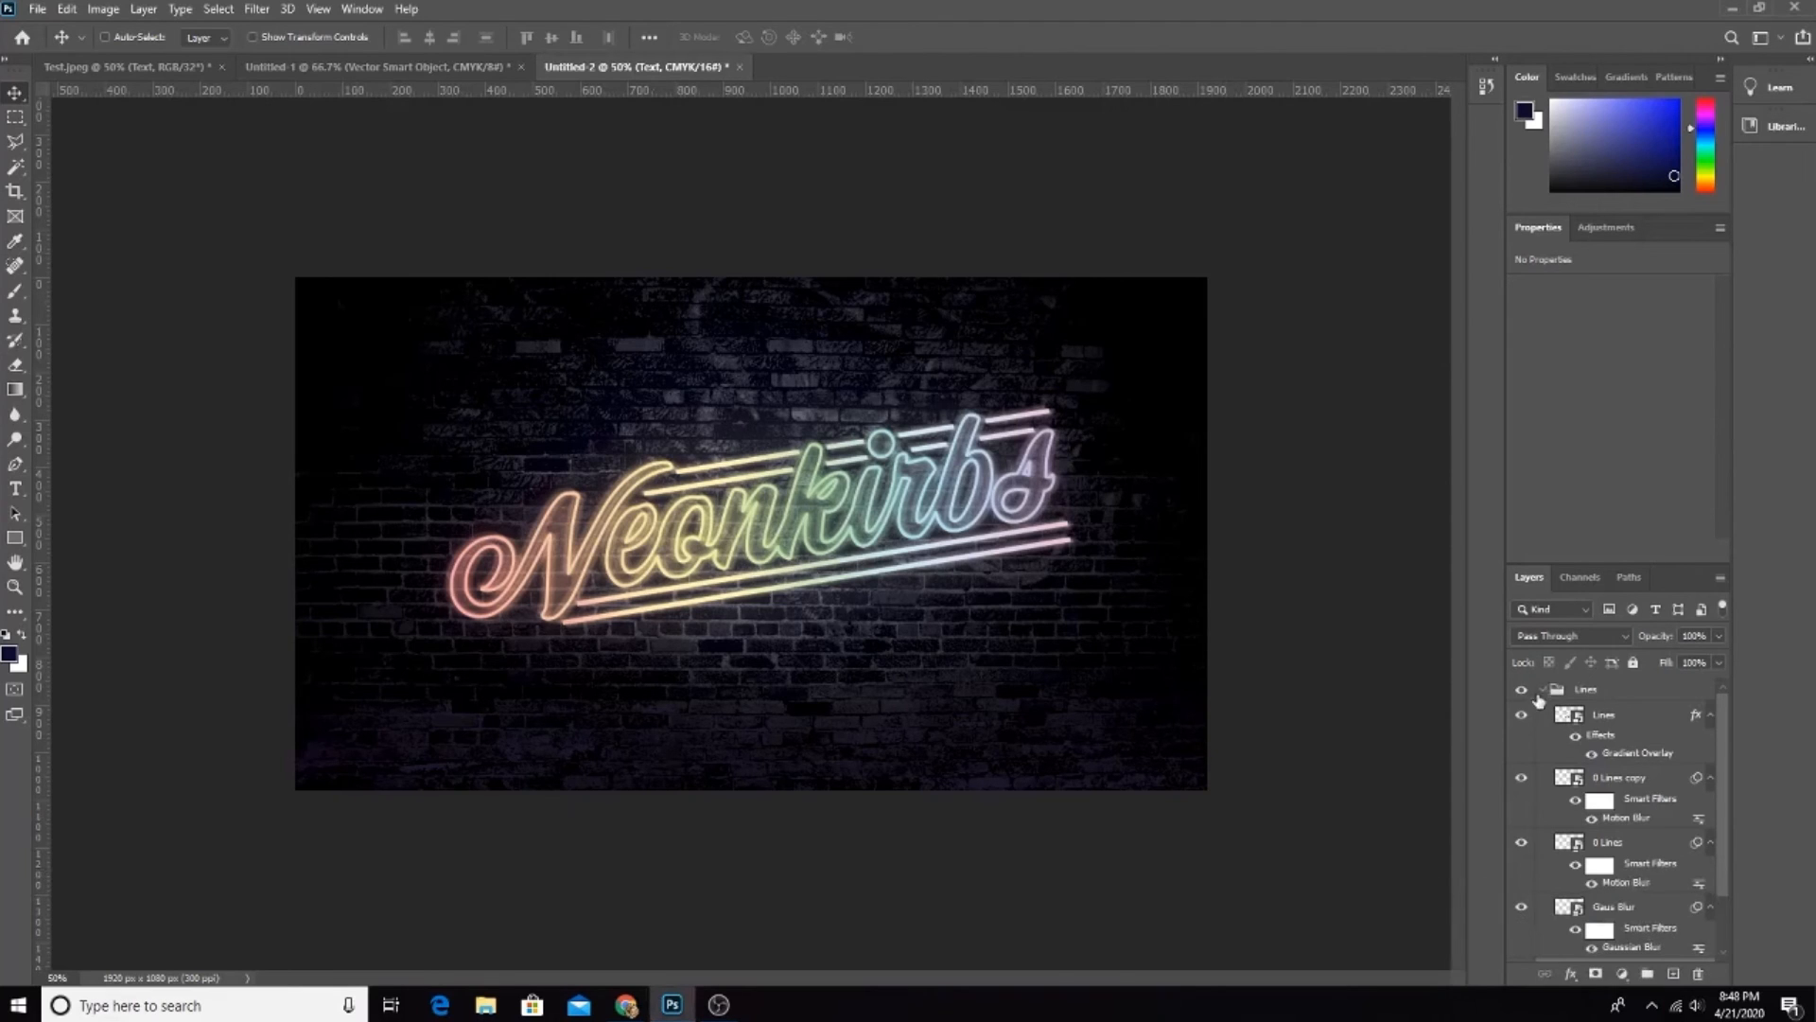
Step: Duplicate the Gaus Blur layer directly beneath the Lines layer and set the copy's Gaussian Blur radius to 2 pixels
scroll(1620, 736, "down", 1)
scroll(1621, 740, "up", 1)
scroll(1611, 905, "down", 1)
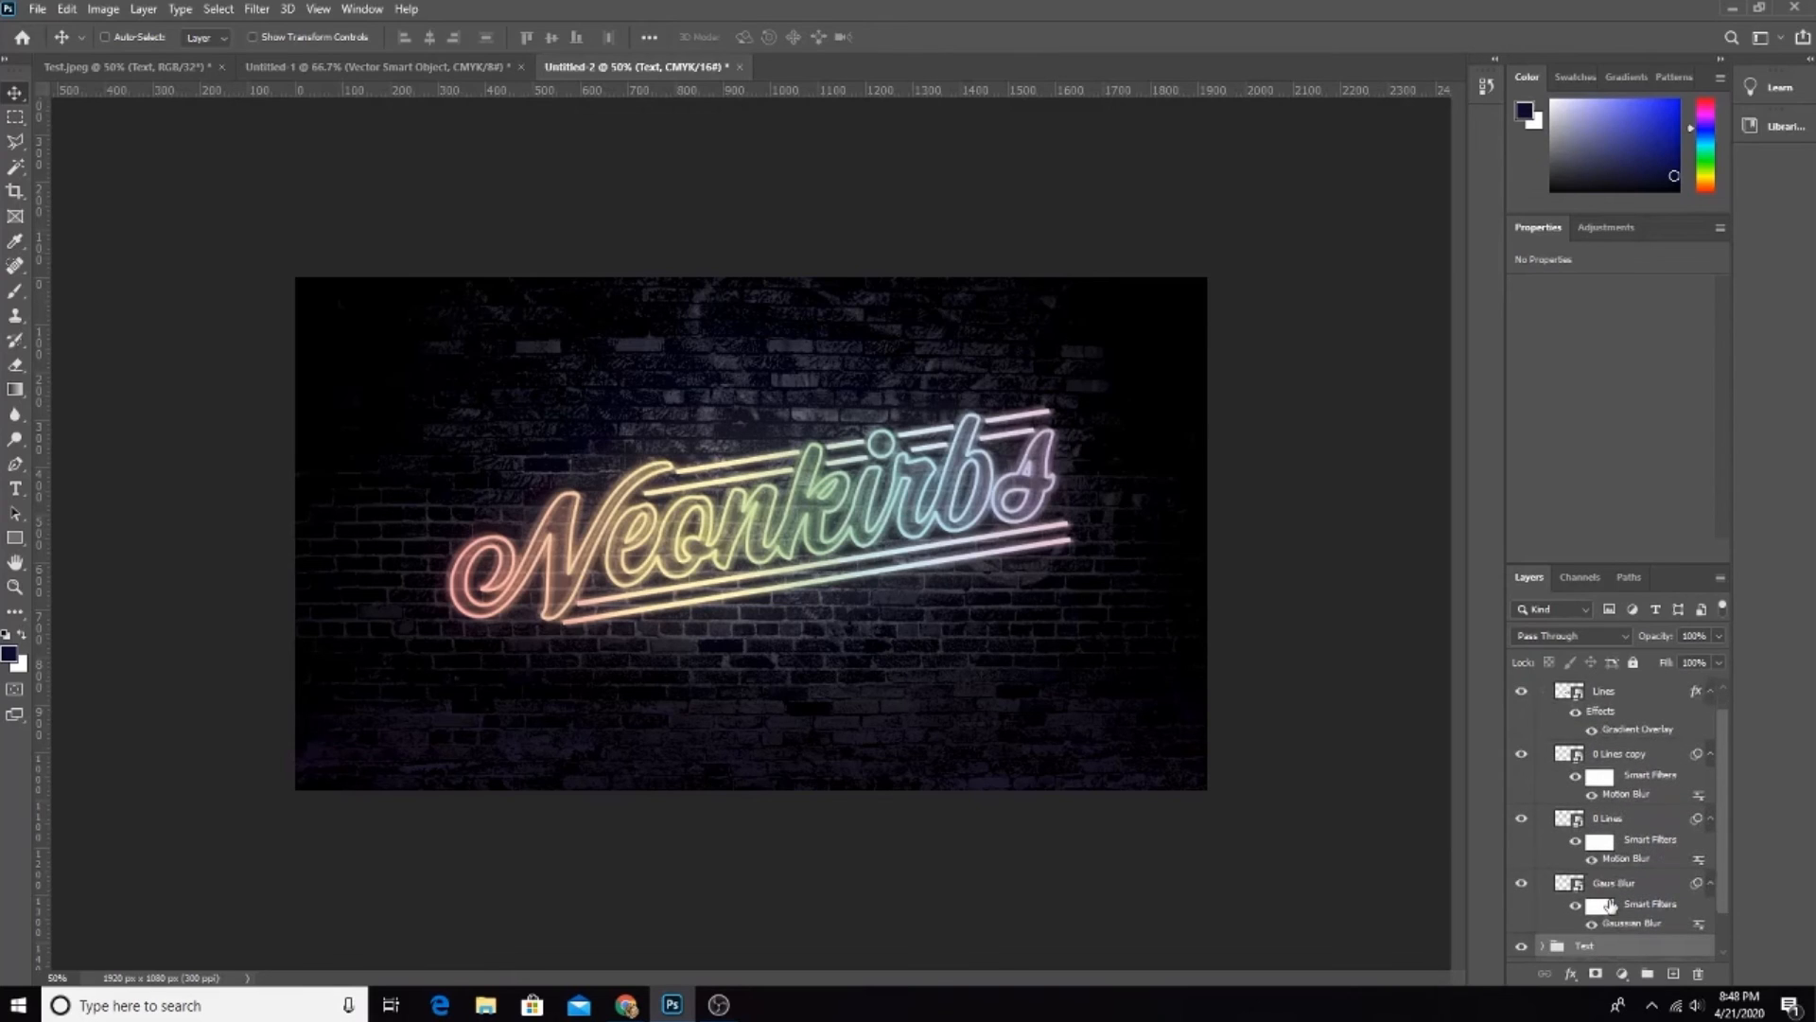
left_click_drag(1609, 892, 1627, 775)
double_click(1632, 817)
type("2")
key("Return")
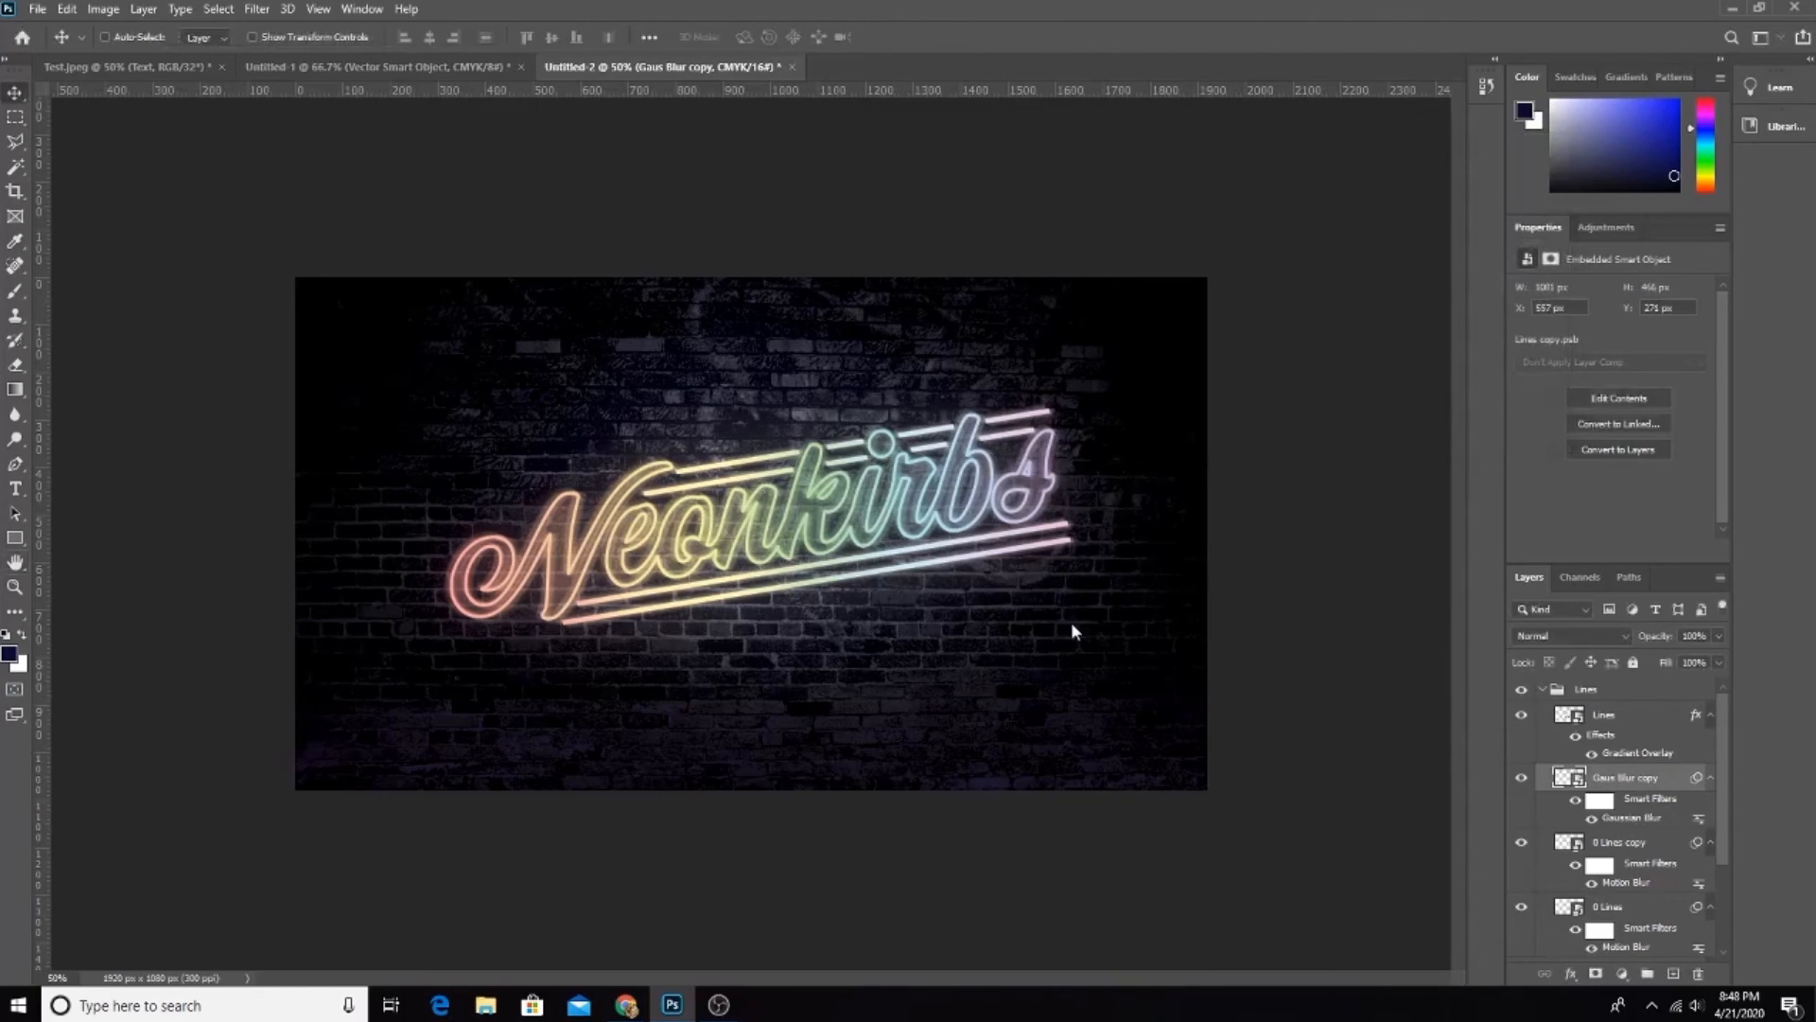
left_click(1519, 779)
key("ctrl+plus")
key("ctrl+plus")
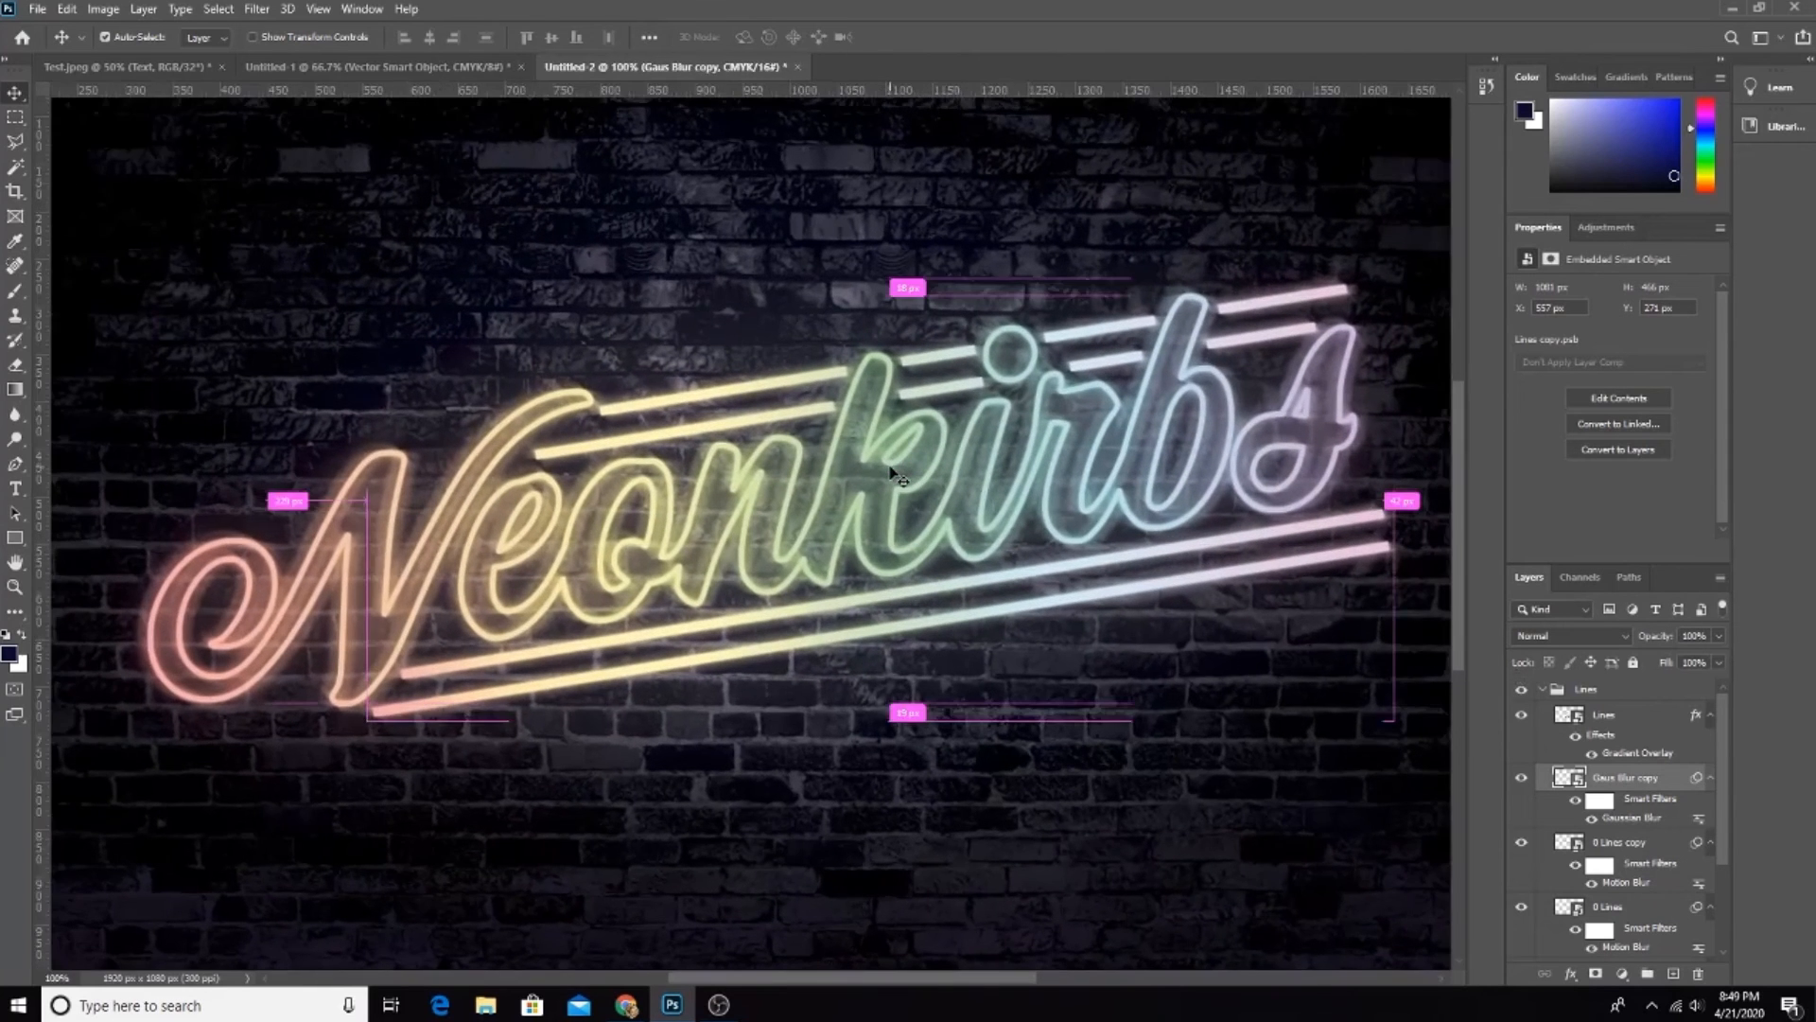
key("ctrl+minus")
key("ctrl+minus")
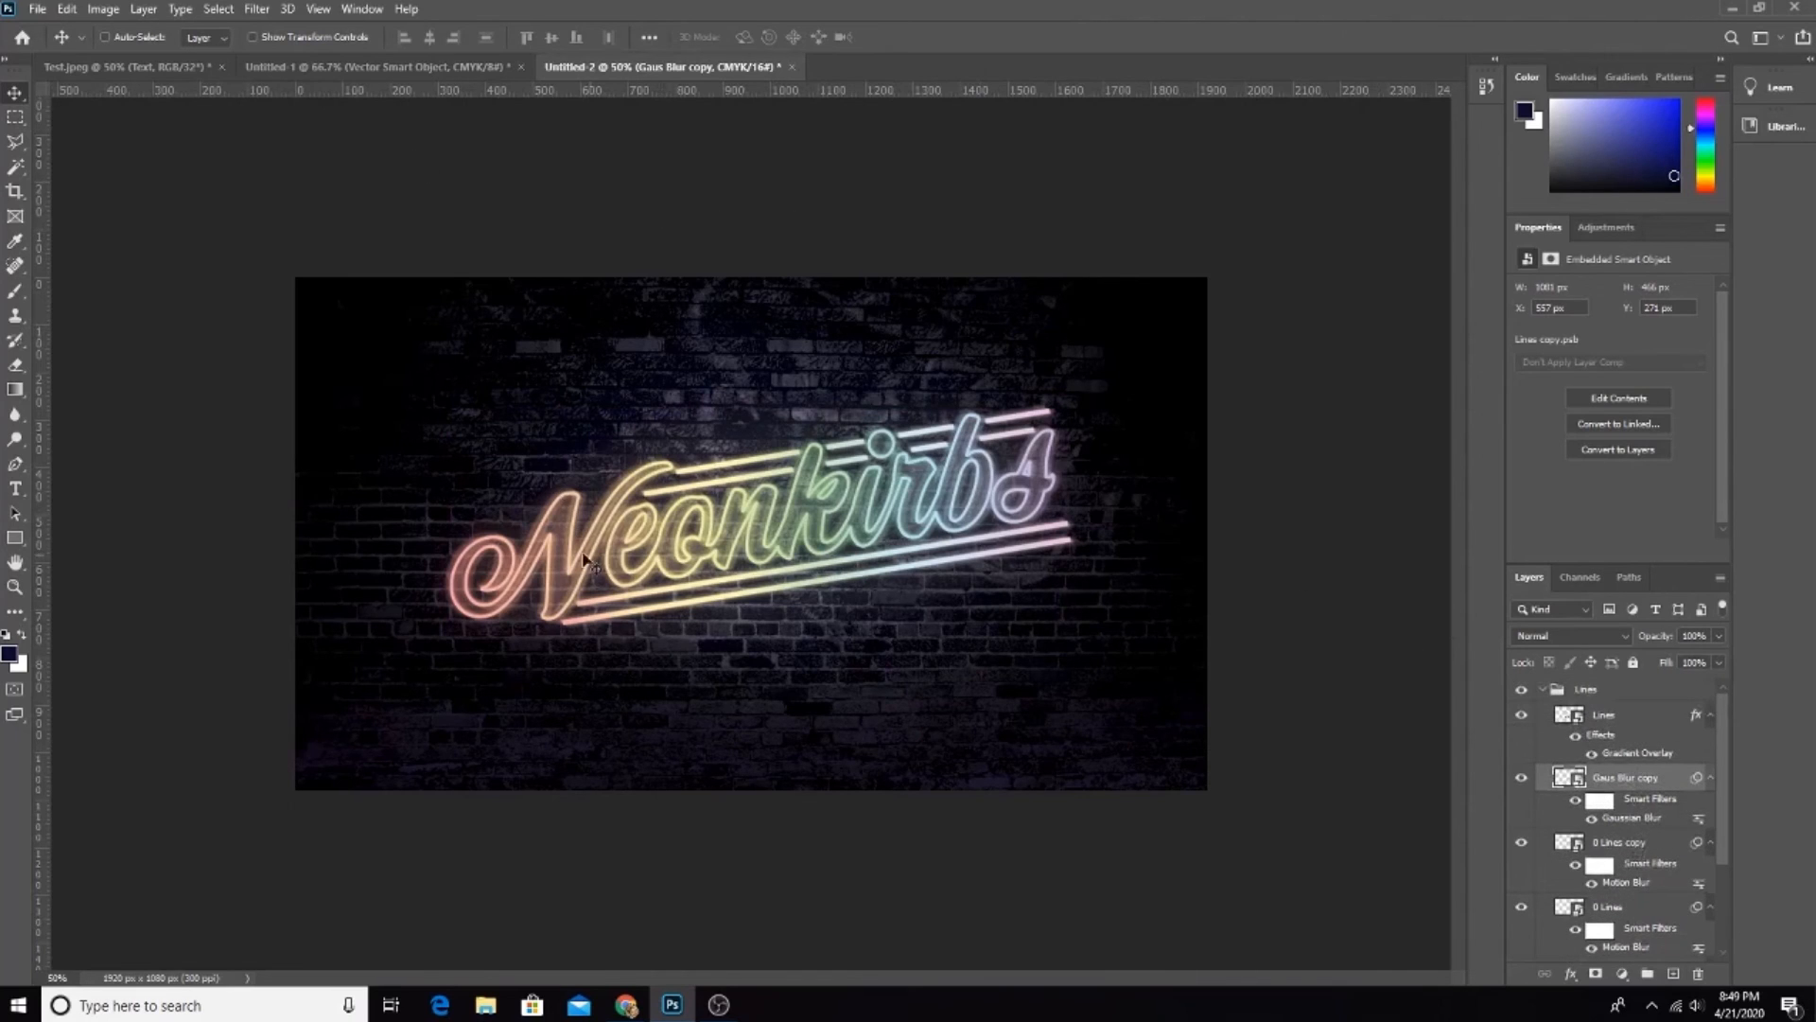
Step: Rename the 0 Lines copy layer to -45 Lines
scroll(1635, 859, "down", 1)
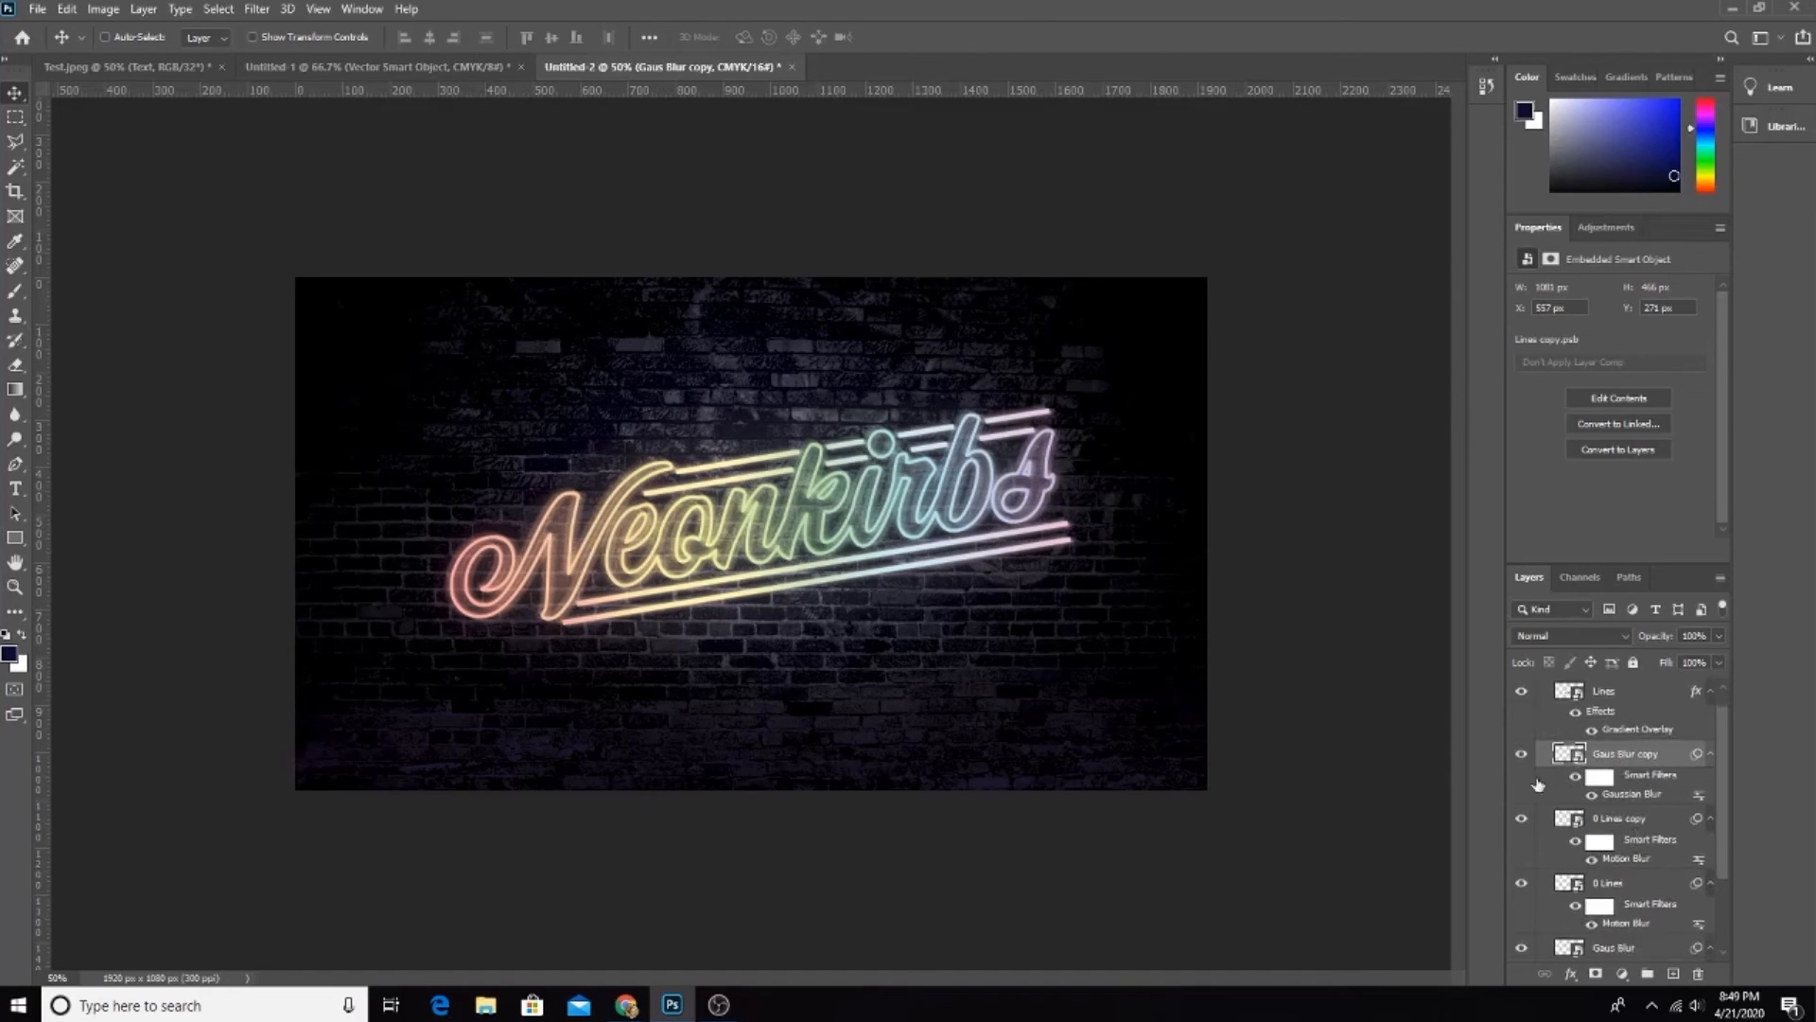
left_click(1637, 825)
double_click(1628, 828)
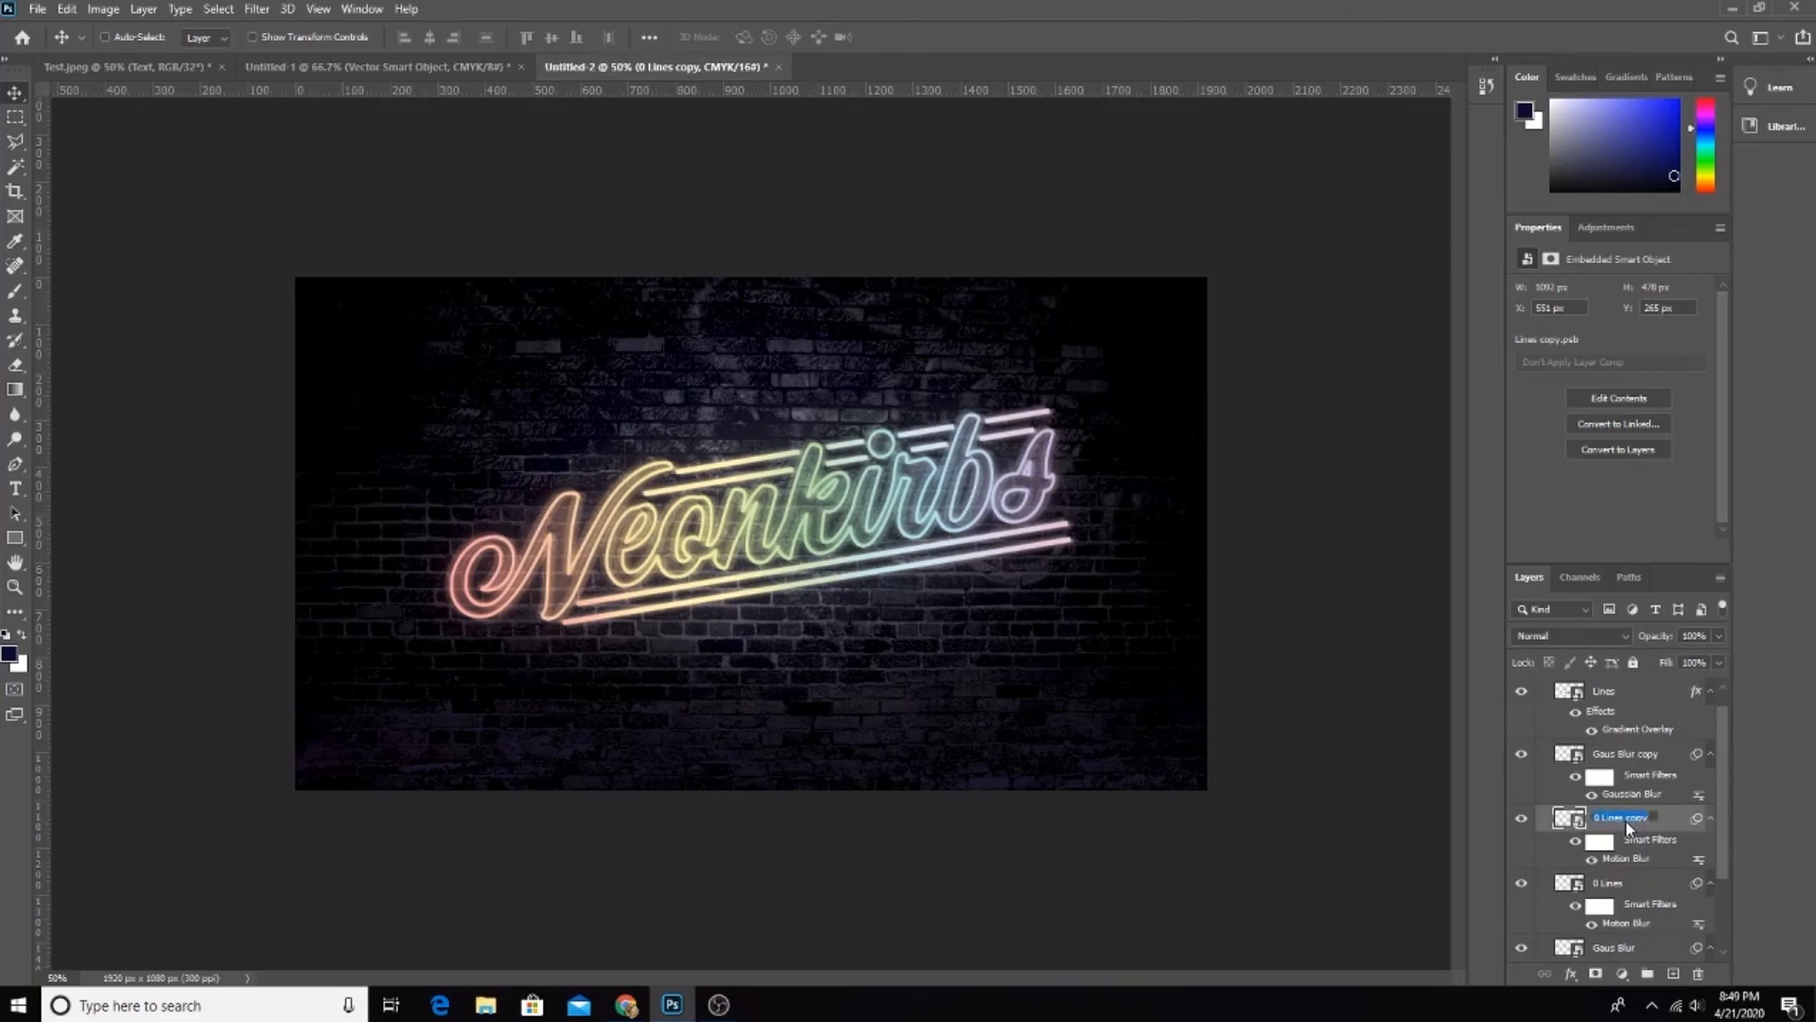
type("9")
type("45 Lines")
key("Return")
Step: Duplicate the -45 Lines layer directly above itself and set the copy's Motion Blur angle to 90°
left_click_drag(1626, 824, 1620, 816)
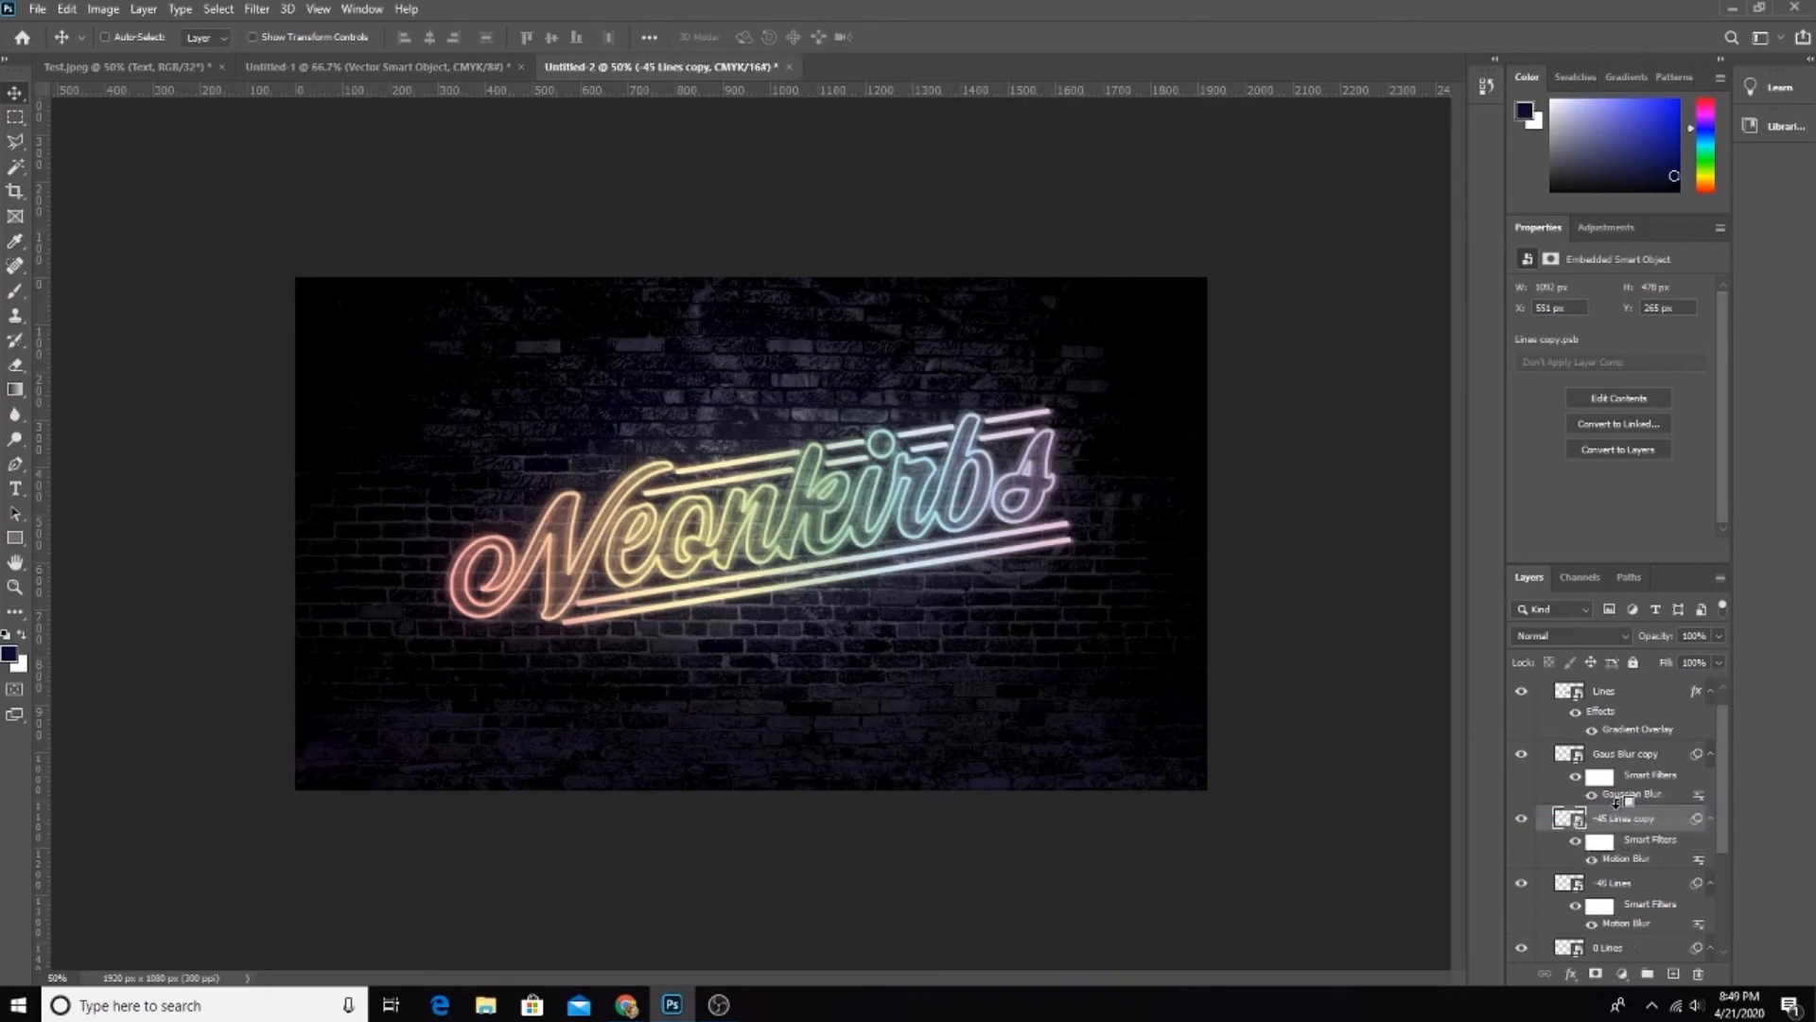
double_click(1627, 860)
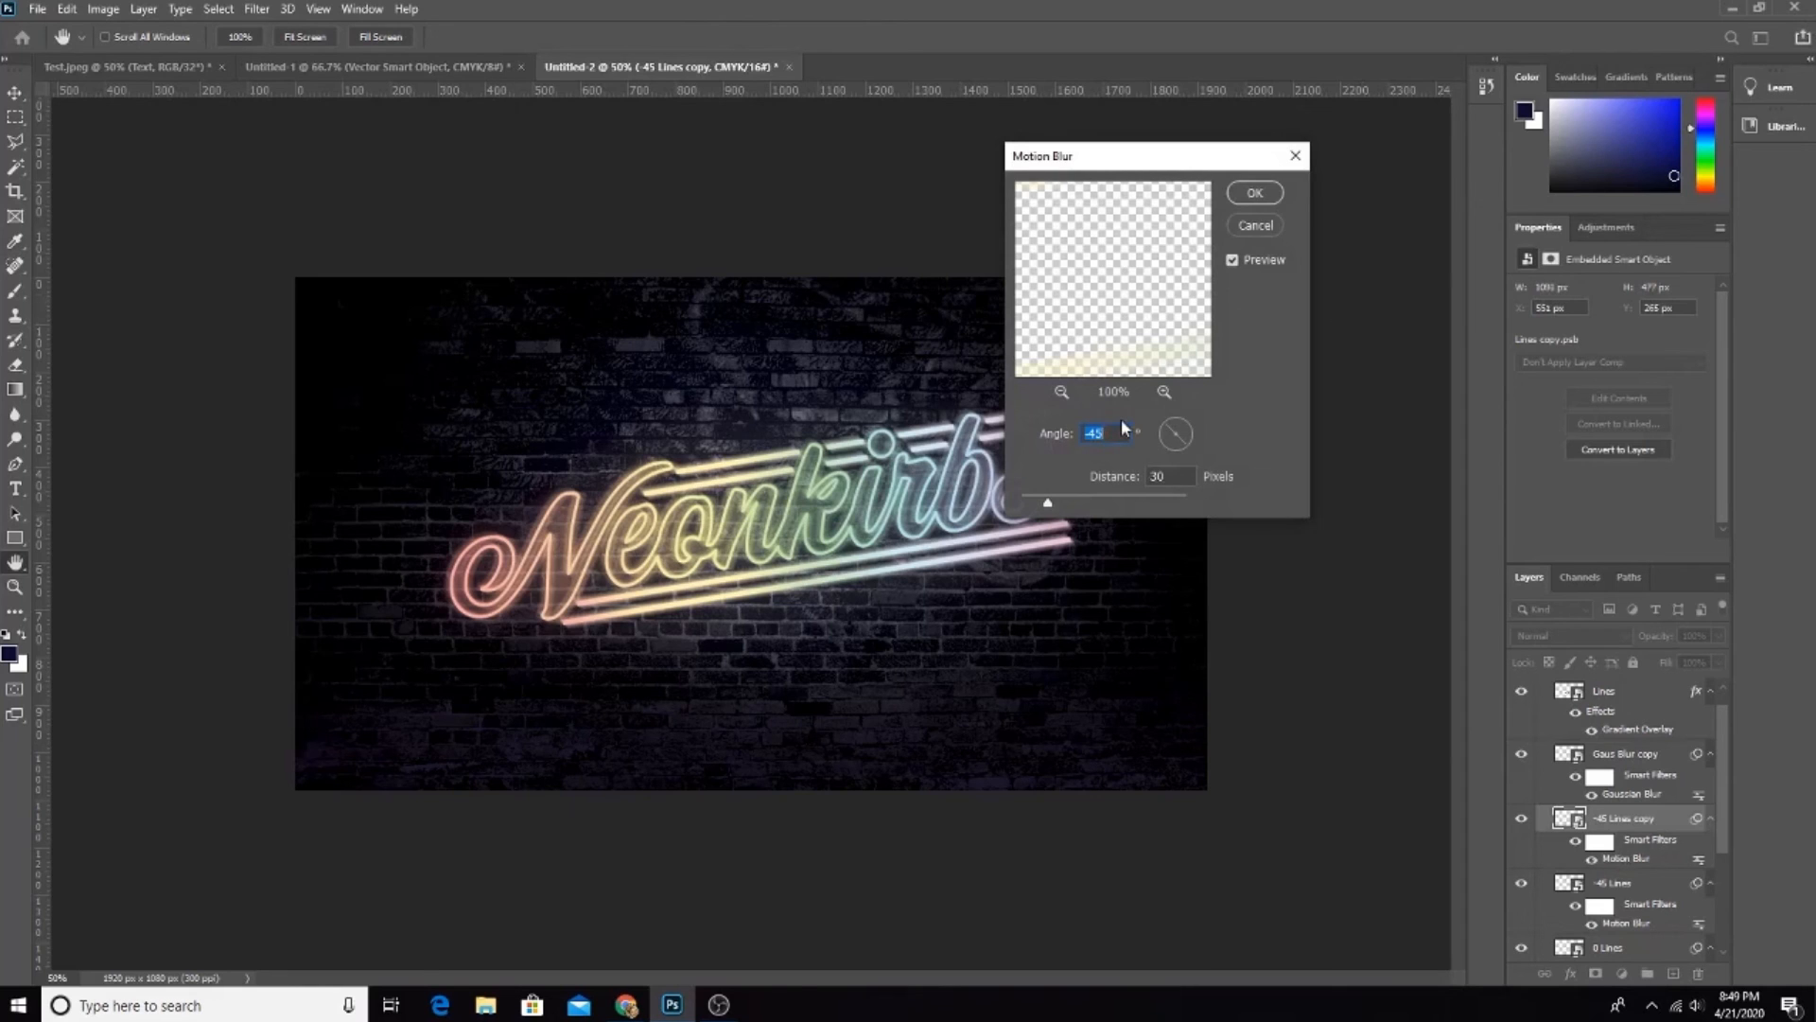
type("45")
key("Return")
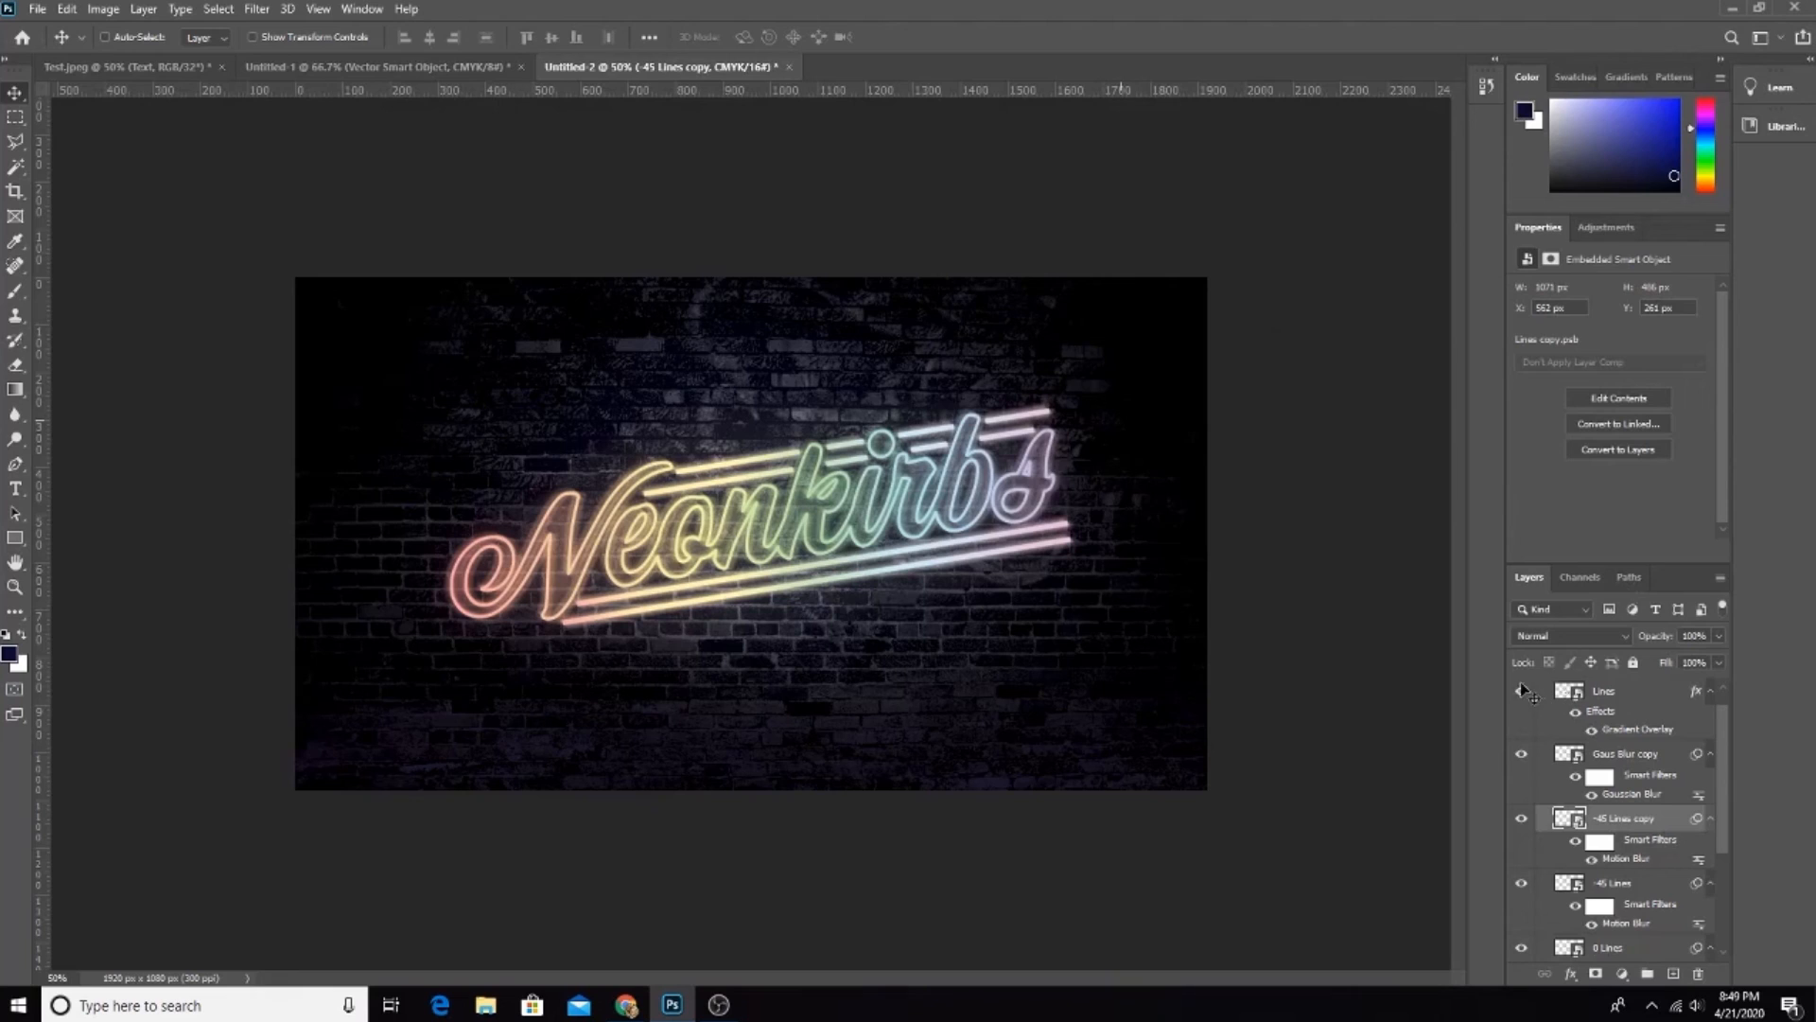
left_click(1520, 822)
left_click(1520, 822)
Step: Rename the -45 Lines copy layer to 90 Lines and reduce its opacity
double_click(1631, 819)
type("90 Lines")
key("Return")
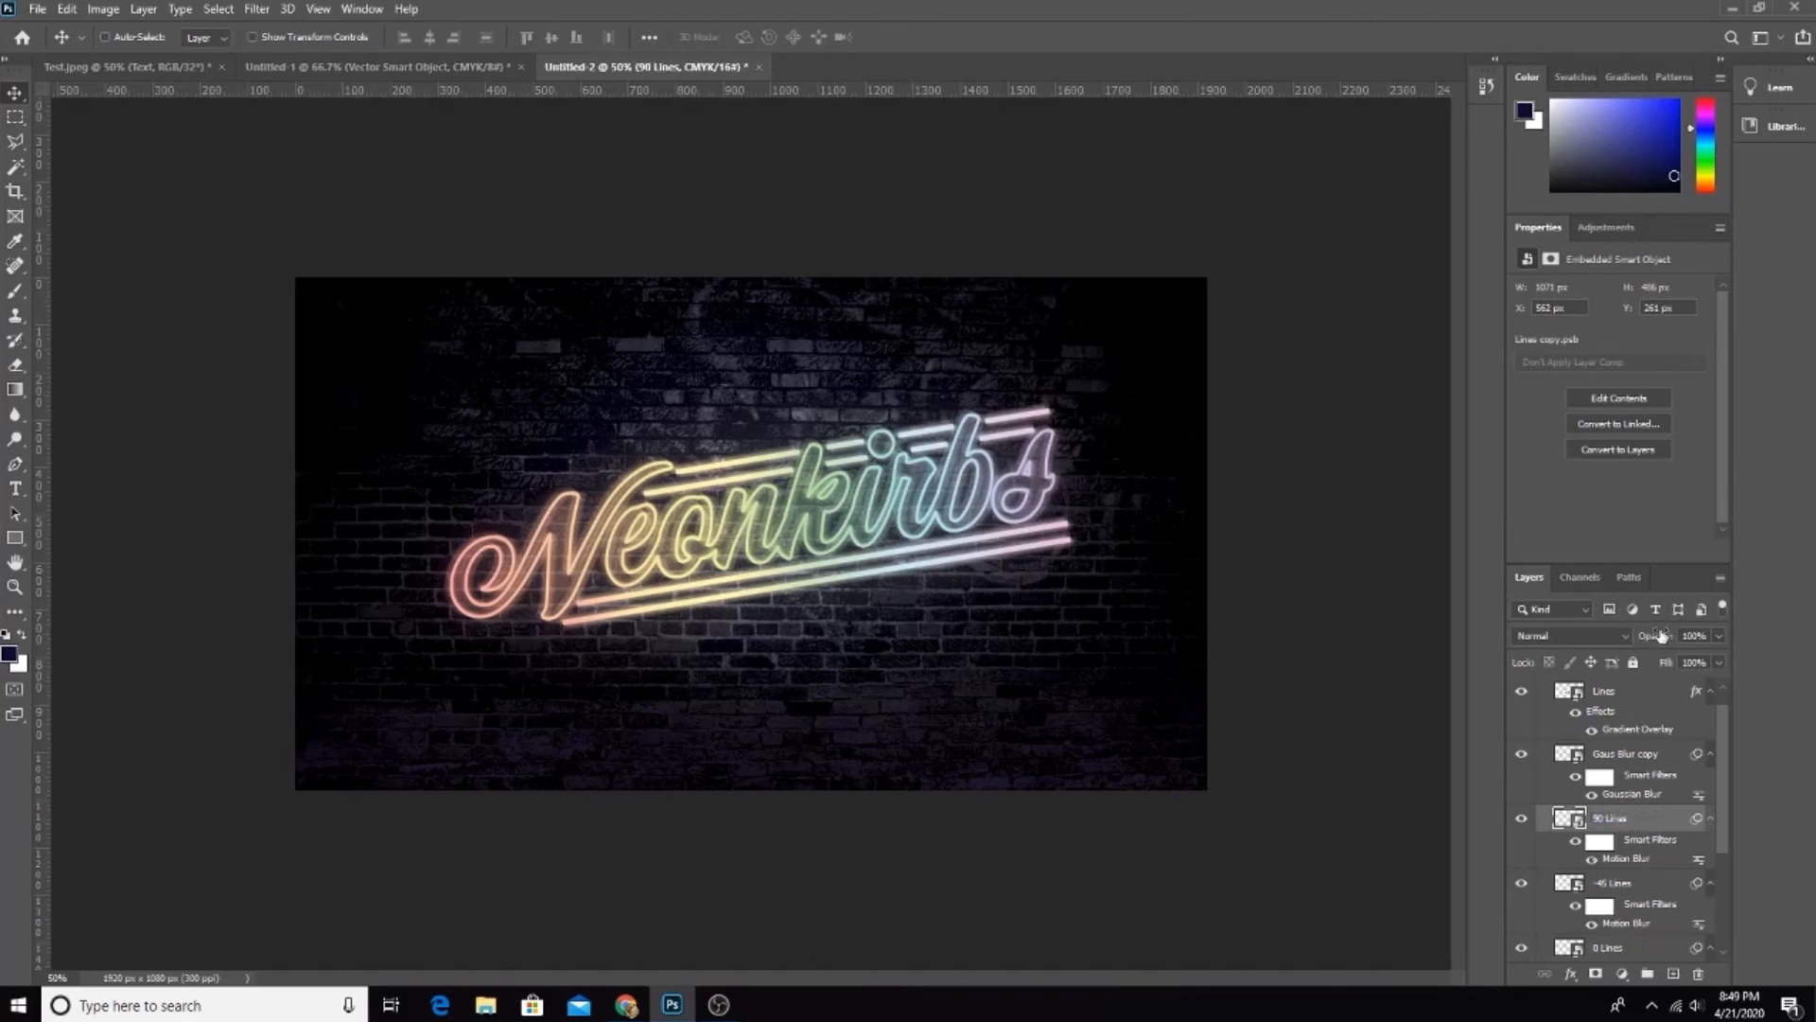
left_click_drag(1661, 642, 1642, 642)
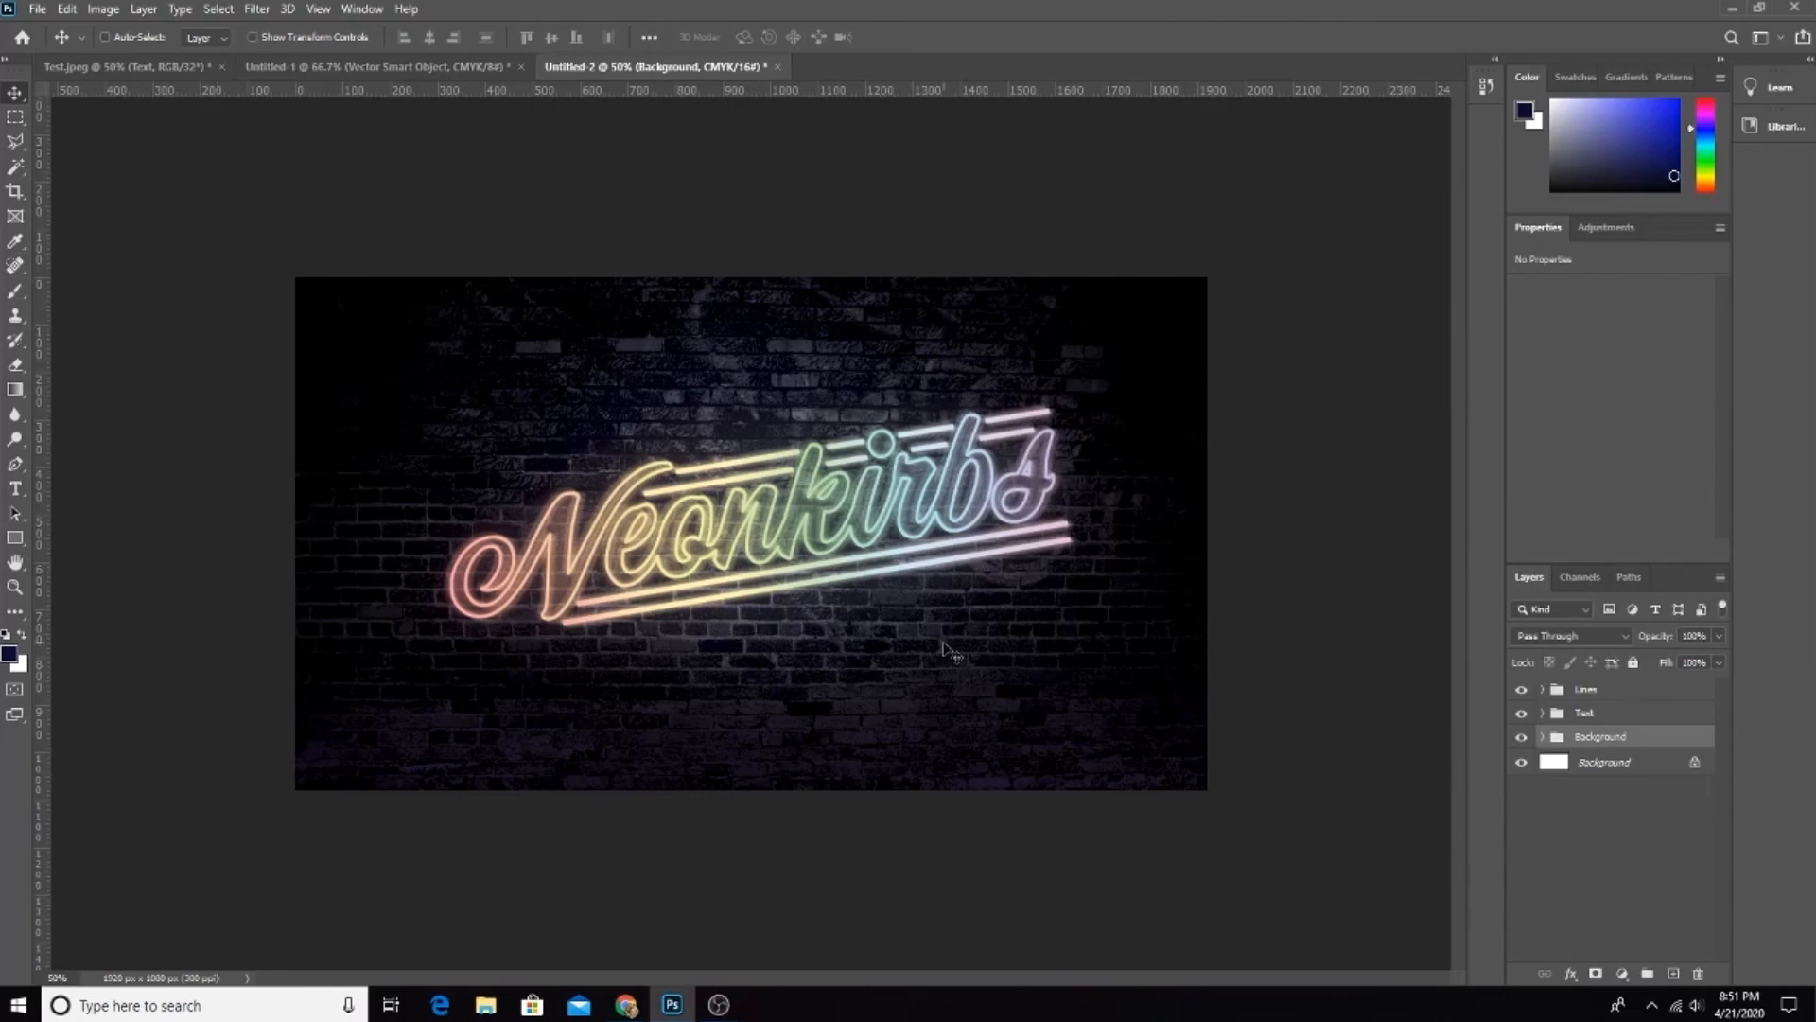
Step: Save the document on the computer as a Photoshop file named Neon Kirbs Background with Maximize Compatibility enabled
left_click(36, 10)
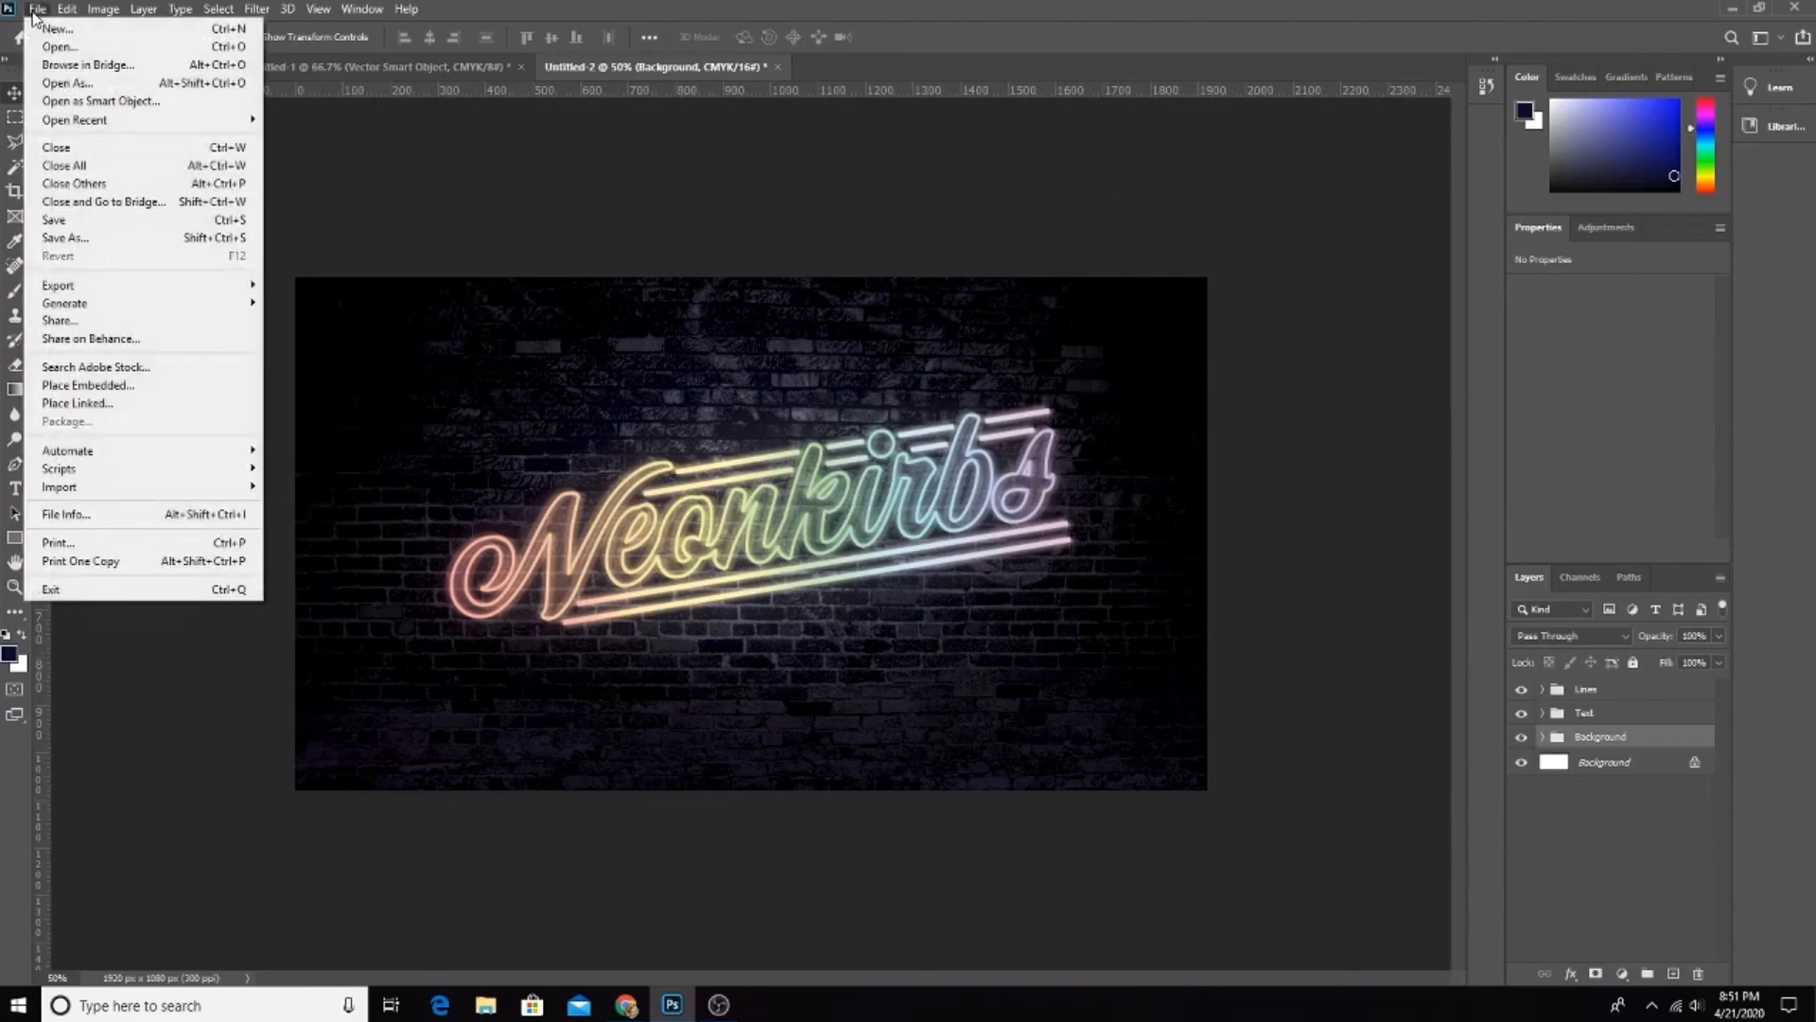
left_click(79, 242)
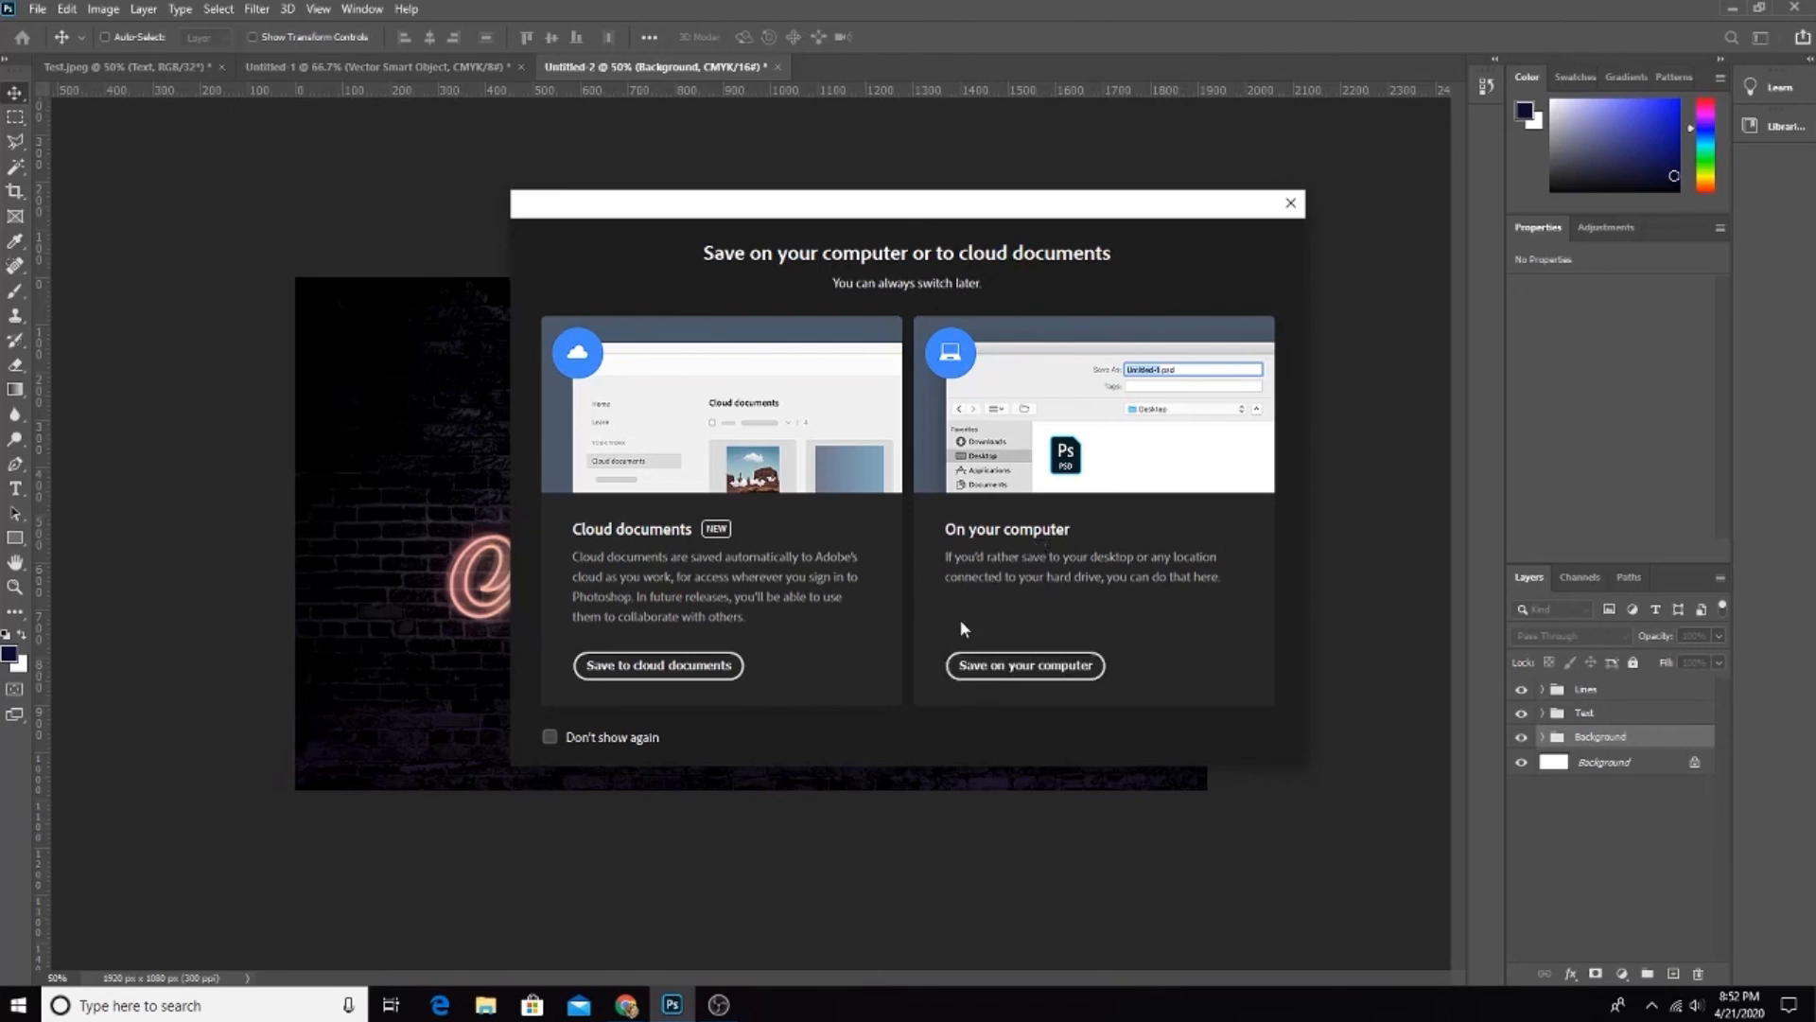
left_click(1024, 665)
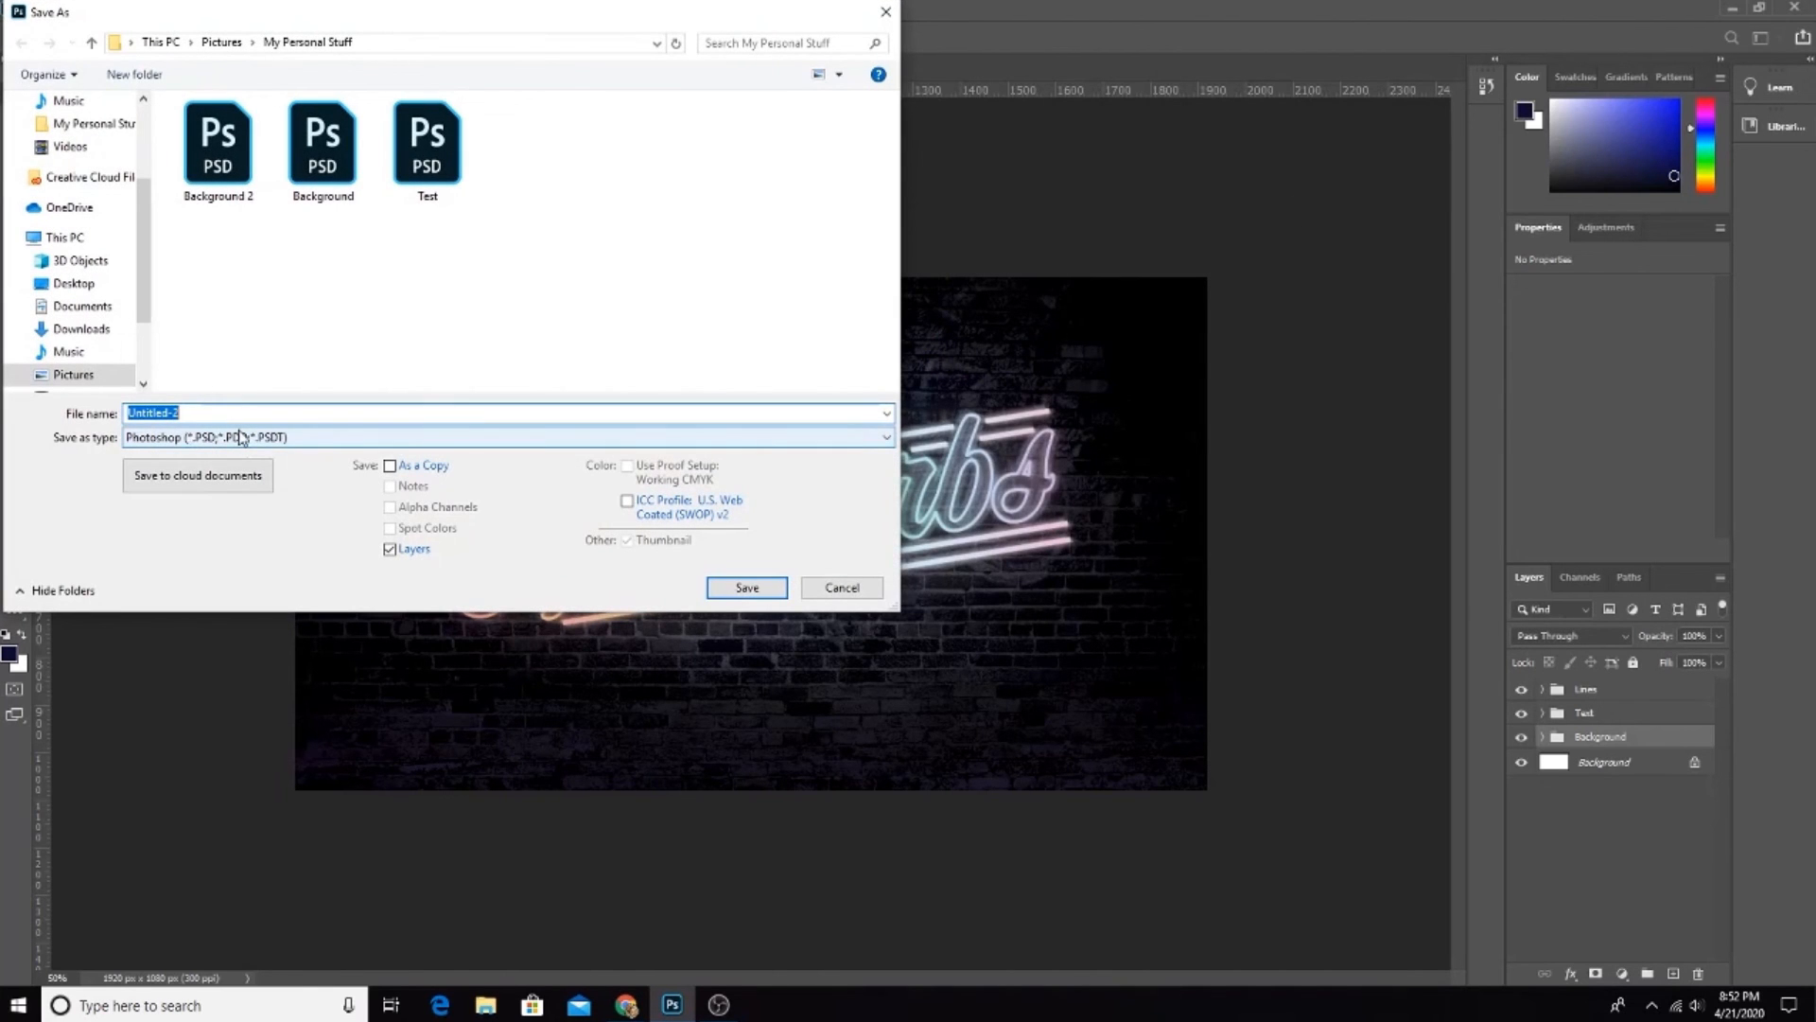
type("N")
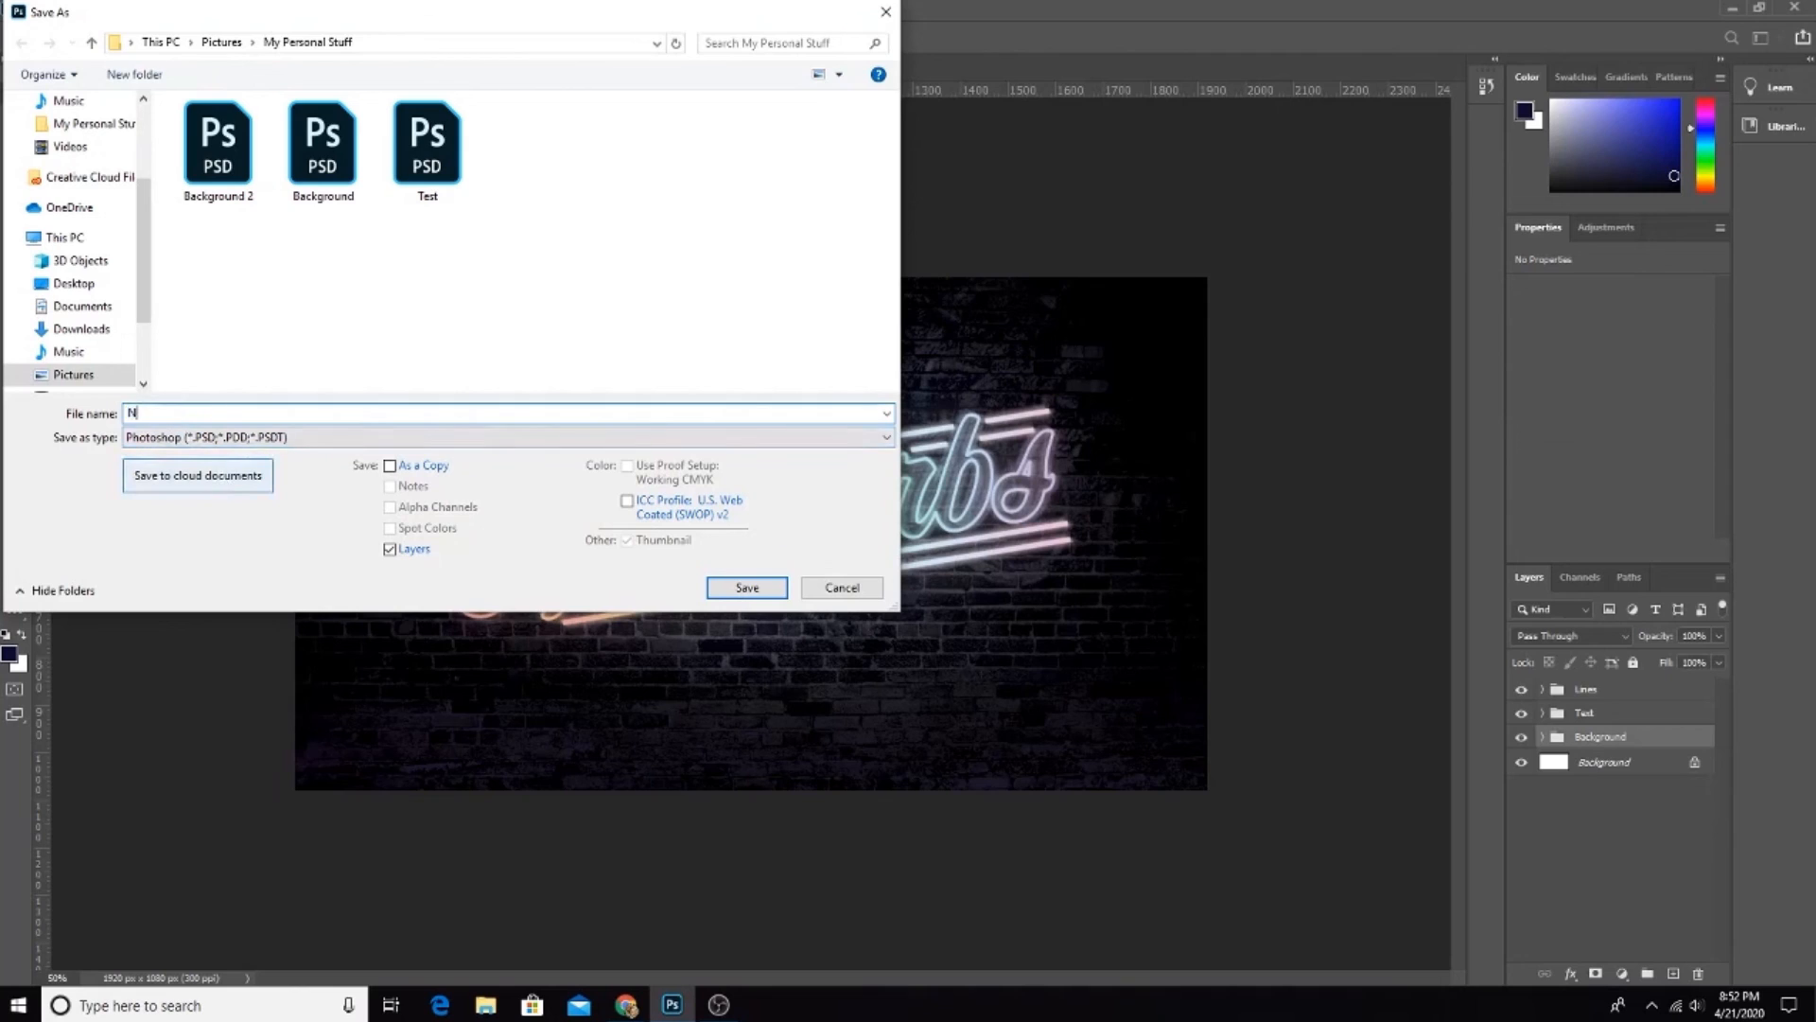
type("eon Kirbs Background")
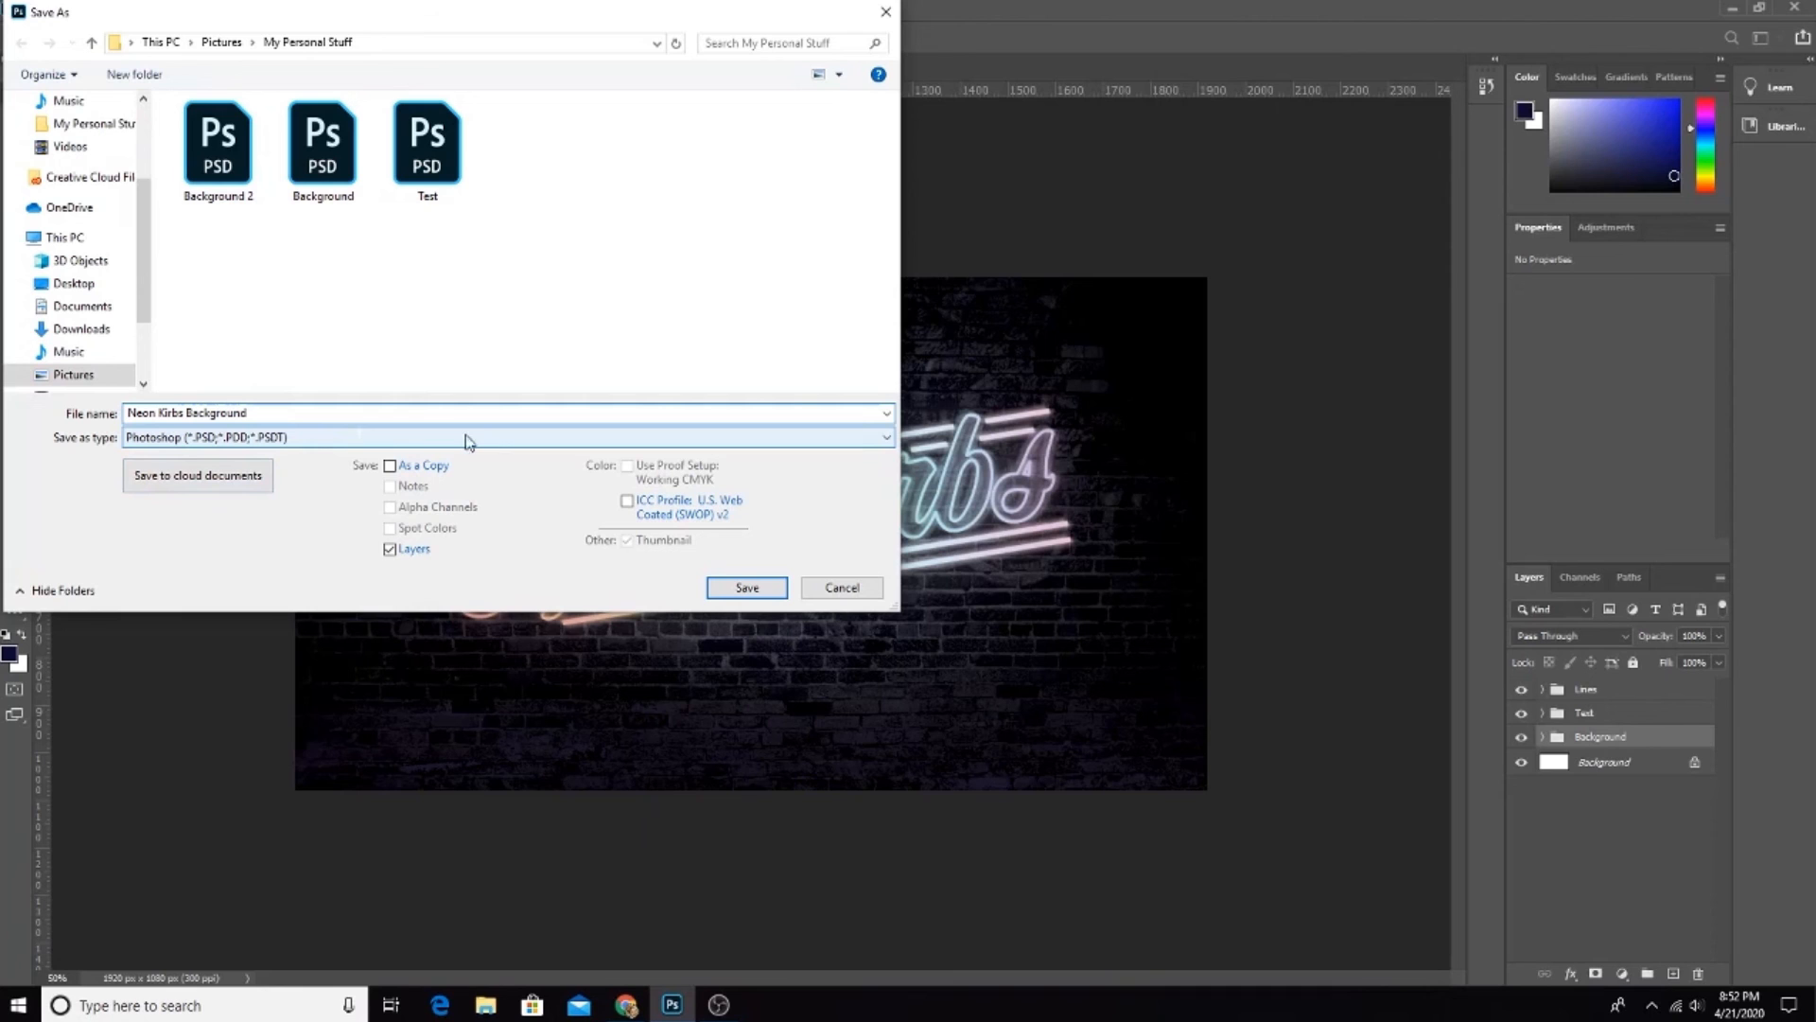
left_click(736, 587)
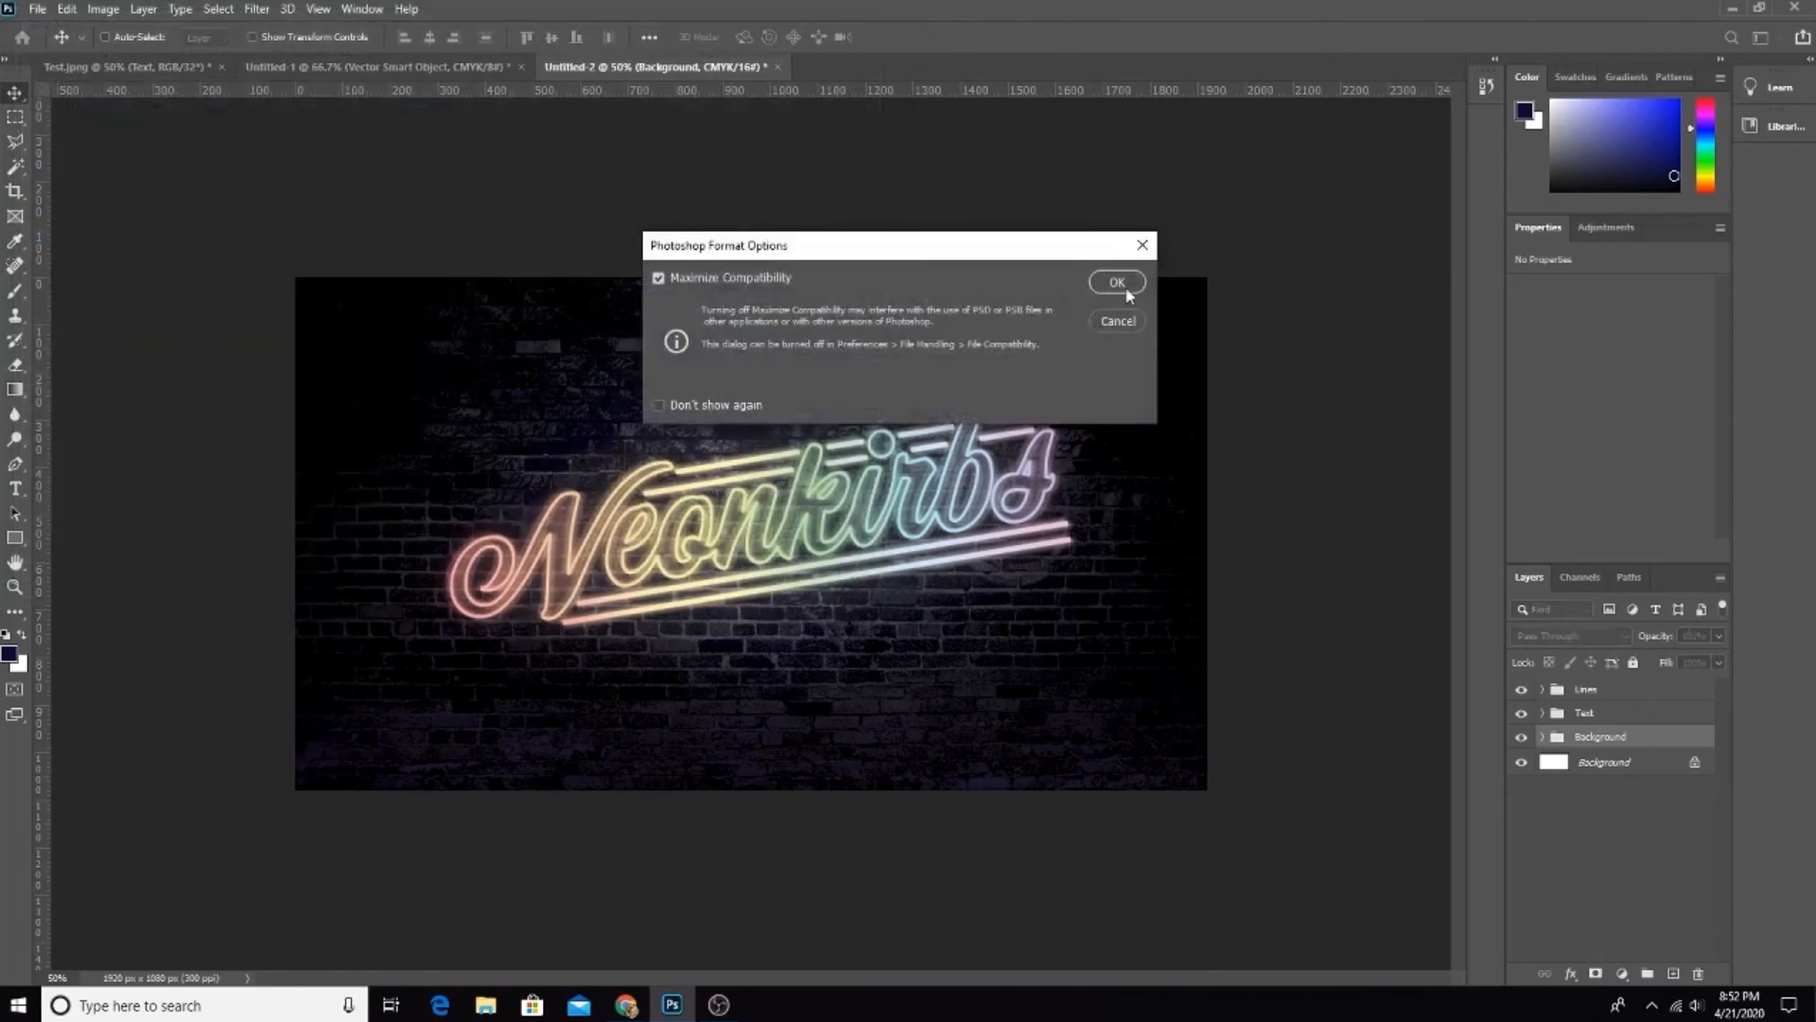
left_click(1124, 290)
Step: Save a JPEG copy of the artwork named Neon Kirbs Background in the My Personal Stuff folder
left_click(37, 8)
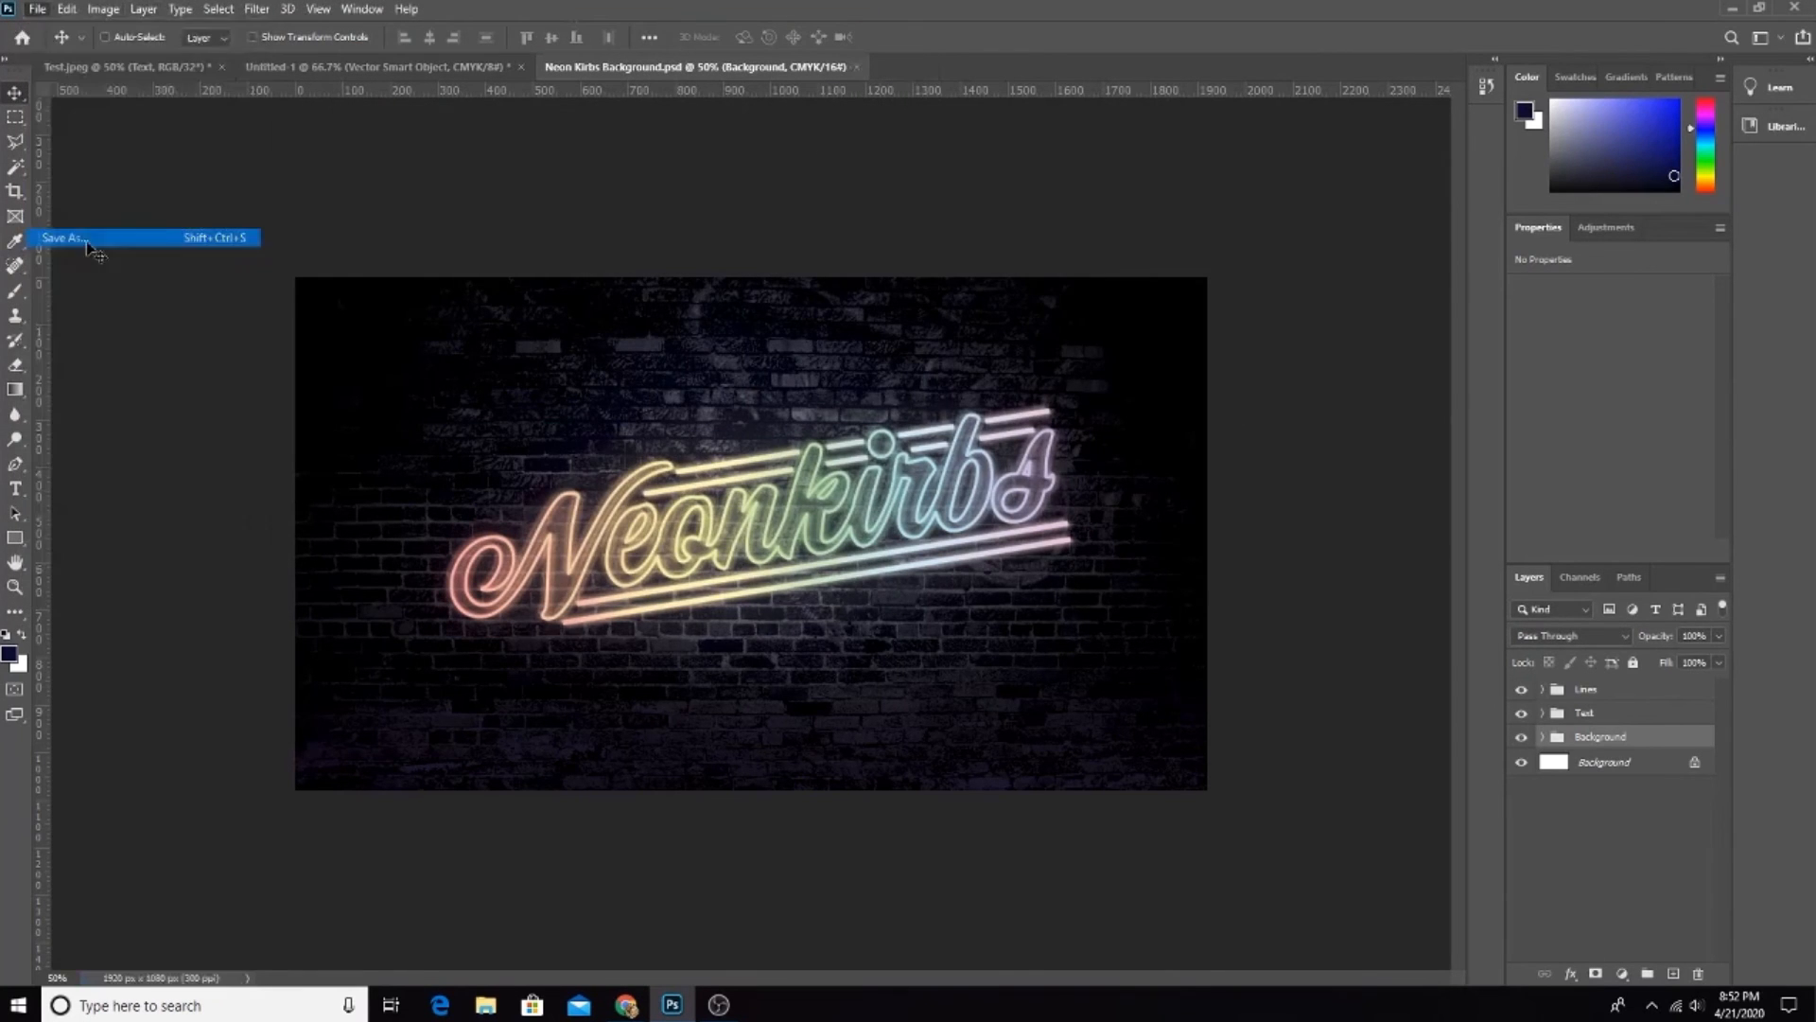
left_click(88, 244)
left_click(1078, 664)
left_click(527, 437)
left_click(378, 476)
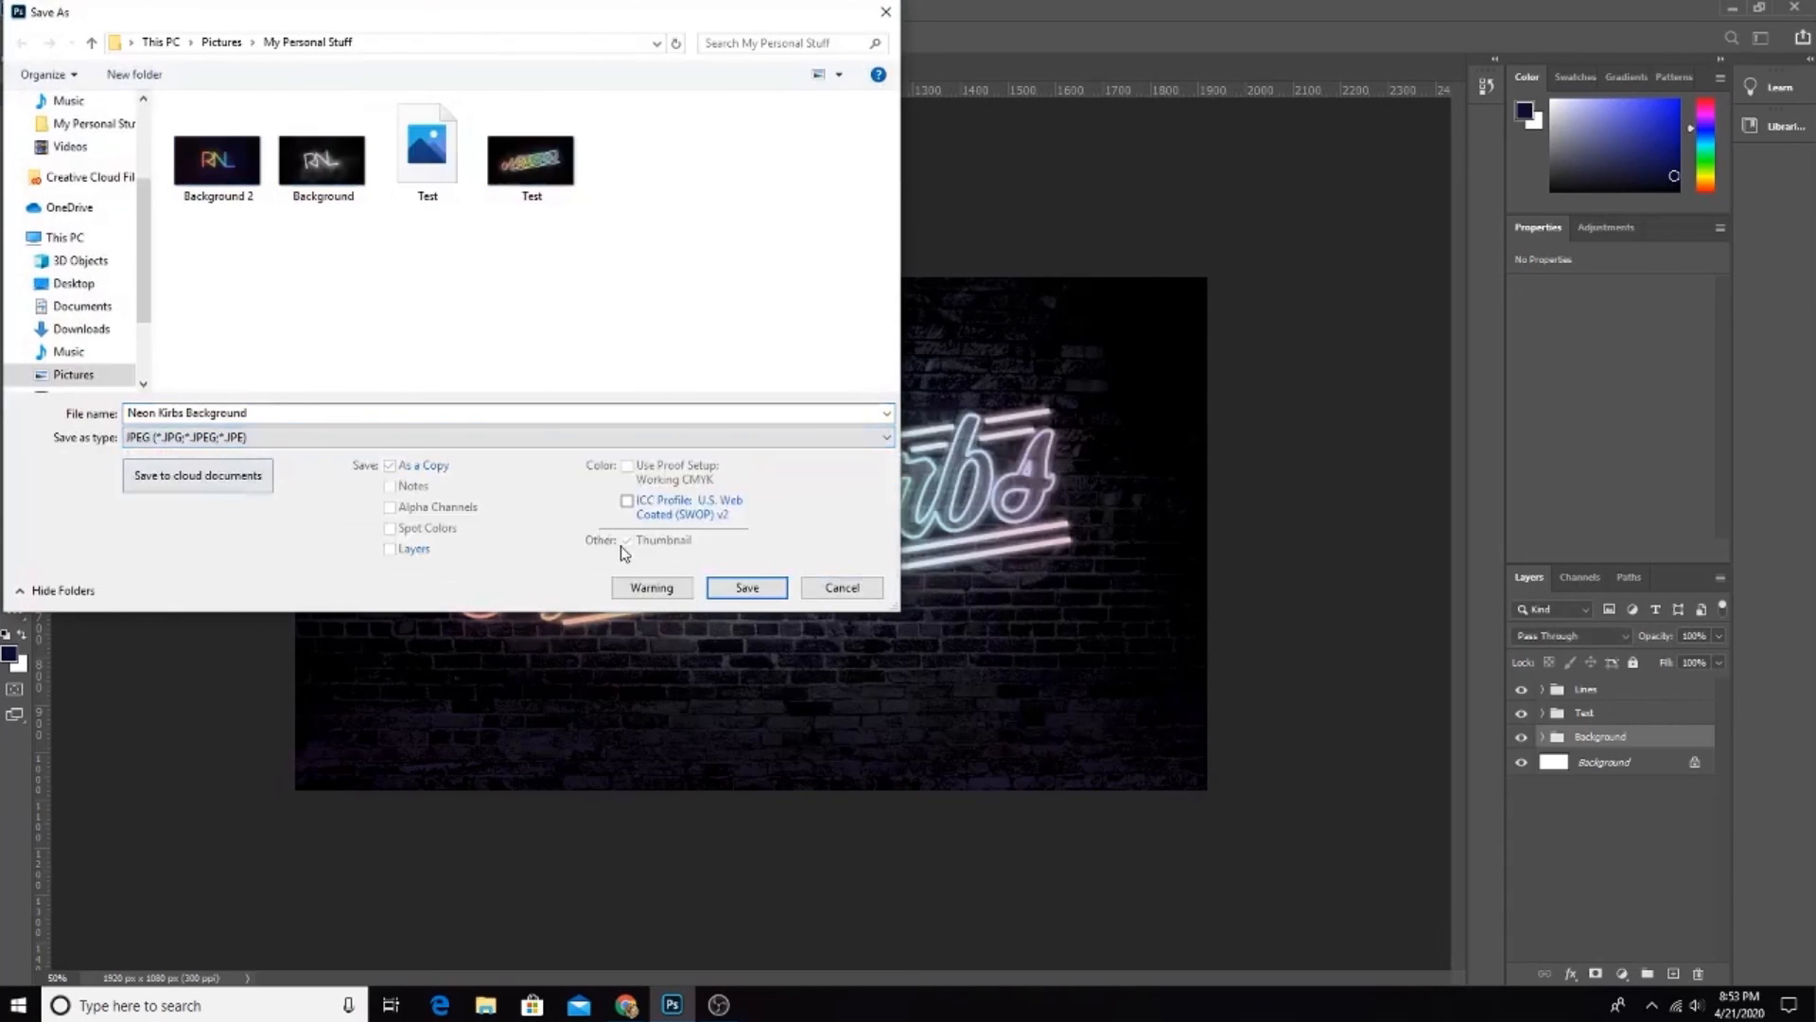
left_click(745, 589)
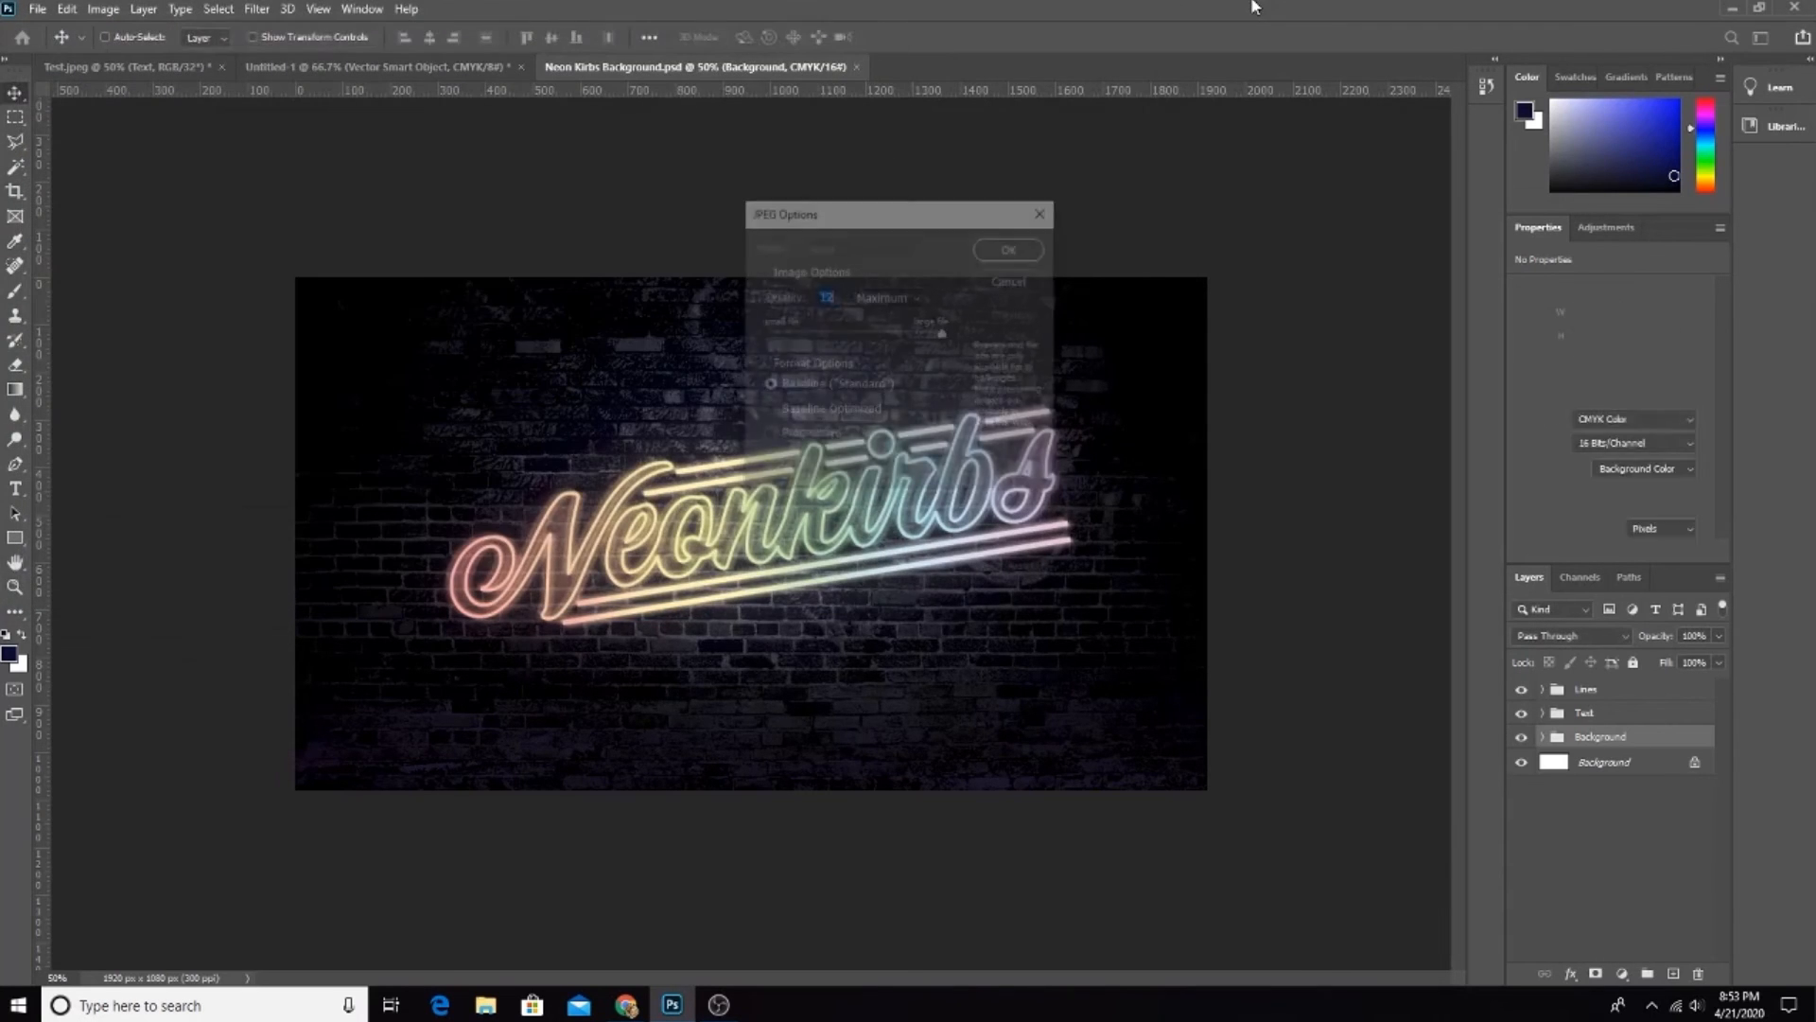
left_click(1027, 246)
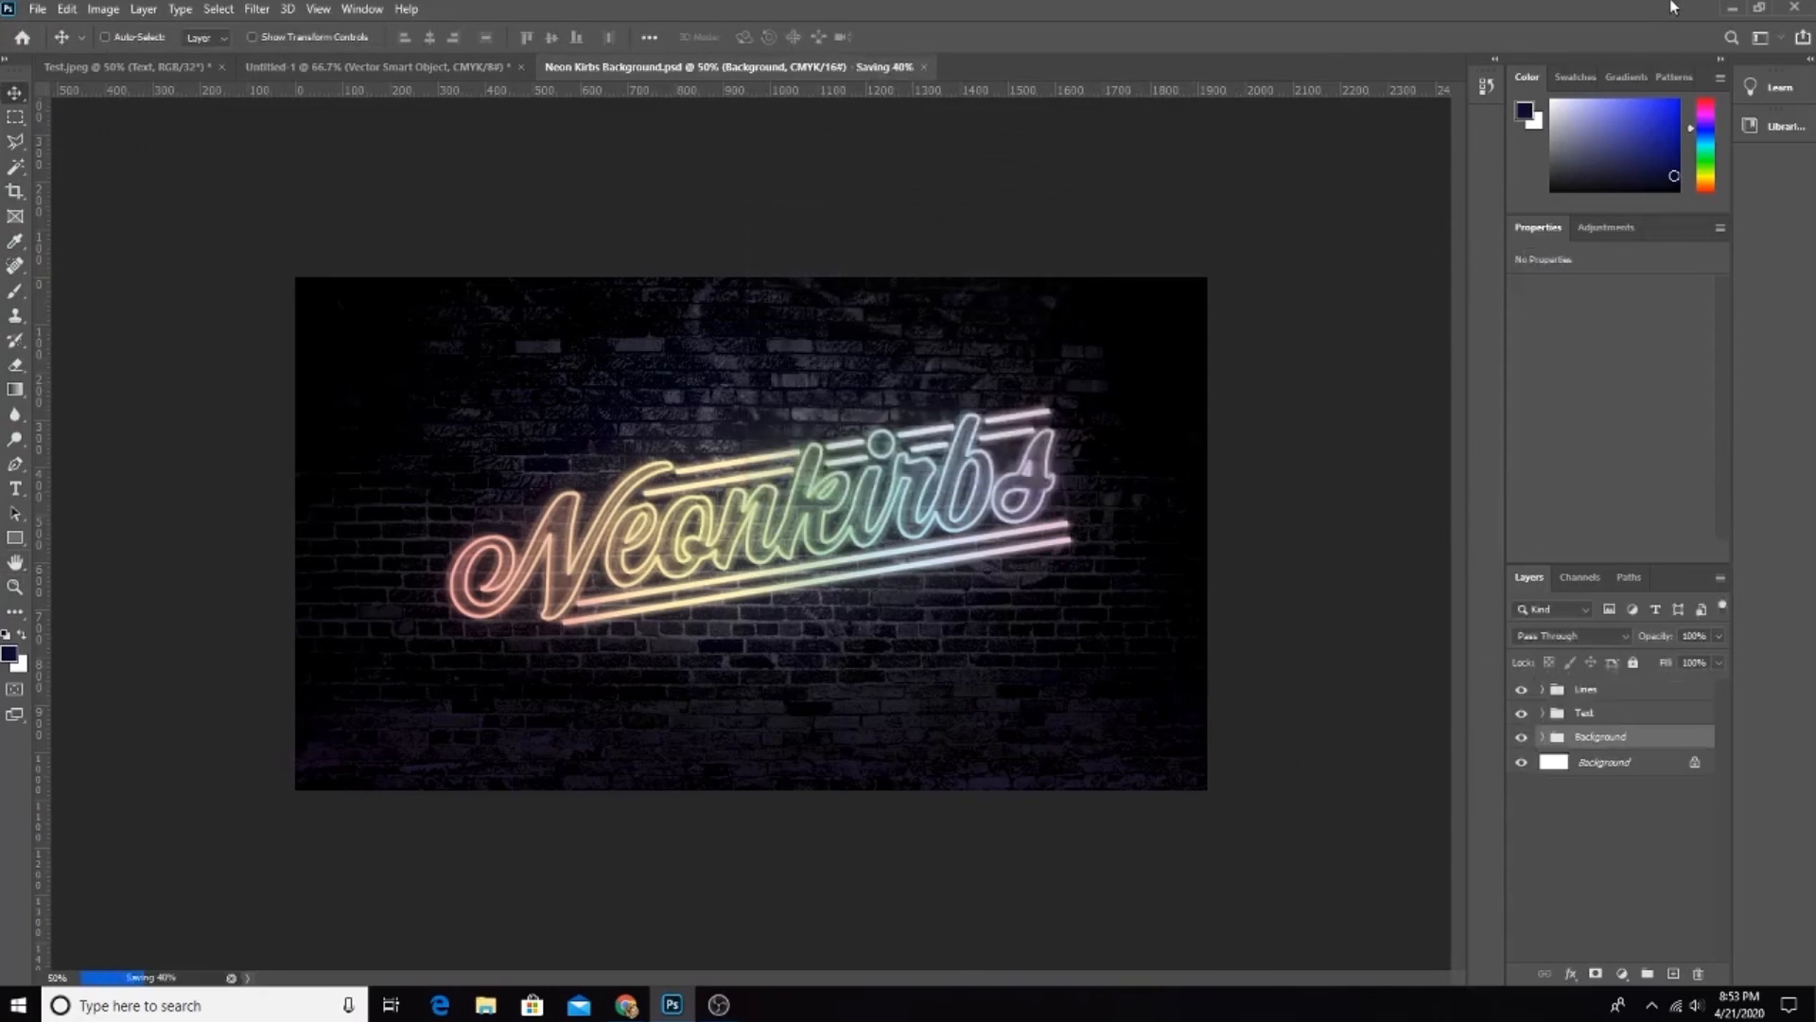
Step: Minimize Photoshop and the browser, and open the Windows desktop personalization settings
left_click(1733, 8)
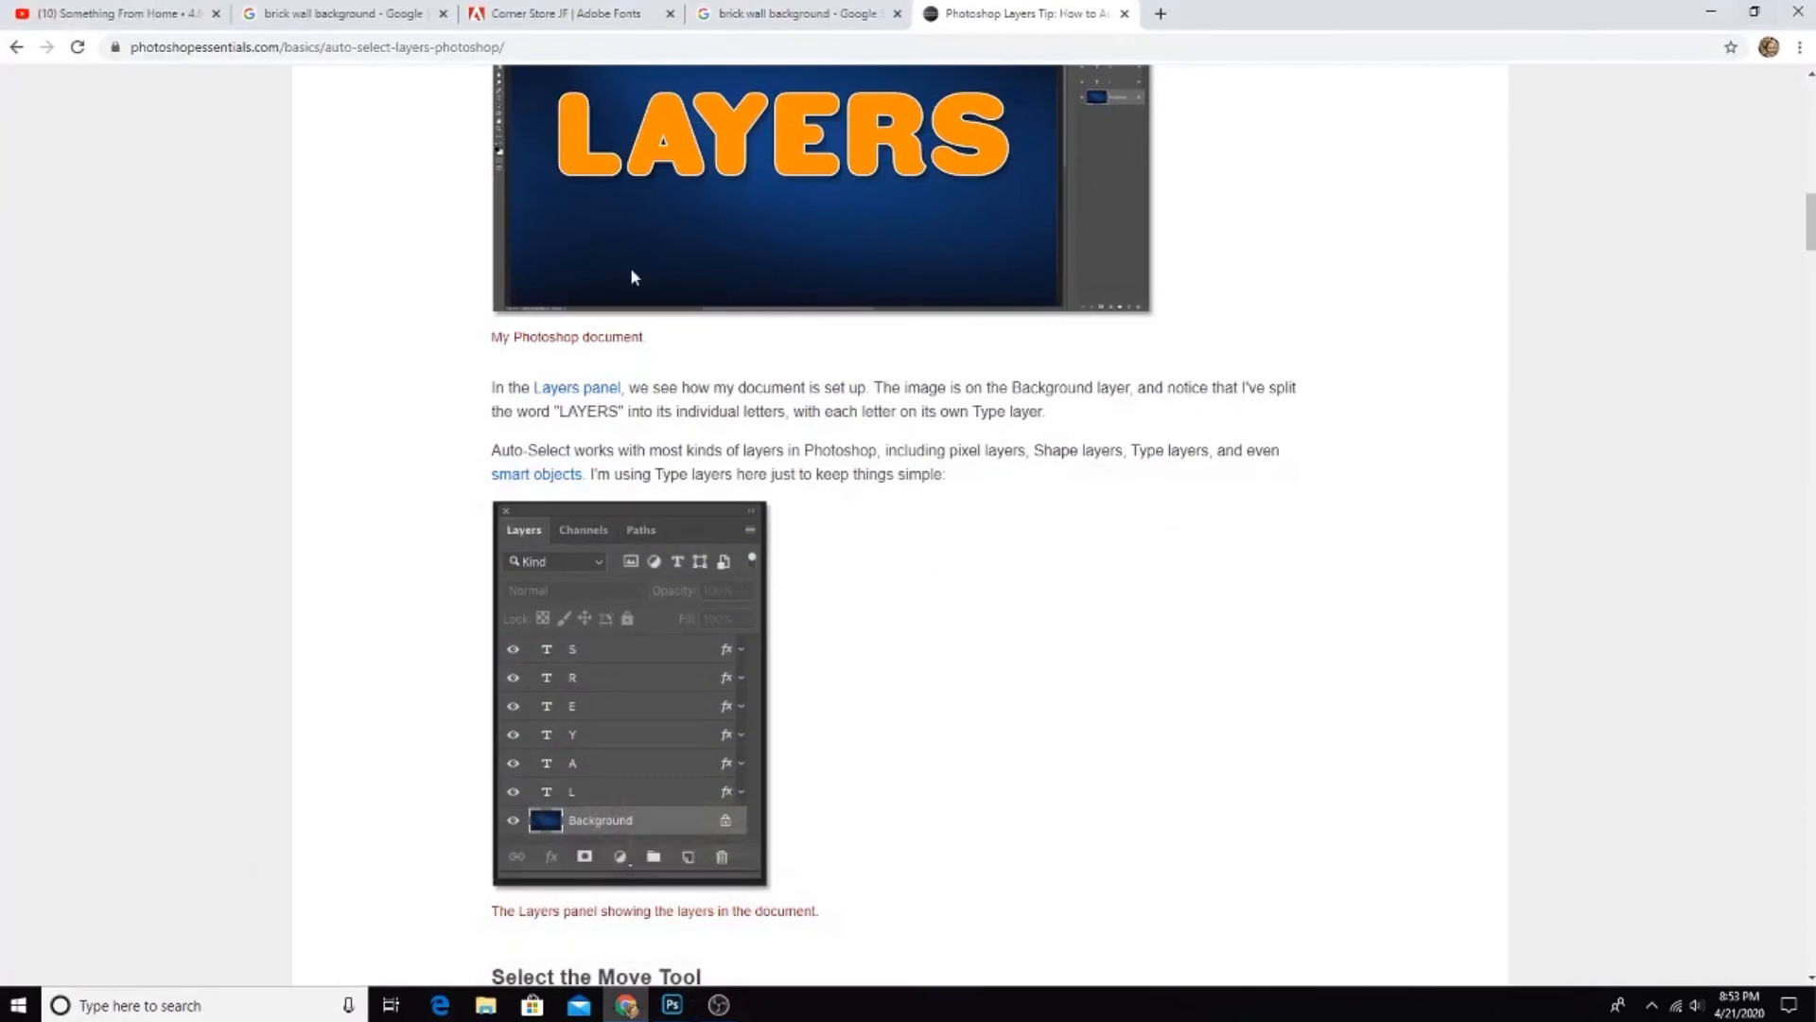
left_click(1711, 12)
right_click(1245, 192)
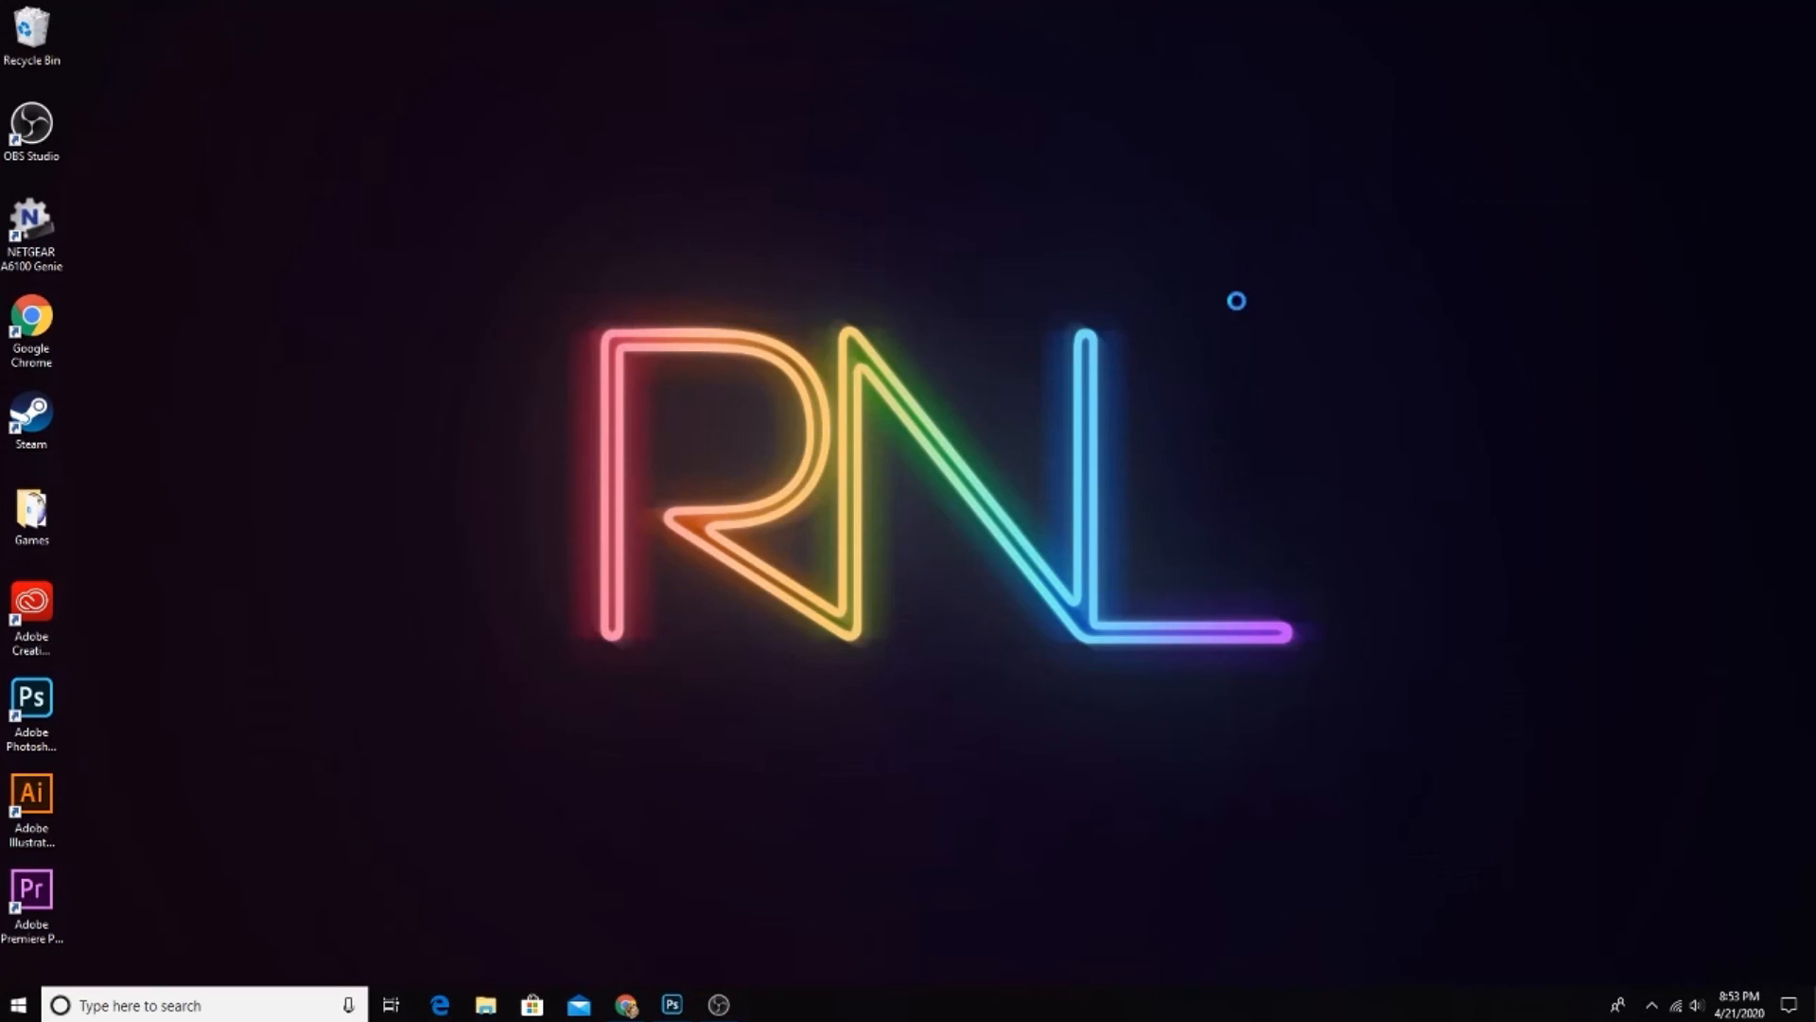
left_click(1098, 422)
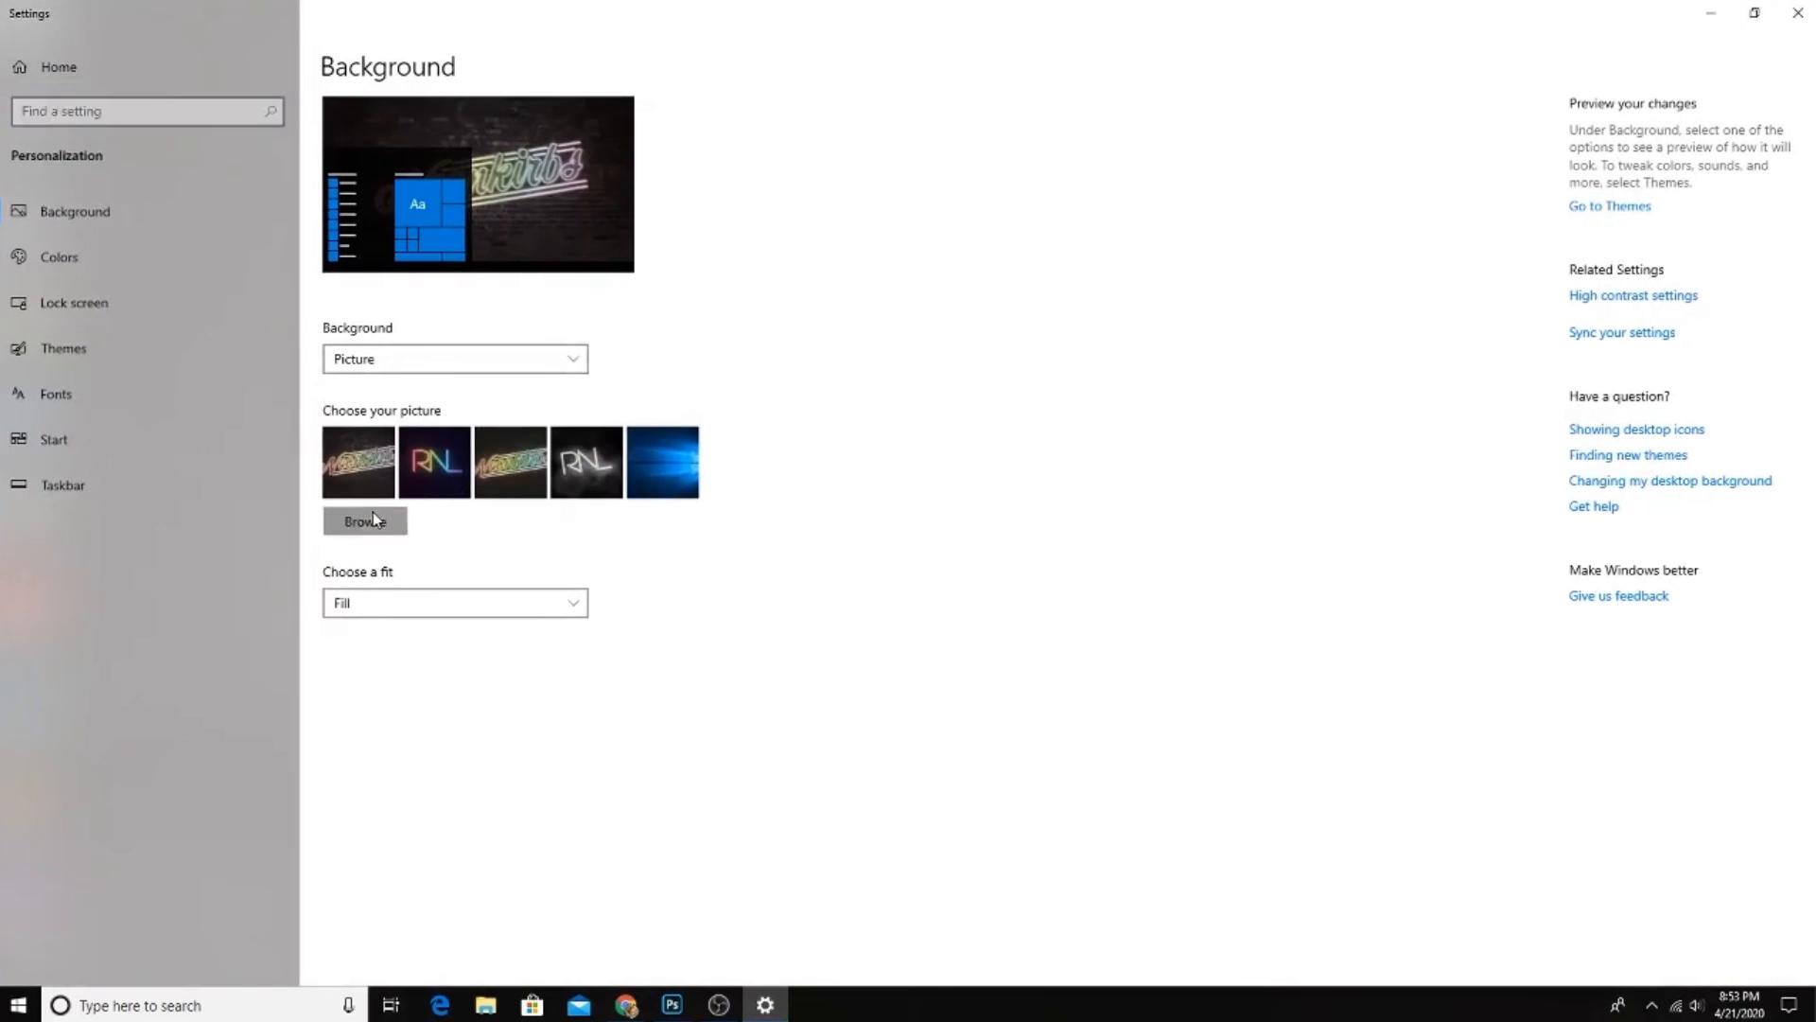
Step: Set the Neon Kirbs Background picture as the desktop background and minimize the Settings window
left_click(373, 512)
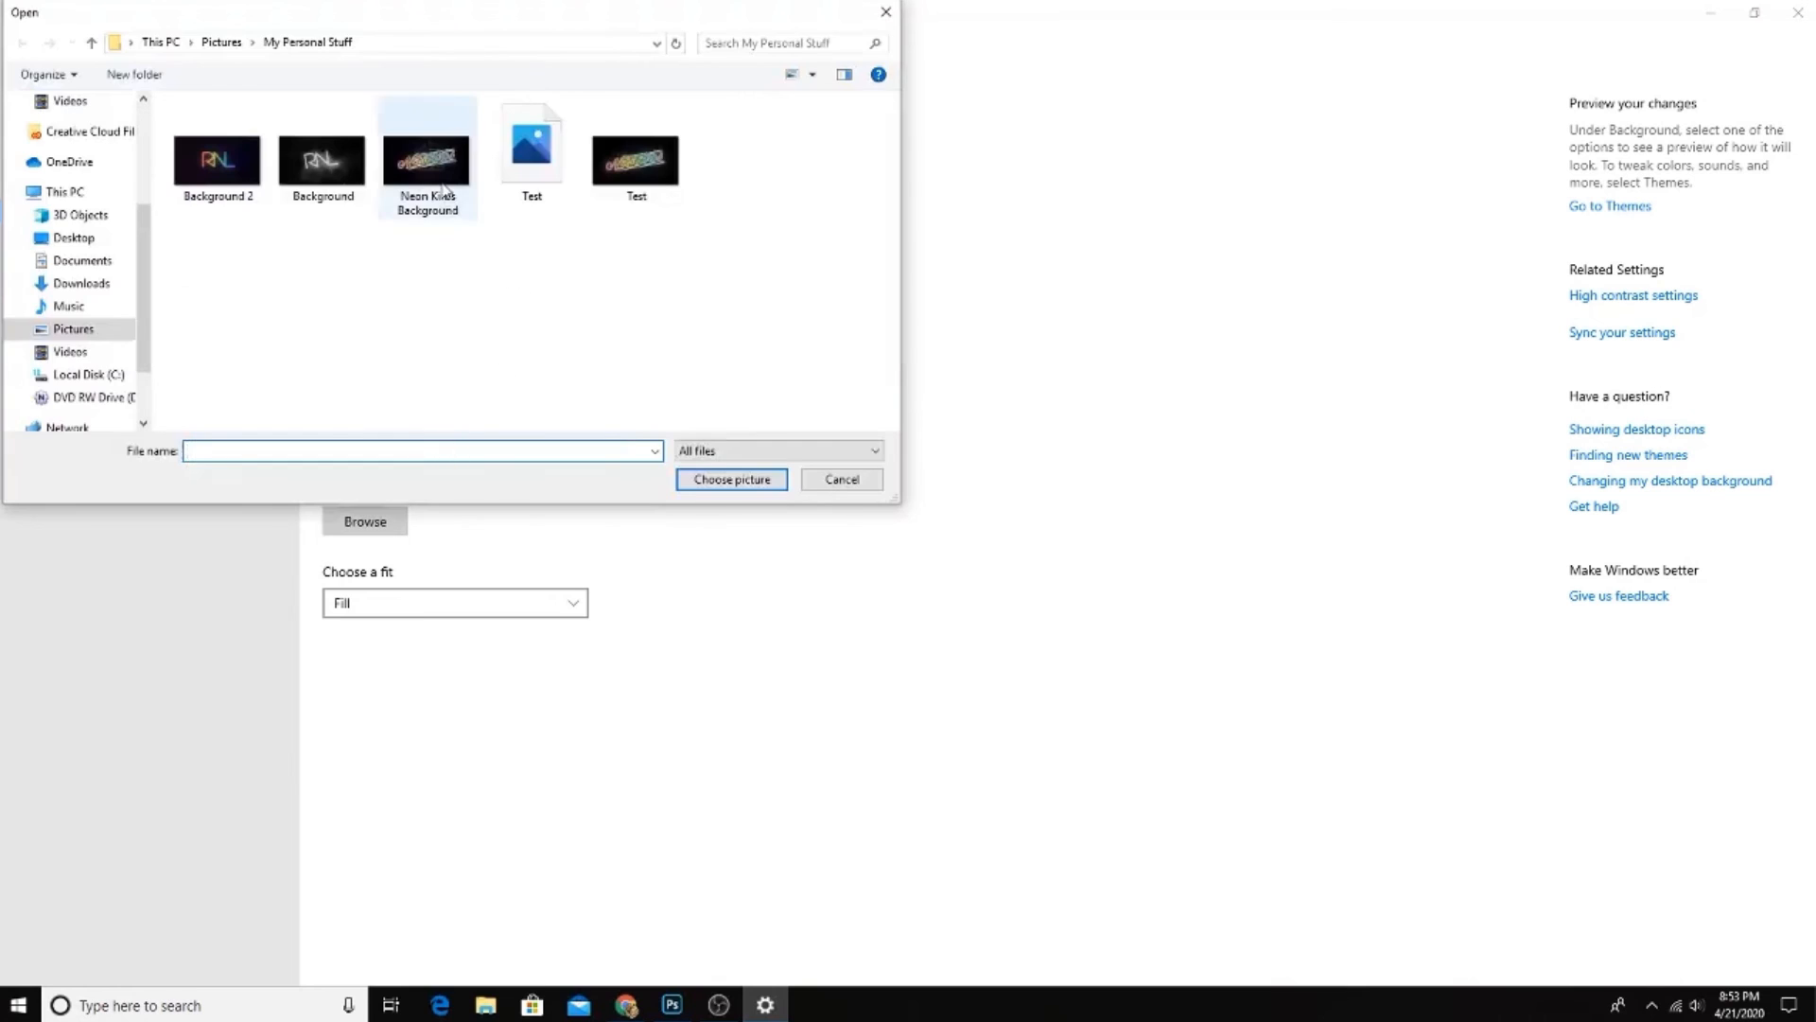
left_click(444, 187)
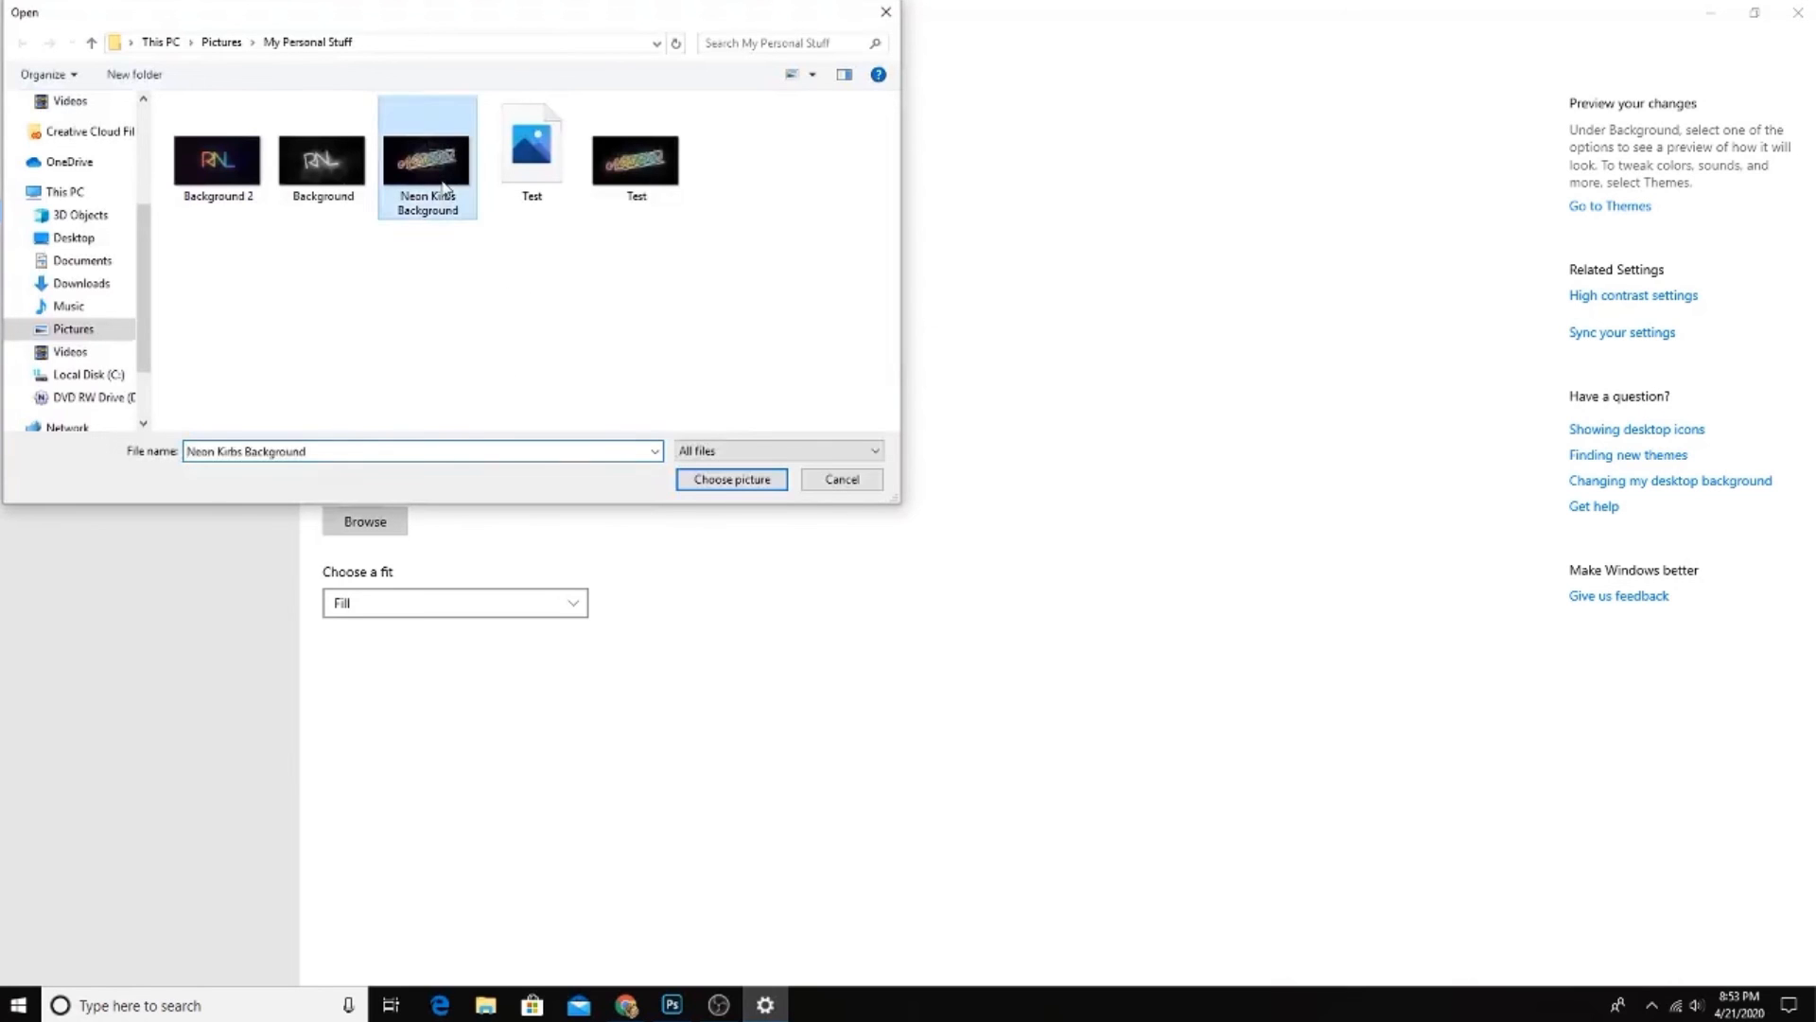
left_click(701, 486)
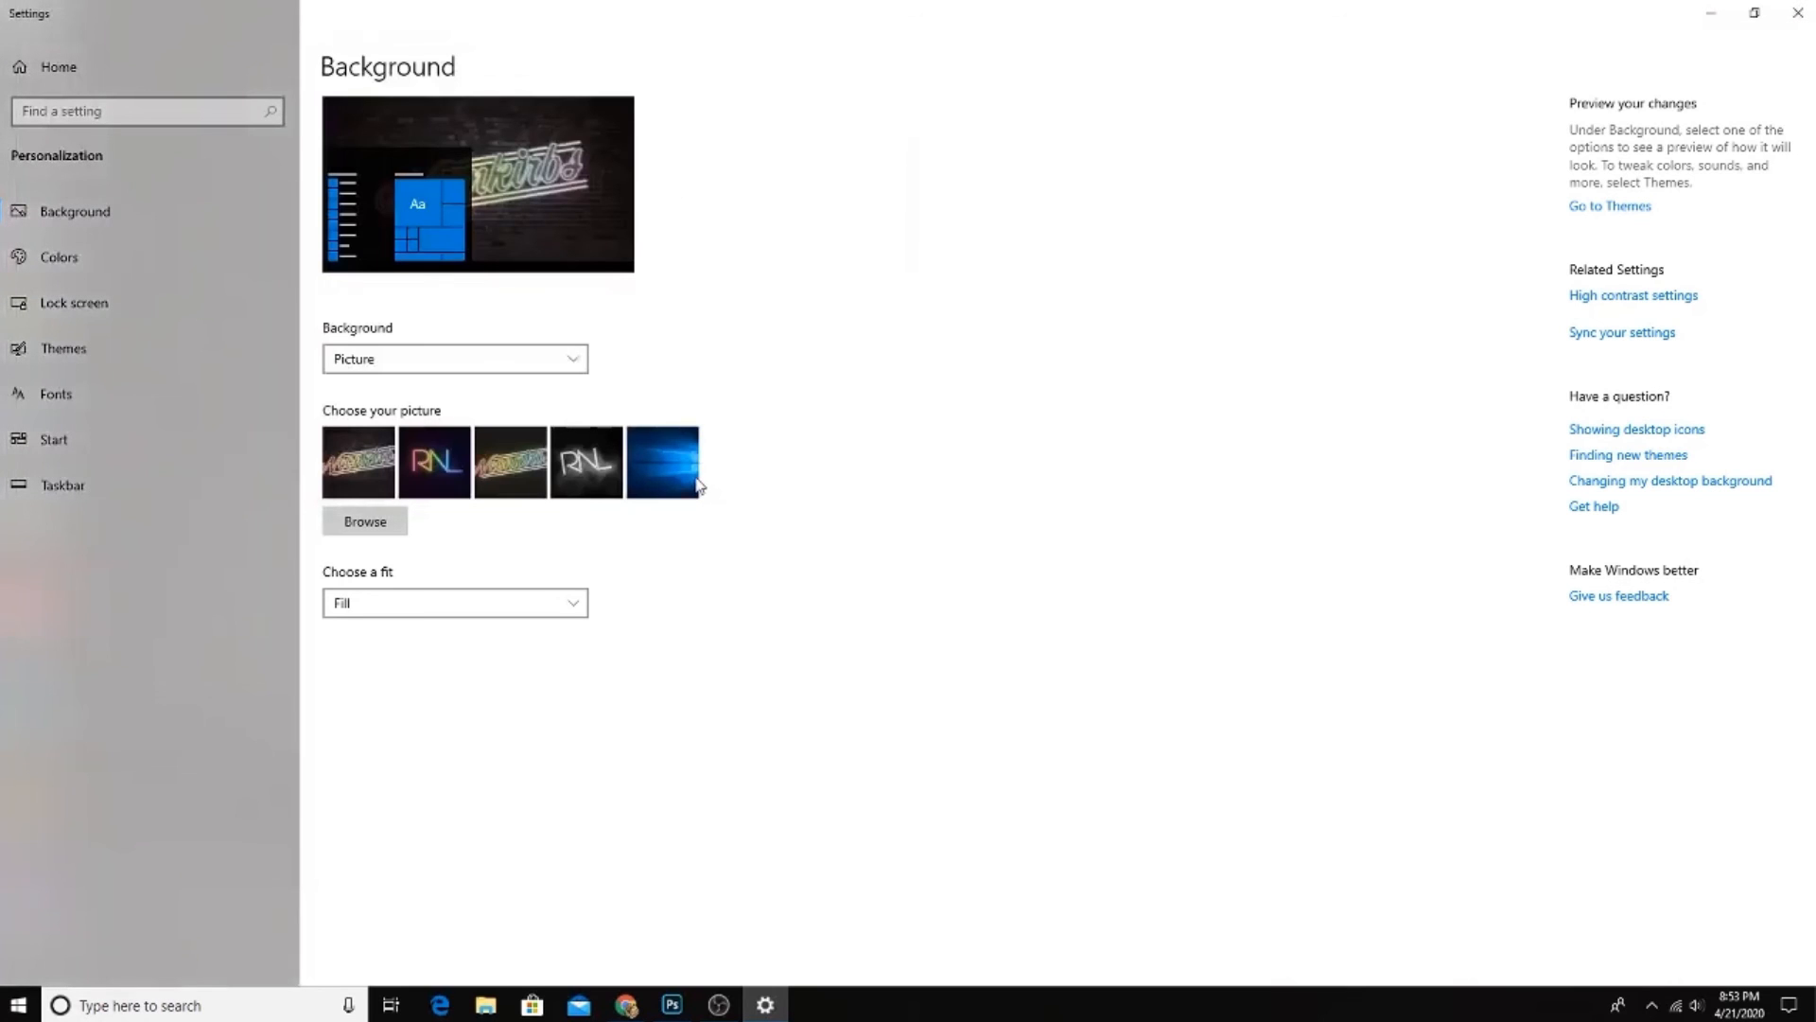
left_click(1710, 14)
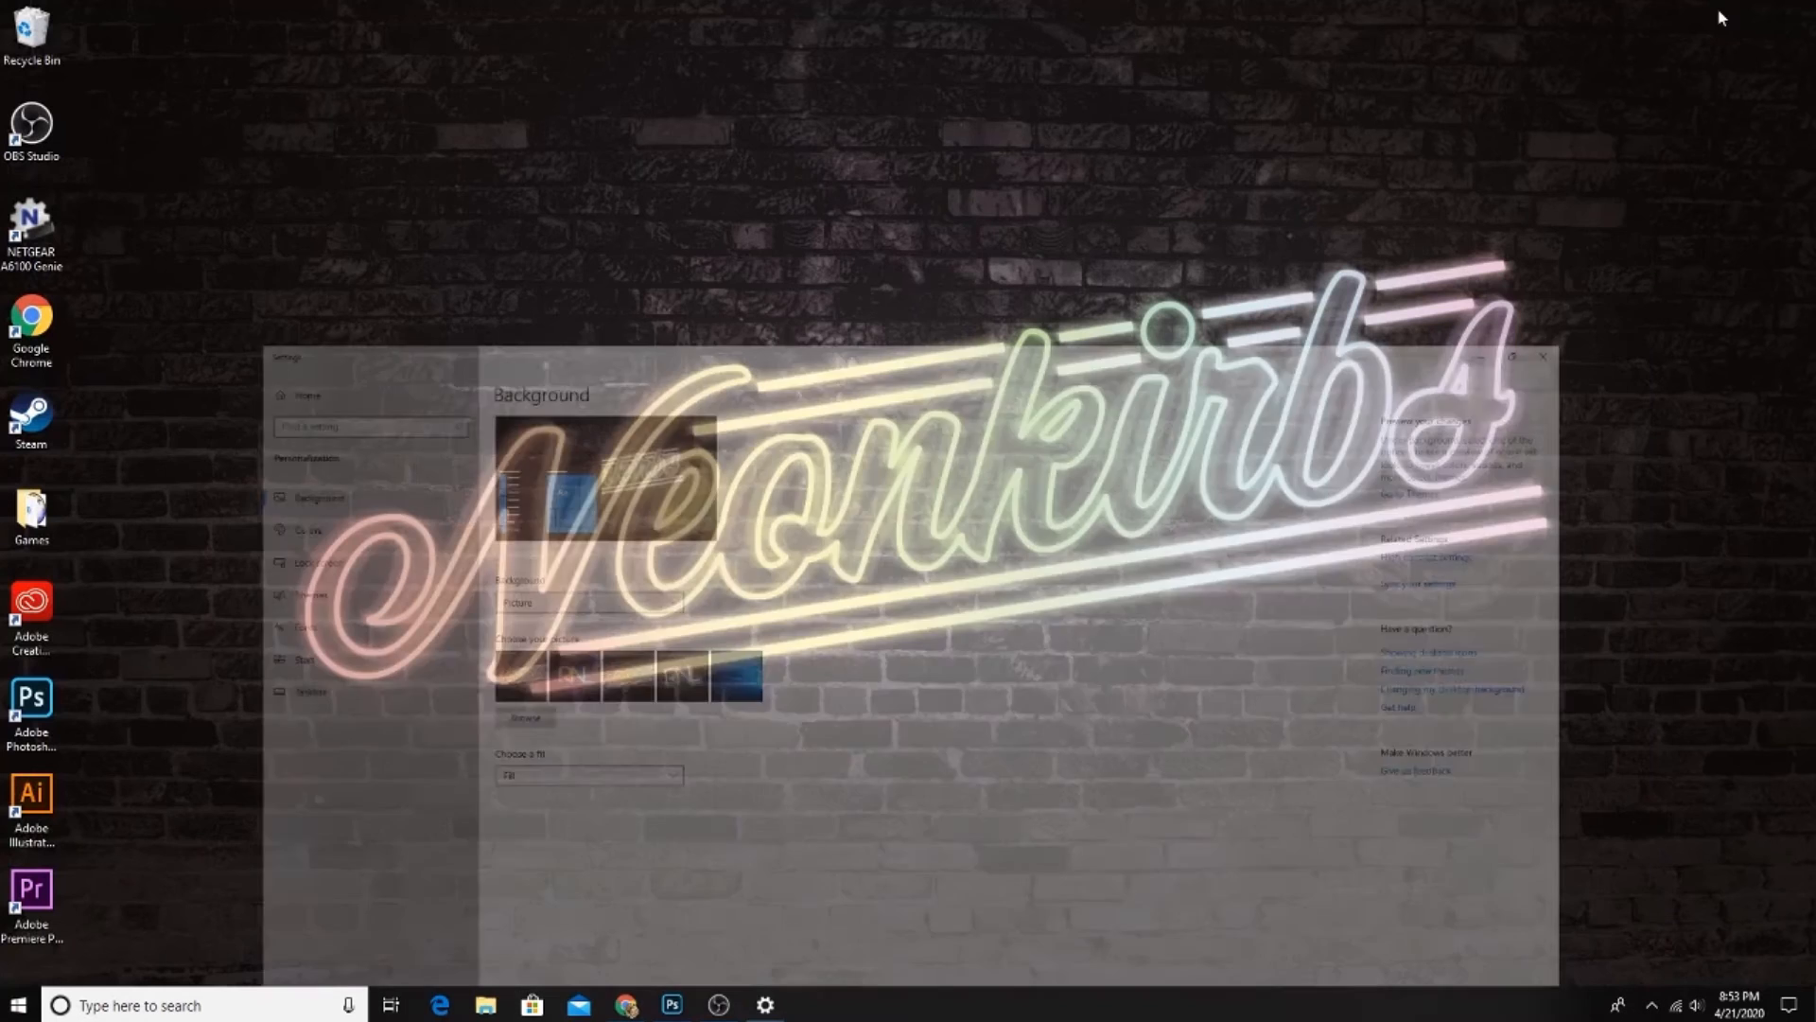